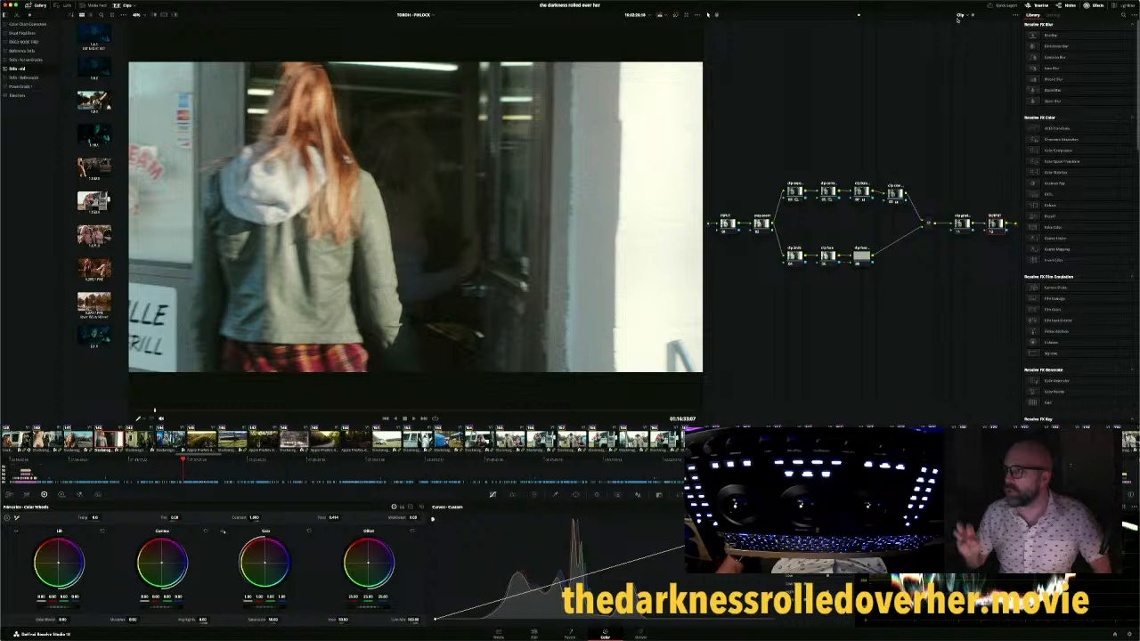
pyautogui.click(960, 15)
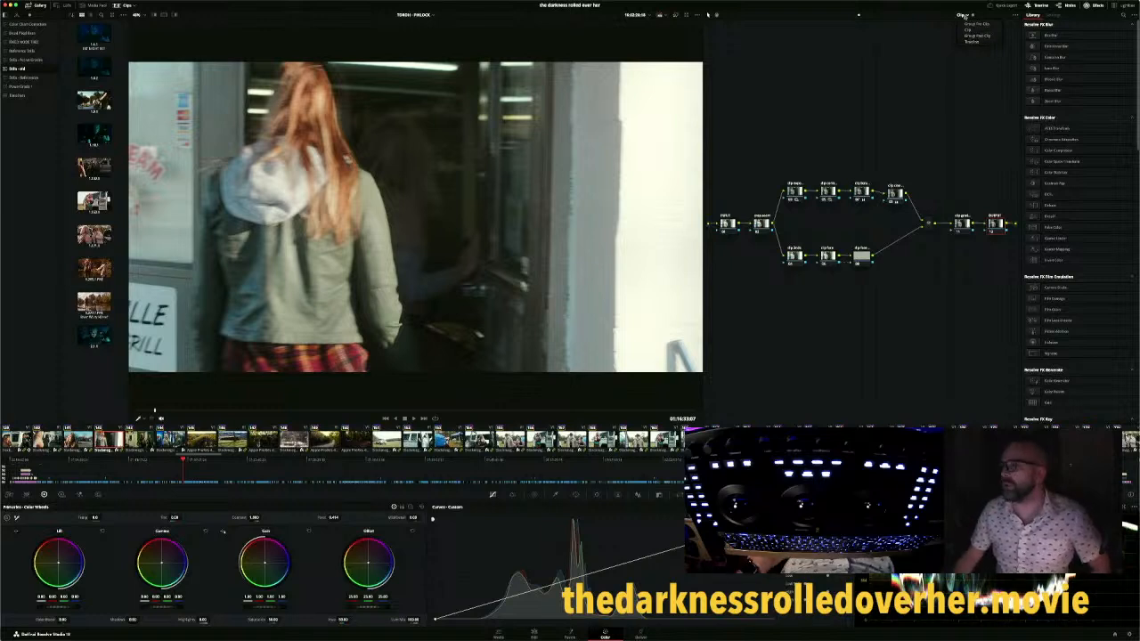
pyautogui.click(965, 16)
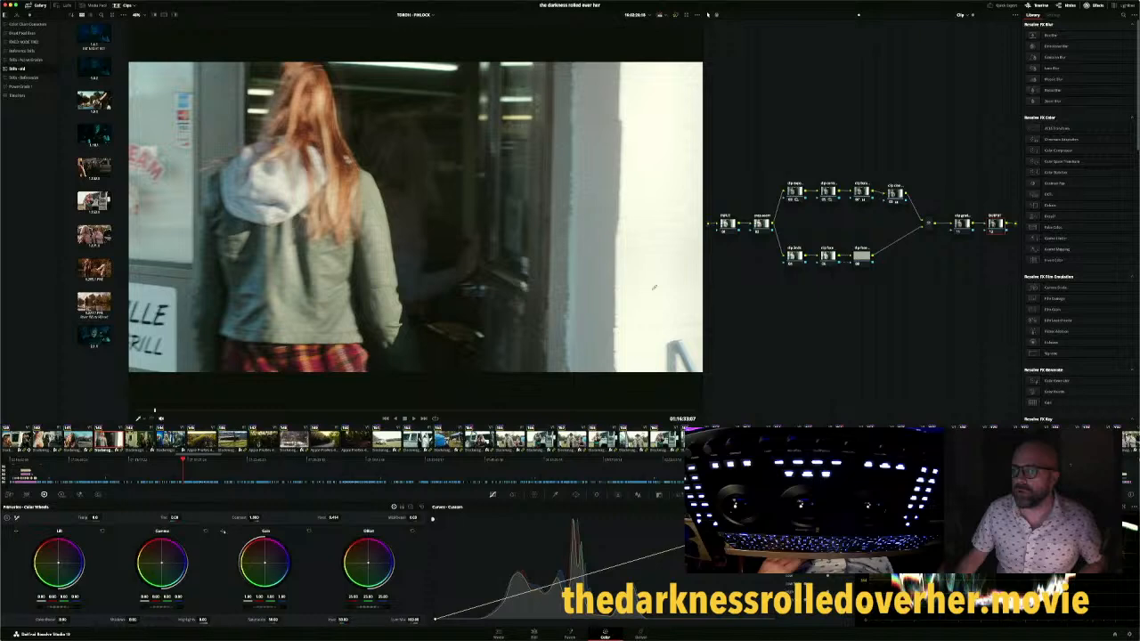
# Select the clip of the woman standing beside the white van and examine its waveform in a floating scopes window
pyautogui.click(541, 440)
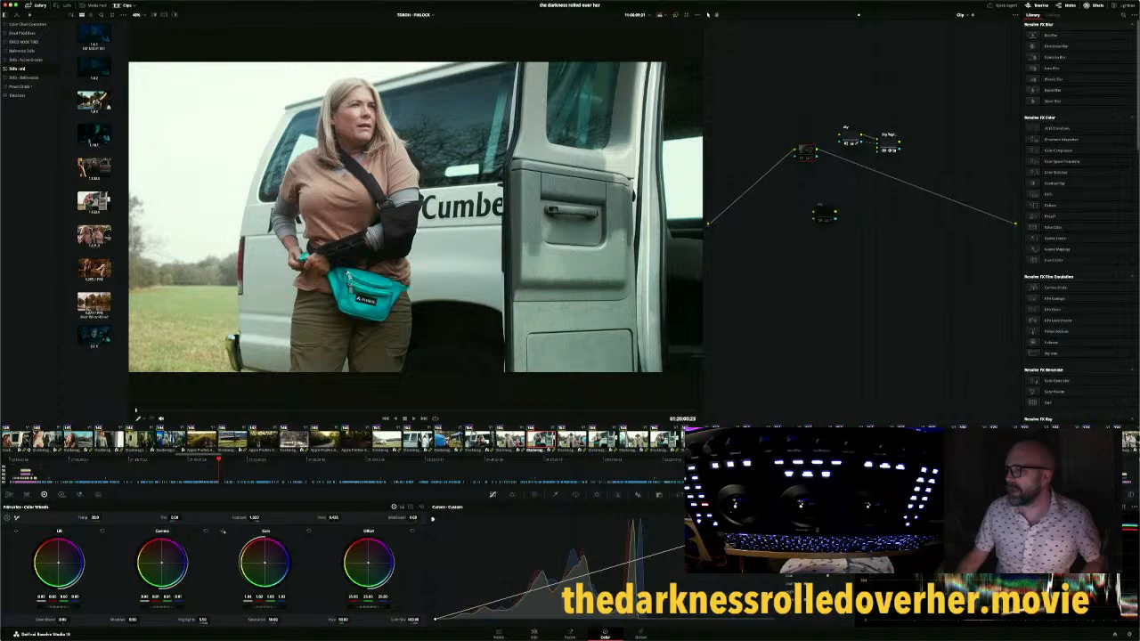
pyautogui.click(1124, 507)
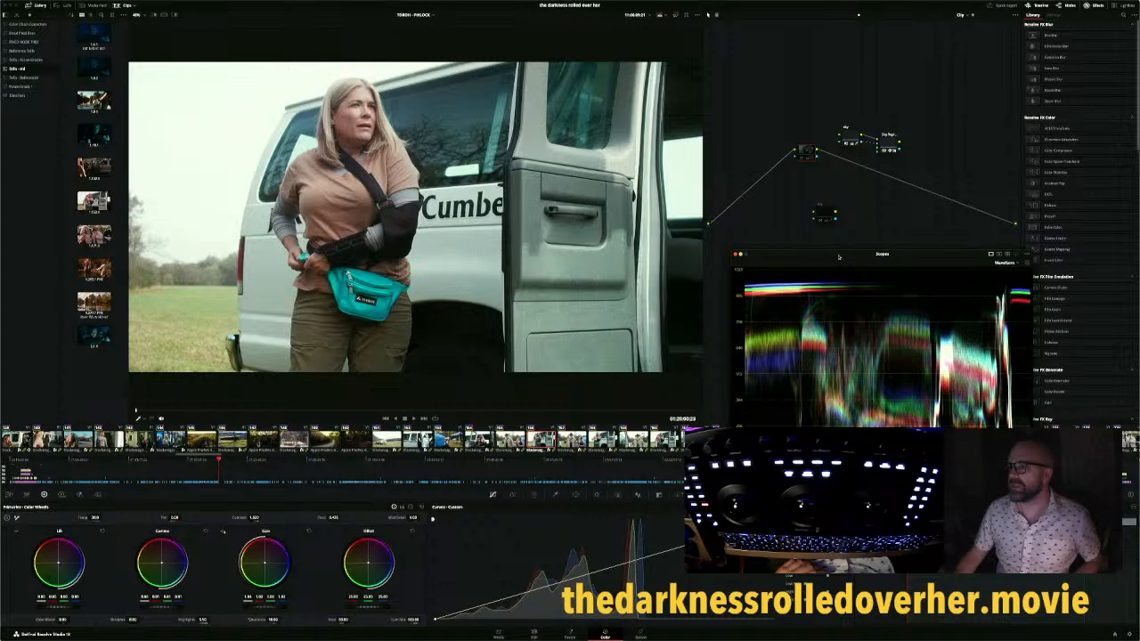
pyautogui.moveTo(838, 256); pyautogui.dragTo(801, 150)
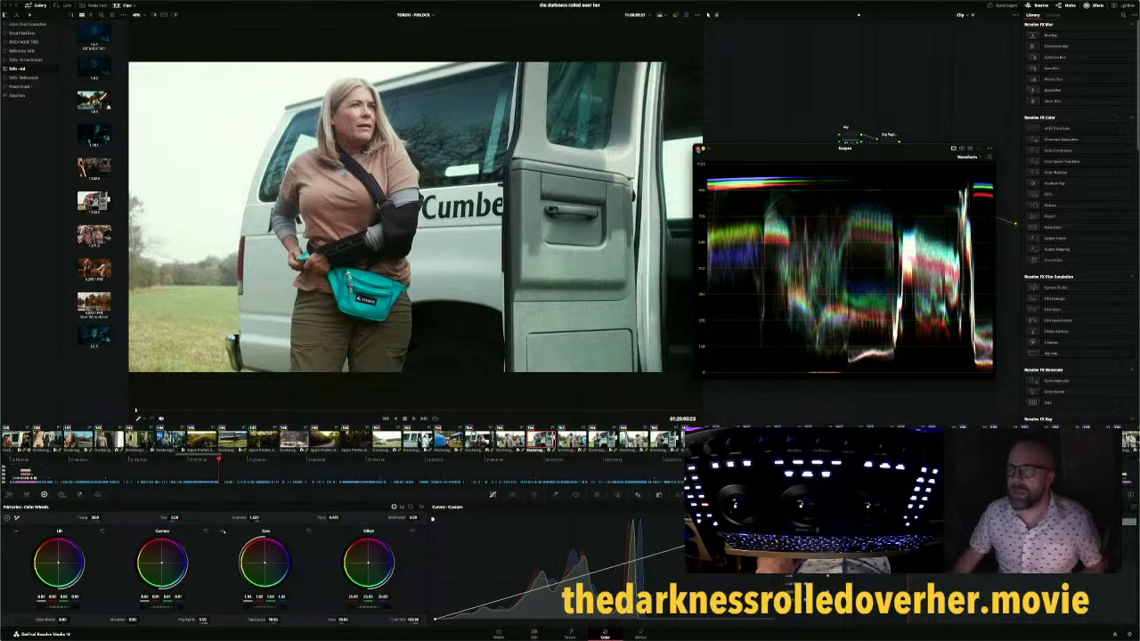
pyautogui.click(699, 148)
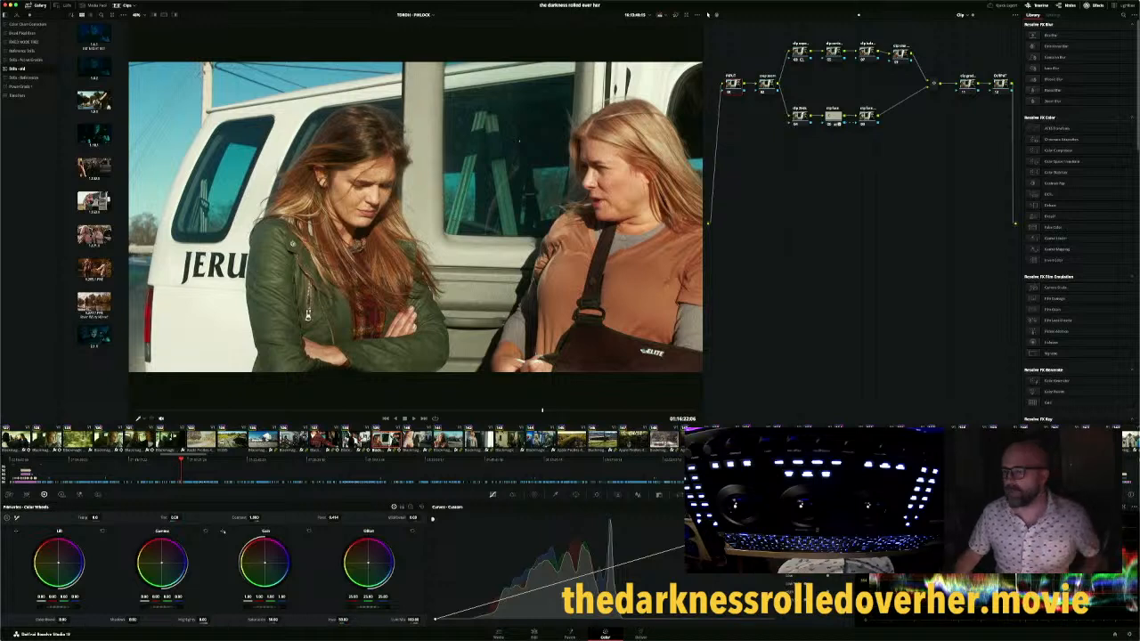
# Rename the group of the clip showing two women at the van to BRAW-EXT-DAY-STORE
pyautogui.rightClick(385, 441)
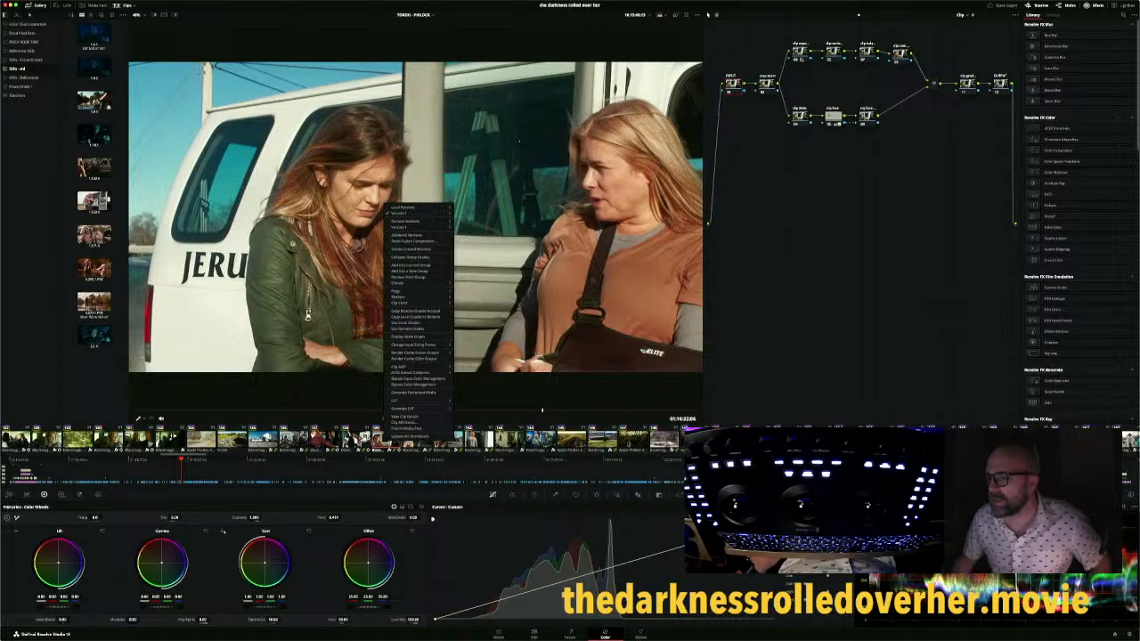
pyautogui.press('Escape')
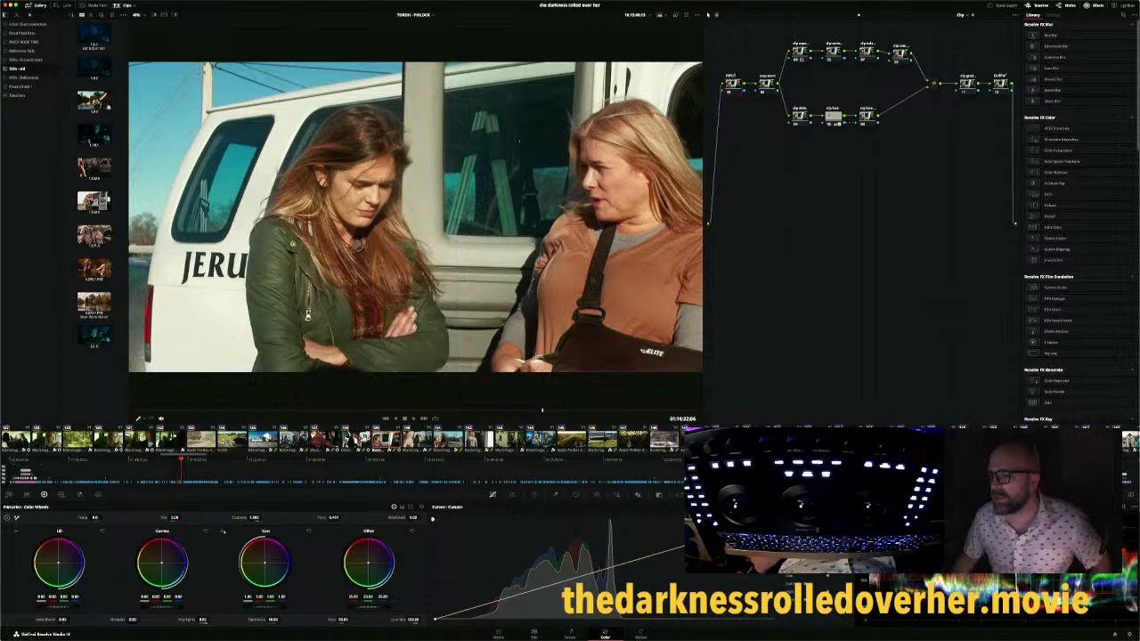
pyautogui.rightClick(379, 440)
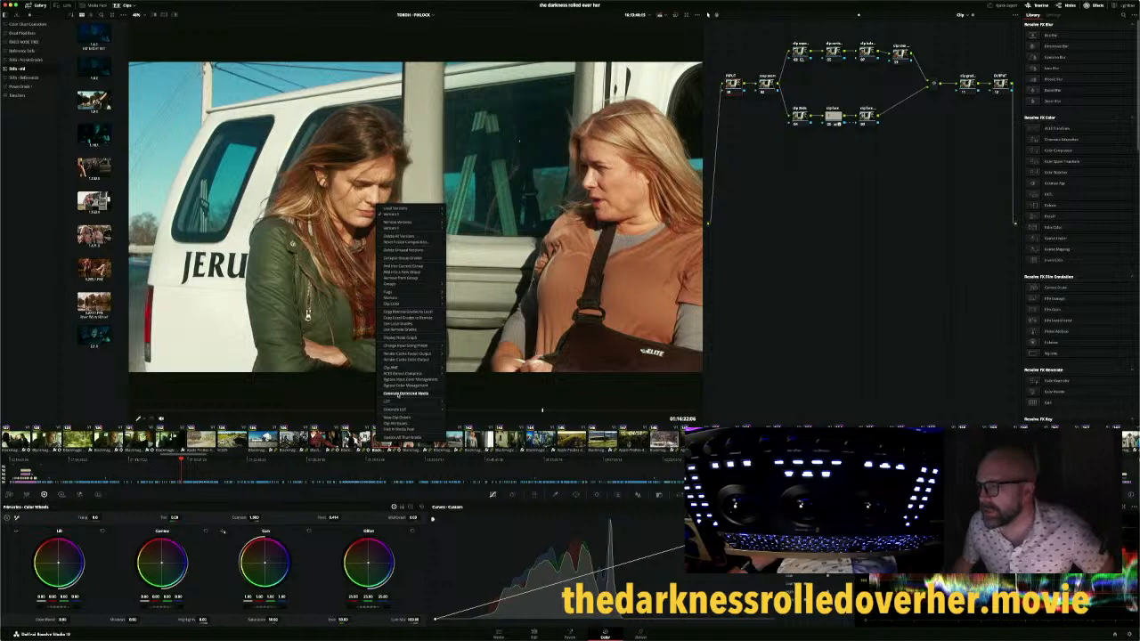
pyautogui.moveTo(424, 284)
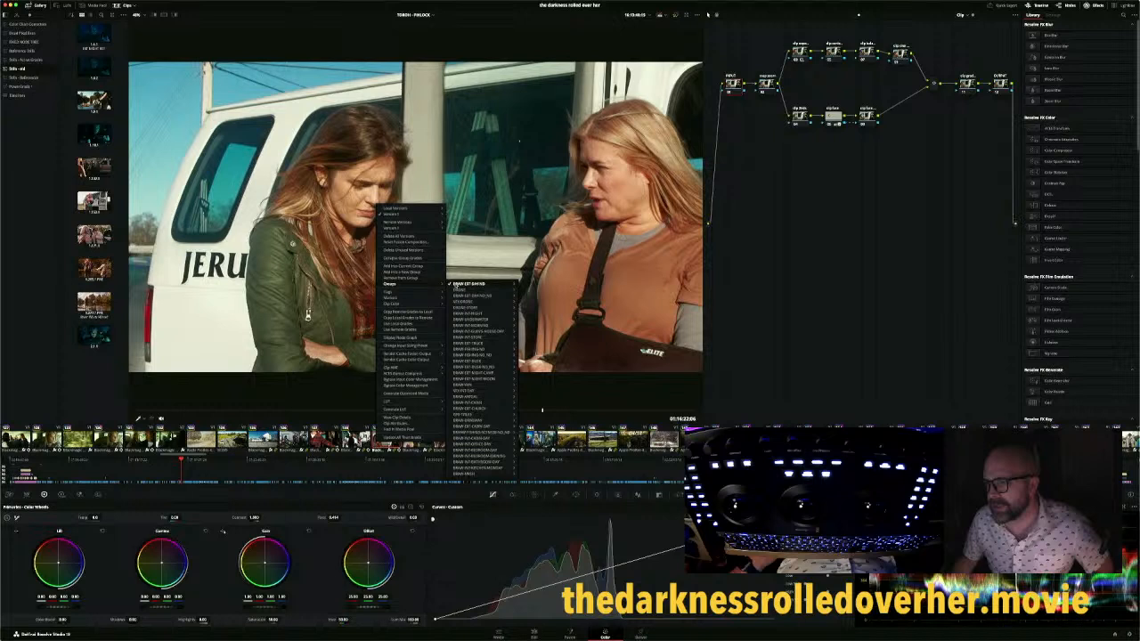
pyautogui.moveTo(481, 285)
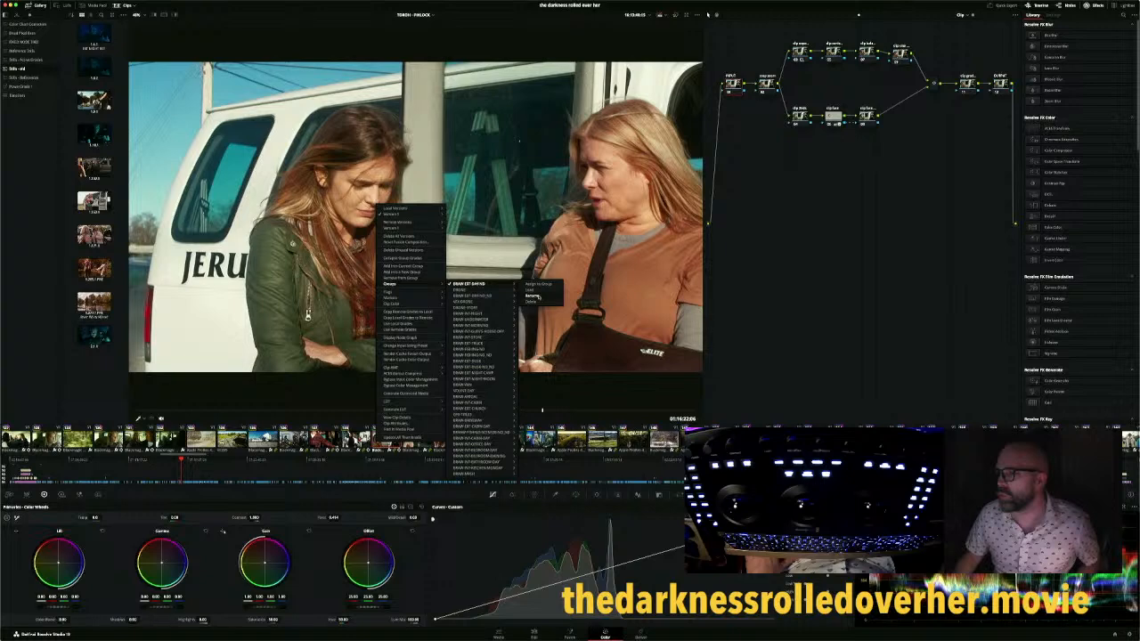
pyautogui.click(532, 295)
pyautogui.write('-EXT-DAY-STORE')
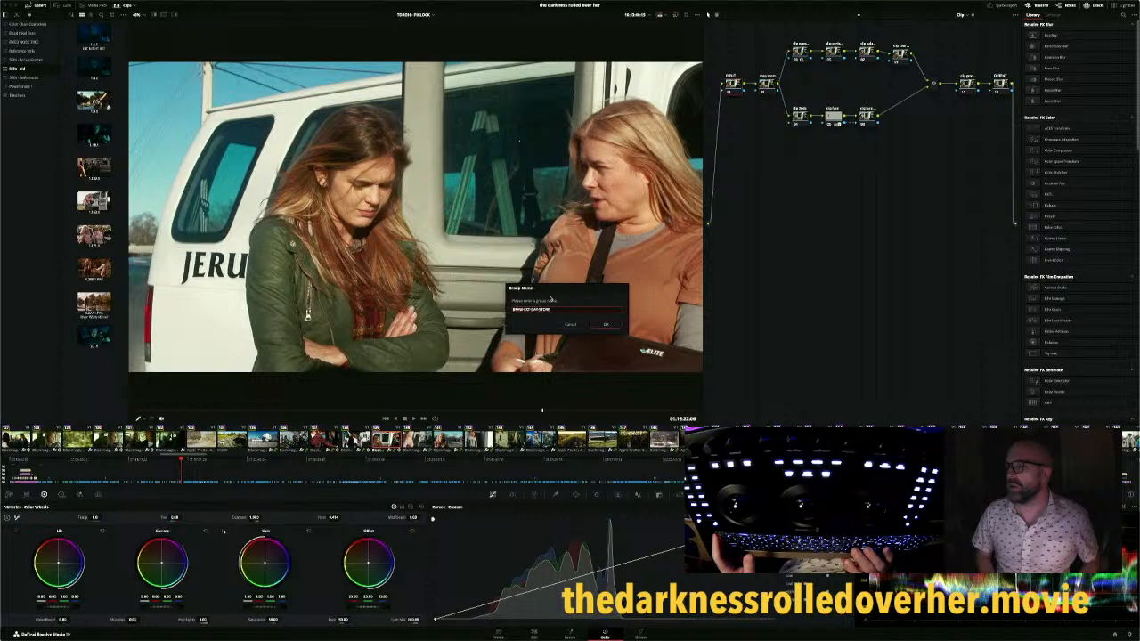
pyautogui.press('Return')
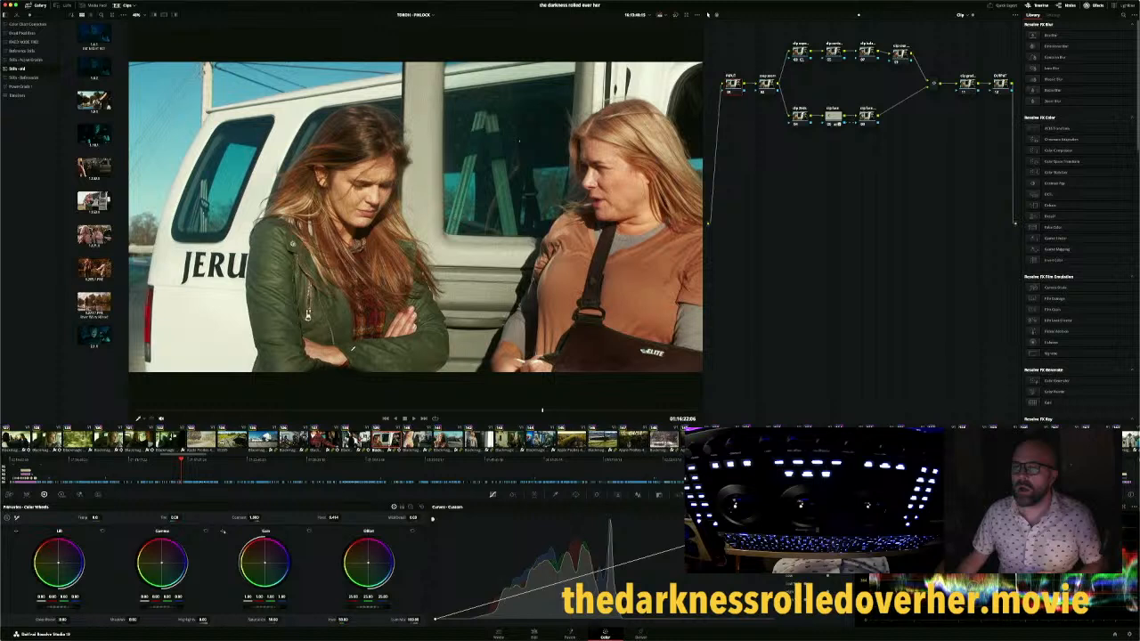
# Filter the timeline's clips to show only those in the current group
pyautogui.click(133, 6)
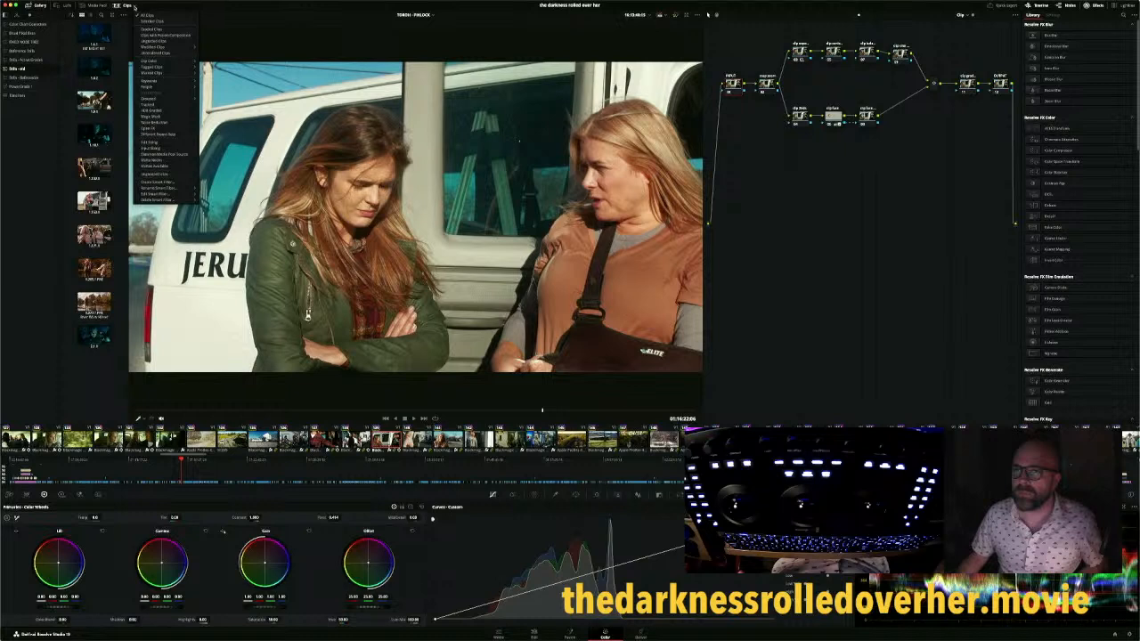
pyautogui.moveTo(161, 101)
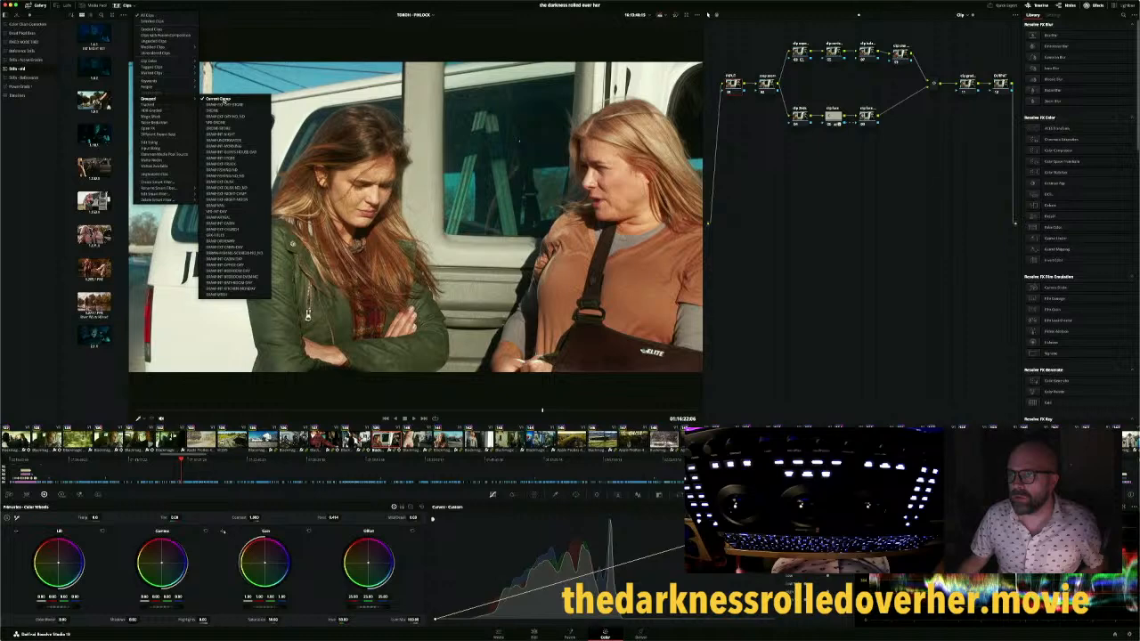
pyautogui.click(218, 98)
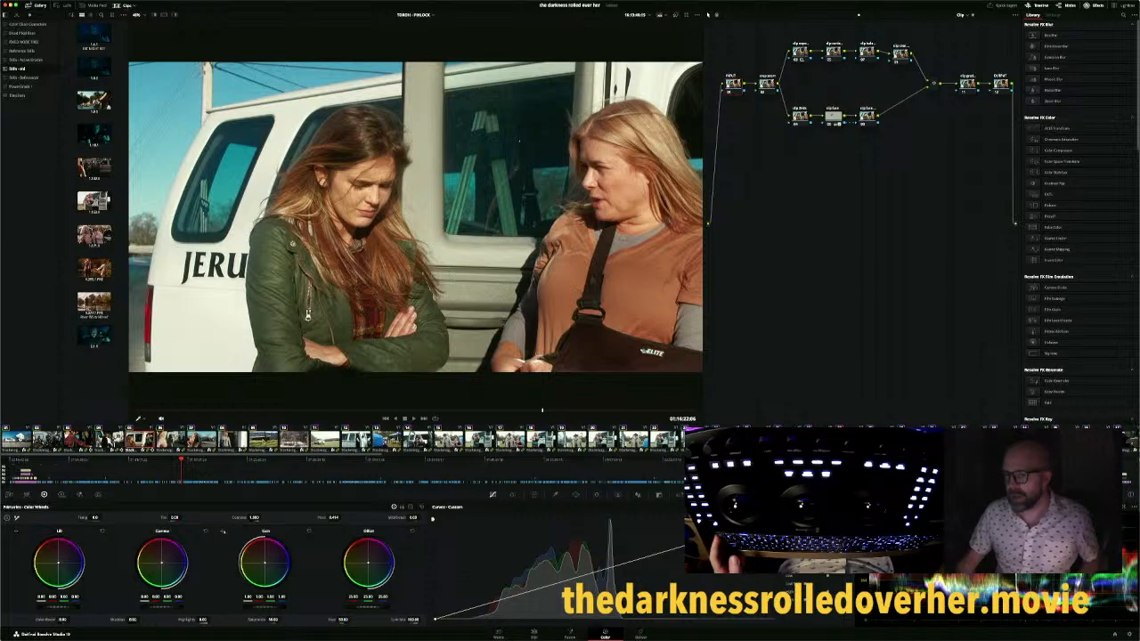
# Remove the two motion-blurred clips of the house below the mountains from the store group
pyautogui.press('Down')
pyautogui.press('Down')
pyautogui.press('Down')
pyautogui.press('Down')
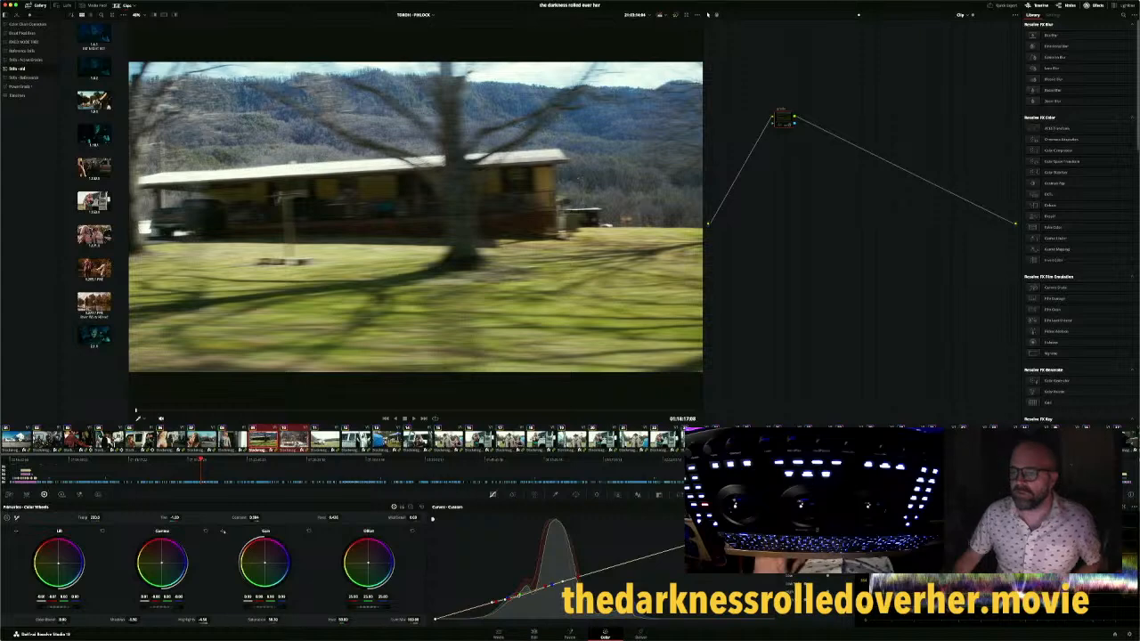
pyautogui.rightClick(299, 440)
pyautogui.click(321, 329)
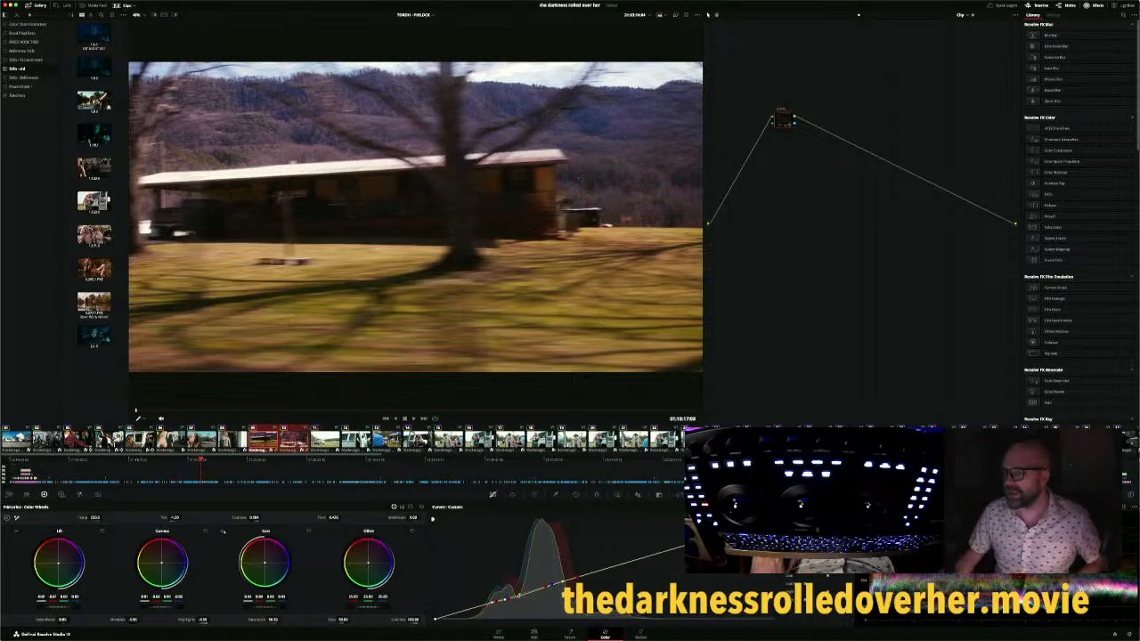
# Move the clips from the van-in-field shot onward into a new group with a name beginning BRAW-EXT-DAY-
pyautogui.press('Down')
pyautogui.press('Down')
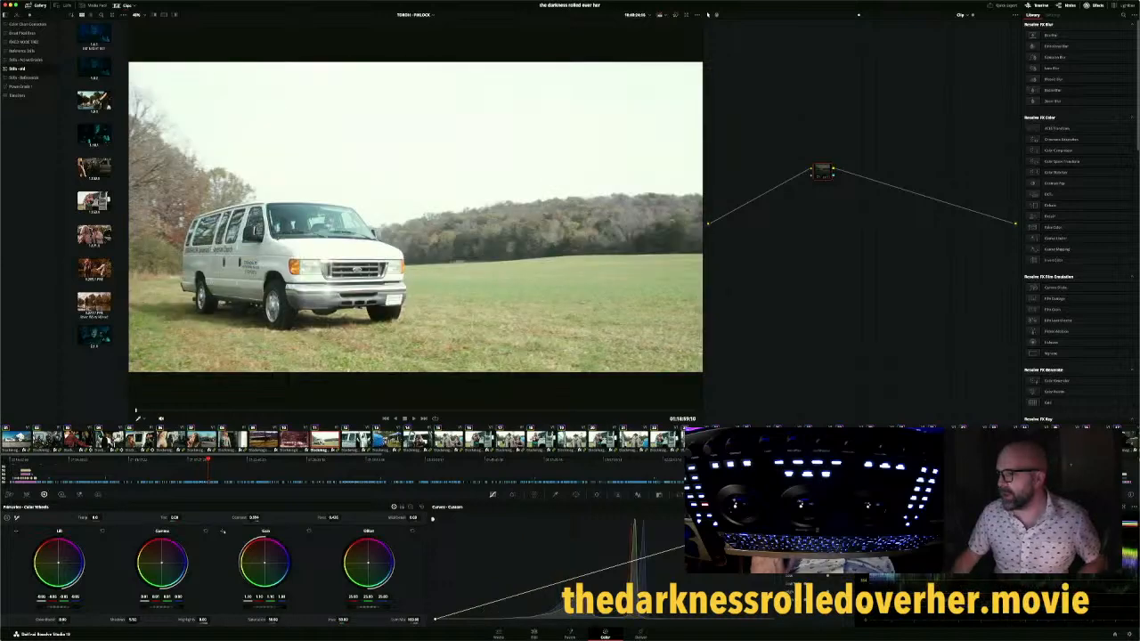
pyautogui.hscroll(8, 343, 439)
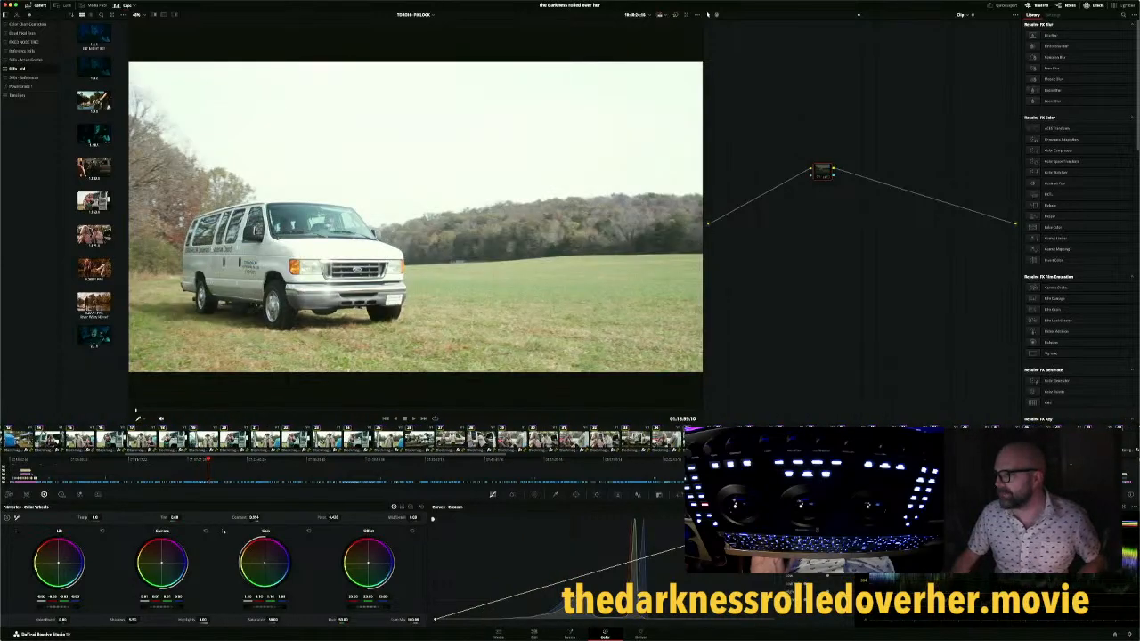
pyautogui.hscroll(6, 343, 439)
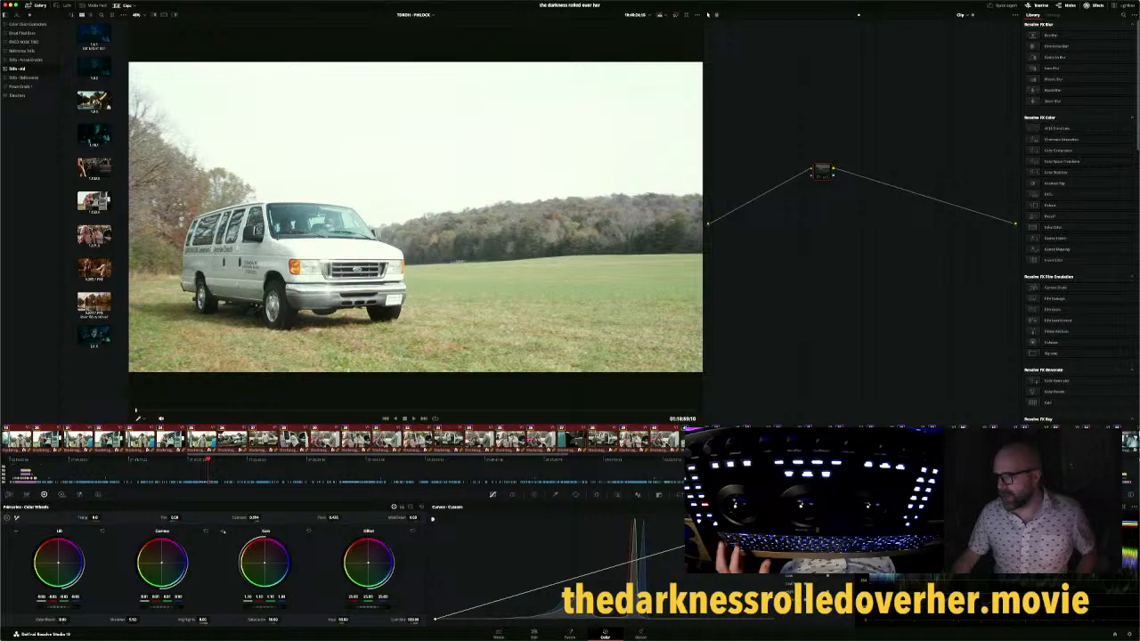
pyautogui.rightClick(665, 437)
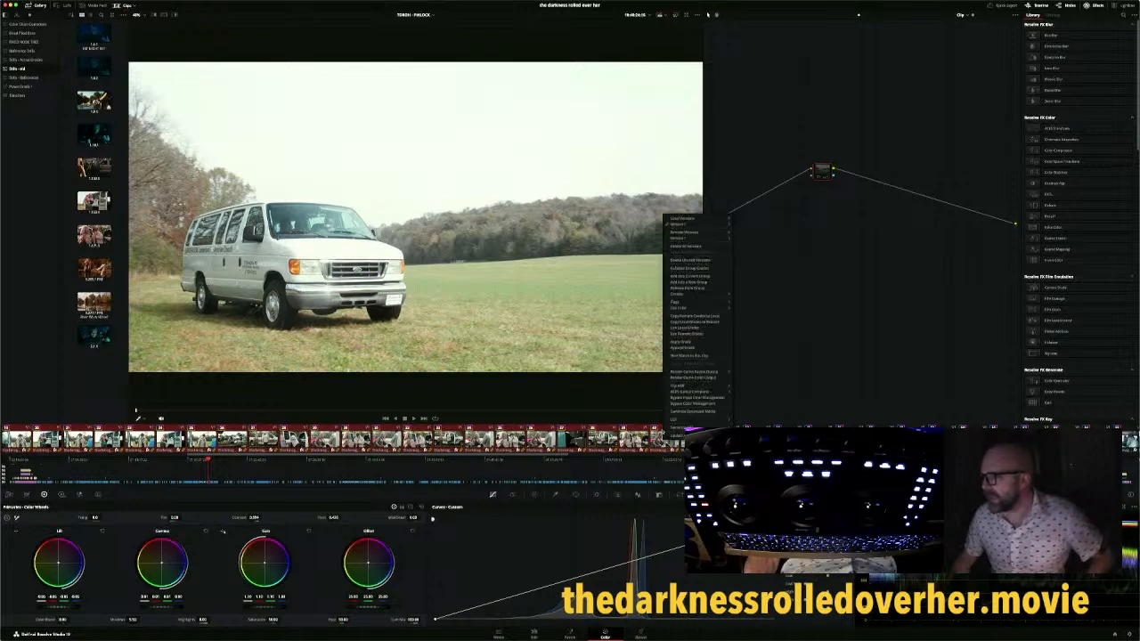
pyautogui.moveTo(696, 295)
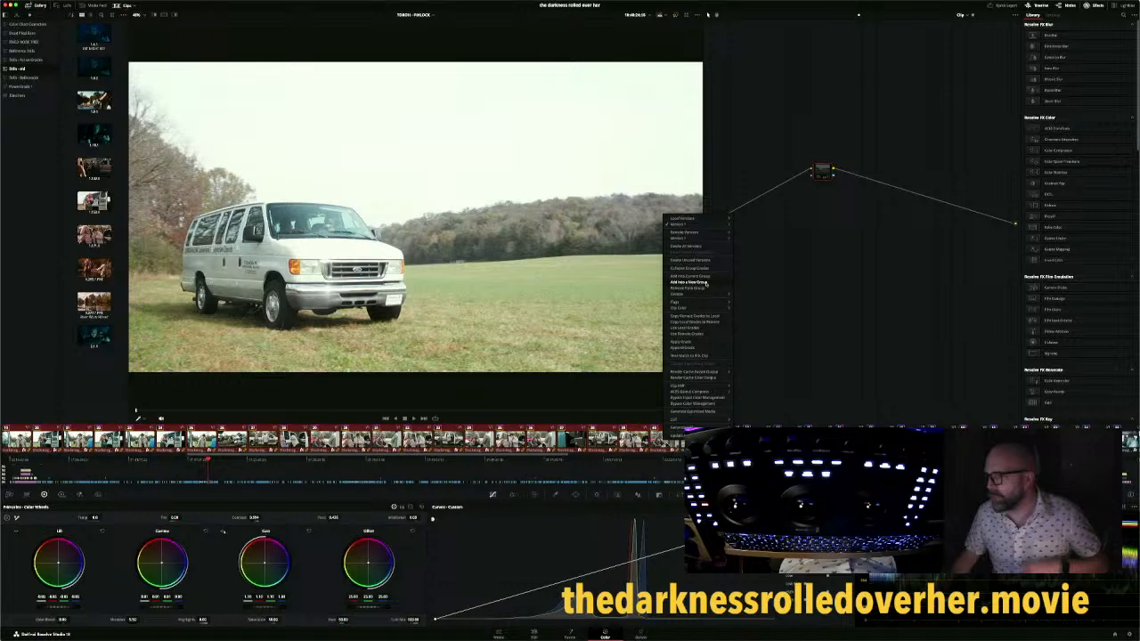
pyautogui.click(706, 283)
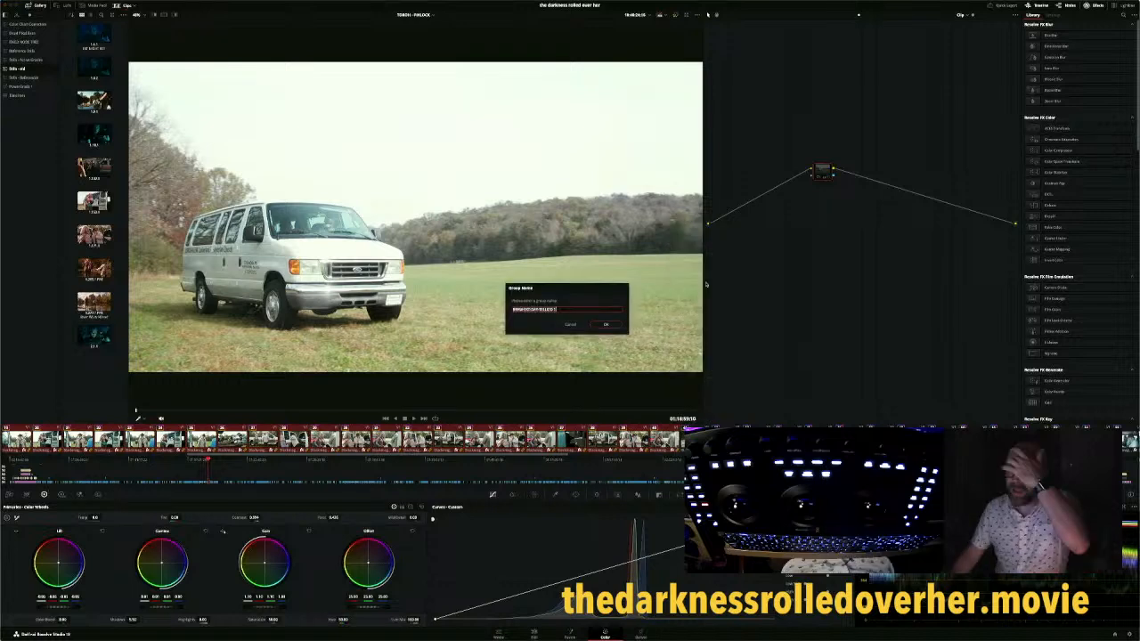
pyautogui.write('BMPCC')
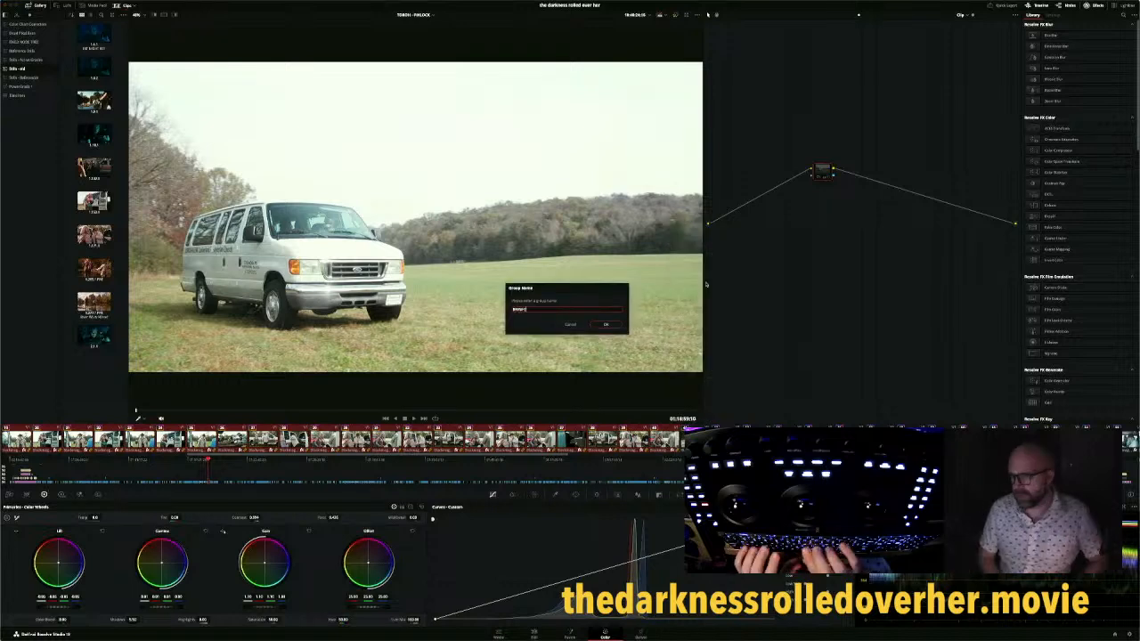
pyautogui.write('XT-DAY-')
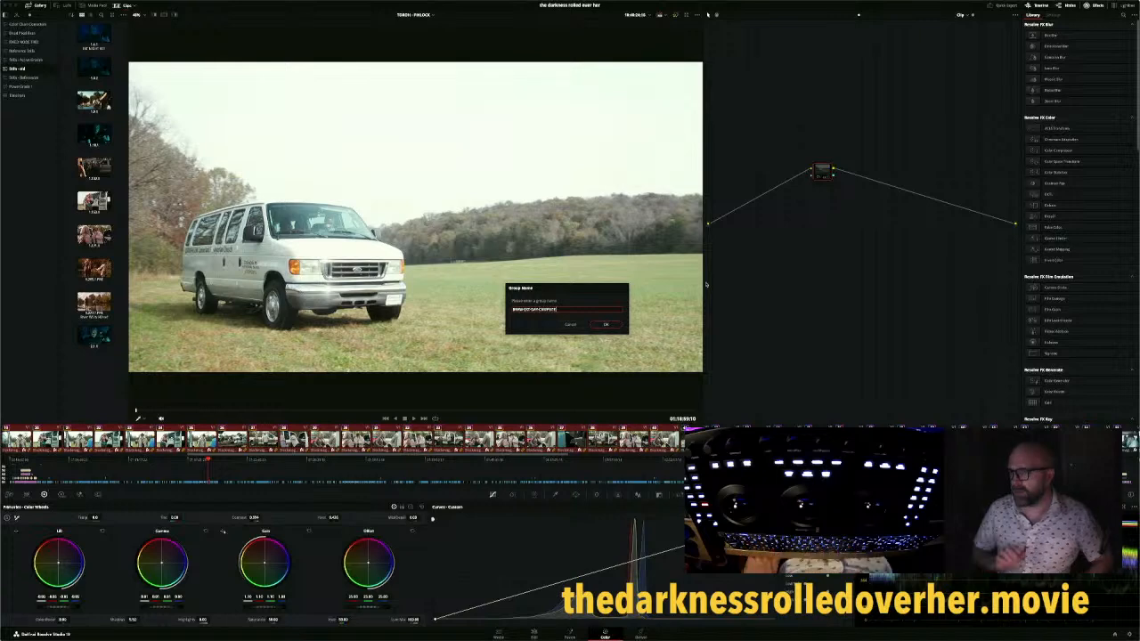
pyautogui.press('Return')
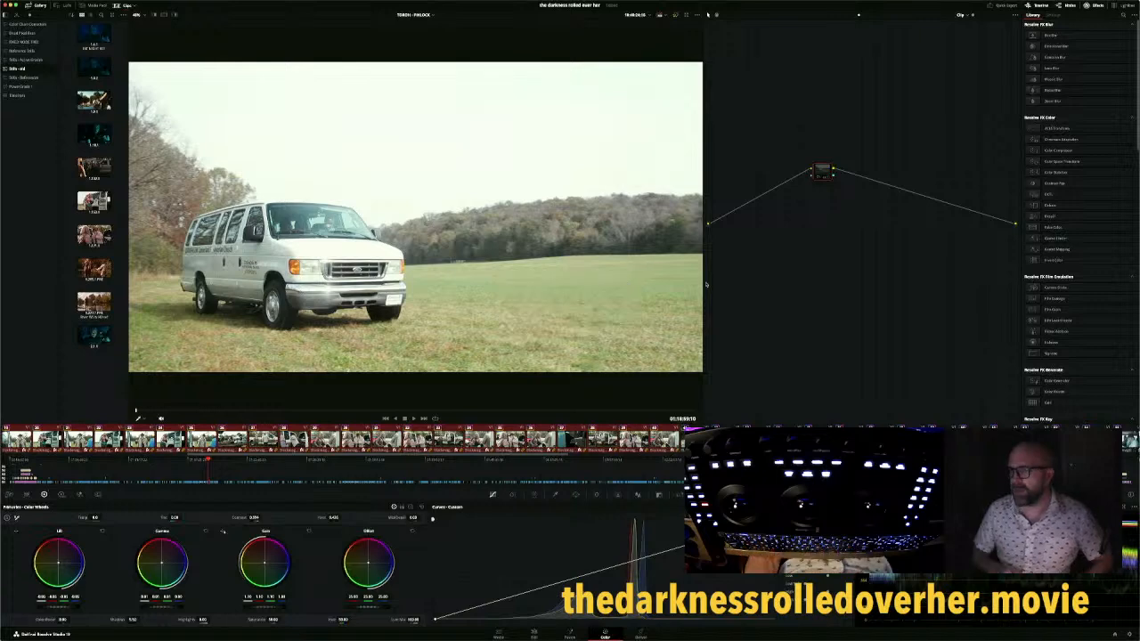
pyautogui.hotkey('shift', 'd')
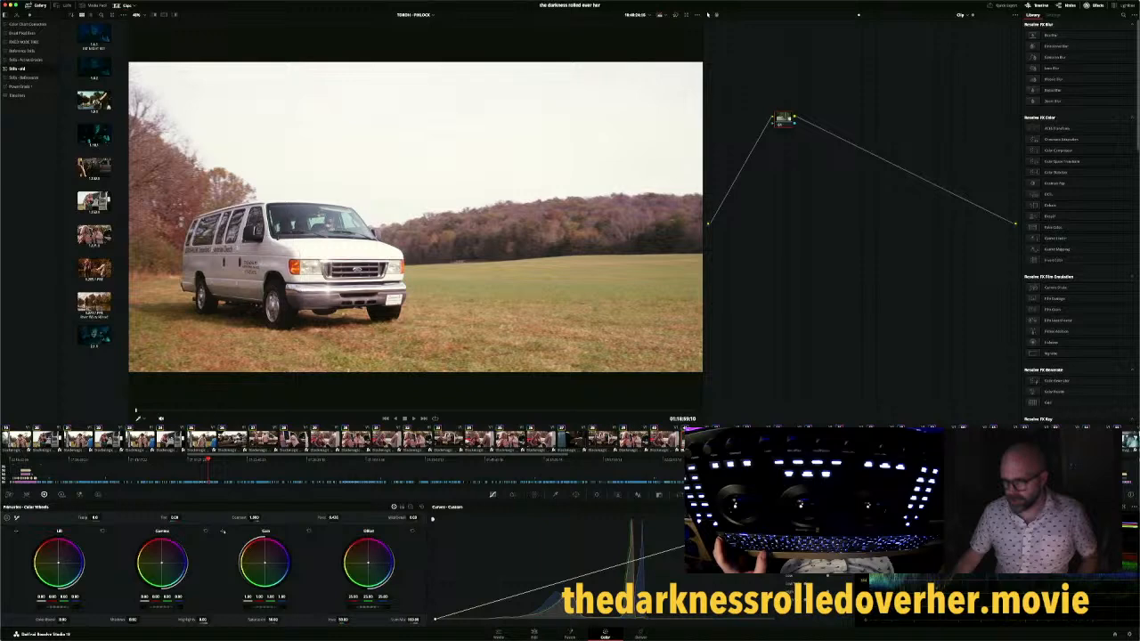
# Move the clips from the tree-lined road shot with the distant van onward into a new group named BRAW-EXT-AFTERNOON
pyautogui.moveTo(209, 460); pyautogui.dragTo(250, 461)
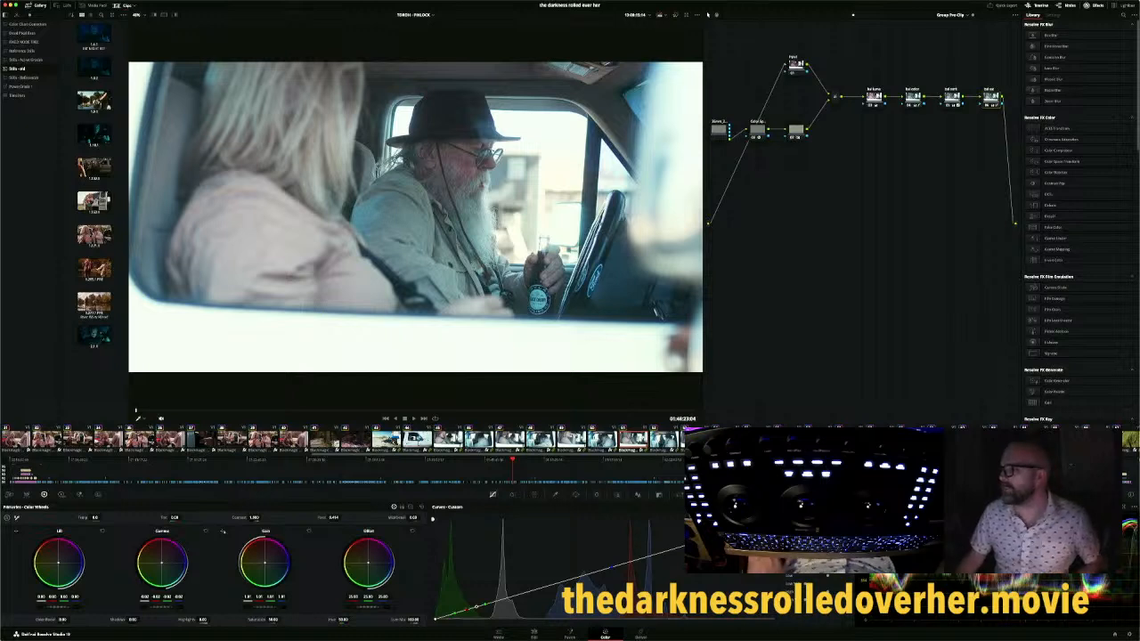
pyautogui.click(943, 439)
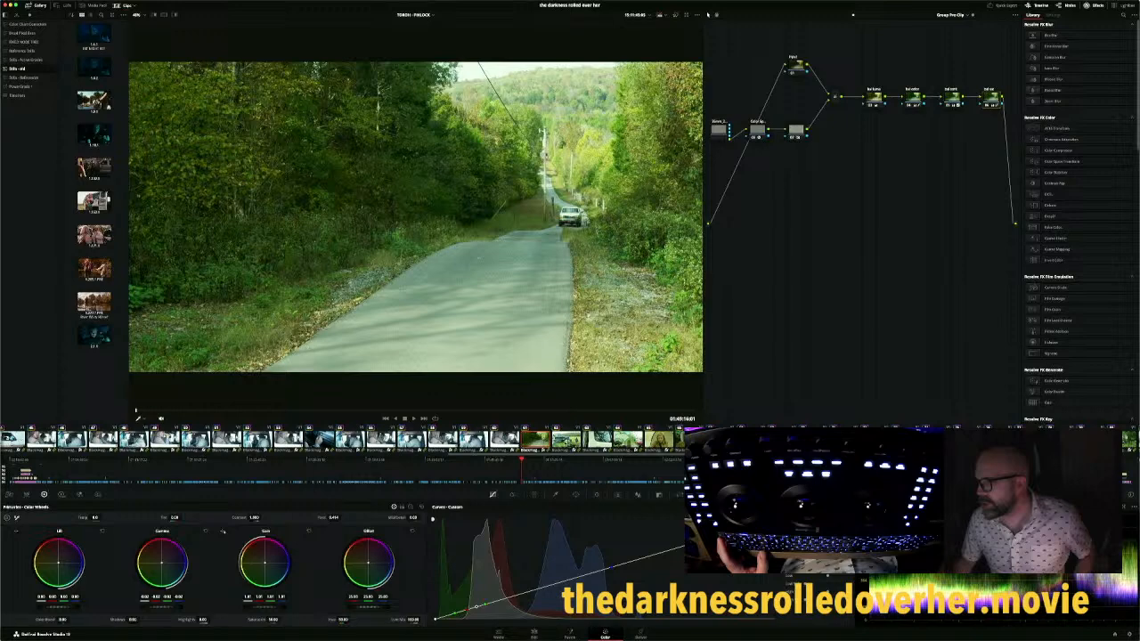
pyautogui.hscroll(5, 345, 440)
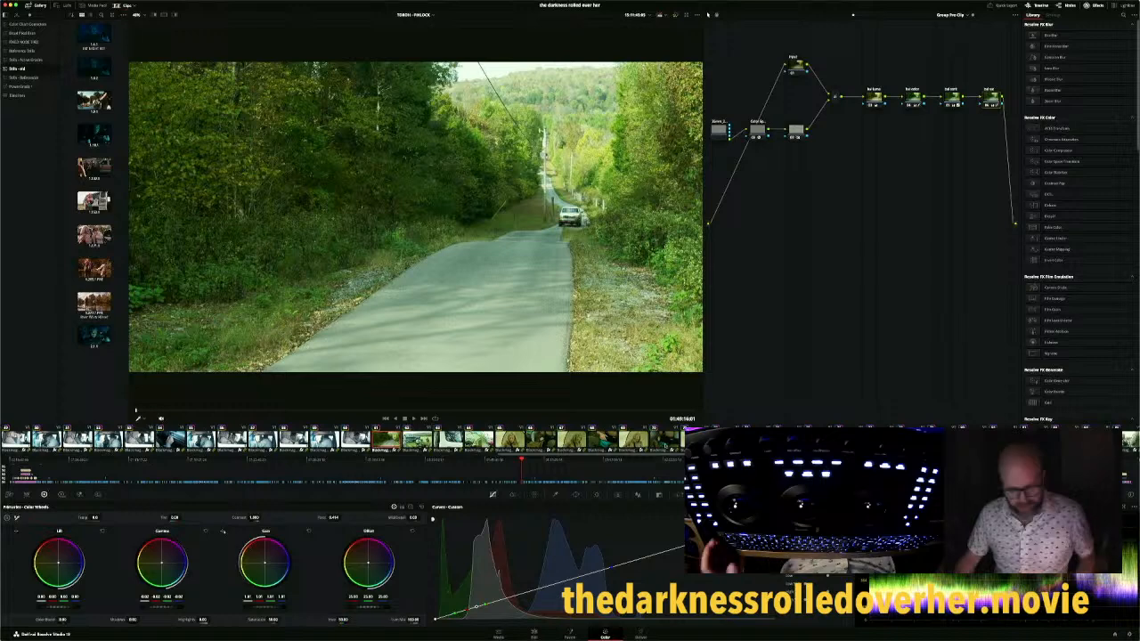
pyautogui.hscroll(3, 666, 446)
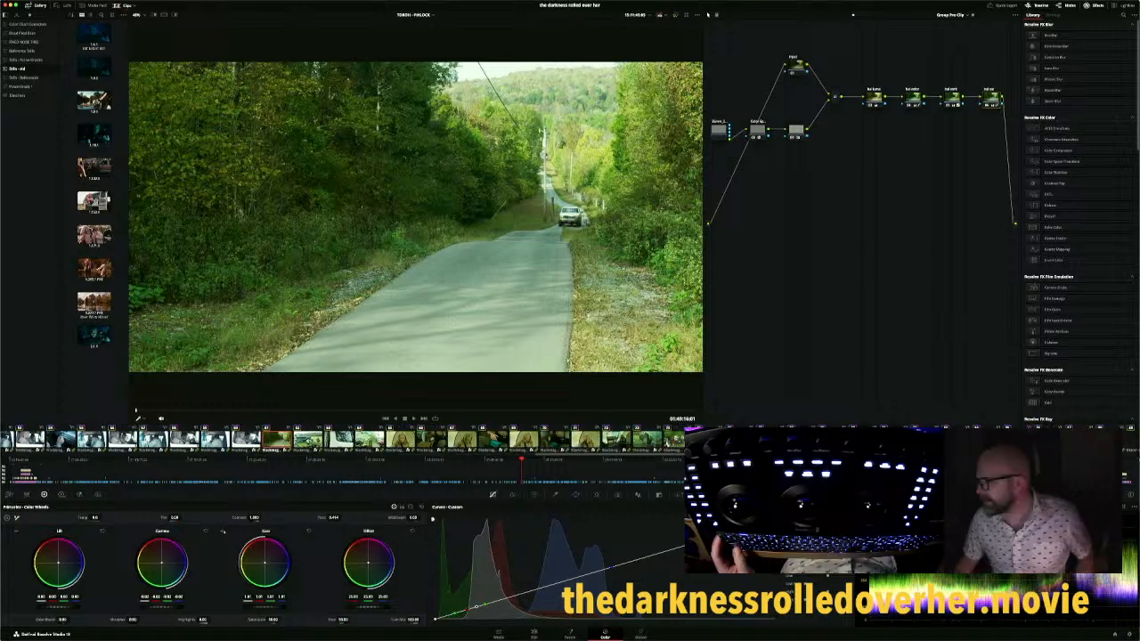
pyautogui.hscroll(6, 346, 441)
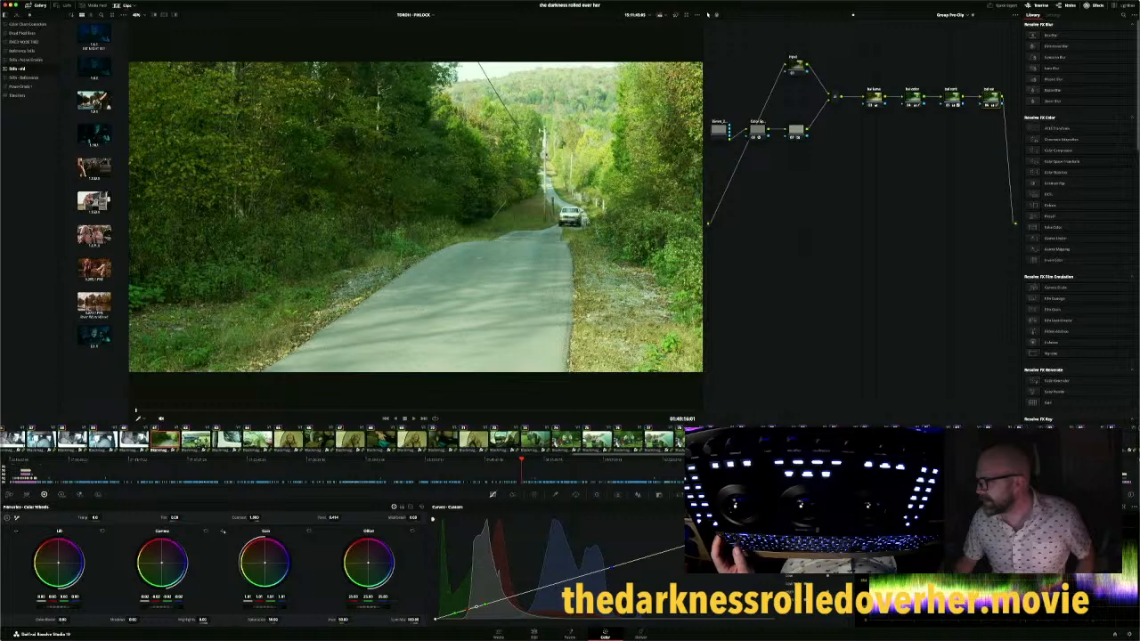
pyautogui.hscroll(4, 345, 441)
pyautogui.hscroll(4, 346, 441)
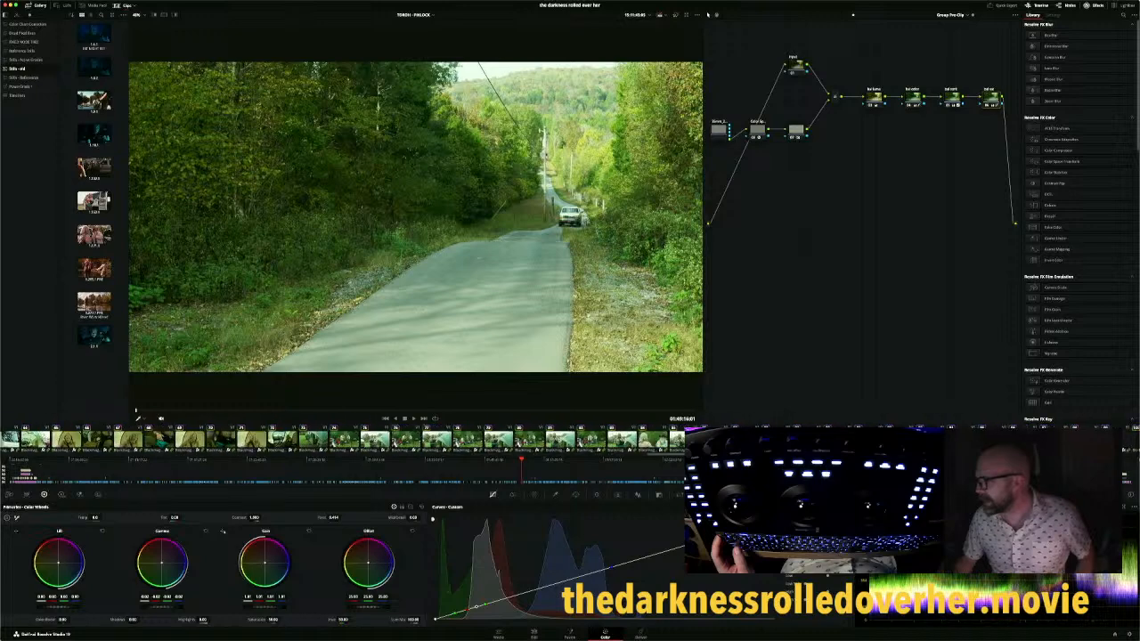
pyautogui.hscroll(4, 345, 441)
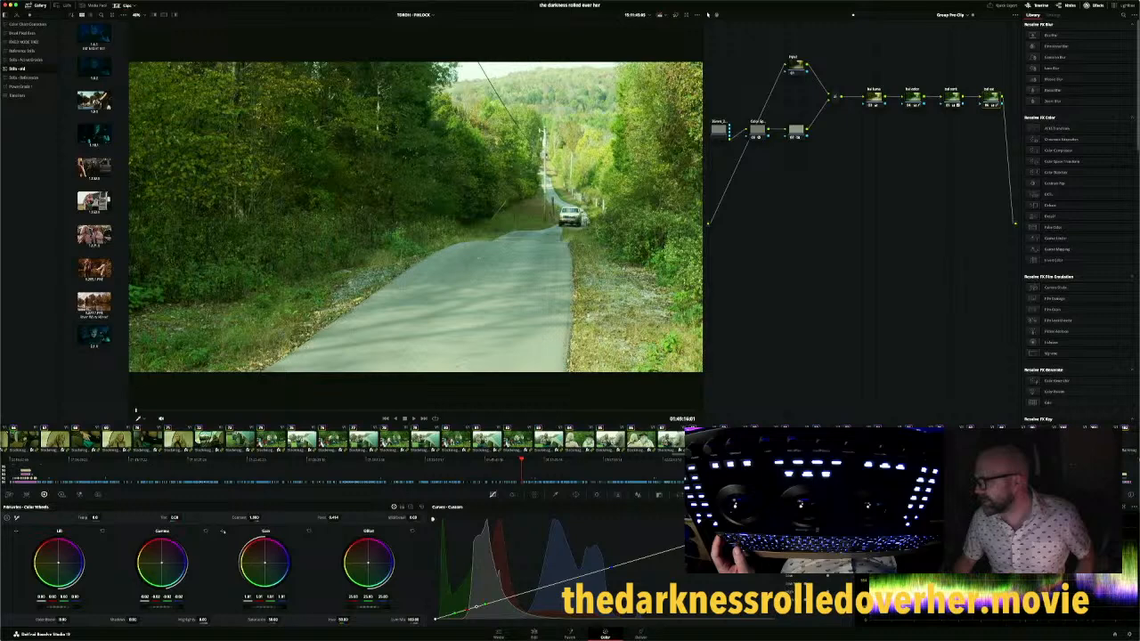
pyautogui.hscroll(4, 345, 441)
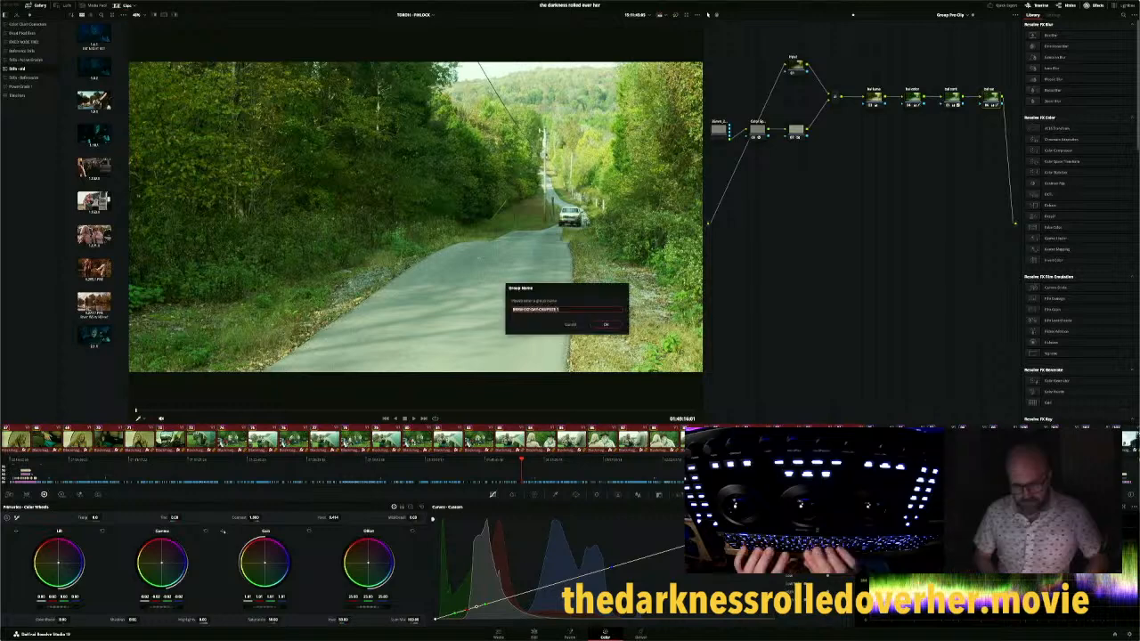
pyautogui.write('BRAW-')
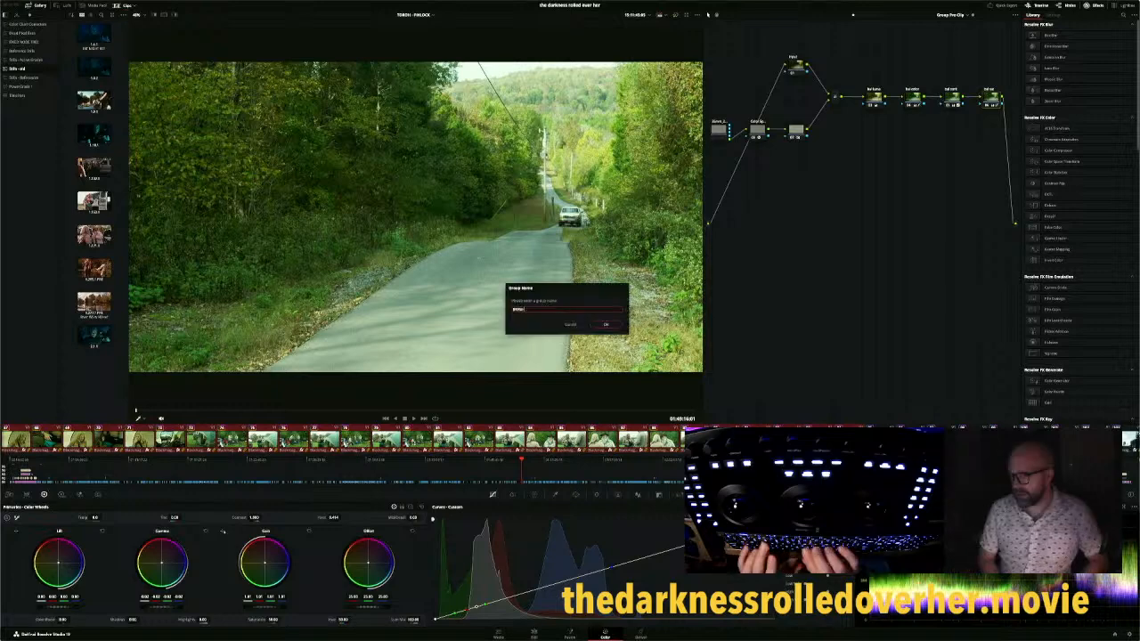
pyautogui.write('EXT-D')
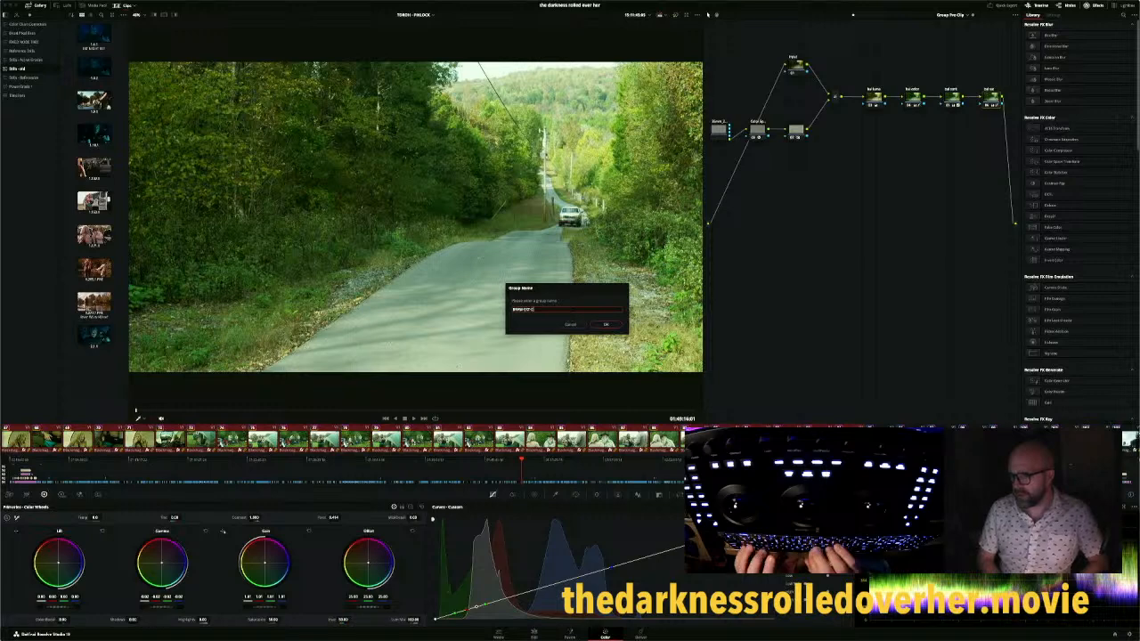
pyautogui.press('BackSpace')
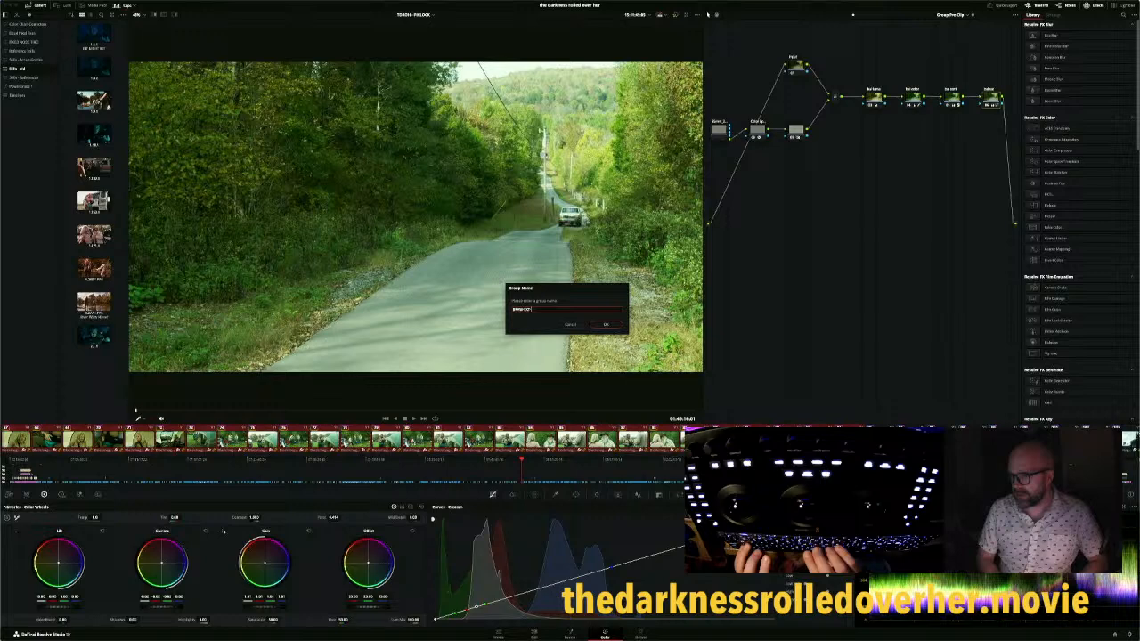
pyautogui.write('AFTERNOON')
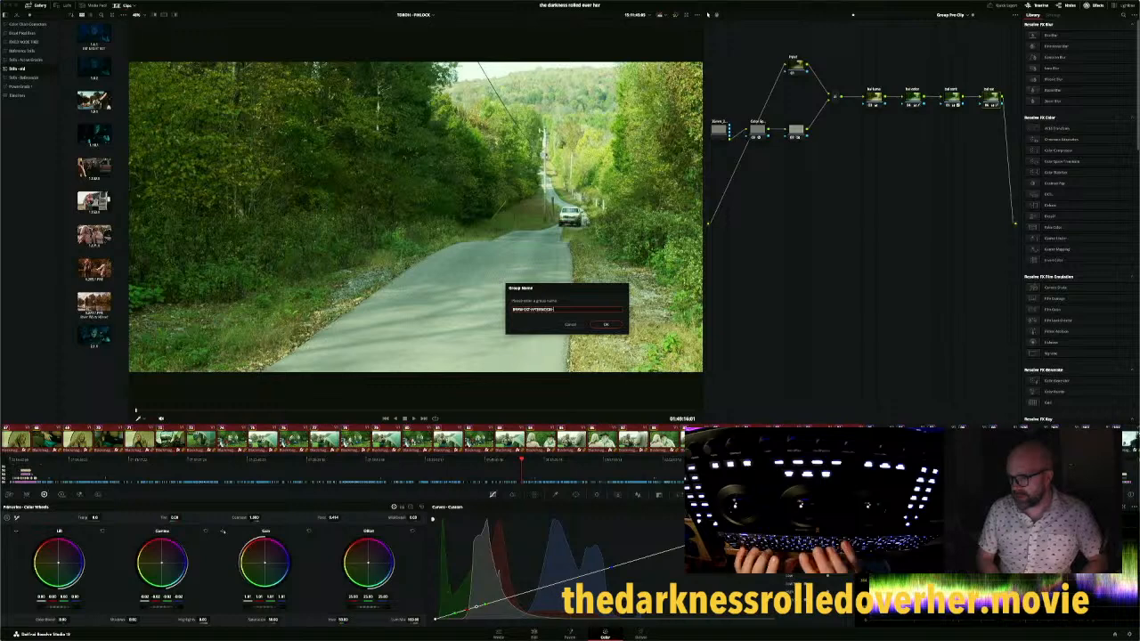
pyautogui.press('Return')
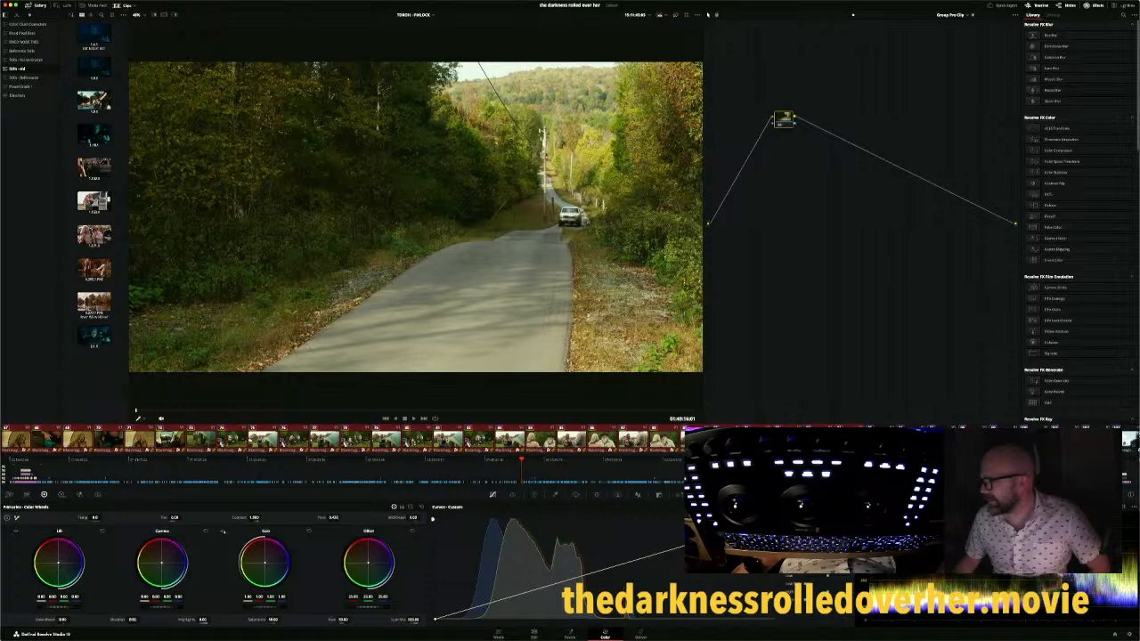
# Move the city clips with the Lytle St traffic-light shot into a new group named BRAW-EXT-CITY-DAY, and assign the red-berry tree clip to it
pyautogui.rightClick(878, 440)
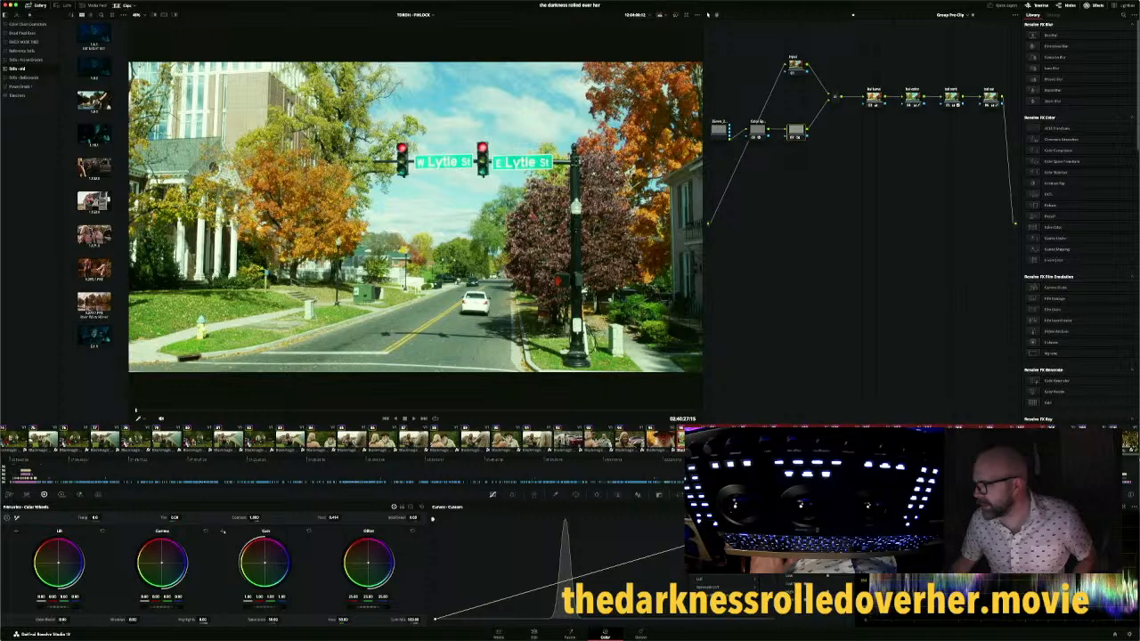
pyautogui.click(726, 517)
pyautogui.write('BR')
pyautogui.write('AW')
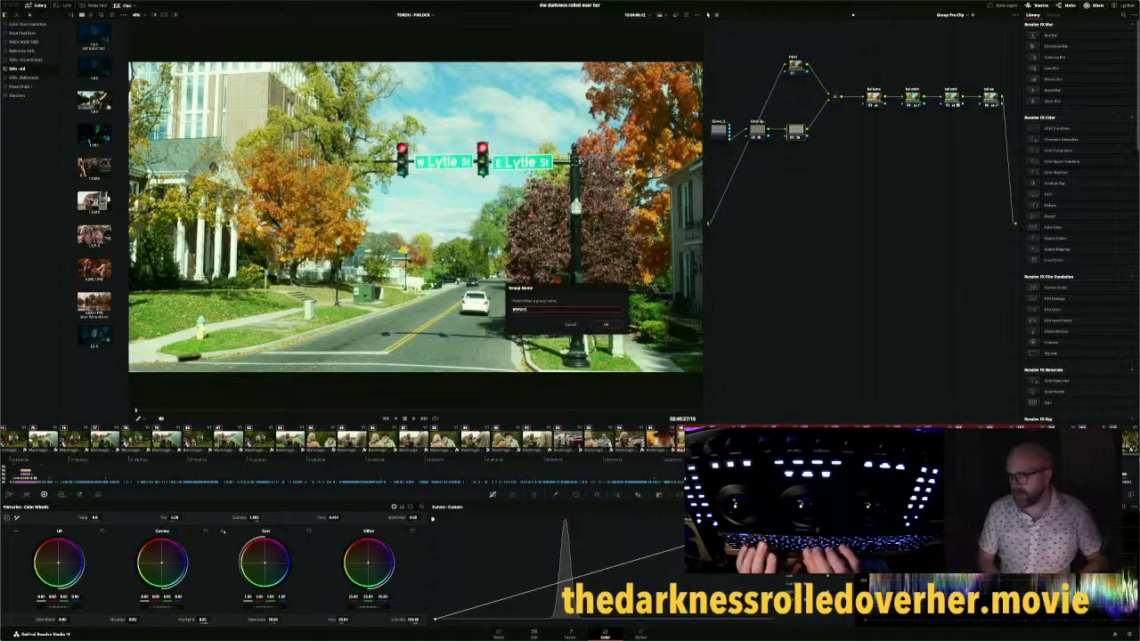
pyautogui.write('-EXT-')
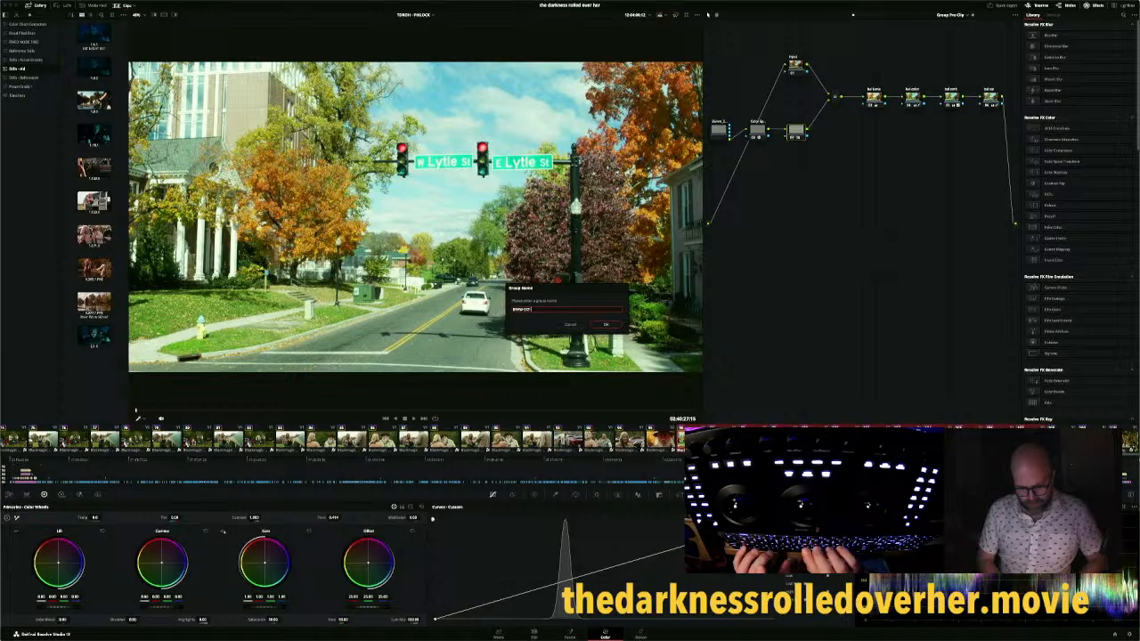
pyautogui.write('CITY-DAY')
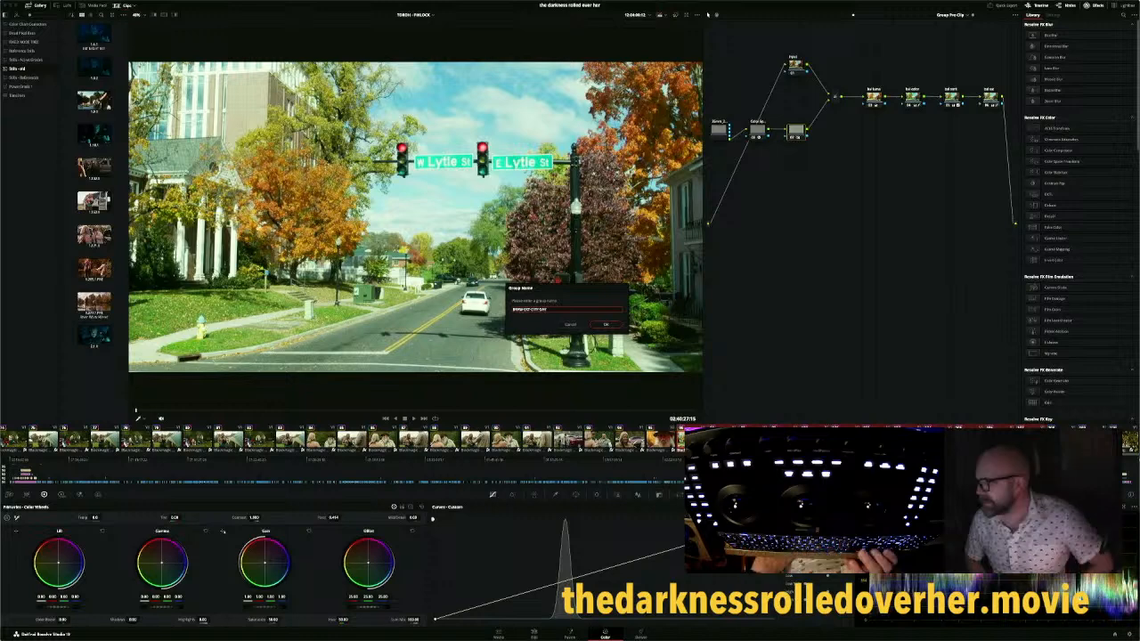
pyautogui.press('Return')
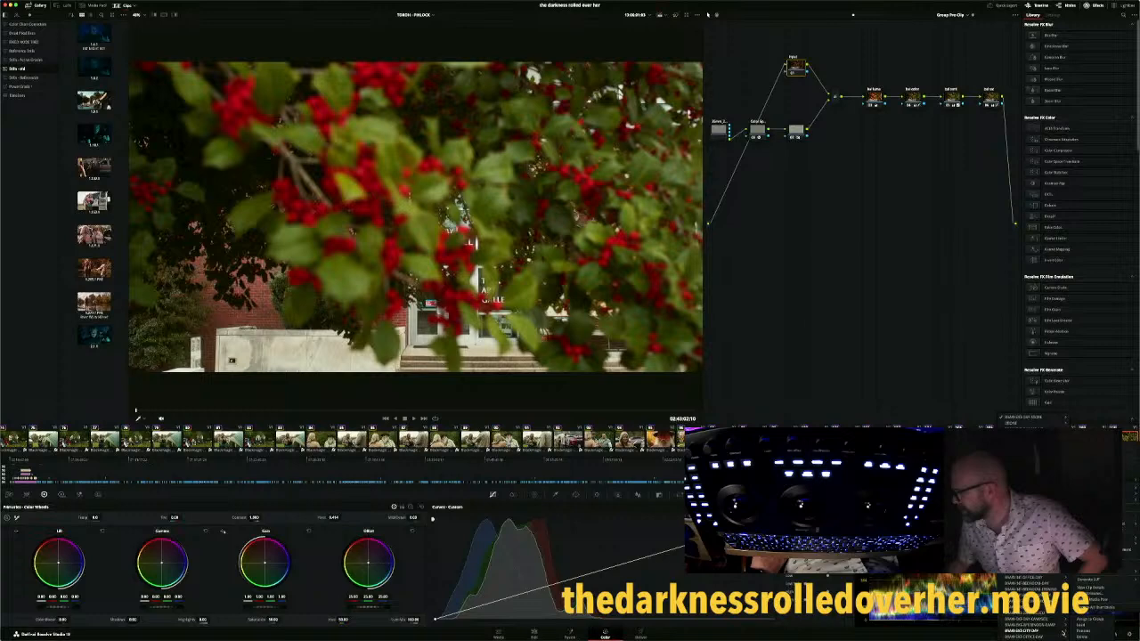
pyautogui.click(1095, 622)
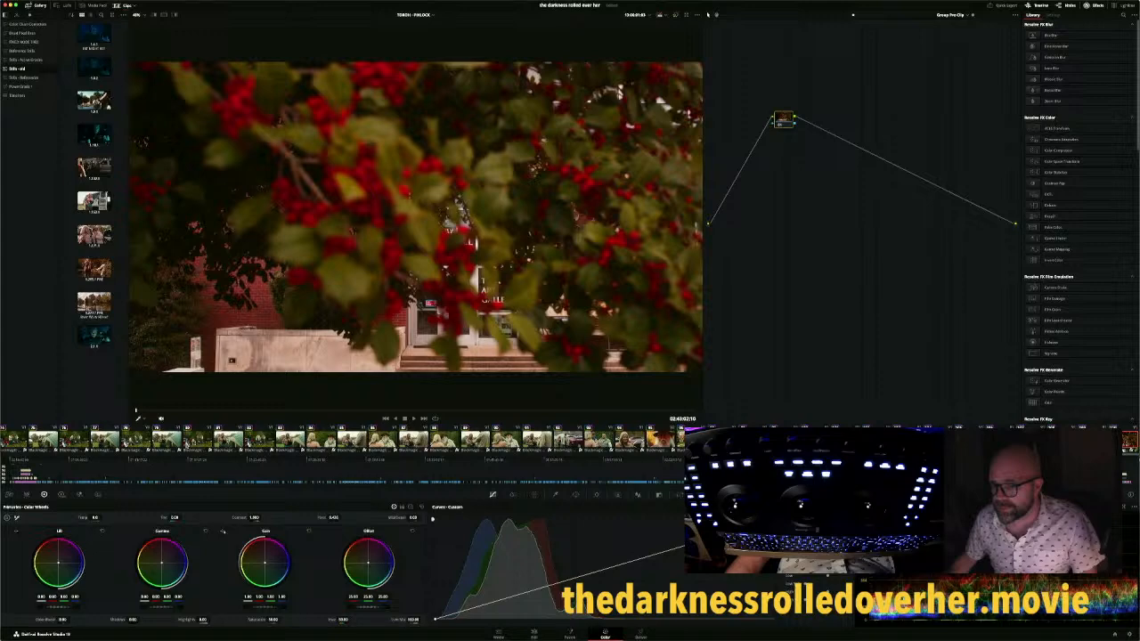
# Reapply the grouped-clip filter so the timeline shows only the BRAW-EXT-DAY-STORE group
pyautogui.hscroll(-8, 188, 446)
pyautogui.hscroll(-12, 188, 447)
pyautogui.hscroll(-15, 188, 446)
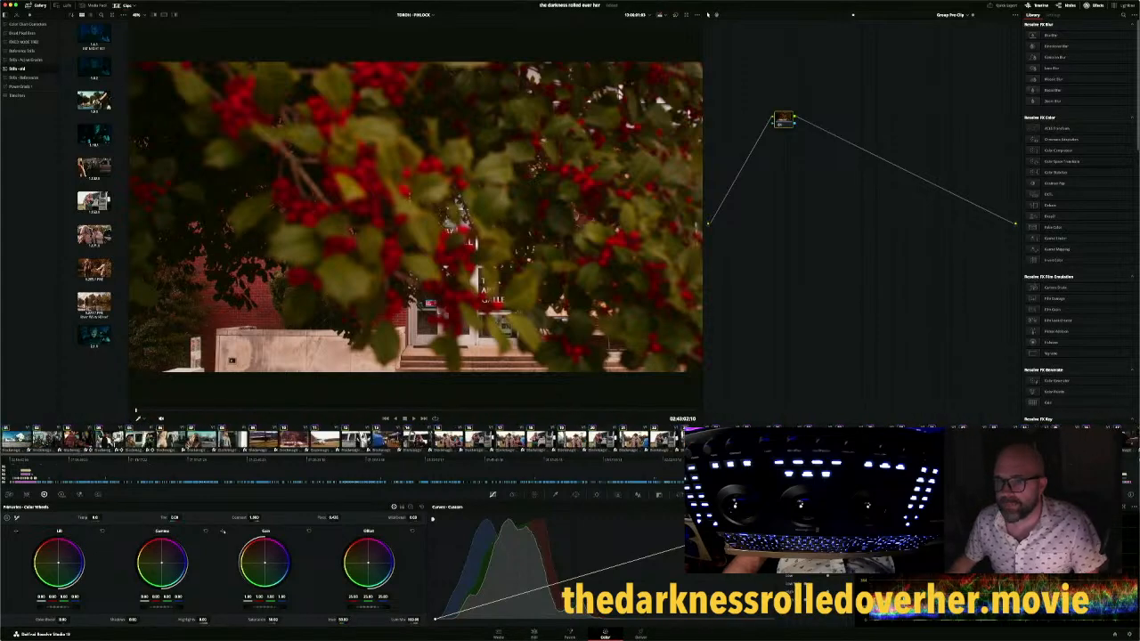
pyautogui.hscroll(2, 188, 446)
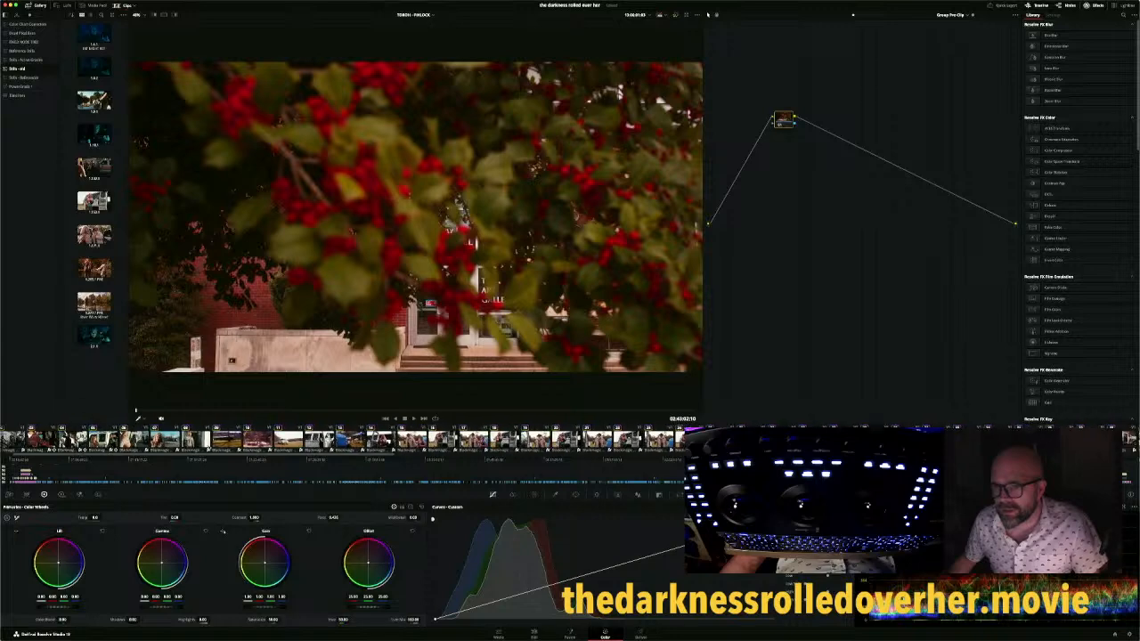
pyautogui.hscroll(4, 346, 440)
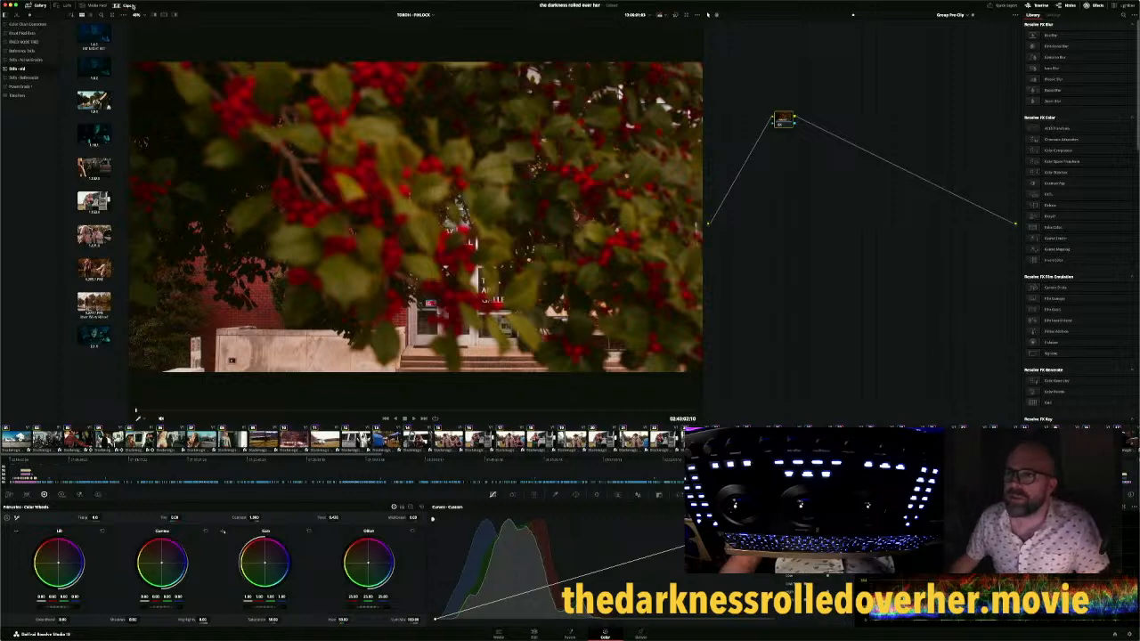
pyautogui.click(132, 6)
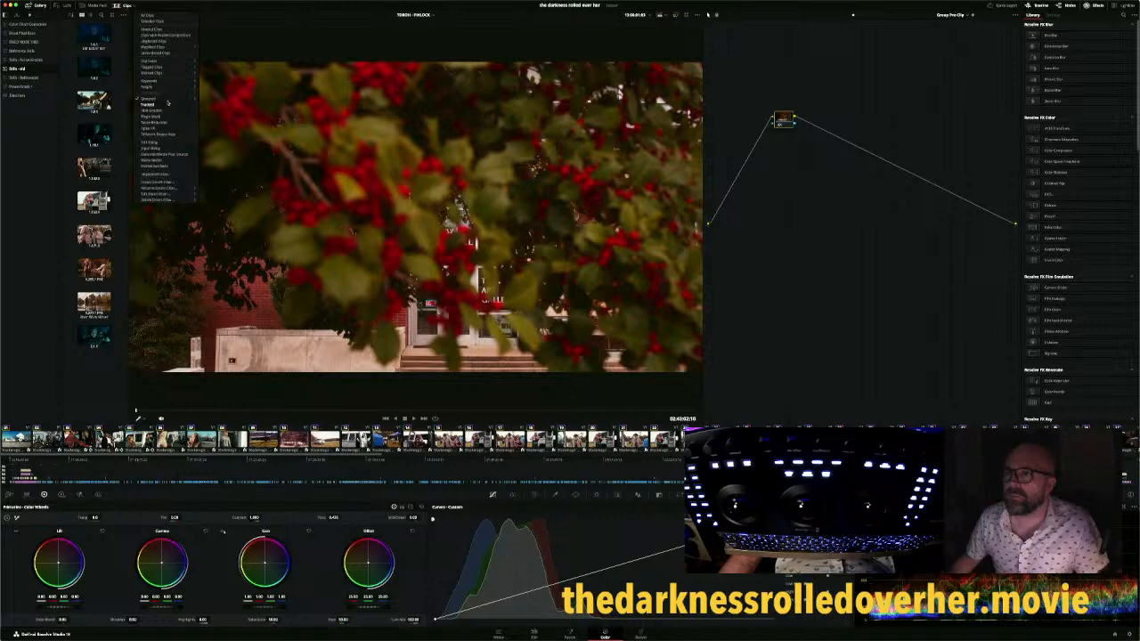
pyautogui.moveTo(187, 100)
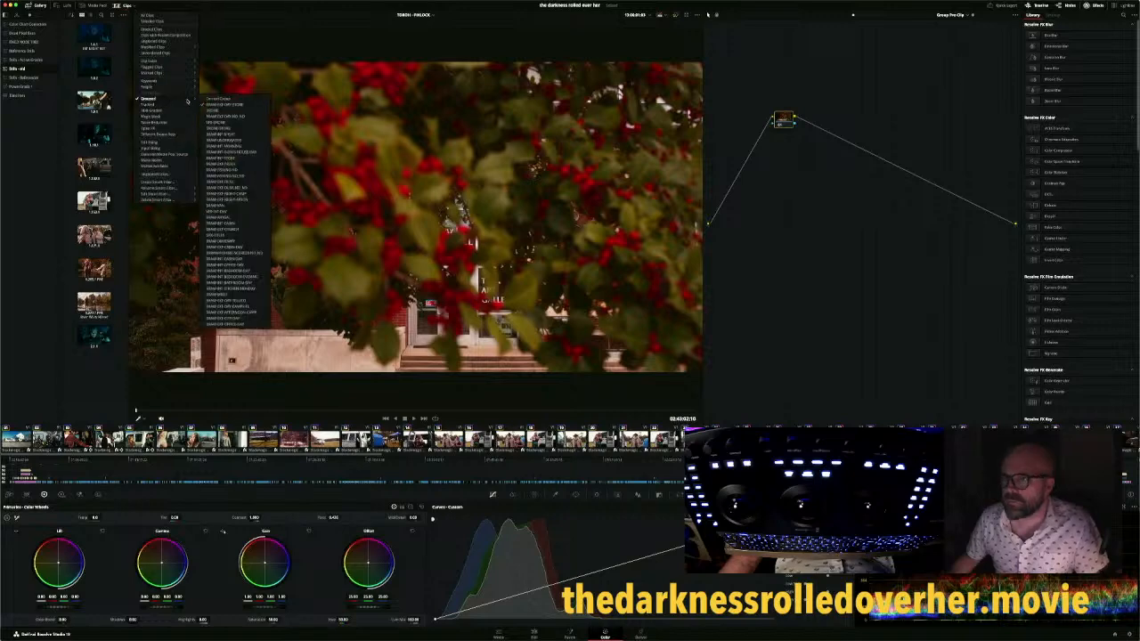
pyautogui.click(240, 102)
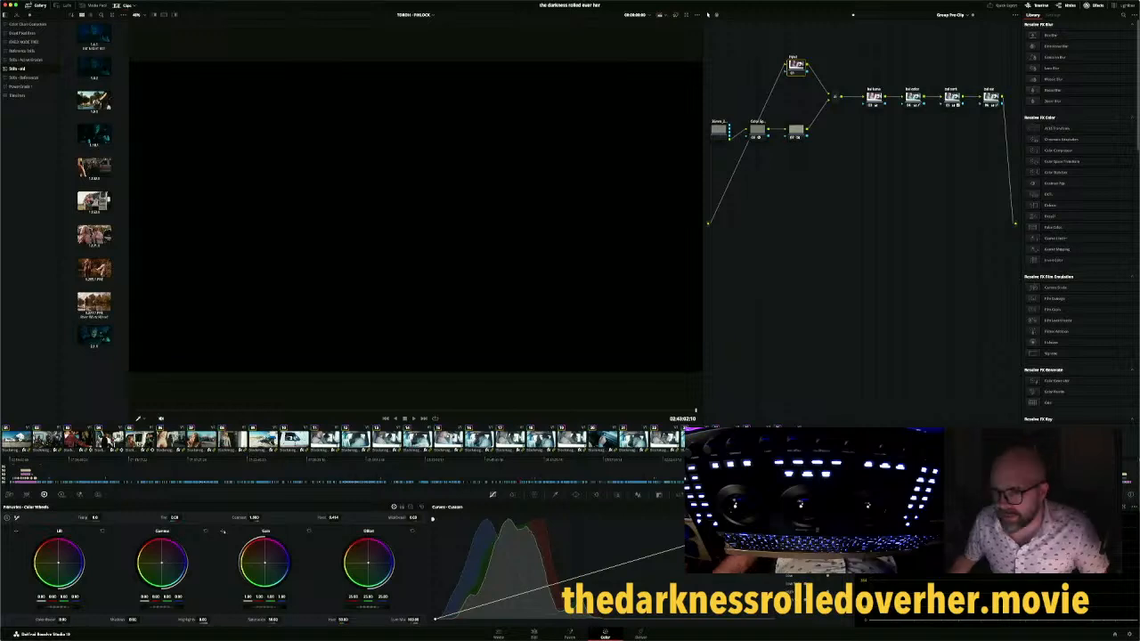
# Check the Camera Raw settings of the women-at-the-van clip, and move the clips from the blue-awning store shot onward into a new group
pyautogui.click(139, 437)
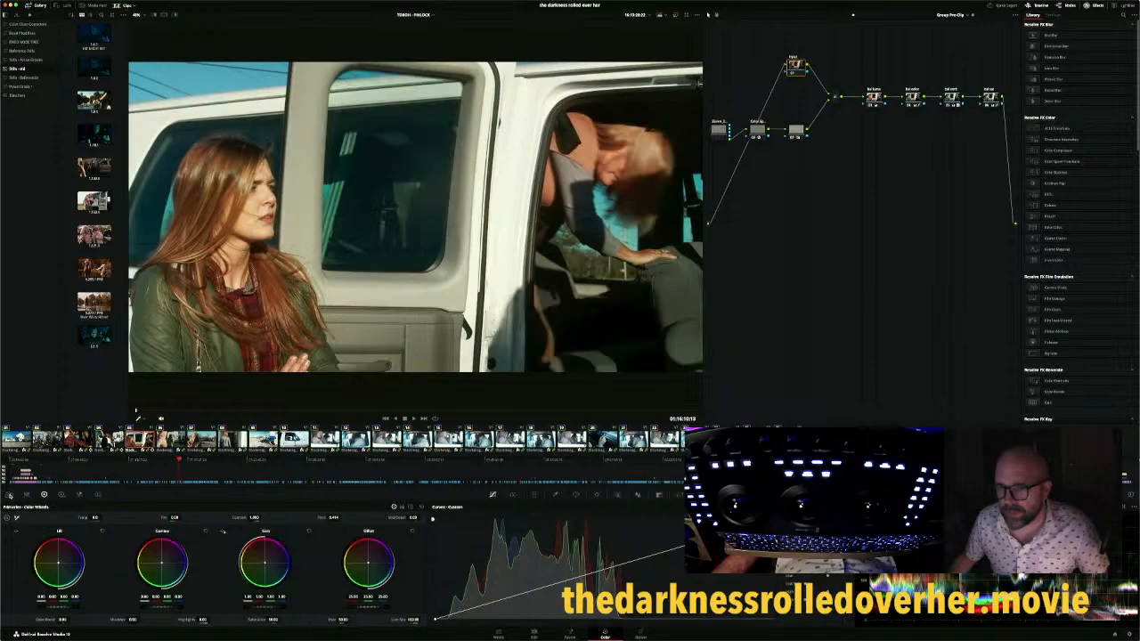
pyautogui.click(9, 494)
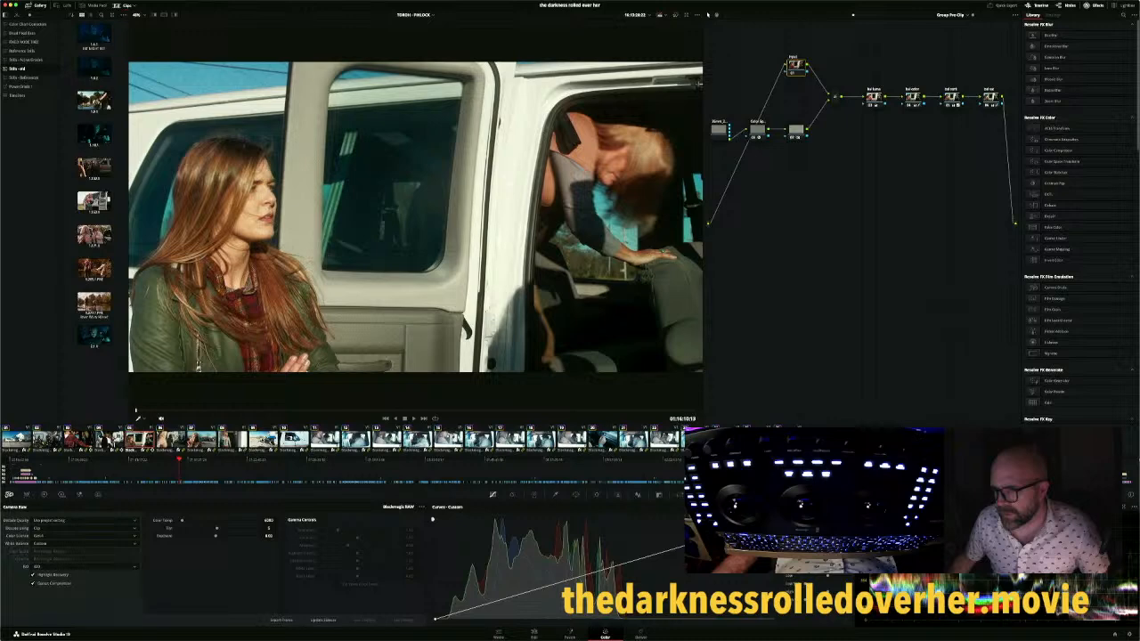
pyautogui.click(263, 440)
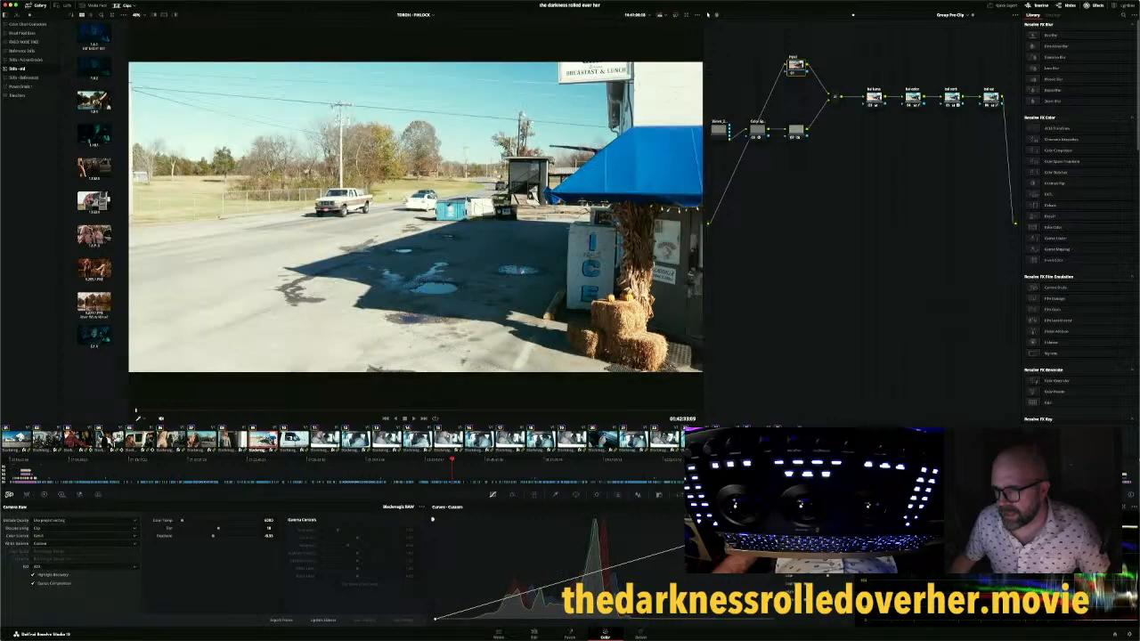
pyautogui.click(325, 440)
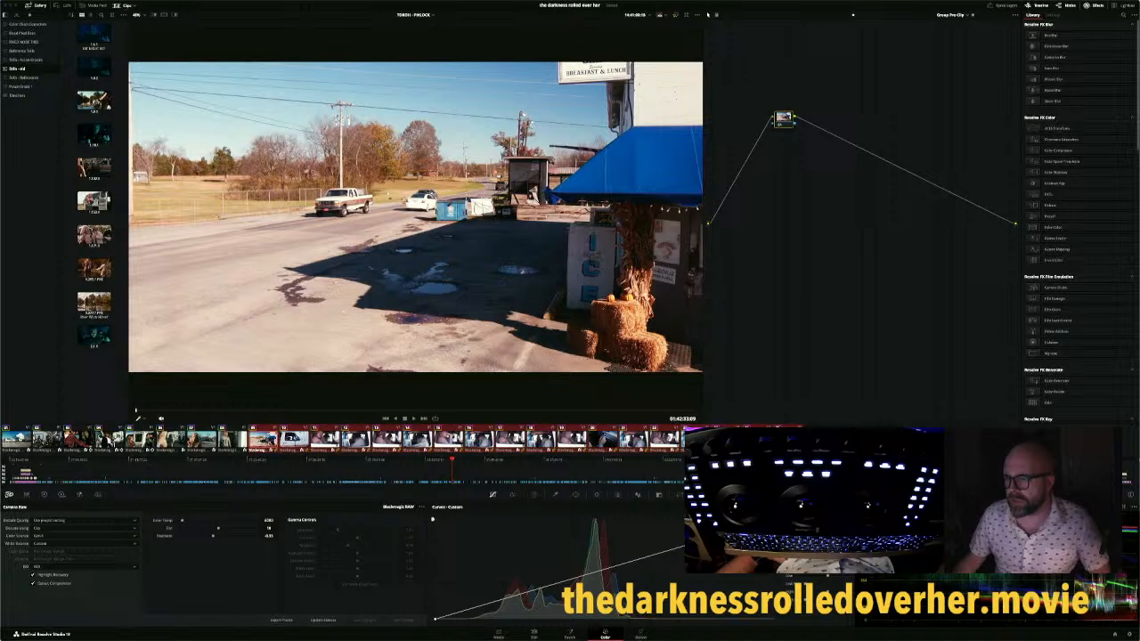
pyautogui.click(263, 439)
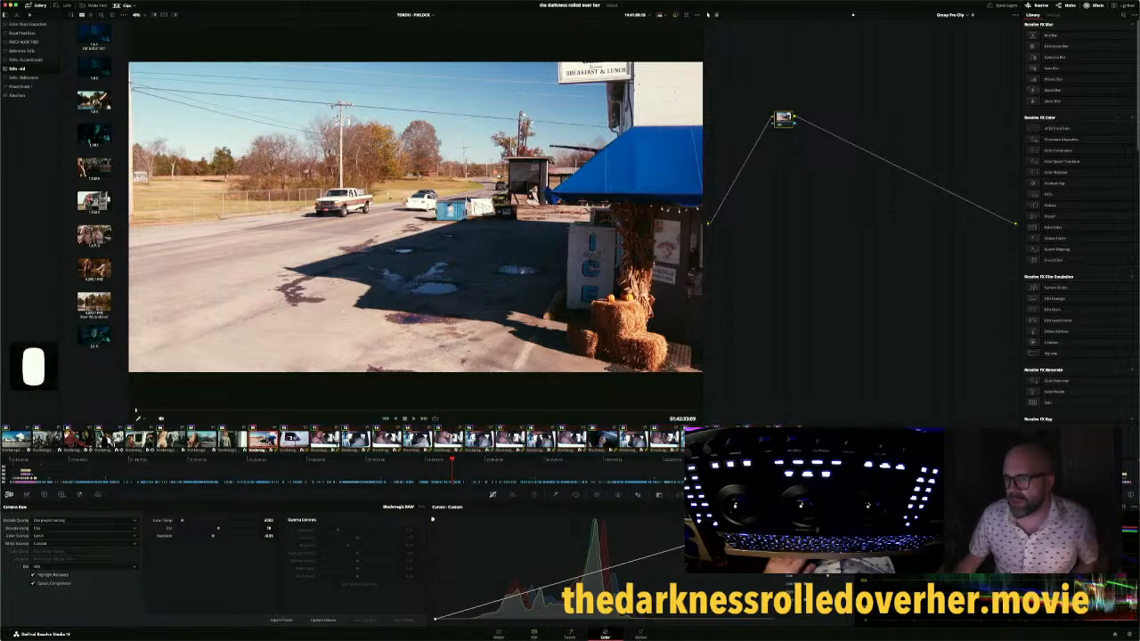
pyautogui.rightClick(269, 441)
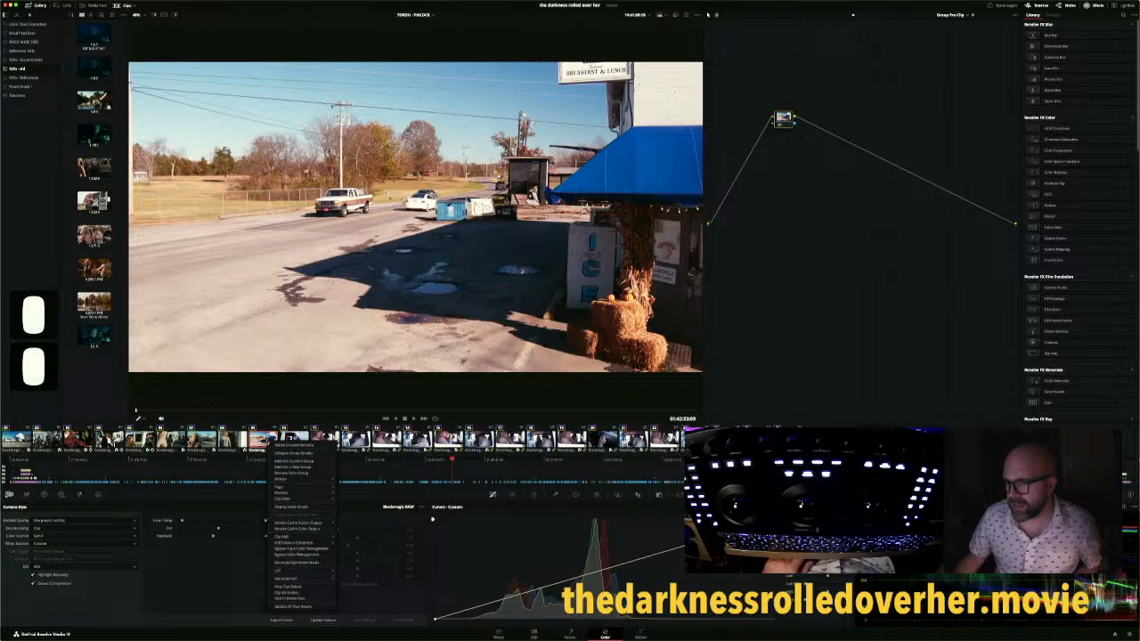
pyautogui.click(253, 392)
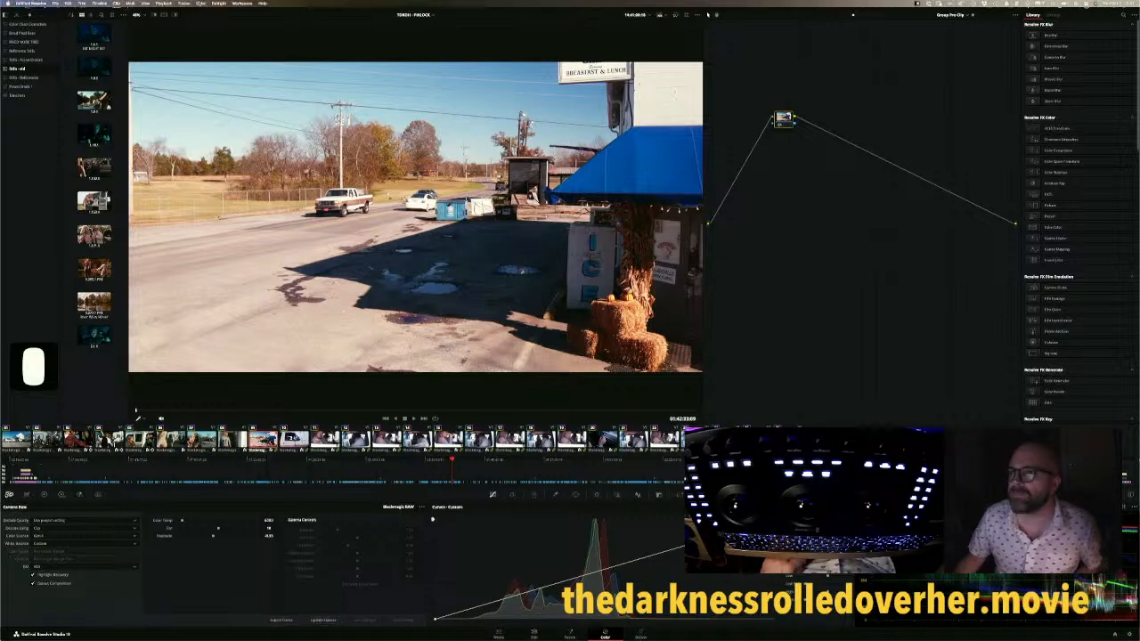
pyautogui.click(201, 3)
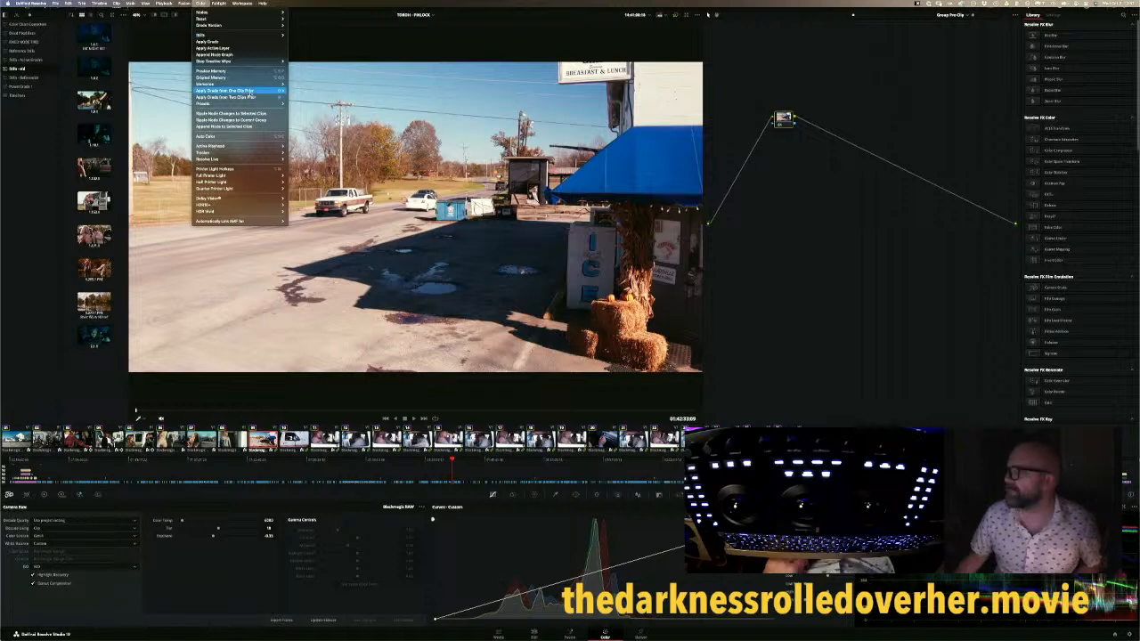
pyautogui.click(240, 91)
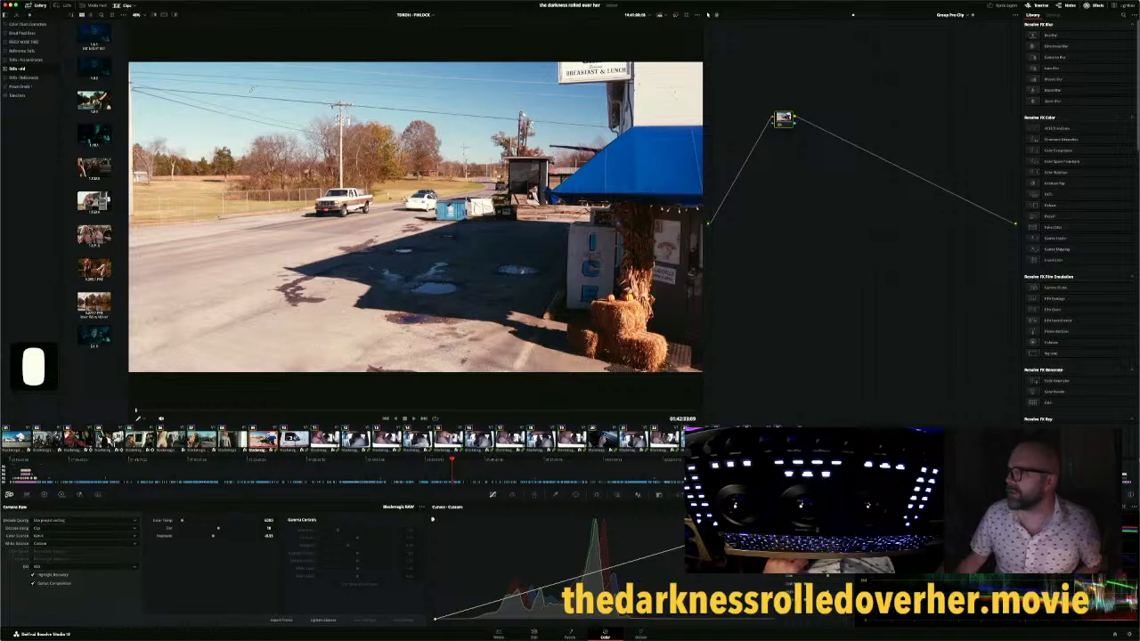
pyautogui.click(955, 15)
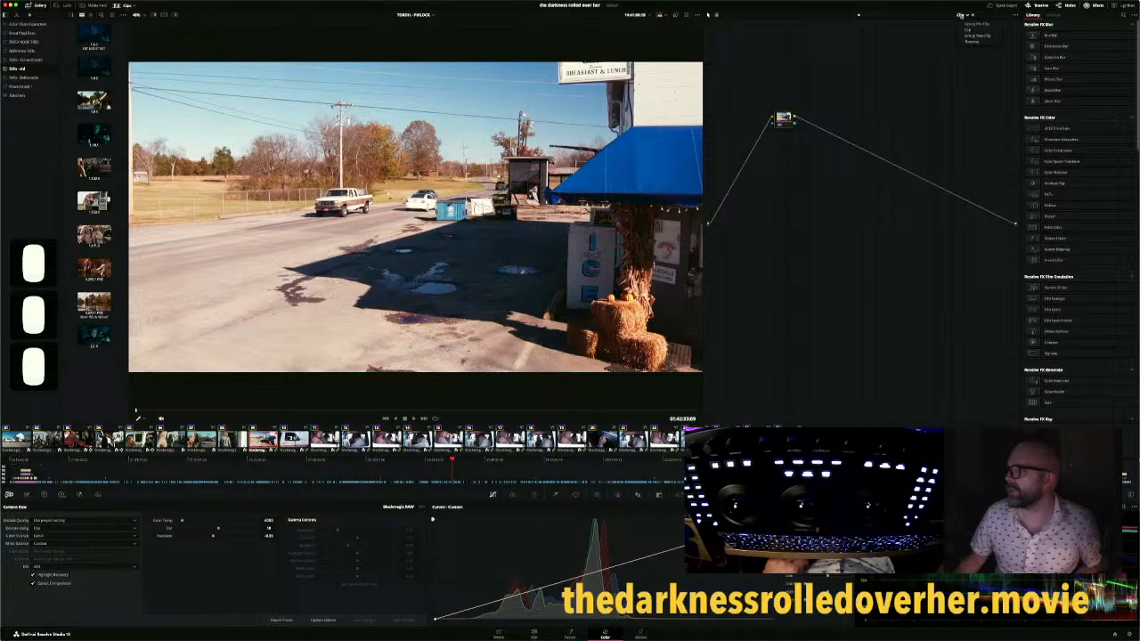
pyautogui.click(962, 35)
pyautogui.click(853, 15)
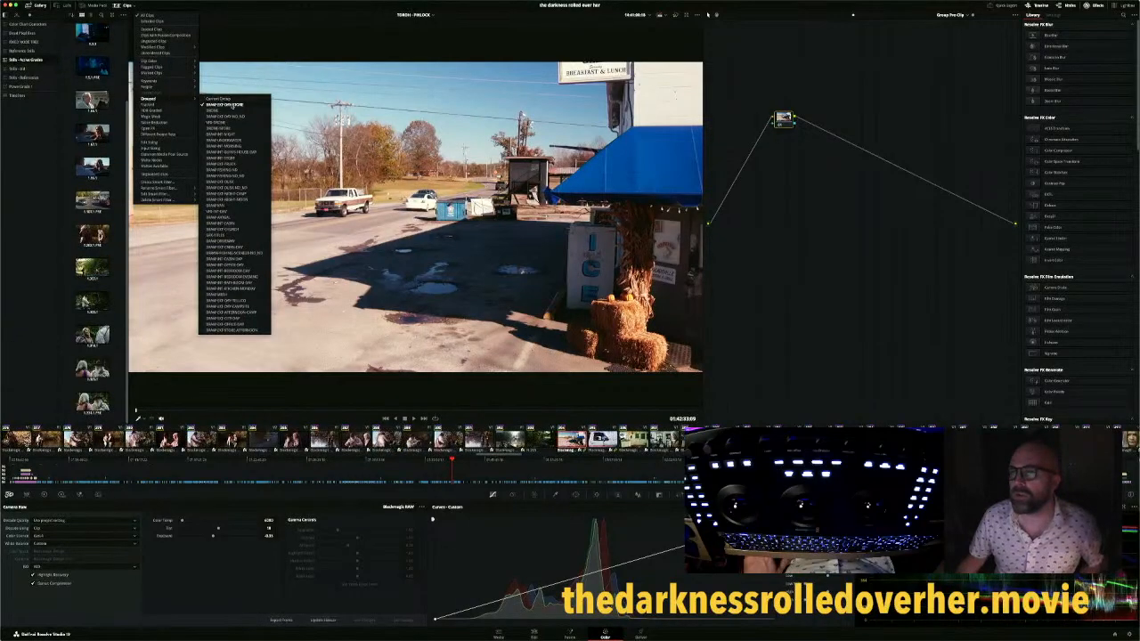
# Filter the timeline to the BRAW-EXT-DAY-STORE group, and find a frame with both women beside the white van
pyautogui.click(234, 105)
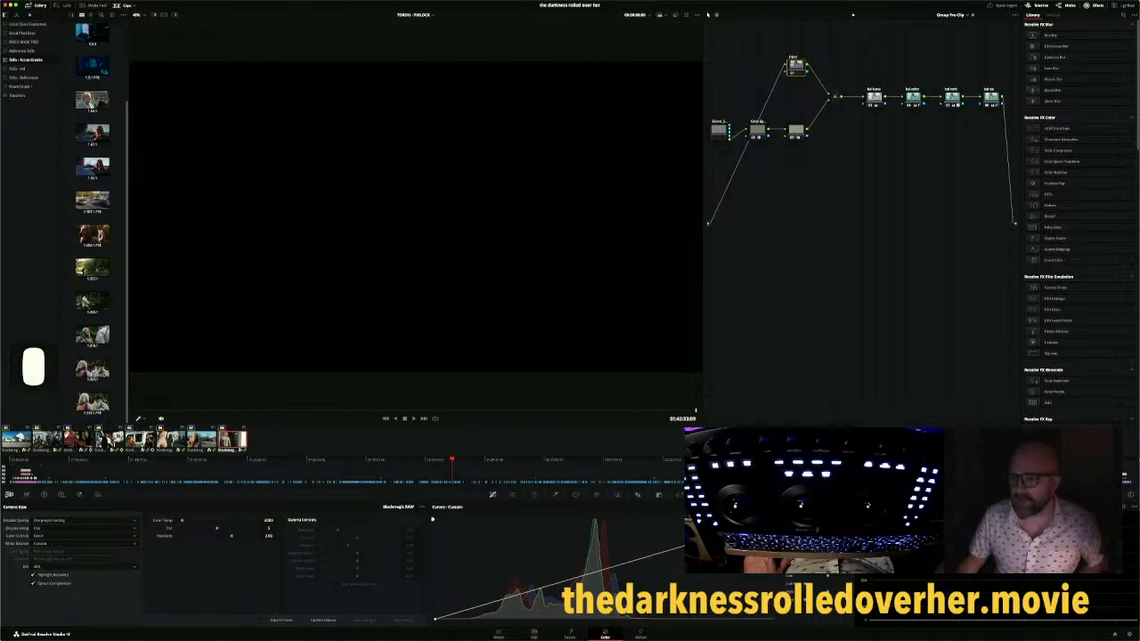
pyautogui.click(140, 440)
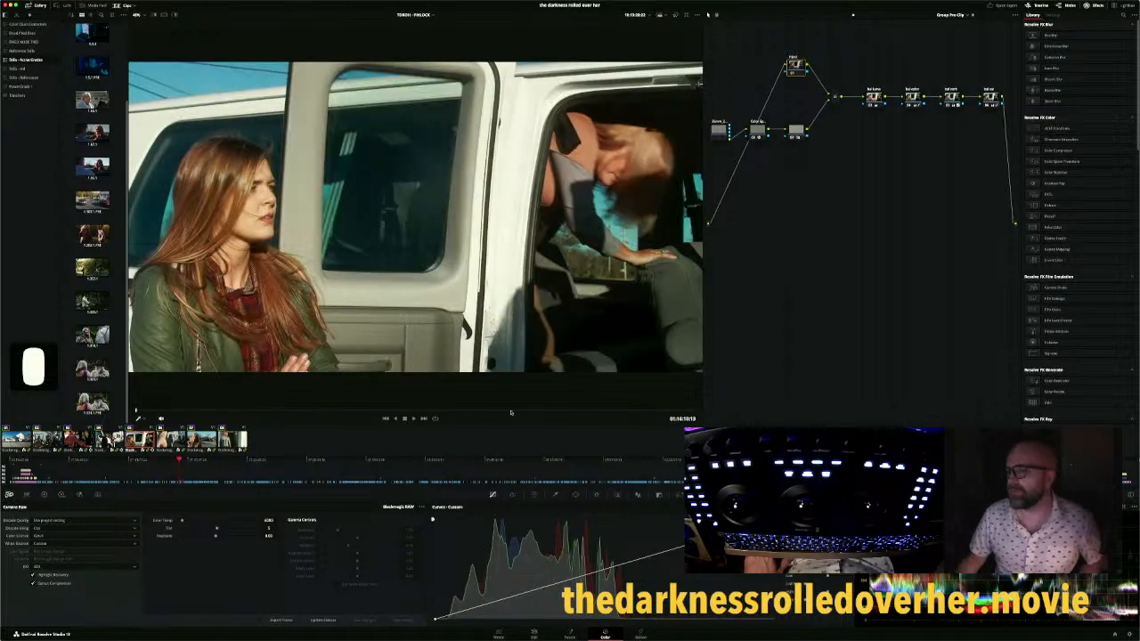
pyautogui.click(538, 412)
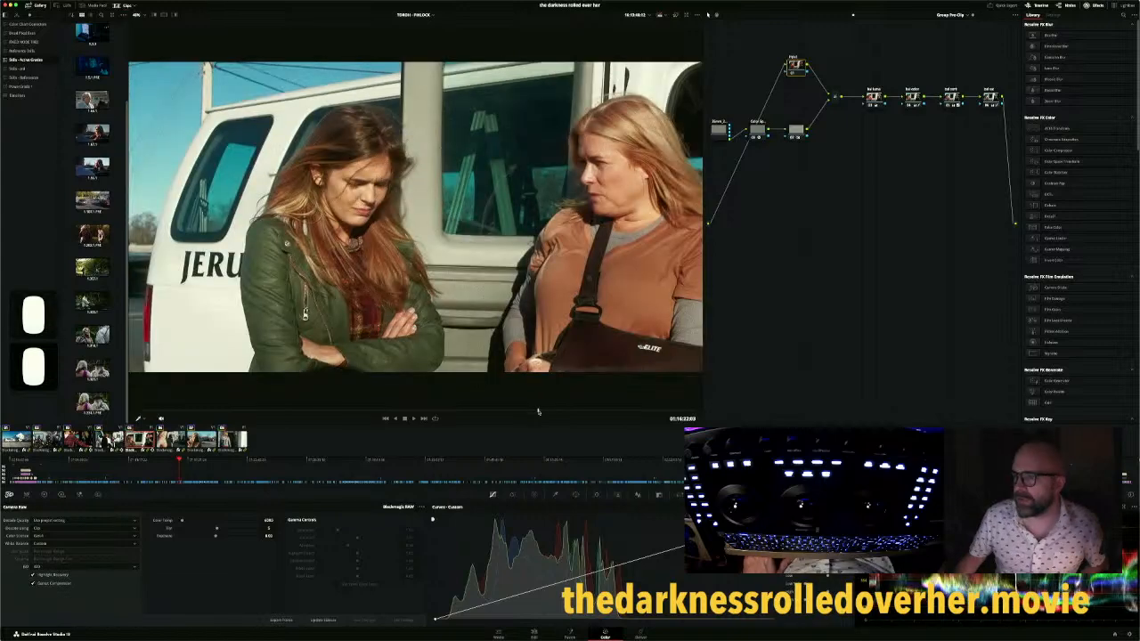
pyautogui.moveTo(538, 411); pyautogui.dragTo(627, 412)
pyautogui.click(626, 411)
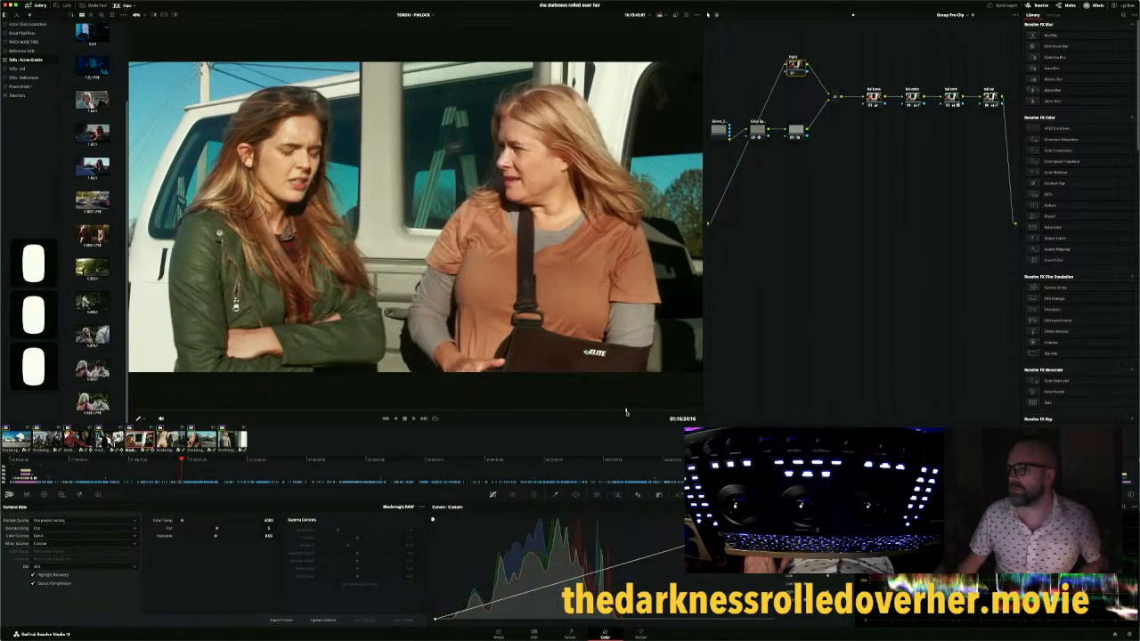
pyautogui.click(611, 411)
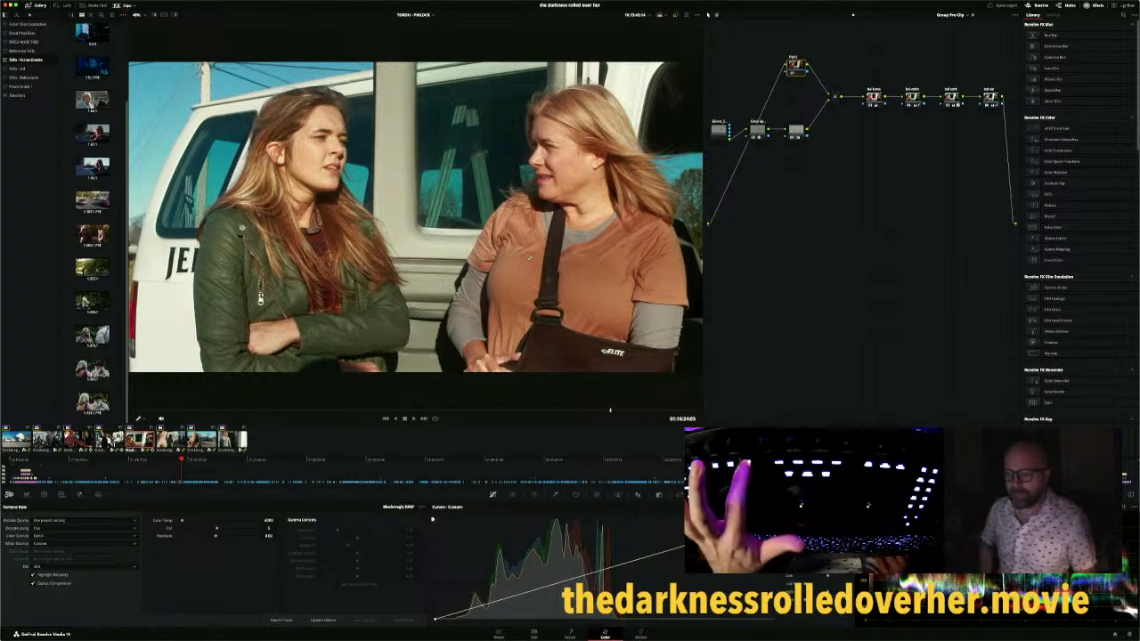
# Grab stills of the store group's pre-clip and post-clip grades from this frame, labelled with PRE and POST
pyautogui.press('alt+super+g')
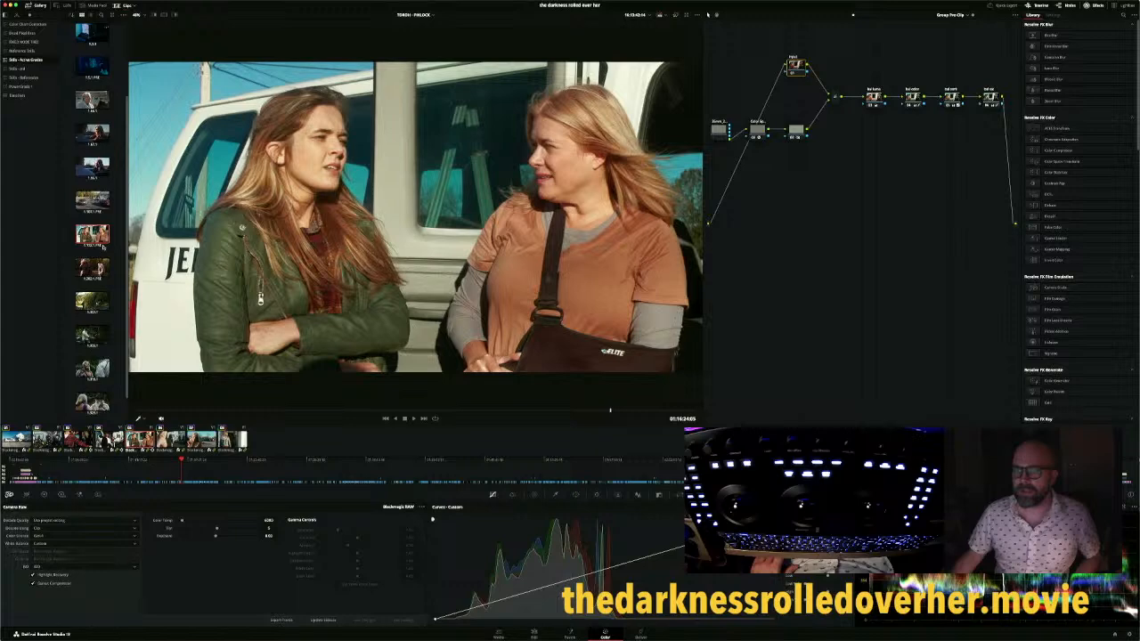
pyautogui.press('super+8')
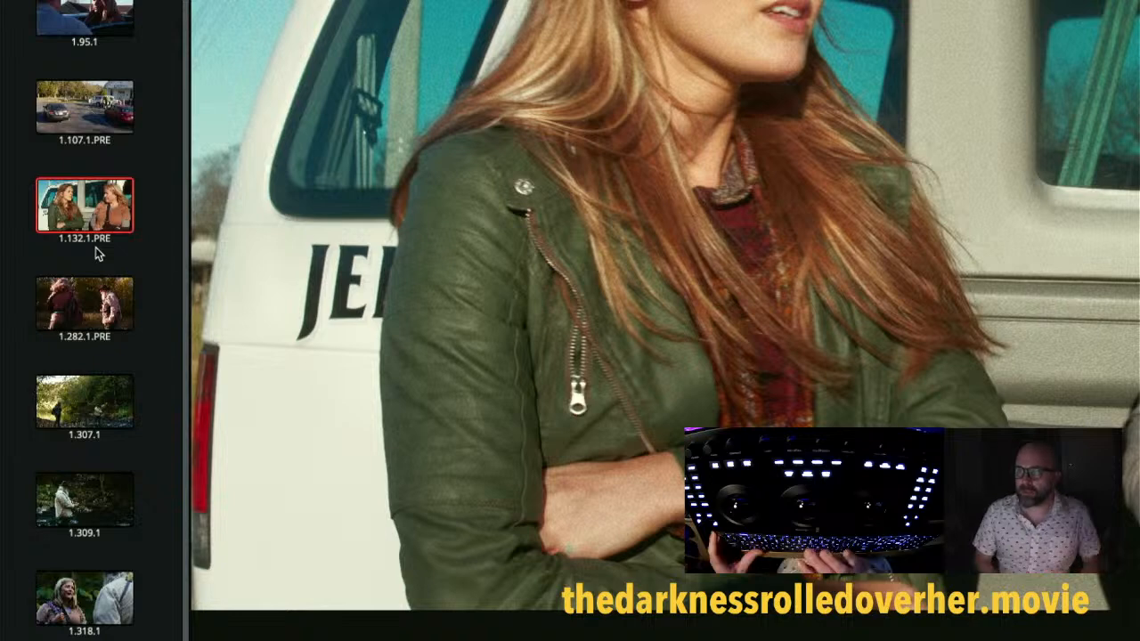
pyautogui.press('alt+super+8')
pyautogui.rightClick(104, 236)
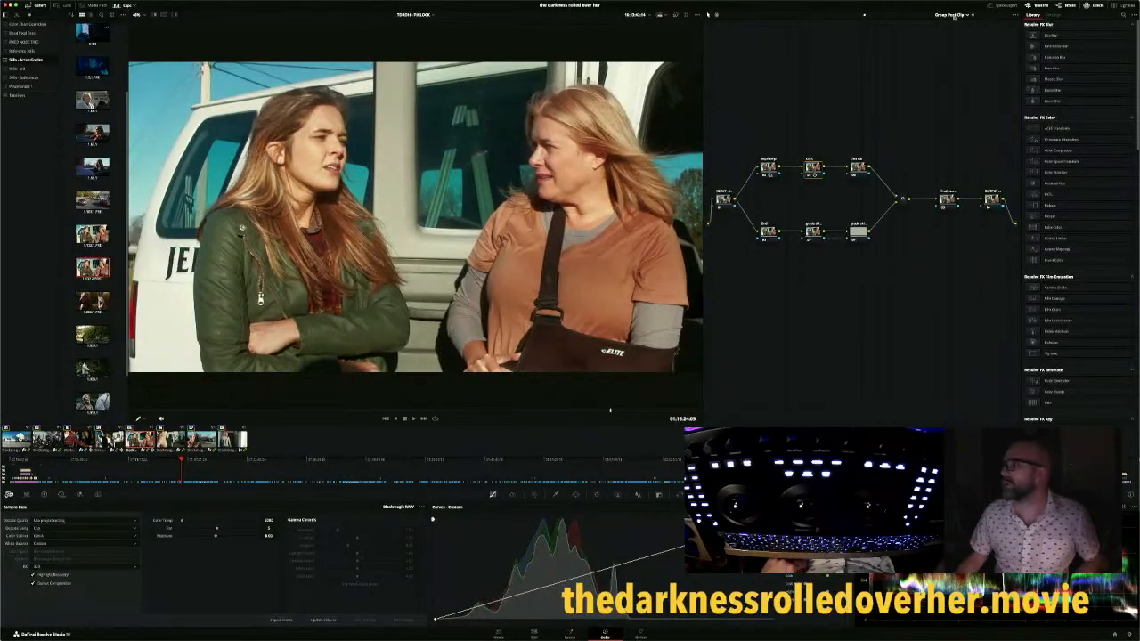
pyautogui.click(954, 17)
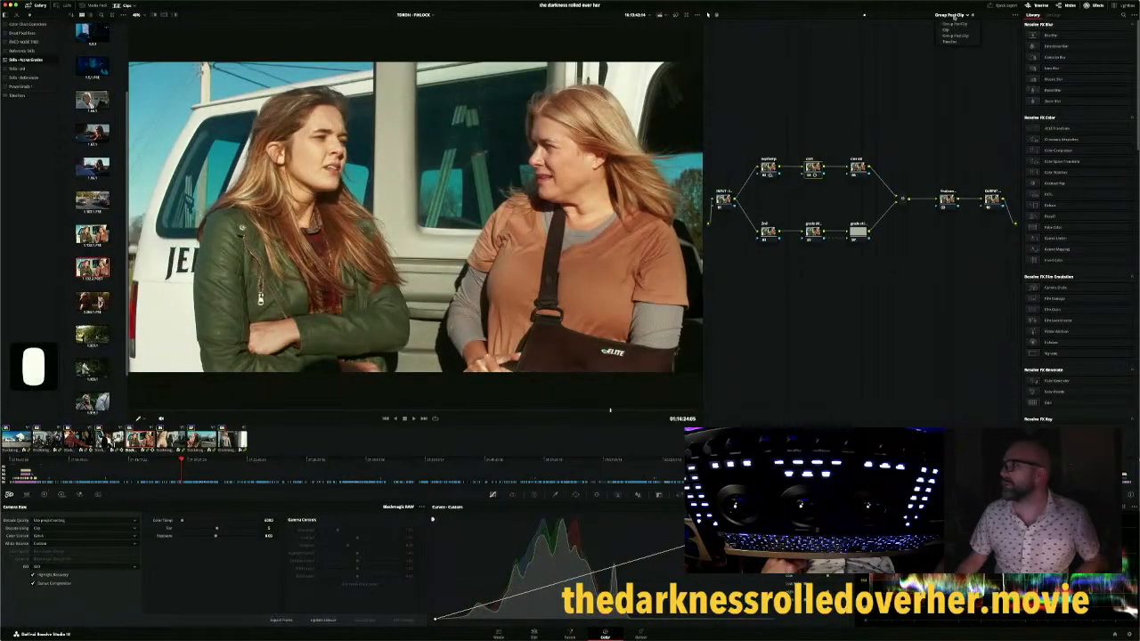
pyautogui.click(955, 18)
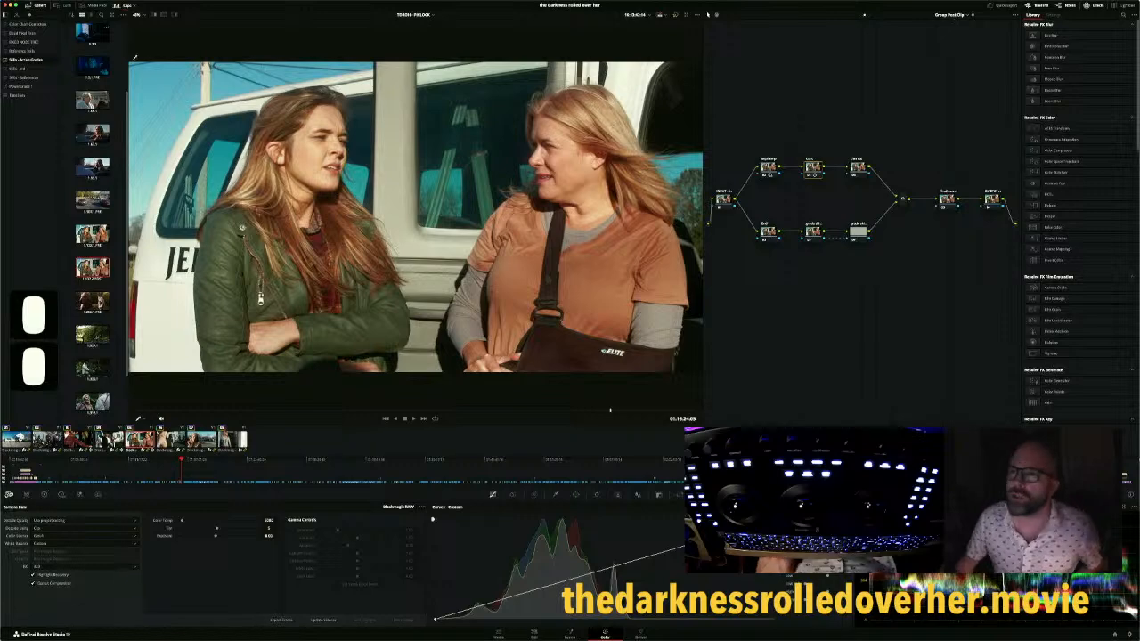
# Show all clips again, and filter the timeline to the new afternoon store group
pyautogui.click(133, 6)
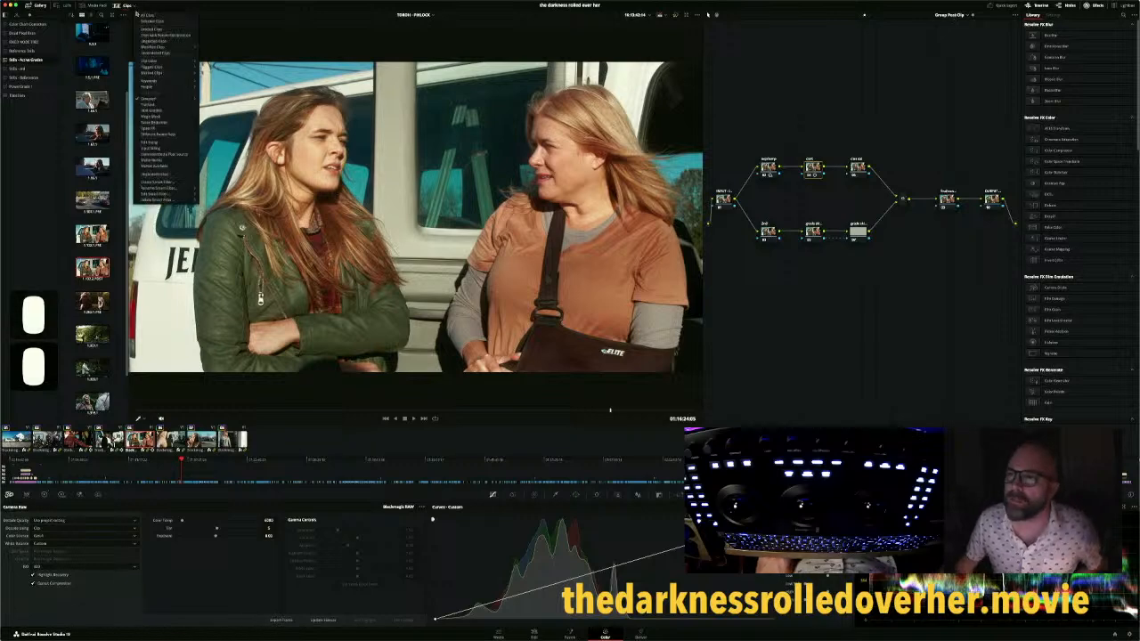
pyautogui.click(140, 15)
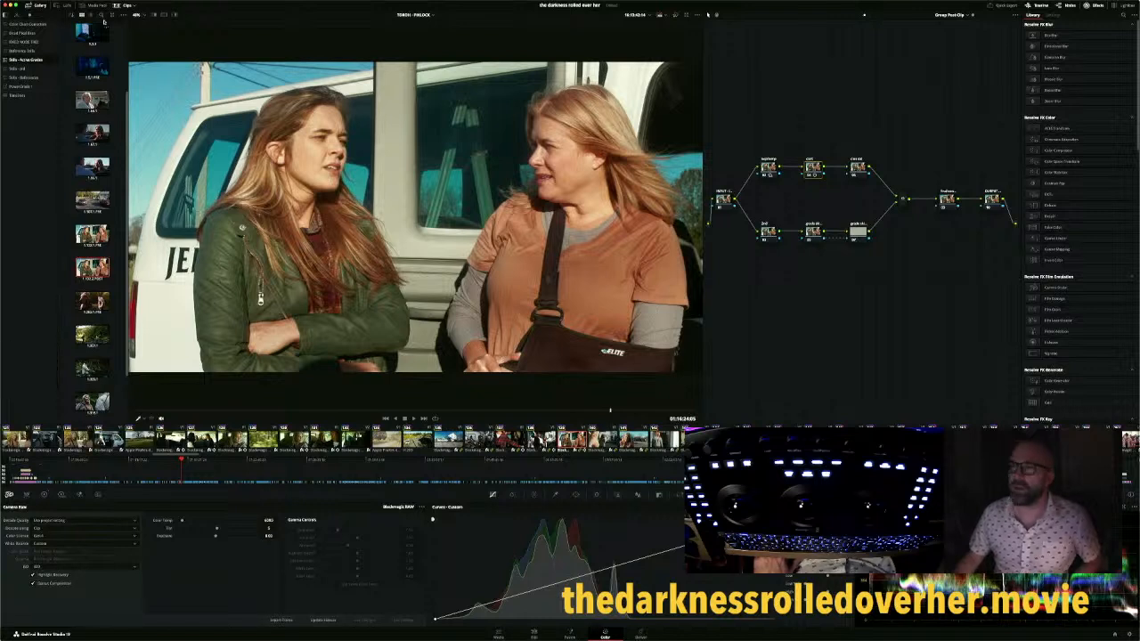
pyautogui.click(133, 6)
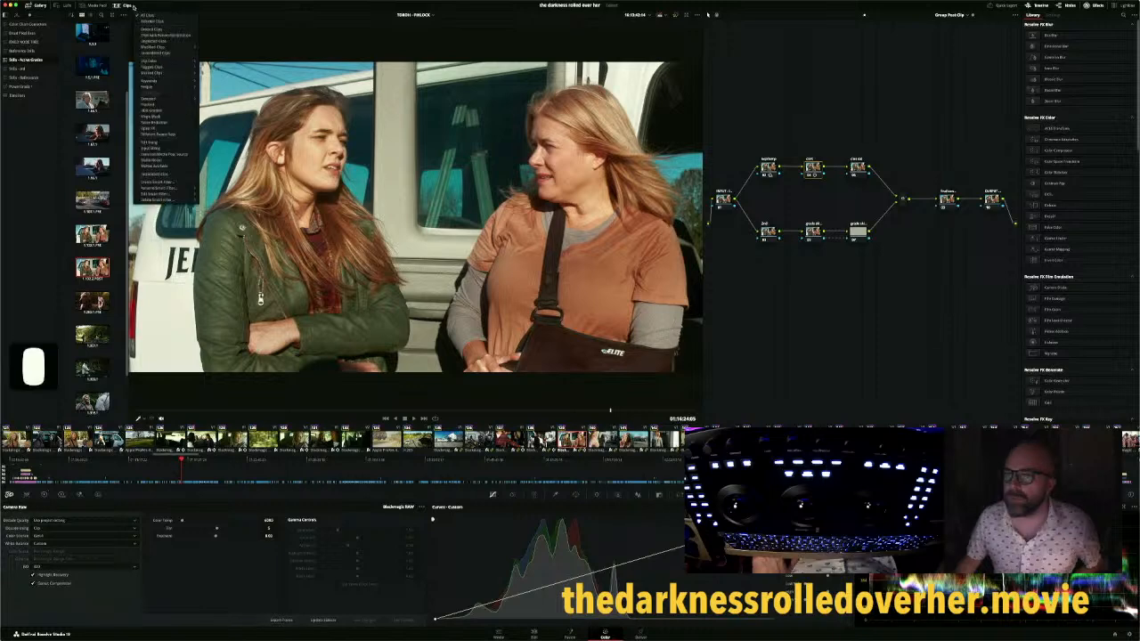
pyautogui.moveTo(183, 98)
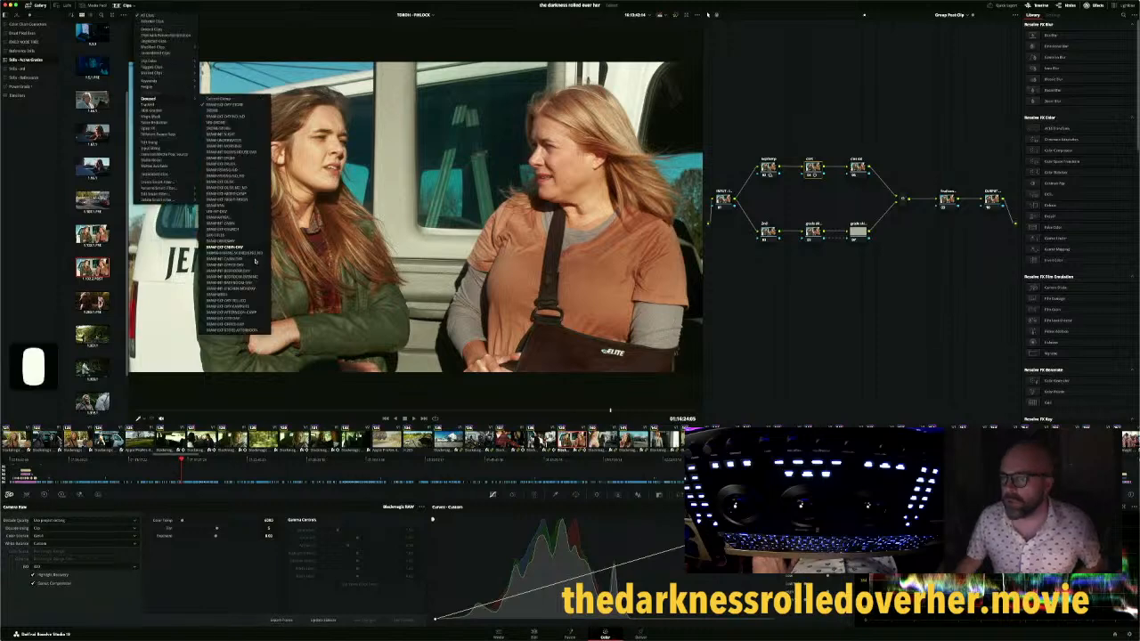
pyautogui.click(250, 328)
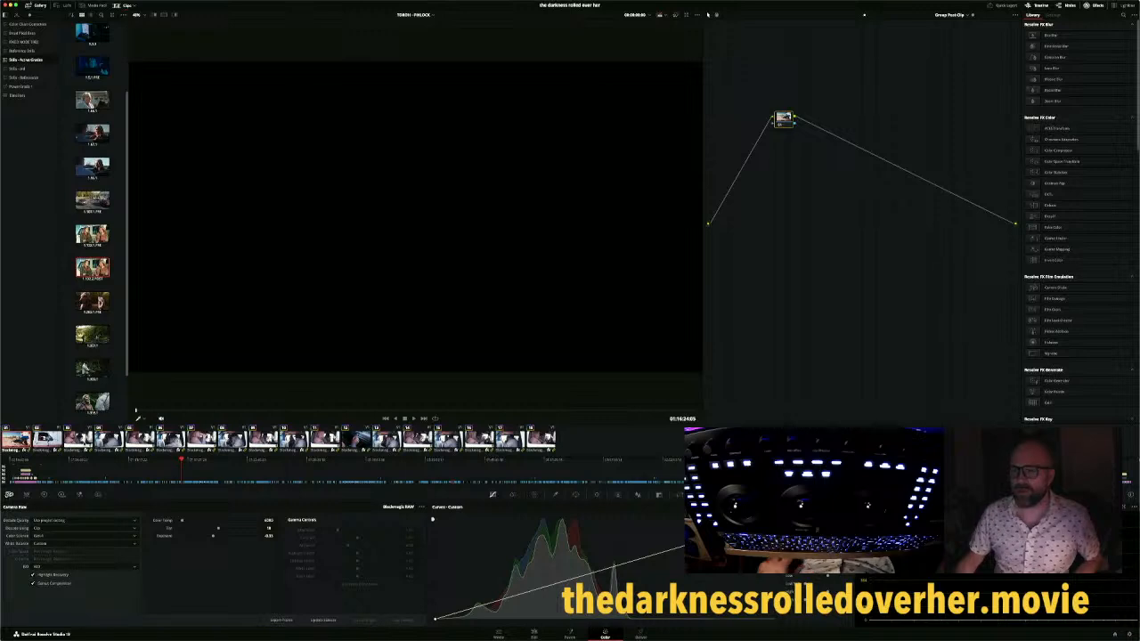
# On the third clip, append the PRE still's node graph to the Group Pre-Clip grade, and move the nodes up in the graph
pyautogui.click(77, 440)
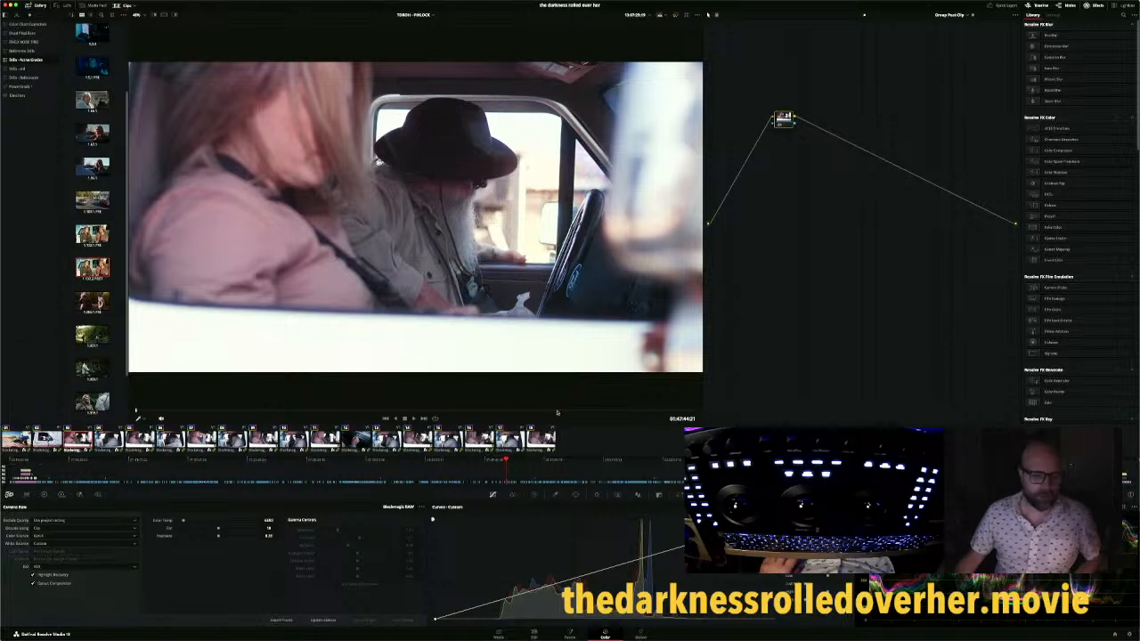
pyautogui.click(949, 15)
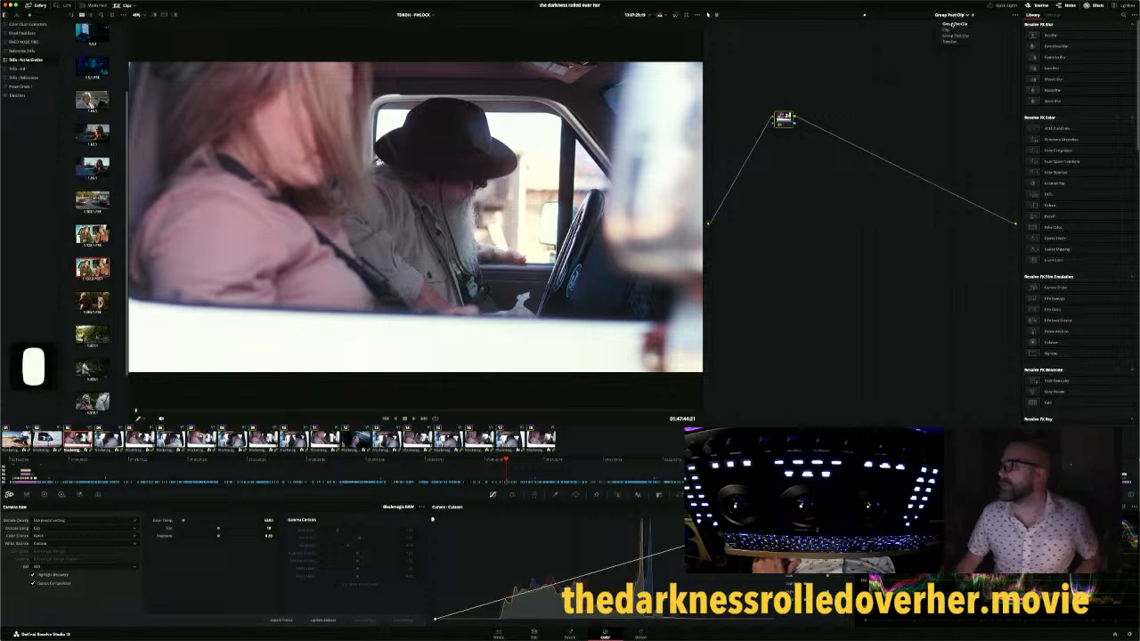
pyautogui.click(954, 24)
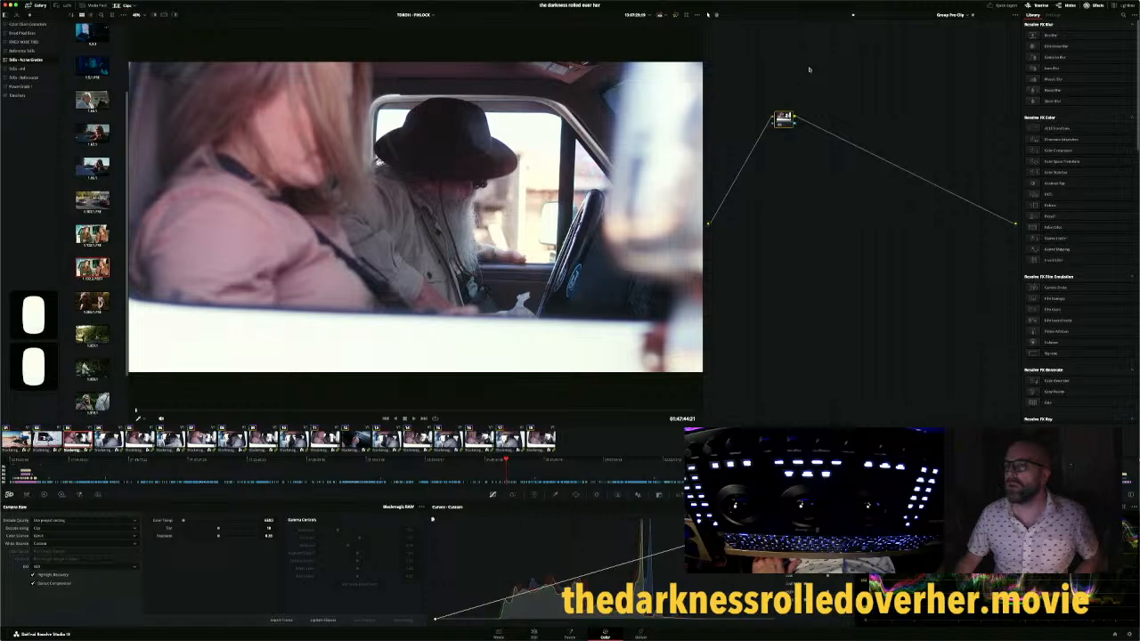
pyautogui.rightClick(100, 236)
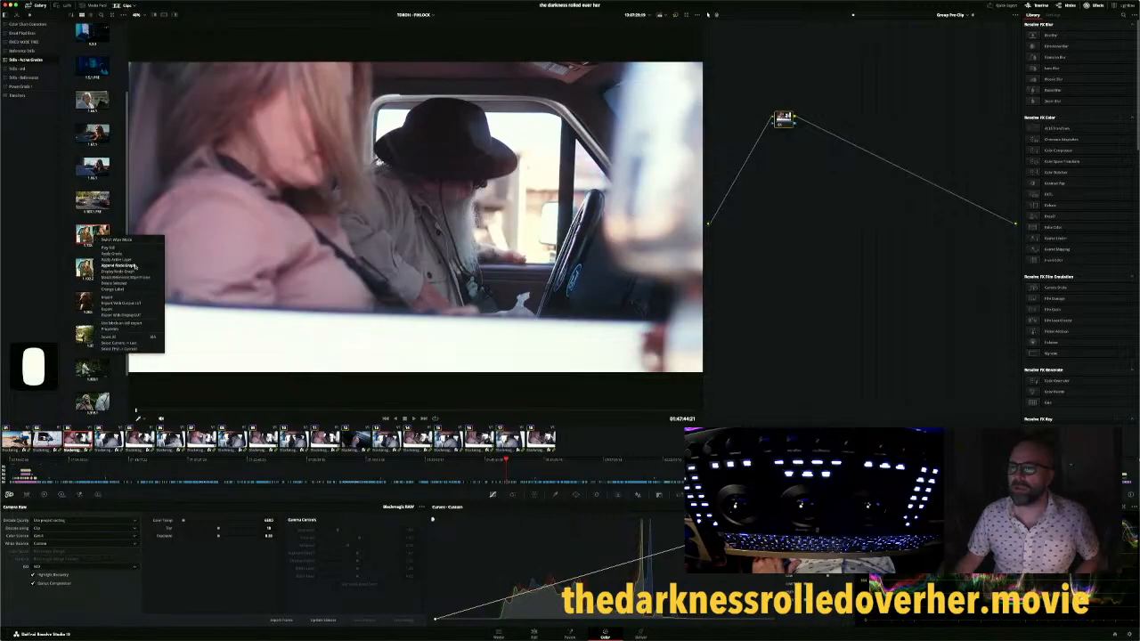
pyautogui.click(134, 266)
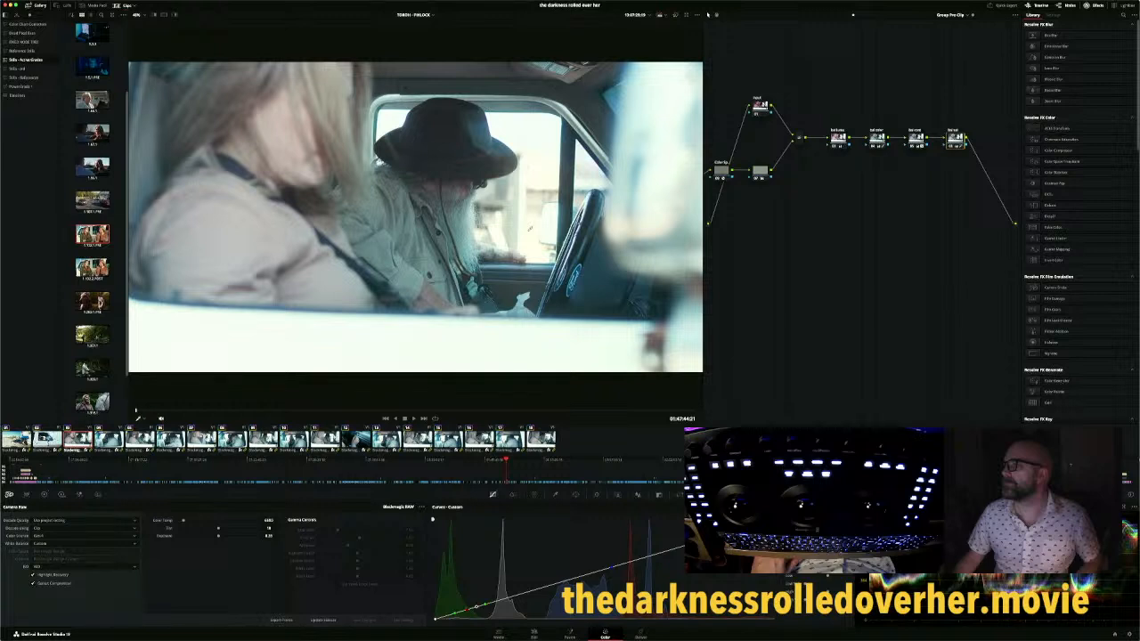
pyautogui.moveTo(731, 300); pyautogui.dragTo(1012, 137)
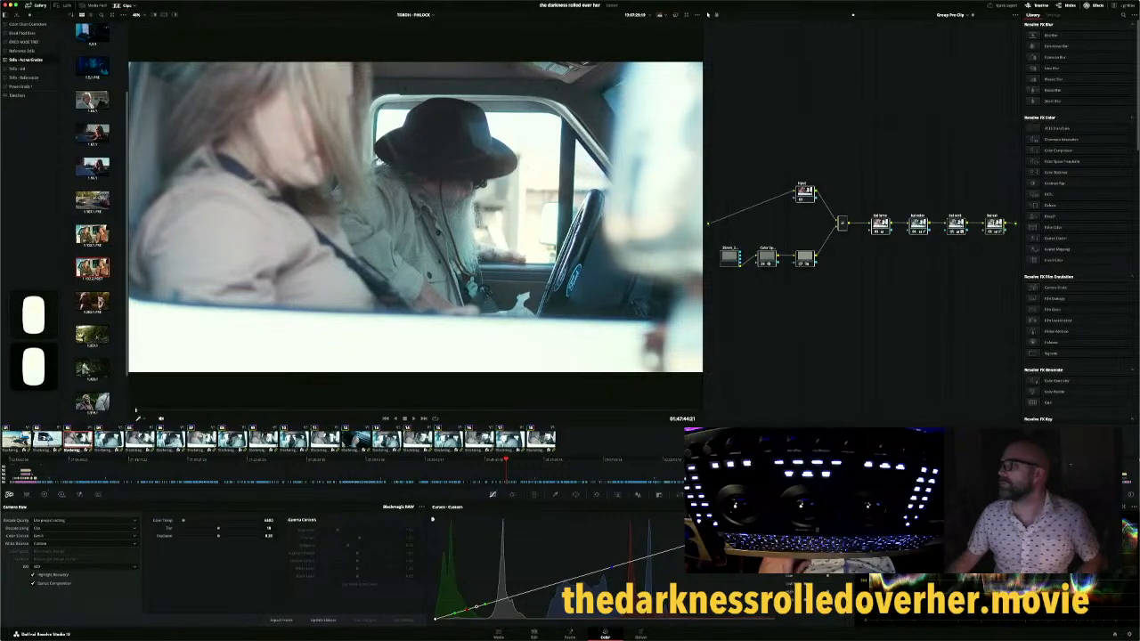
pyautogui.moveTo(998, 221); pyautogui.dragTo(995, 72)
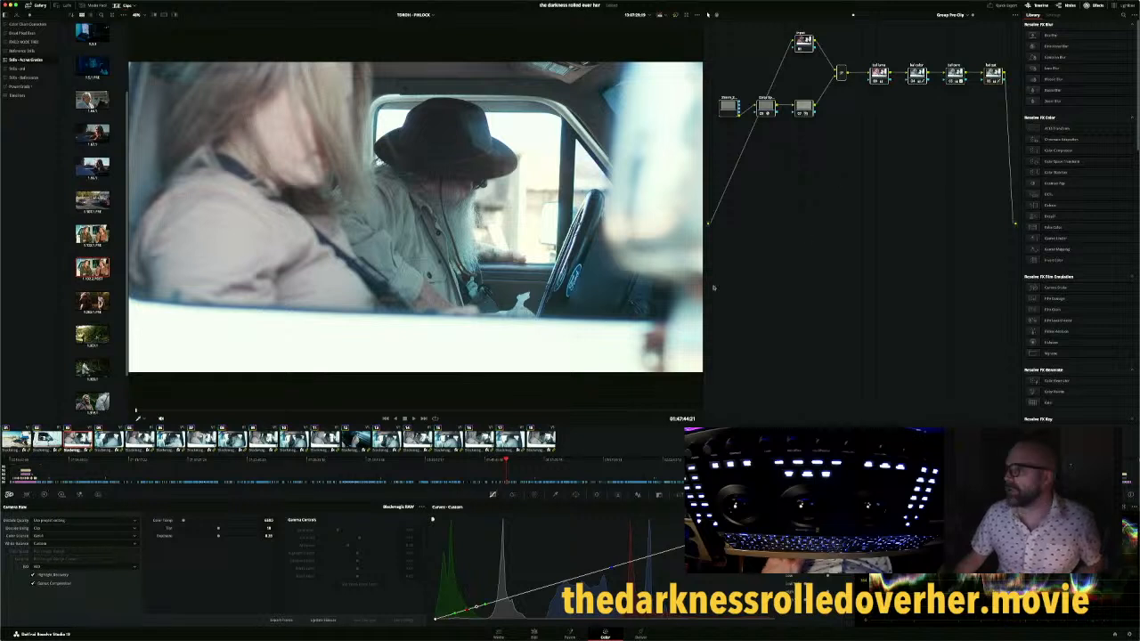
# Try to switch the node graph to the Timeline level, and clear the group filter to show all clips
pyautogui.click(951, 16)
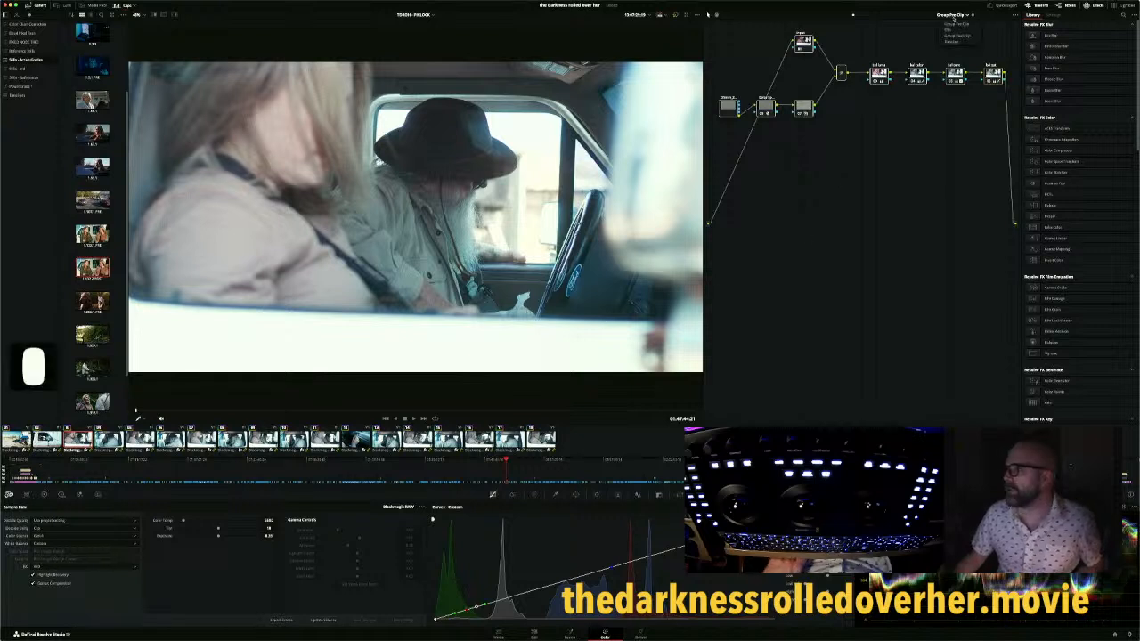
pyautogui.click(952, 42)
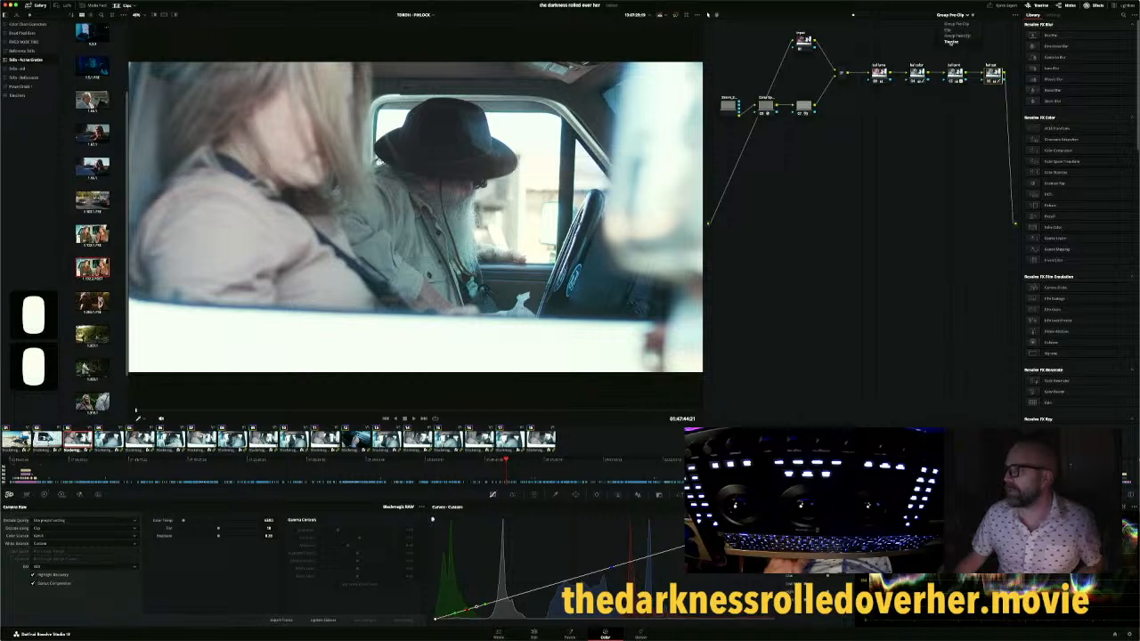
pyautogui.click(951, 42)
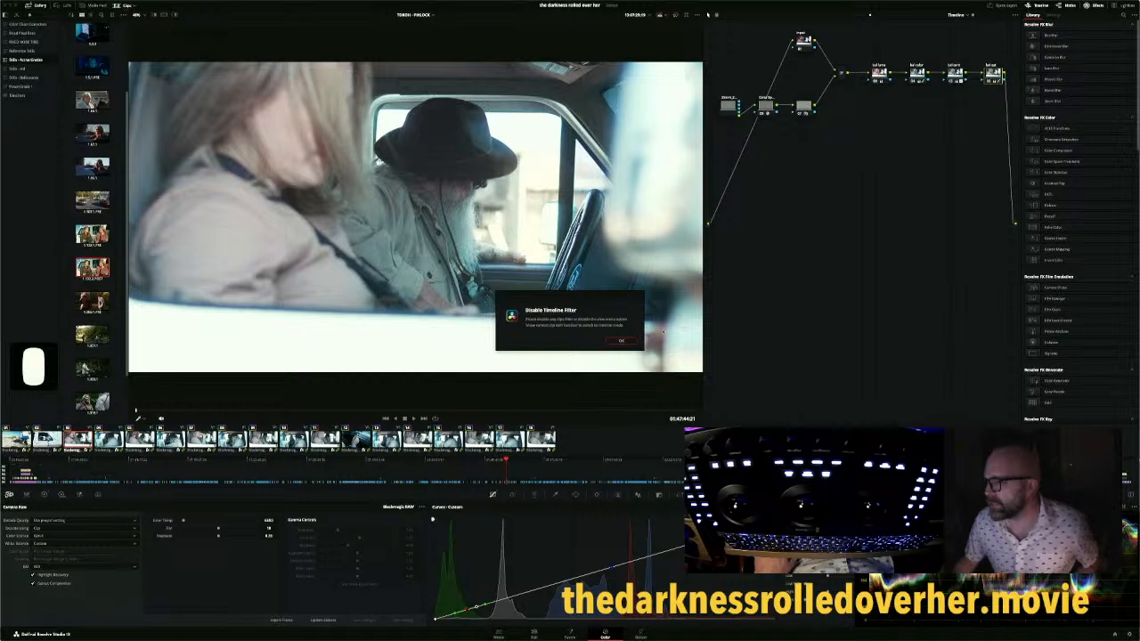
pyautogui.click(621, 342)
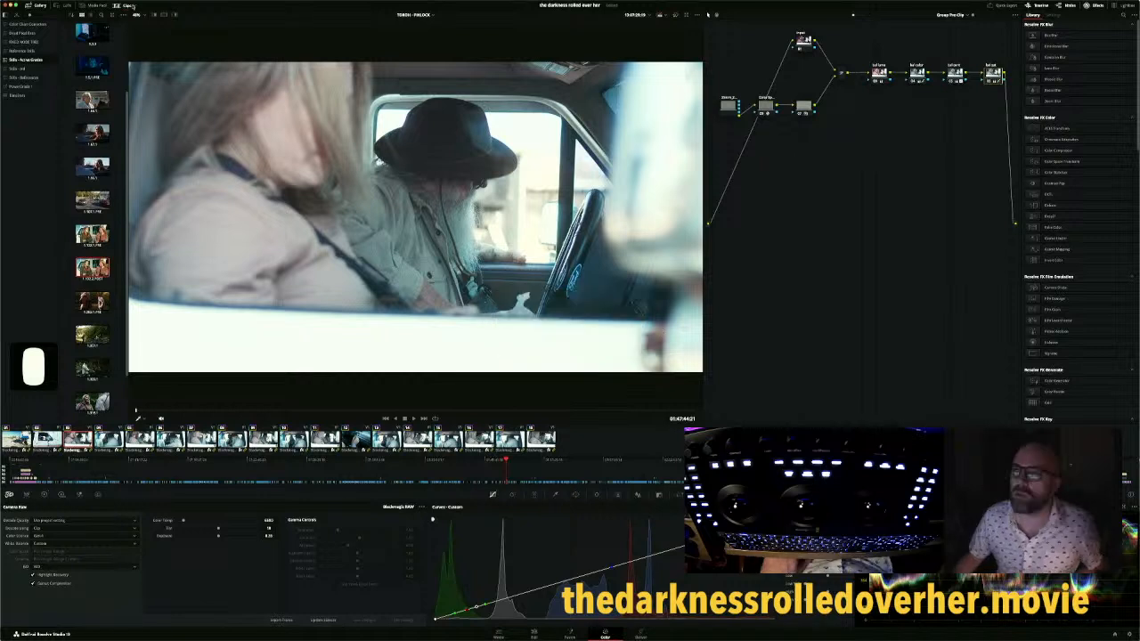
pyautogui.click(132, 5)
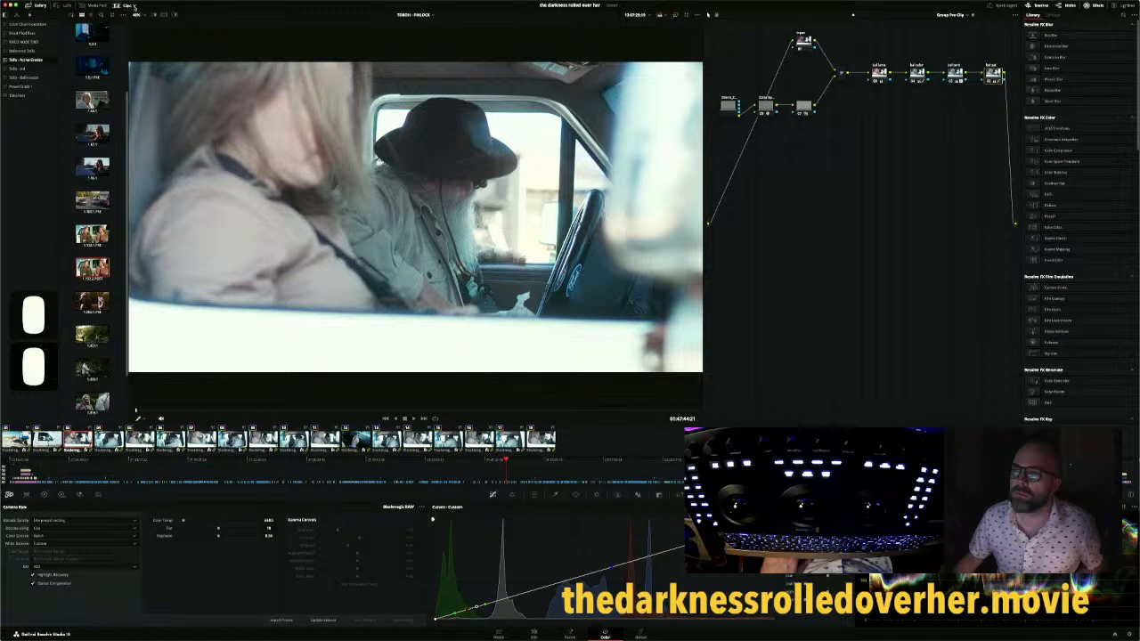
pyautogui.click(132, 5)
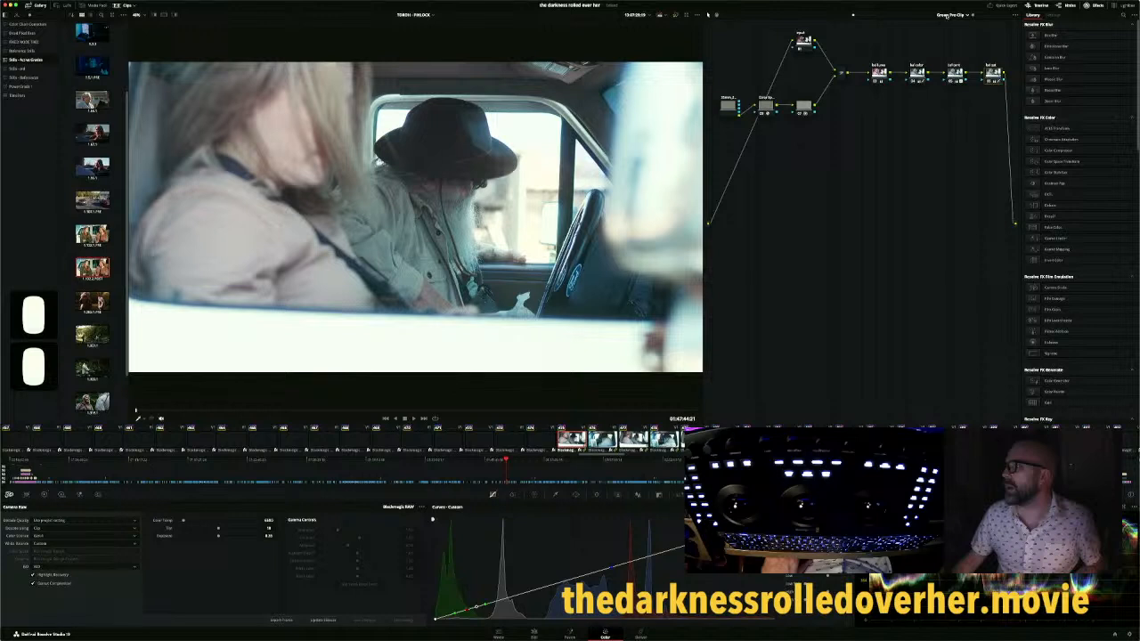
# Show the Timeline-level node graph, return to the Group Pre-Clip graph, and filter the timeline to the afternoon store group
pyautogui.click(870, 15)
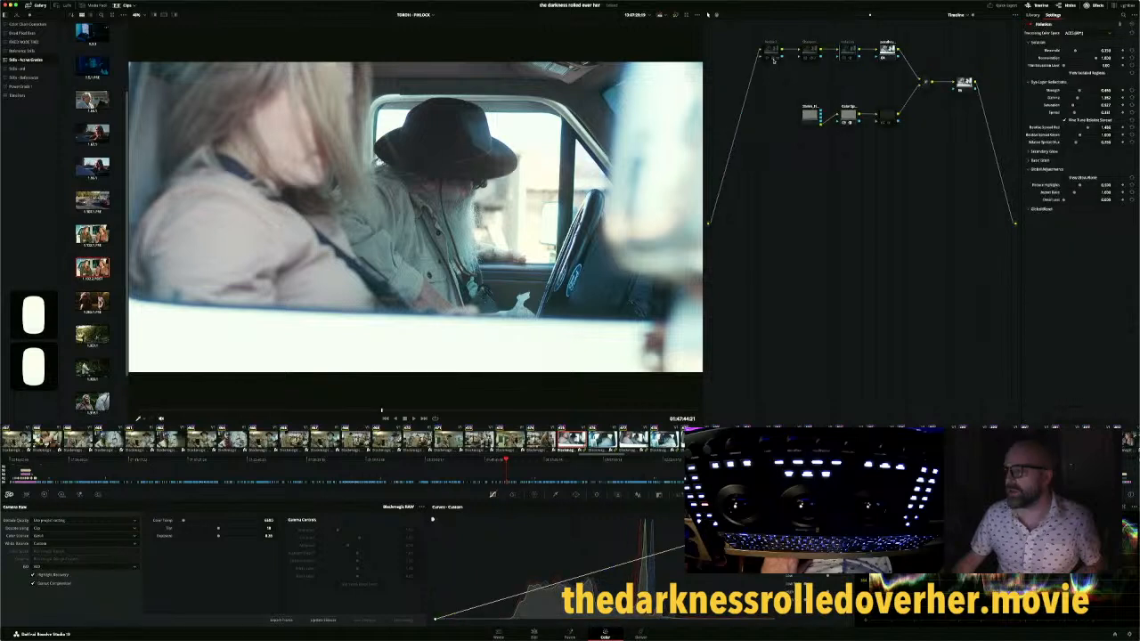
pyautogui.click(957, 16)
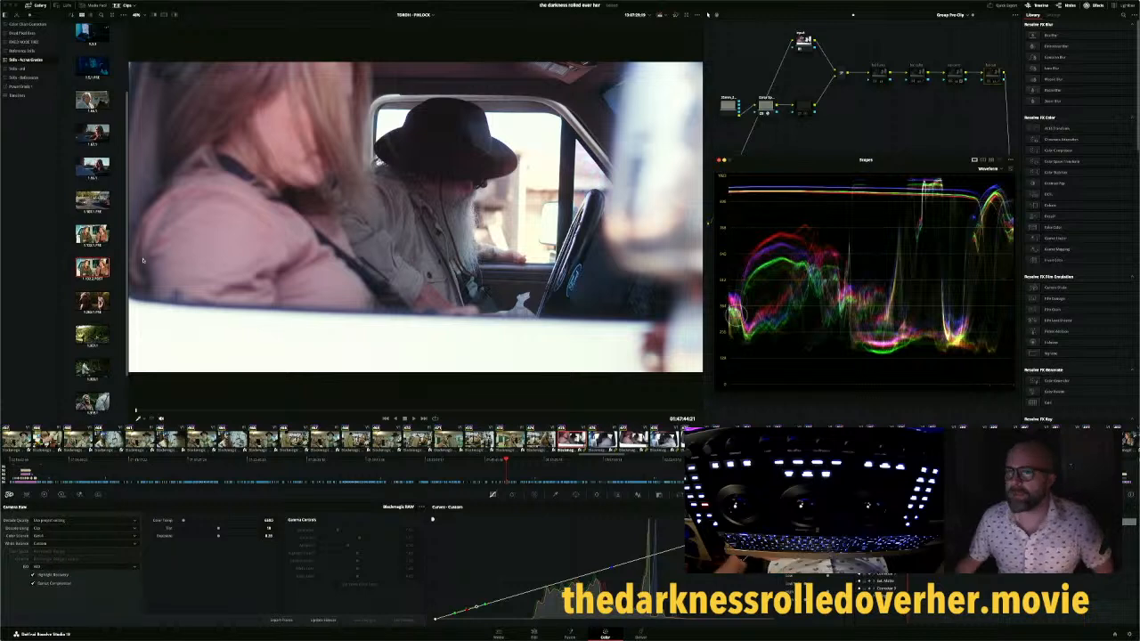
pyautogui.click(136, 6)
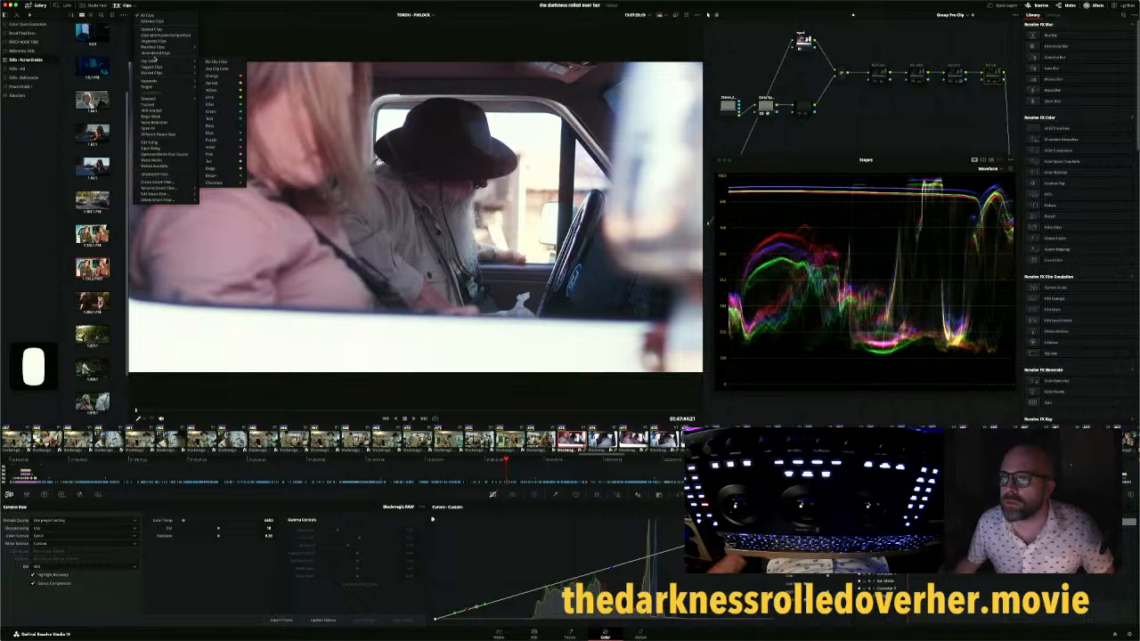
pyautogui.moveTo(165, 99)
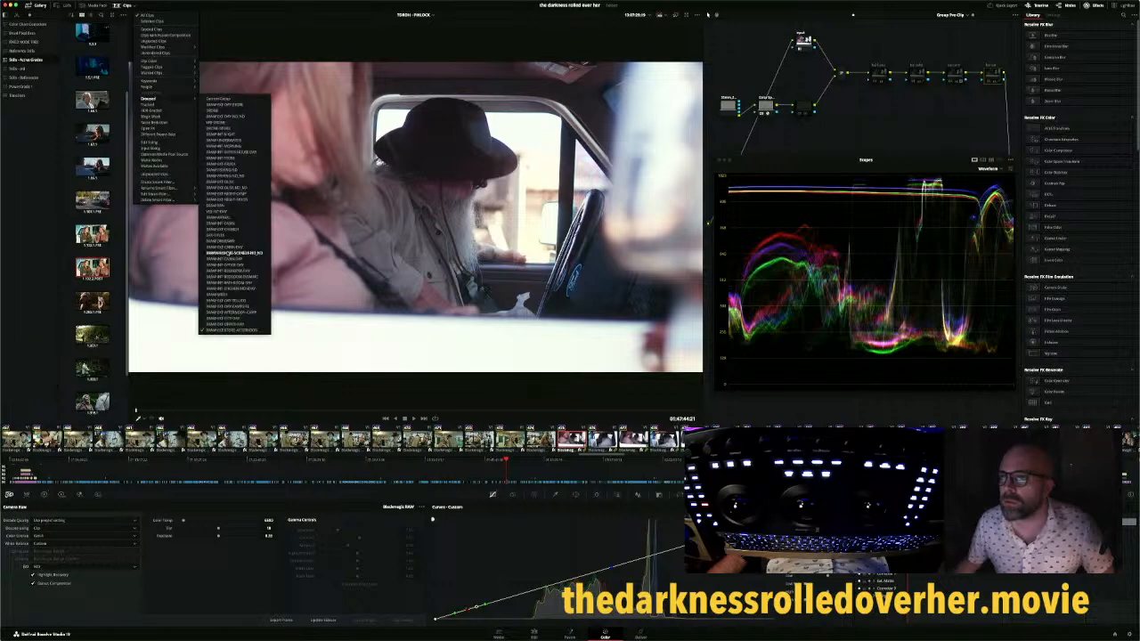
pyautogui.click(230, 285)
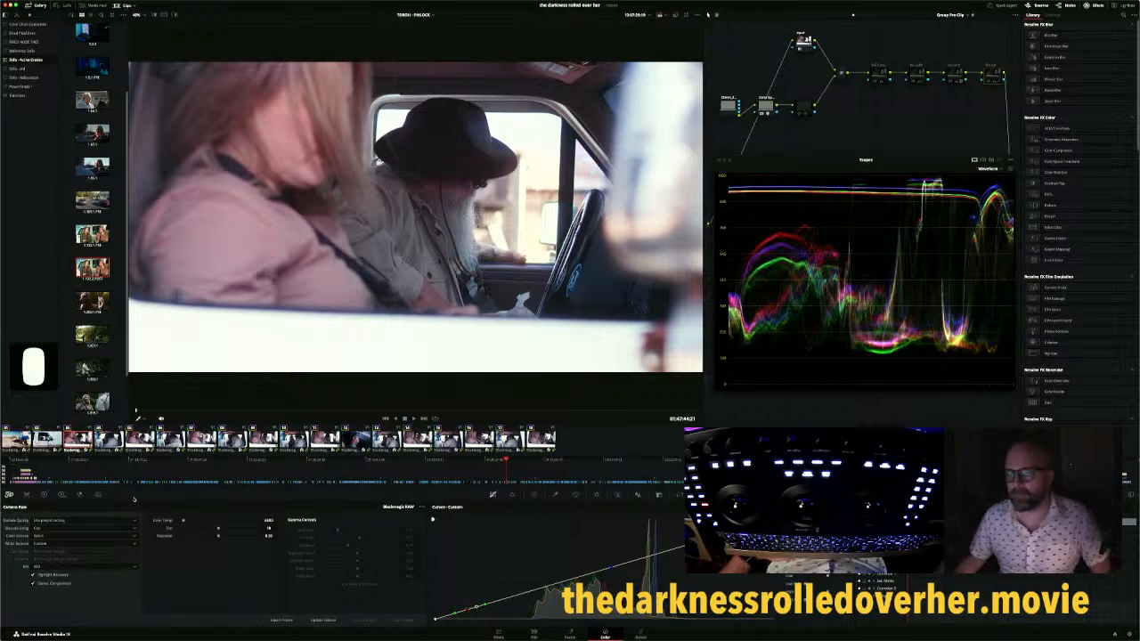
# On the third clip, choose the next lower Camera Raw ISO and set the color temperature to 6000
pyautogui.click(86, 566)
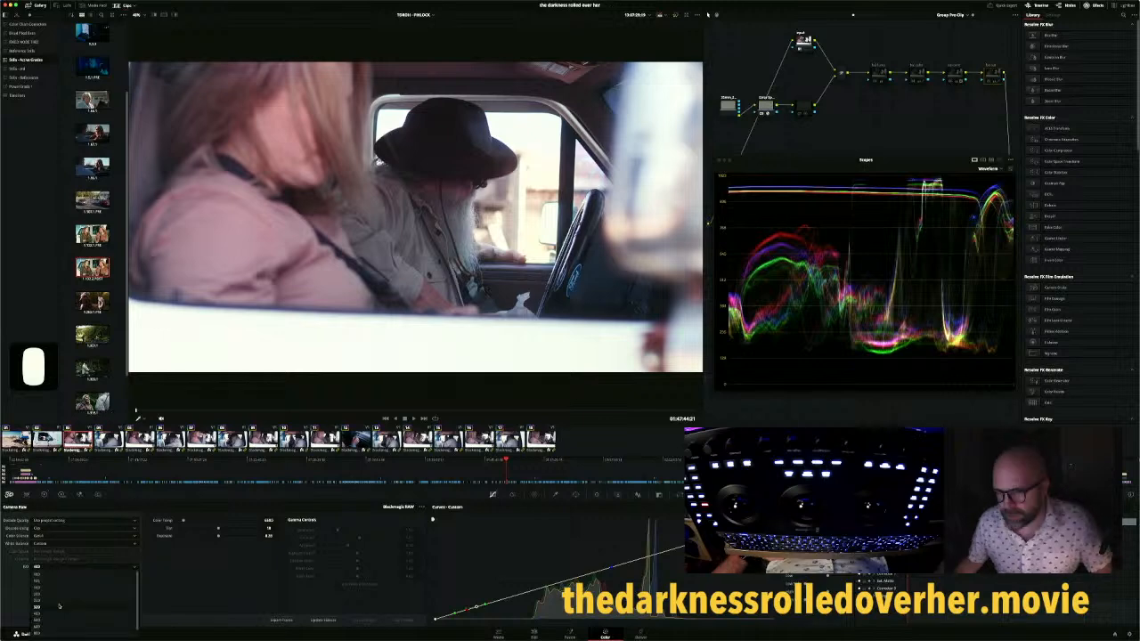
pyautogui.click(59, 607)
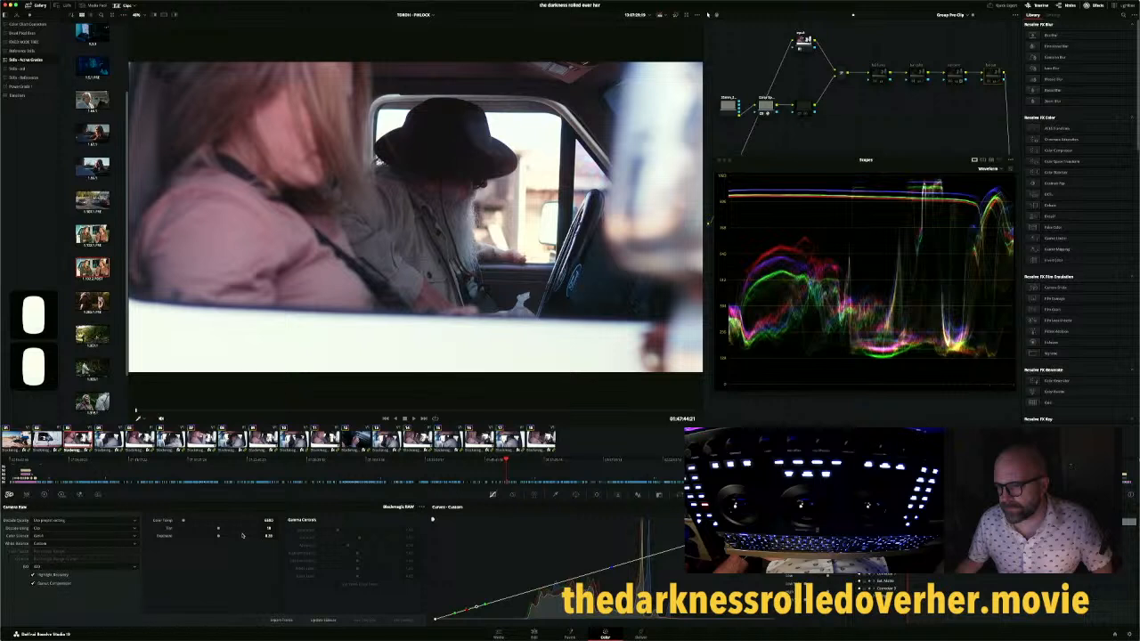
pyautogui.doubleClick(268, 521)
pyautogui.write('6000')
pyautogui.press('Return')
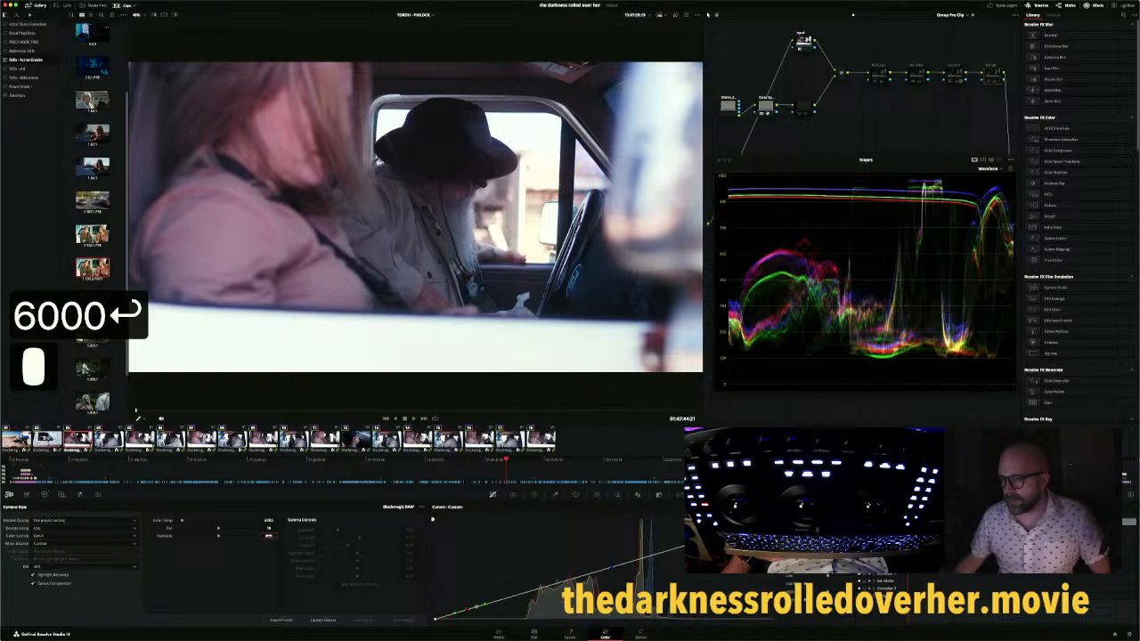
# Try a Camera Raw exposure of 0 on the third clip, and settle on 0.33
pyautogui.write('0')
pyautogui.press('Return')
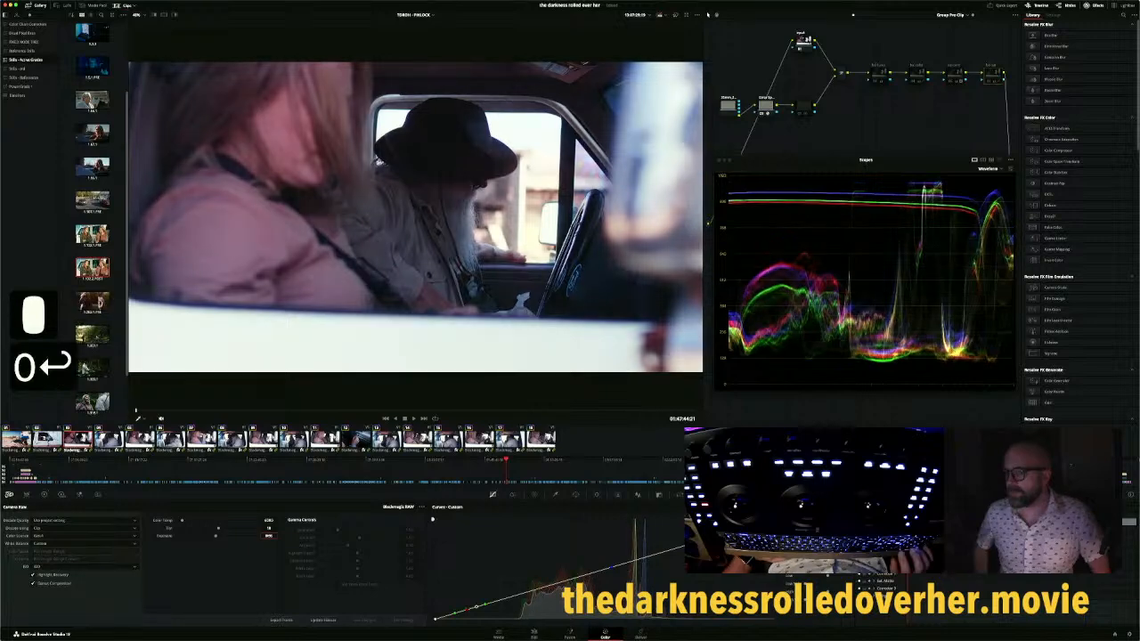
pyautogui.write('.33')
pyautogui.press('Return')
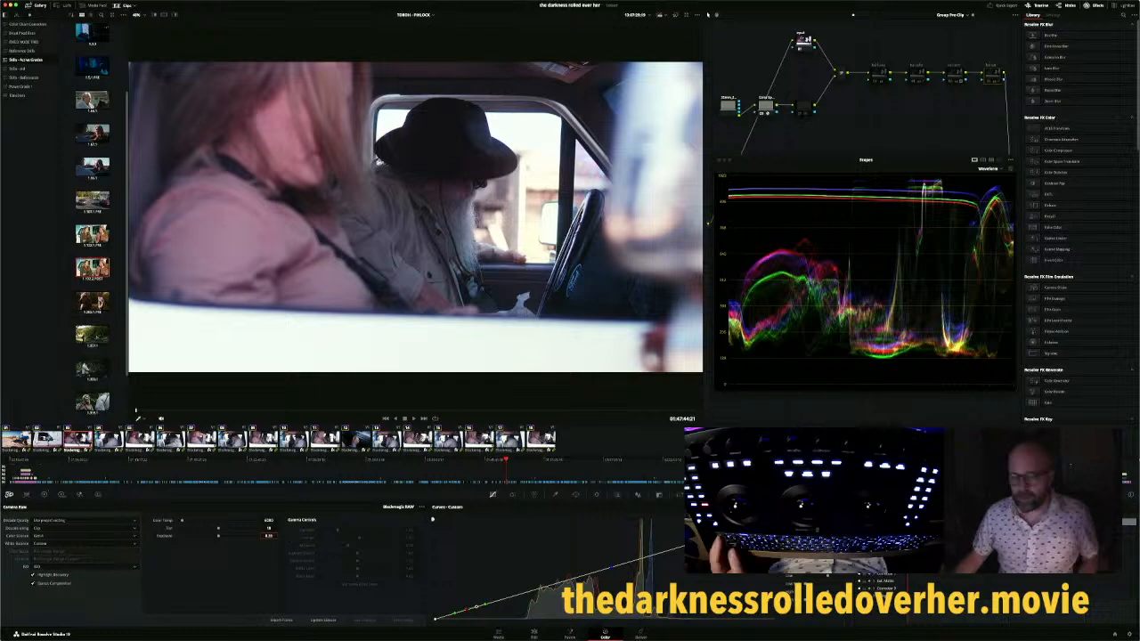
# Select the clips from the third through the last, and apply the third clip's Camera Raw settings to all of them
pyautogui.keyDown('shift'); pyautogui.click(542, 439); pyautogui.keyUp('shift')
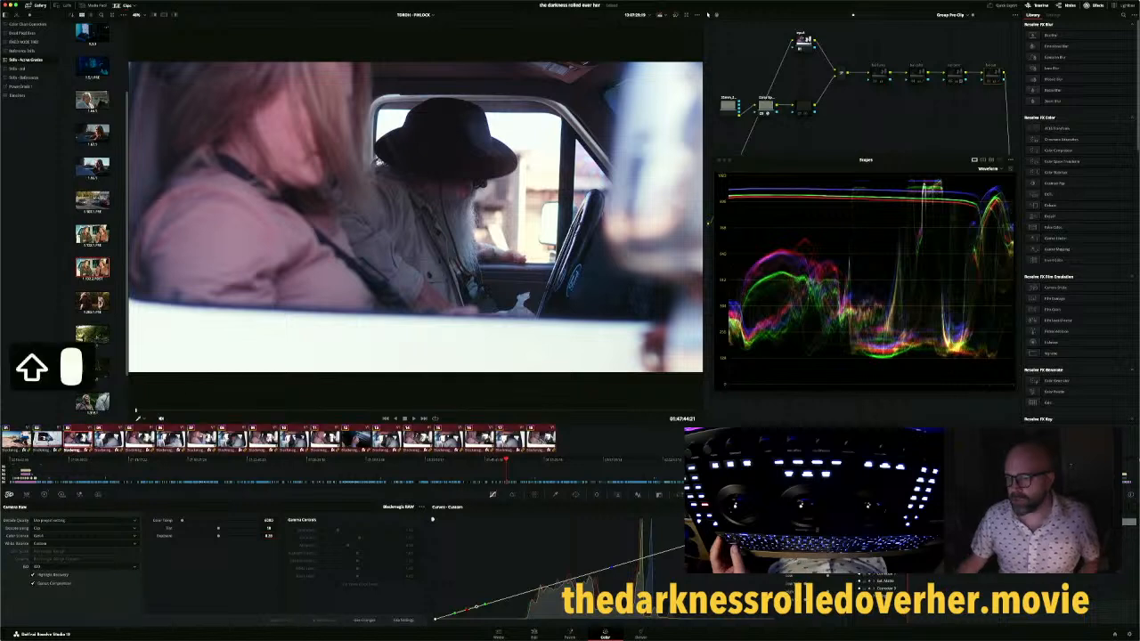
pyautogui.rightClick(546, 440)
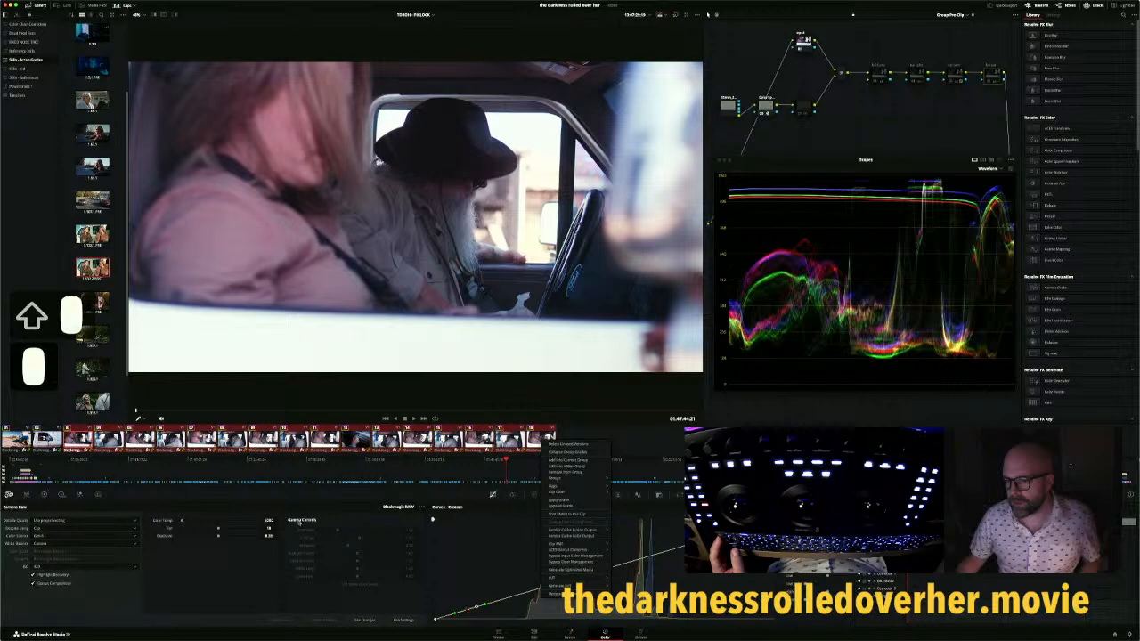
pyautogui.click(399, 622)
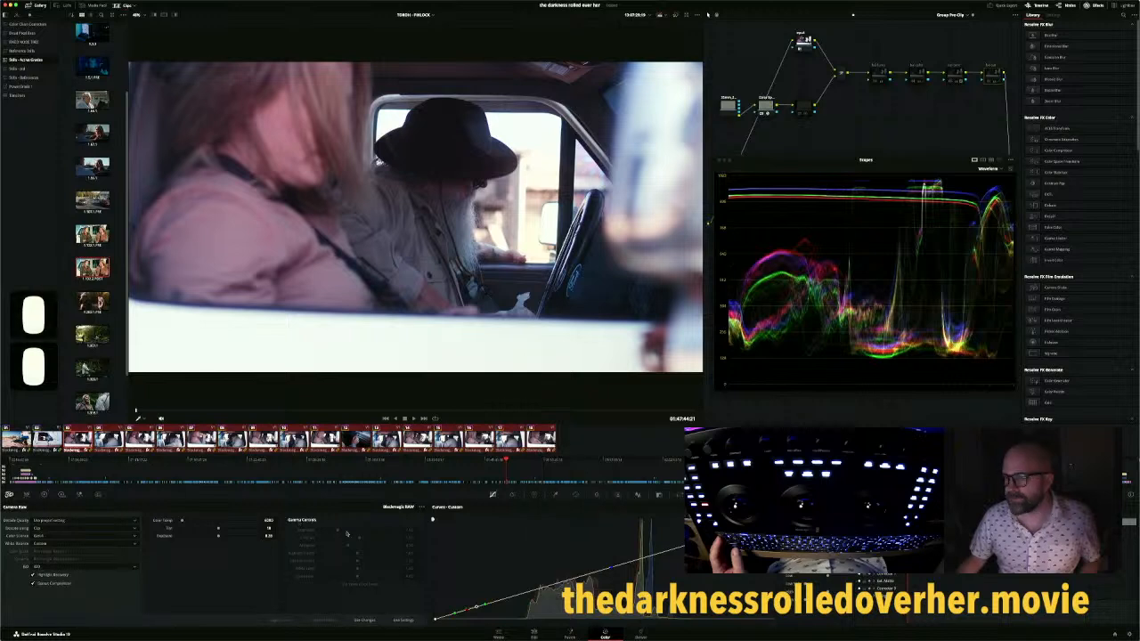
# On the hand close-up clip, try a Camera Raw exposure of 0.5, and set it back to 0.33
pyautogui.press('Down')
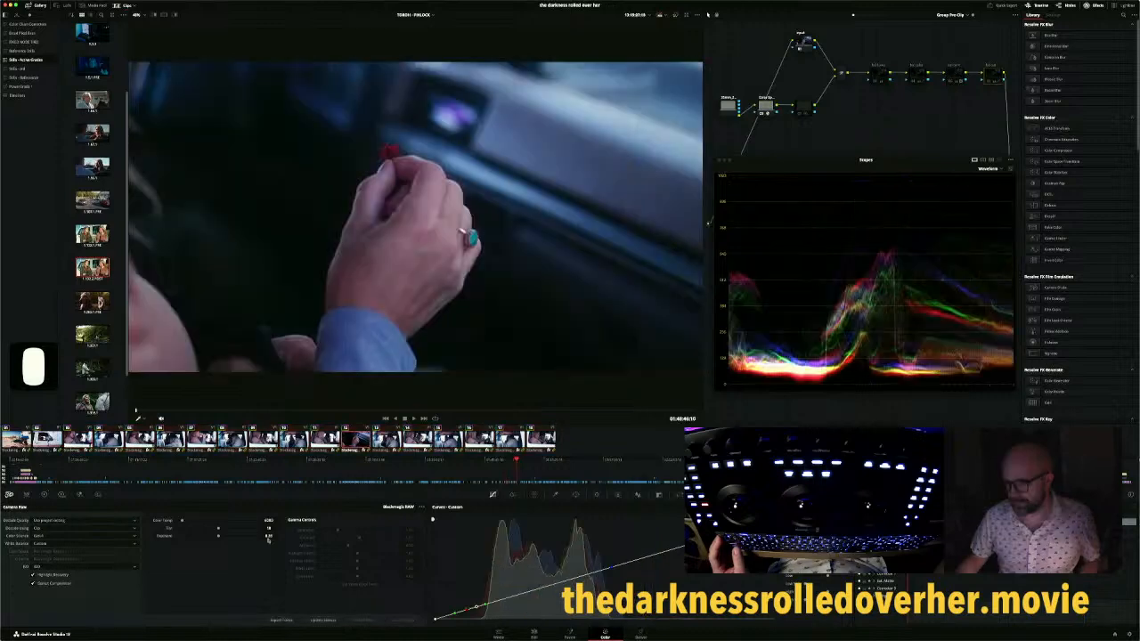
pyautogui.doubleClick(268, 538)
pyautogui.write('.')
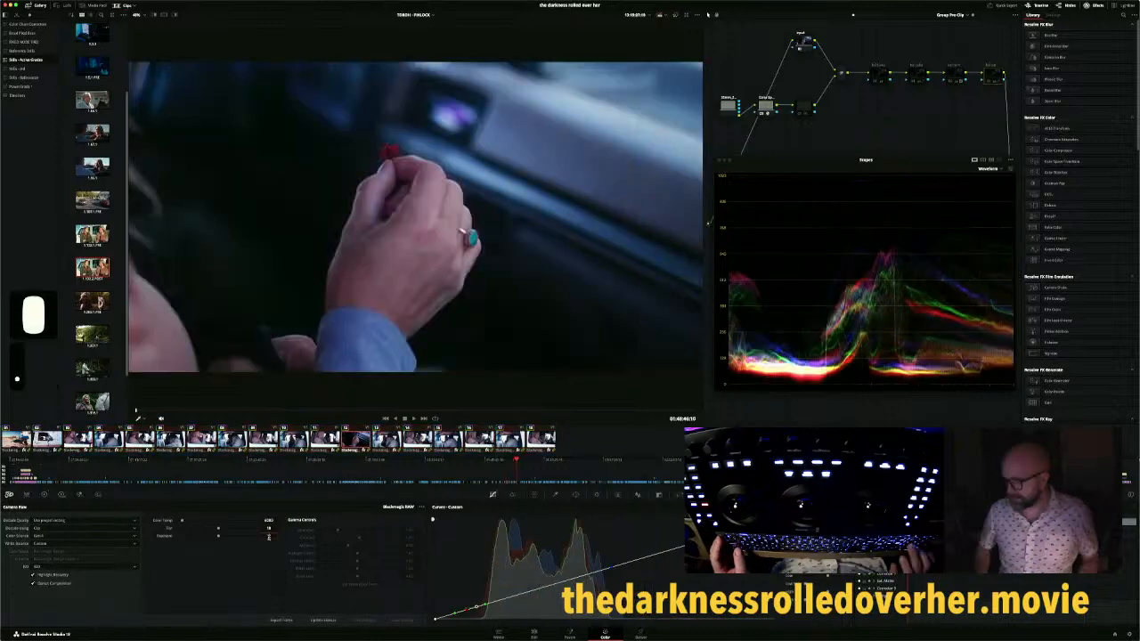
pyautogui.write('5')
pyautogui.press('Return')
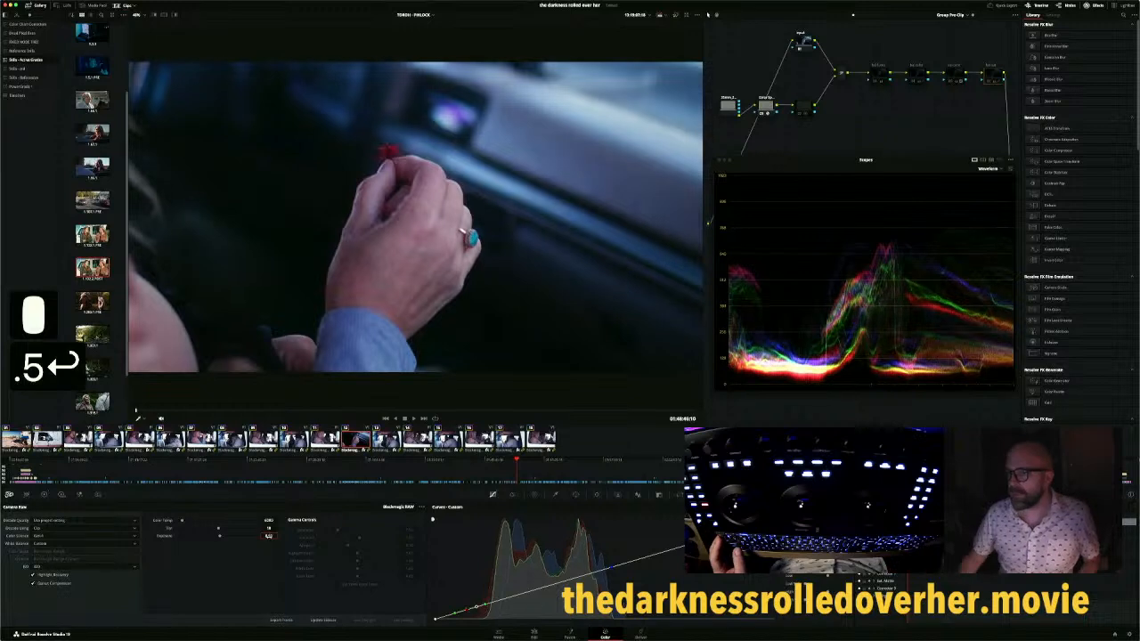
pyautogui.write('.33')
pyautogui.press('Return')
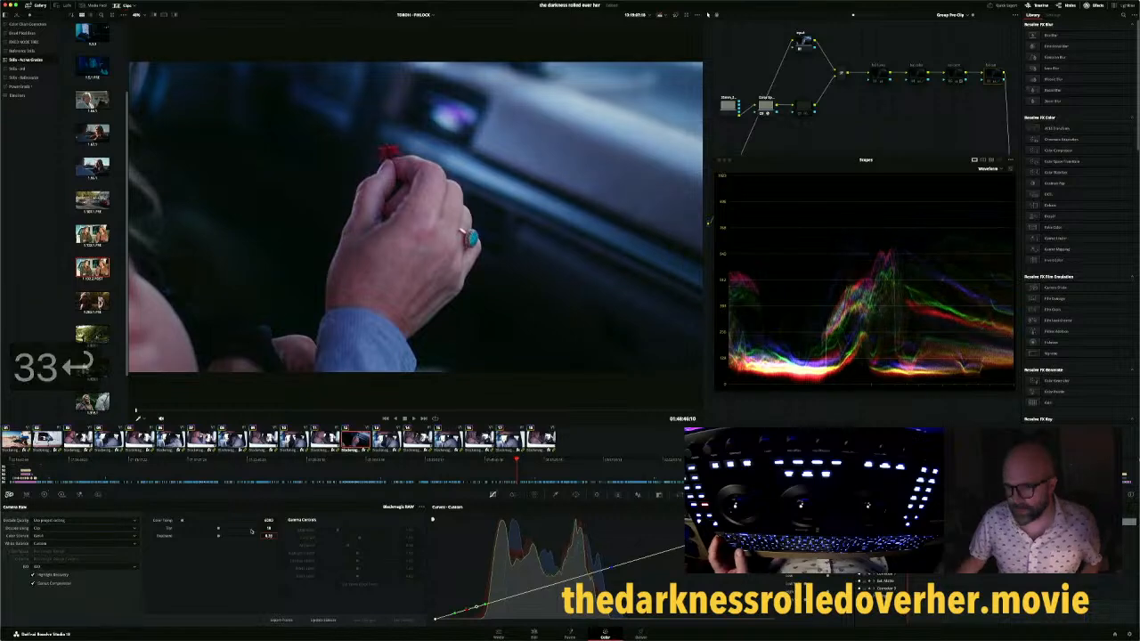
# Set the Camera Raw exposure of the second clip, the truck side view, to 0.67
pyautogui.click(47, 439)
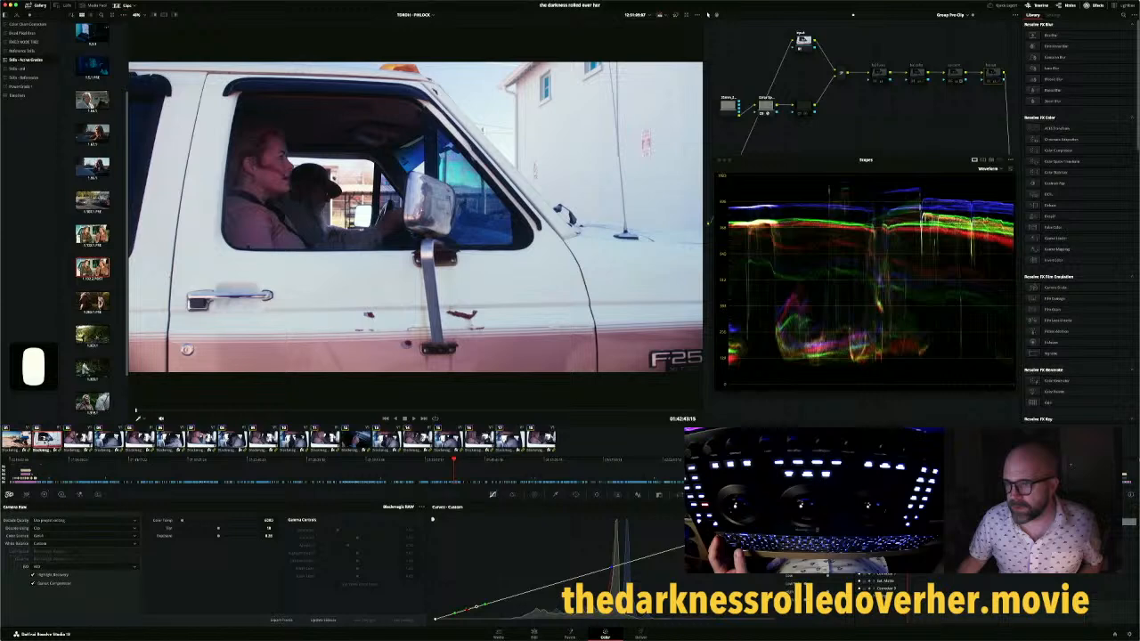
pyautogui.write('.67')
pyautogui.press('Return')
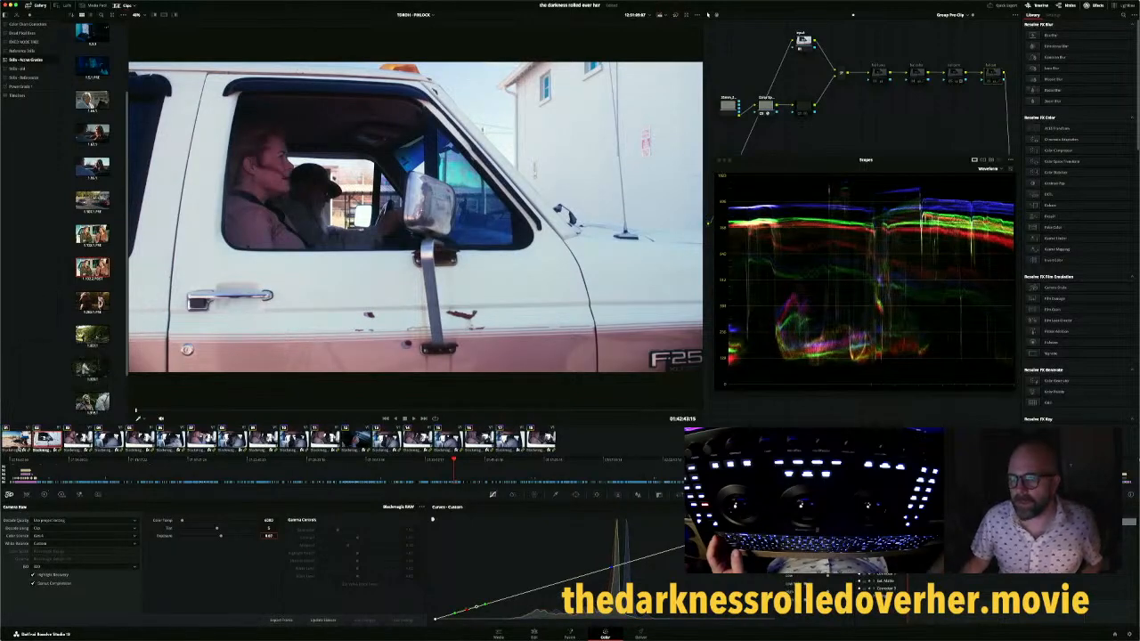
# On the first clip, the wide roadside store shot, choose the next lower Camera Raw ISO
pyautogui.click(20, 444)
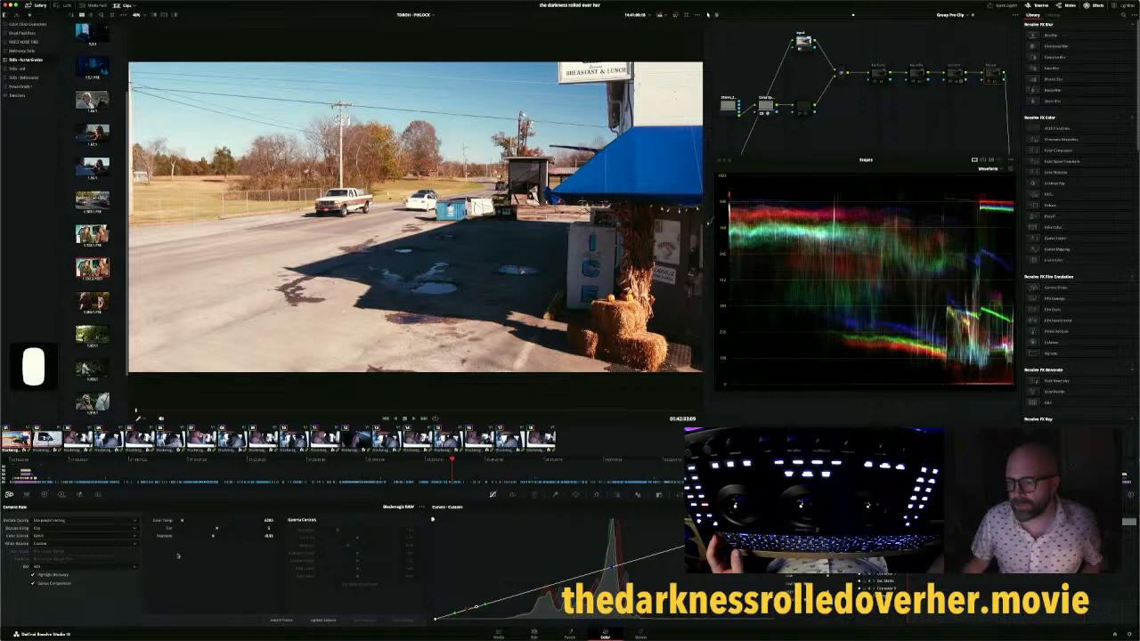
pyautogui.click(98, 566)
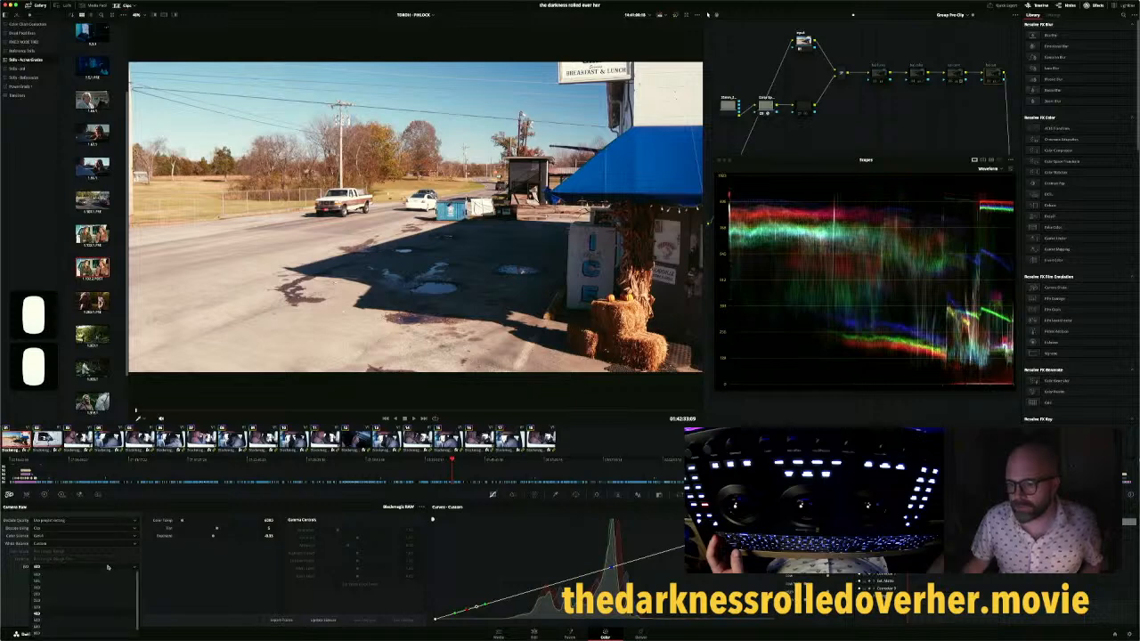
pyautogui.click(56, 611)
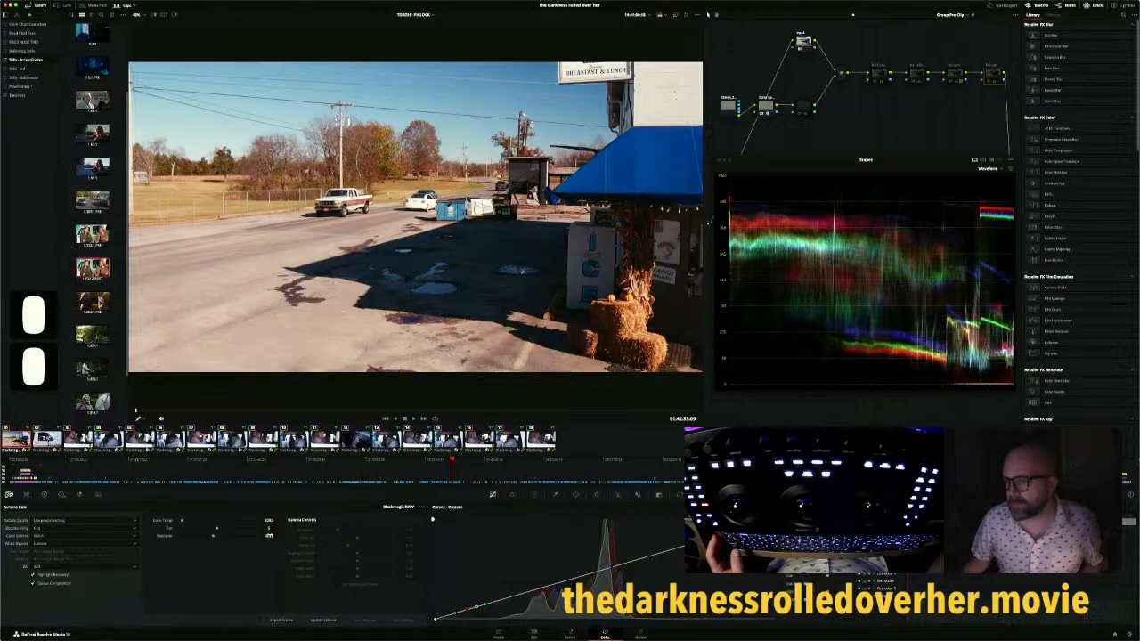
# Try Camera Raw exposures of 0.33 and -0.25 on the first clip, and settle on 0
pyautogui.doubleClick(269, 536)
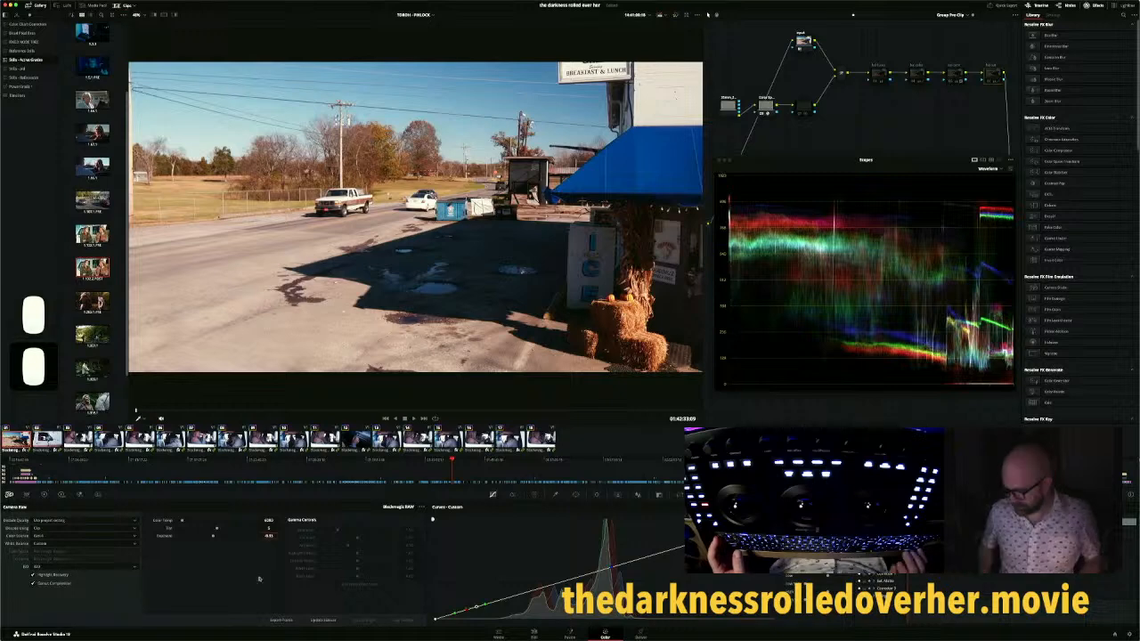
pyautogui.write('.')
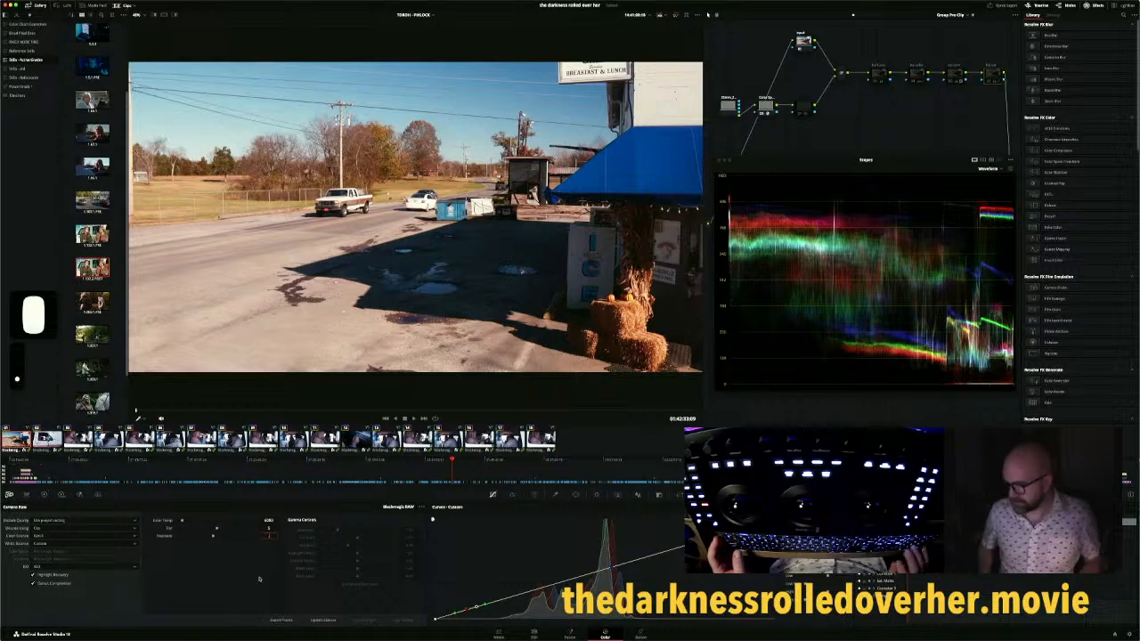
pyautogui.write('33')
pyautogui.press('Return')
pyautogui.write('0')
pyautogui.press('Return')
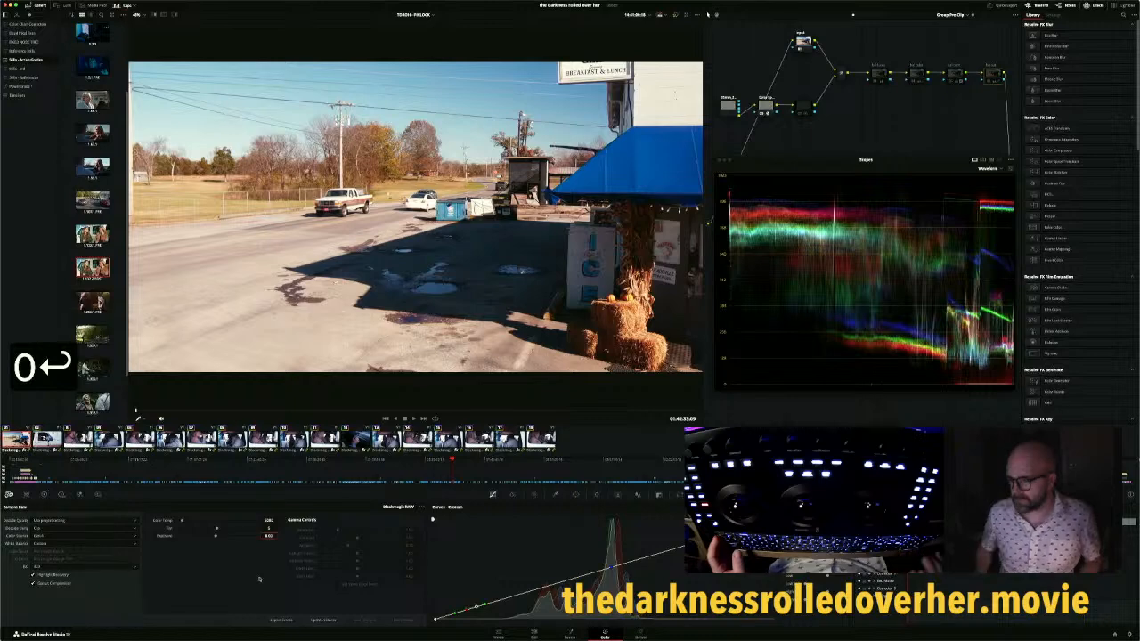
pyautogui.write('-.25')
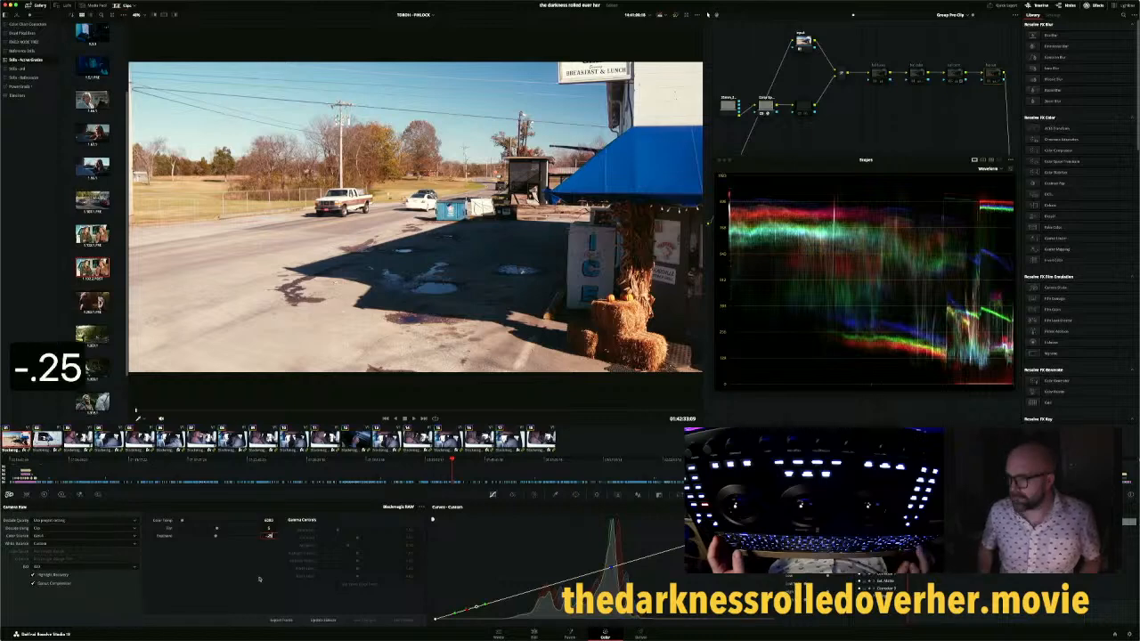
pyautogui.press('Return')
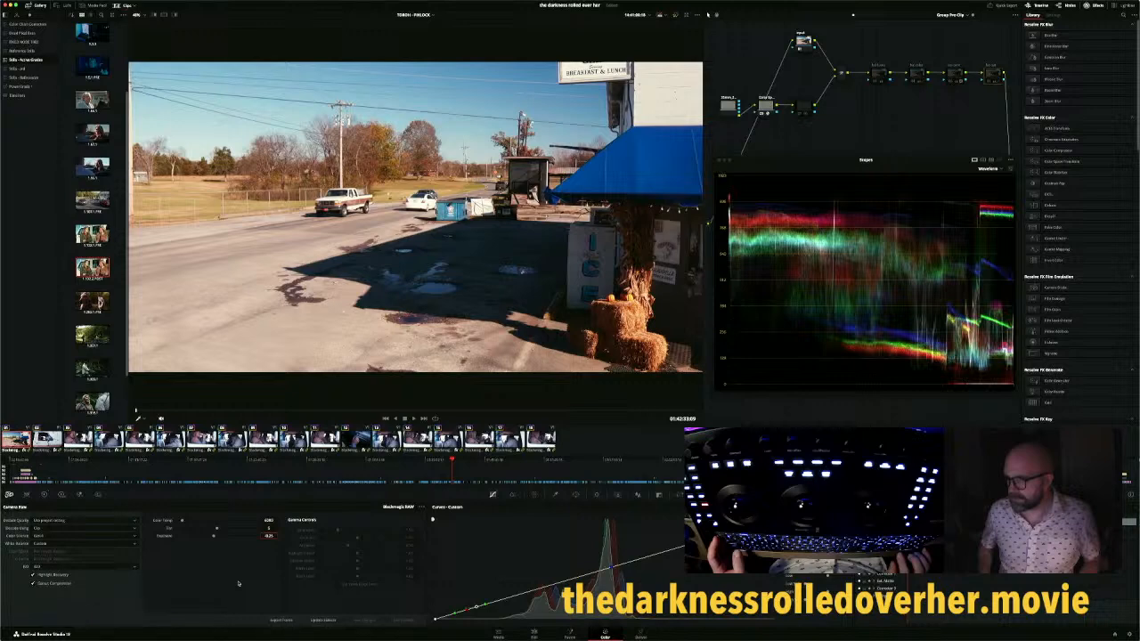
pyautogui.write('0')
pyautogui.press('Return')
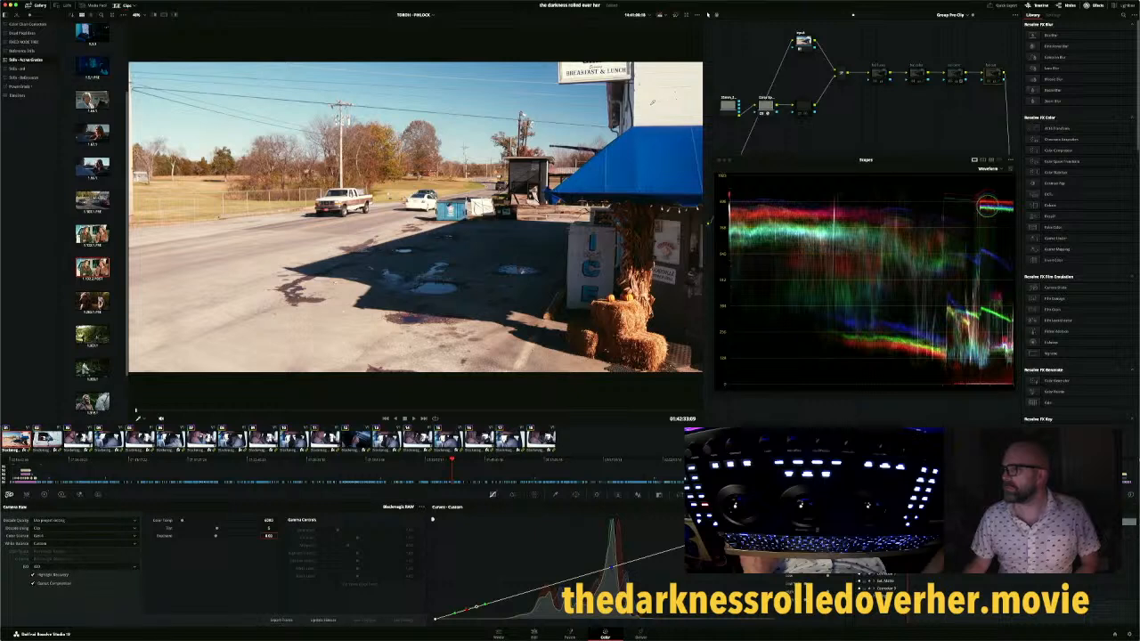
# Enable the first node after the mixer in the Group Pre-Clip graph, darken the image with the primary color wheels, and compare the first four clips
pyautogui.click(876, 82)
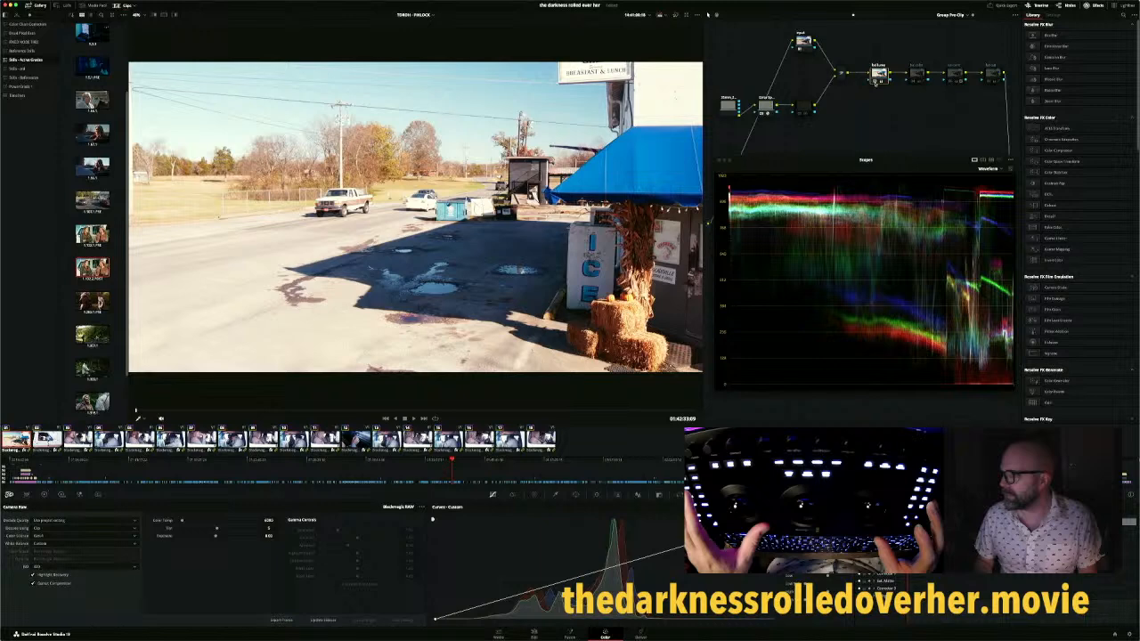
pyautogui.click(44, 494)
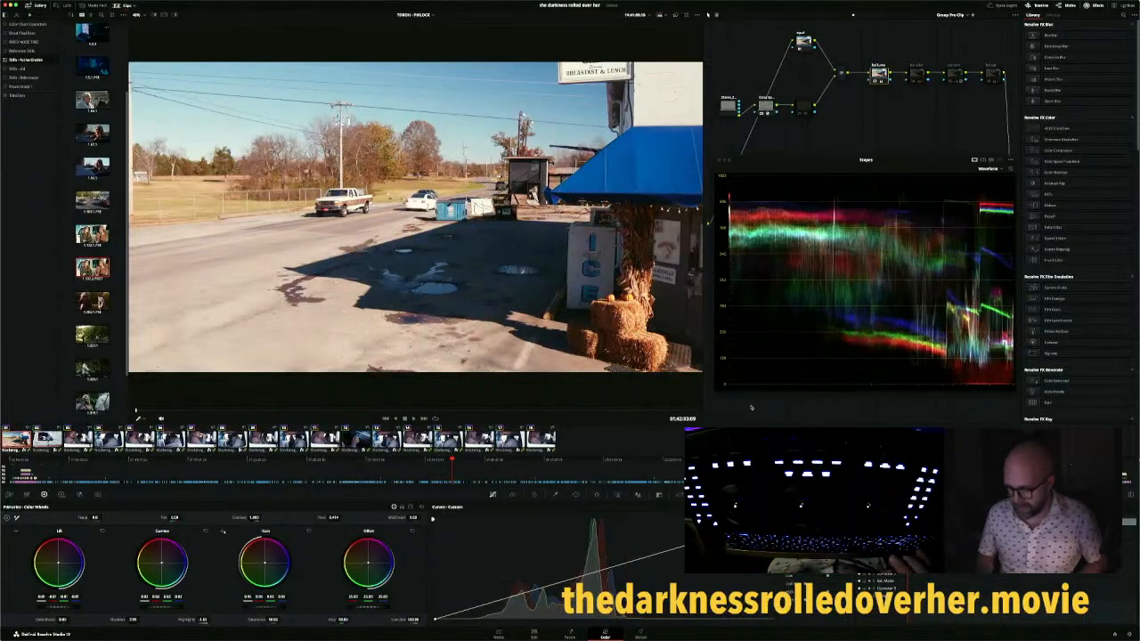
pyautogui.press('Down')
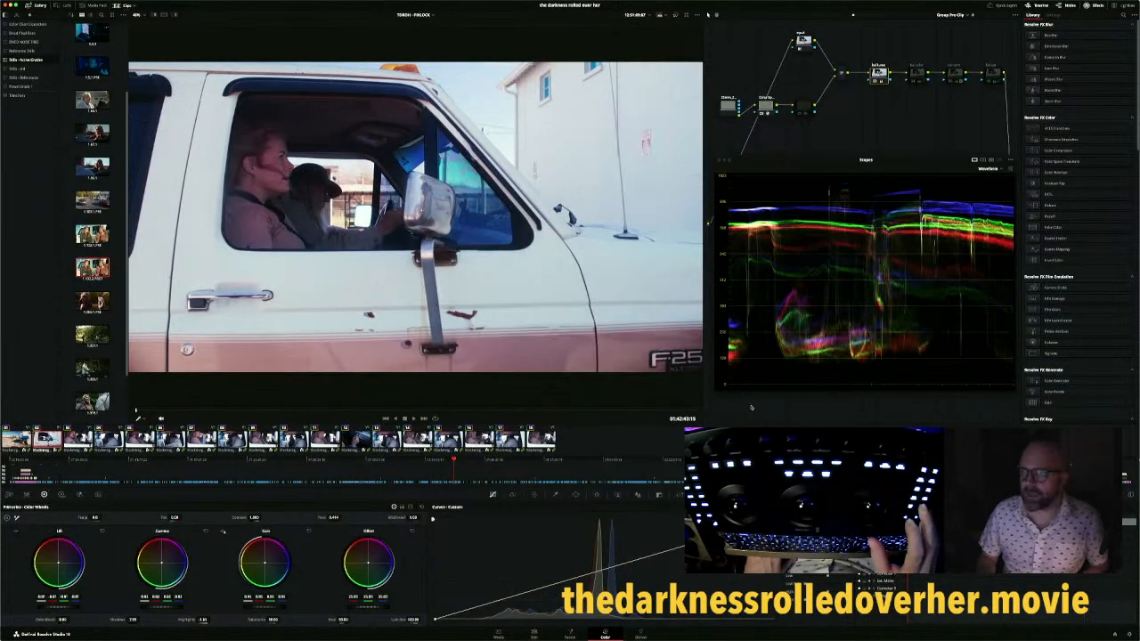
pyautogui.press('Down')
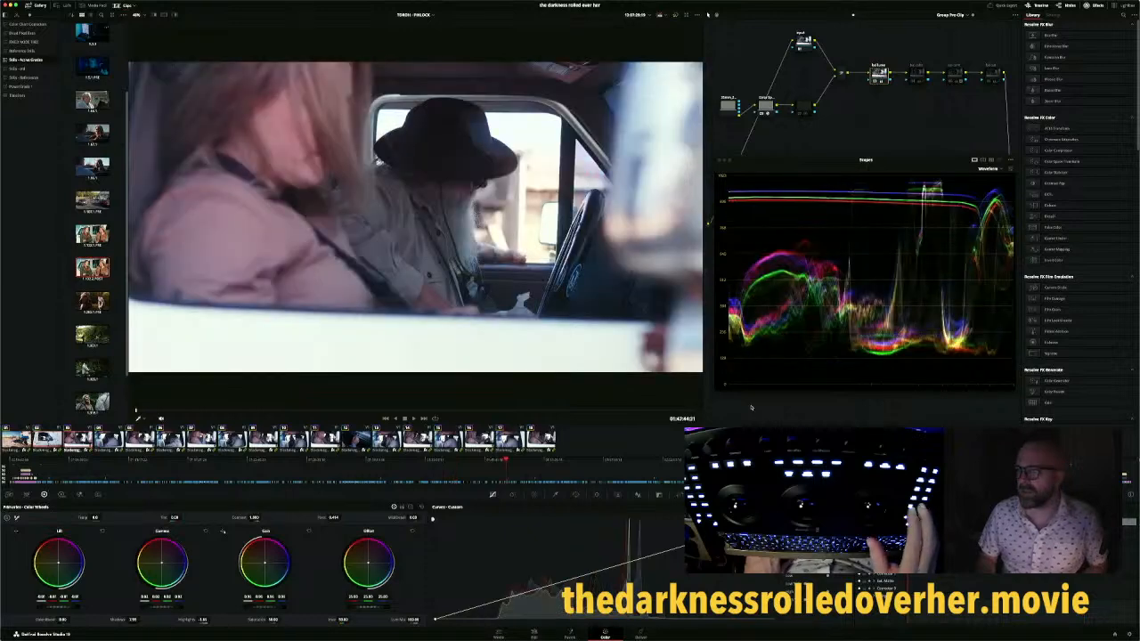
pyautogui.press('Down')
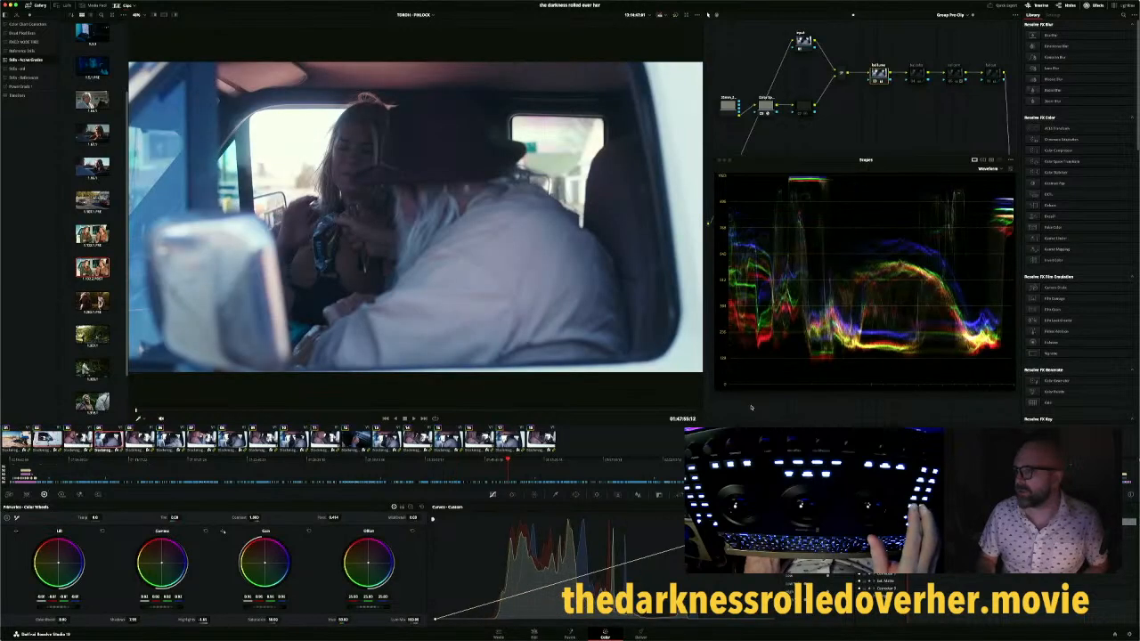
pyautogui.press('Up')
pyautogui.press('Up')
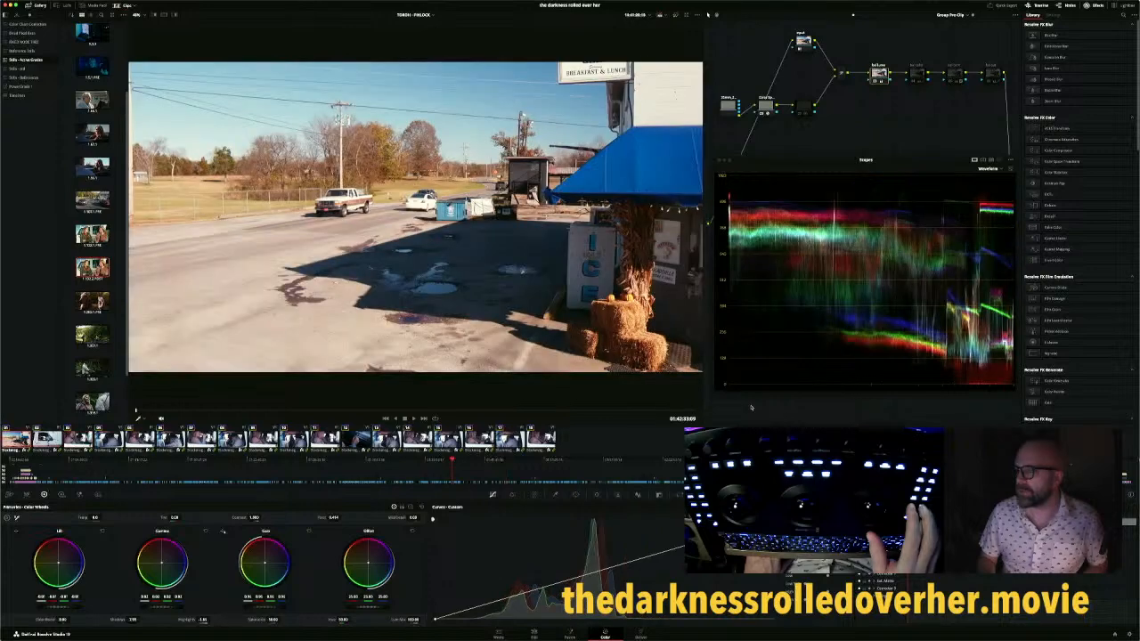
pyautogui.press('Down')
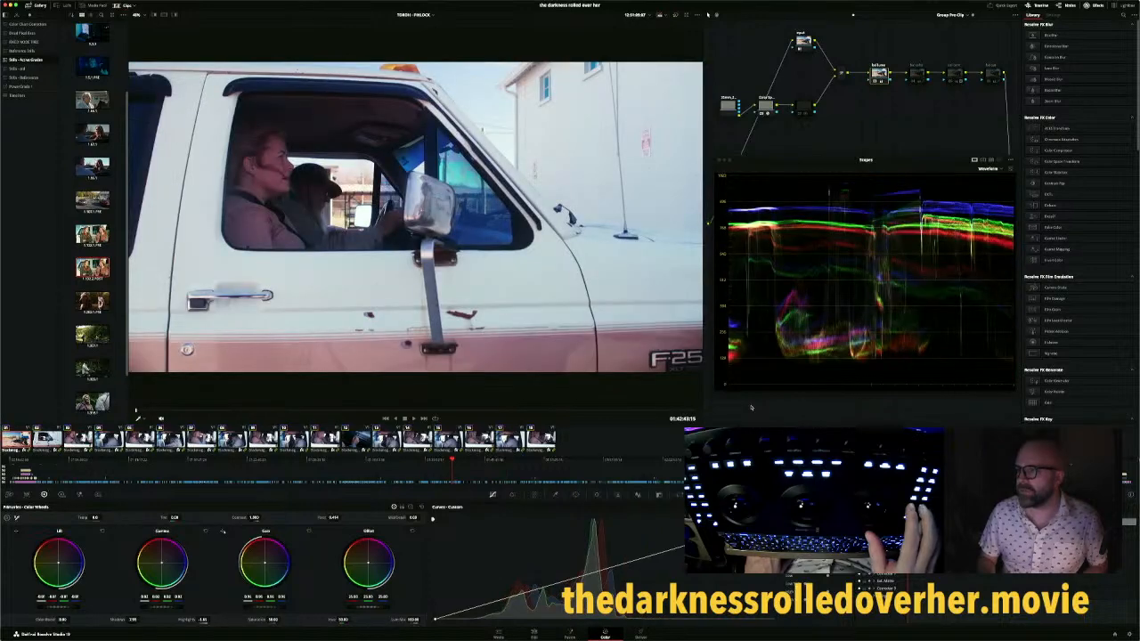
# Compare the balance of the wide store shot, the truck side view and the truck interior clips
pyautogui.press('Down')
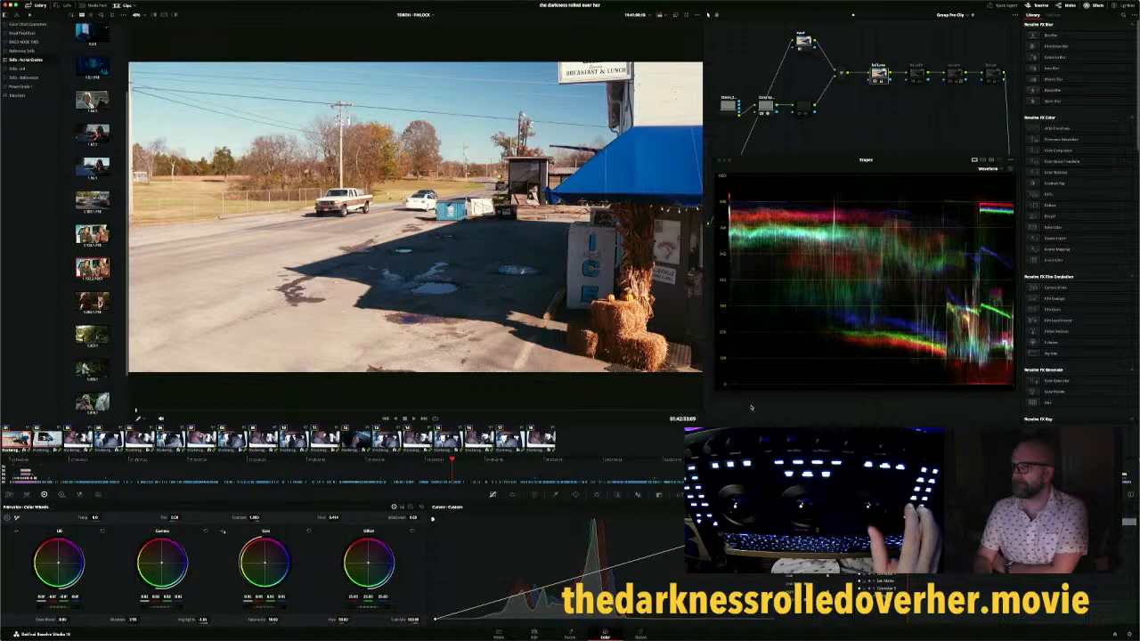
pyautogui.press('Down')
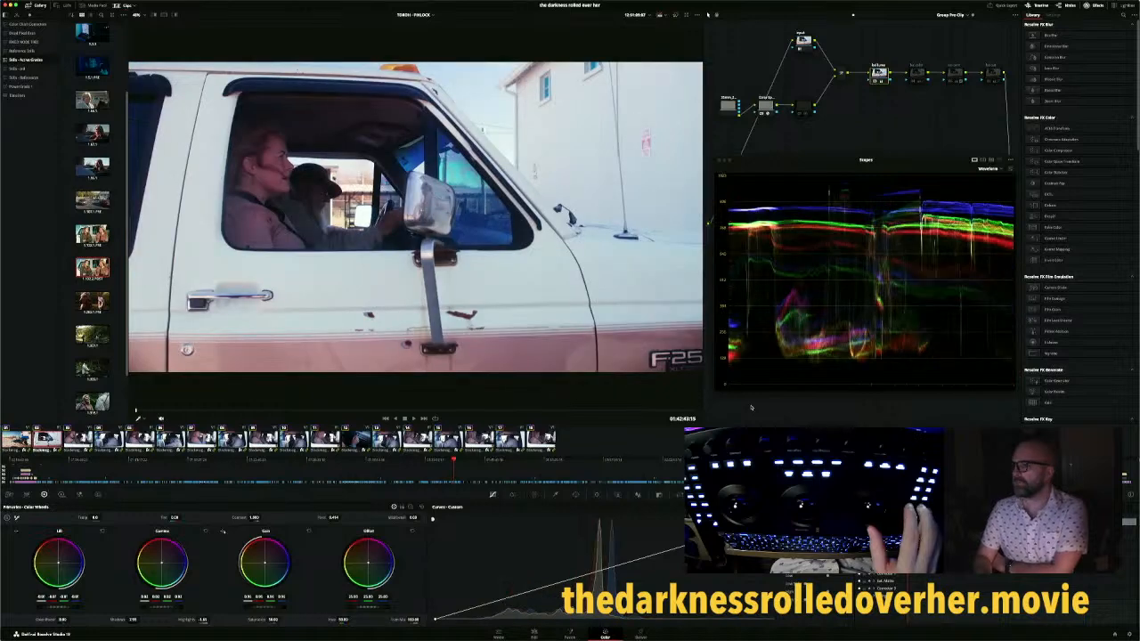
pyautogui.press('Down')
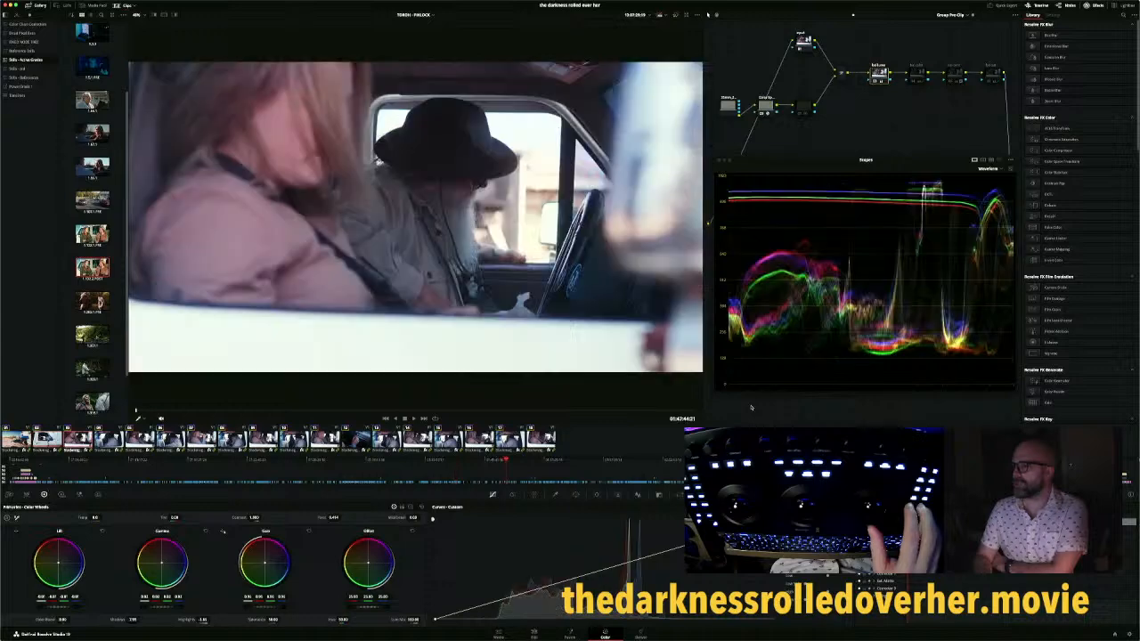
pyautogui.press('Down')
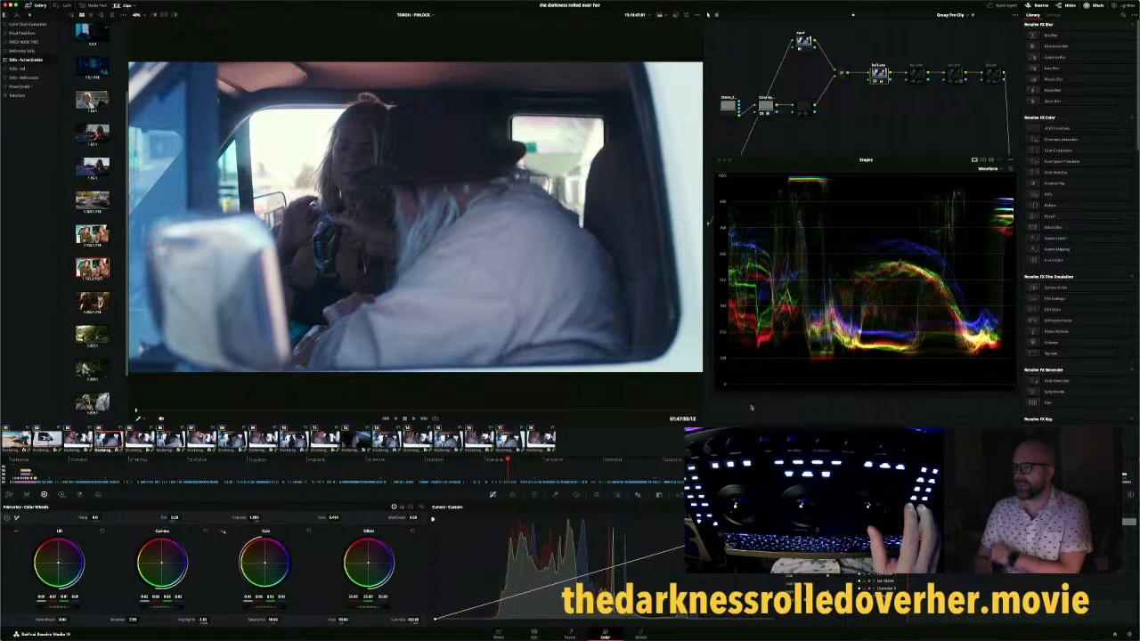
pyautogui.press('Down')
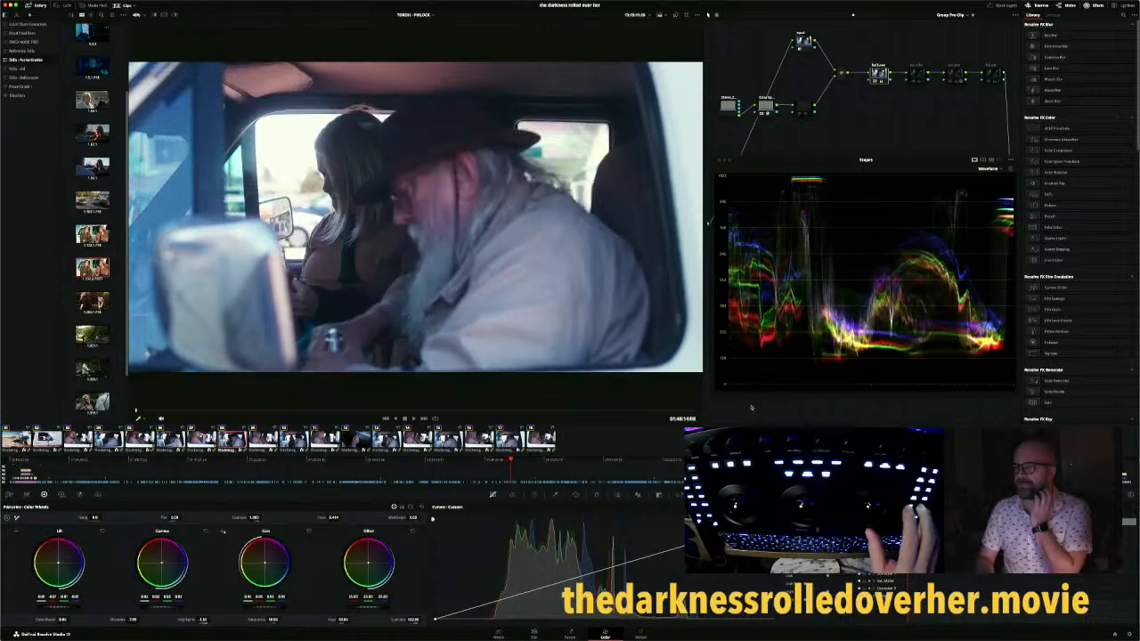
pyautogui.press('Down')
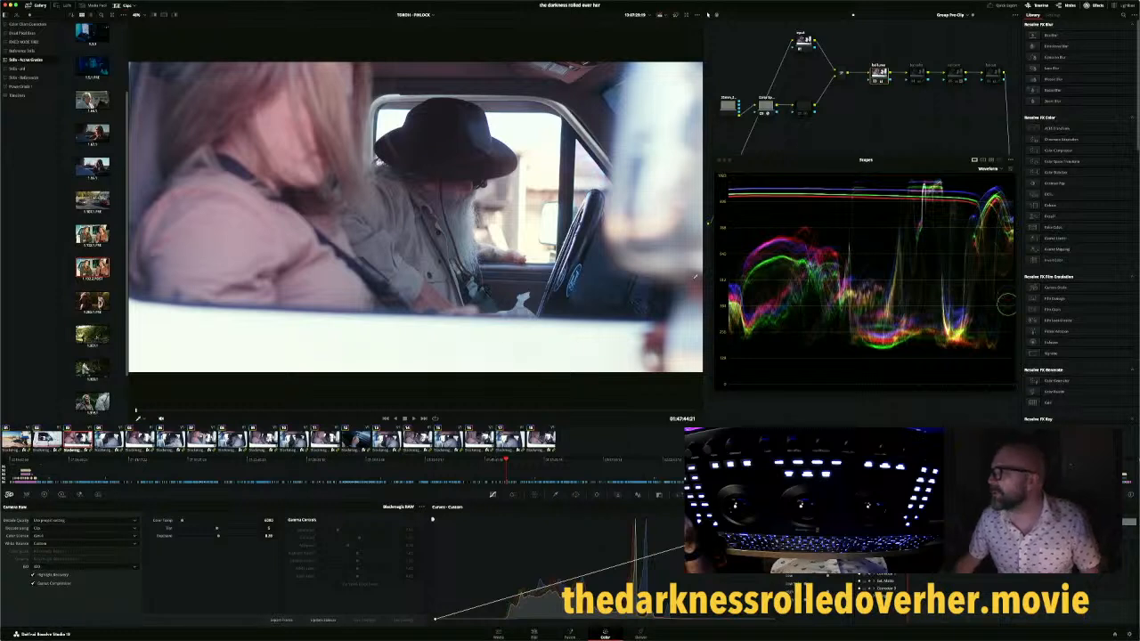
# Enable the second node after the mixer, clear its cool grade, and warm its color temperature using the log wheels
pyautogui.click(914, 80)
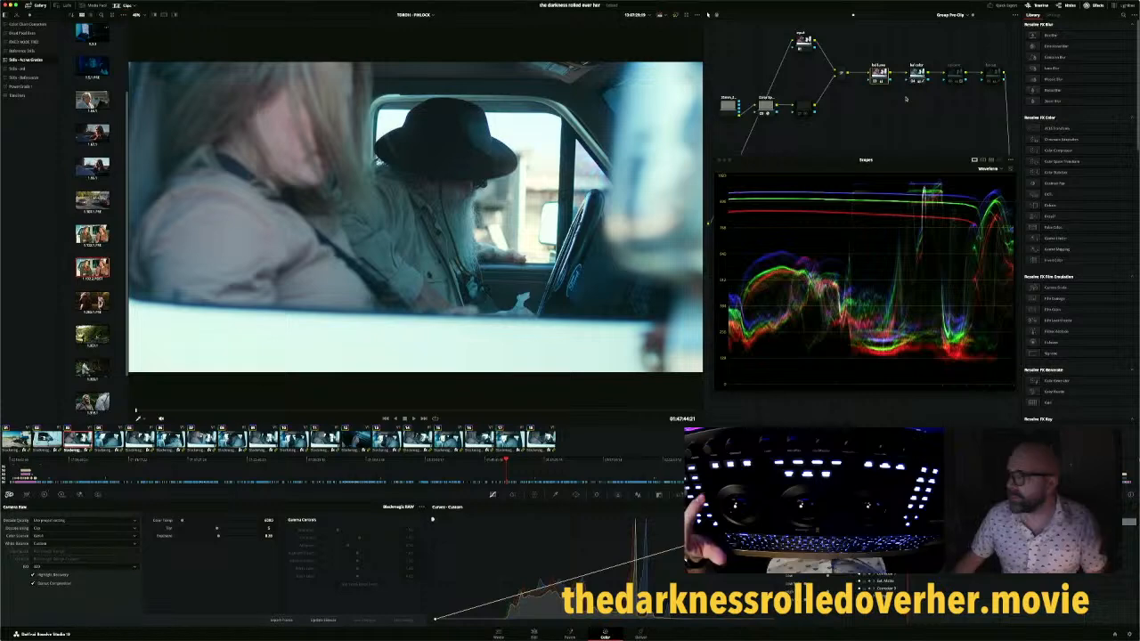
pyautogui.press('super+z')
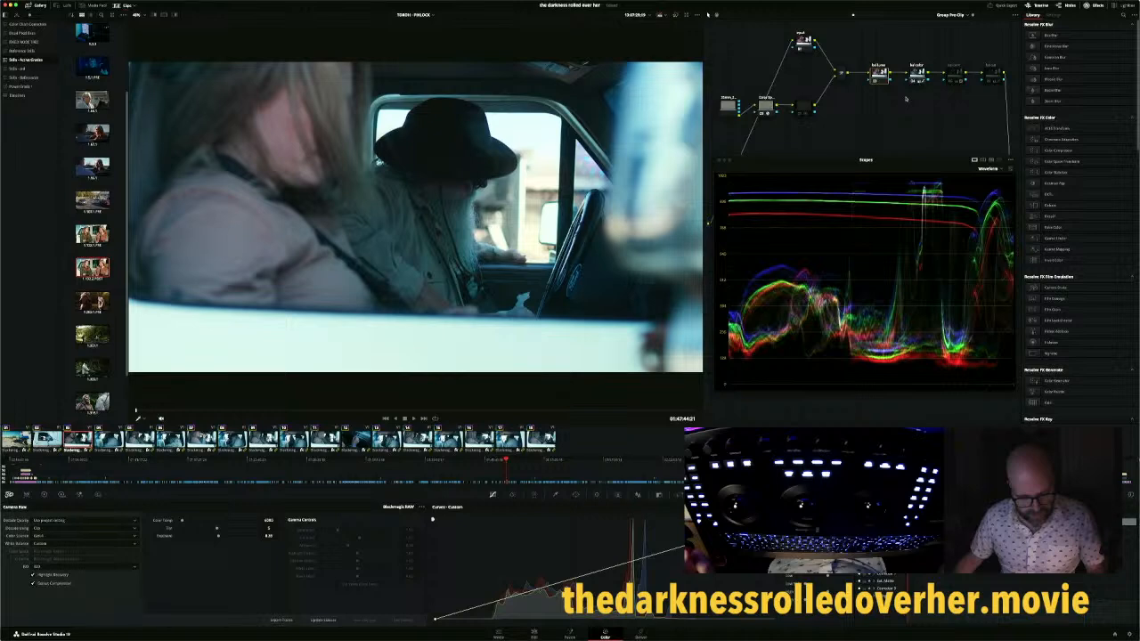
pyautogui.click(916, 74)
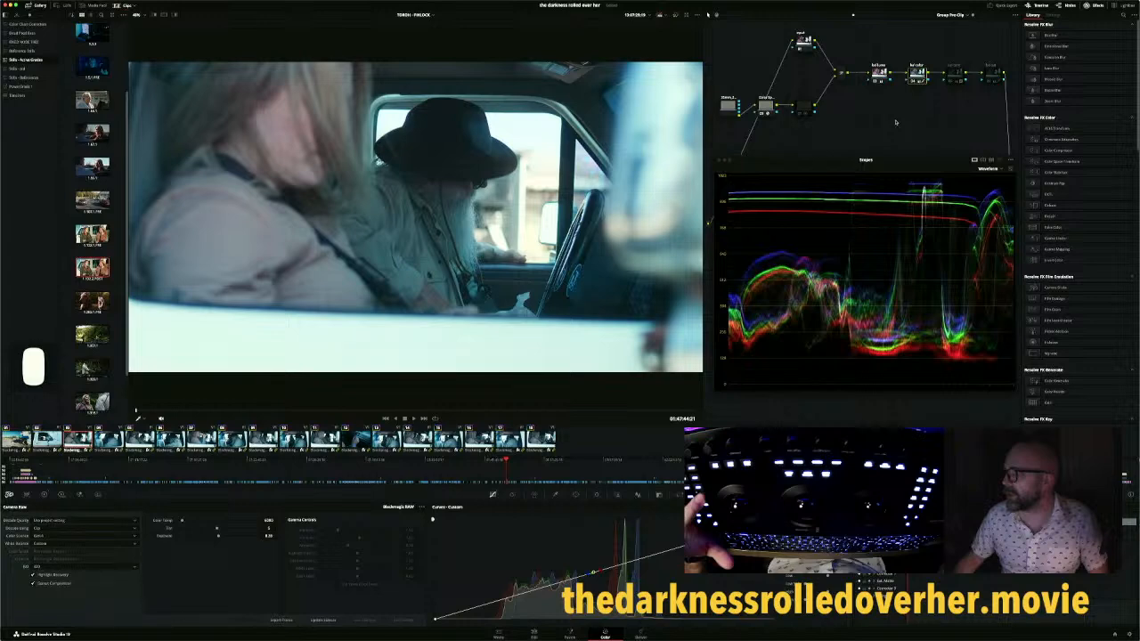
pyautogui.press('super+z')
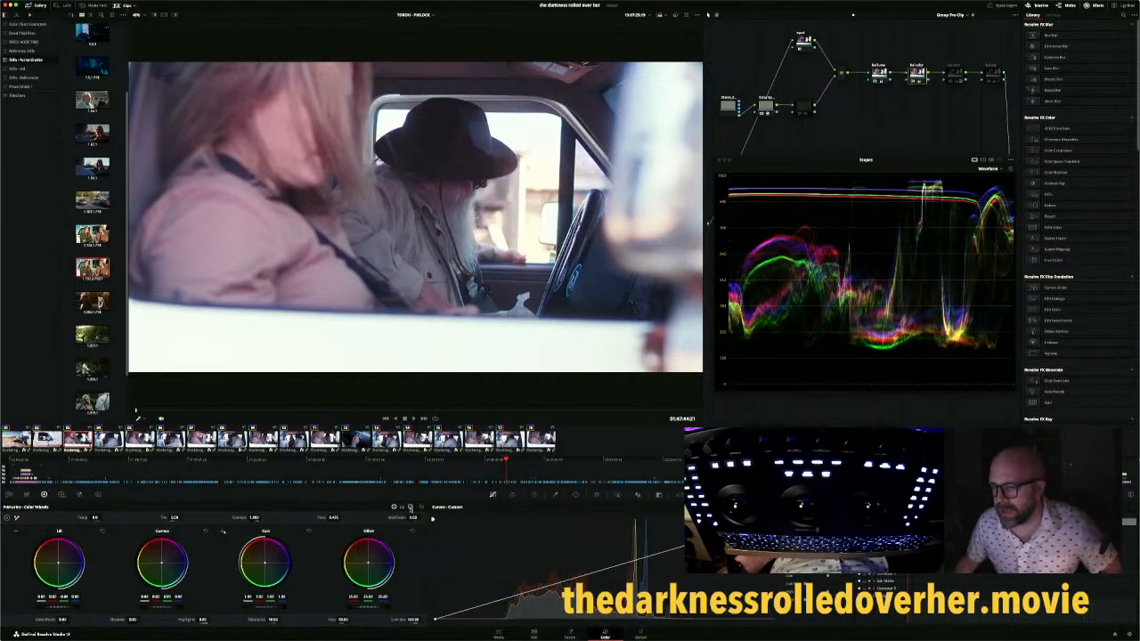
pyautogui.click(410, 507)
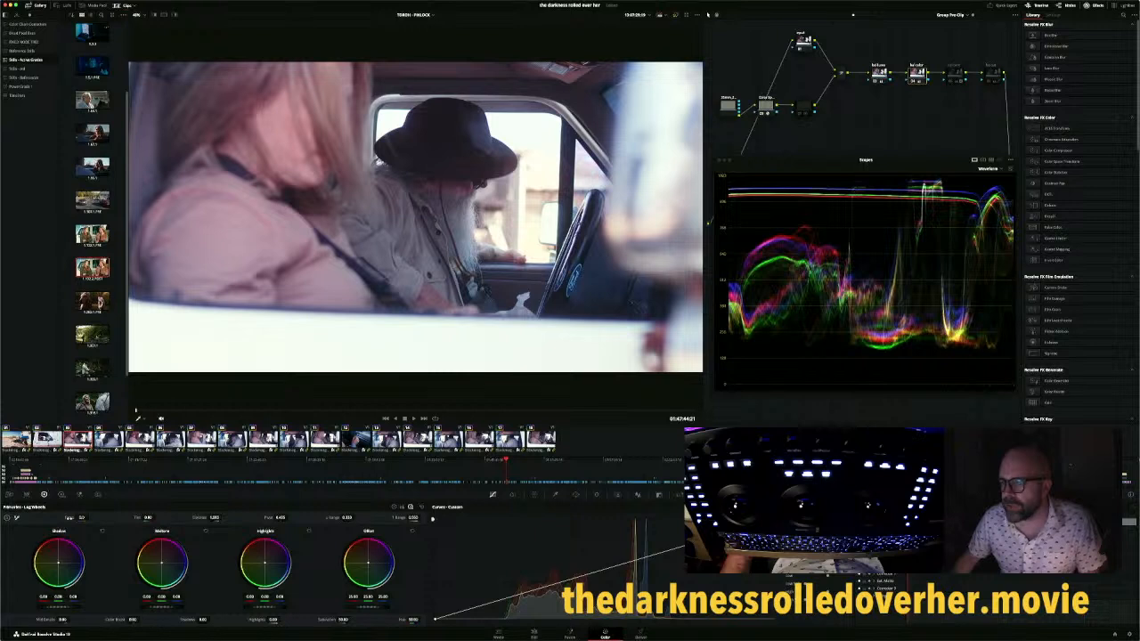
pyautogui.moveTo(70, 519); pyautogui.dragTo(90, 517)
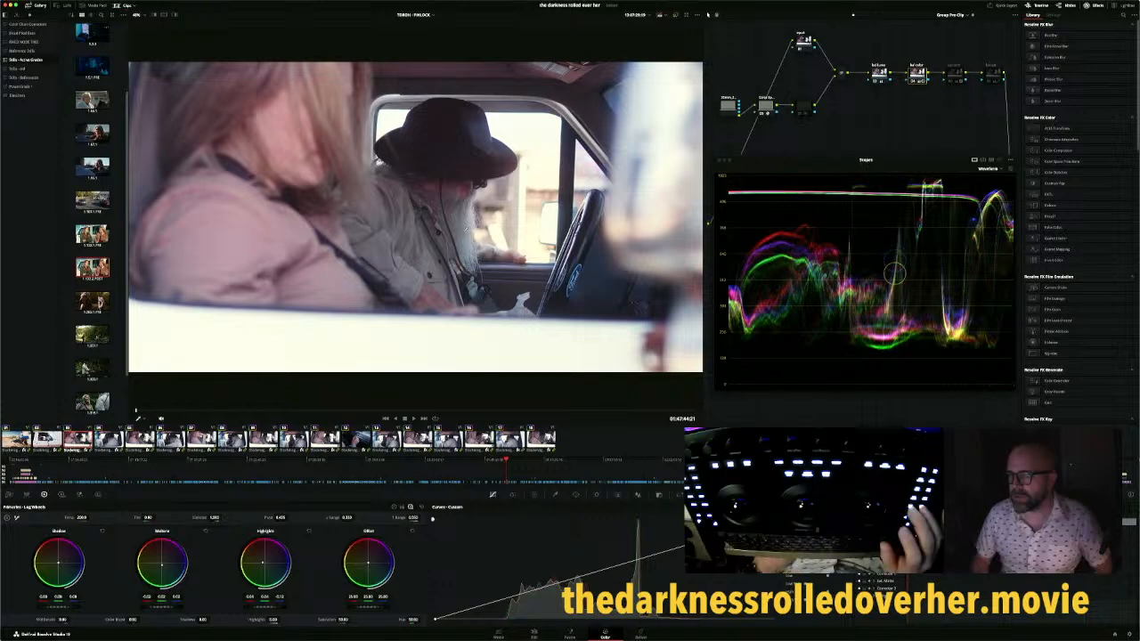
# Fine-tune the second node's log wheels while checking the truck interiors, the hand close-up and the truck side view
pyautogui.press('Down')
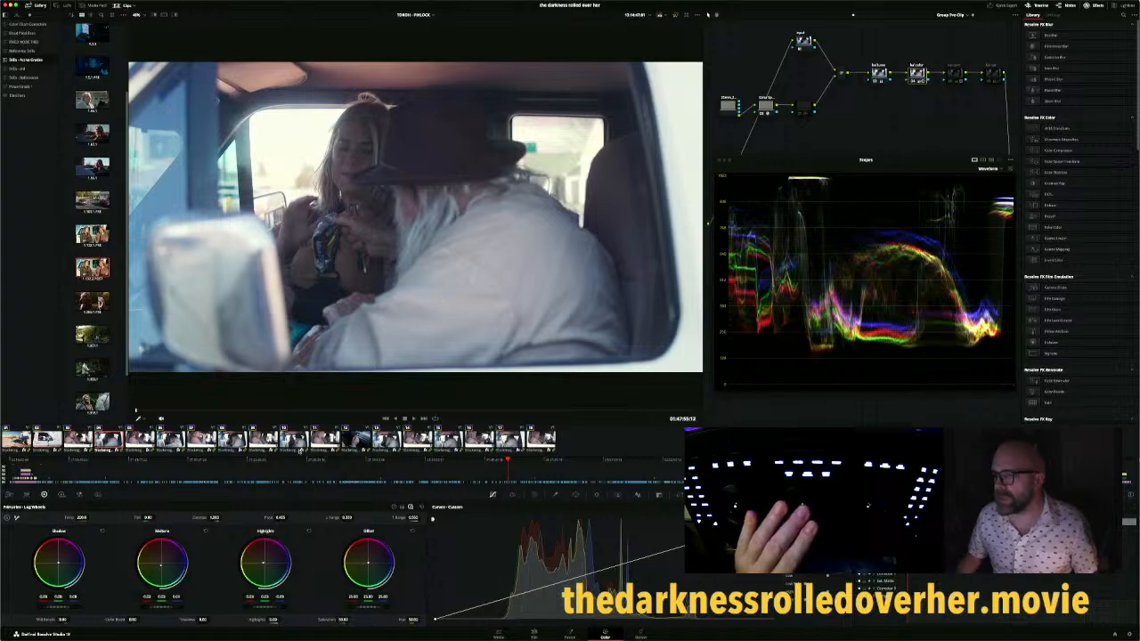
pyautogui.click(363, 443)
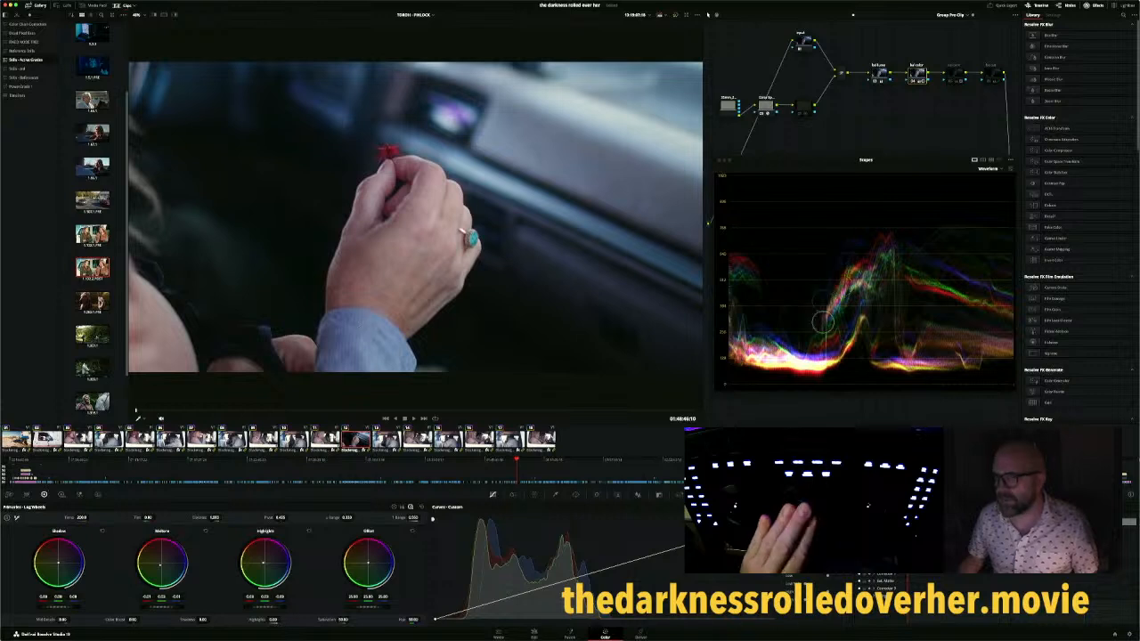
pyautogui.click(231, 440)
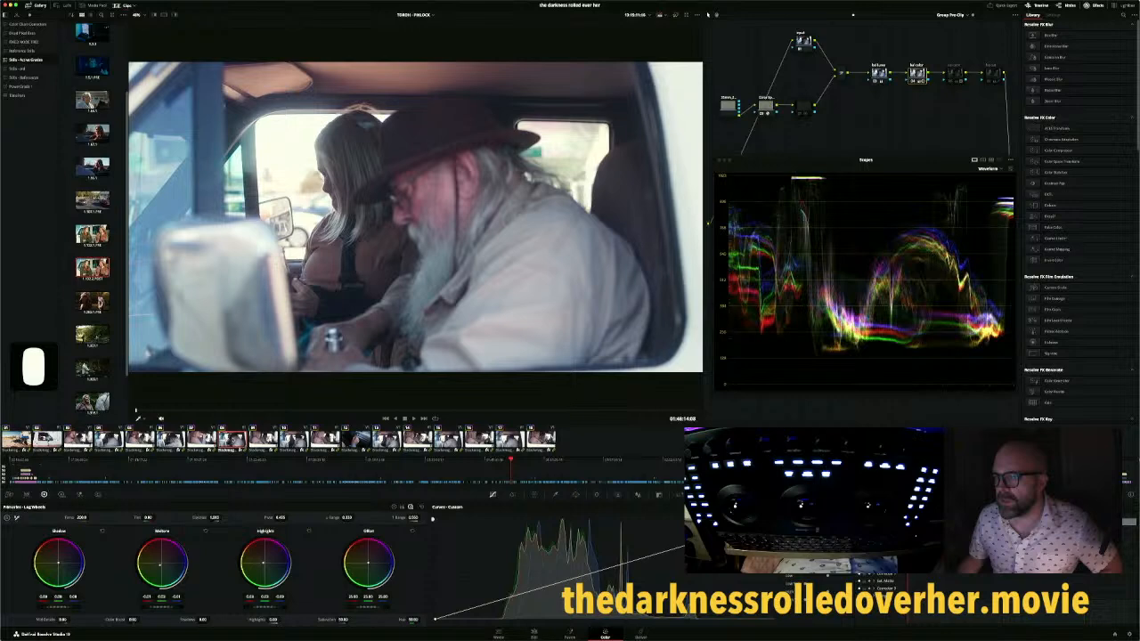
pyautogui.click(202, 439)
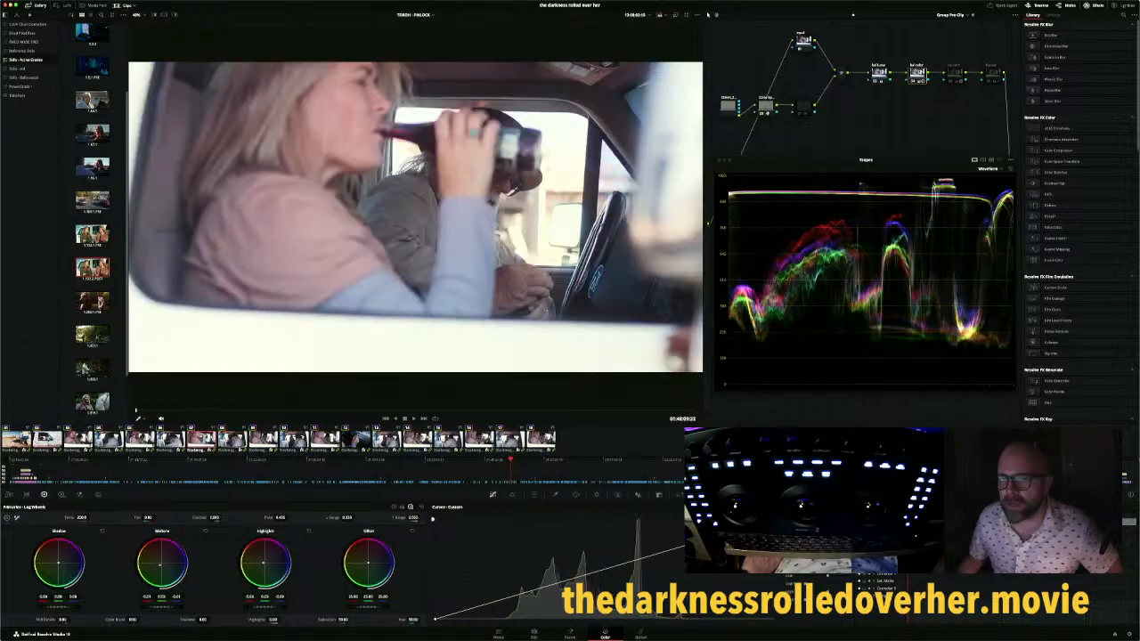
pyautogui.click(46, 442)
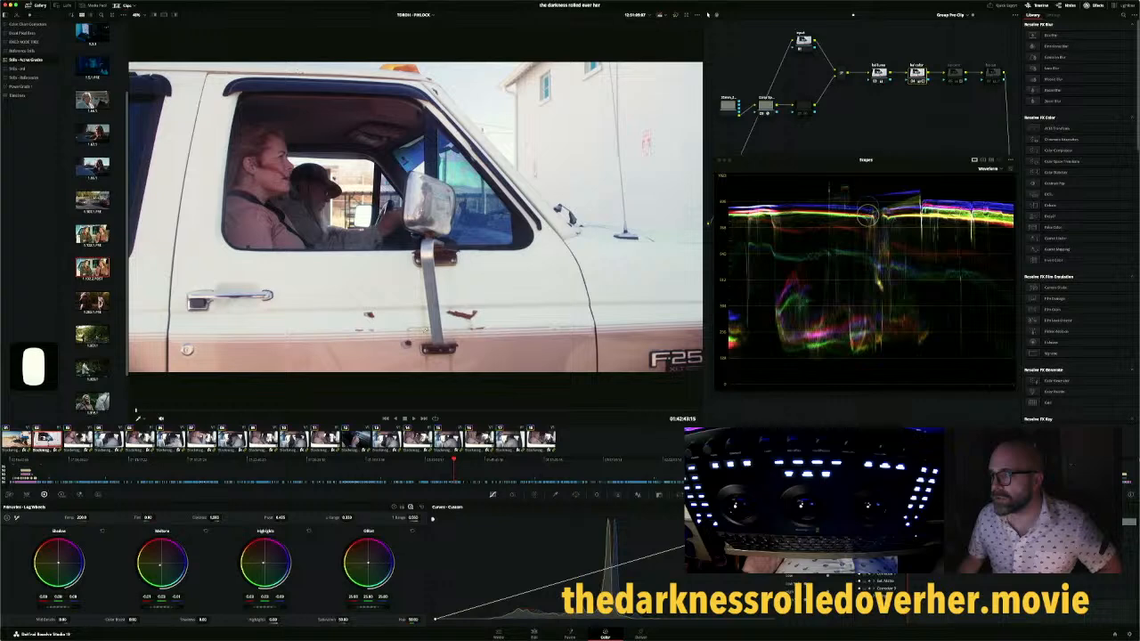
pyautogui.click(201, 441)
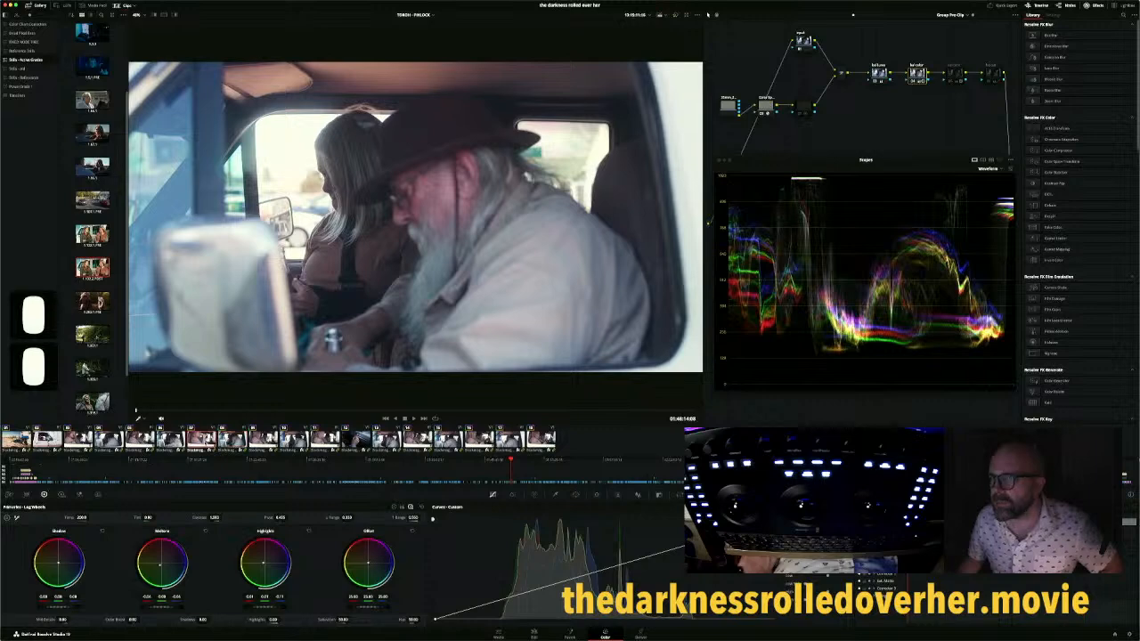
# Compare the neighbouring truck interior clips with the wide store shot and the truck side view
pyautogui.press('Up')
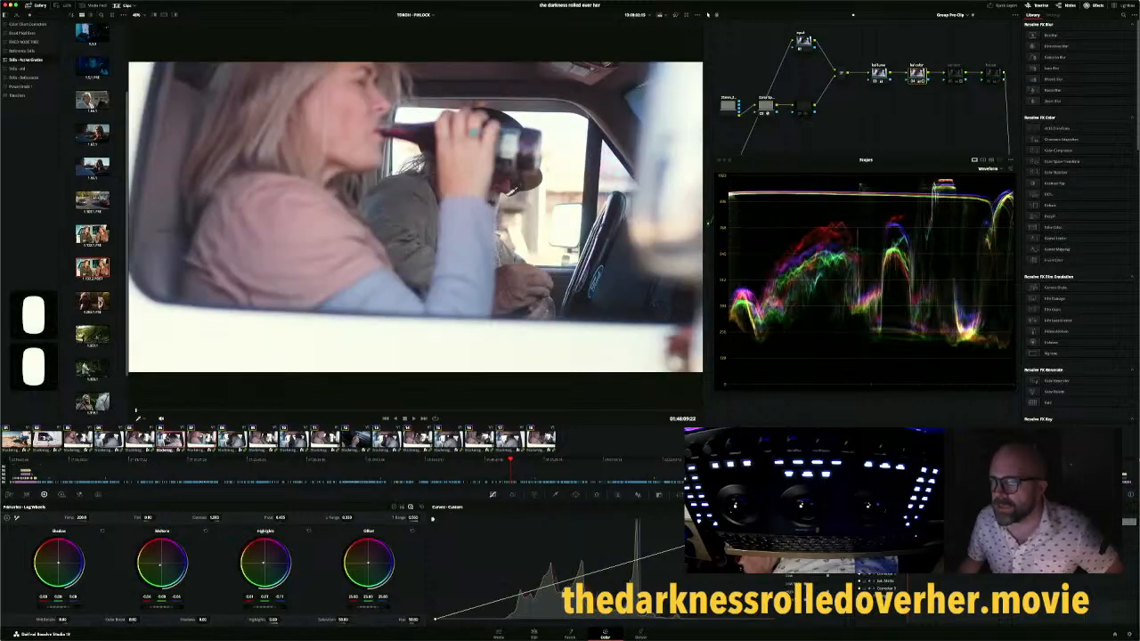
pyautogui.press('Up')
pyautogui.press('Up')
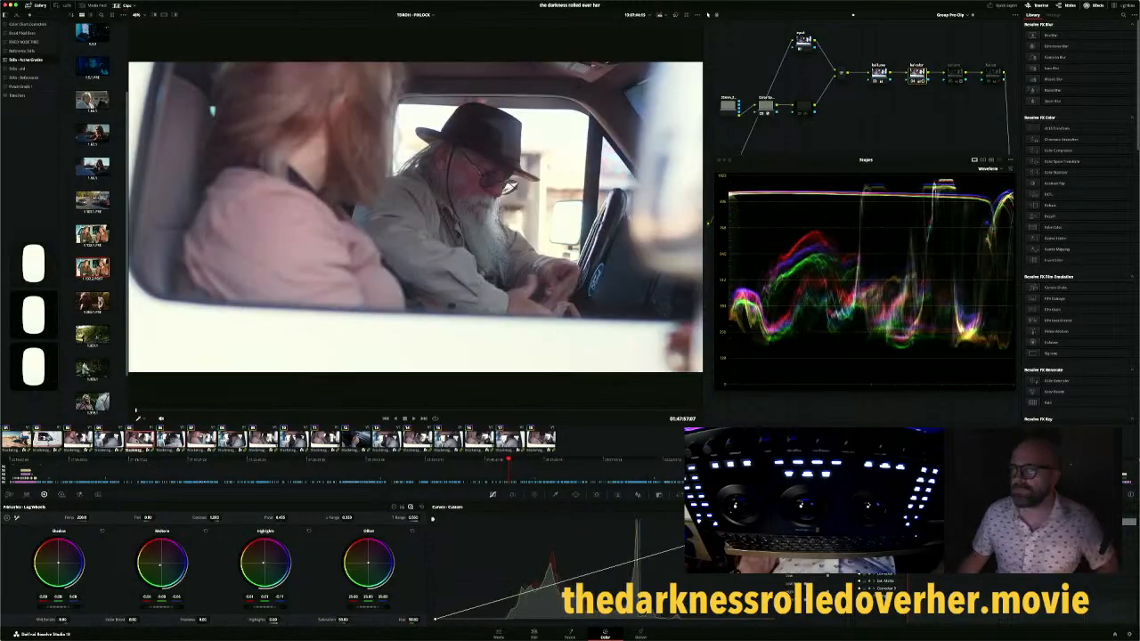
pyautogui.press('Down')
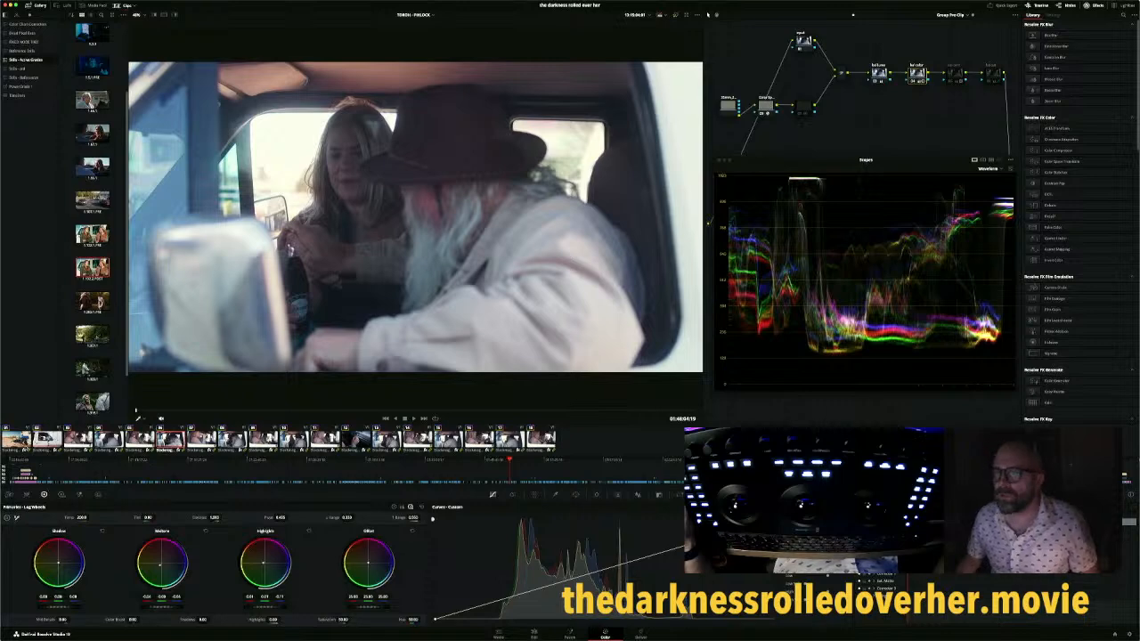
pyautogui.press('Up')
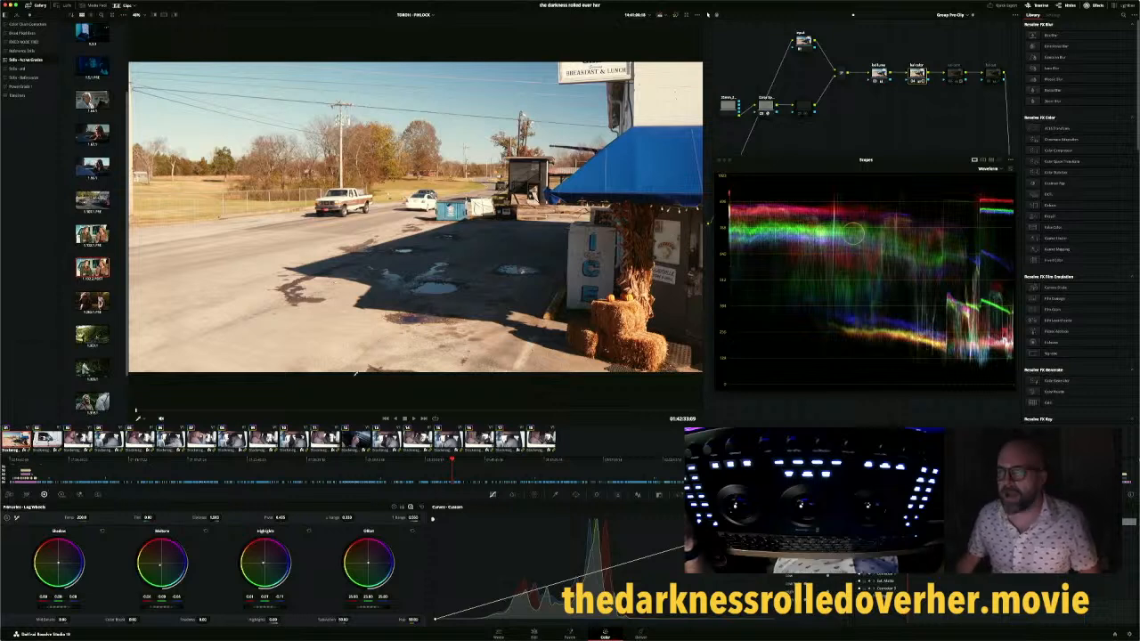
pyautogui.click(49, 442)
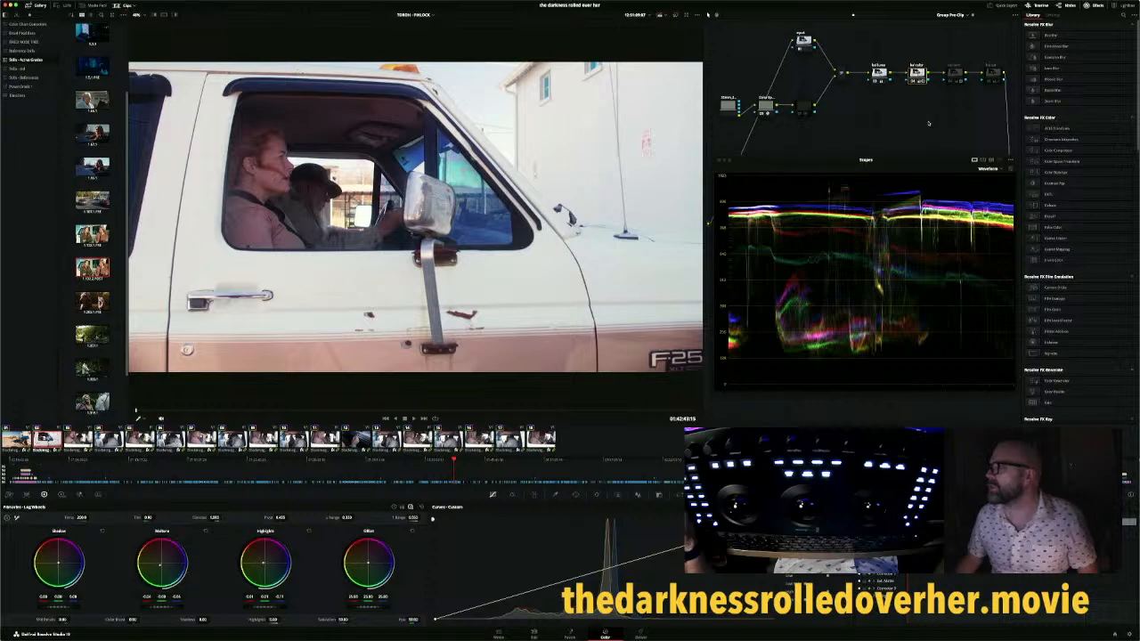
# Enable the third node after the mixer and lower its log shadows, comparing the first, second and seventh clips
pyautogui.click(953, 80)
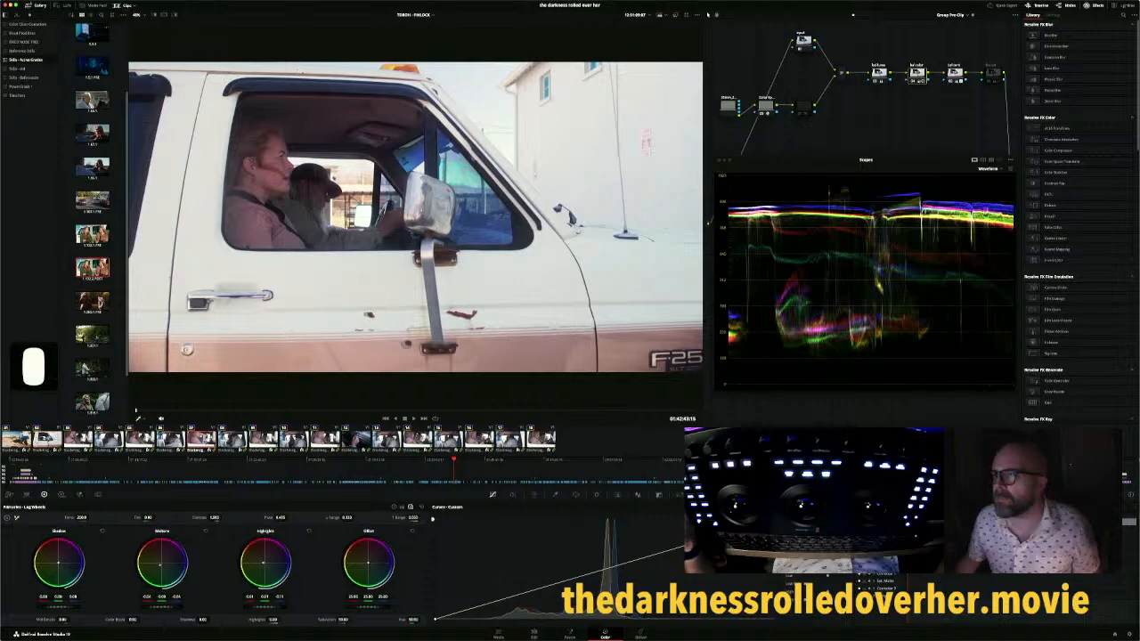
pyautogui.click(202, 439)
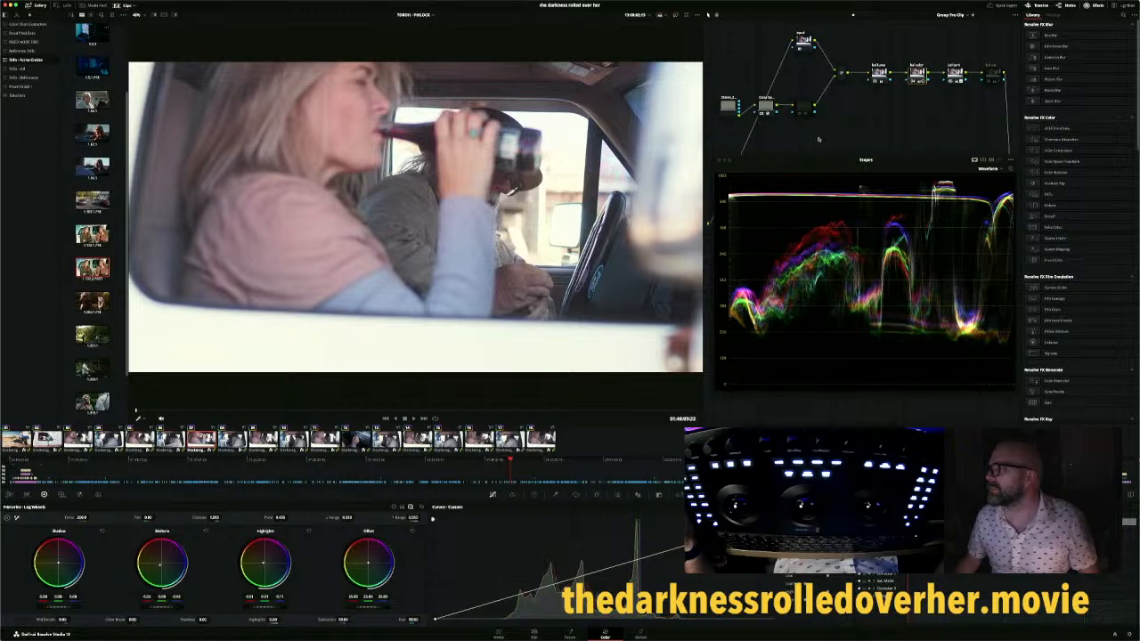
pyautogui.click(956, 74)
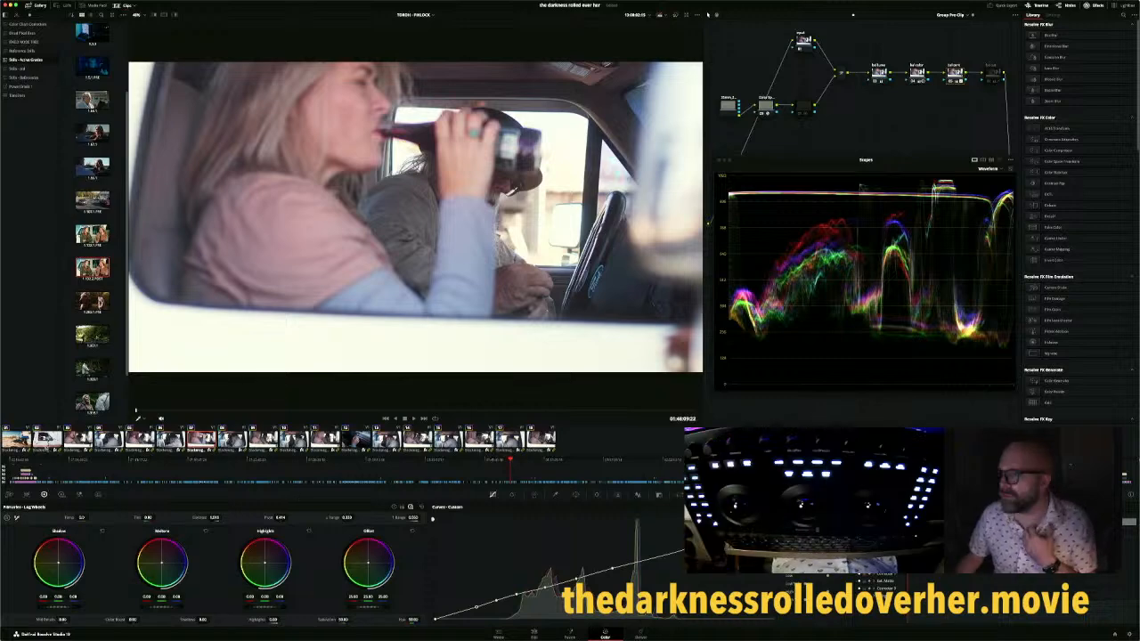
pyautogui.click(46, 446)
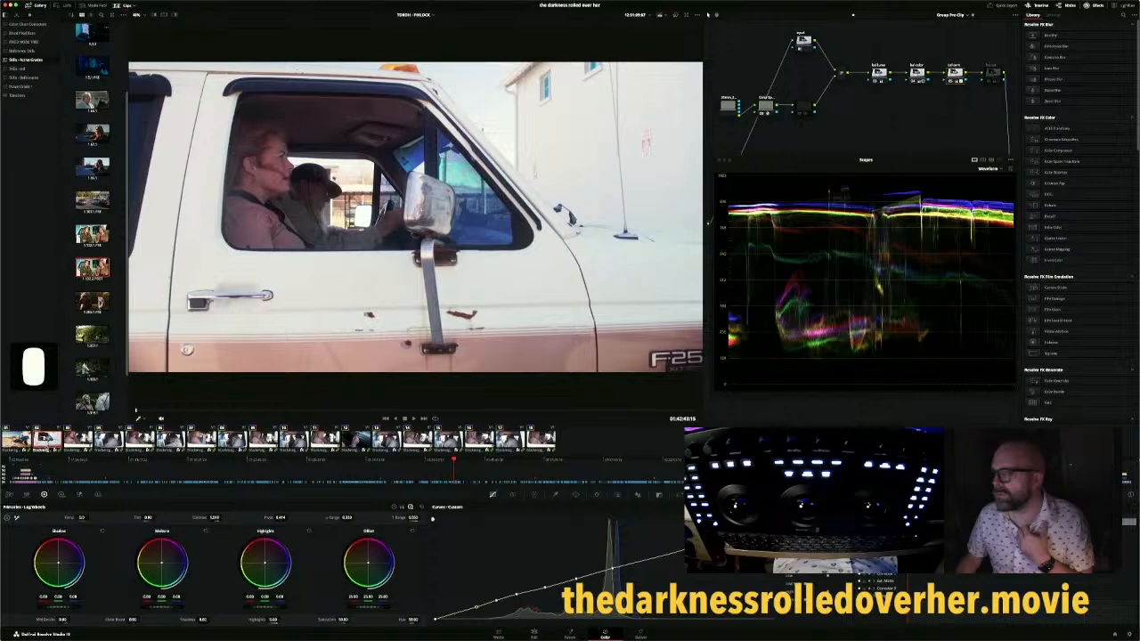
pyautogui.click(18, 446)
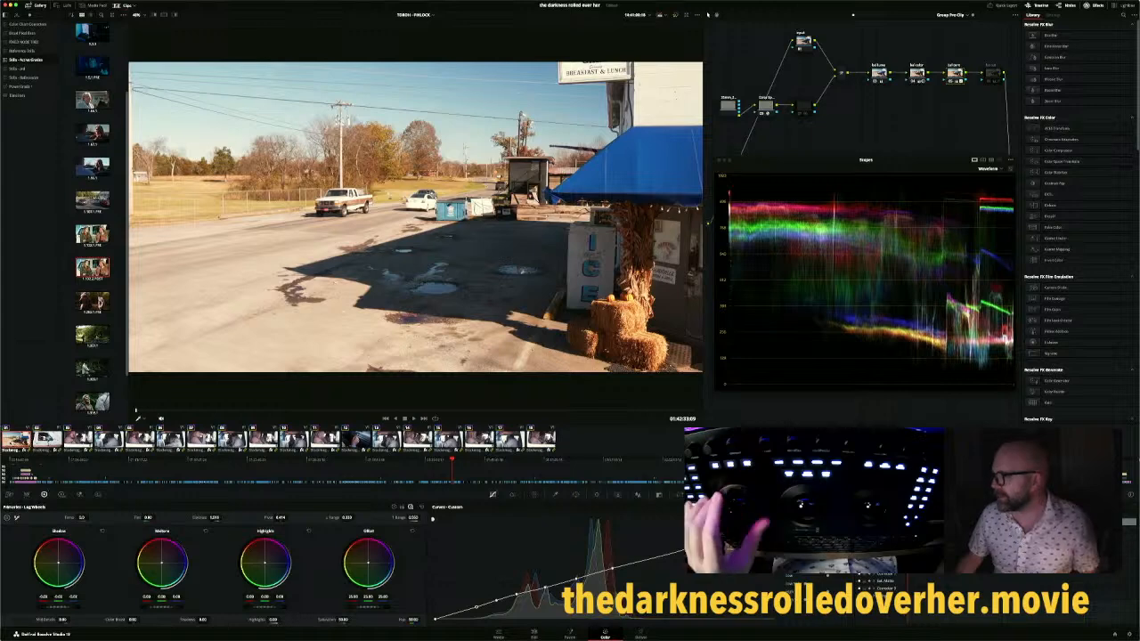
pyautogui.click(49, 442)
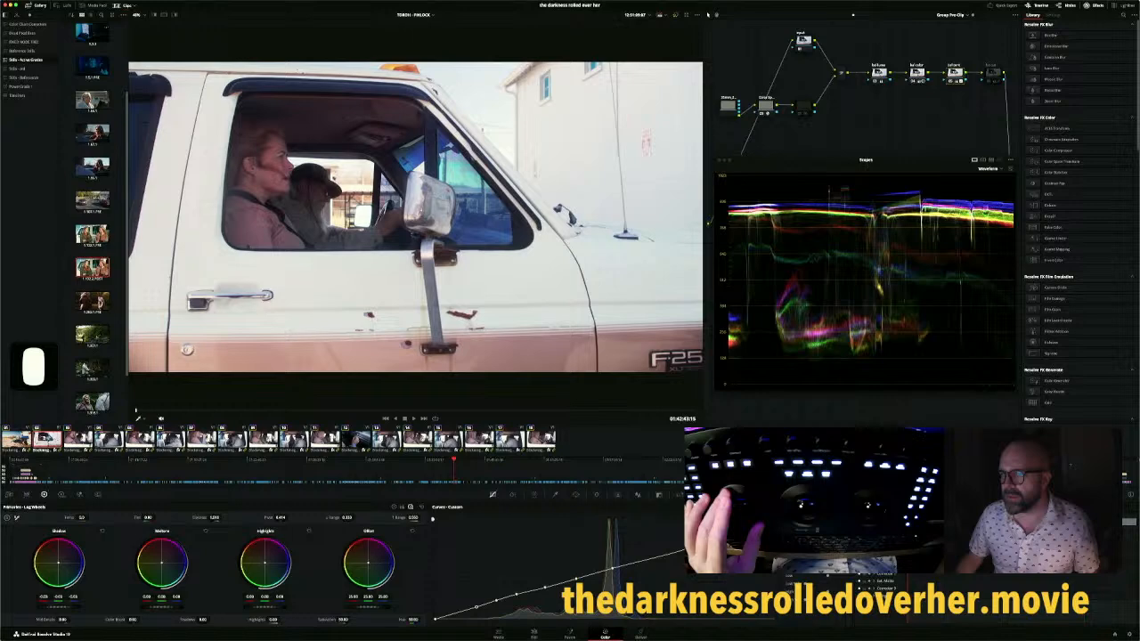
pyautogui.click(204, 442)
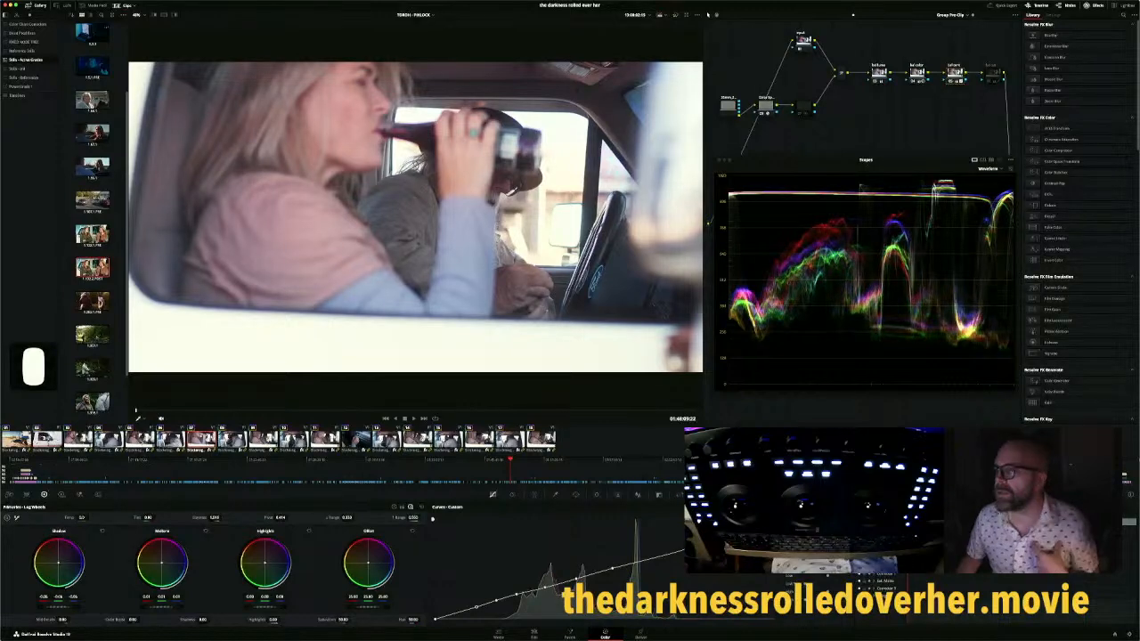
# Toggle the fourth node after the mixer on and off to compare its effect on the thirteenth and seventh clips
pyautogui.click(140, 440)
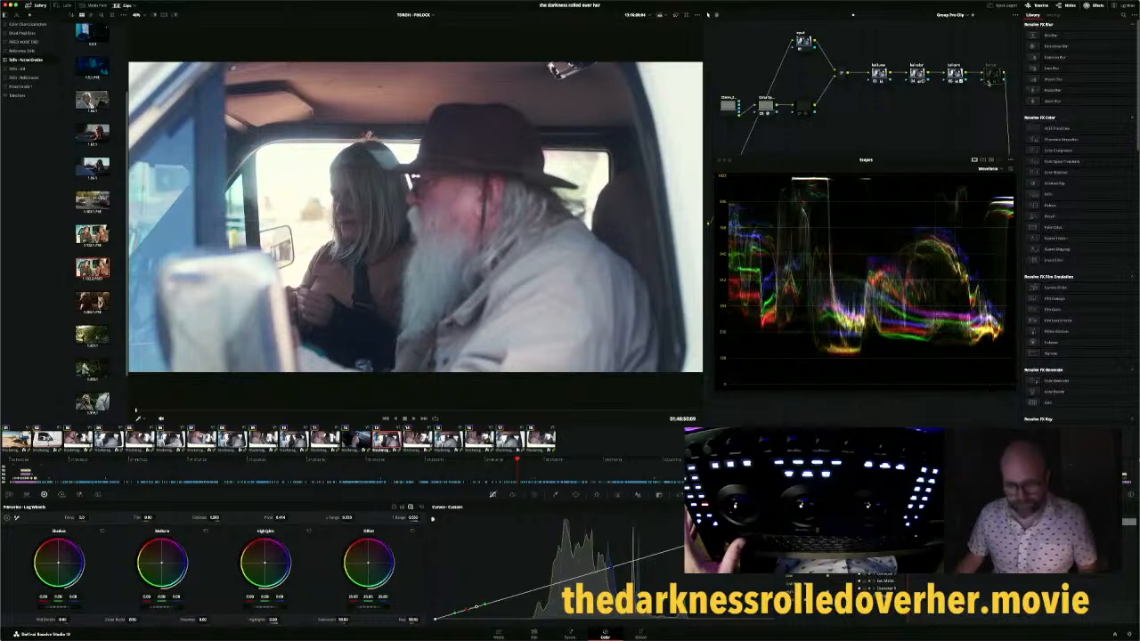
pyautogui.click(988, 82)
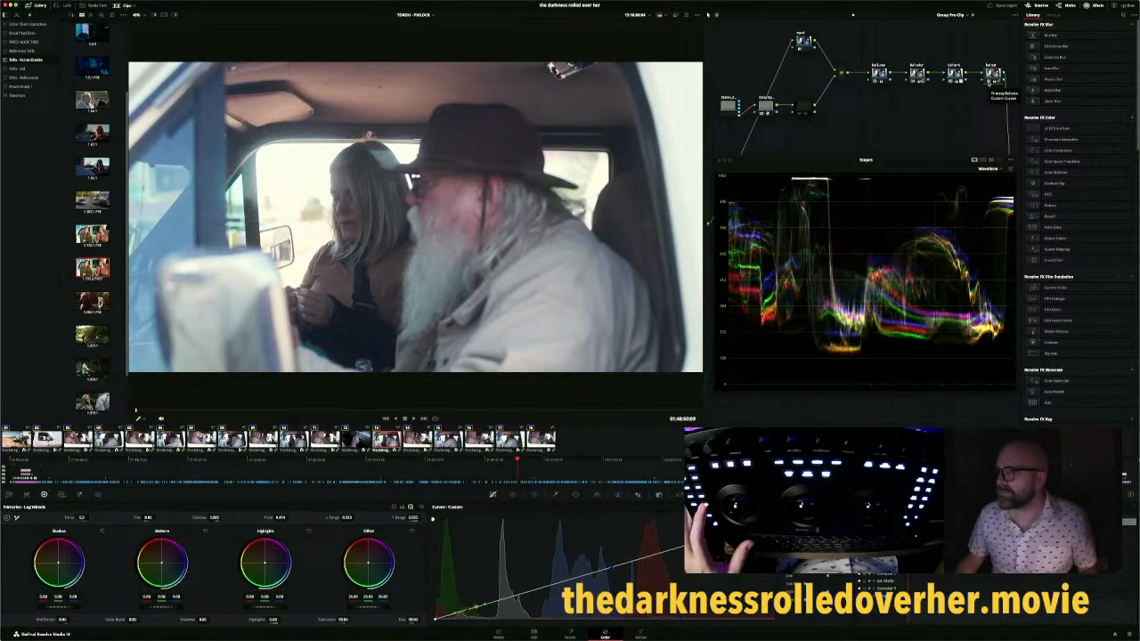
pyautogui.click(989, 83)
pyautogui.click(989, 83)
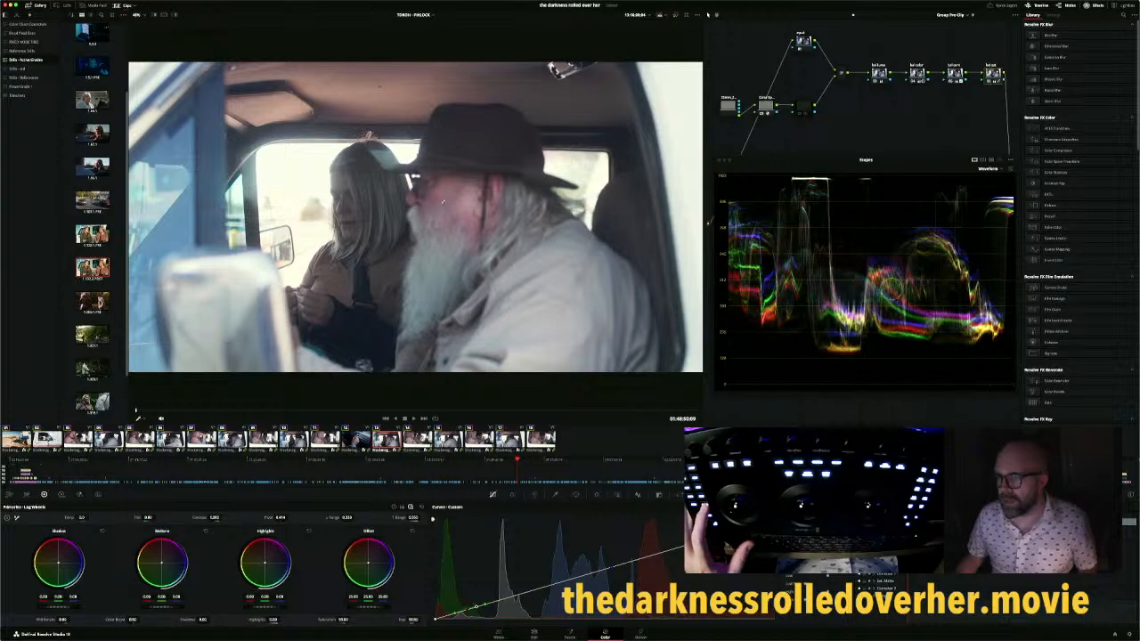
pyautogui.click(201, 442)
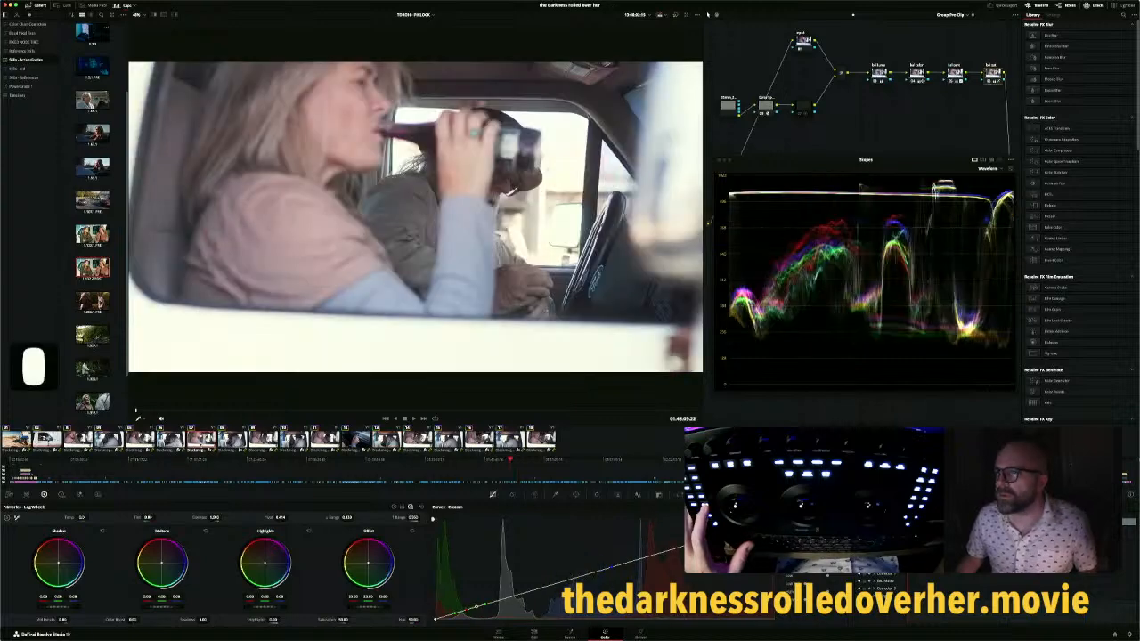
pyautogui.press('super+d')
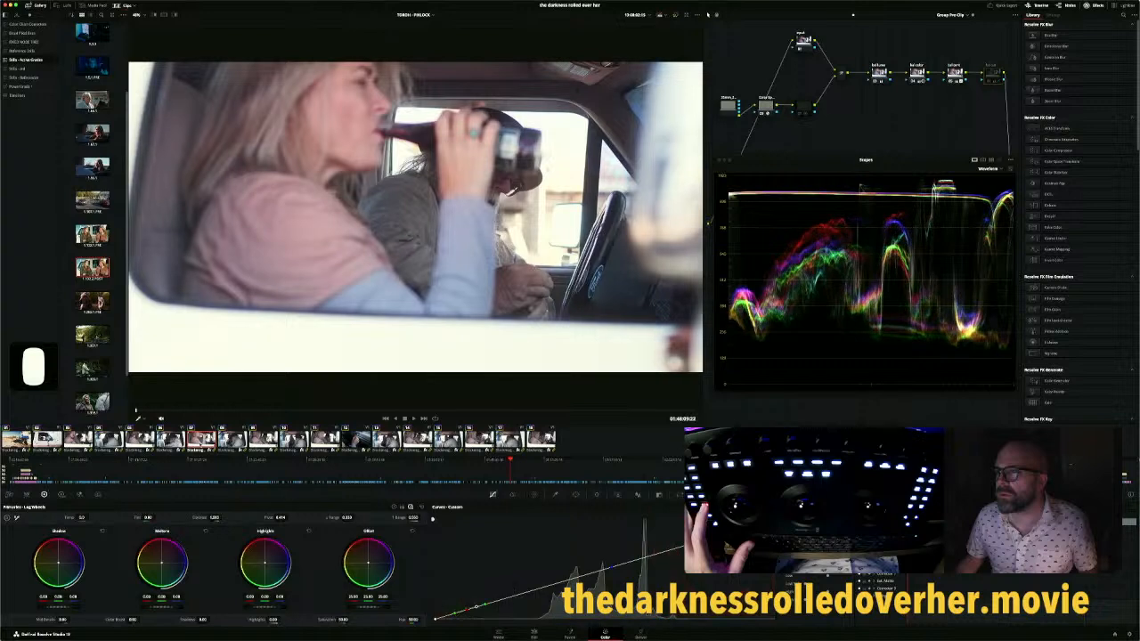
# Enable the fourth node after the mixer and switch the node graph to Group Post-Clip
pyautogui.press('super+d')
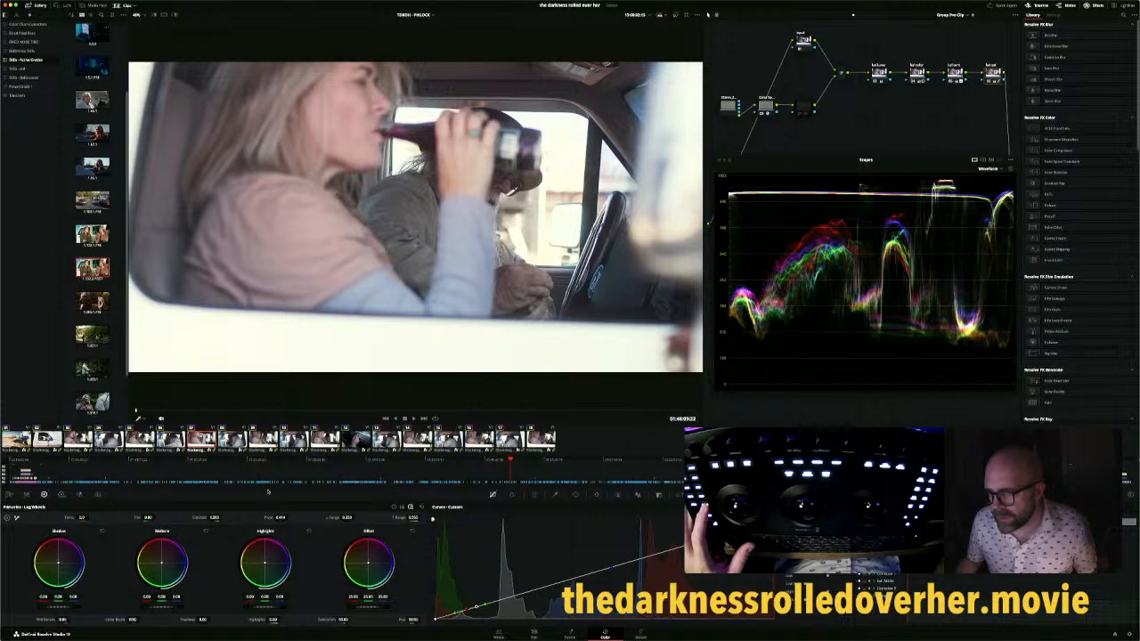
pyautogui.click(394, 507)
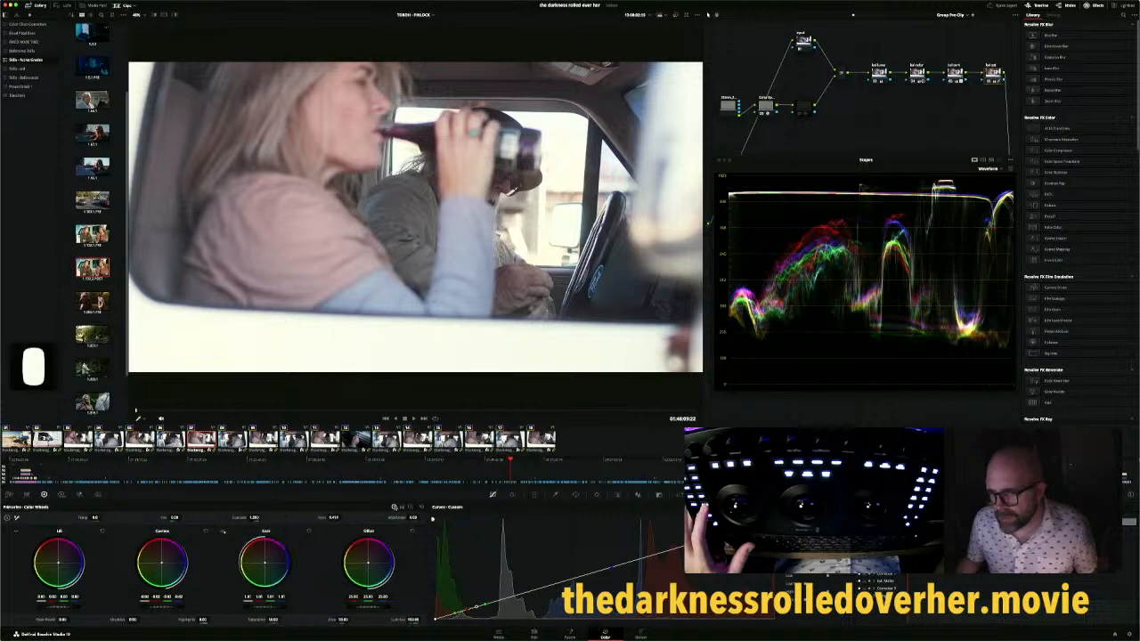
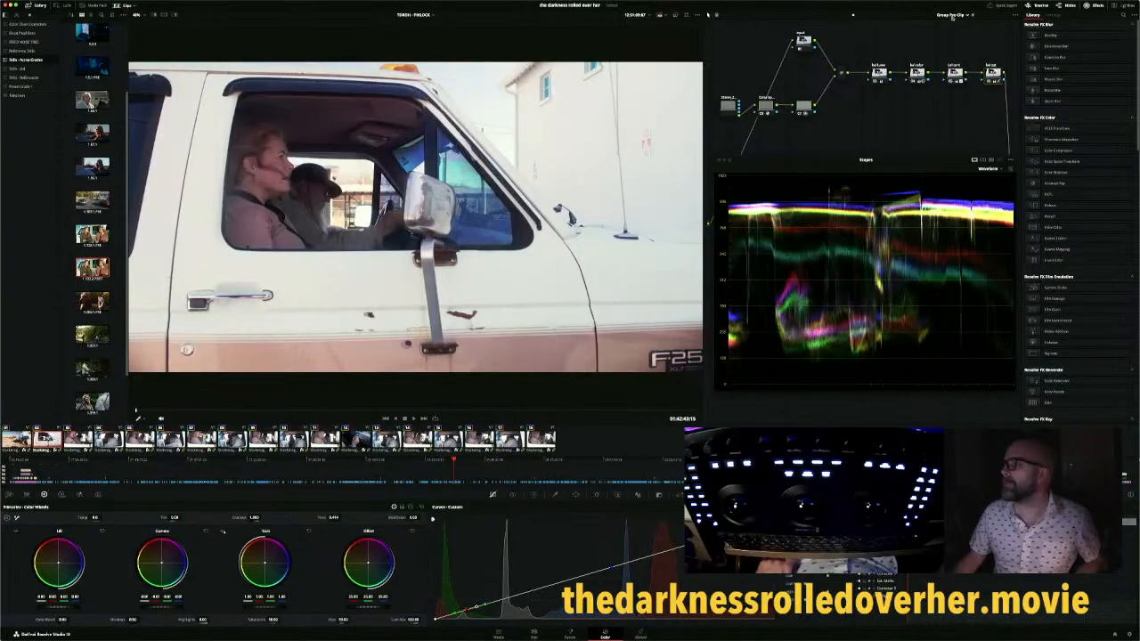
pyautogui.click(952, 17)
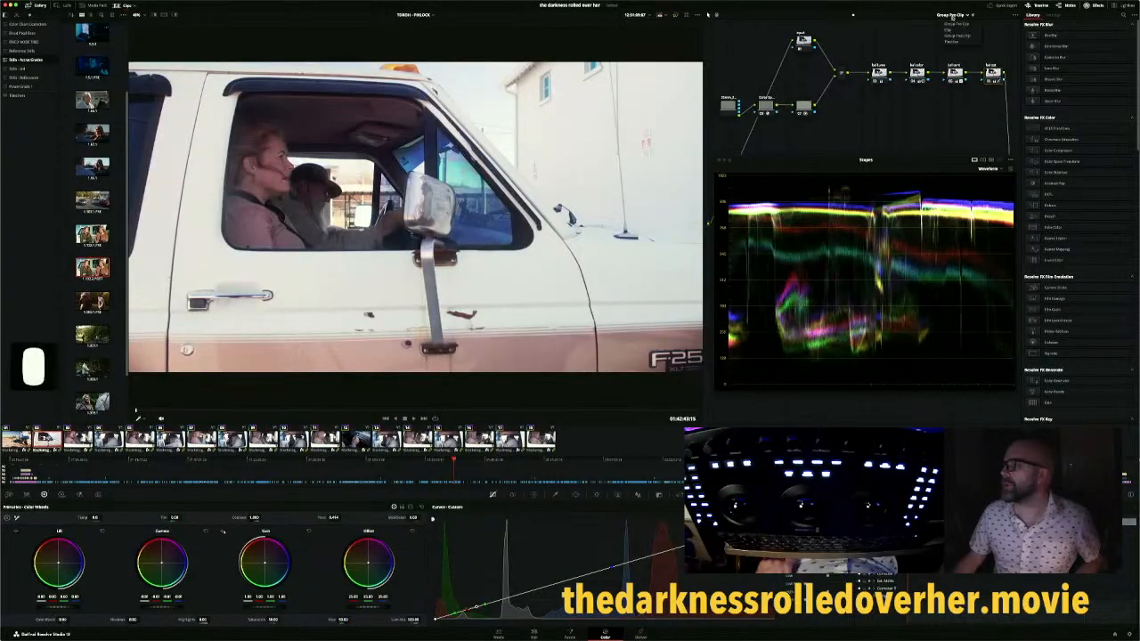
pyautogui.click(956, 35)
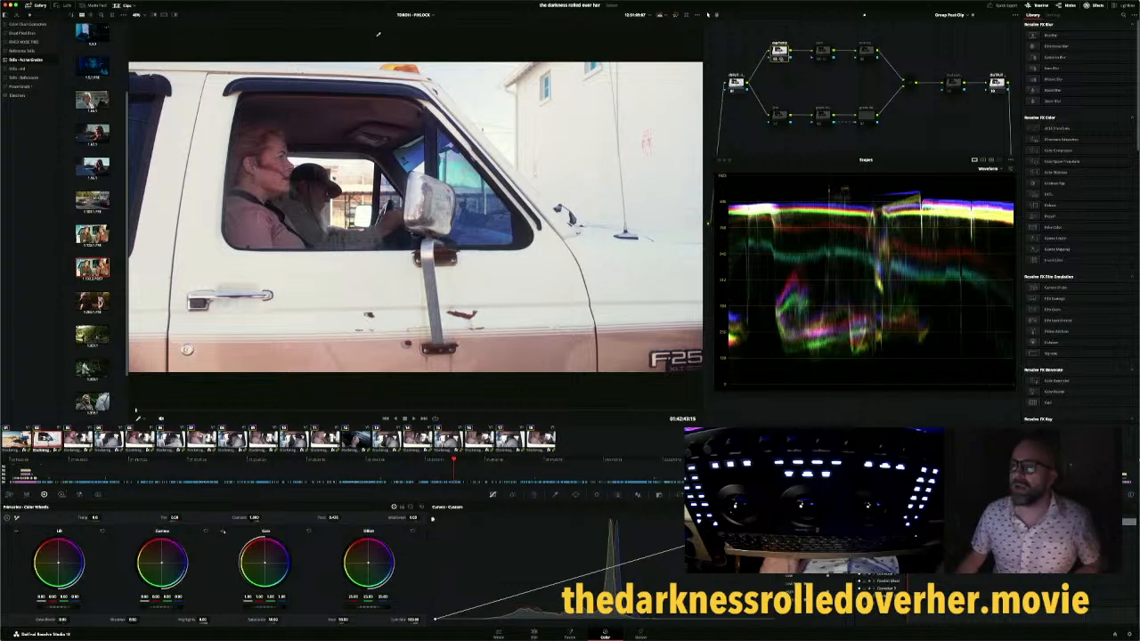
# Show all clips and enable the disabled nodes in the Timeline node graph, including the Halation node
pyautogui.click(127, 6)
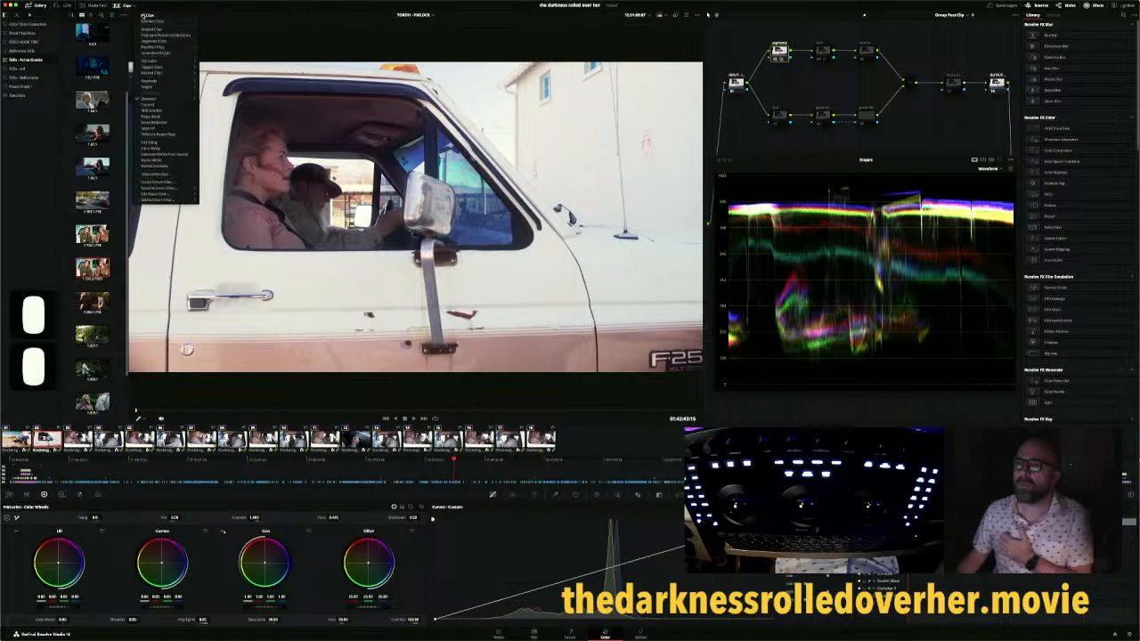
pyautogui.click(146, 15)
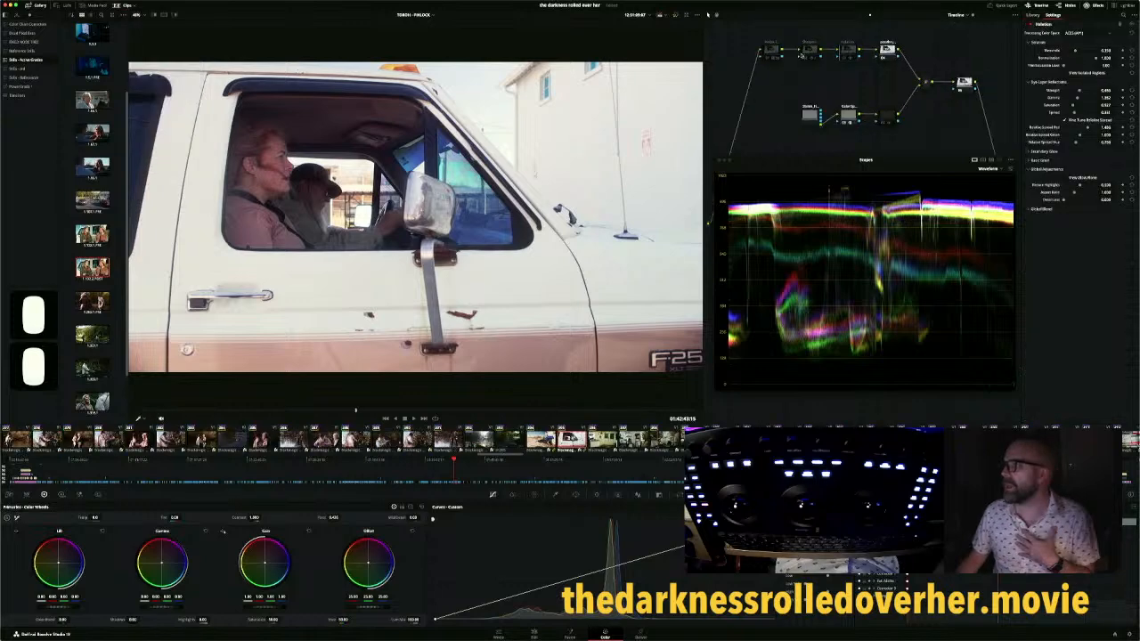
pyautogui.click(802, 57)
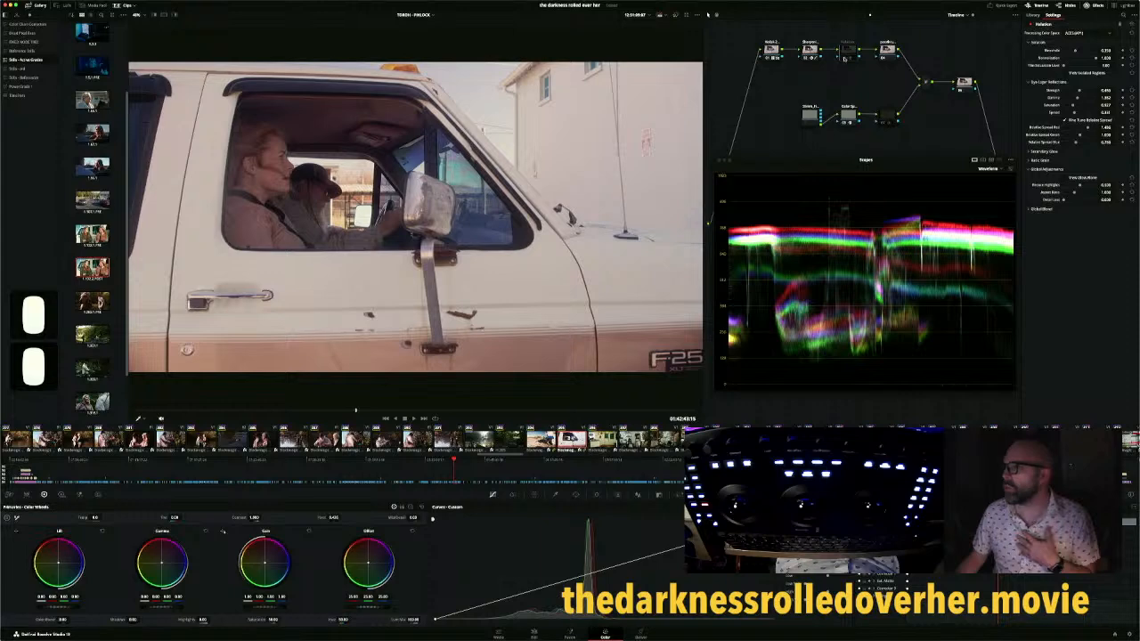
pyautogui.click(844, 55)
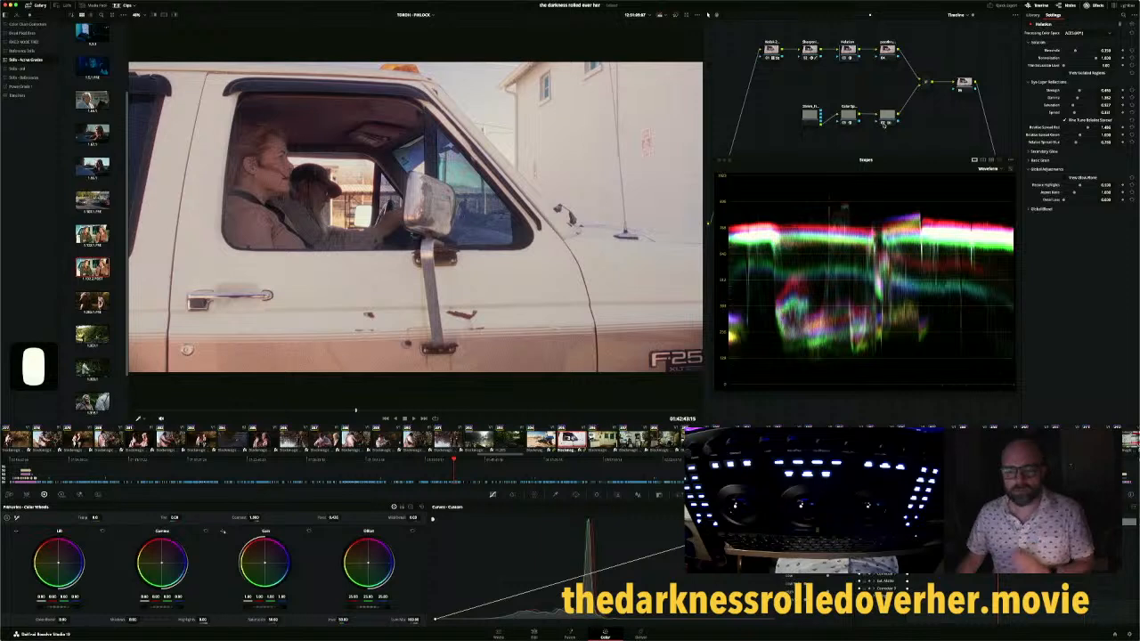
# Examine the HDR wheels on the first upper-branch node of the Group Post-Clip graph and toggle the node to compare its effect
pyautogui.click(956, 14)
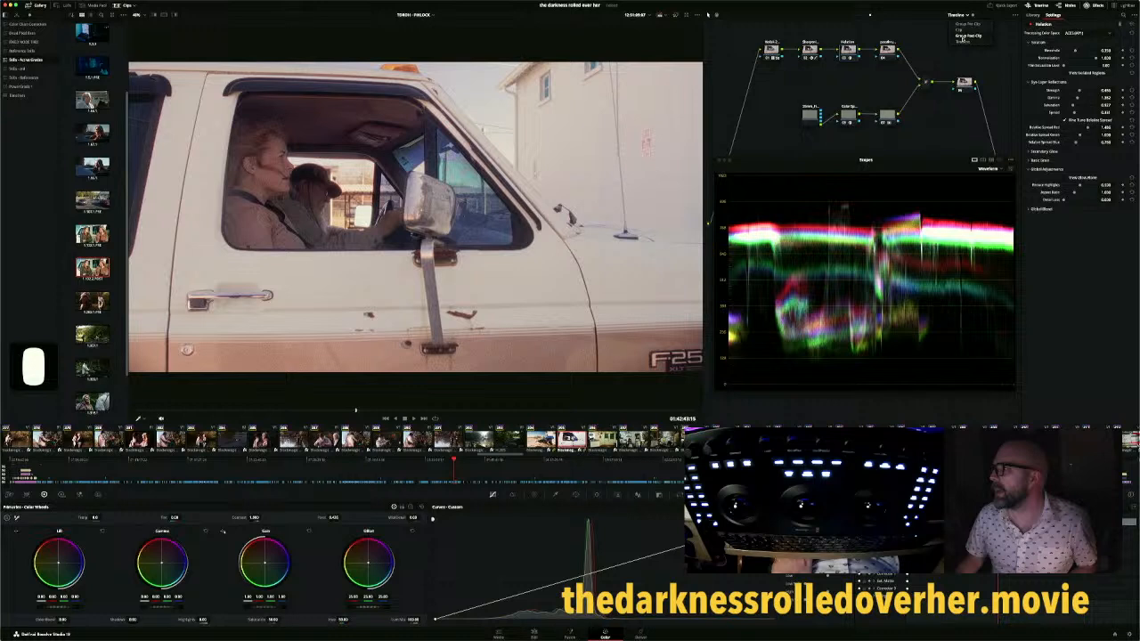
pyautogui.click(963, 36)
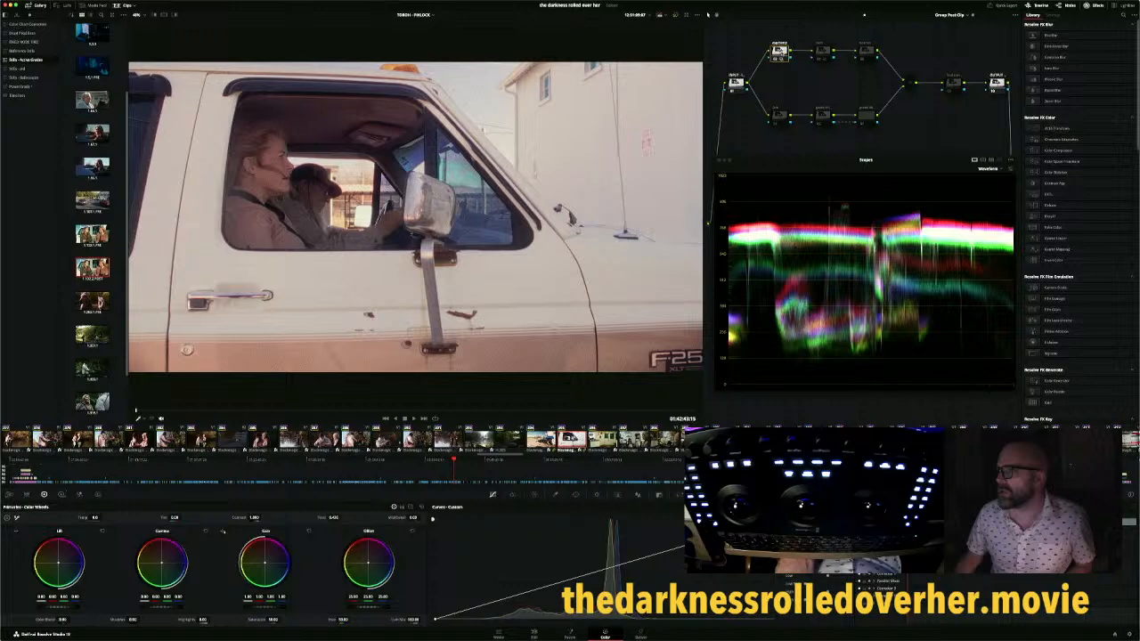
pyautogui.click(62, 495)
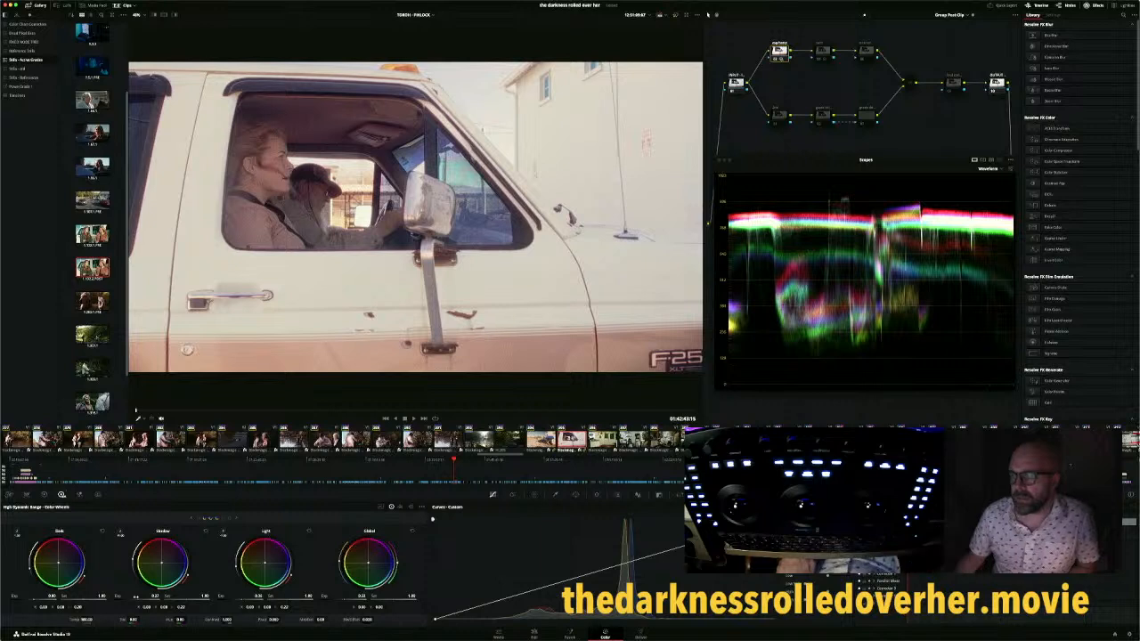
pyautogui.click(237, 519)
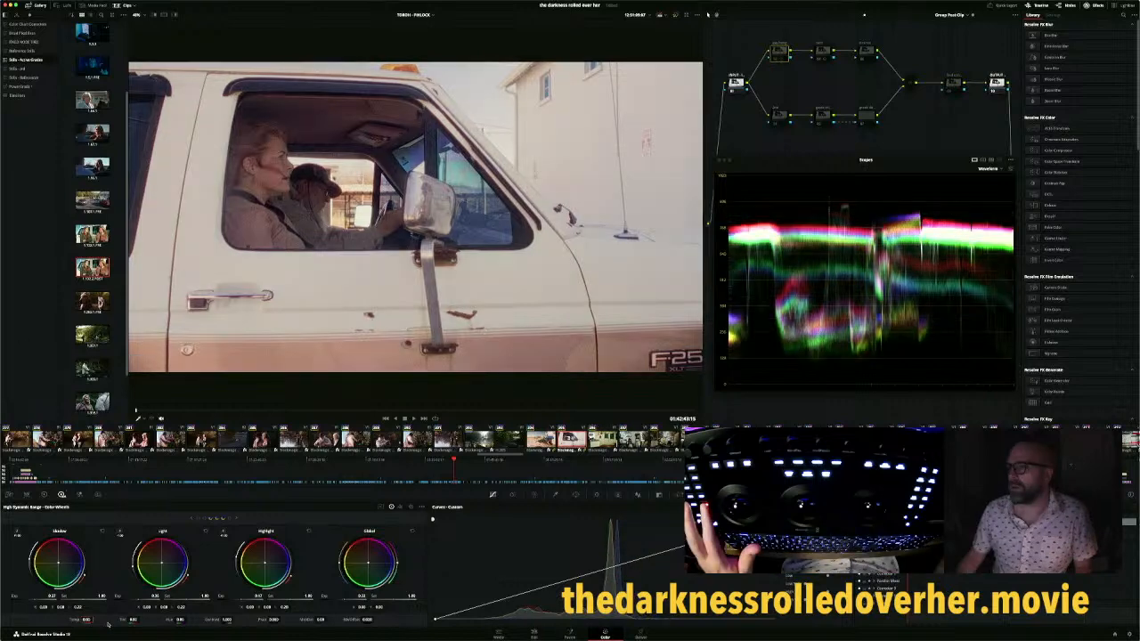
pyautogui.press('super+d')
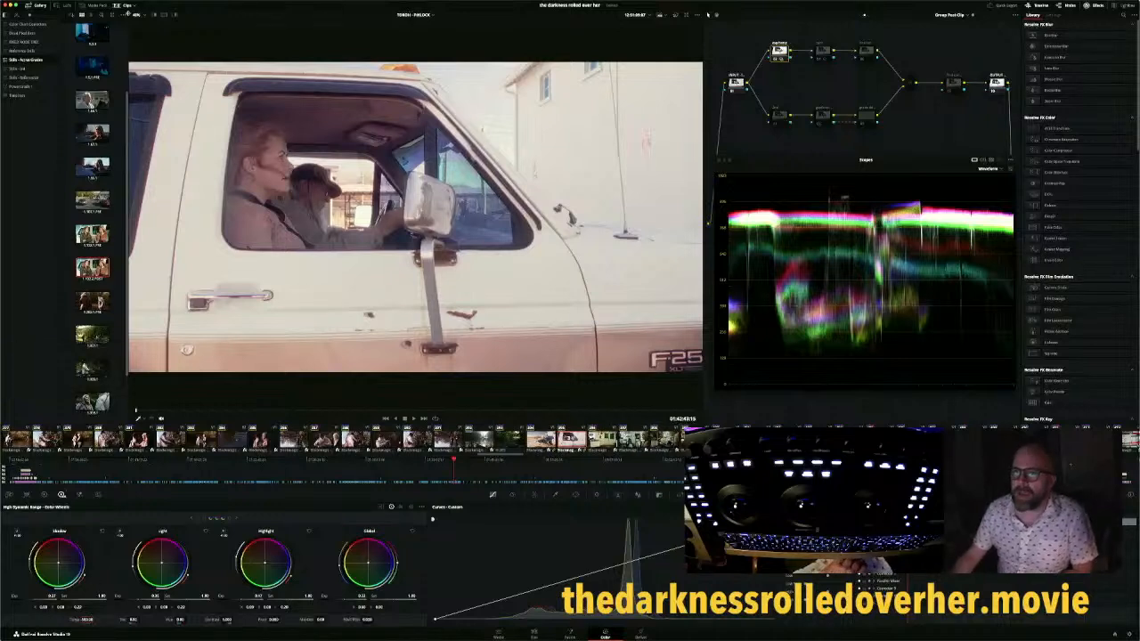
# Filter the clips to the current group only
pyautogui.click(128, 5)
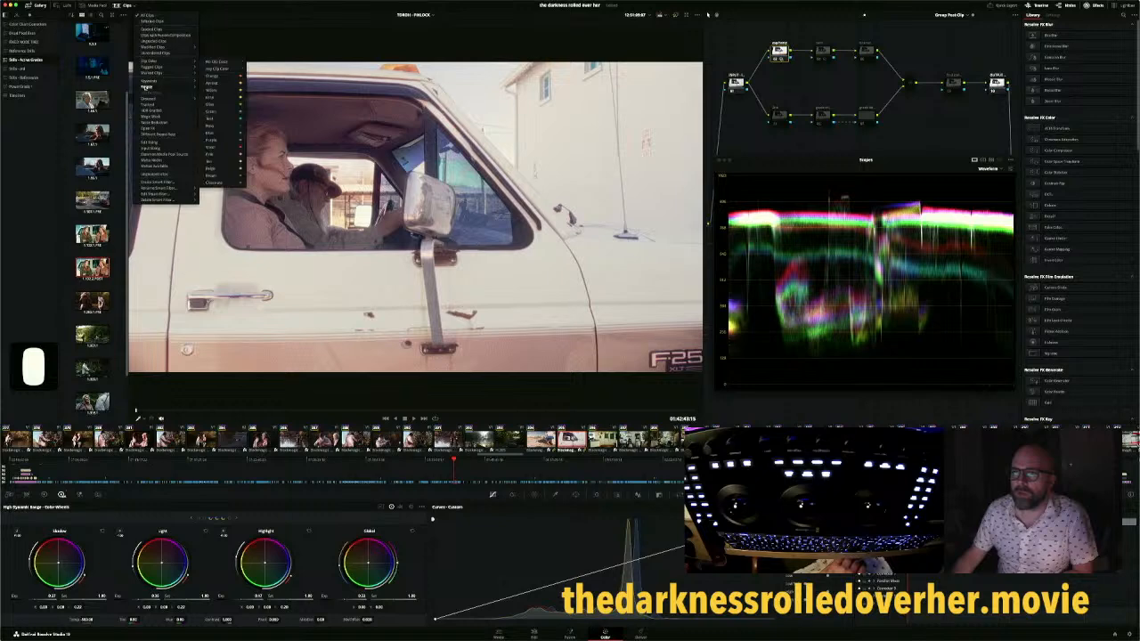
pyautogui.moveTo(148, 98)
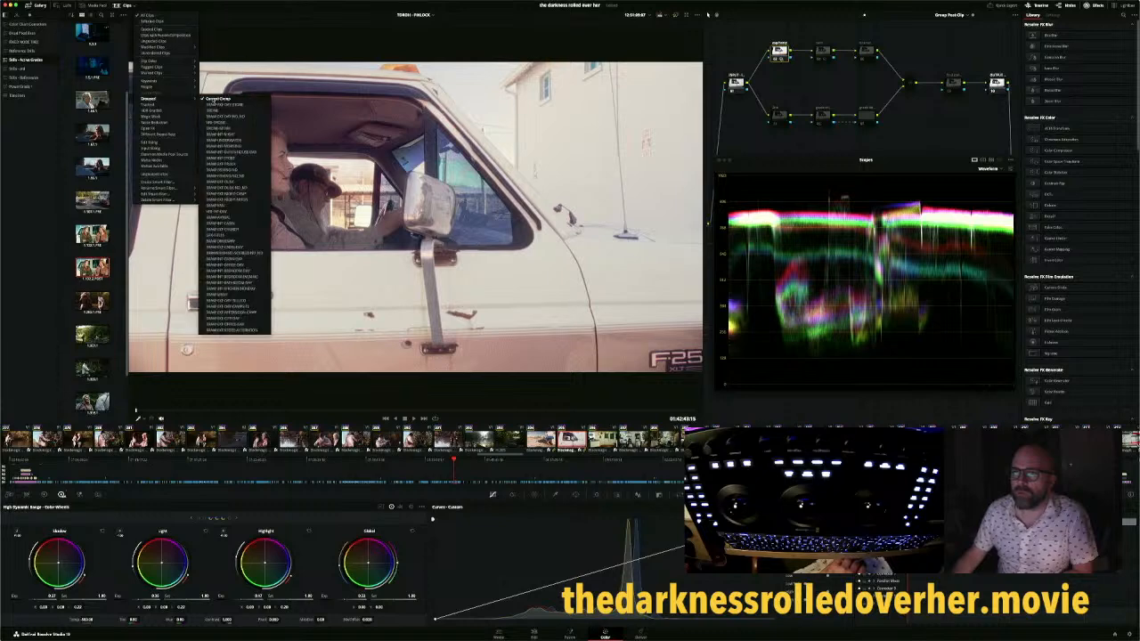
pyautogui.click(215, 100)
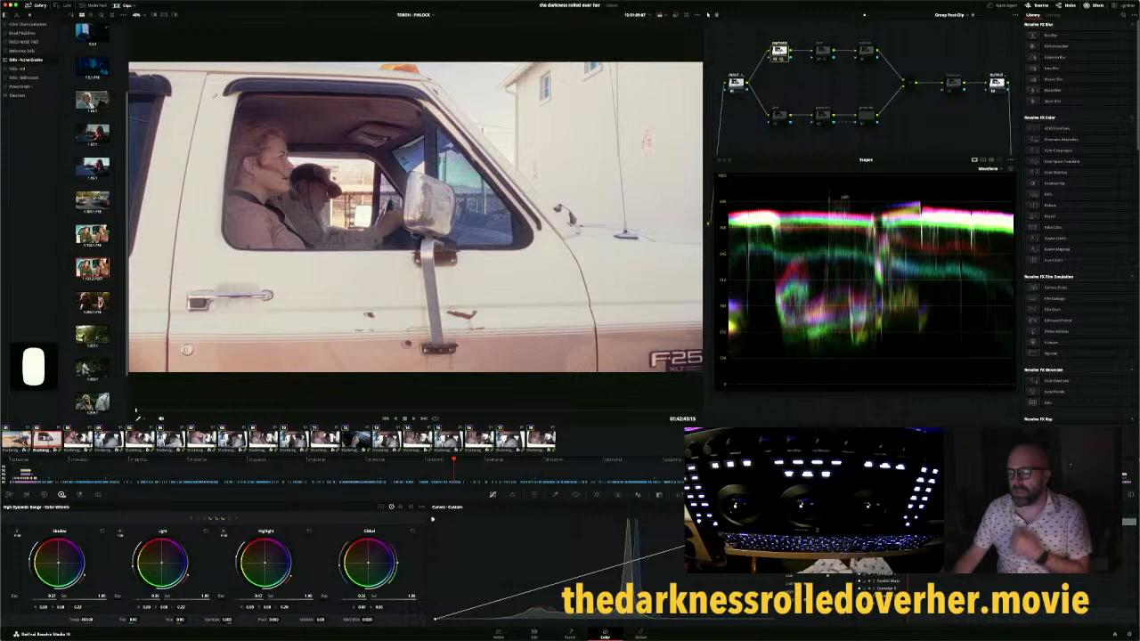
# Compare the look across the group's truck interior clips from the third to the ninth, returning to the seventh
pyautogui.press('Down')
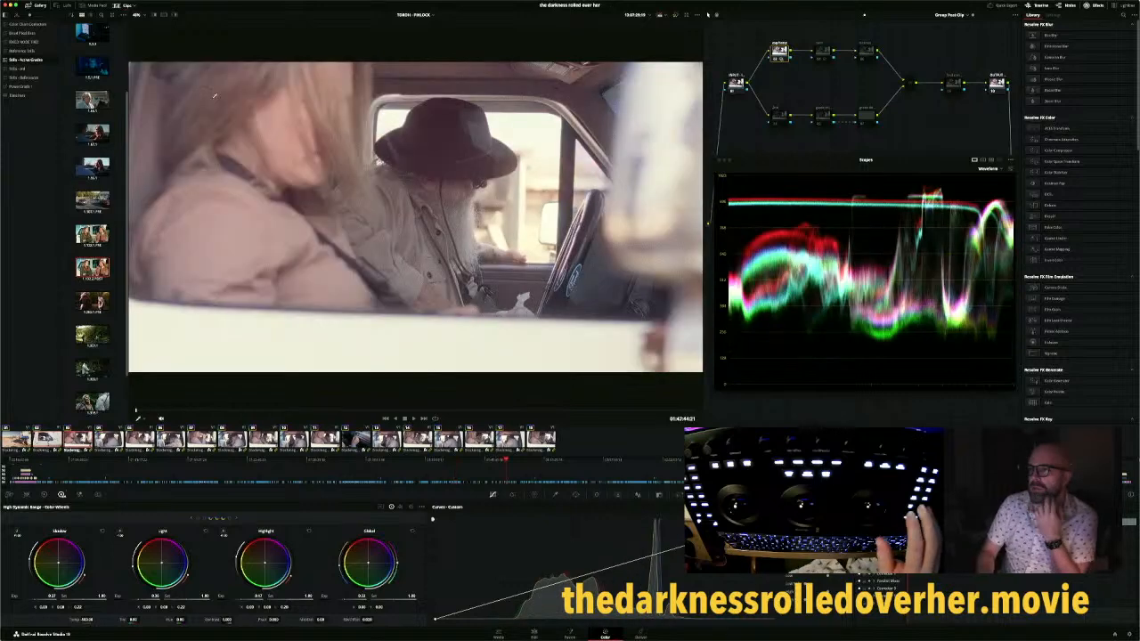
pyautogui.press('Down')
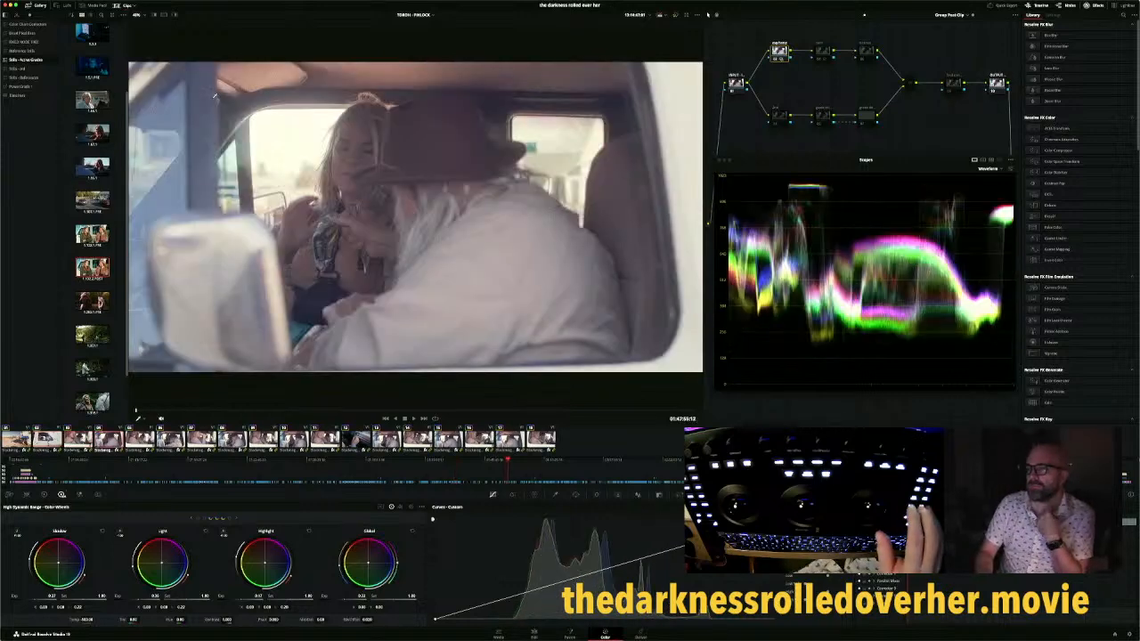
pyautogui.press('Down')
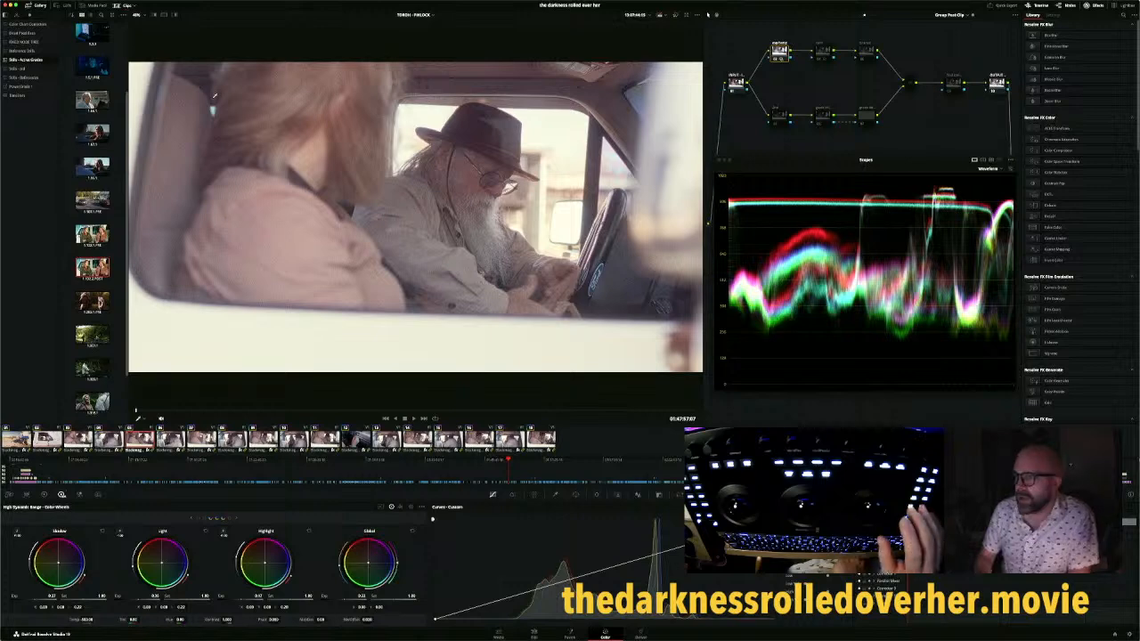
pyautogui.press('Down')
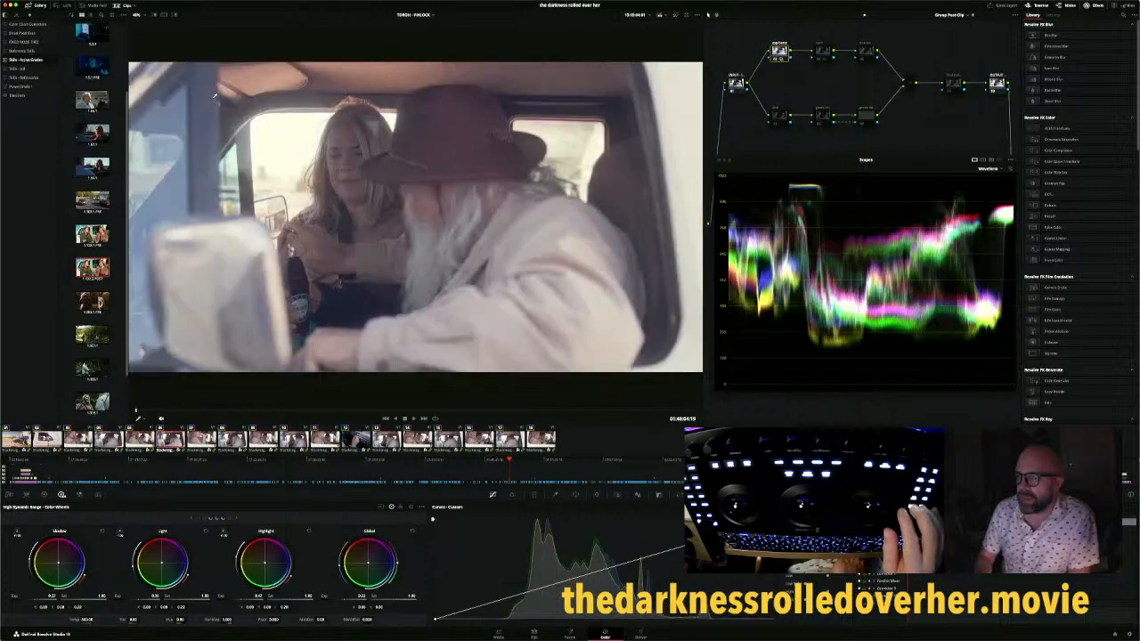
pyautogui.press('Down')
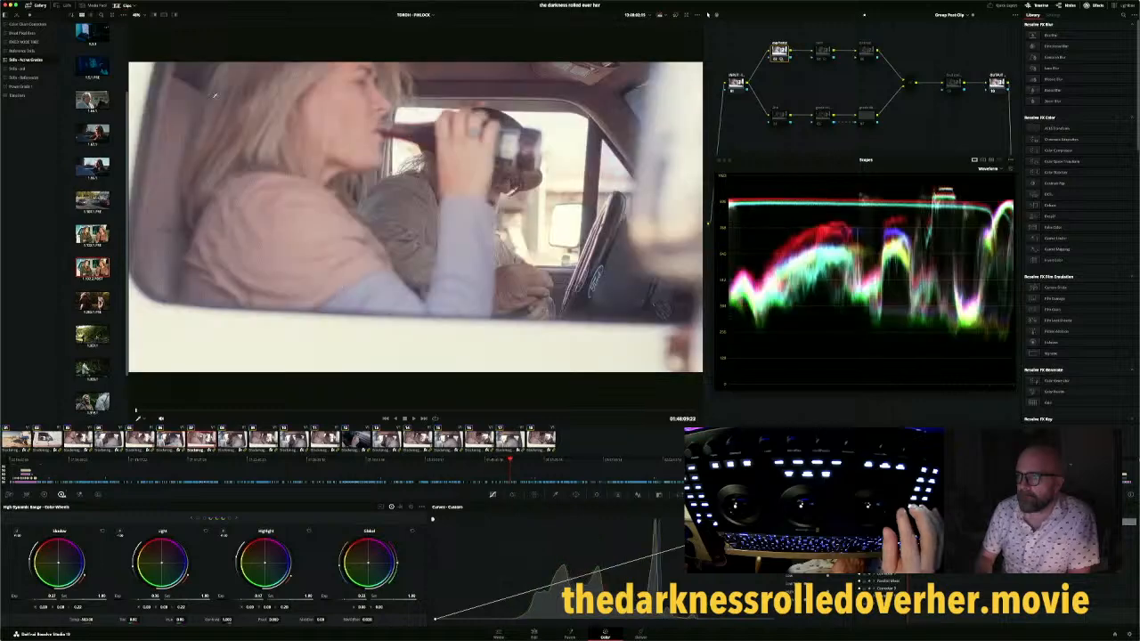
pyautogui.press('Down')
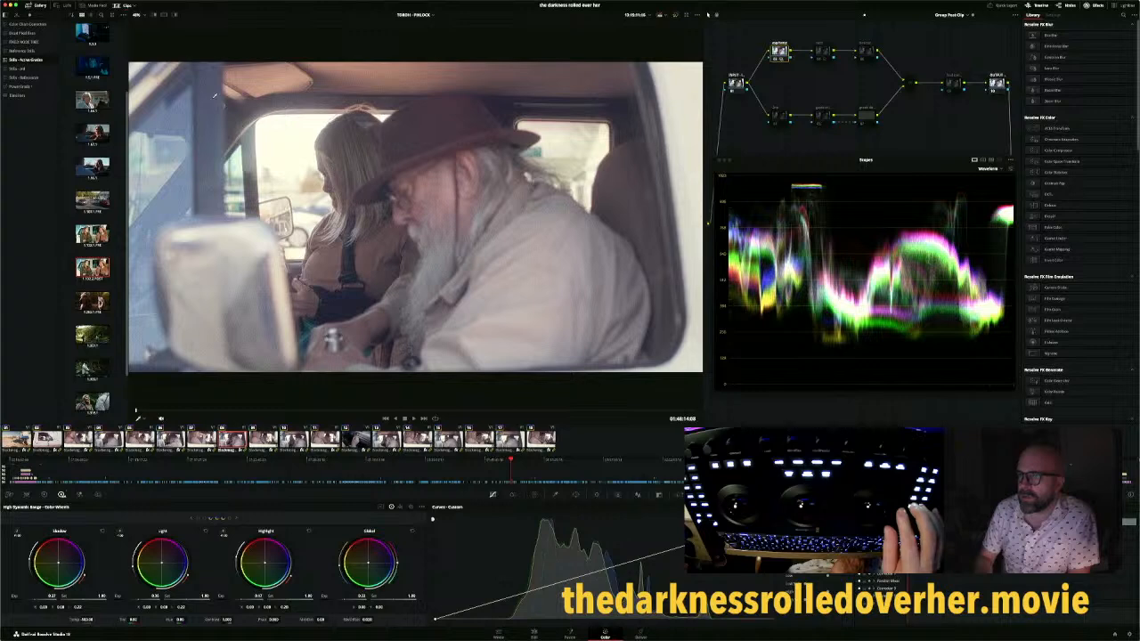
pyautogui.press('Down')
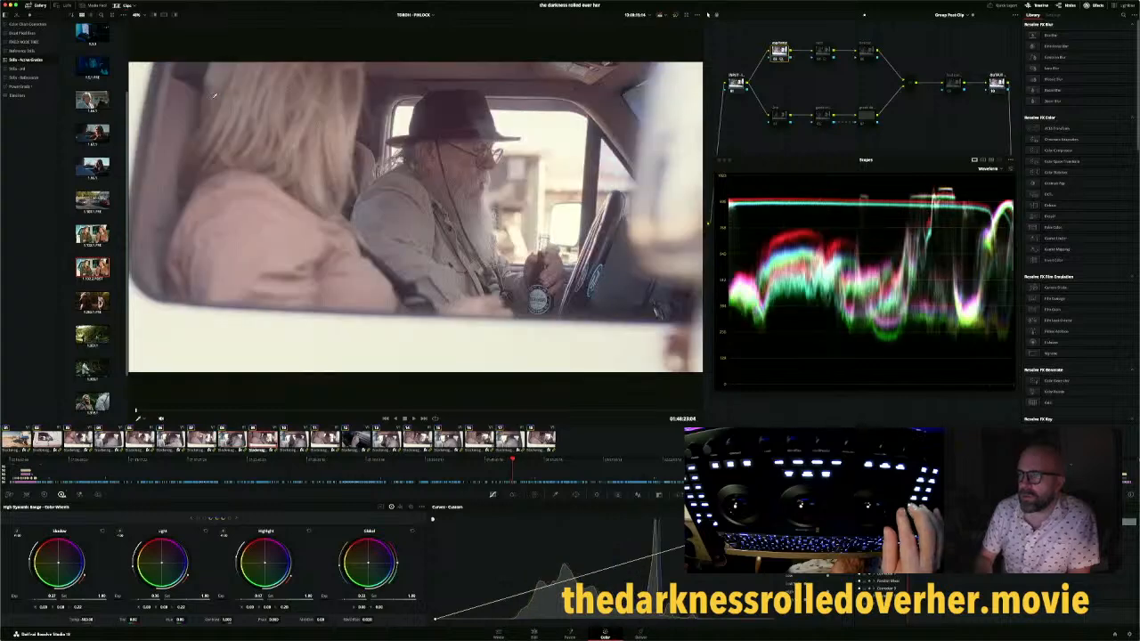
pyautogui.press('Up')
pyautogui.press('Up')
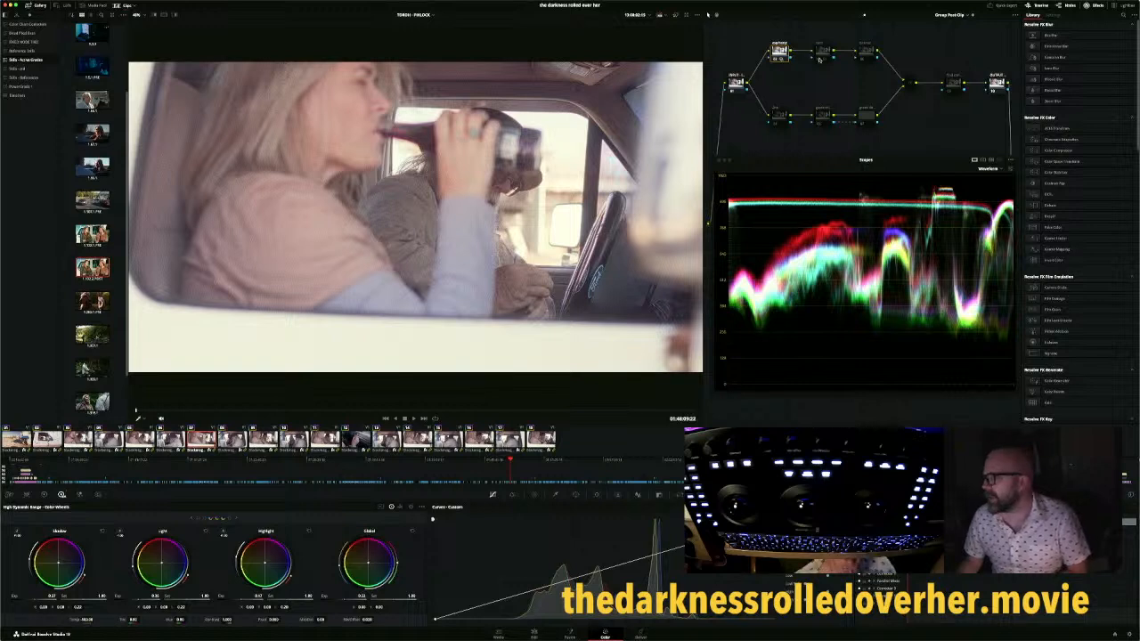
# Enable the second node in the upper branch of the Group Post-Clip graph and check the sixth and fifth clips
pyautogui.click(820, 59)
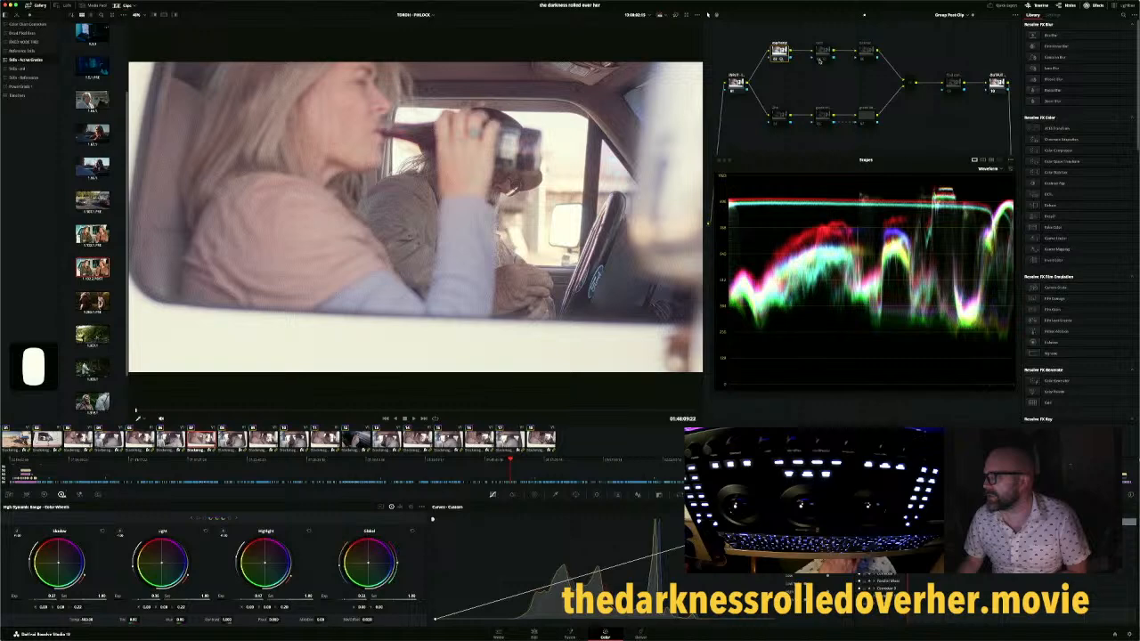
pyautogui.click(819, 59)
pyautogui.press('Up')
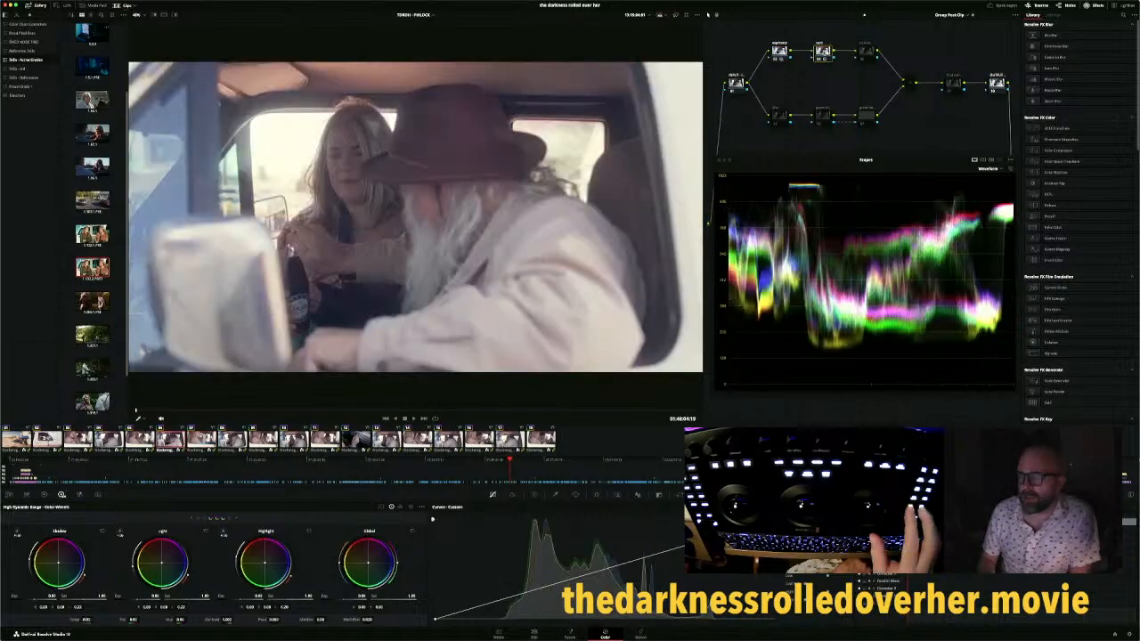
pyautogui.press('Up')
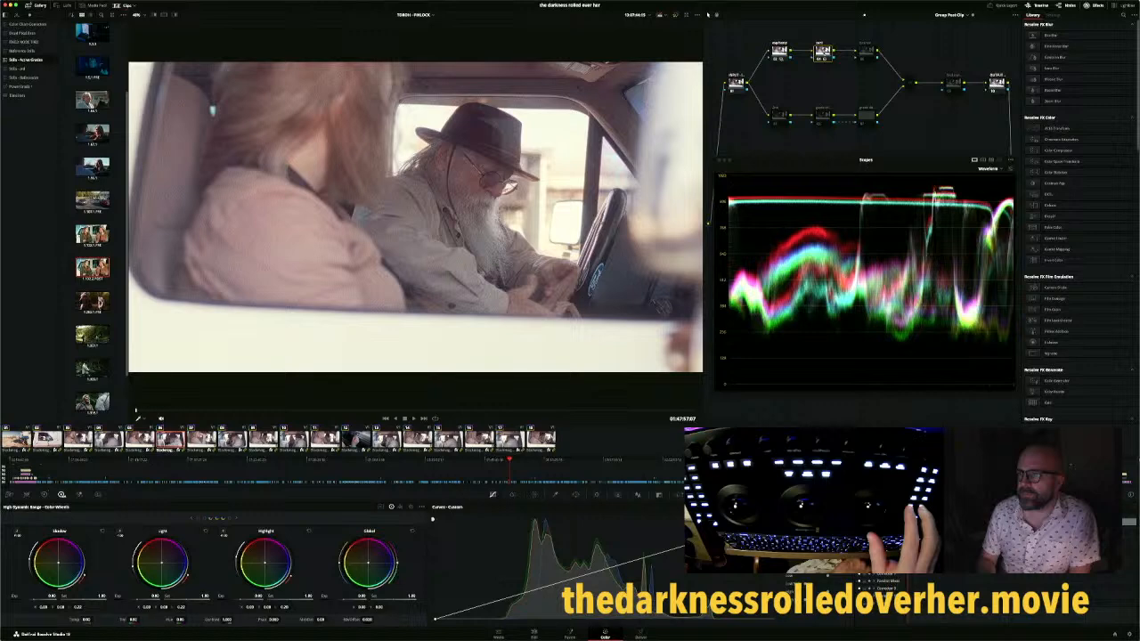
# Try a raw color temperature of 5200 on the third clip and compare it with the fourth clip
pyautogui.write('5200')
pyautogui.press('Return')
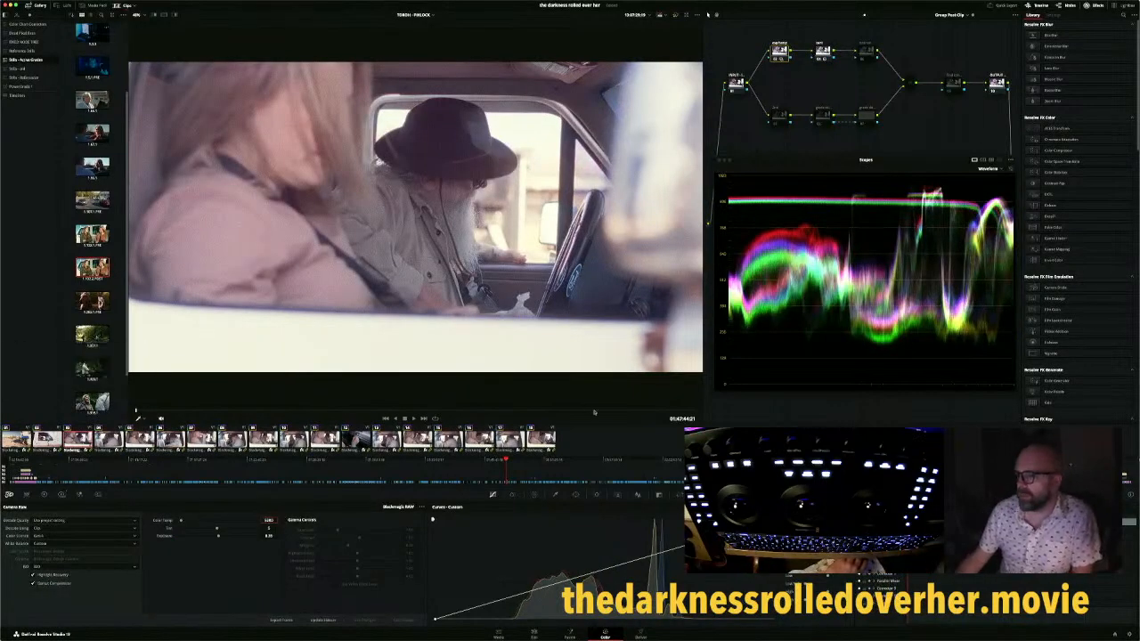
pyautogui.click(595, 412)
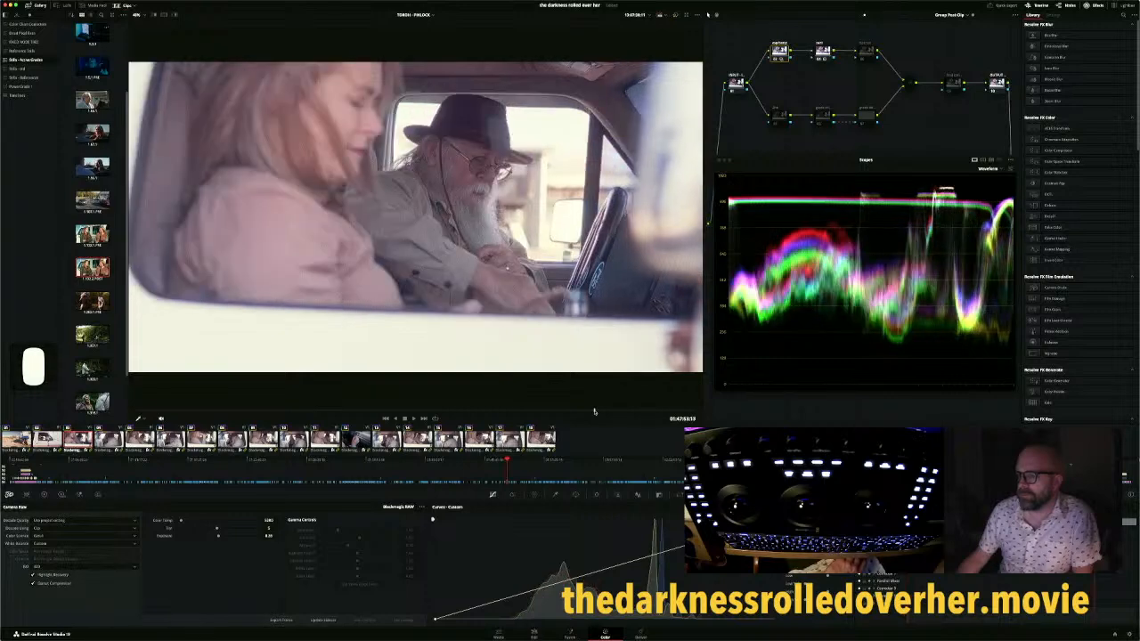
pyautogui.press('Down')
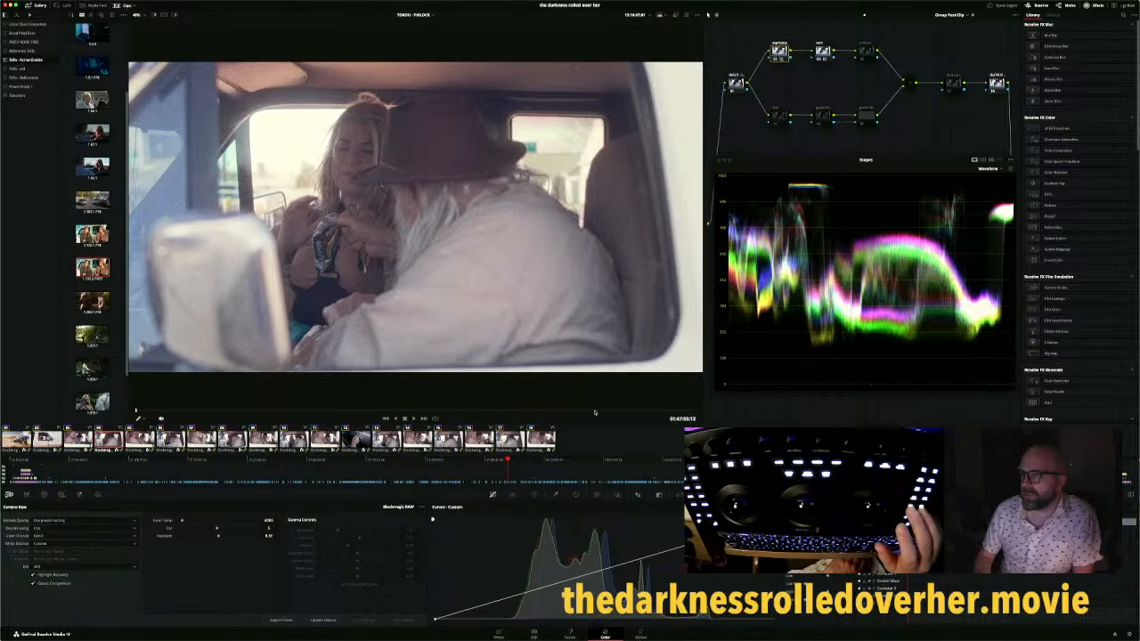
pyautogui.press('Up')
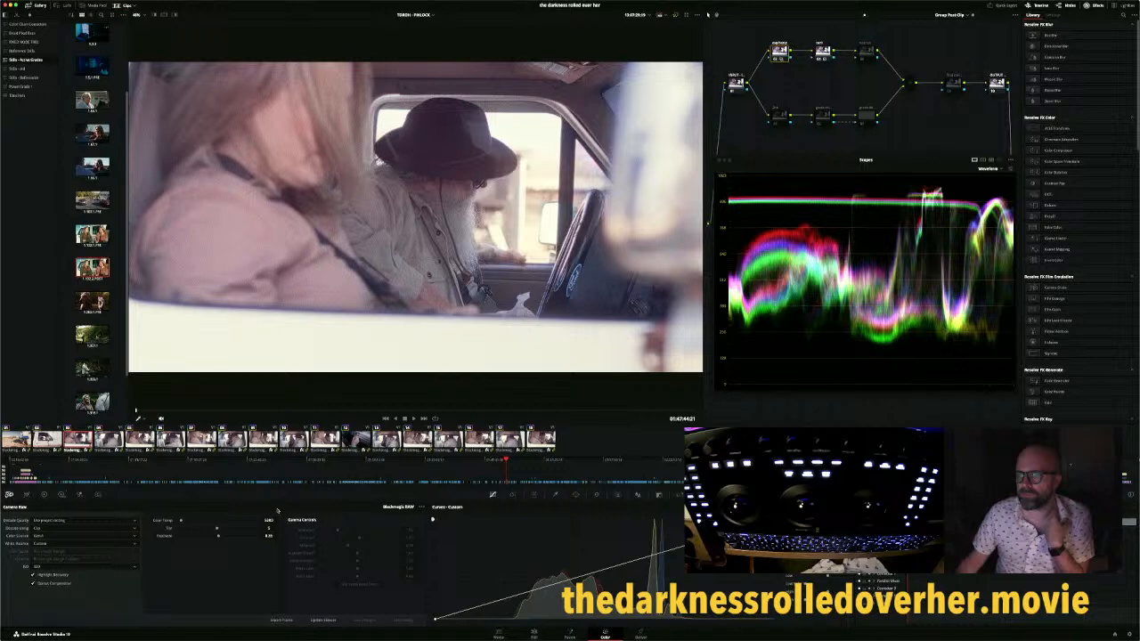
# Set the third clip's raw color temperature to 6000 and compare the image with the grades bypassed
pyautogui.click(268, 520)
pyautogui.write('6000')
pyautogui.press('Return')
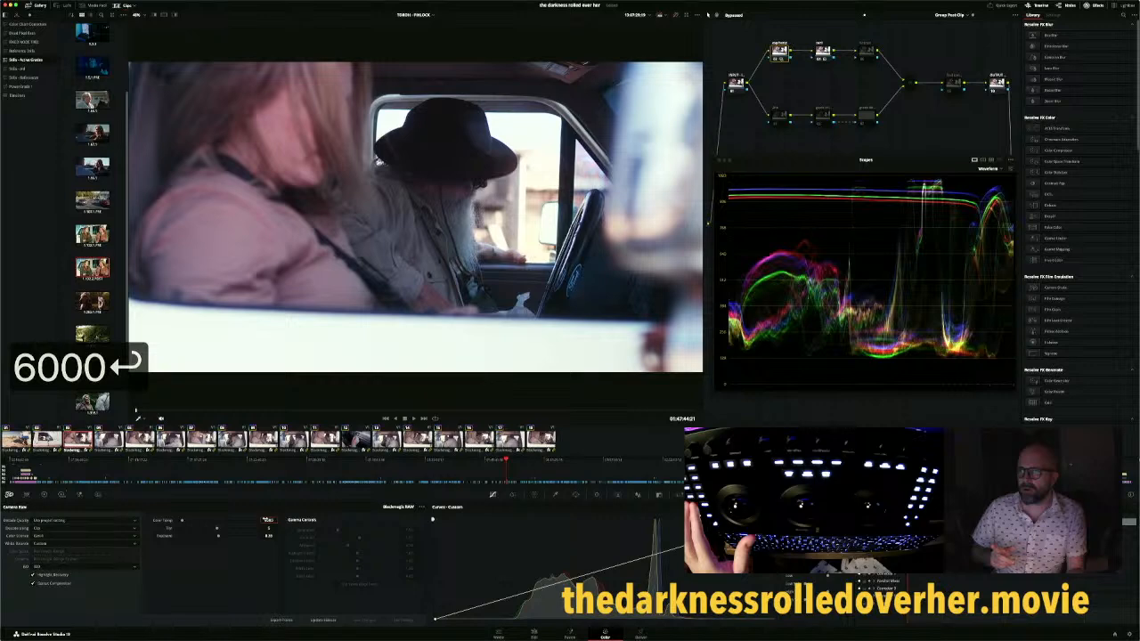
pyautogui.hotkey('shift', 'd')
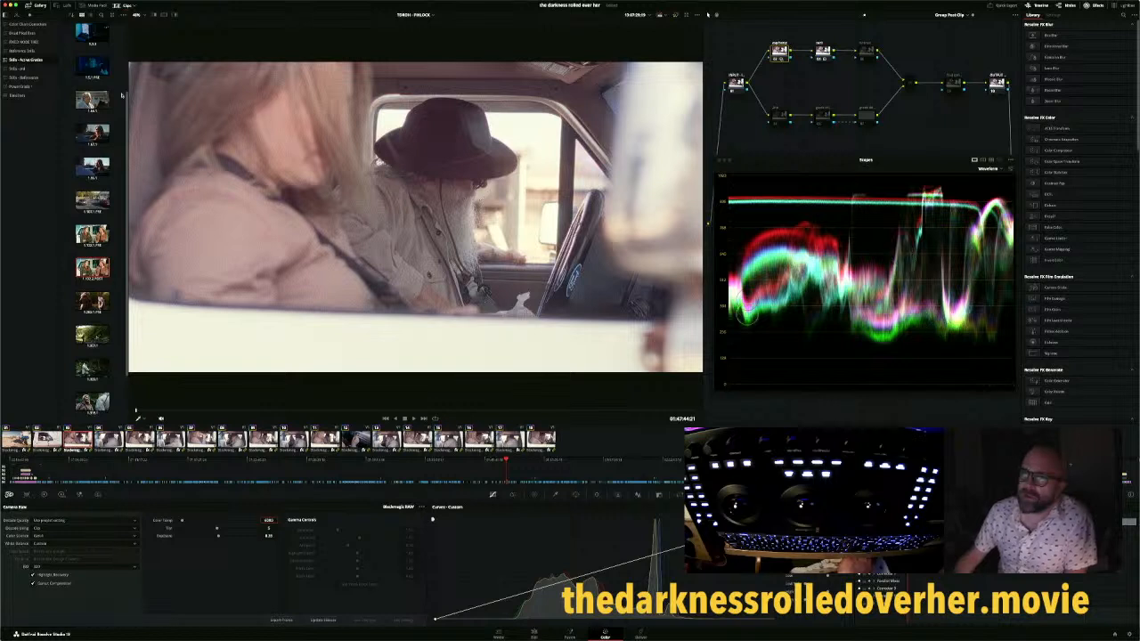
# Show all clips and set the selected Timeline-level node's key value to 0.8, trying 0.5, 0.65 and 1 as alternatives
pyautogui.click(136, 10)
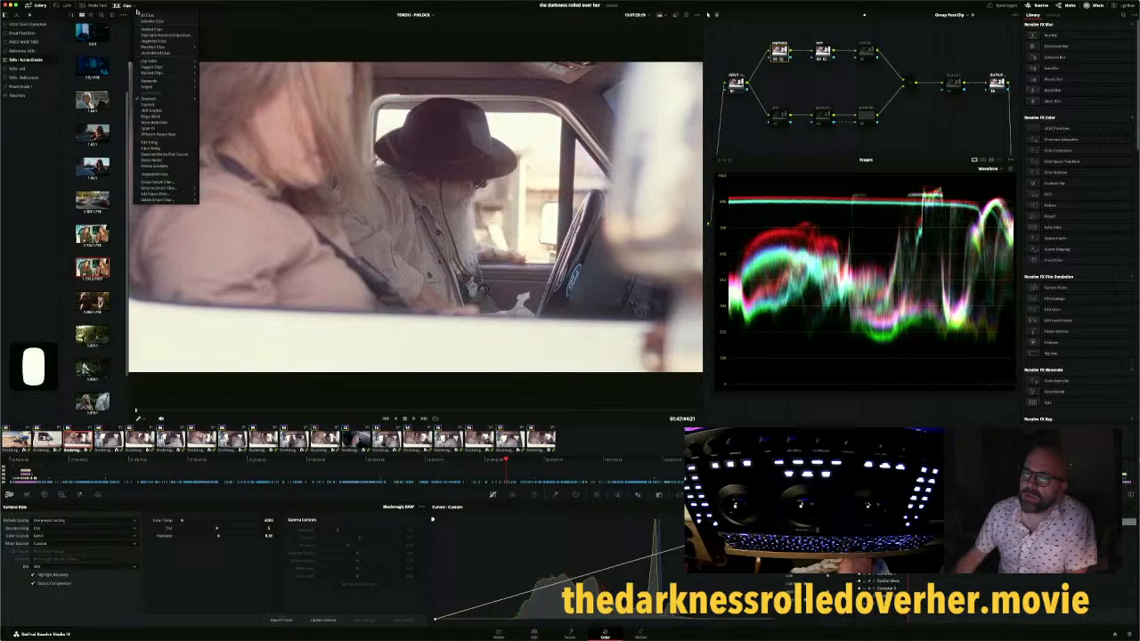
pyautogui.click(148, 15)
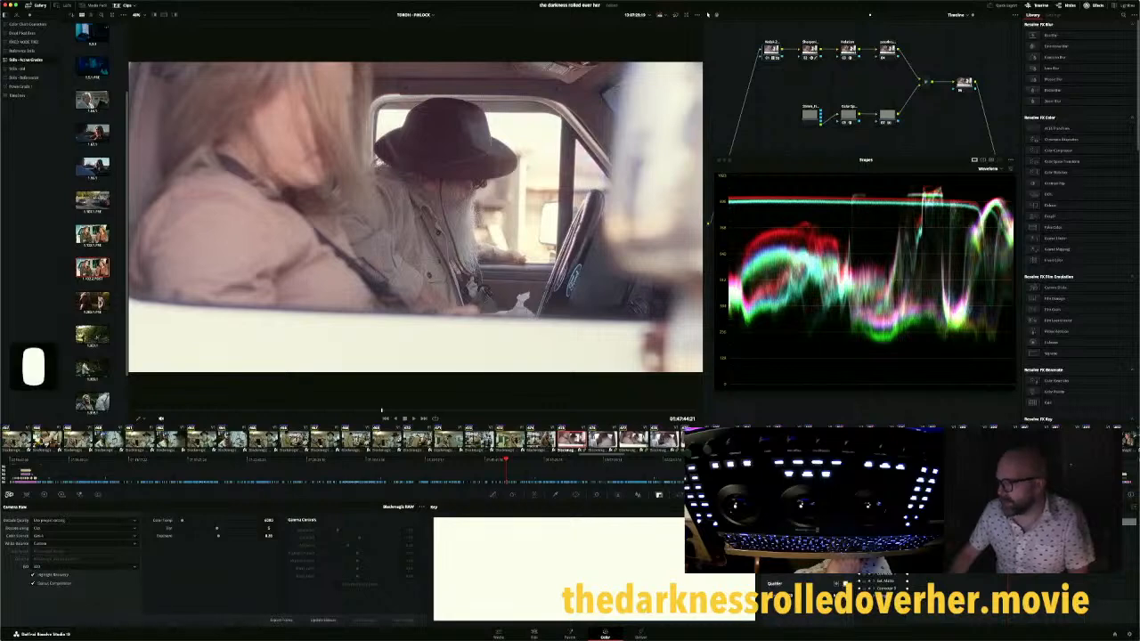
pyautogui.write('.5')
pyautogui.press('Return')
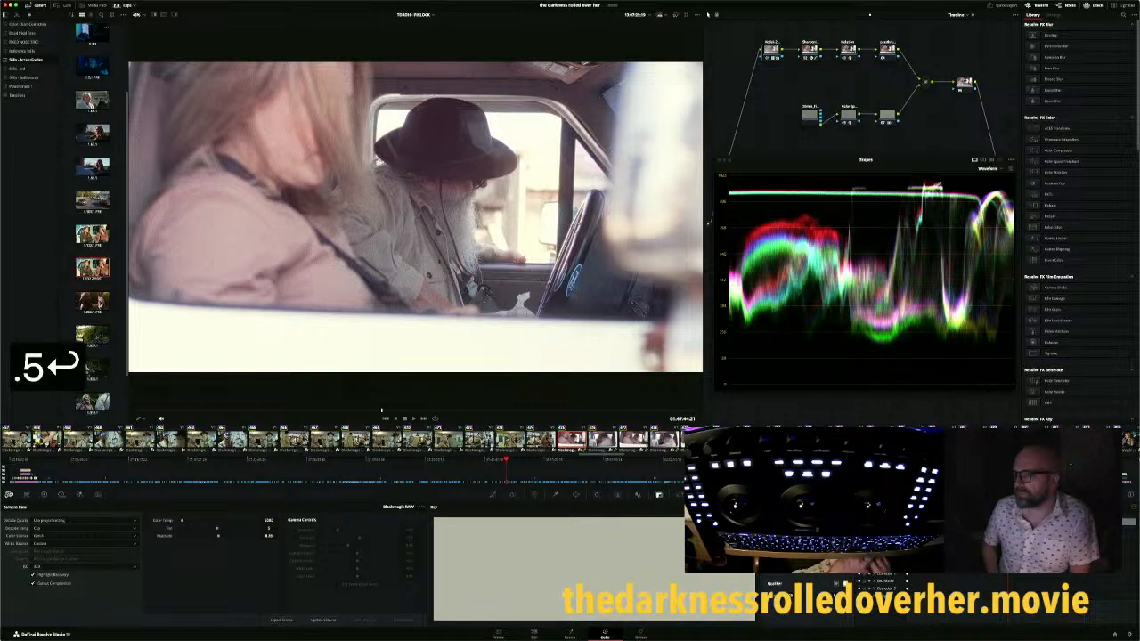
pyautogui.write('.6')
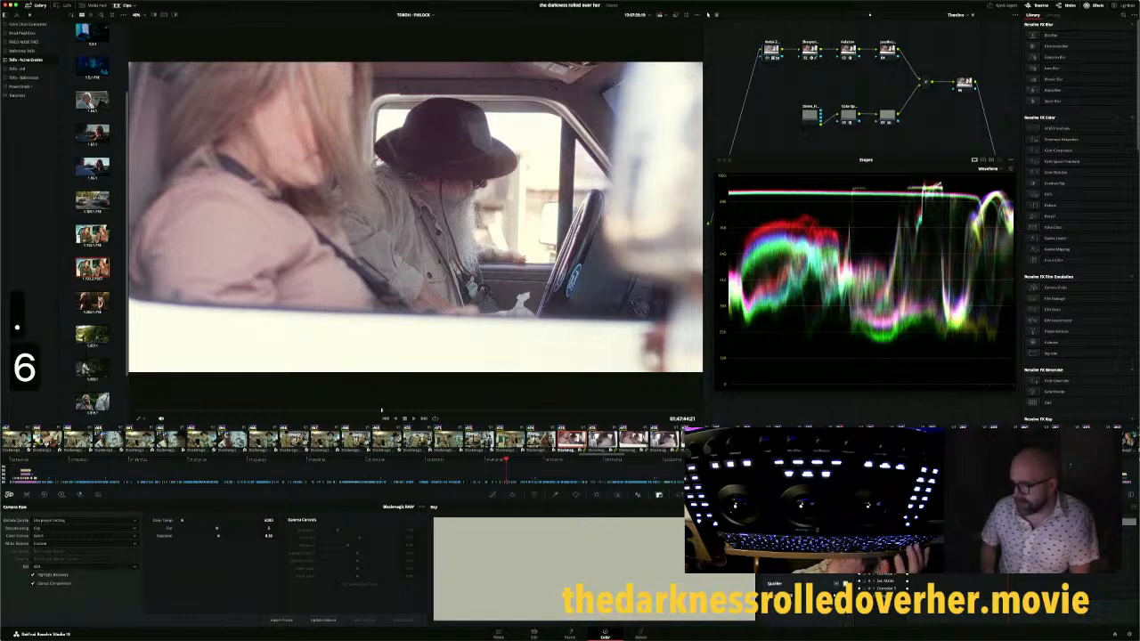
pyautogui.write('5')
pyautogui.press('Return')
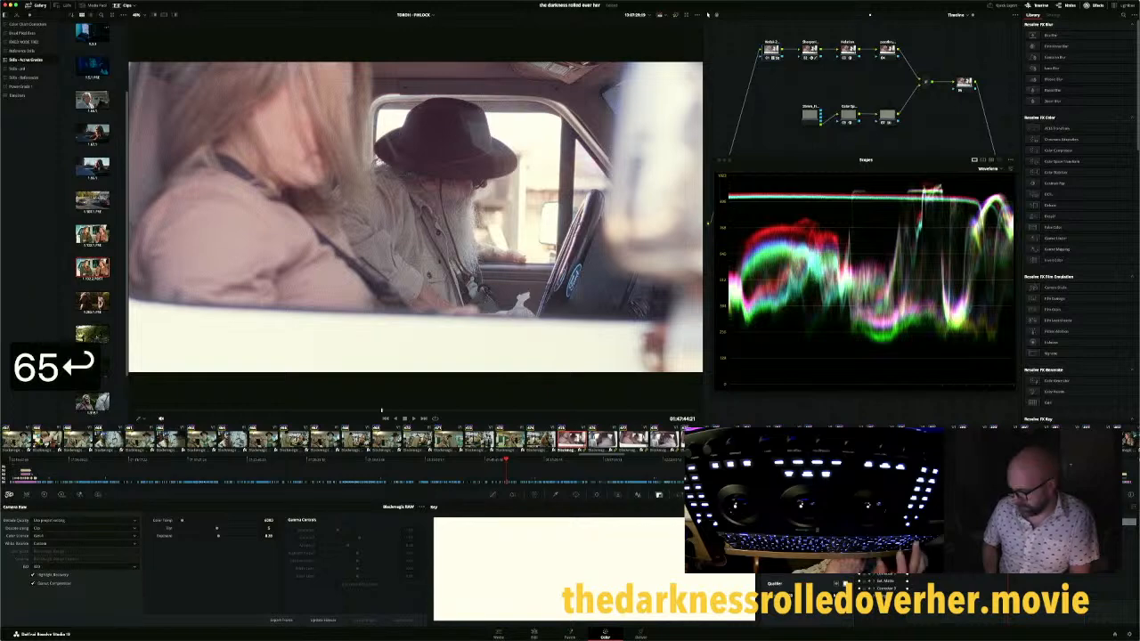
pyautogui.write('.8')
pyautogui.press('Return')
pyautogui.write('1')
pyautogui.press('Return')
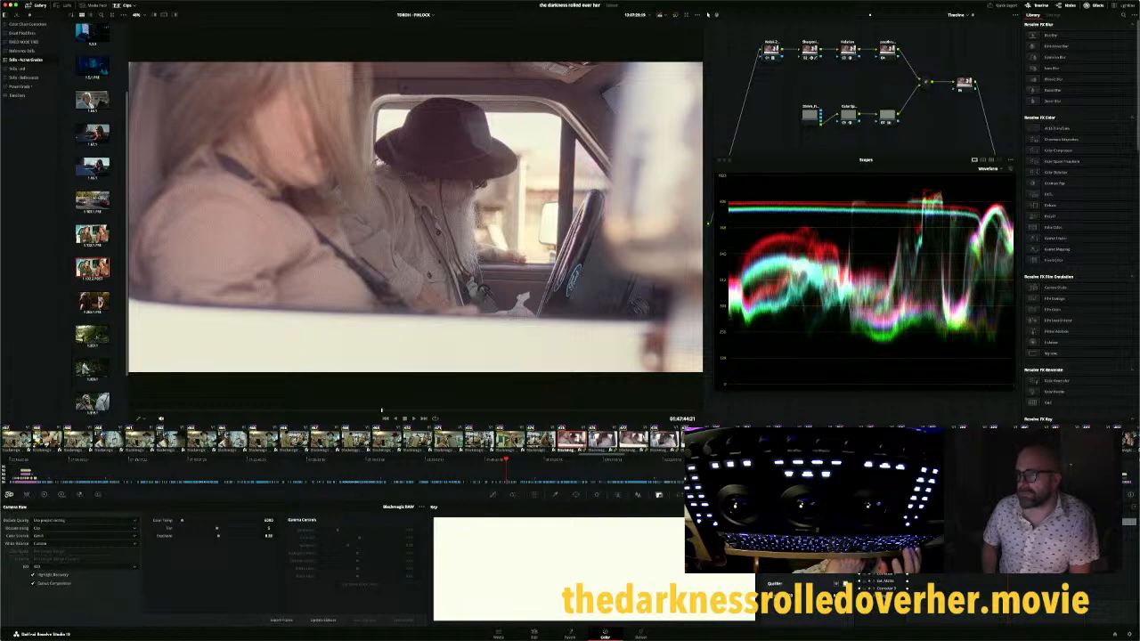
pyautogui.write('.8')
pyautogui.press('Return')
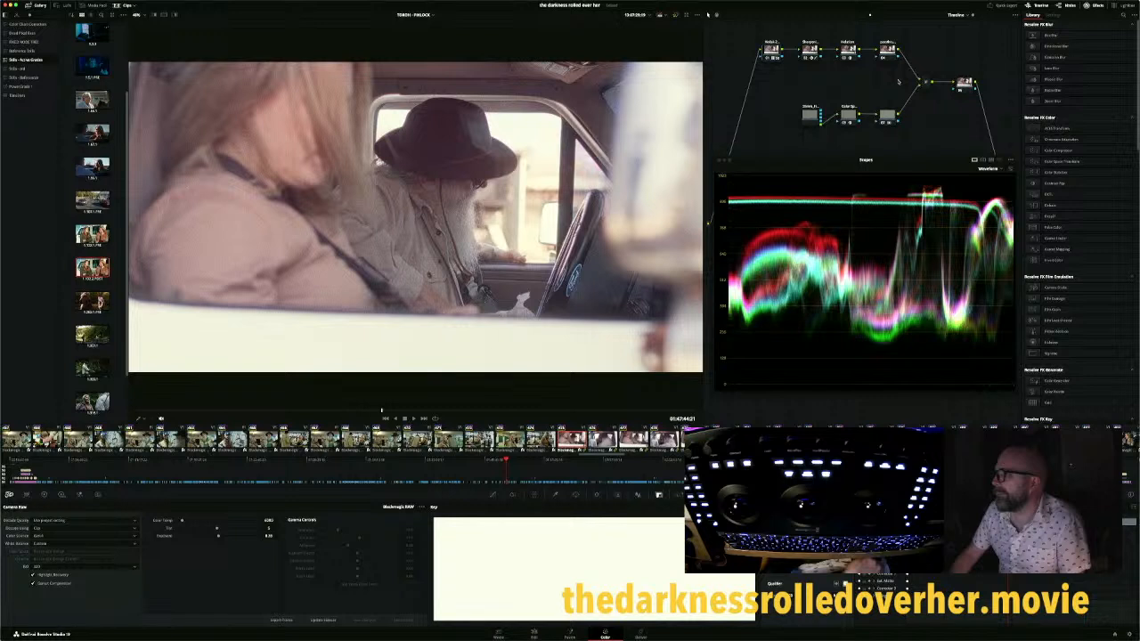
# Compare the image with the second Timeline node off and on, and toggle the third upper-branch node in the Group Post-Clip graph
pyautogui.click(806, 58)
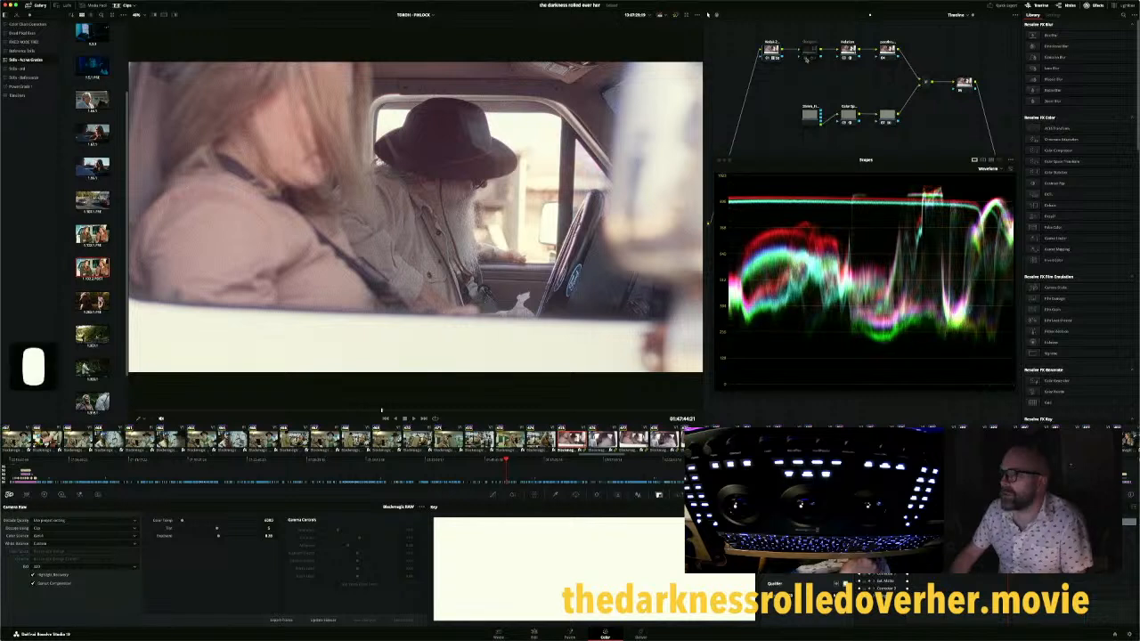
pyautogui.click(806, 58)
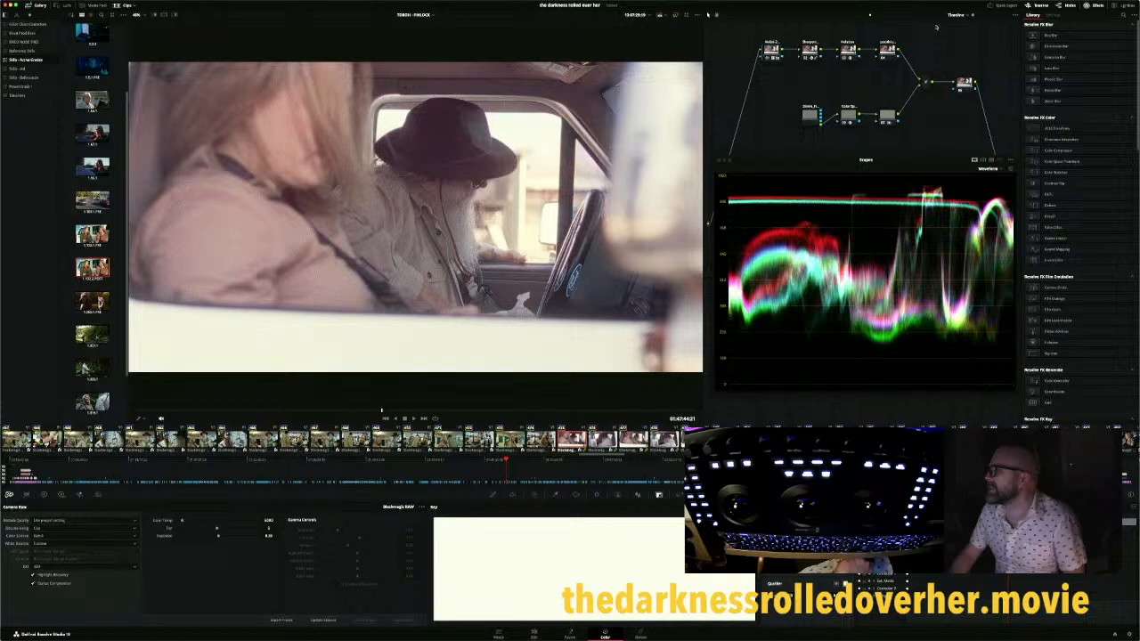
pyautogui.click(957, 15)
pyautogui.click(957, 37)
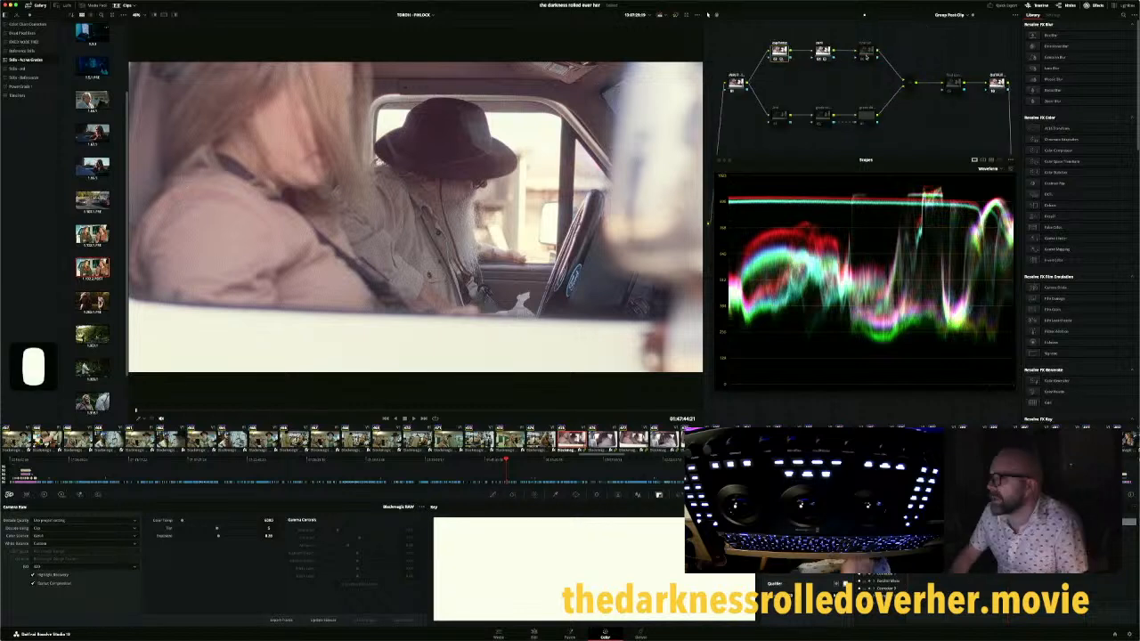
pyautogui.click(864, 55)
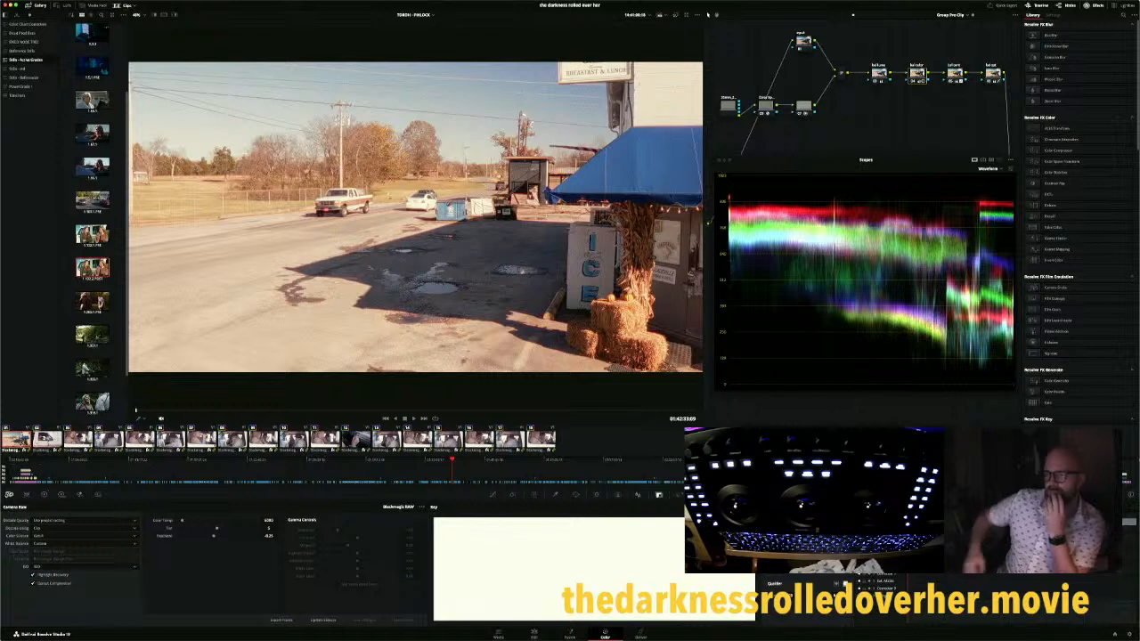
# Try a raw tint of 0 on the group's first clip and set it to 5
pyautogui.doubleClick(270, 529)
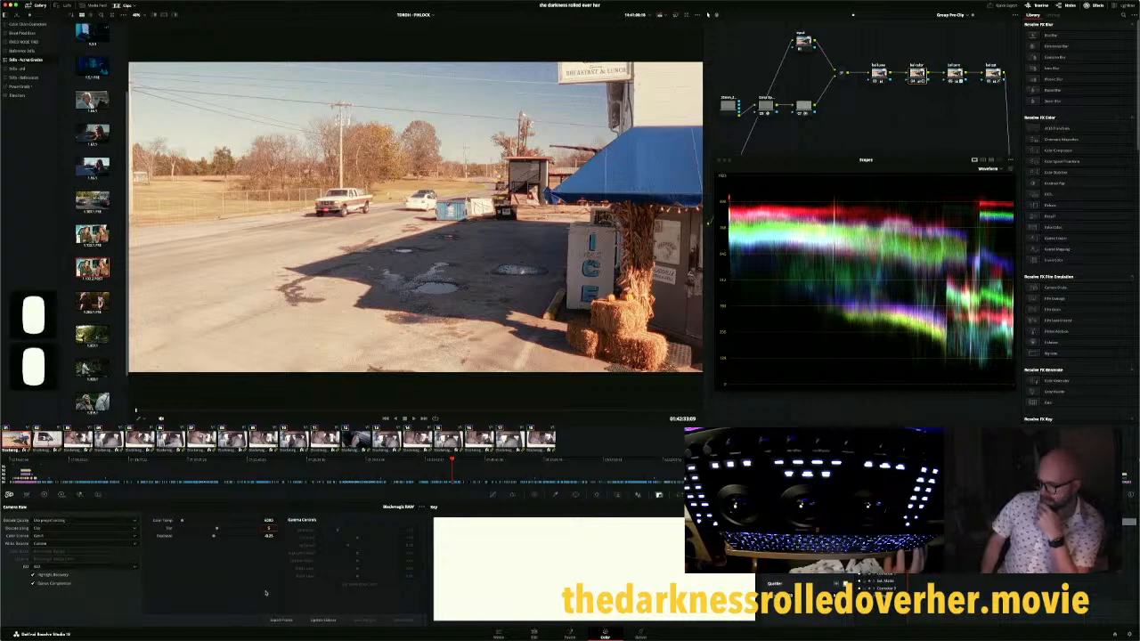
pyautogui.write('0')
pyautogui.press('Return')
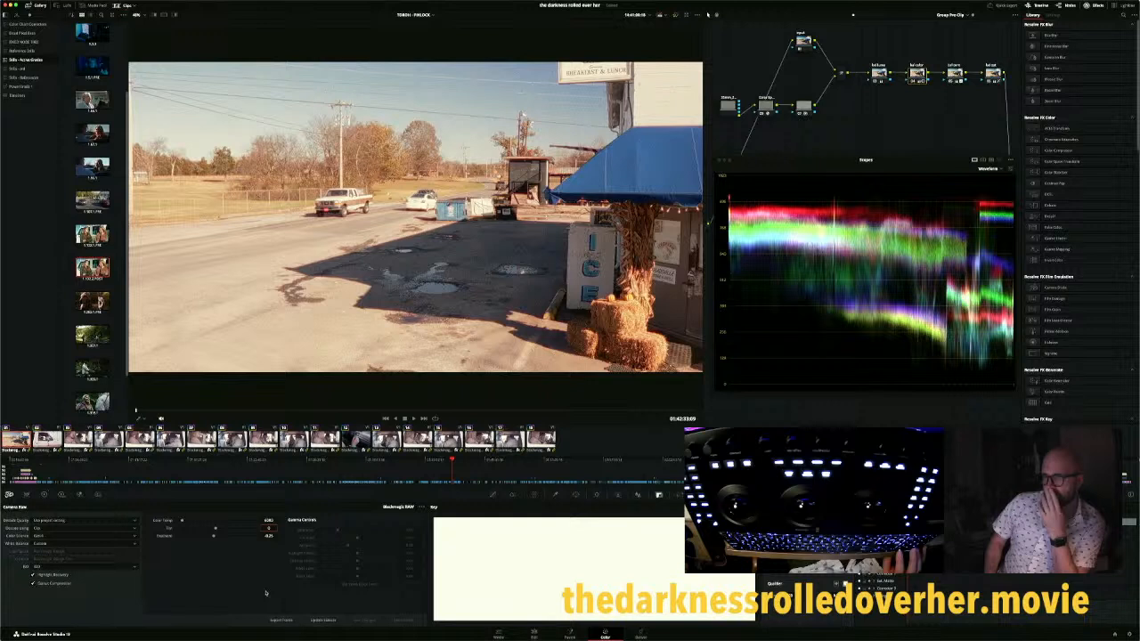
pyautogui.write('5')
pyautogui.press('Return')
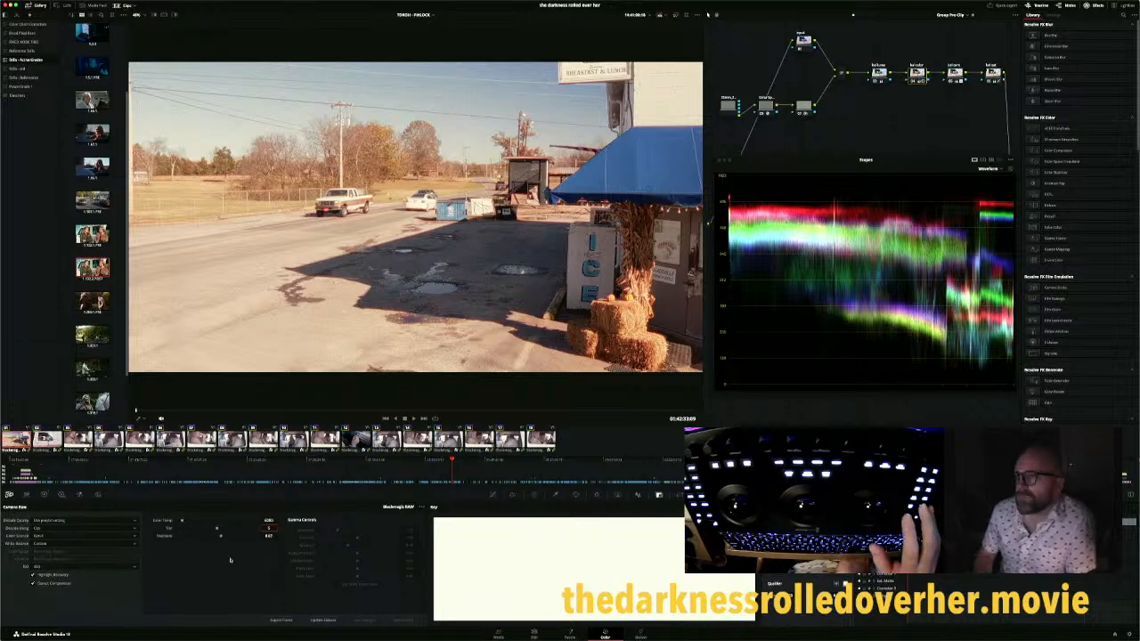
# Compare a later frame of the second clip with all grades bypassed and with the last Group Pre-Clip node disabled
pyautogui.press('Down')
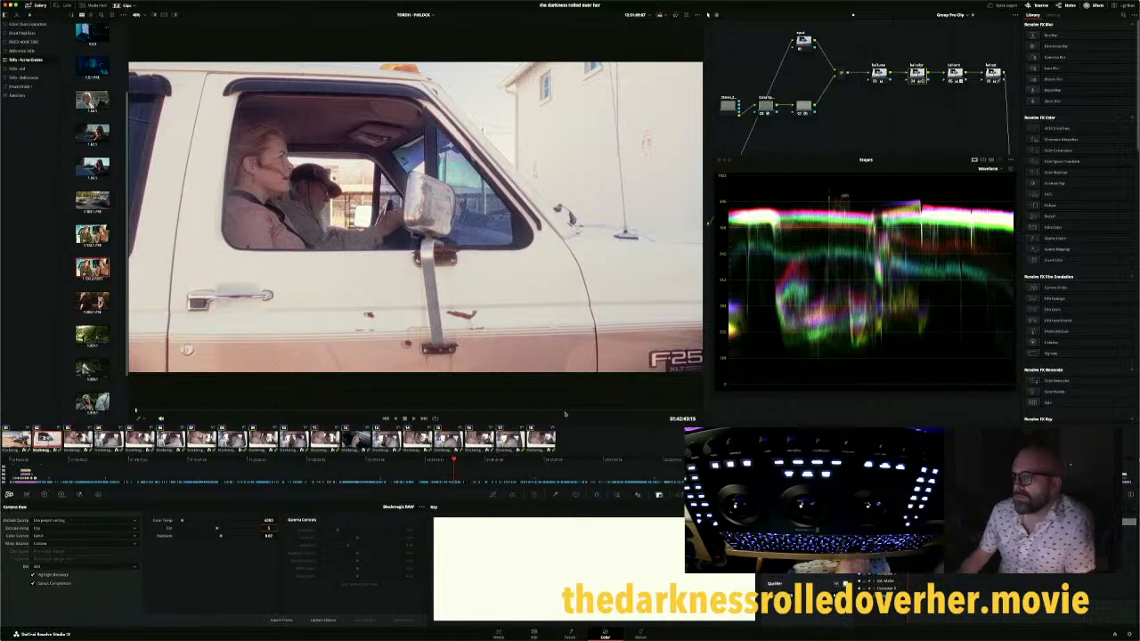
pyautogui.click(573, 411)
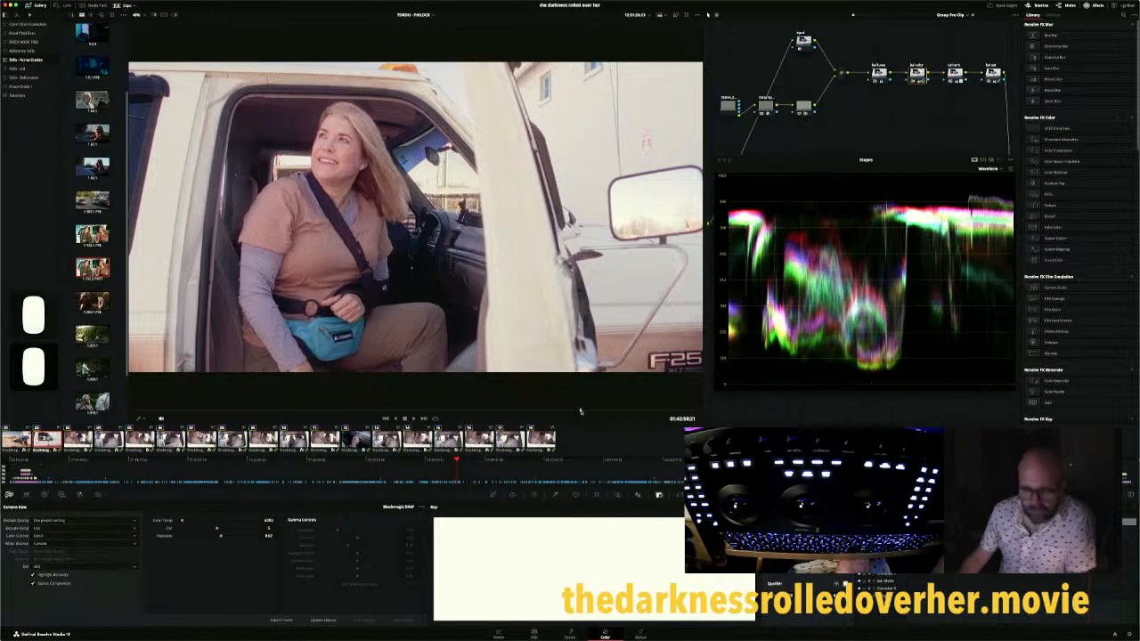
pyautogui.hotkey('shift', 'd')
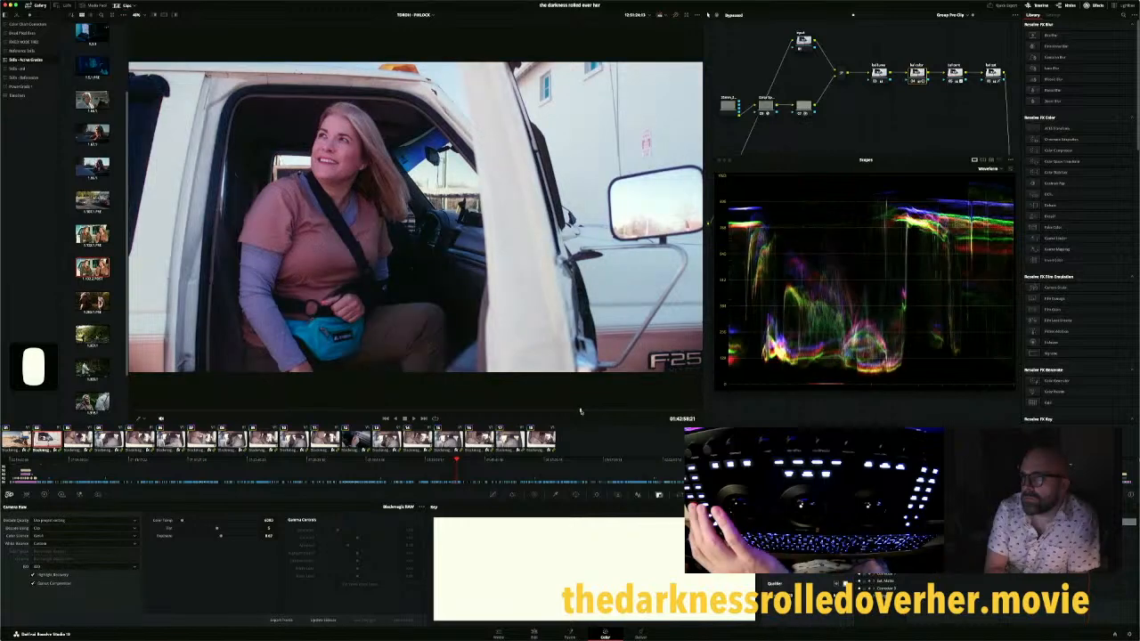
pyautogui.hotkey('shift', 'd')
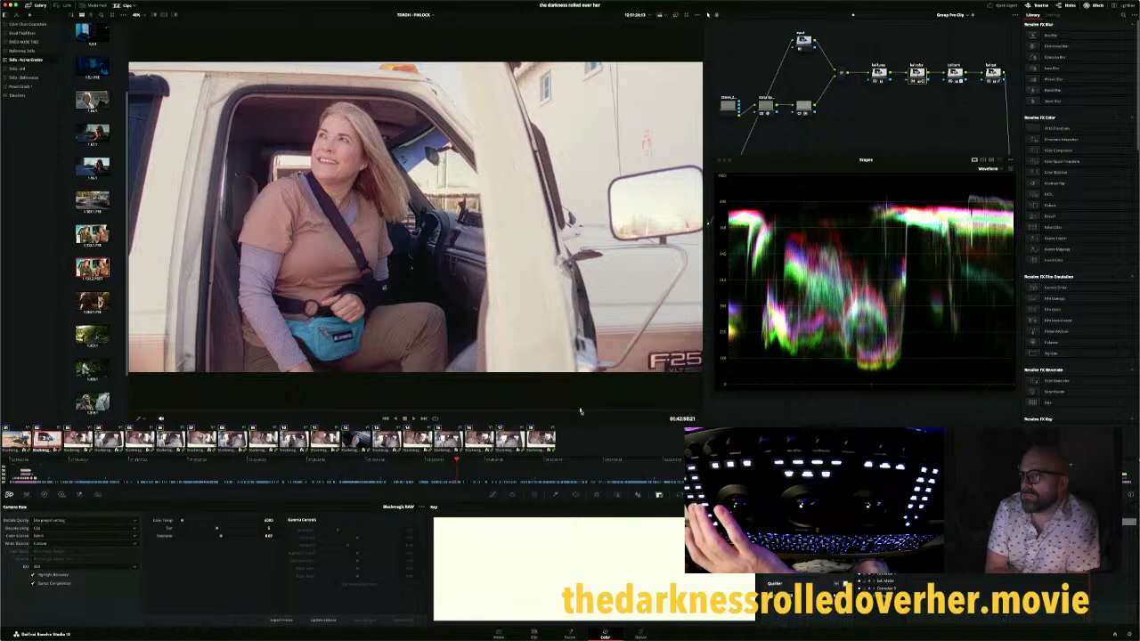
pyautogui.hotkey('shift', 'd')
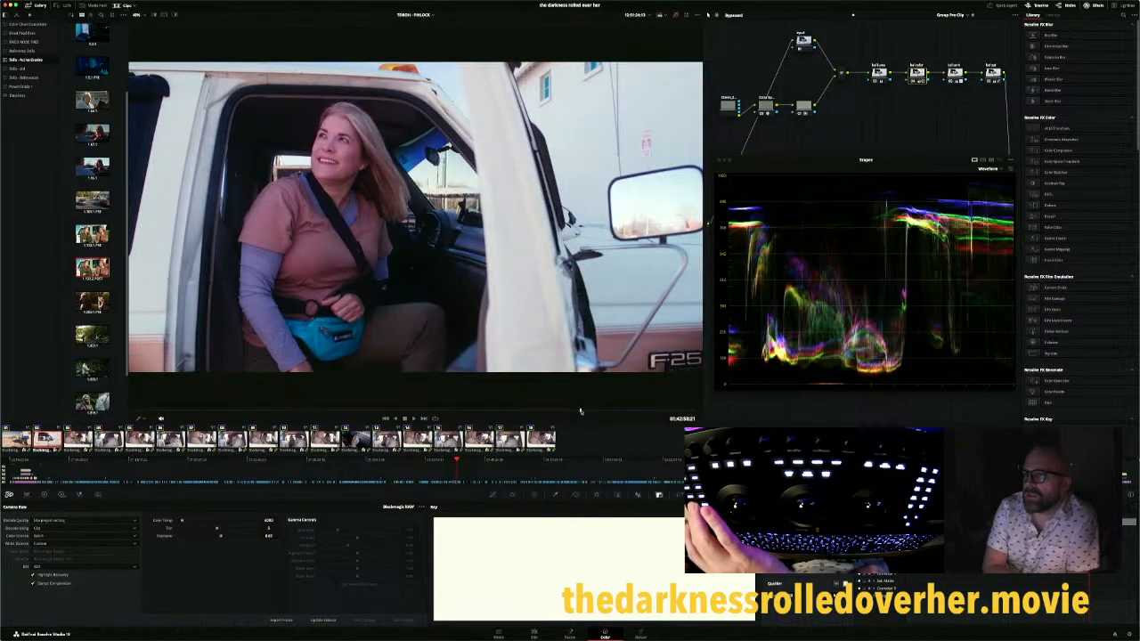
pyautogui.hotkey('shift', 'd')
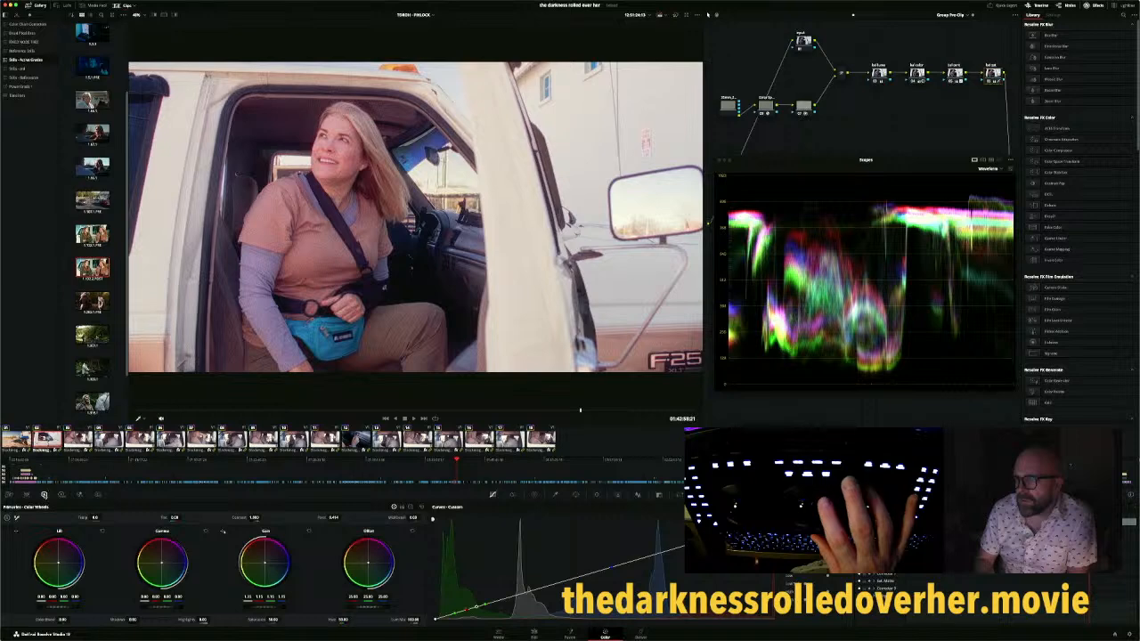
pyautogui.press('super+d')
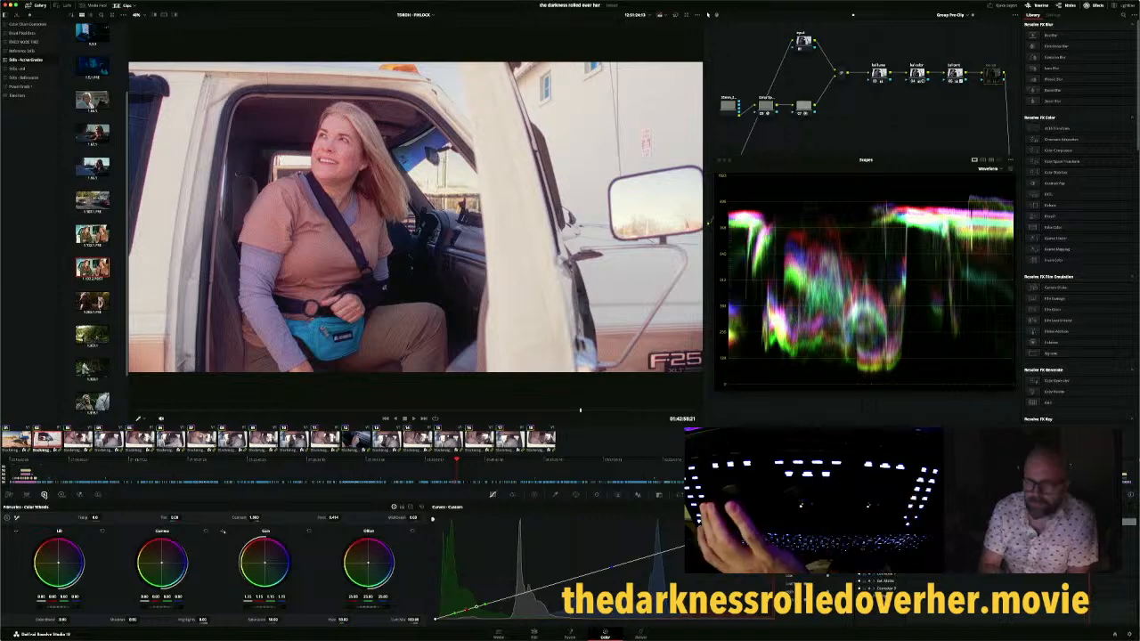
pyautogui.press('super+d')
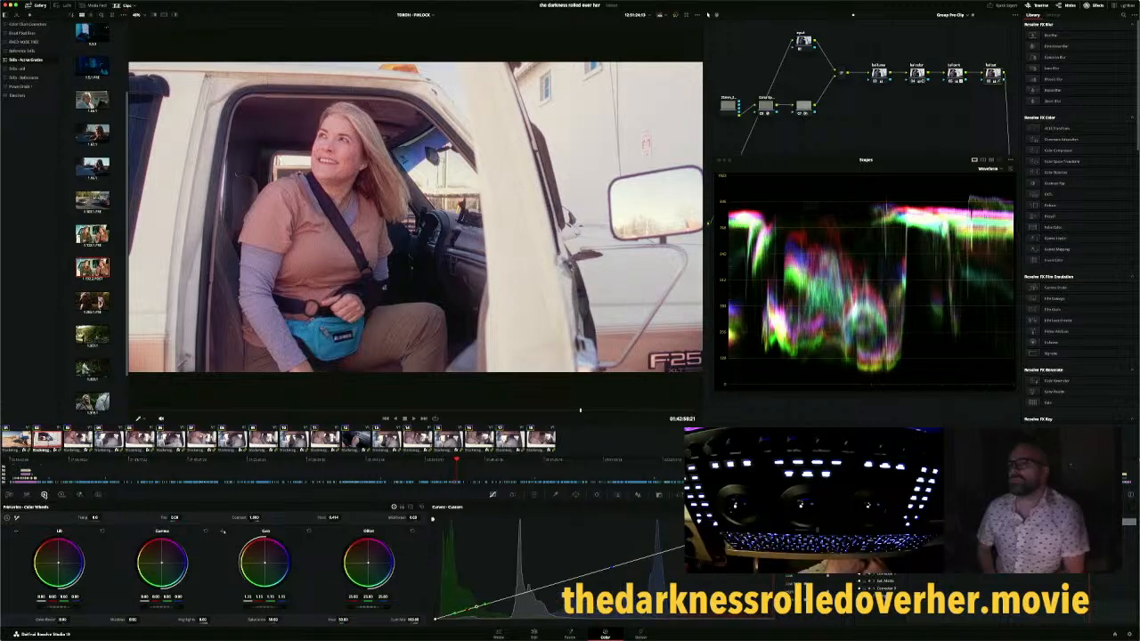
# Show the twelfth clip's Clip-level node graph and its Camera Raw settings
pyautogui.click(356, 440)
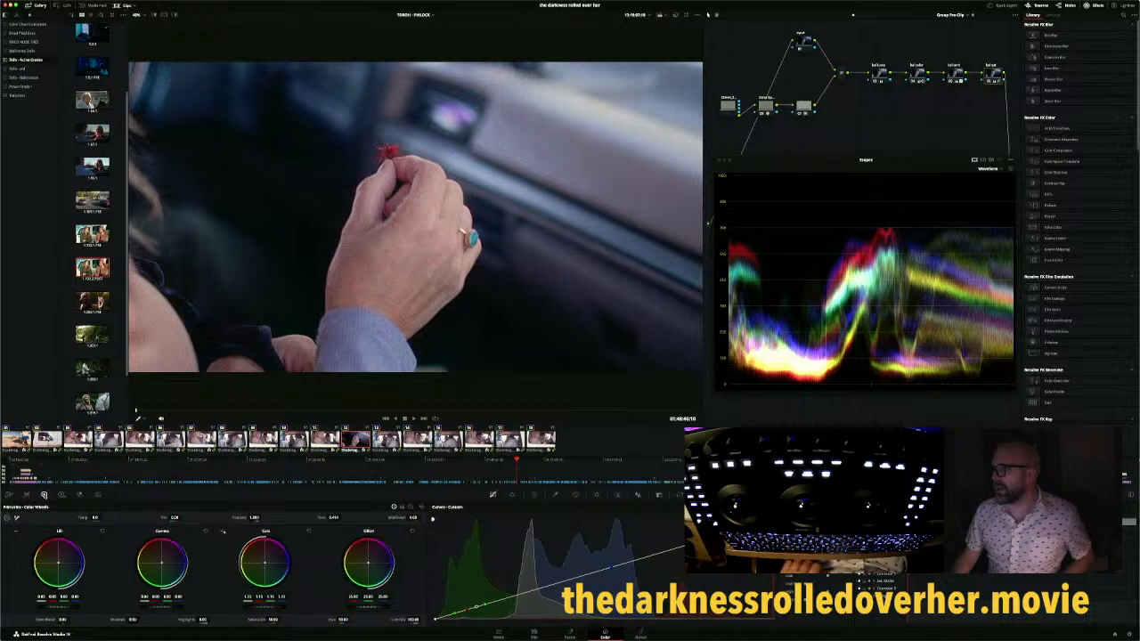
pyautogui.click(957, 15)
pyautogui.click(958, 33)
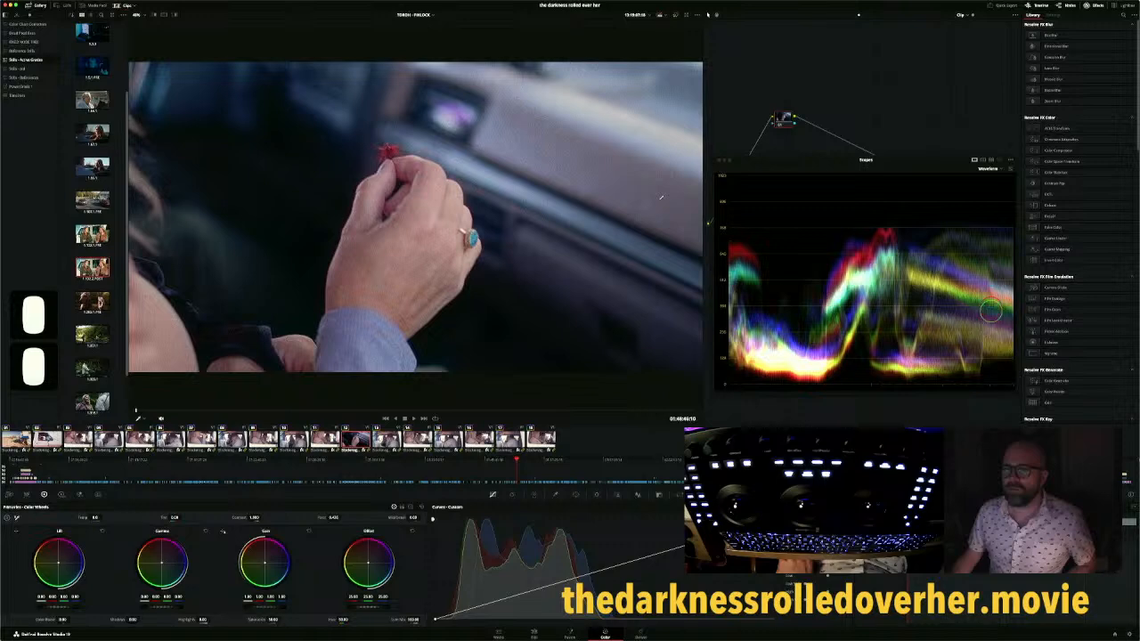
pyautogui.click(9, 495)
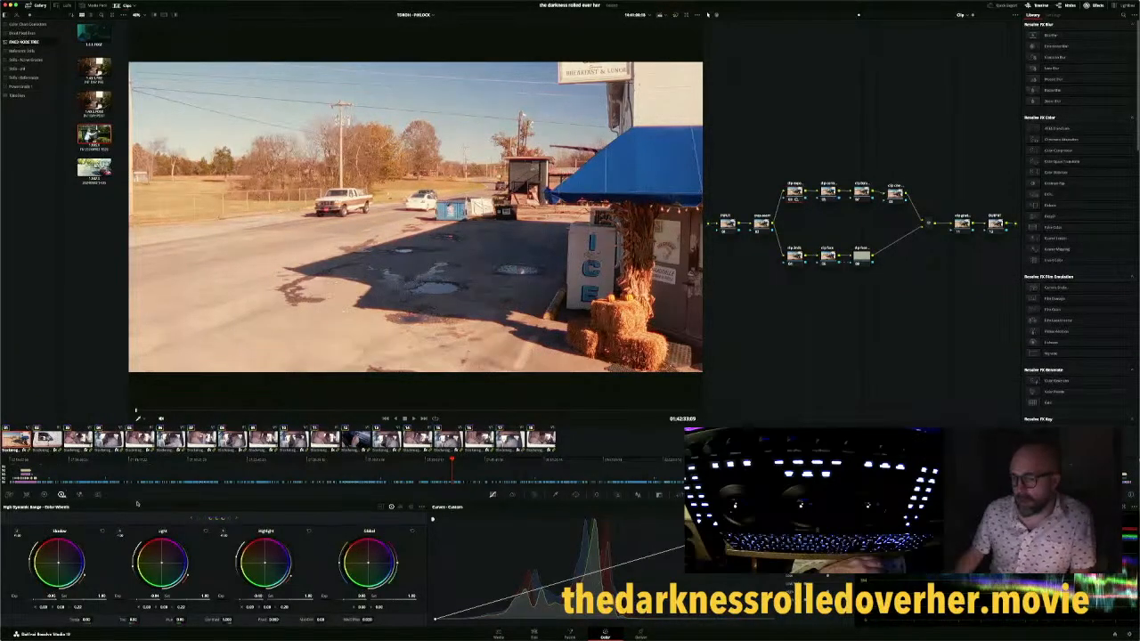
# Cool the first clip by lowering the temperature in the High Dynamic Range color wheels
pyautogui.moveTo(97, 619); pyautogui.dragTo(92, 620)
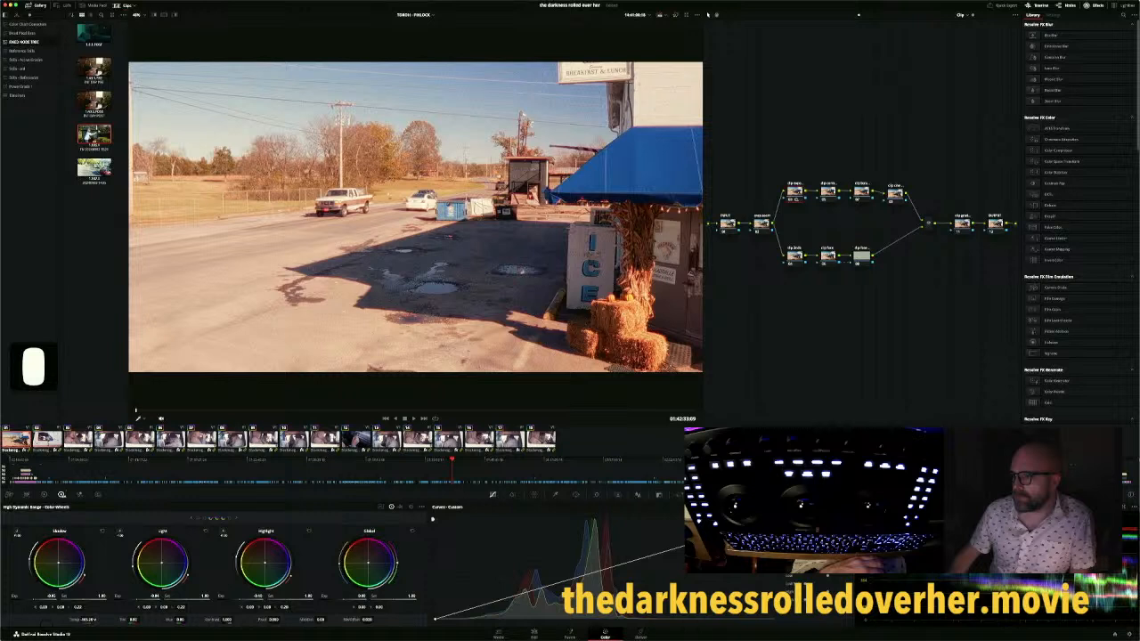
pyautogui.moveTo(94, 620); pyautogui.dragTo(86, 621)
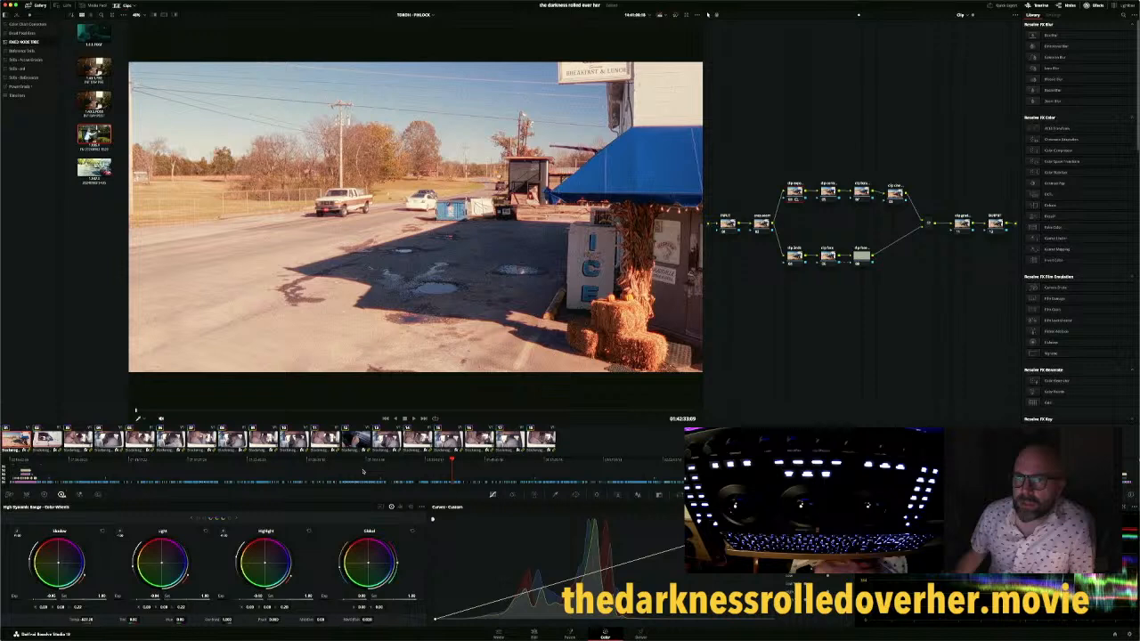
# Compare the first clip with the truck door still from the reference stills album using a wipe, and turn the wipe off
pyautogui.click(22, 50)
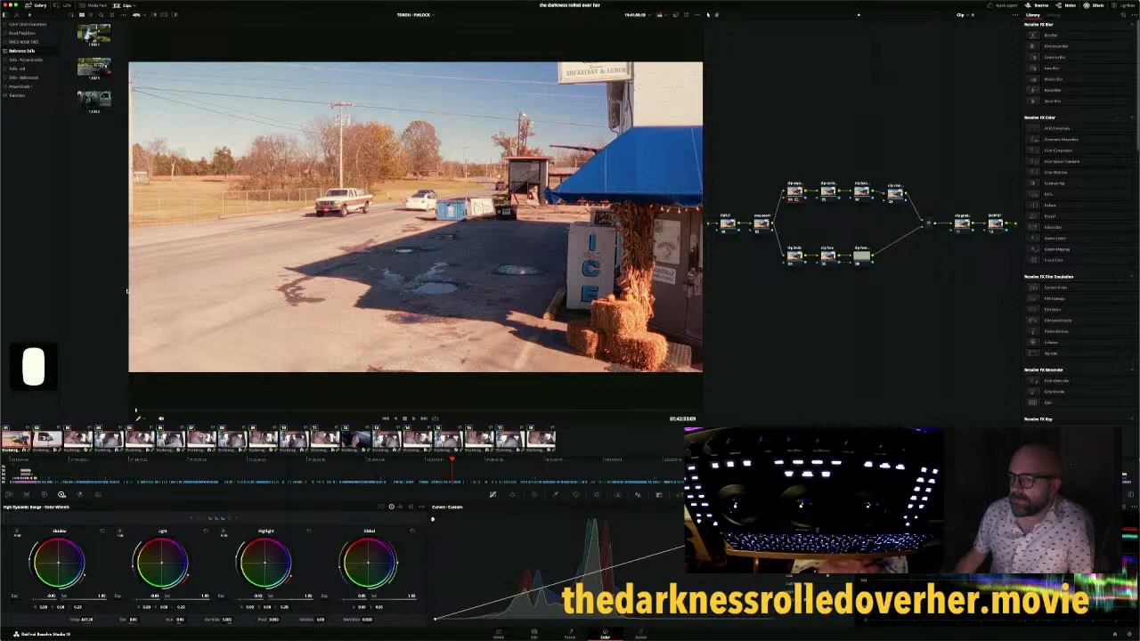
pyautogui.moveTo(648, 149); pyautogui.dragTo(630, 147)
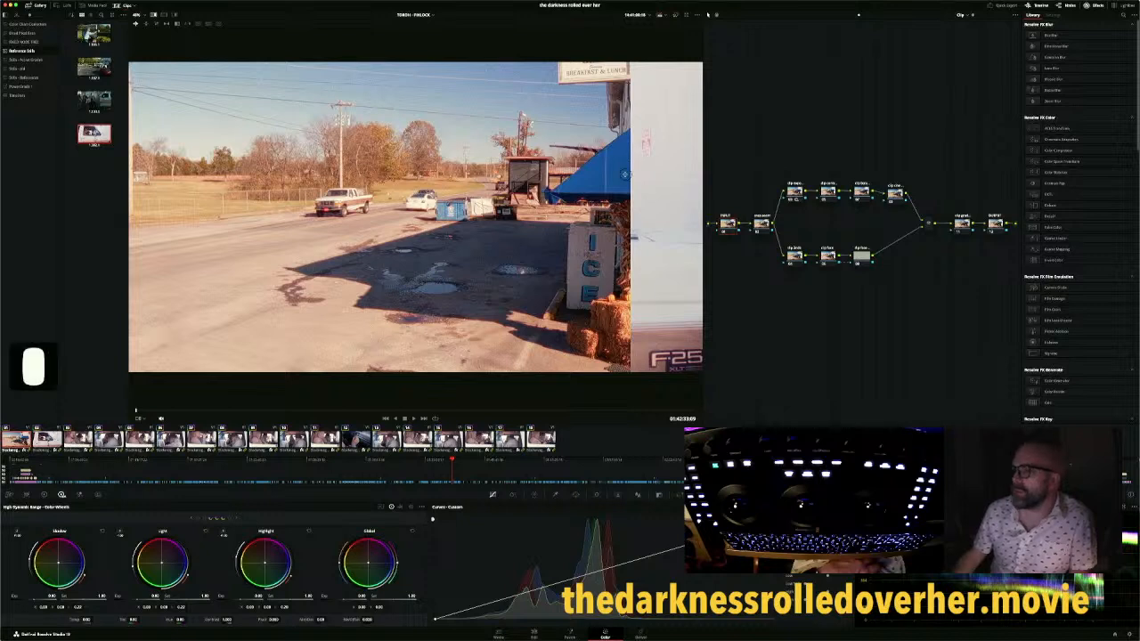
pyautogui.moveTo(625, 174); pyautogui.dragTo(387, 177)
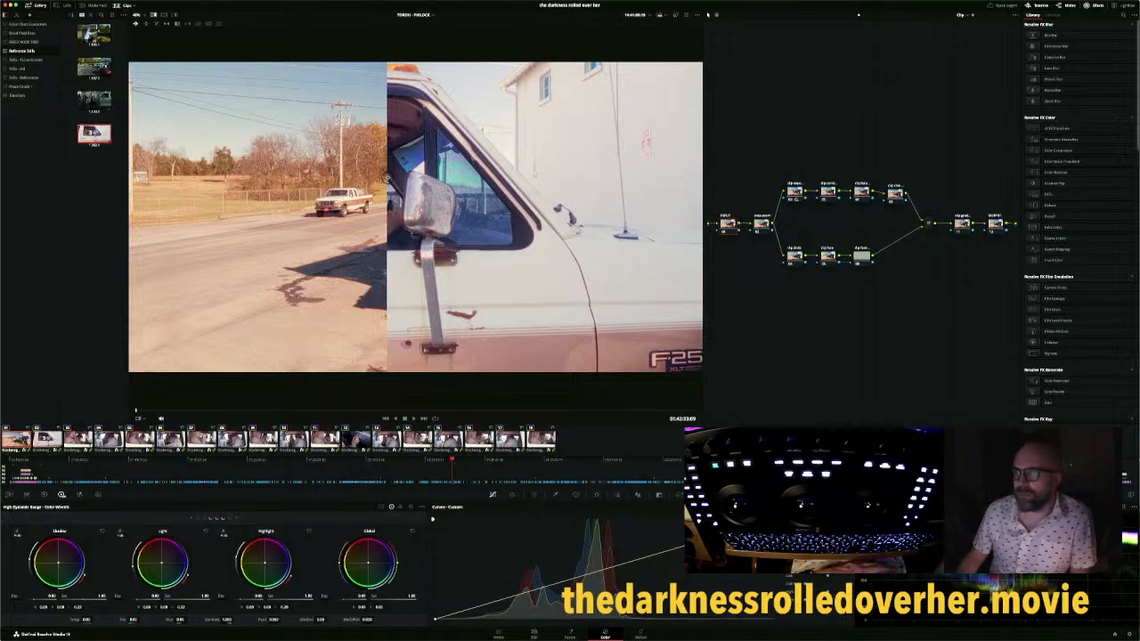
pyautogui.moveTo(387, 178); pyautogui.dragTo(453, 178)
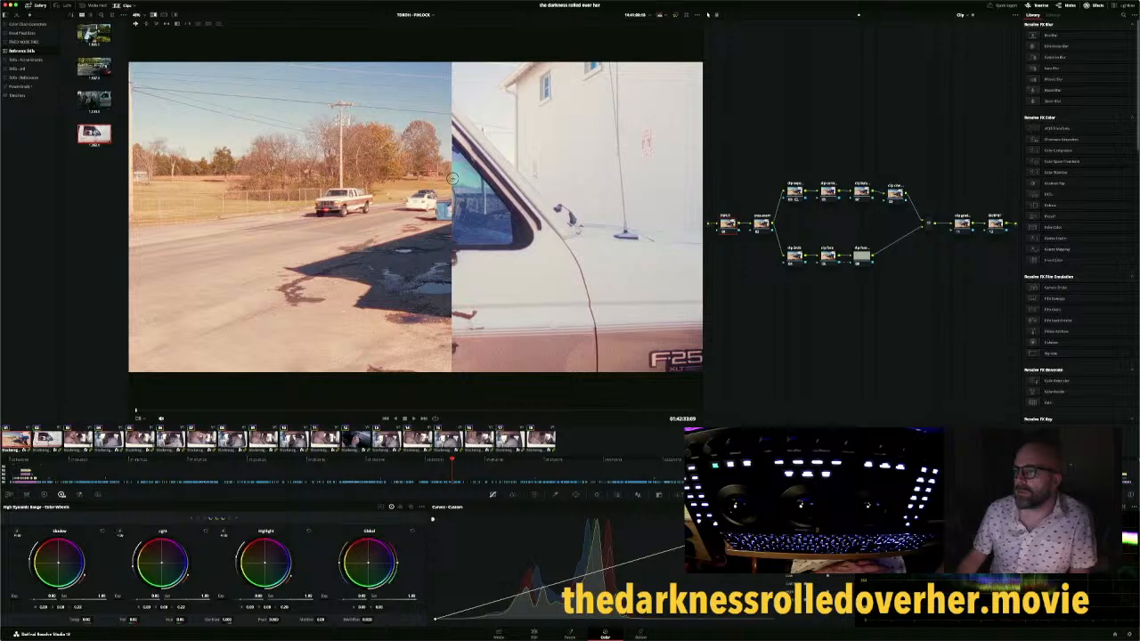
pyautogui.hotkey('ctrl', 'w')
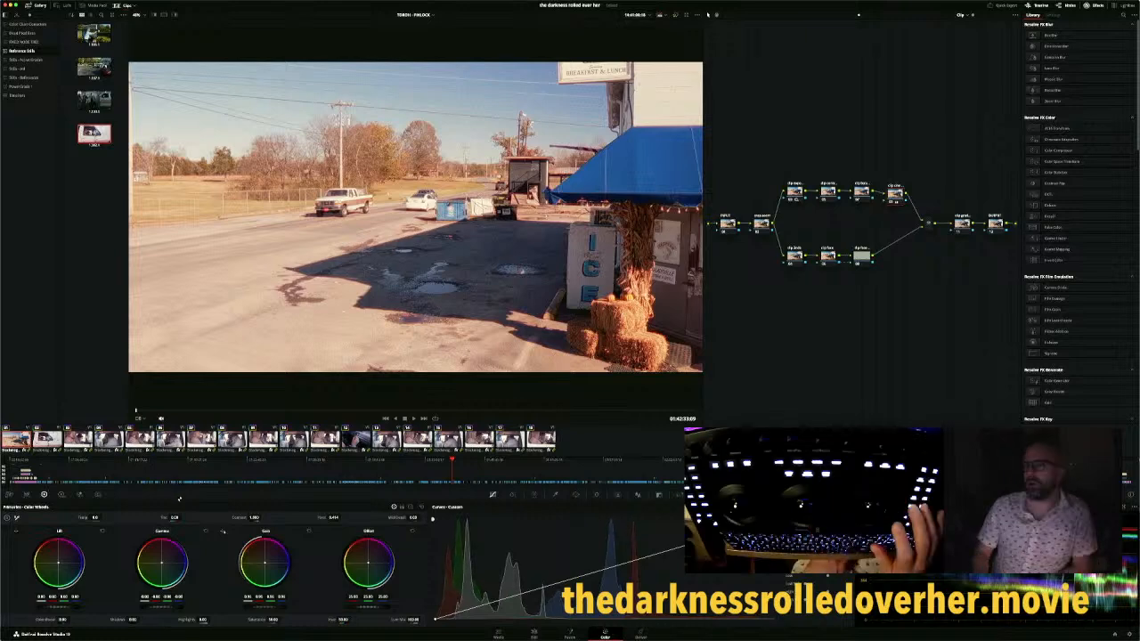
# Check the first clip's match against the second clip, comparing its closing frame with the truck door shot
pyautogui.press('Down')
pyautogui.press('Up')
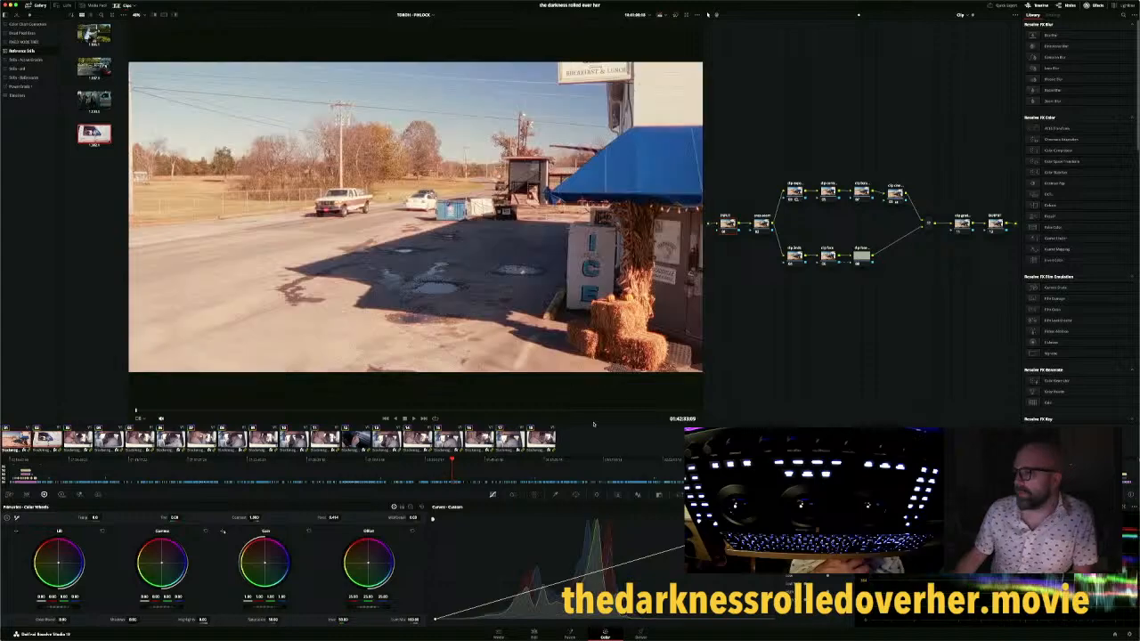
pyautogui.press('Down')
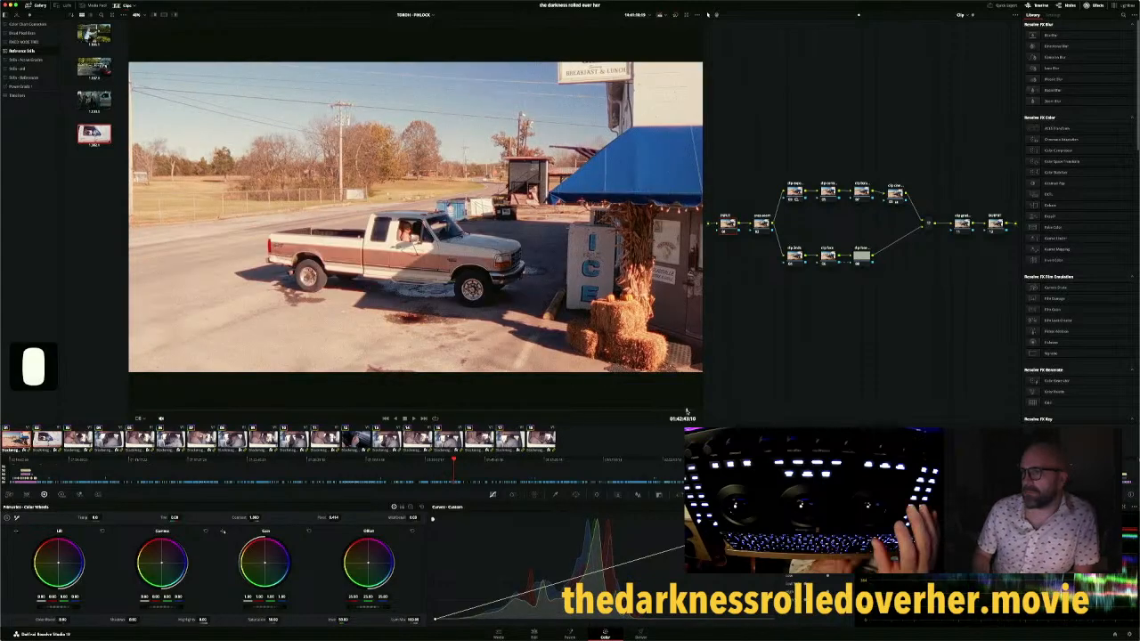
pyautogui.press('Down')
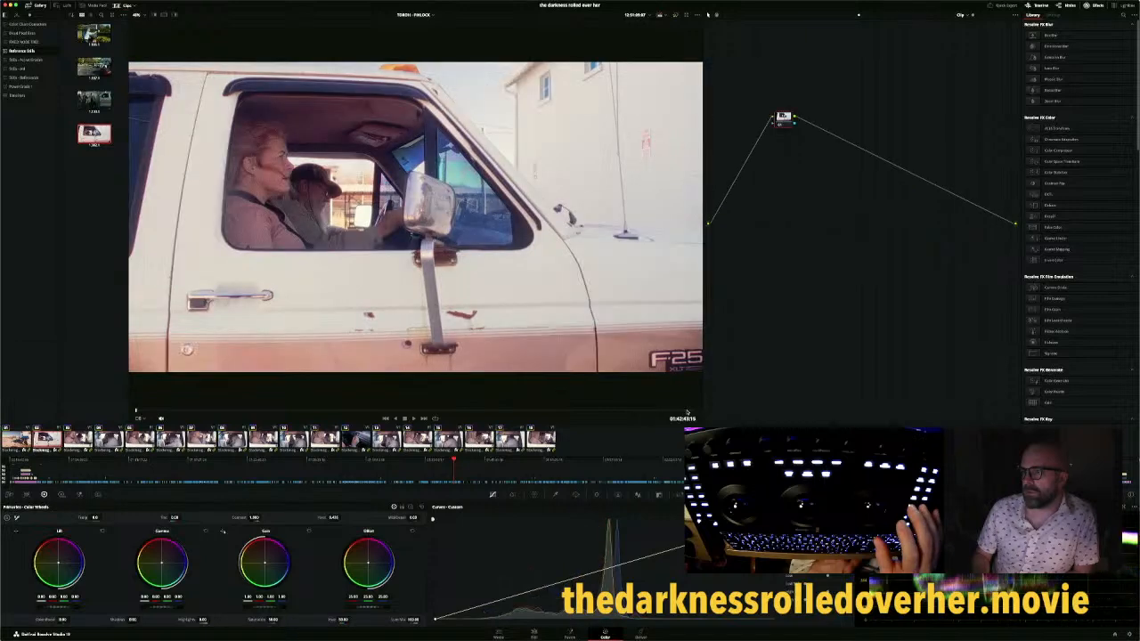
# Compare the second clip's truck door shot with the opening and closing frames of the first clip
pyautogui.press('Up')
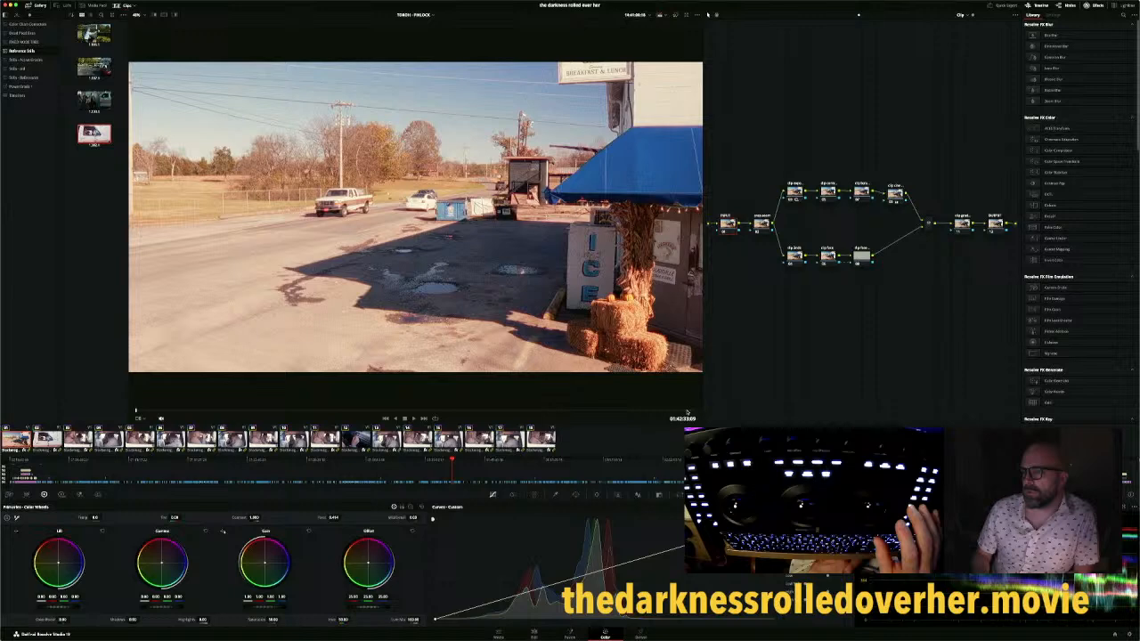
pyautogui.press('Down')
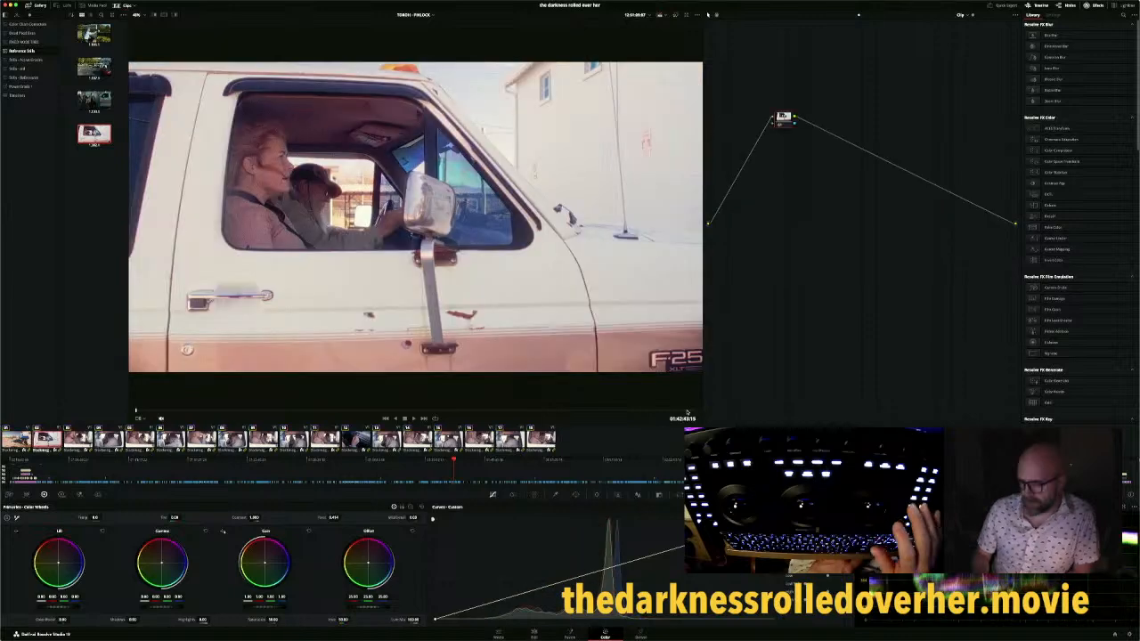
pyautogui.press('Up')
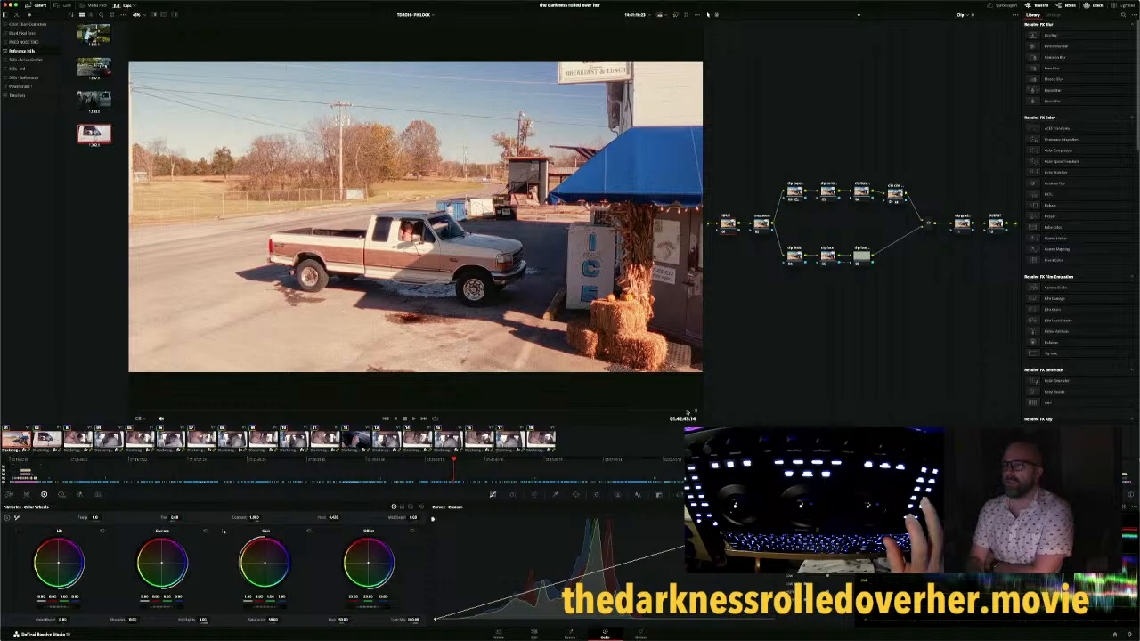
pyautogui.press('Right')
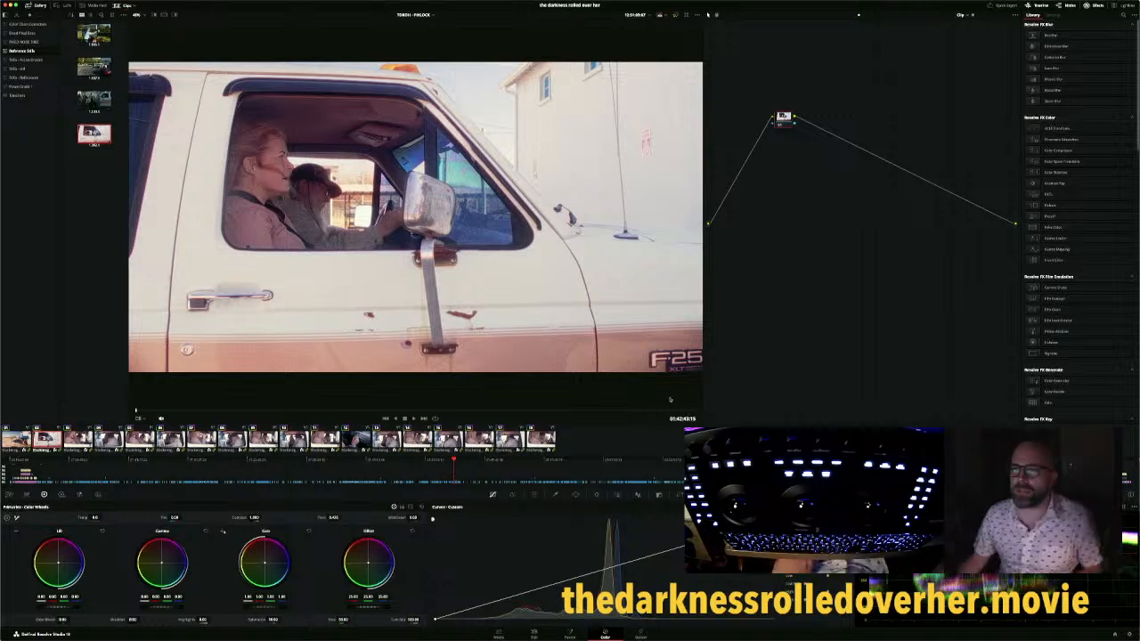
# Append the node graph of the fourth still in the fixed node tree album to the second clip
pyautogui.click(24, 41)
pyautogui.rightClick(106, 135)
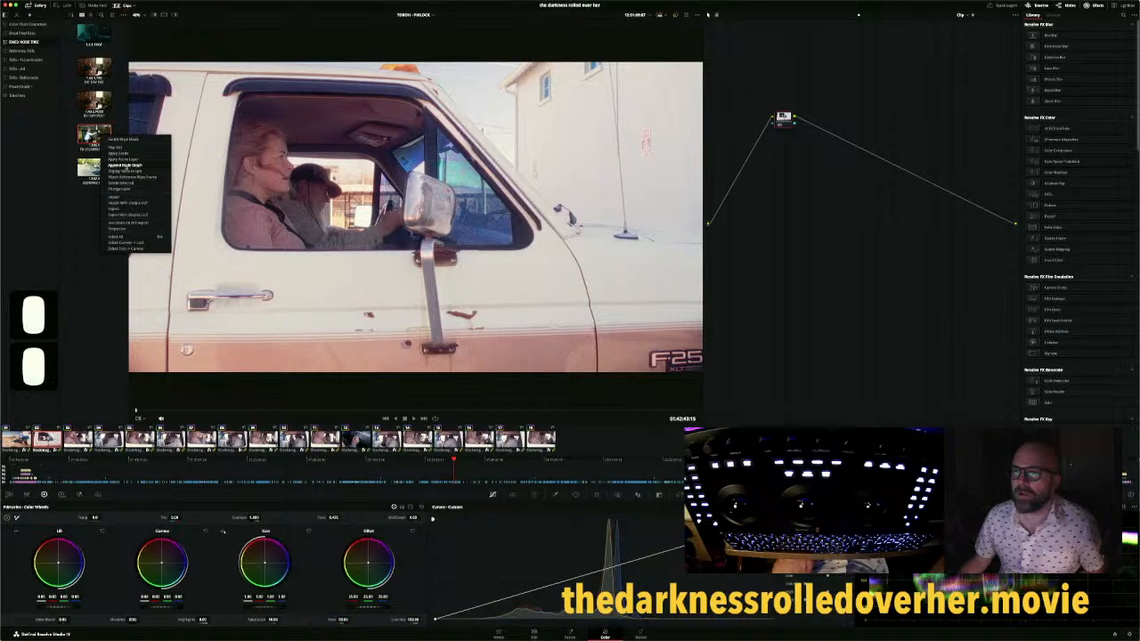
pyautogui.click(125, 166)
# Trace a curve window around the truck's side window opening in the second clip, and darken the picture outside it on the adjacent outside node
pyautogui.click(575, 494)
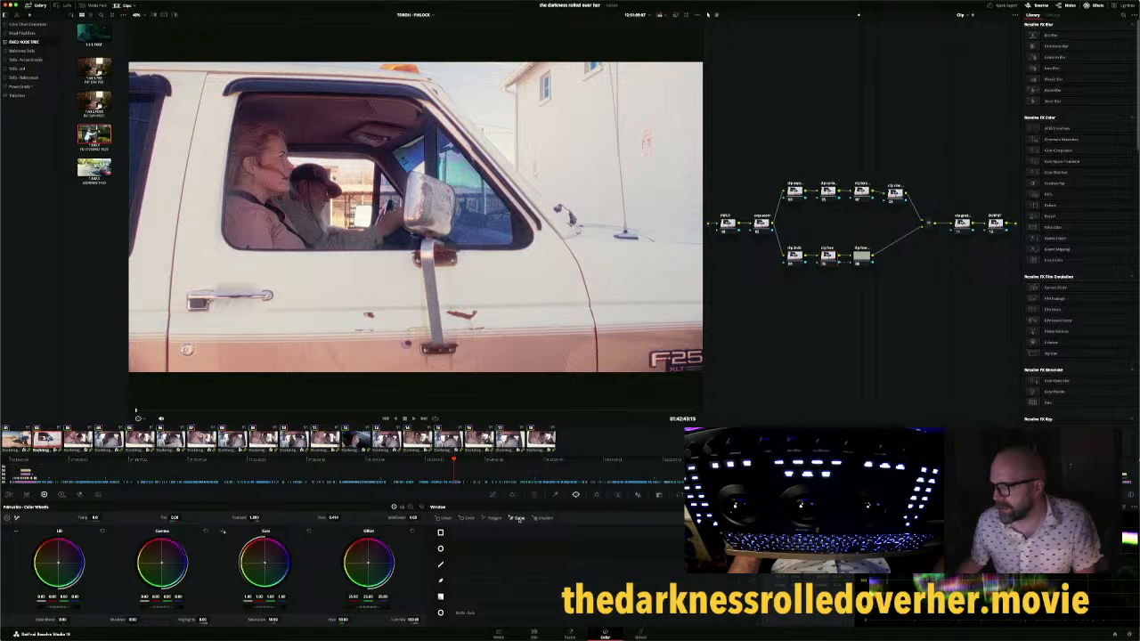
pyautogui.click(519, 520)
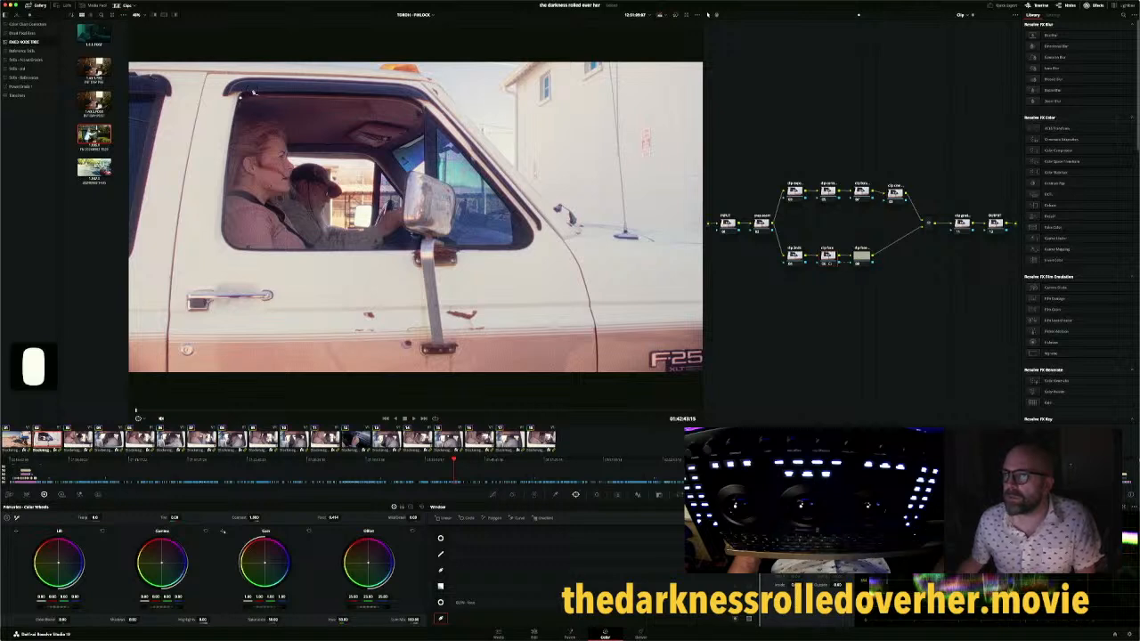
pyautogui.click(332, 96)
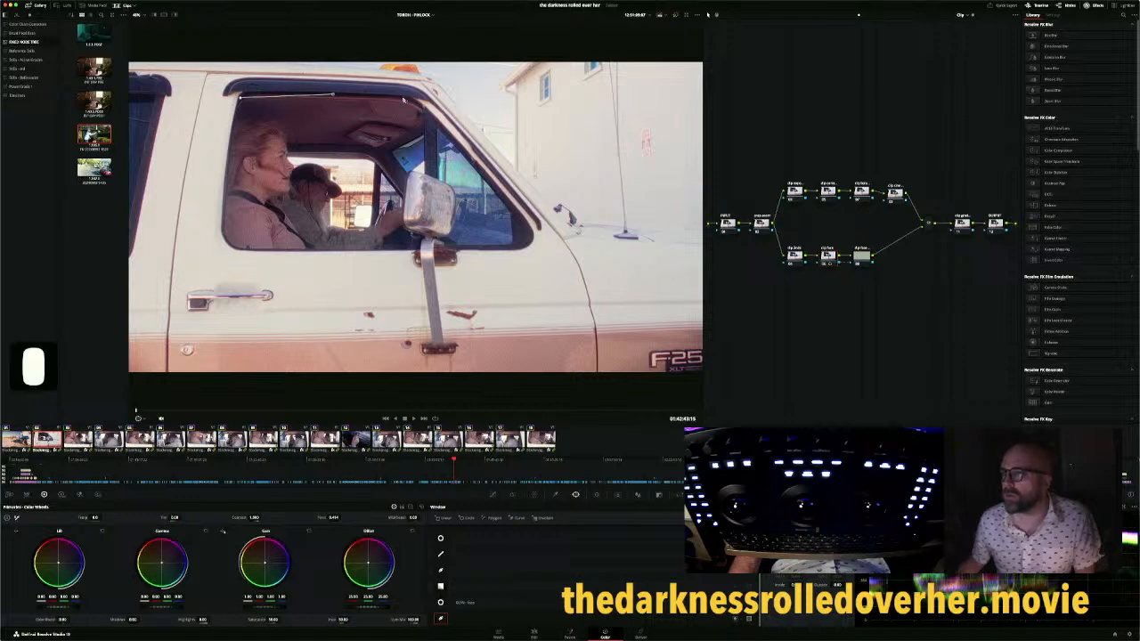
pyautogui.moveTo(409, 99); pyautogui.dragTo(424, 106)
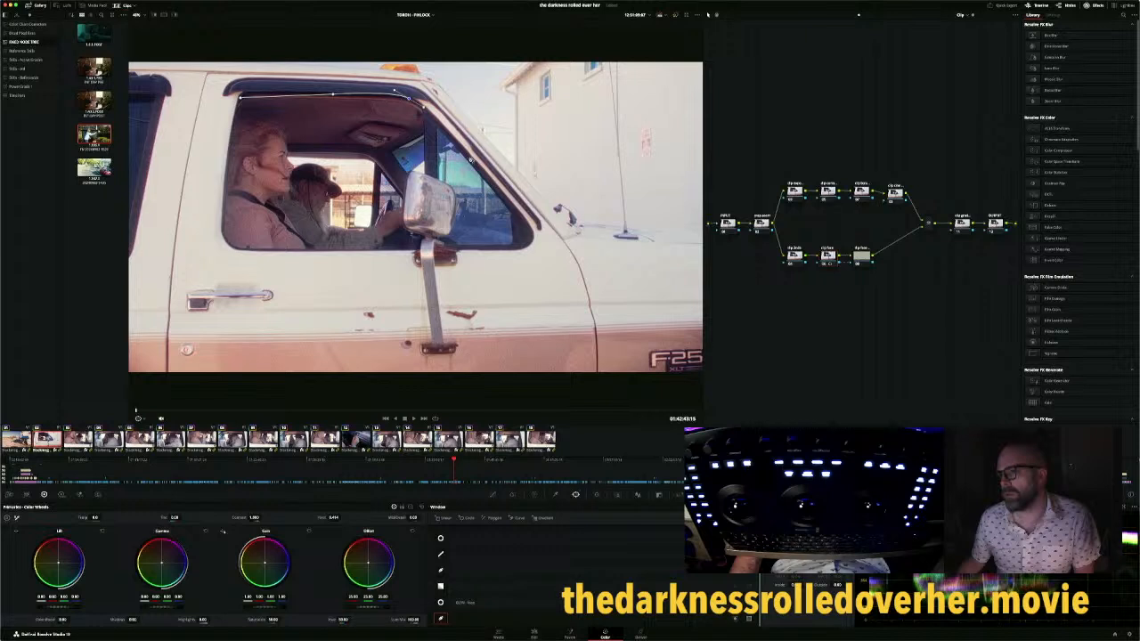
pyautogui.click(530, 240)
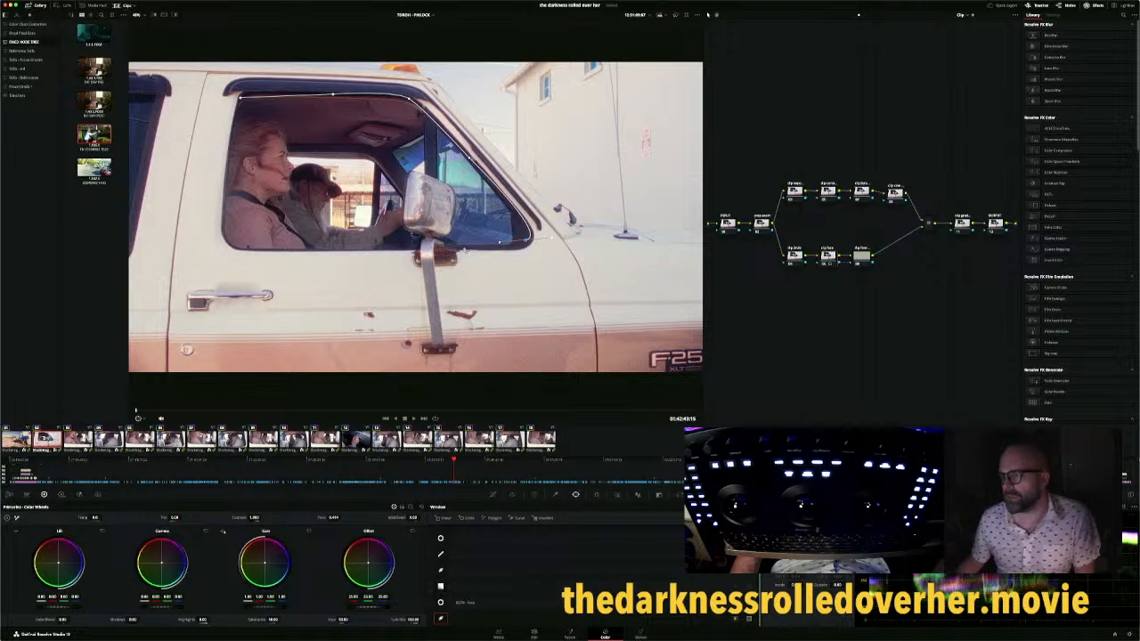
pyautogui.click(464, 248)
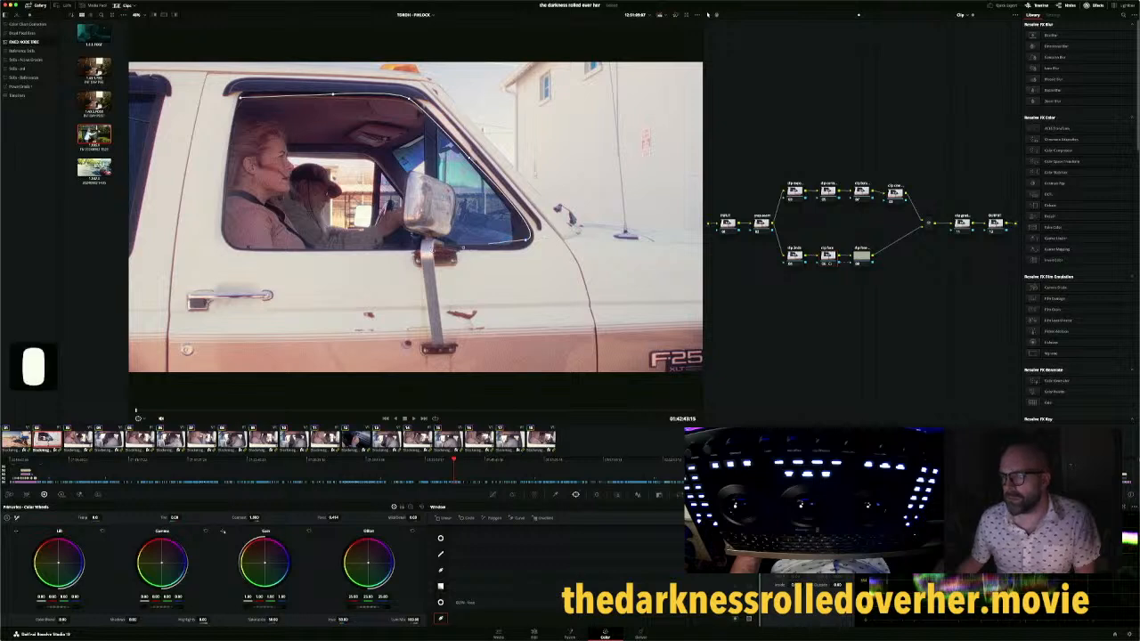
pyautogui.click(305, 252)
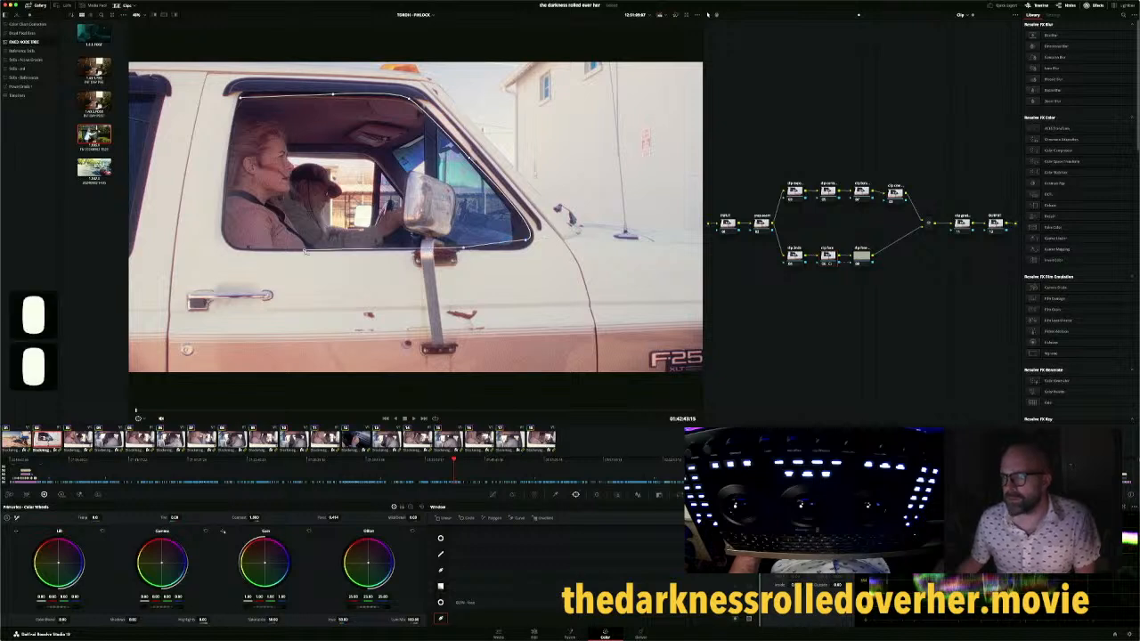
pyautogui.click(251, 252)
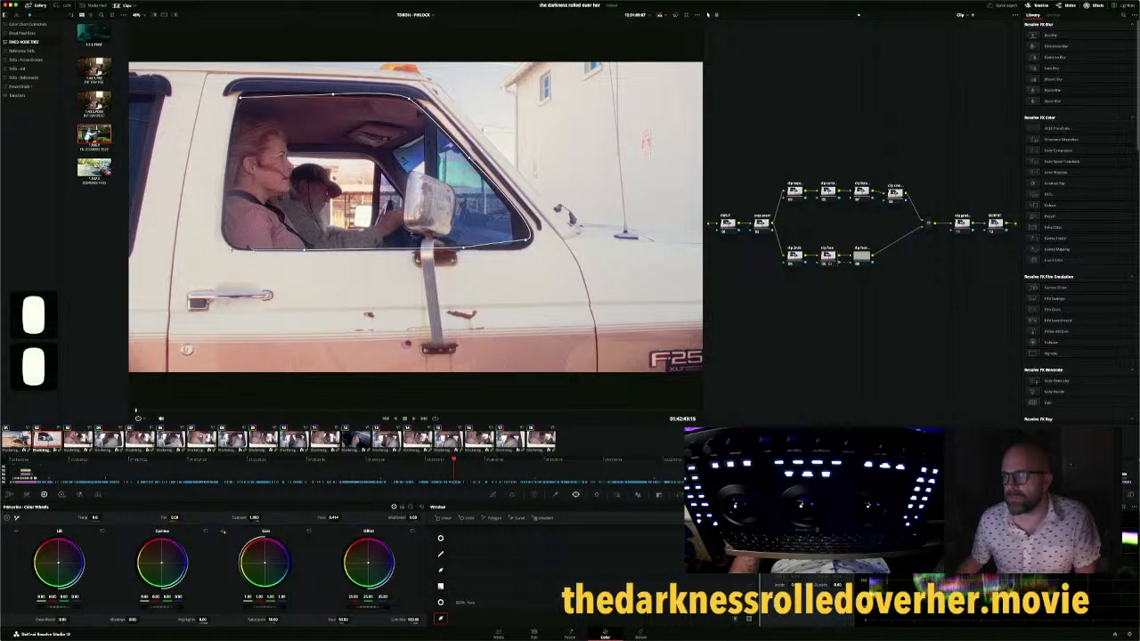
pyautogui.click(232, 247)
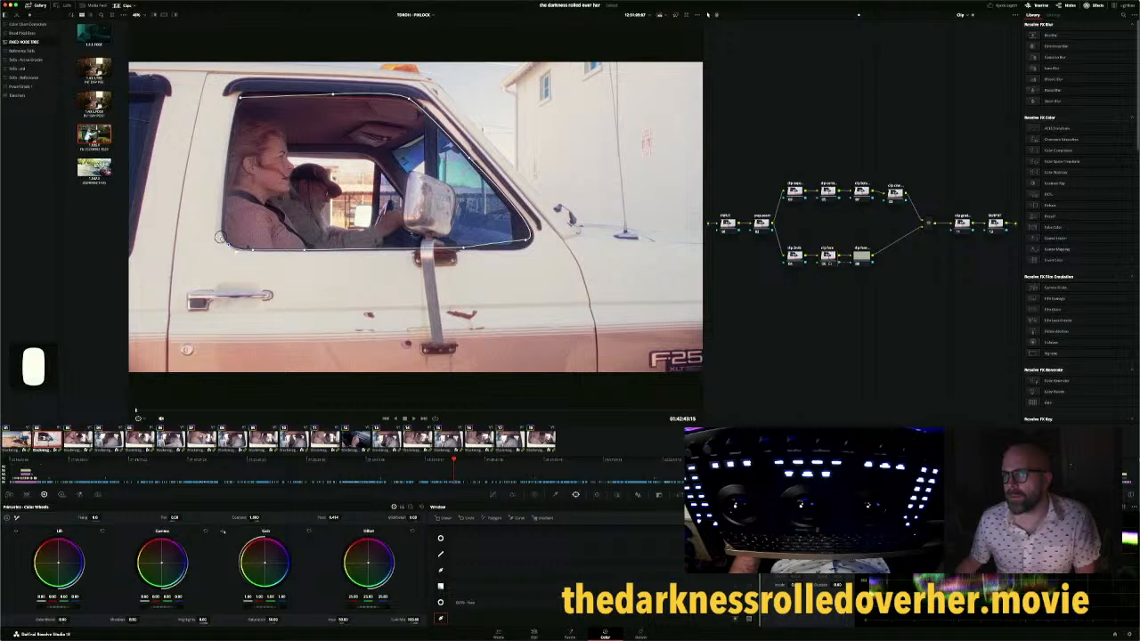
pyautogui.click(222, 218)
pyautogui.click(229, 158)
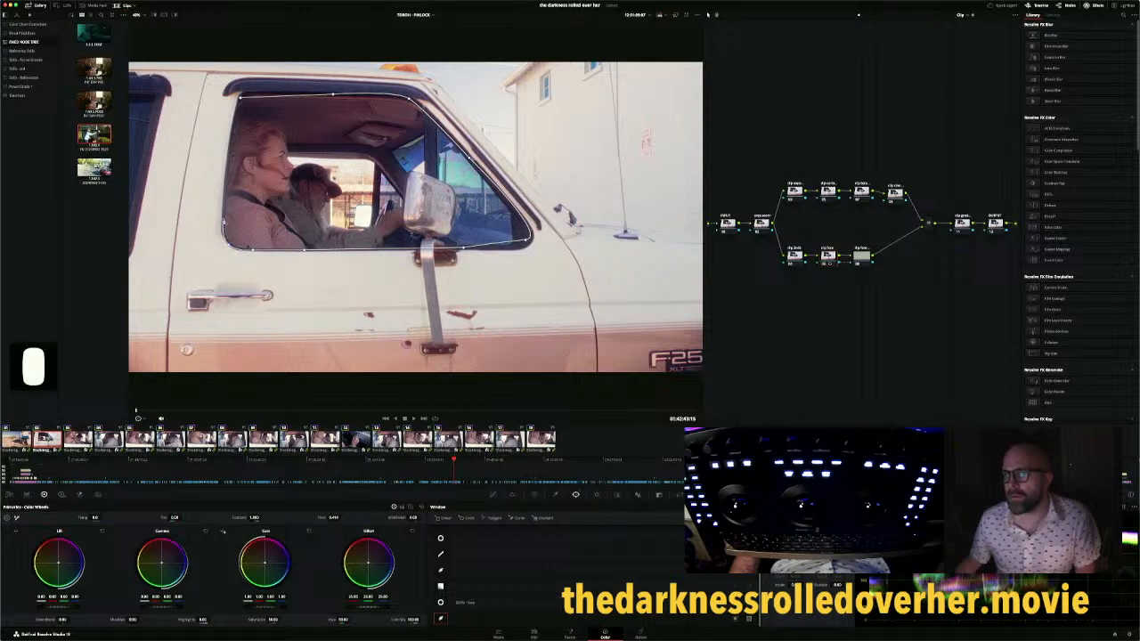
pyautogui.moveTo(231, 161); pyautogui.dragTo(229, 155)
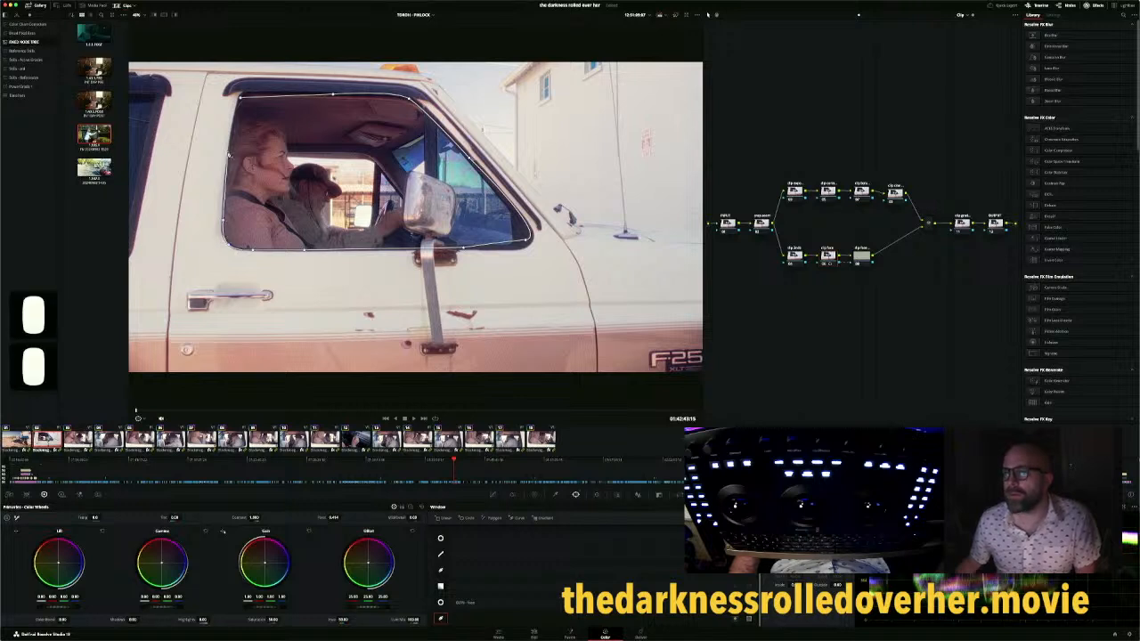
pyautogui.click(238, 107)
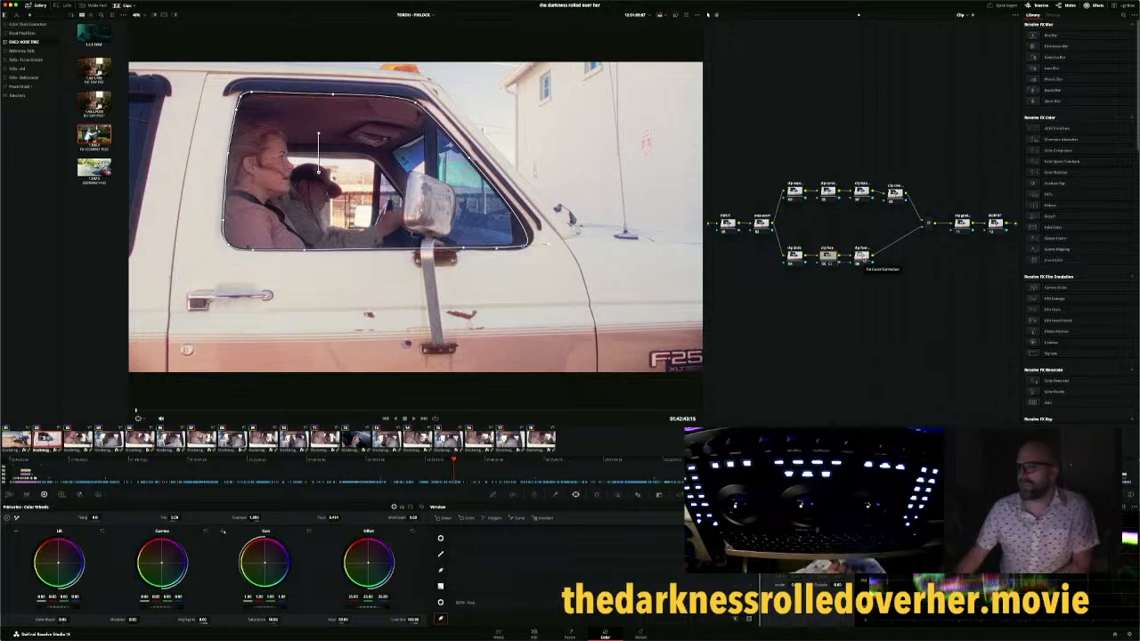
pyautogui.click(861, 257)
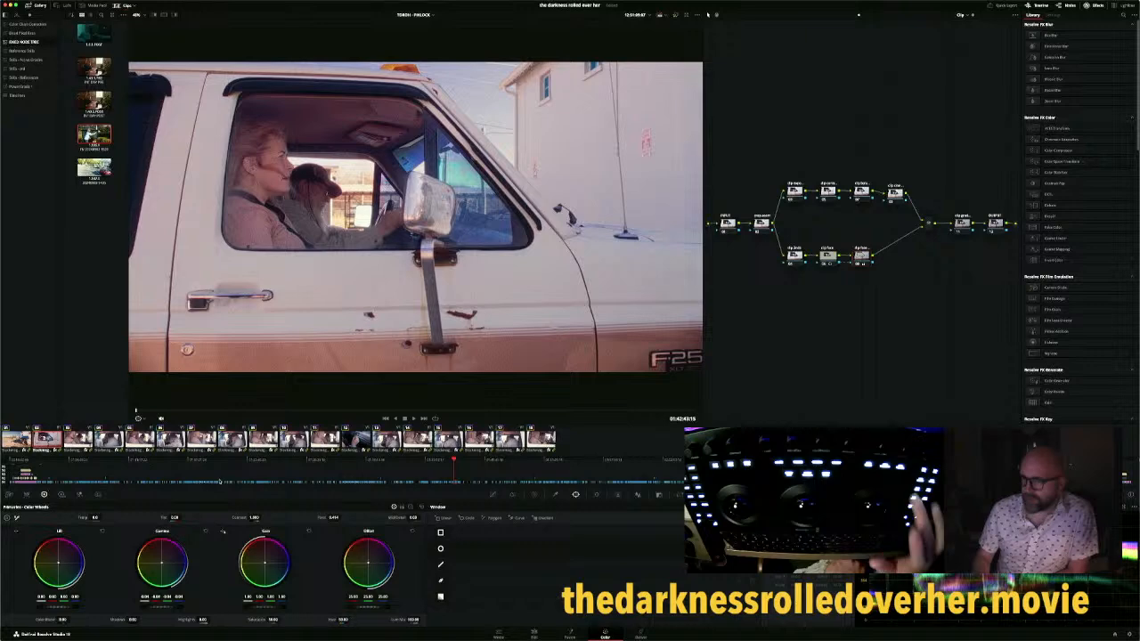
# Grab a still of the first clip's closing frame into the reference stills album and compare it with the second clip using a wipe
pyautogui.press('Left')
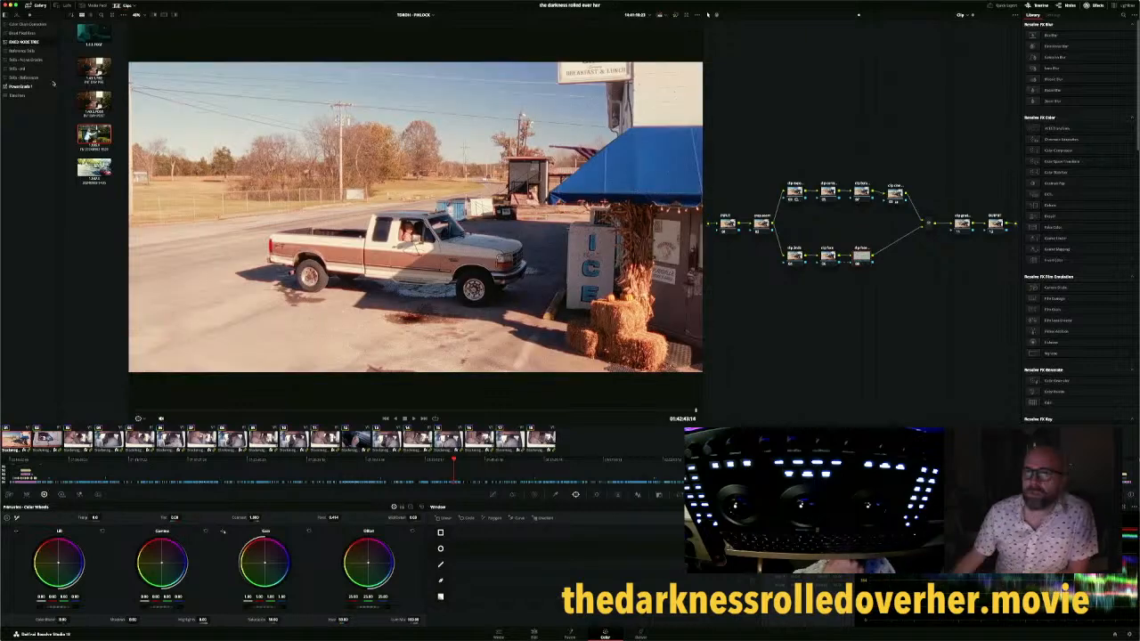
pyautogui.click(38, 53)
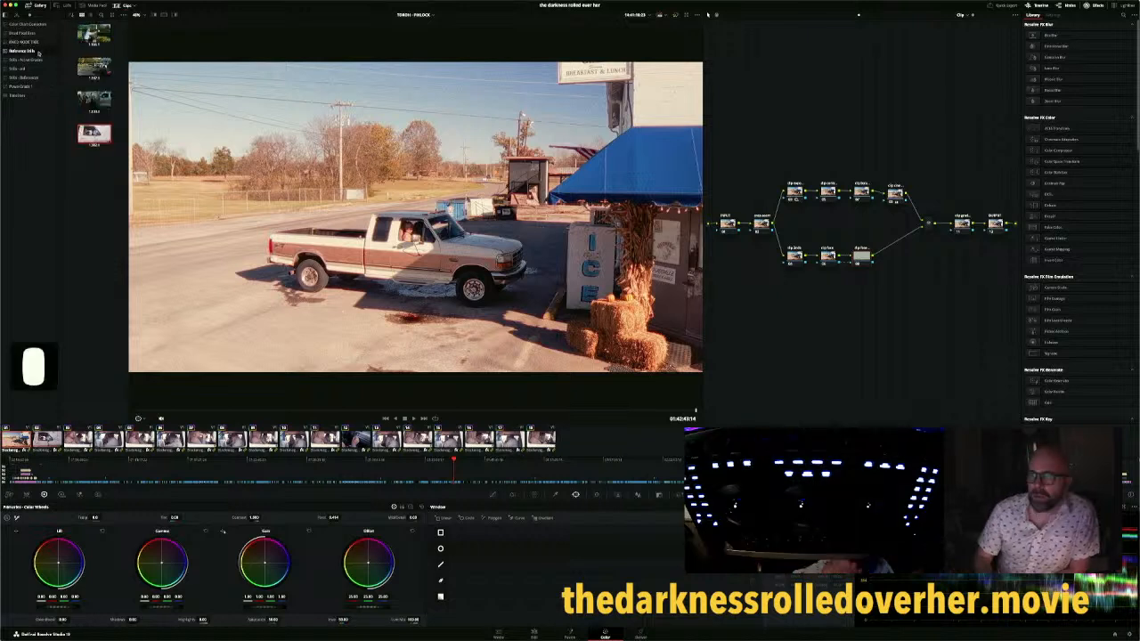
pyautogui.press('alt+super+g')
pyautogui.press('Down')
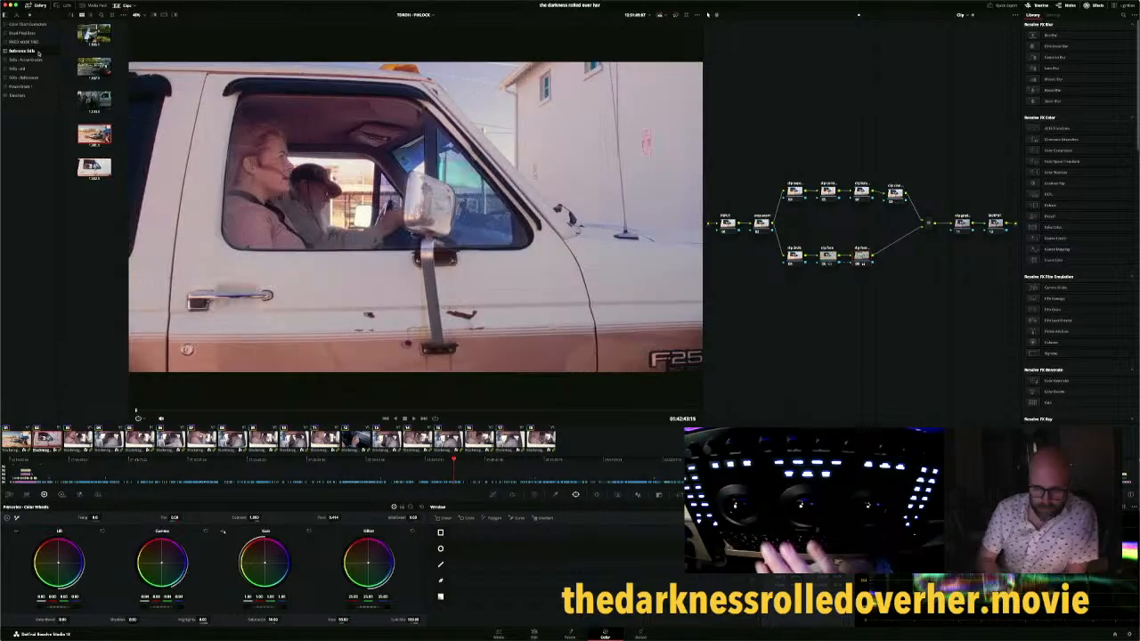
pyautogui.press('super+w')
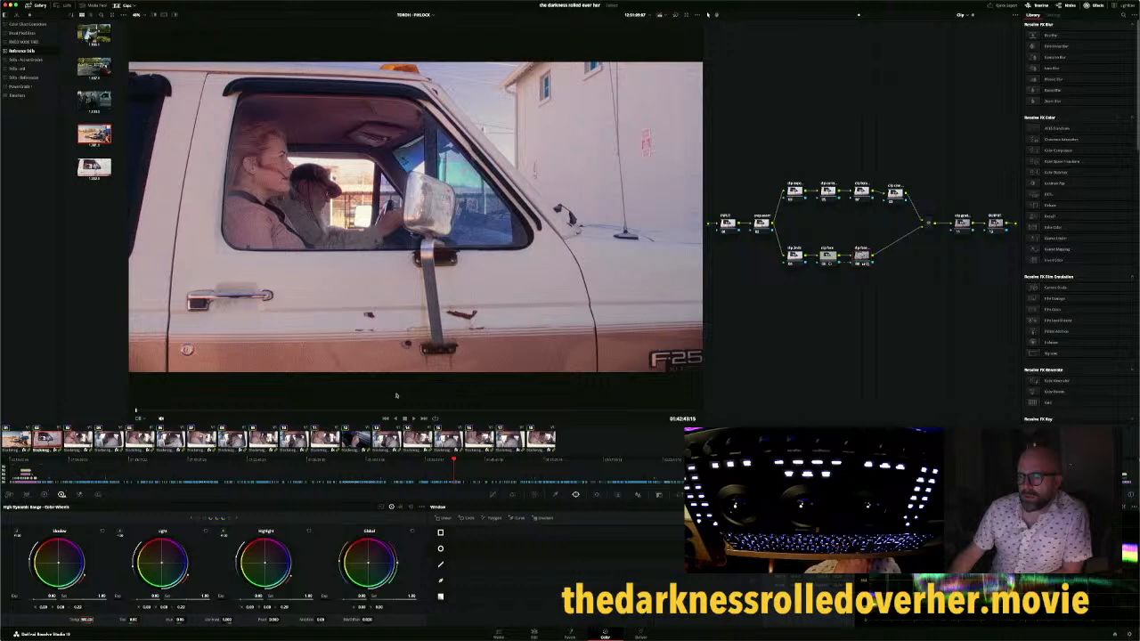
# Show the Power Window overlay and reshape the second clip's curve window so its front edge ends at the side mirror, excluding the front glass
pyautogui.rightClick(140, 431)
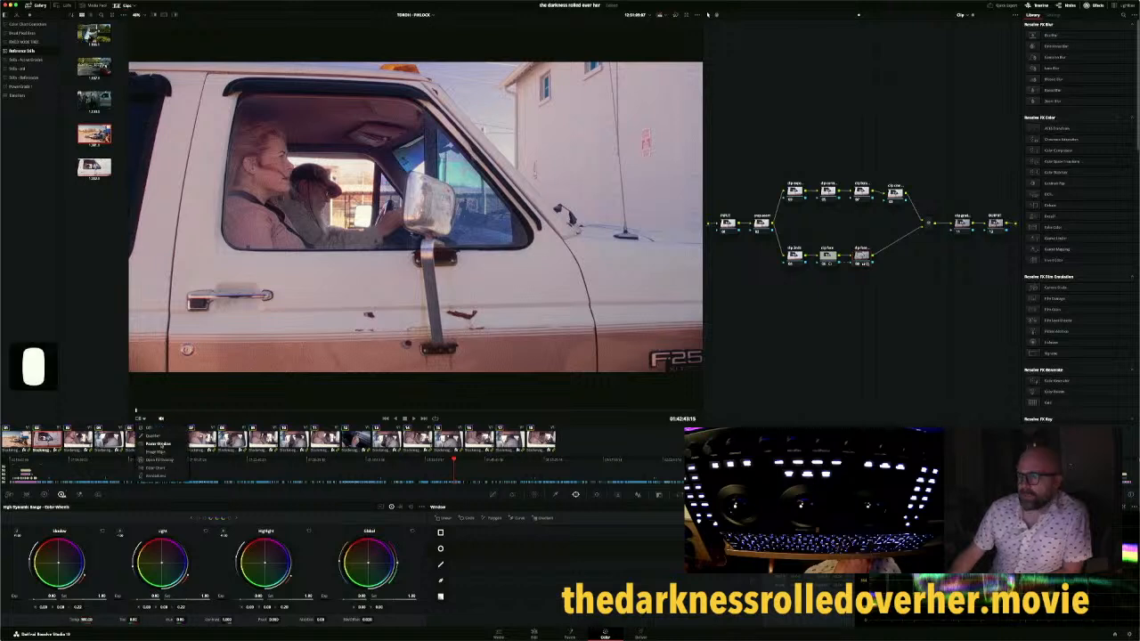
pyautogui.click(161, 445)
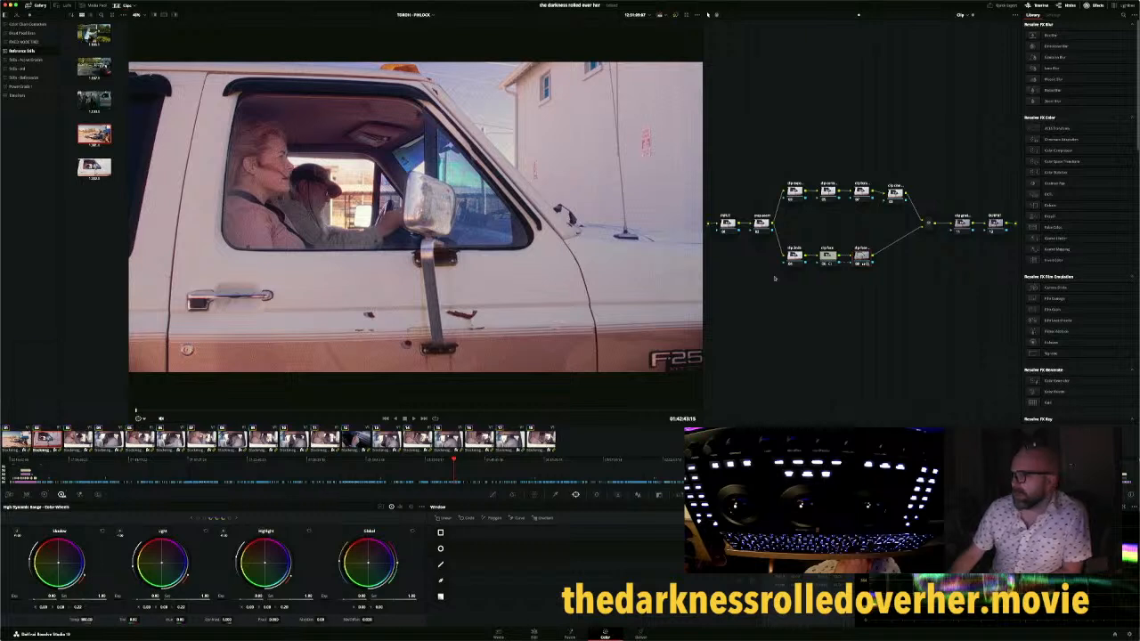
pyautogui.click(829, 255)
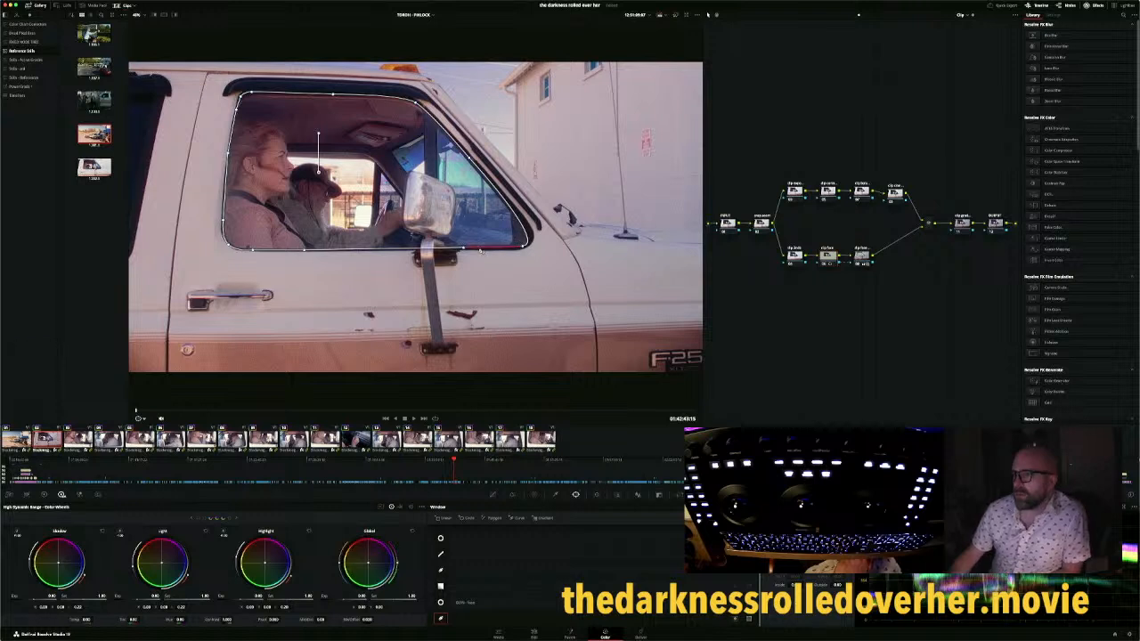
pyautogui.moveTo(463, 249); pyautogui.dragTo(418, 250)
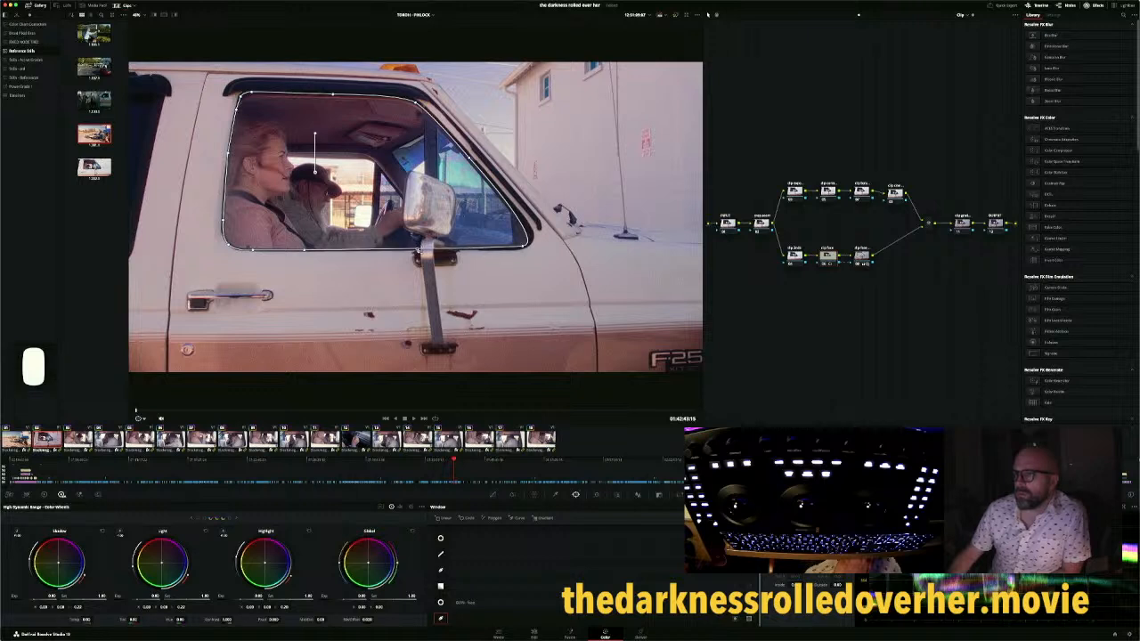
pyautogui.moveTo(417, 252); pyautogui.dragTo(423, 239)
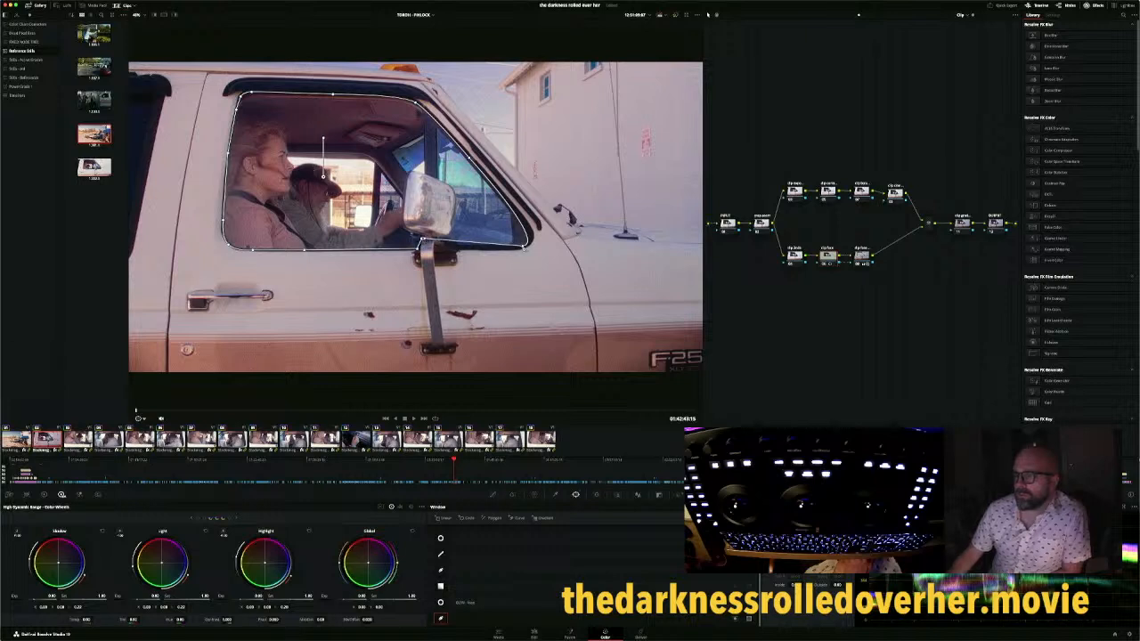
pyautogui.moveTo(526, 244); pyautogui.dragTo(515, 239)
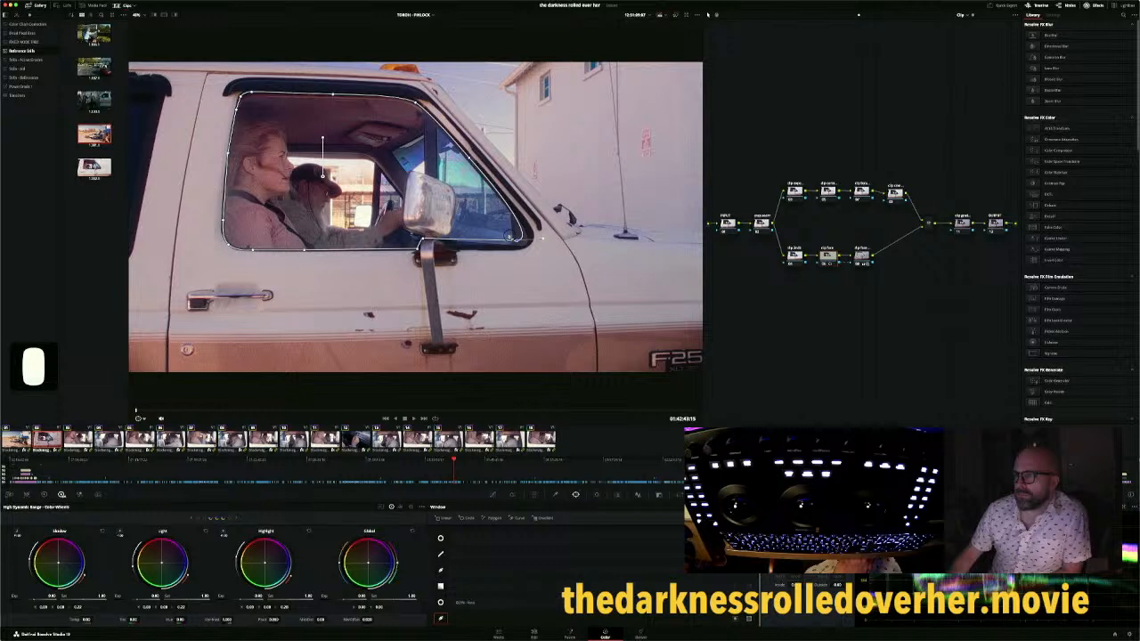
pyautogui.moveTo(511, 237); pyautogui.dragTo(388, 215)
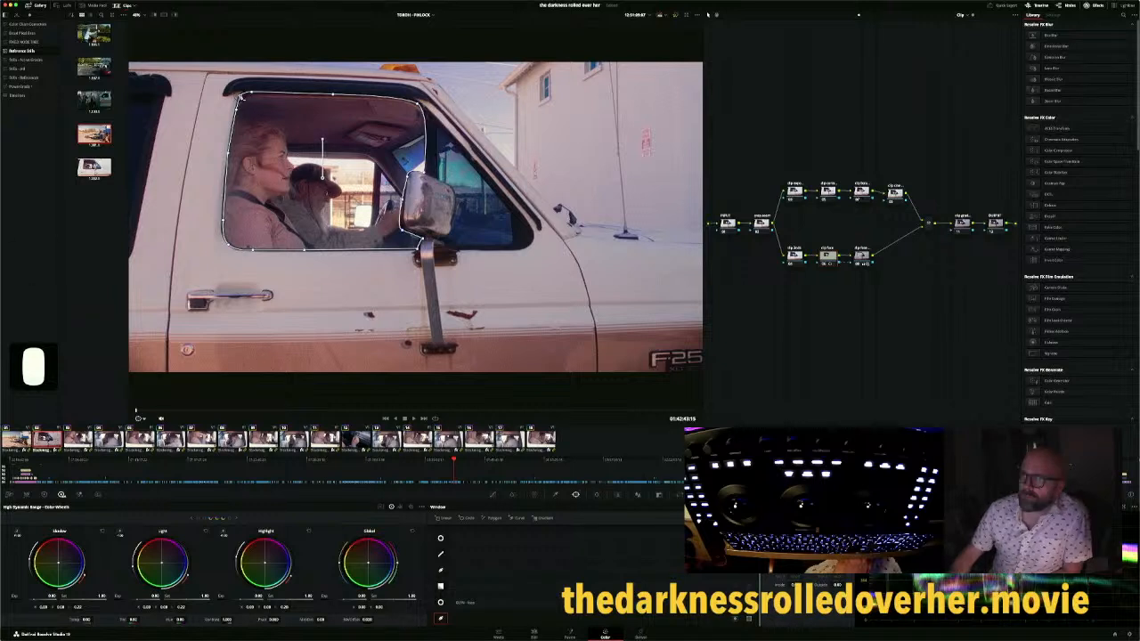
# Refine the curve window's control points at the upper rear corner and along the rear edge of the truck's side window
pyautogui.rightClick(241, 96)
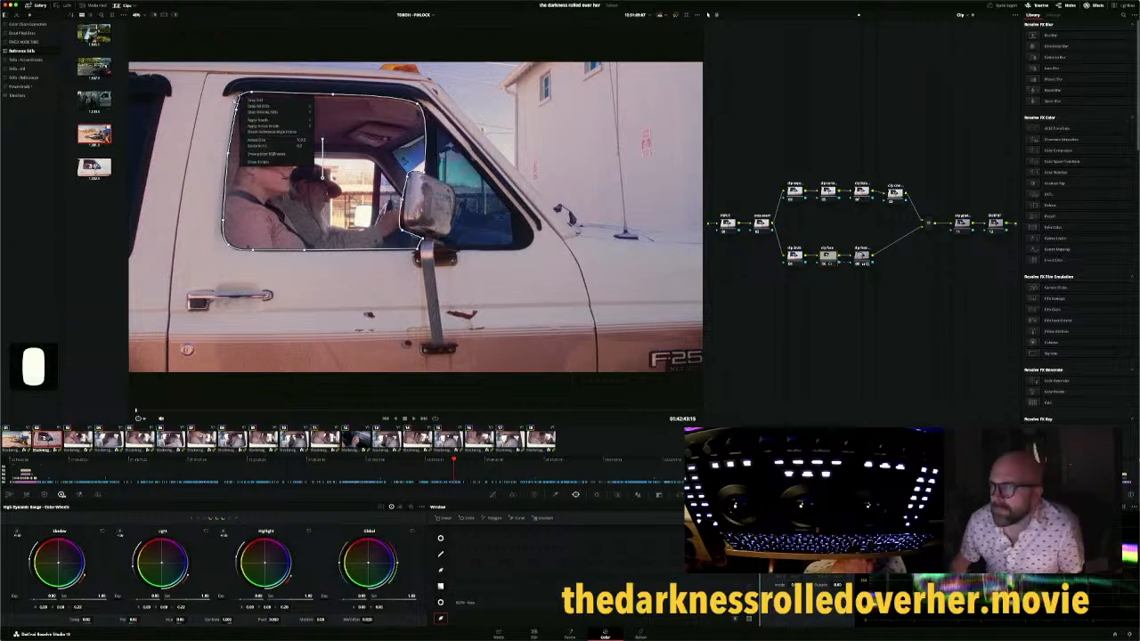
pyautogui.click(240, 97)
pyautogui.doubleClick(241, 97)
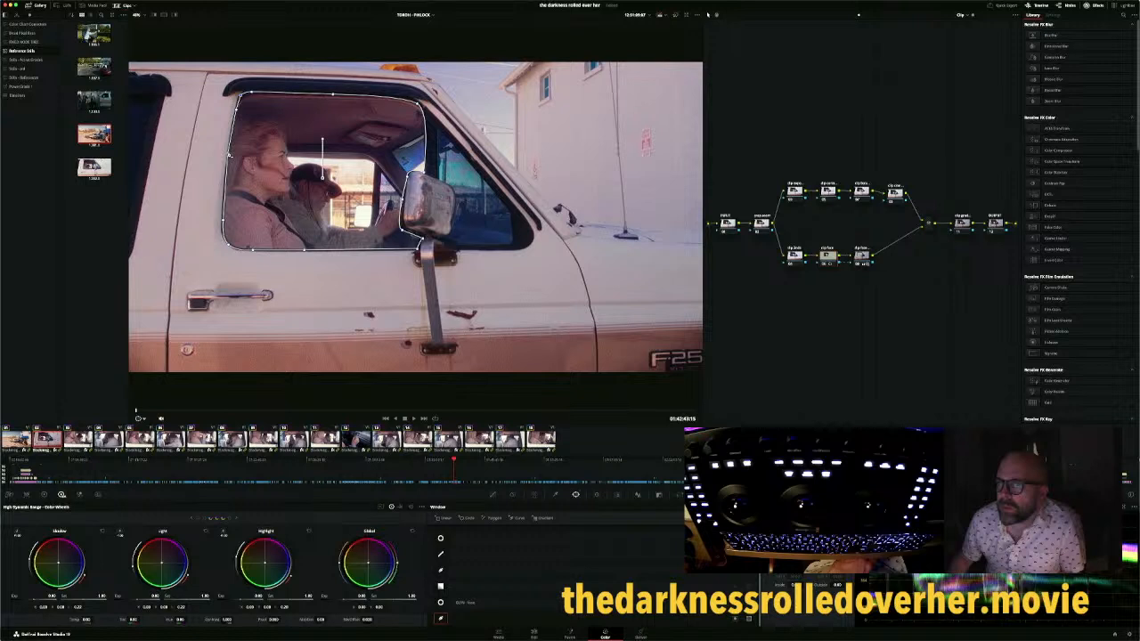
pyautogui.click(228, 154)
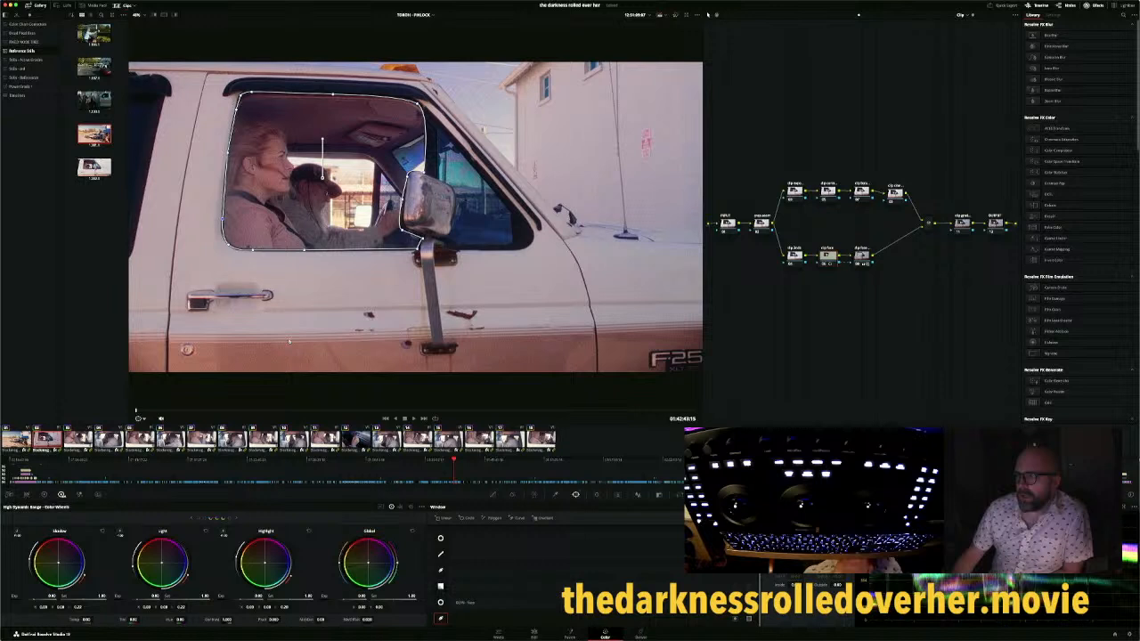
# Check the outside node's effect on the second clip by toggling it off and on, and compare the result with the first clip
pyautogui.click(862, 255)
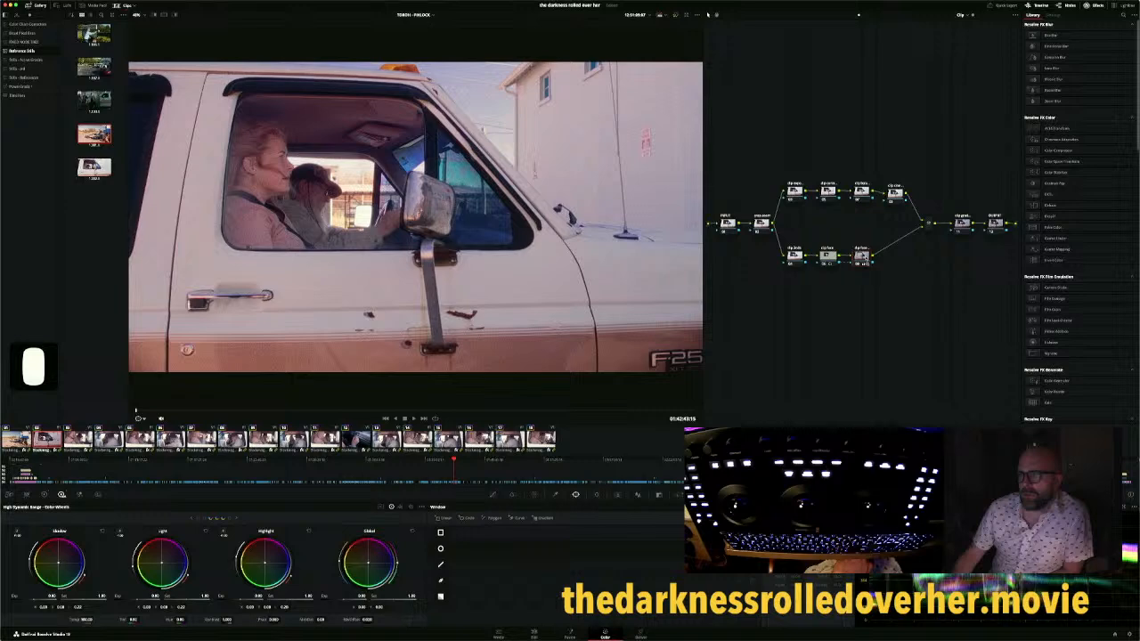
pyautogui.press('super+d')
pyautogui.press('super+d')
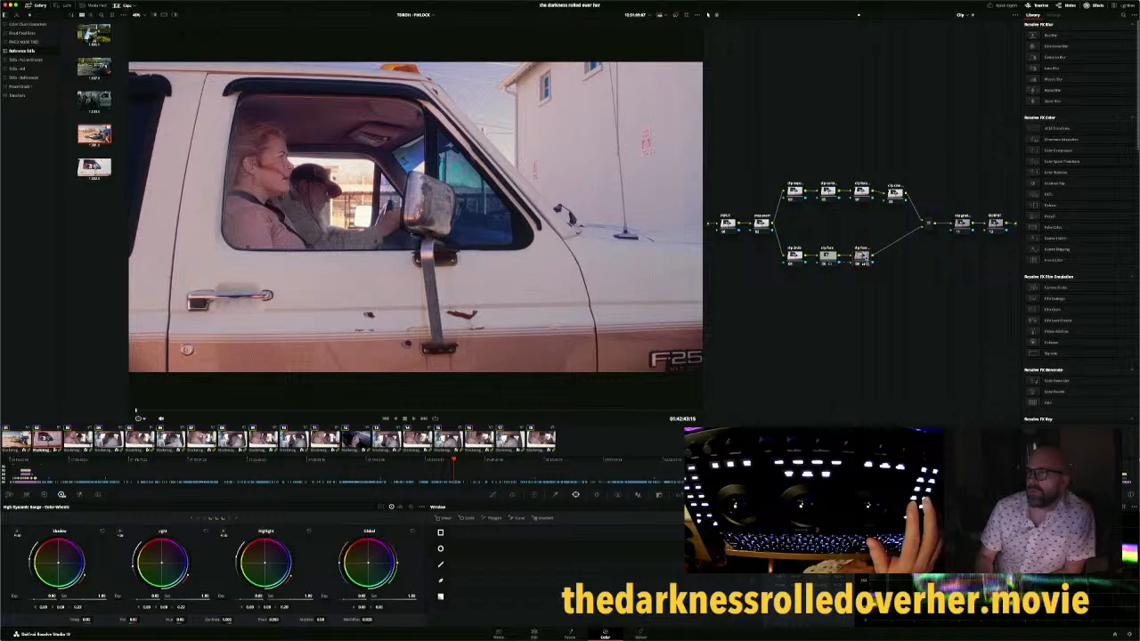
pyautogui.press('Left')
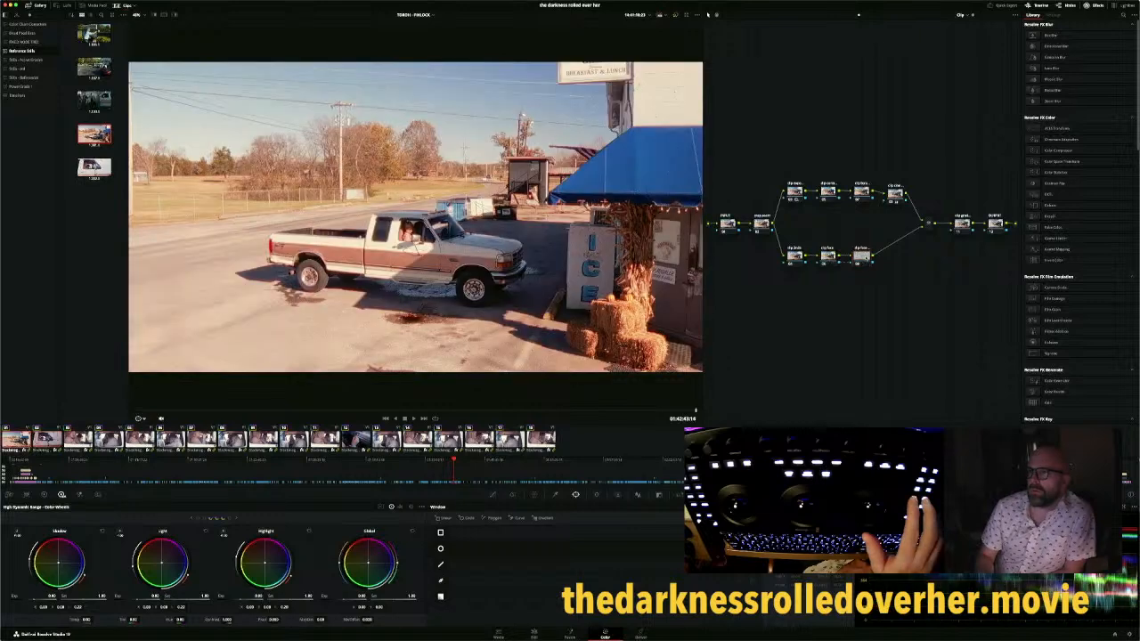
# Turn off the matte highlight on the second clip's outside node and reduce that node's key gain to 0.6
pyautogui.press('Right')
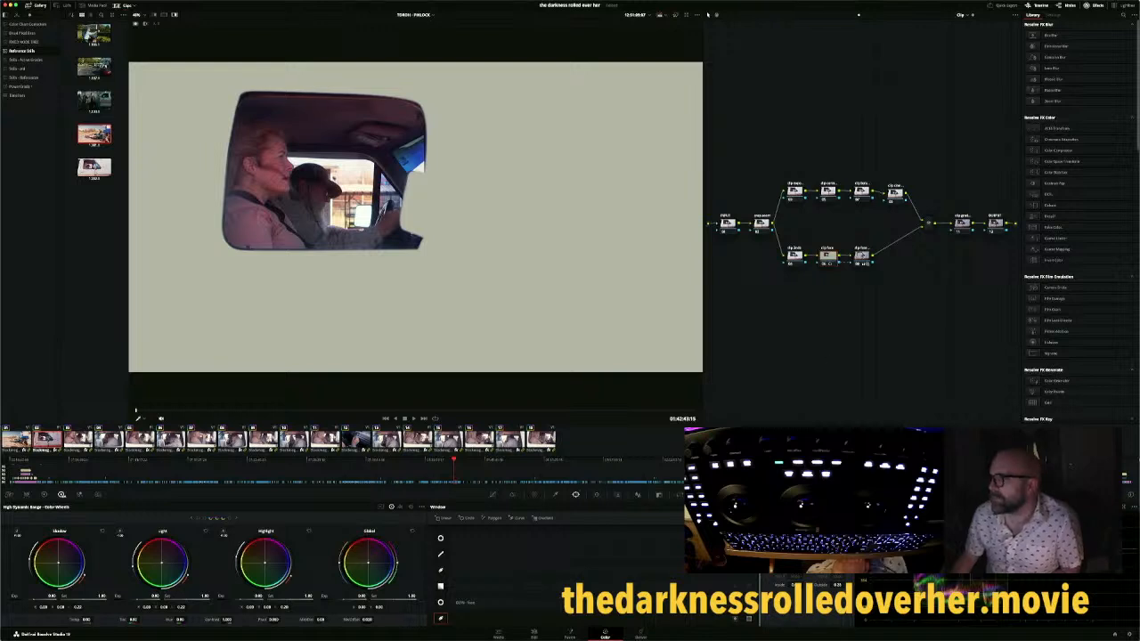
pyautogui.click(863, 258)
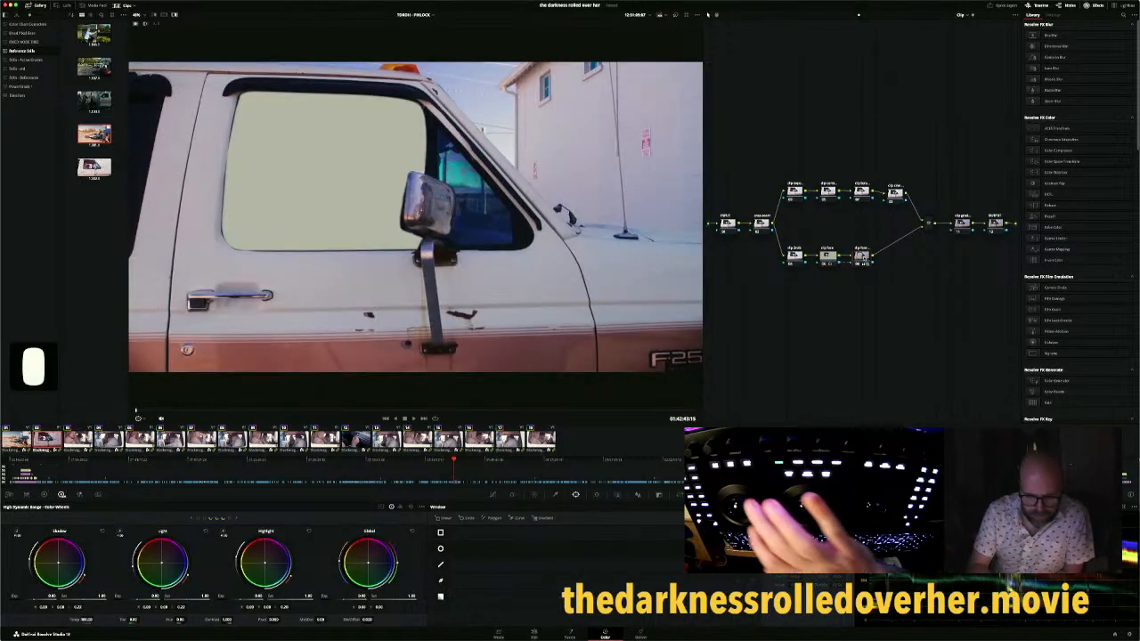
pyautogui.hotkey('shift', 'h')
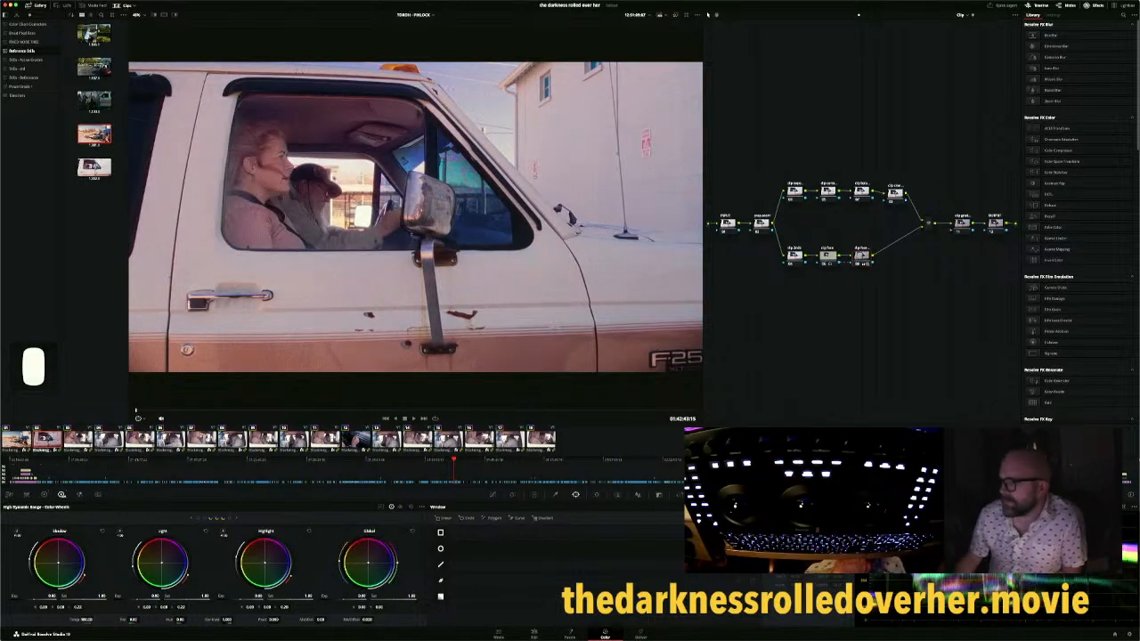
pyautogui.click(659, 496)
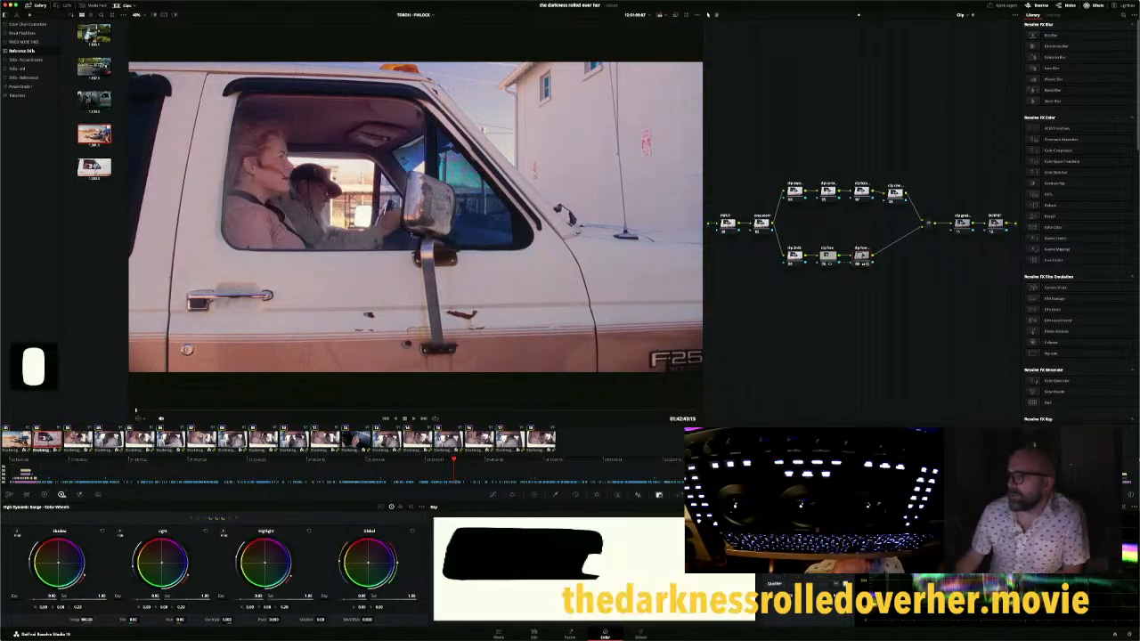
pyautogui.click(659, 495)
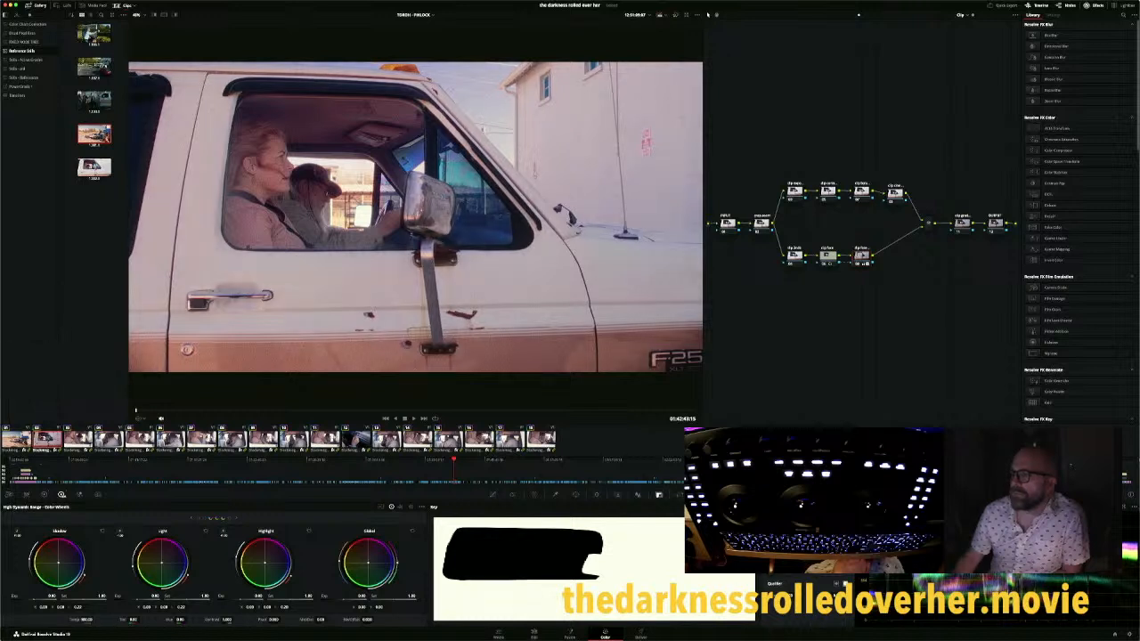
pyautogui.click(838, 561)
pyautogui.write('.6')
pyautogui.press('Return')
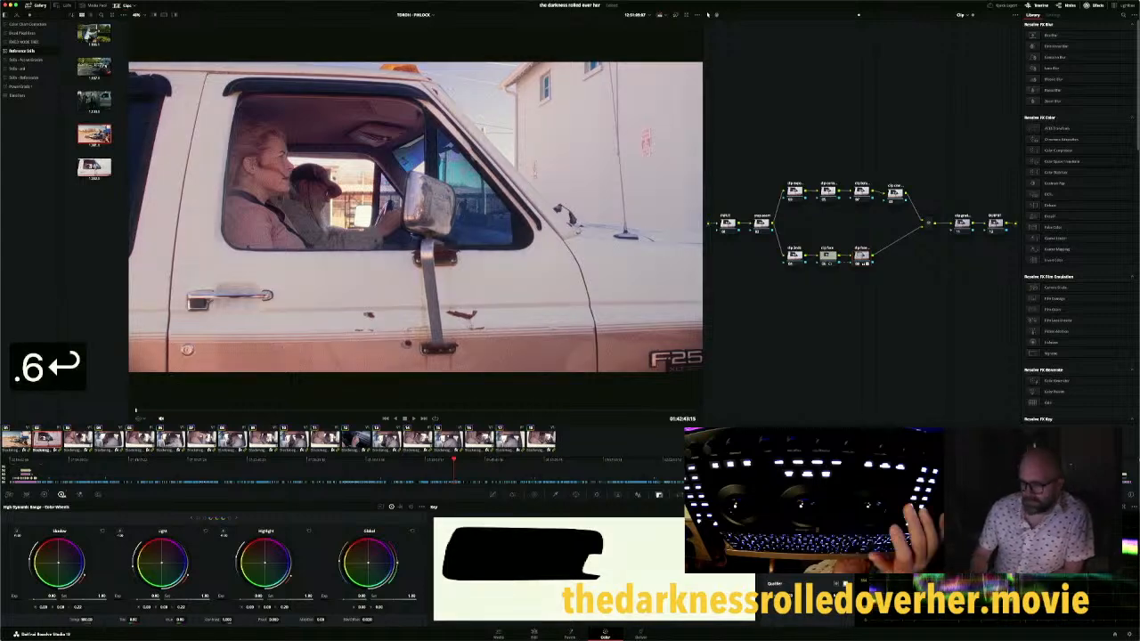
# Compare the second clip's grade with the first clip's closing frame by flipping back and forth across the cut
pyautogui.press('Up')
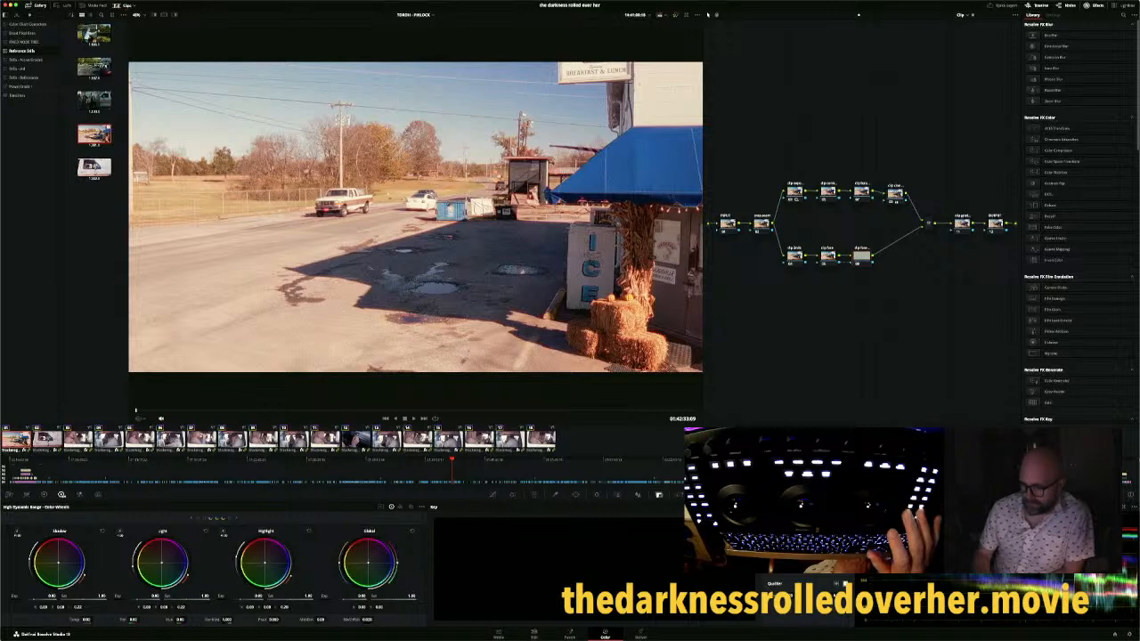
pyautogui.press('Down')
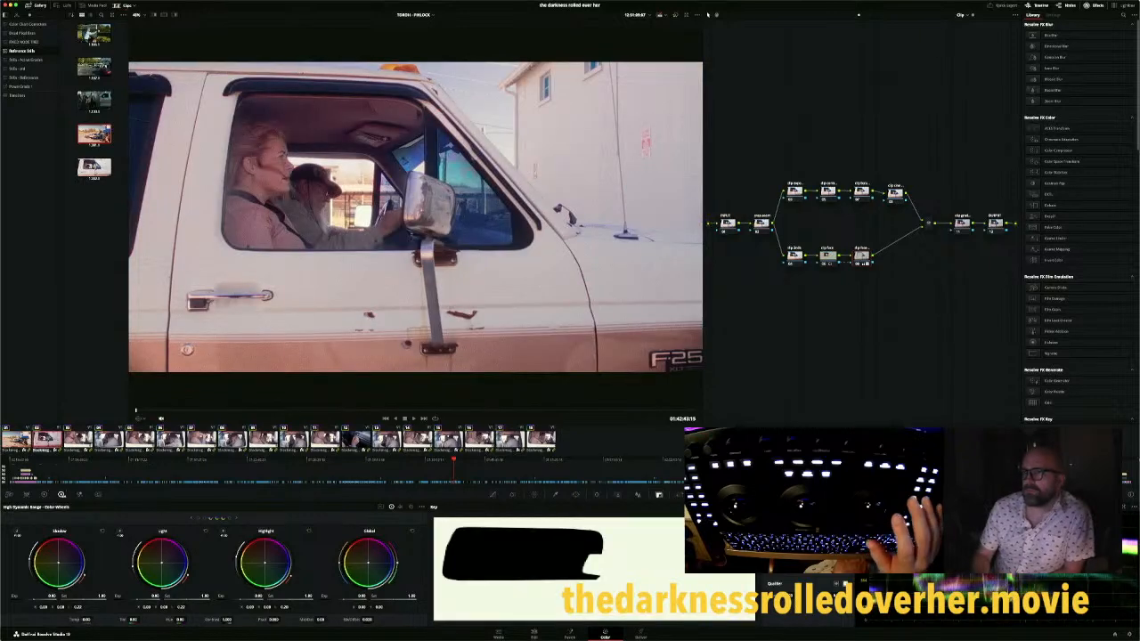
pyautogui.press('Up')
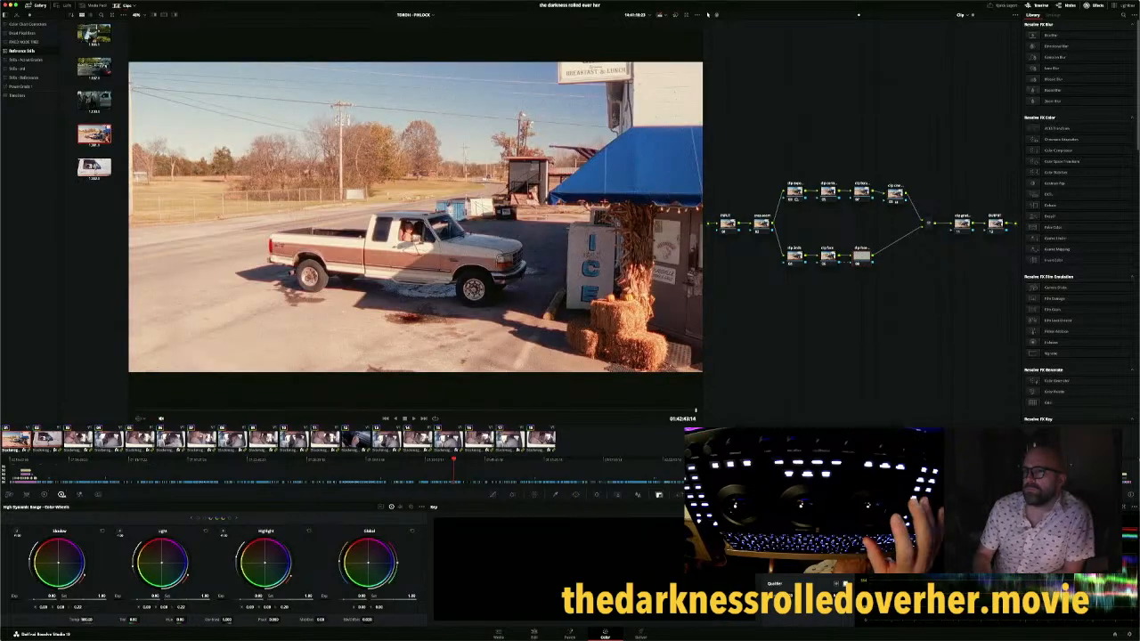
pyautogui.press('Down')
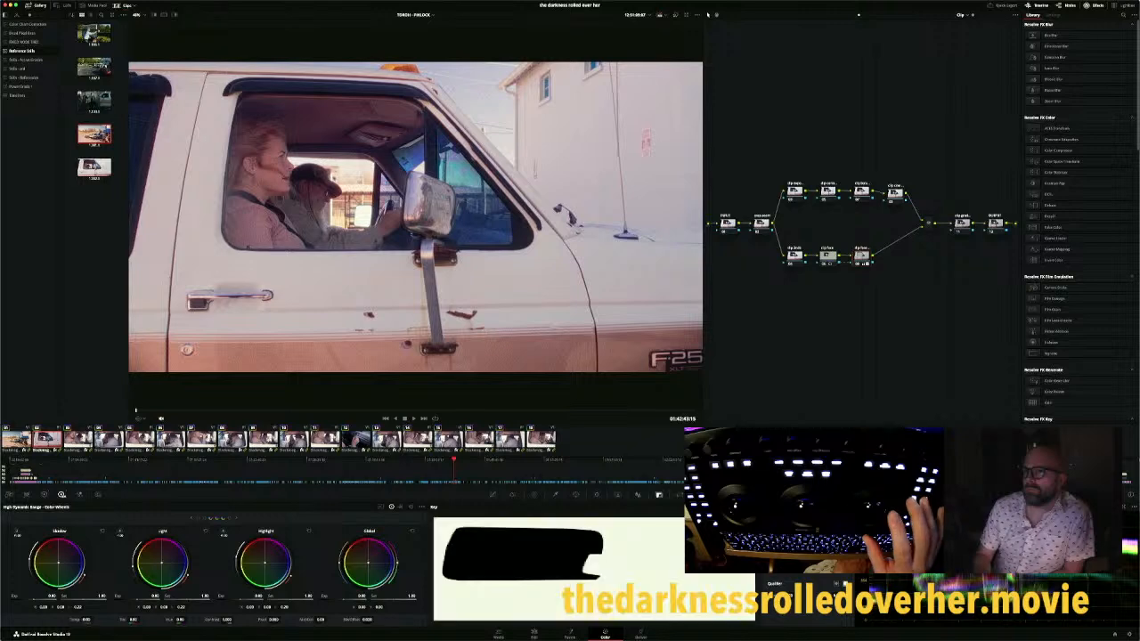
pyautogui.press('Up')
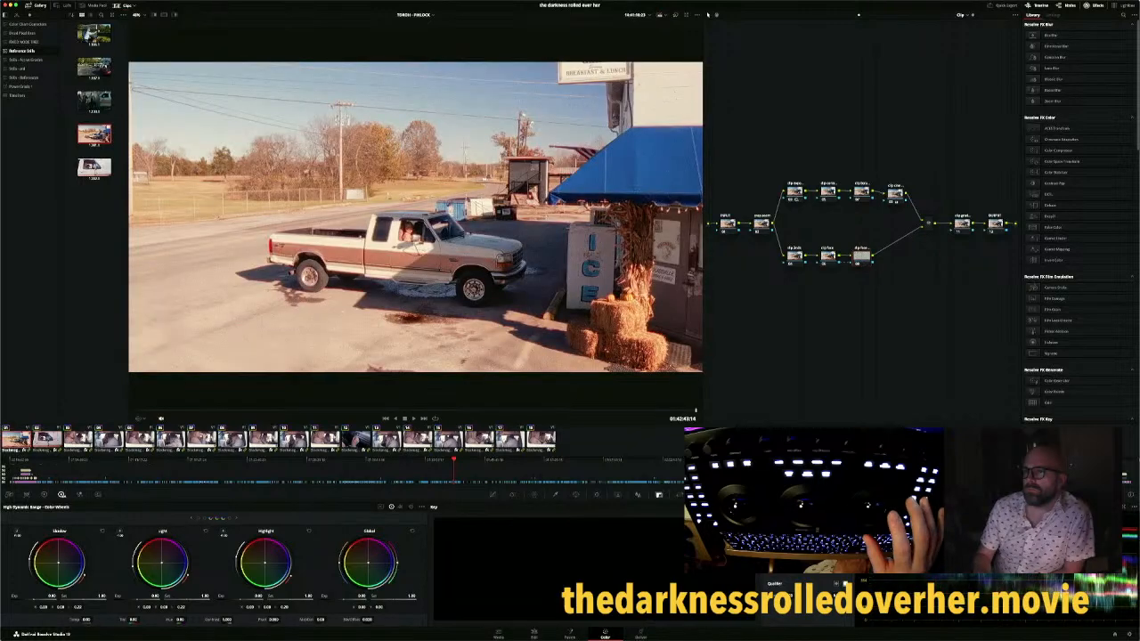
pyautogui.press('Down')
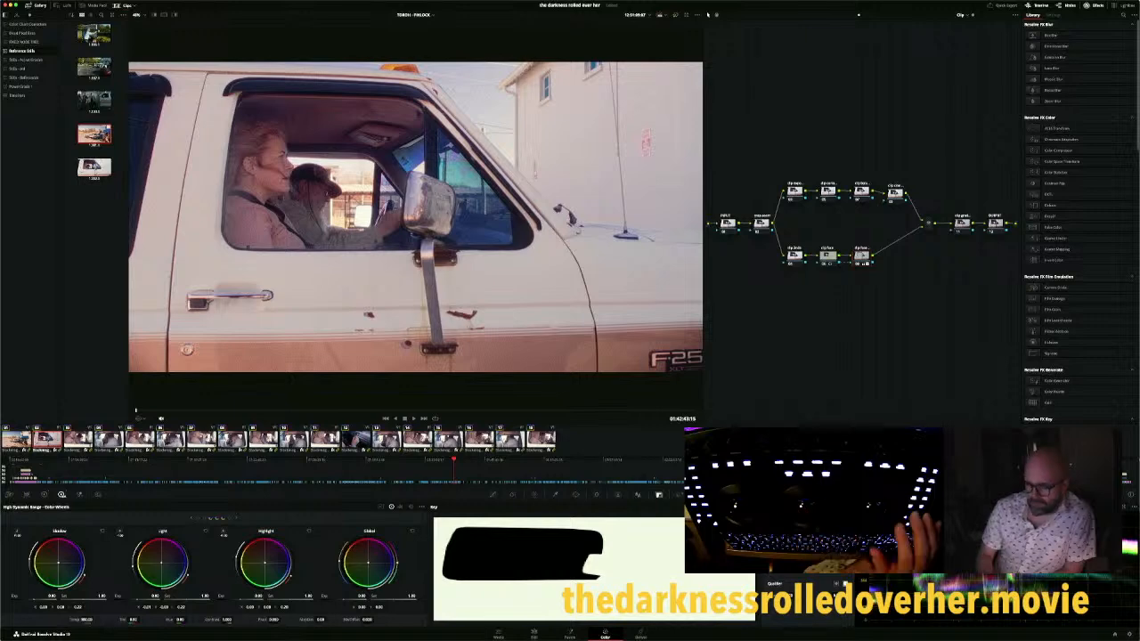
pyautogui.press('Left')
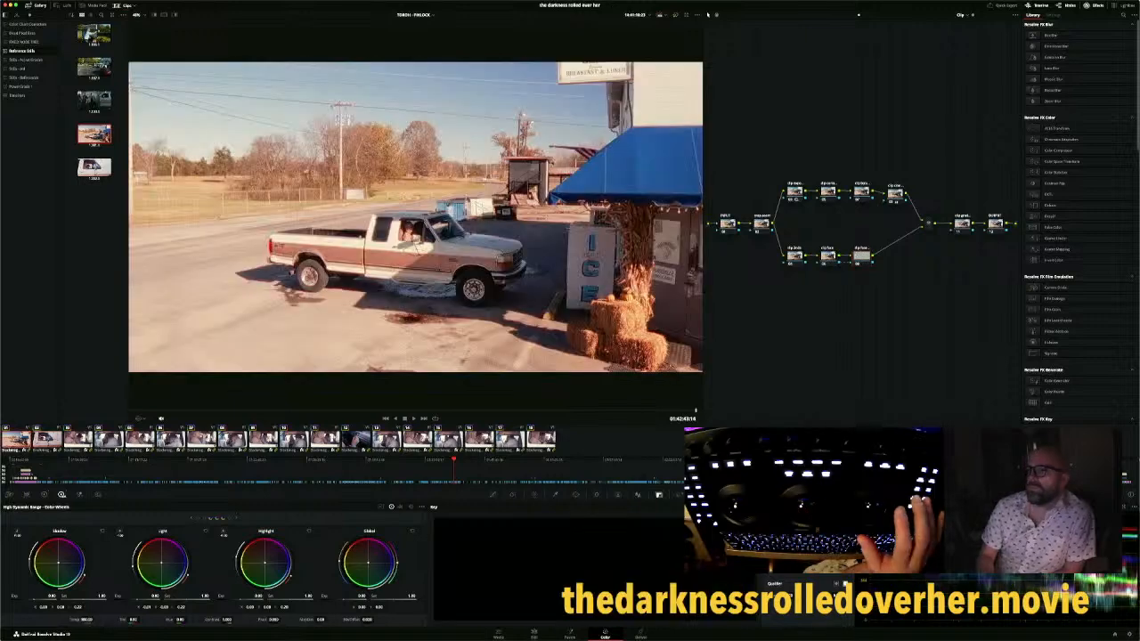
pyautogui.press('Right')
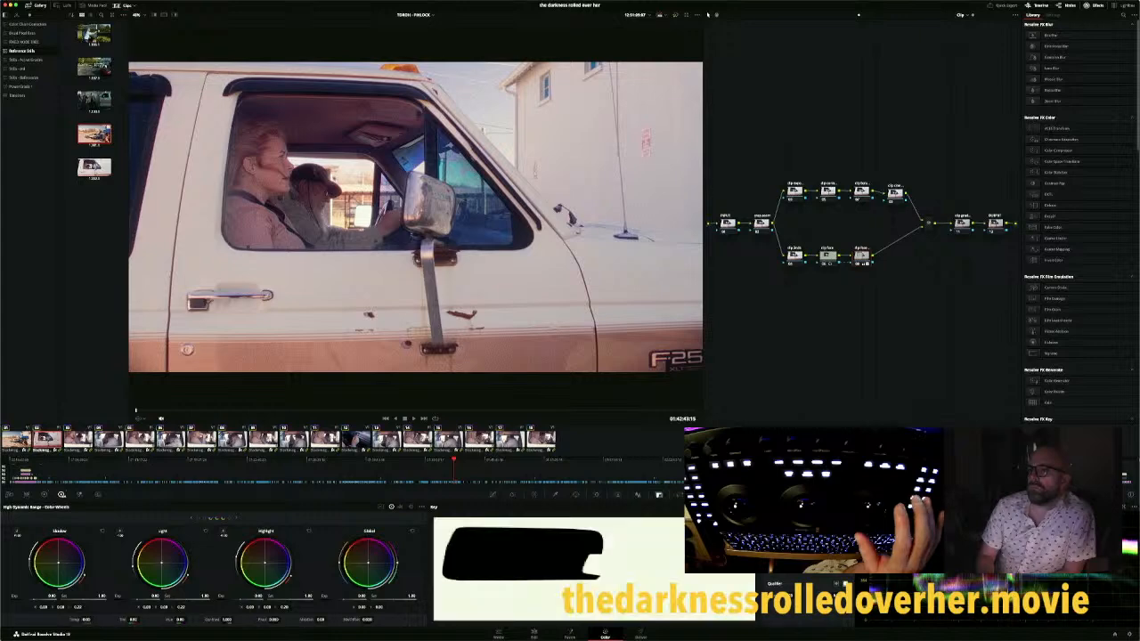
pyautogui.press('Left')
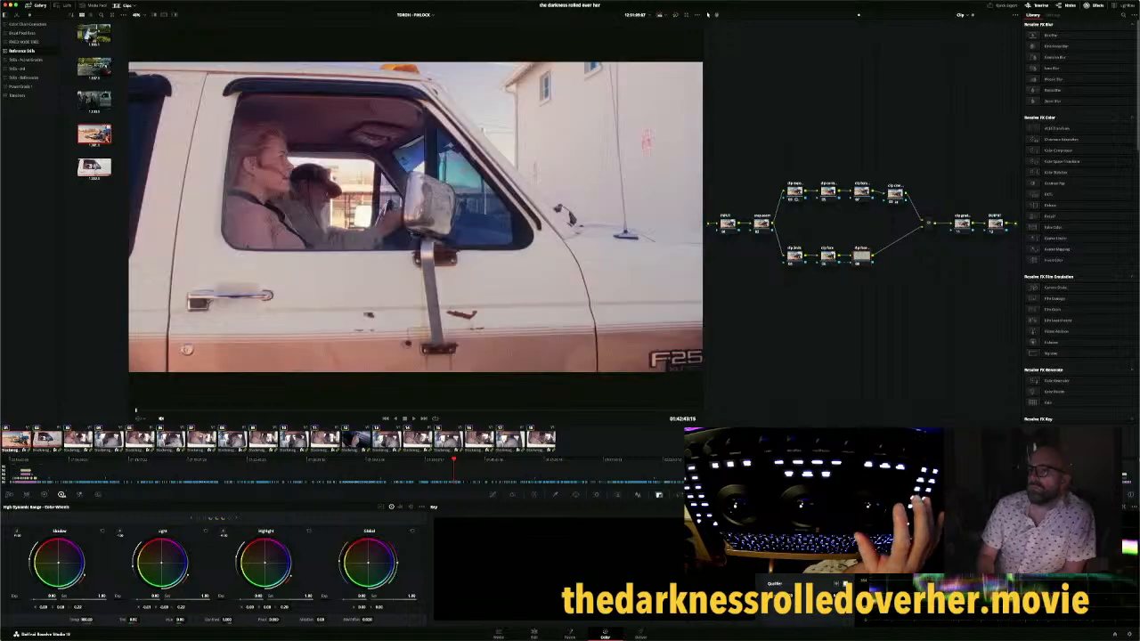
pyautogui.press('Right')
# Find the second clip's frame just before the truck door opens, save the project, and track the side-window curve forward from there
pyautogui.click(384, 411)
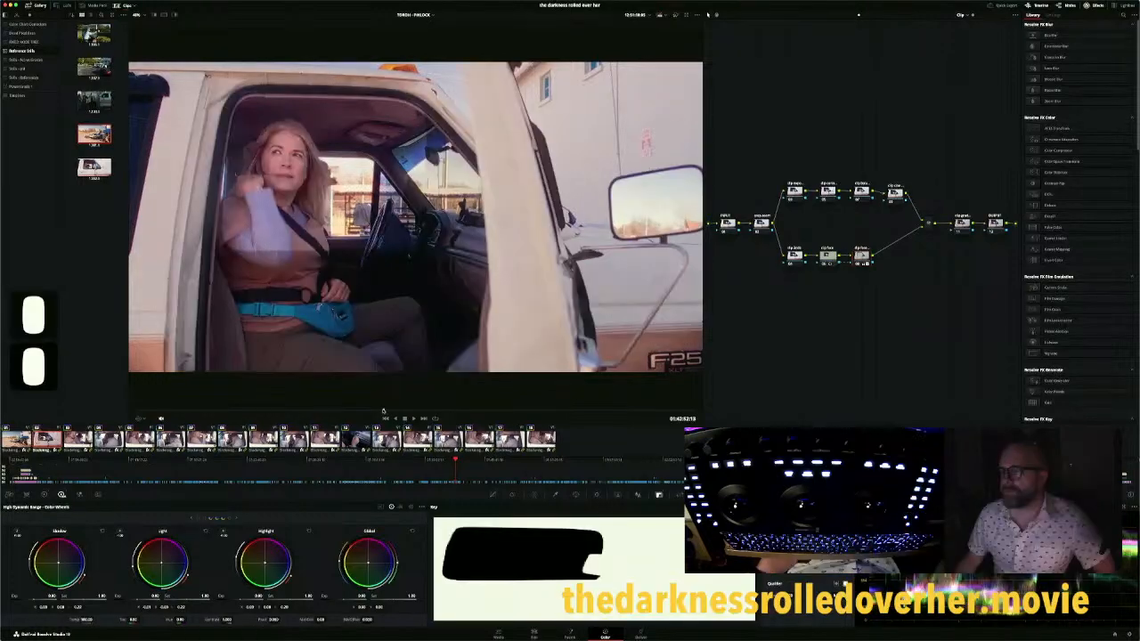
pyautogui.moveTo(384, 410); pyautogui.dragTo(251, 407)
pyautogui.press('Left')
pyautogui.press('Left')
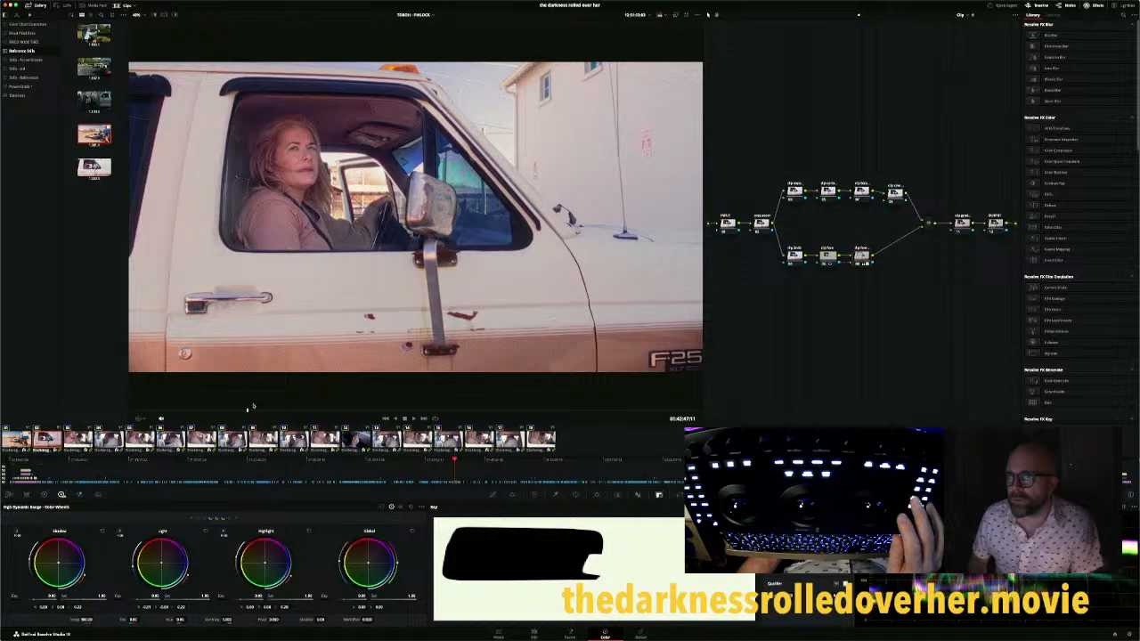
pyautogui.press('Left')
pyautogui.press('Left')
pyautogui.press('Left')
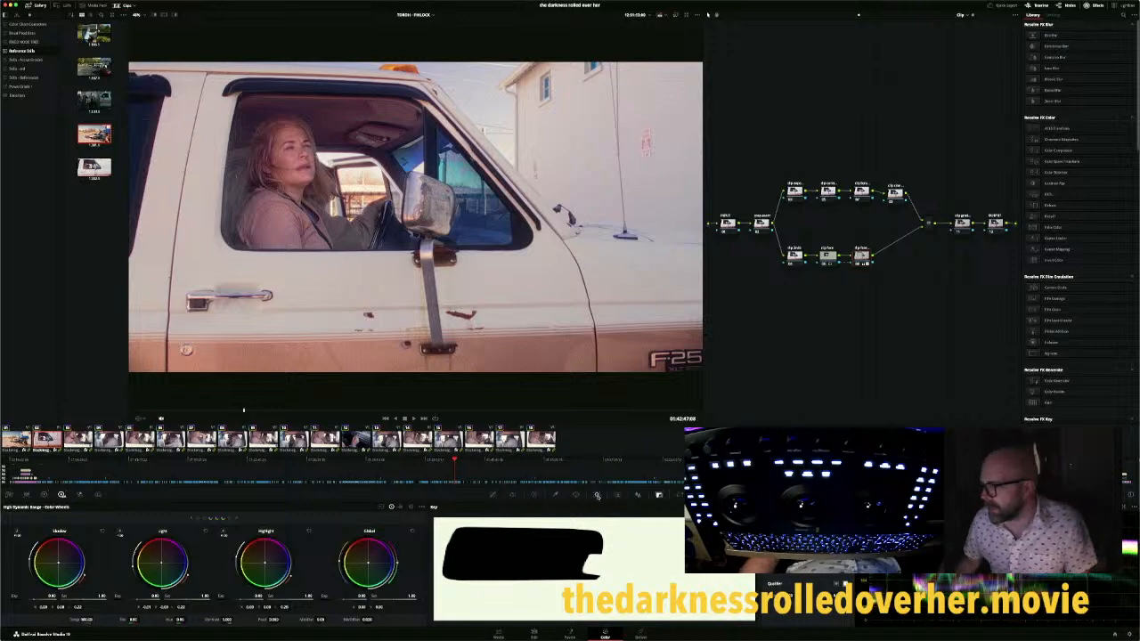
pyautogui.click(597, 497)
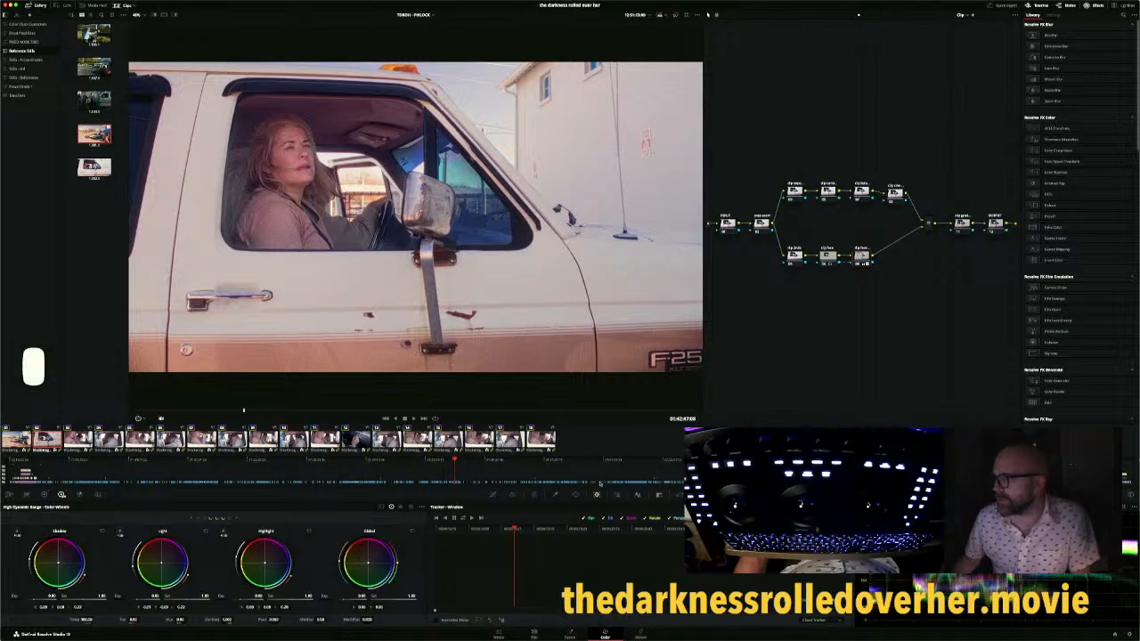
pyautogui.click(832, 258)
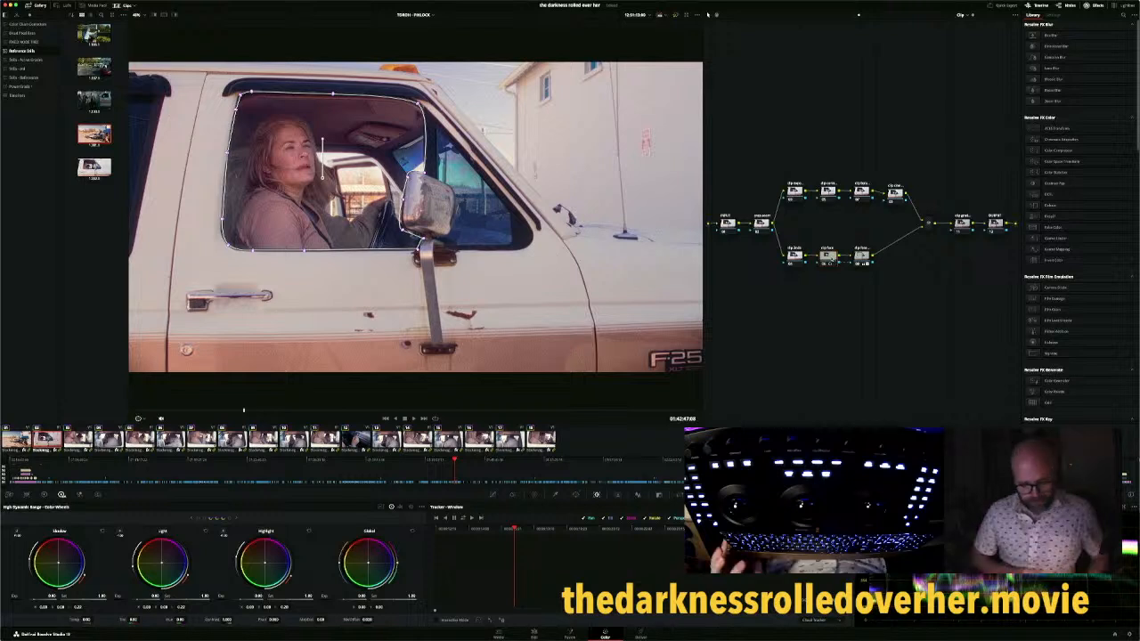
pyautogui.press('super+s')
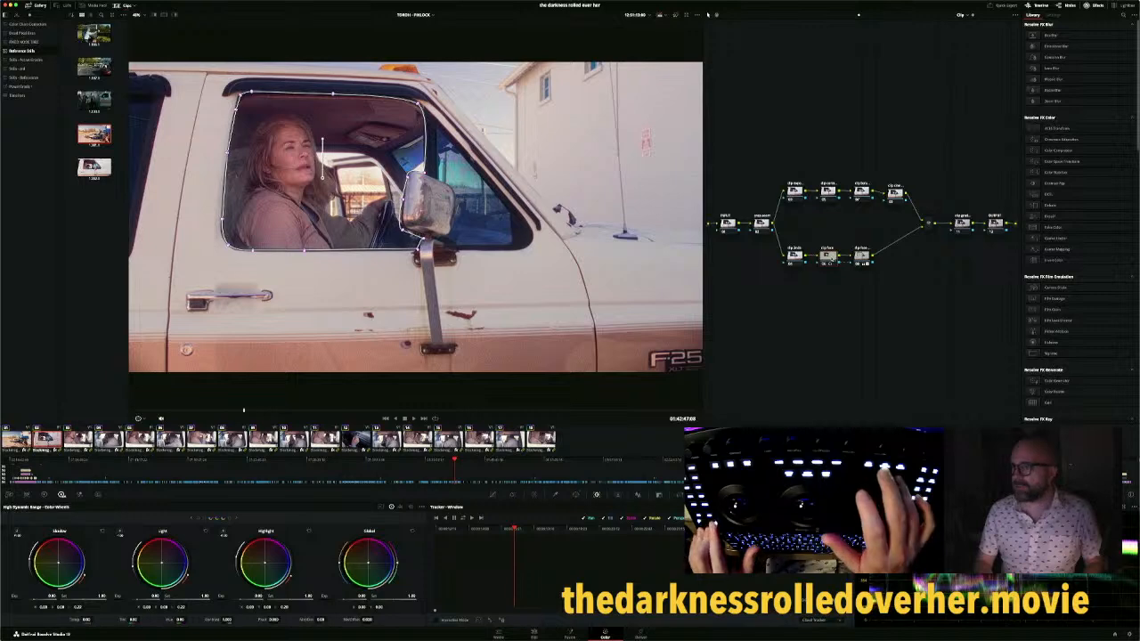
pyautogui.press('super+t')
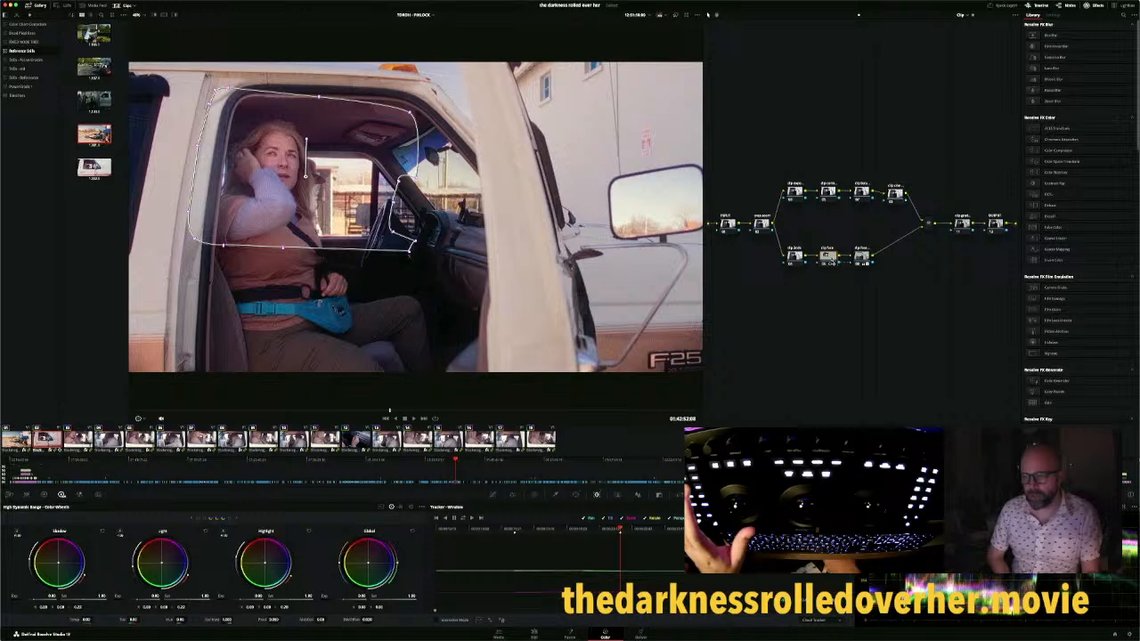
# Return to the tracking start frame and refine the curve window's control points around the side mirror
pyautogui.press('[')
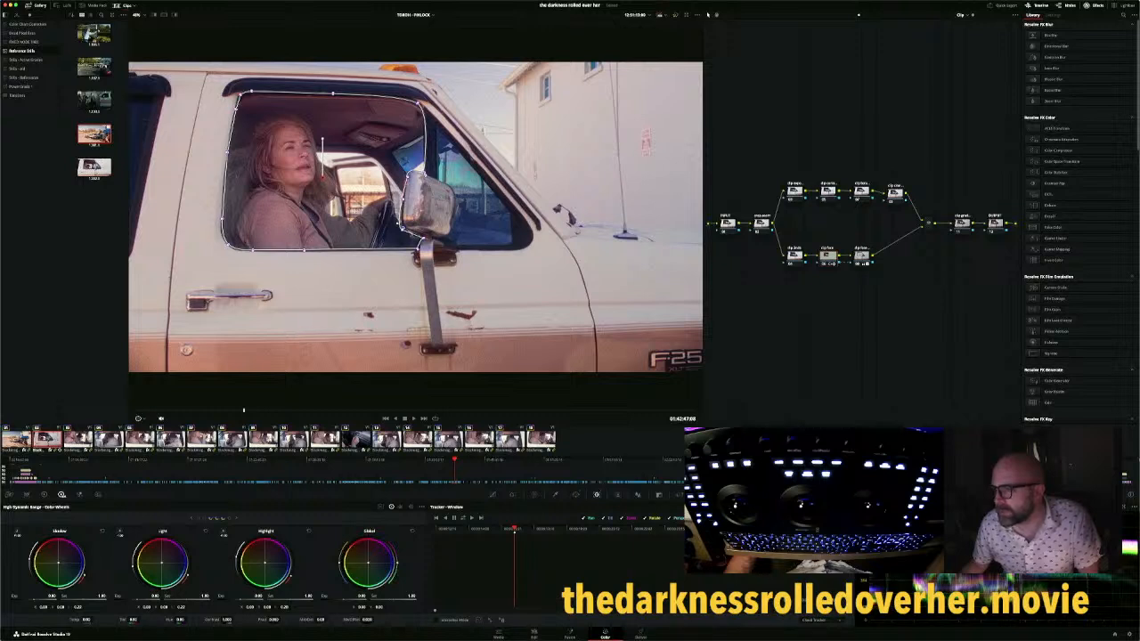
pyautogui.click(576, 496)
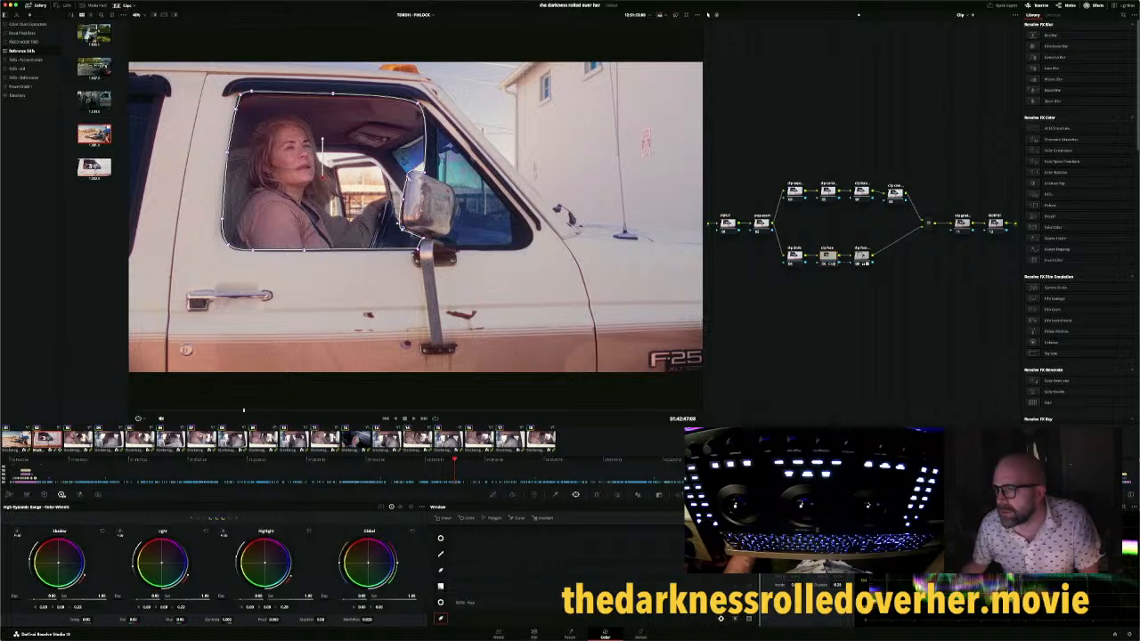
pyautogui.click(409, 176)
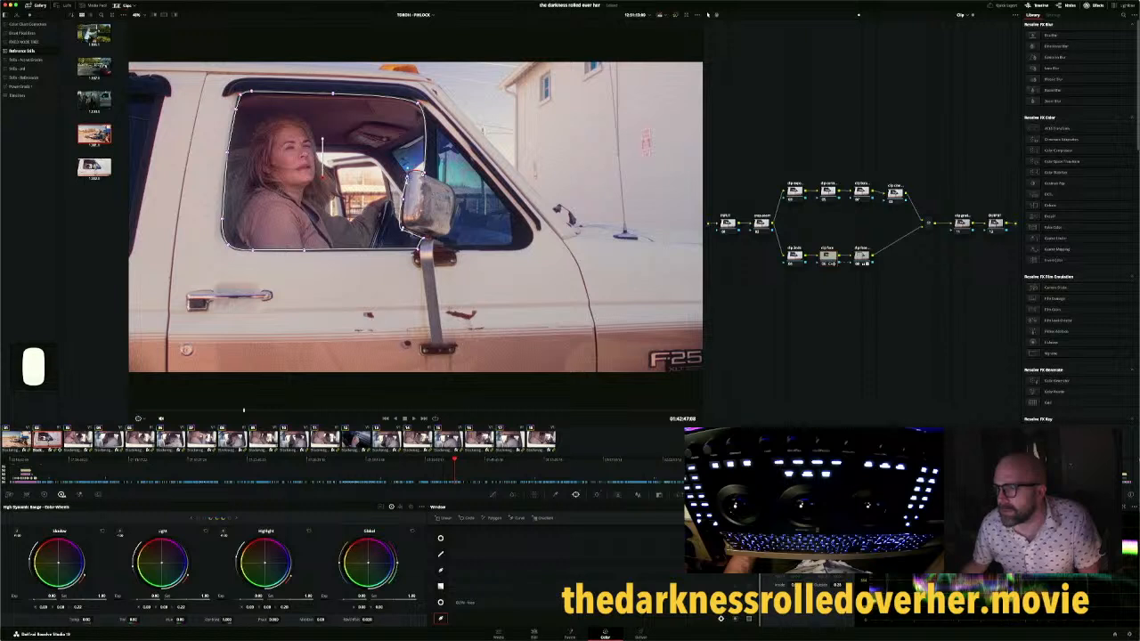
pyautogui.click(423, 173)
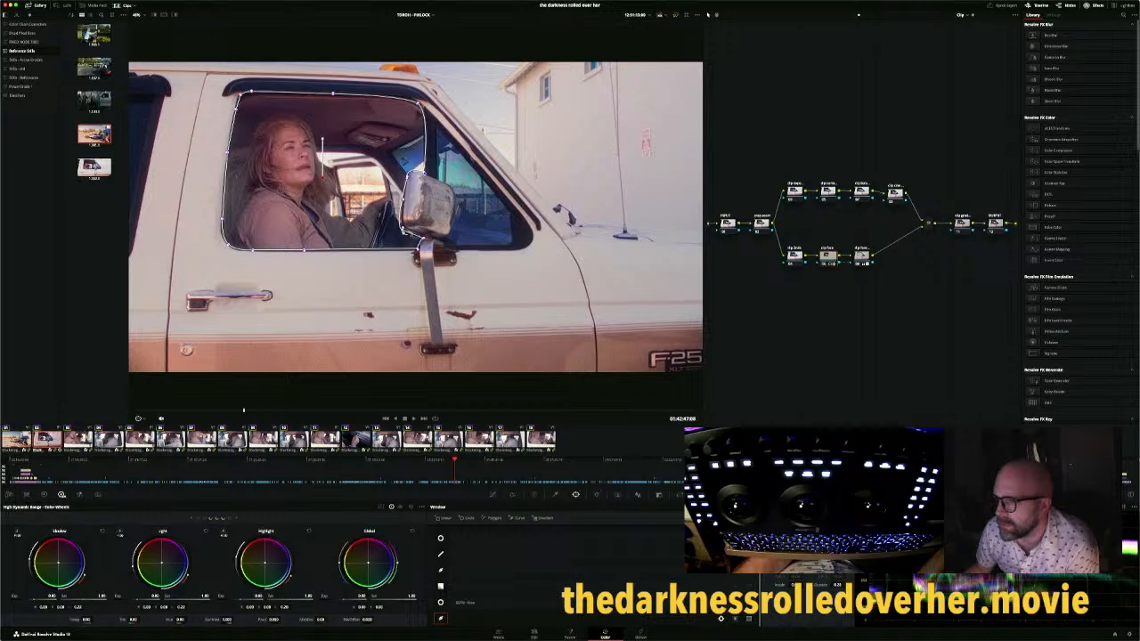
pyautogui.click(402, 229)
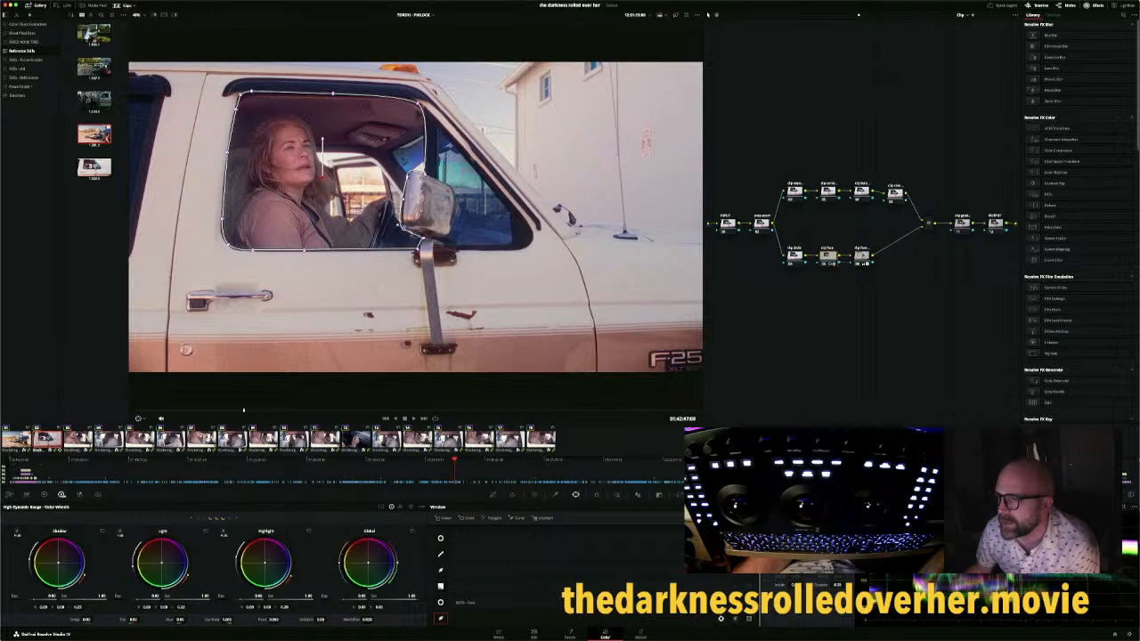
pyautogui.click(423, 171)
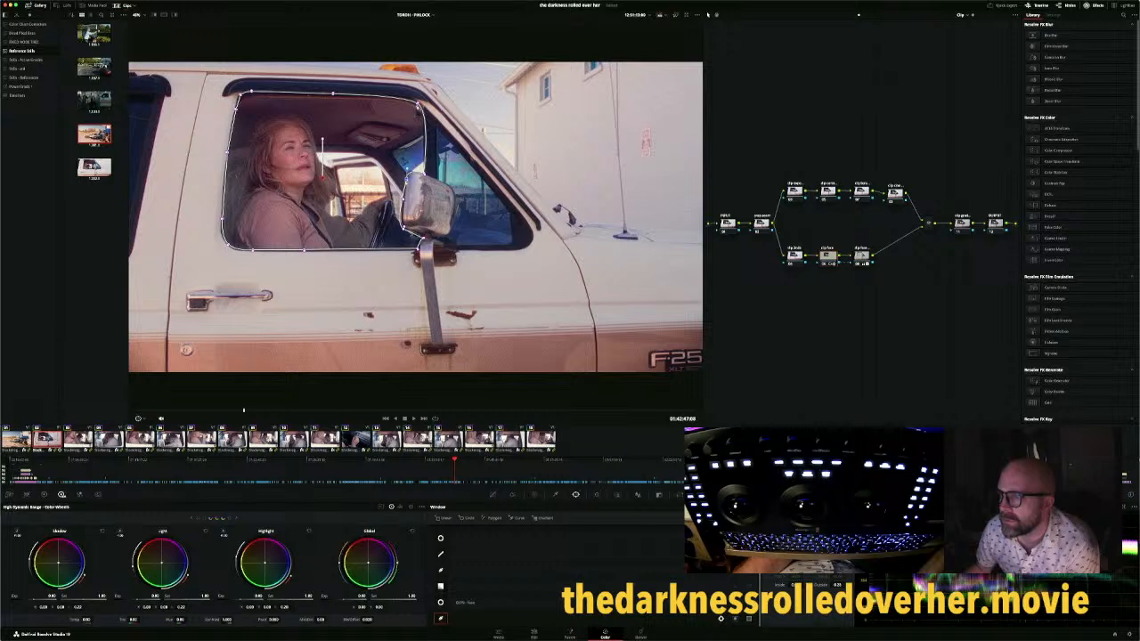
# Refine the curve window's control points at the upper front and upper rear corners of the truck's side window
pyautogui.click(419, 106)
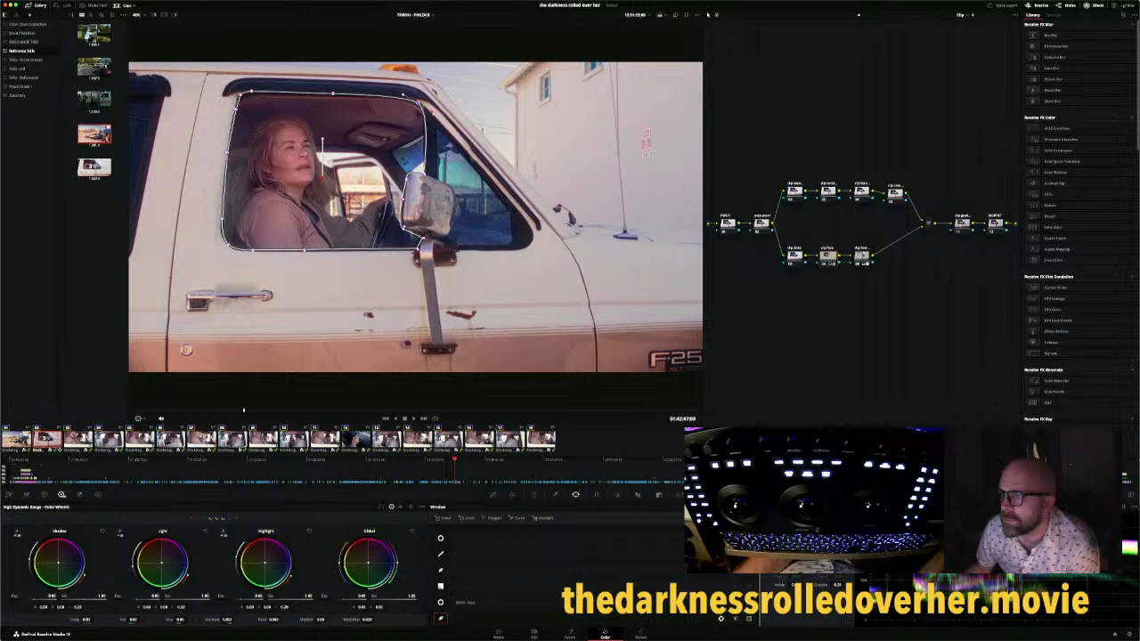
pyautogui.click(399, 96)
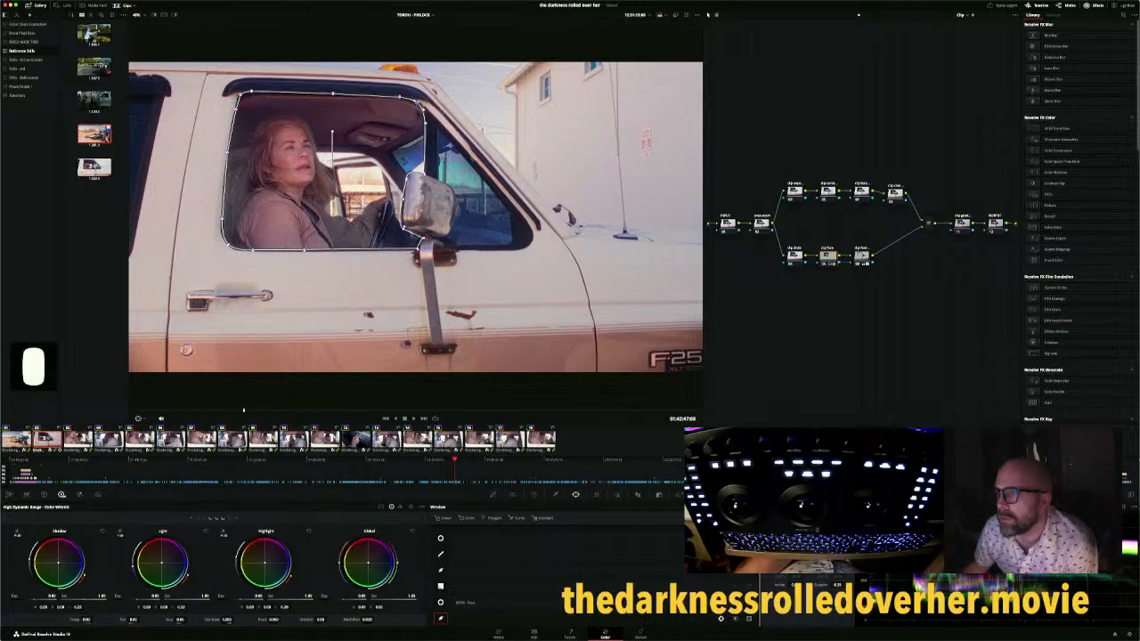
pyautogui.click(421, 106)
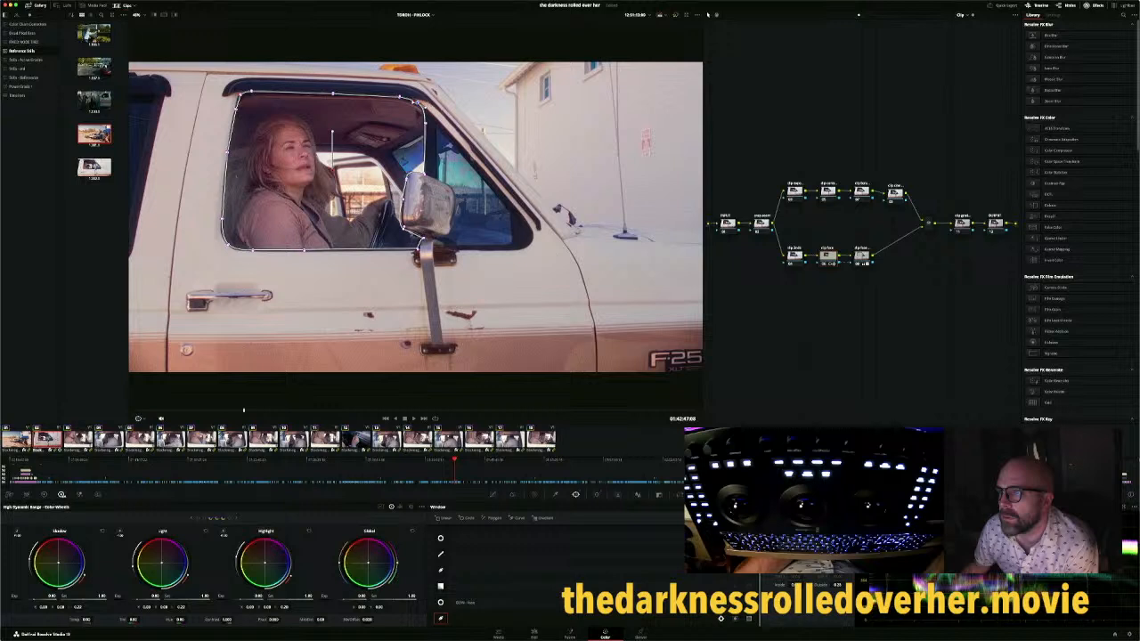
pyautogui.click(415, 101)
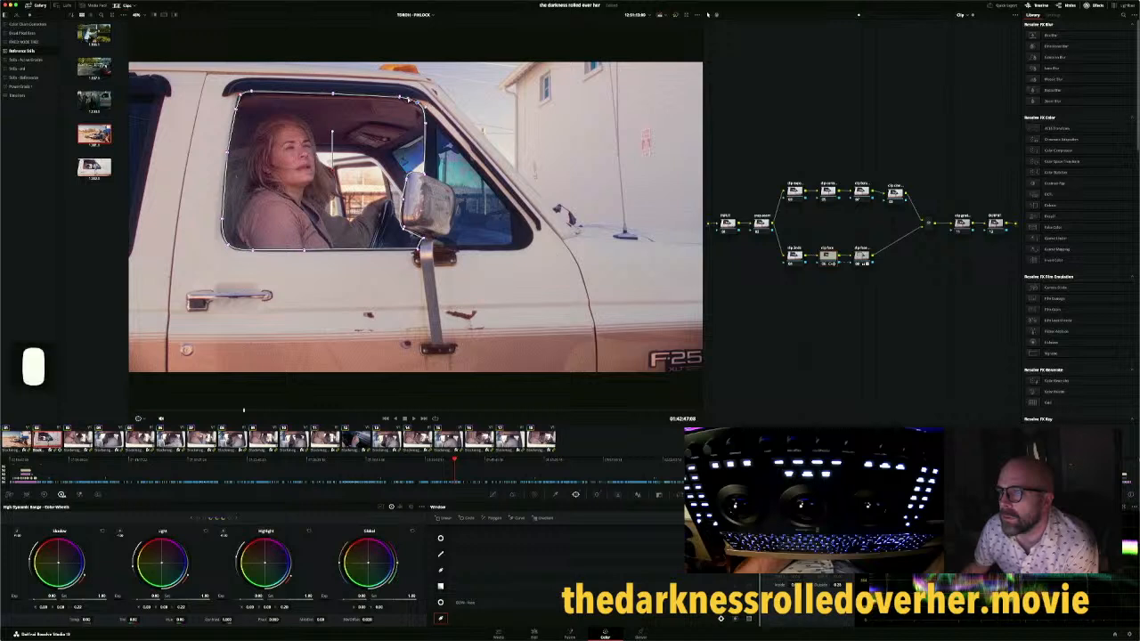
pyautogui.keyDown('super'); pyautogui.click(240, 97); pyautogui.keyUp('super')
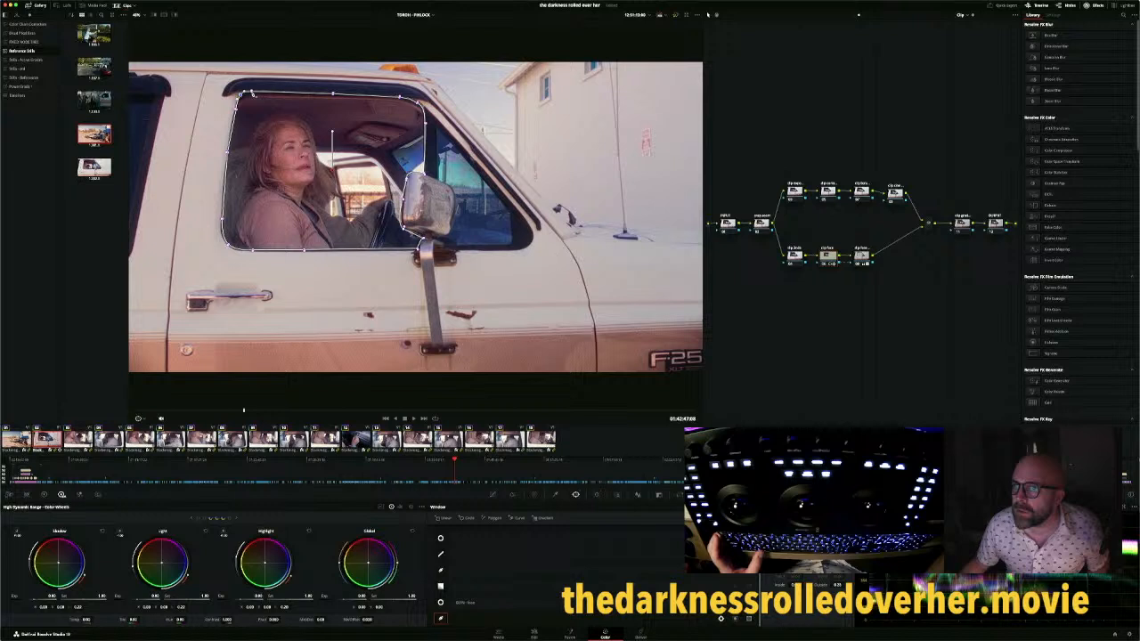
pyautogui.click(256, 93)
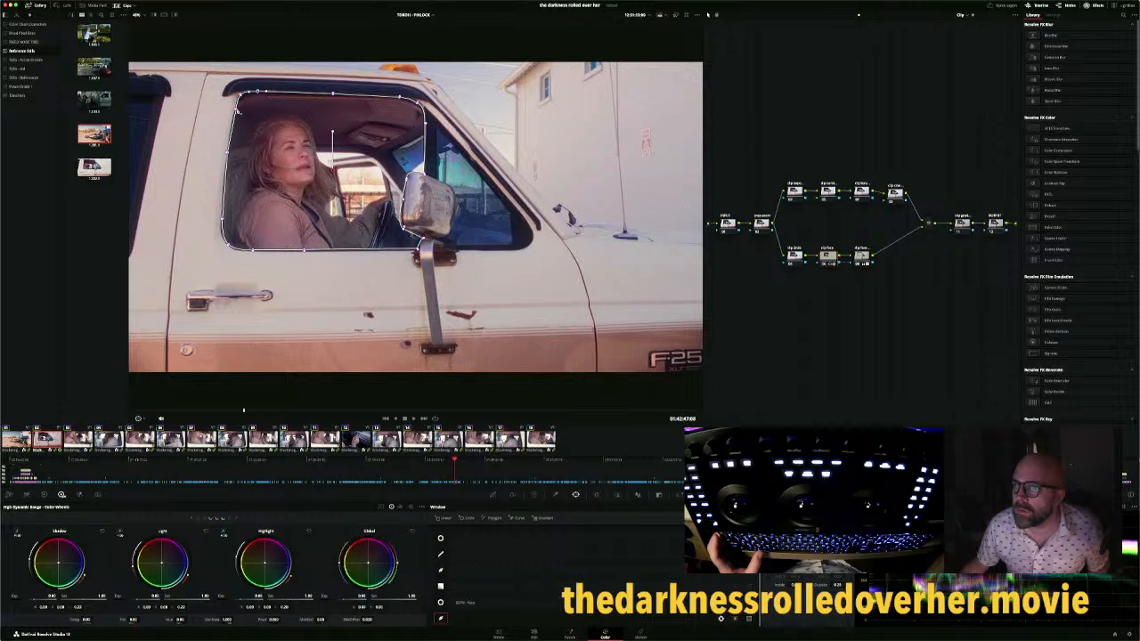
# At 01:42:48:07, move the mask's upper rear corner, rear edge and lower rear corner outward to the truck window frame
pyautogui.click(229, 152)
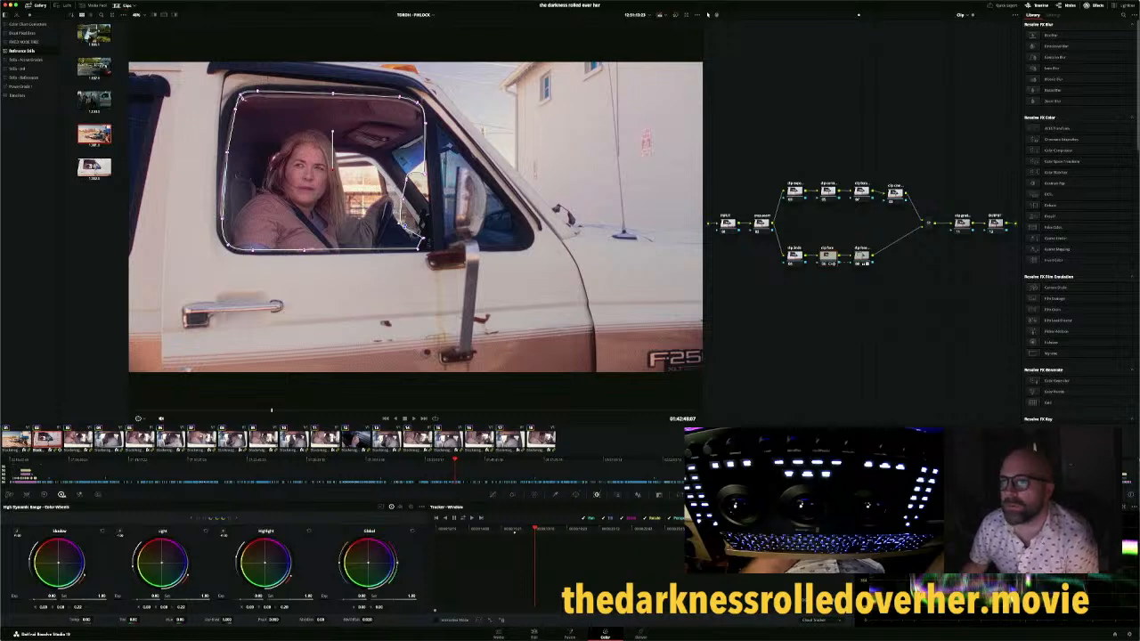
pyautogui.moveTo(242, 97); pyautogui.dragTo(257, 77)
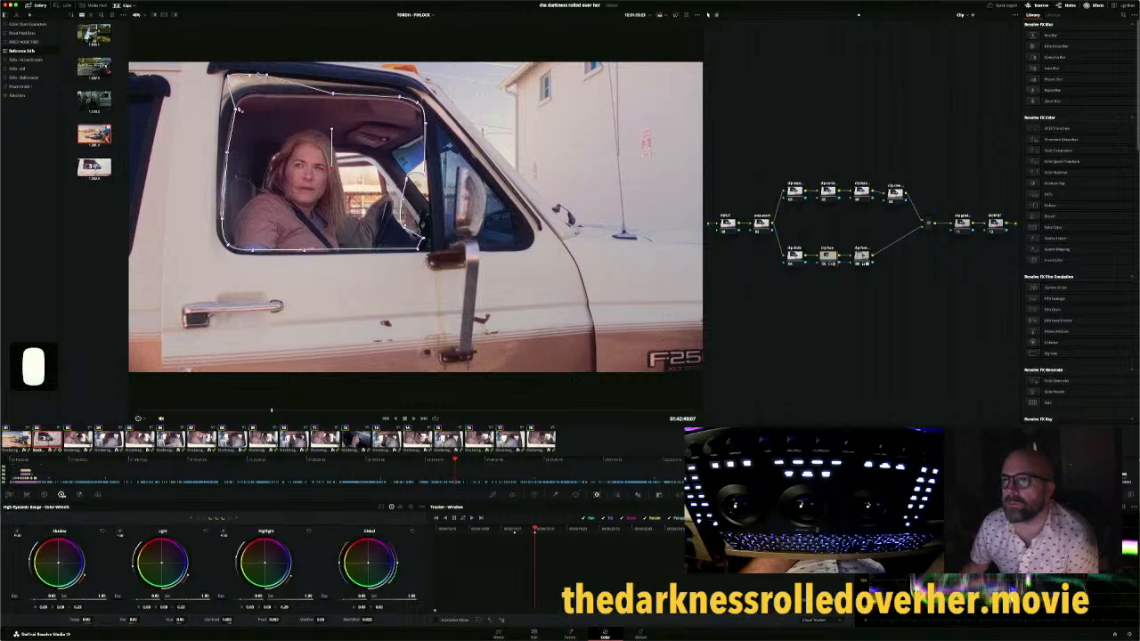
pyautogui.moveTo(236, 109); pyautogui.dragTo(223, 109)
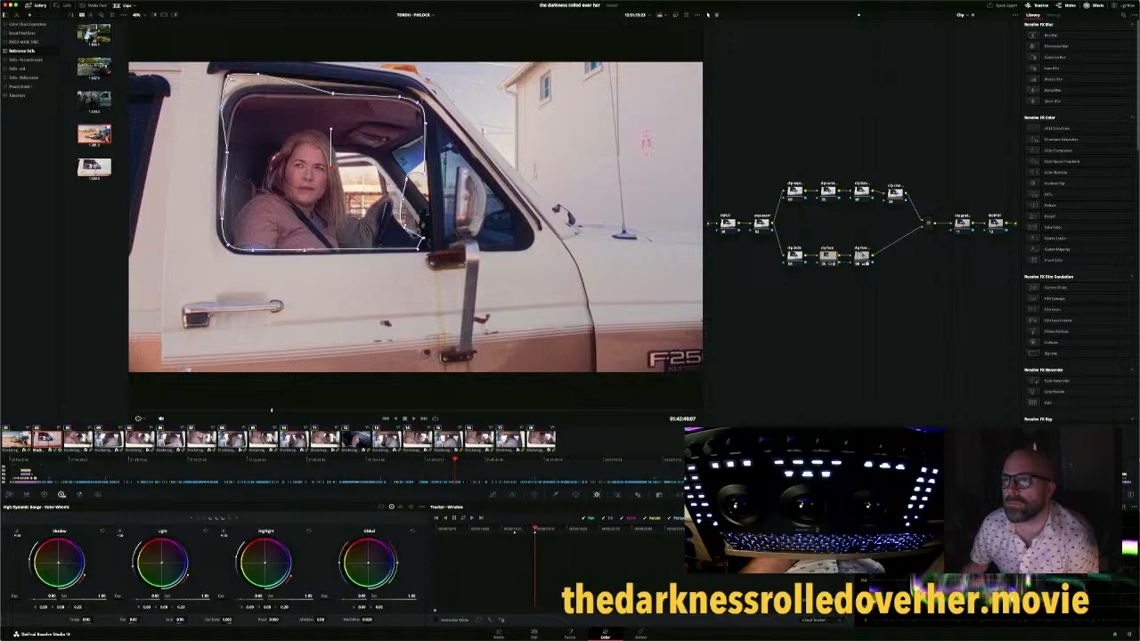
pyautogui.click(229, 79)
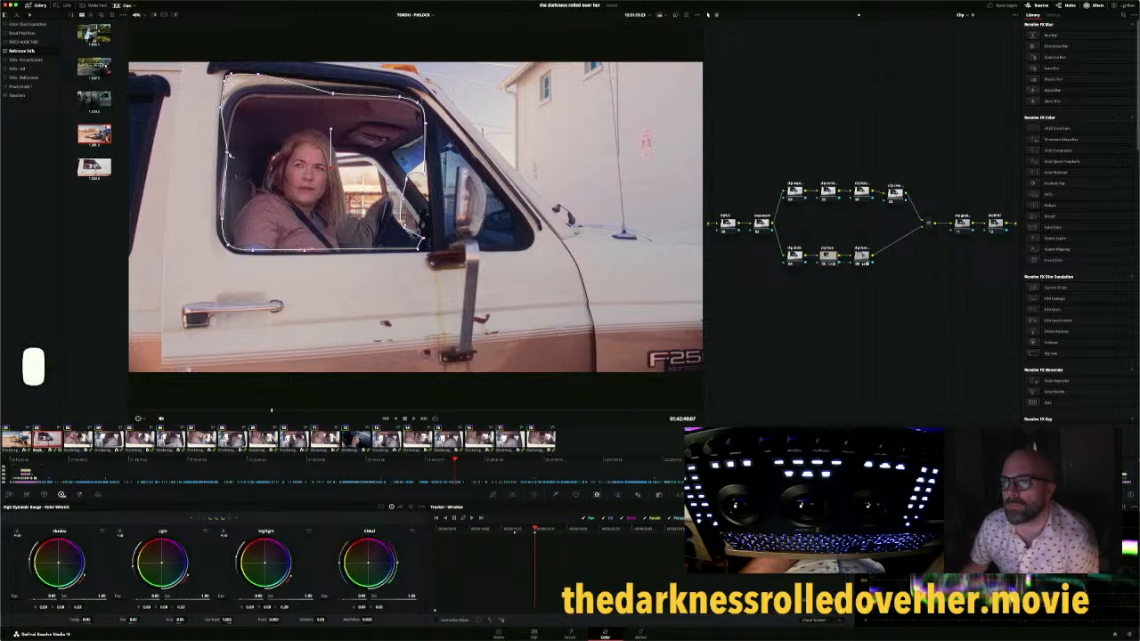
pyautogui.moveTo(229, 156); pyautogui.dragTo(220, 157)
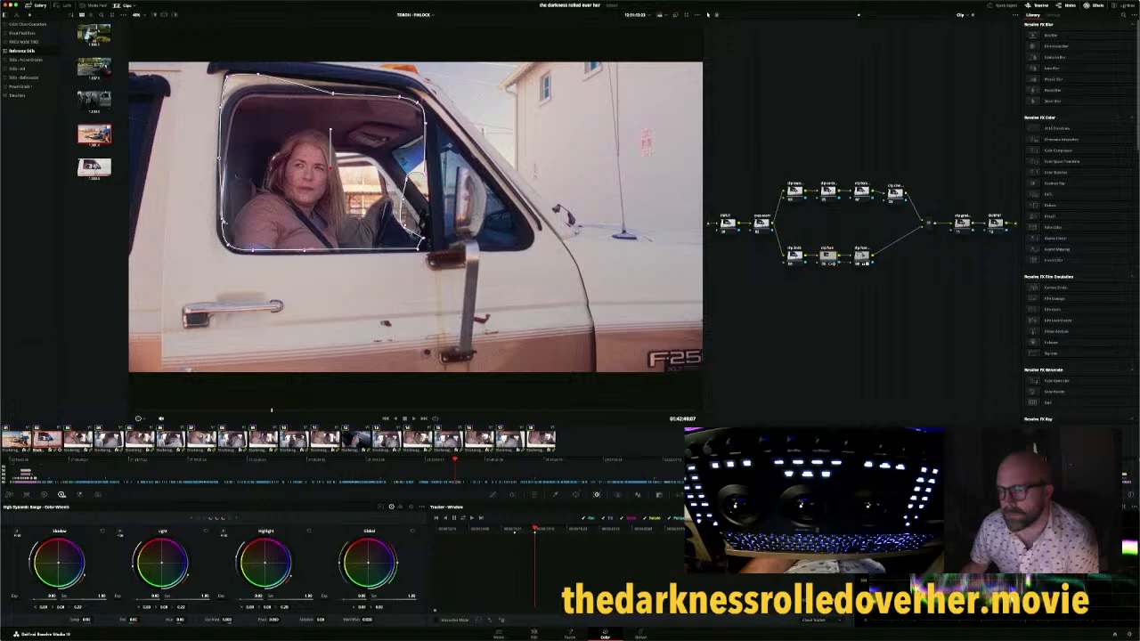
pyautogui.moveTo(224, 221); pyautogui.dragTo(219, 221)
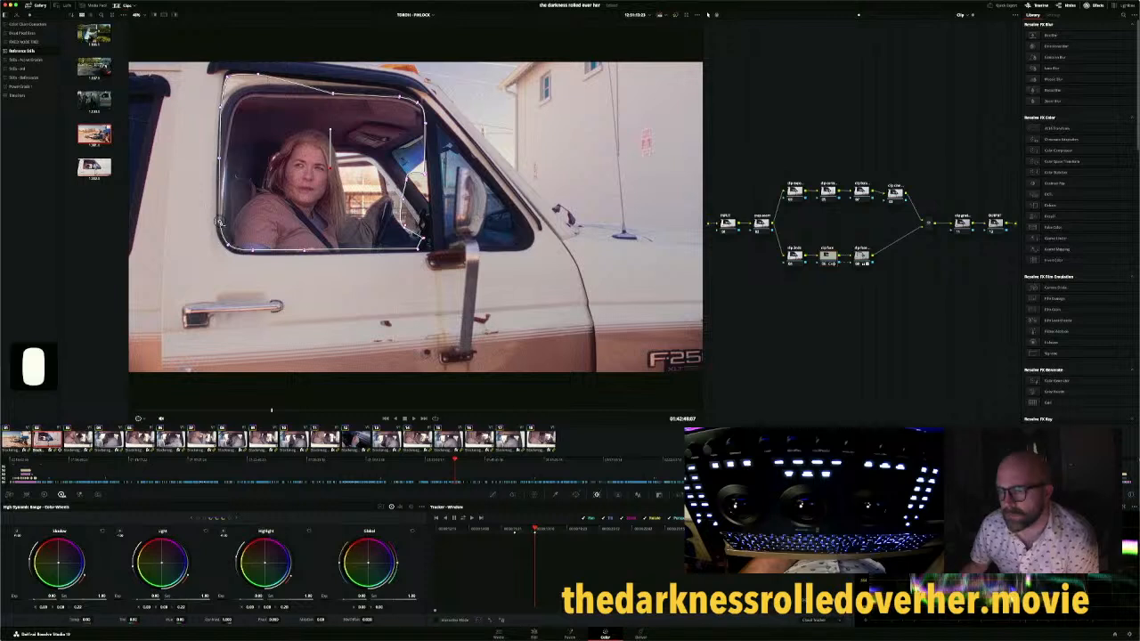
pyautogui.moveTo(228, 245); pyautogui.dragTo(228, 247)
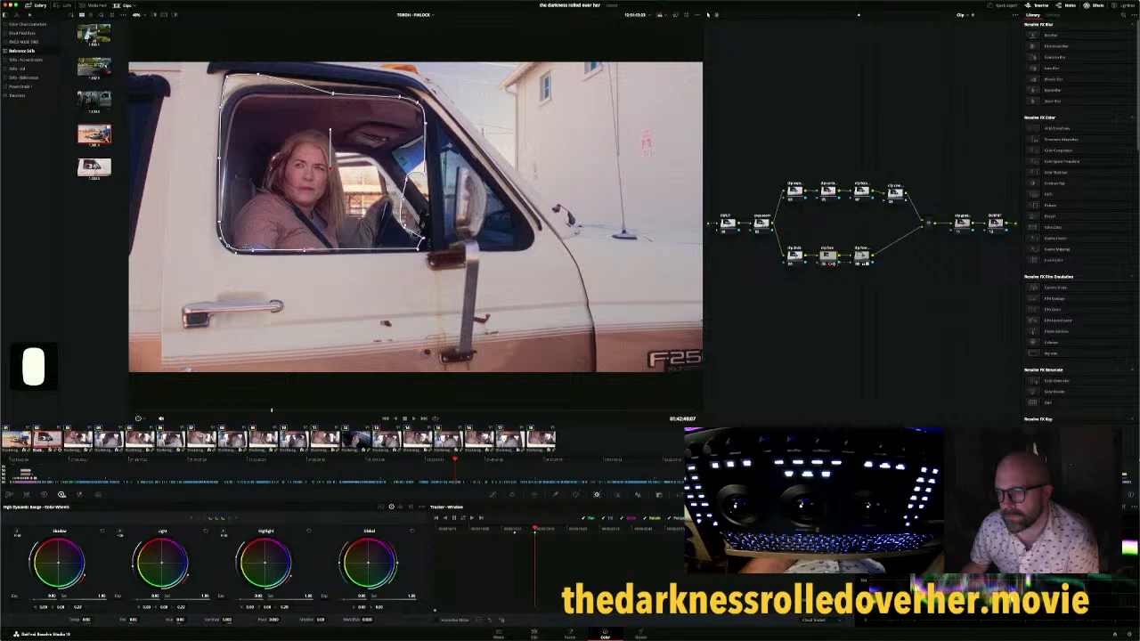
pyautogui.moveTo(252, 252); pyautogui.dragTo(252, 254)
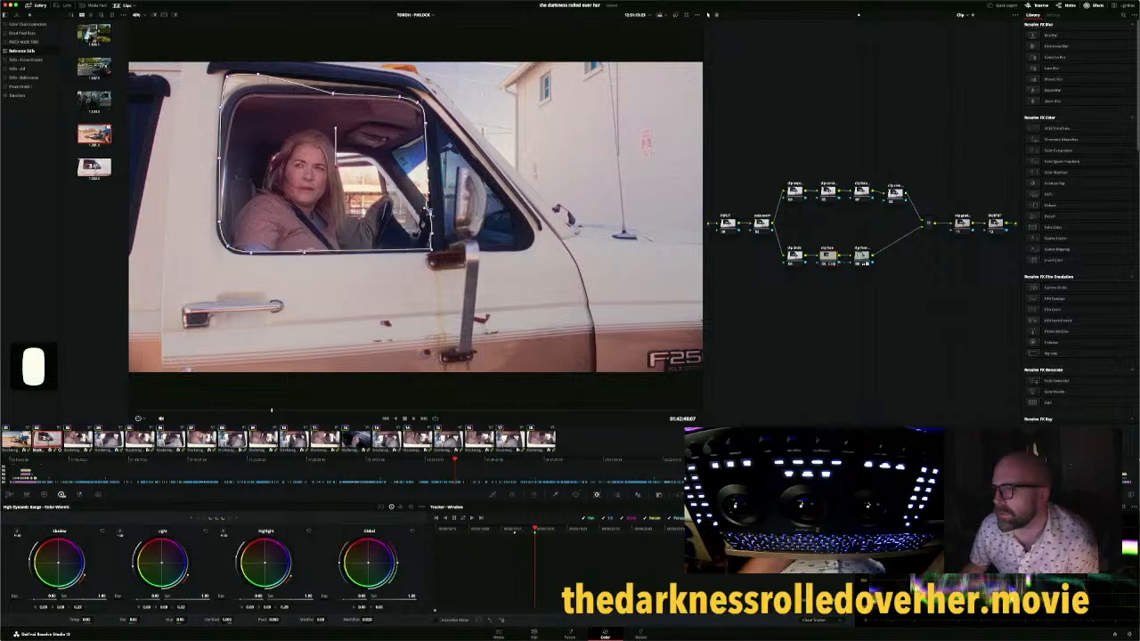
# Straighten the mask's front edge along the window's vertical divider by repositioning its lower and middle points
pyautogui.click(429, 212)
pyautogui.click(432, 236)
pyautogui.moveTo(432, 237); pyautogui.dragTo(432, 237)
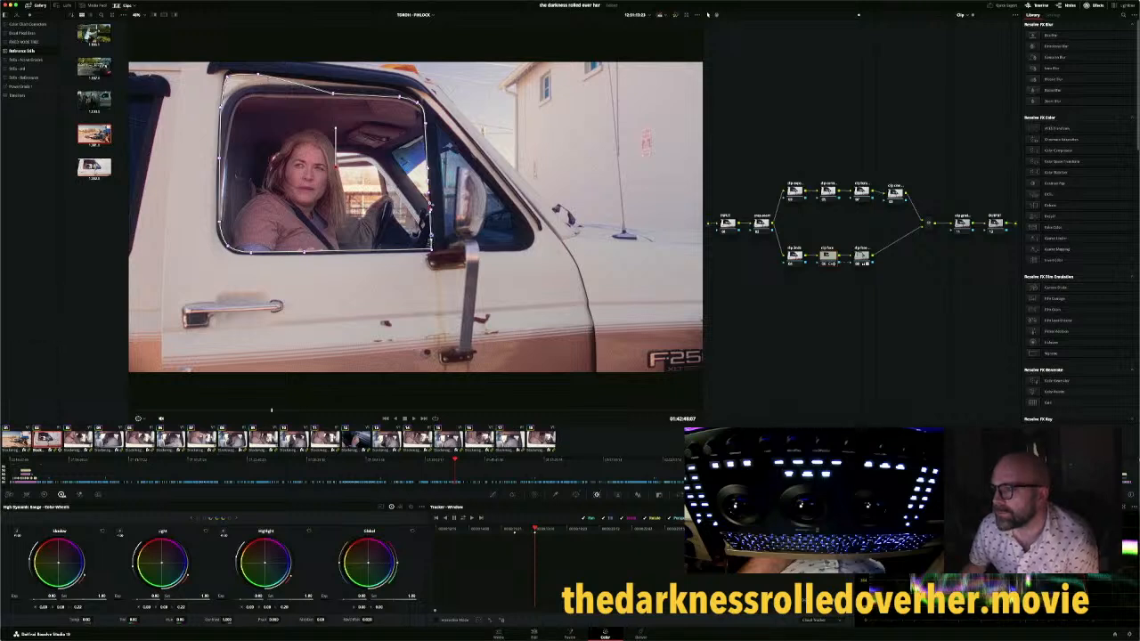
pyautogui.click(428, 191)
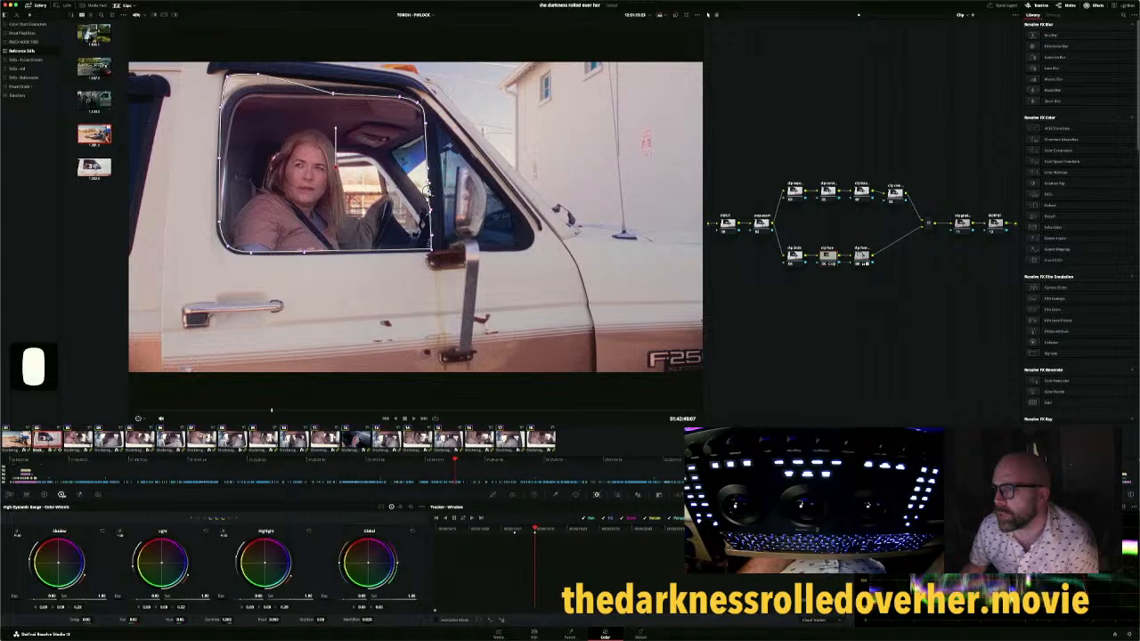
pyautogui.moveTo(428, 191); pyautogui.dragTo(431, 185)
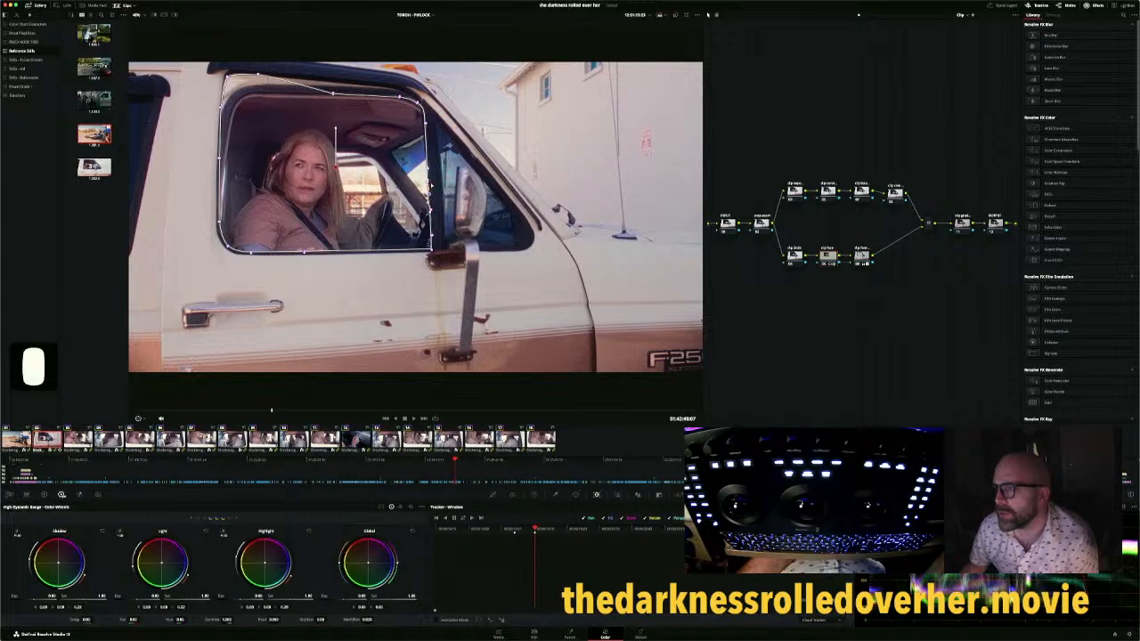
pyautogui.click(428, 186)
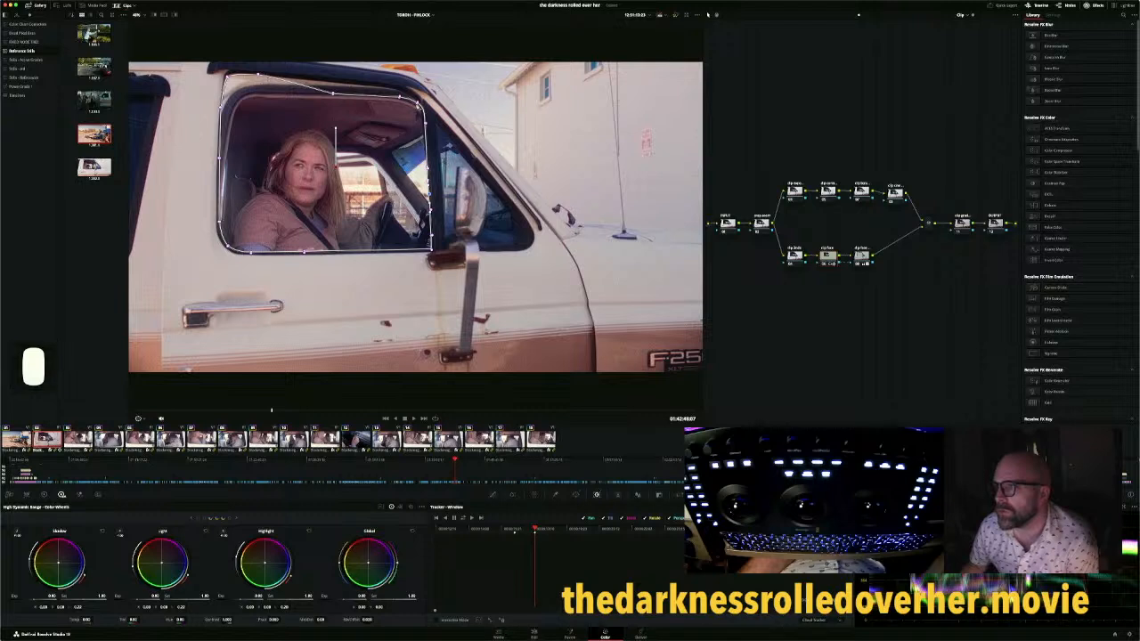
# Raise the mask's upper edge and refine both upper corners to follow the top of the truck window frame
pyautogui.click(419, 102)
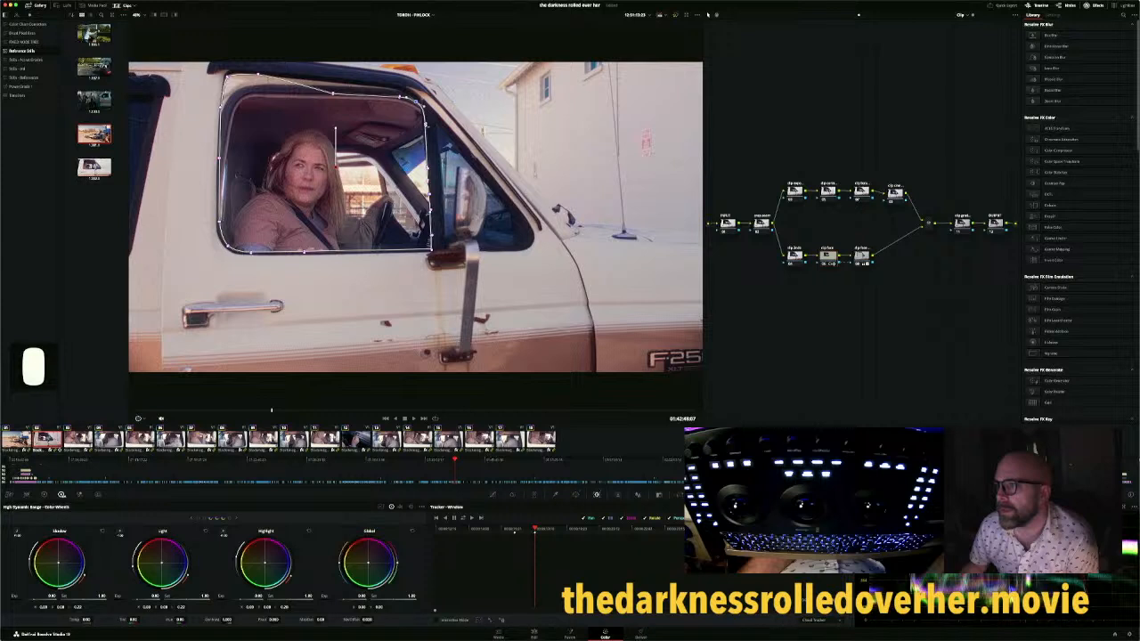
pyautogui.click(426, 126)
pyautogui.click(400, 96)
pyautogui.moveTo(401, 97); pyautogui.dragTo(334, 84)
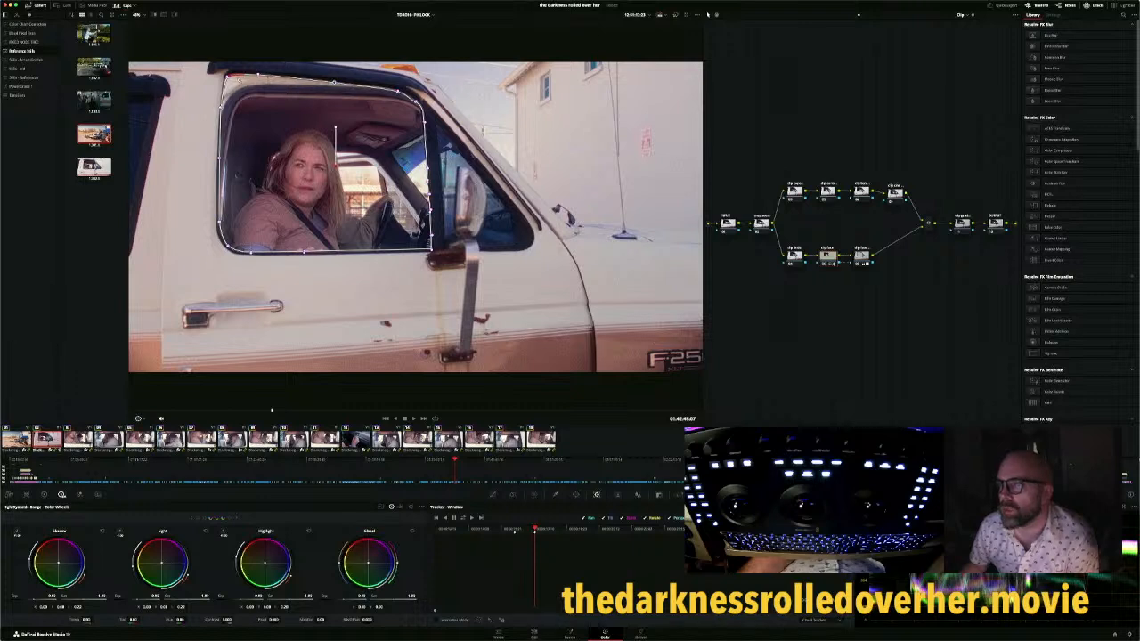
pyautogui.moveTo(228, 81); pyautogui.dragTo(233, 74)
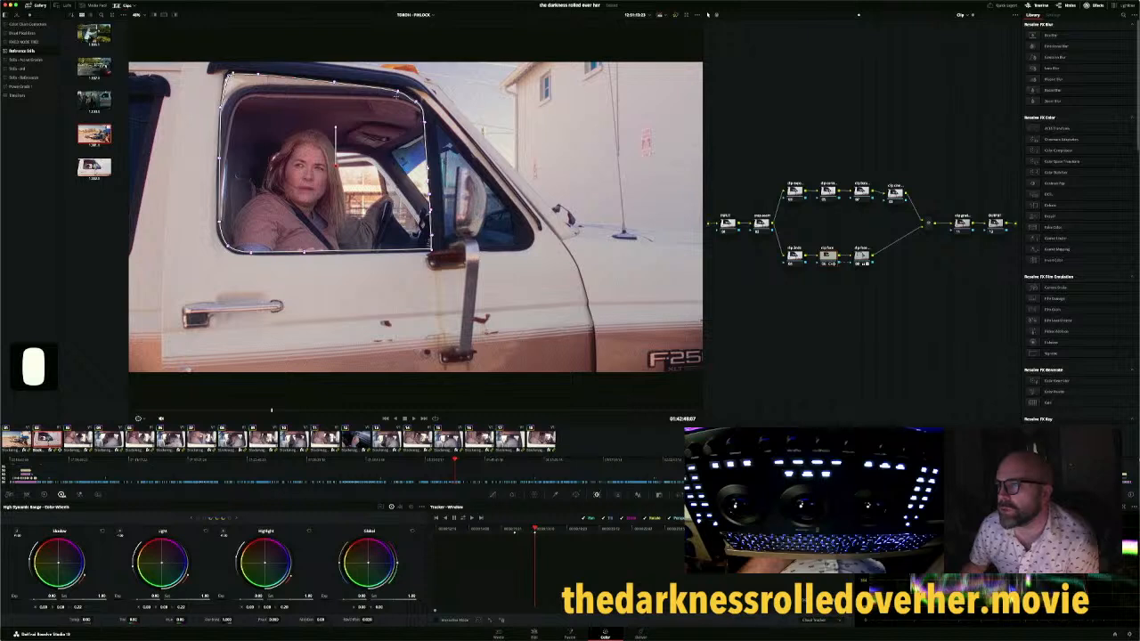
pyautogui.moveTo(416, 105); pyautogui.dragTo(422, 98)
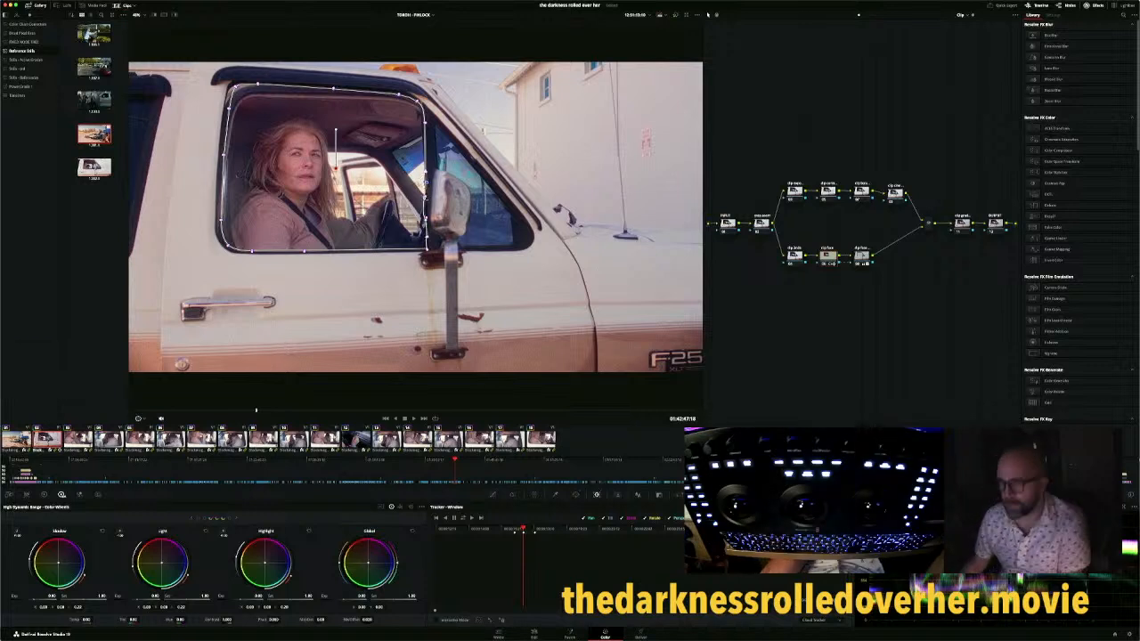
# At 01:42:47:18, refine the points on the mask's front edge to follow the window divider beside the side mirror
pyautogui.click(137, 15)
pyautogui.click(145, 56)
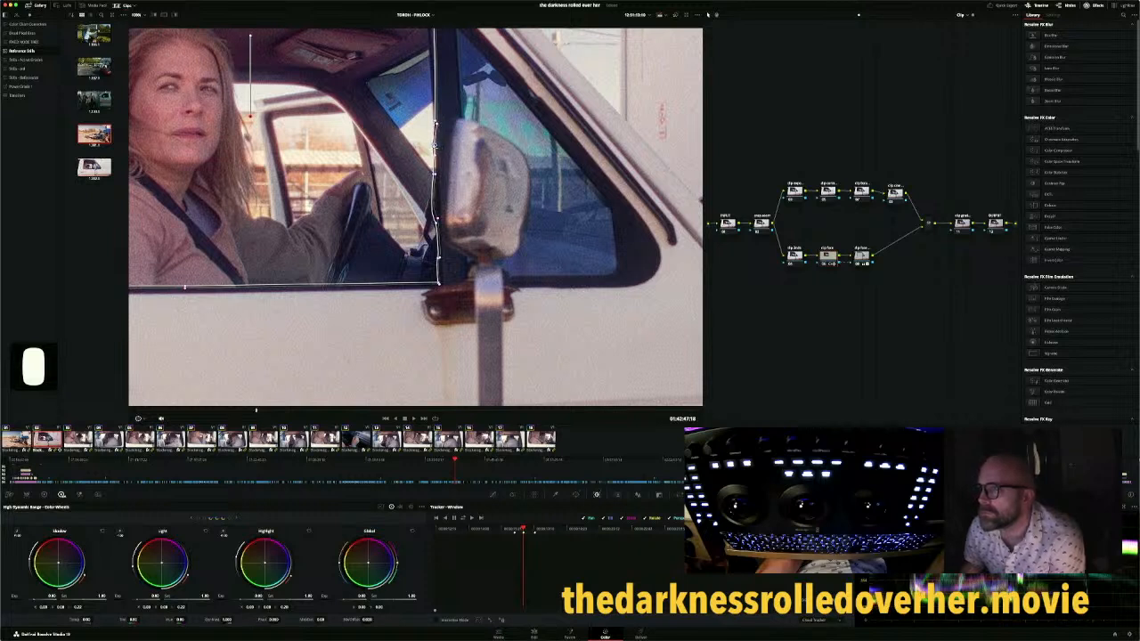
pyautogui.click(434, 145)
pyautogui.click(434, 149)
pyautogui.click(435, 174)
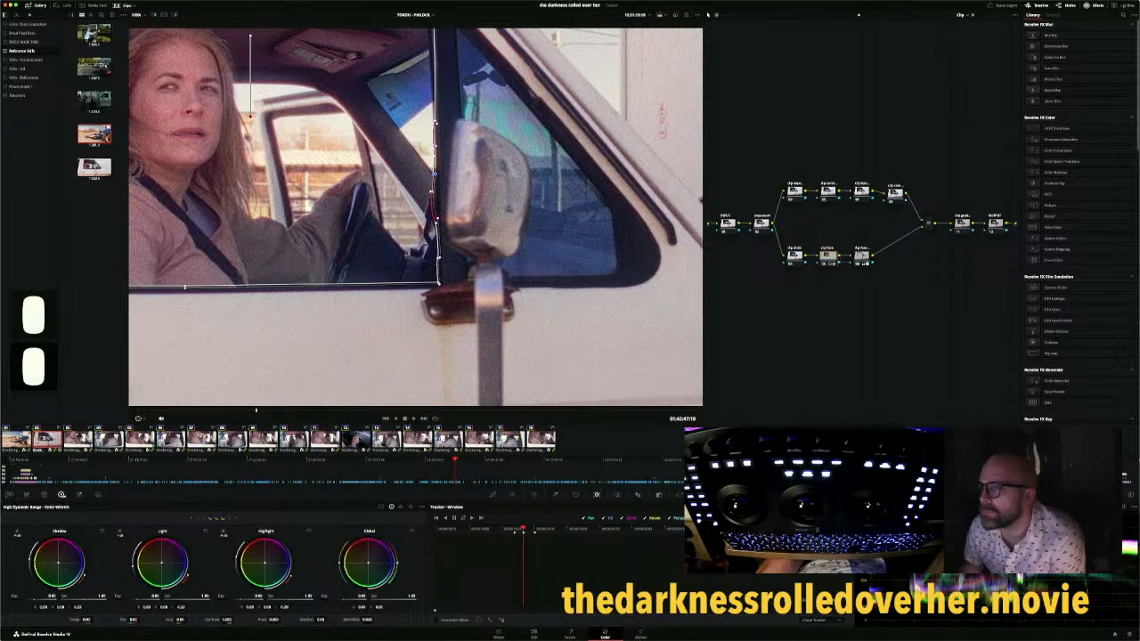
pyautogui.click(434, 191)
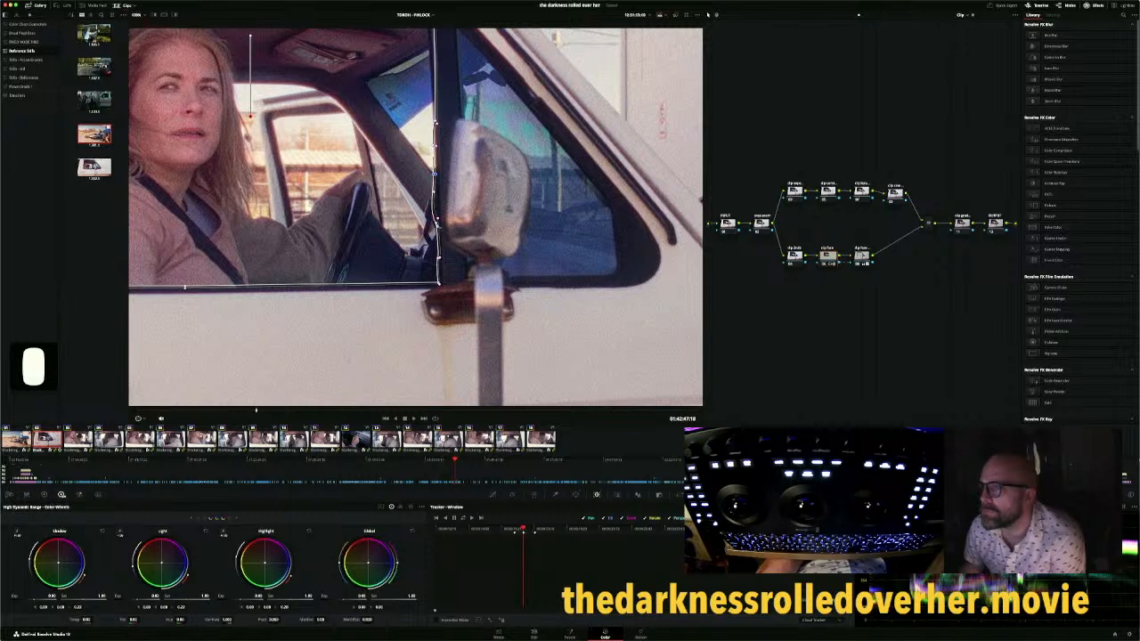
pyautogui.click(429, 215)
pyautogui.moveTo(429, 214); pyautogui.dragTo(438, 208)
pyautogui.click(438, 259)
pyautogui.moveTo(438, 259); pyautogui.dragTo(438, 258)
pyautogui.scroll(-2, 439, 225)
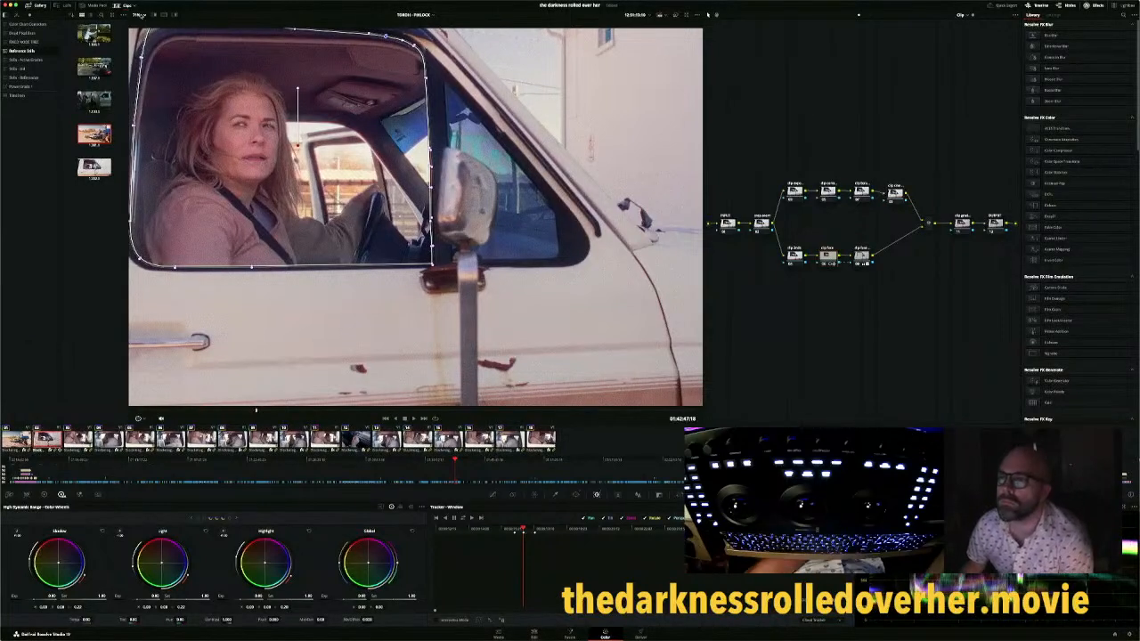
pyautogui.hotkey('shift', 'z')
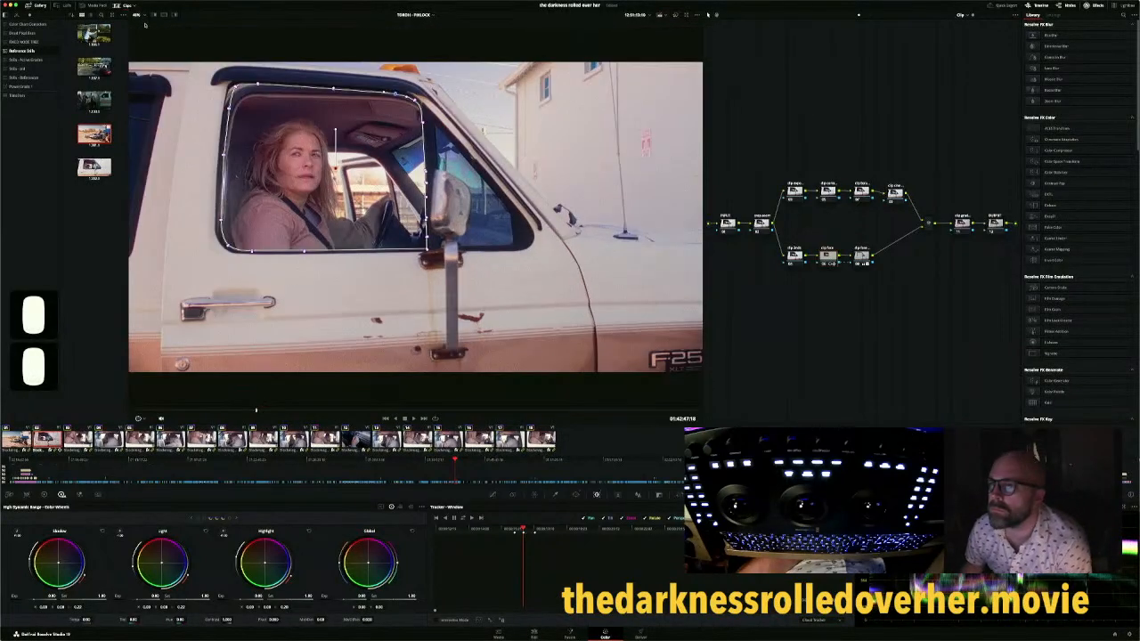
# Widen the mask's rear edge and corners to the window frame, and fit its front edge around the side mirror at 01:42:47:12
pyautogui.click(233, 87)
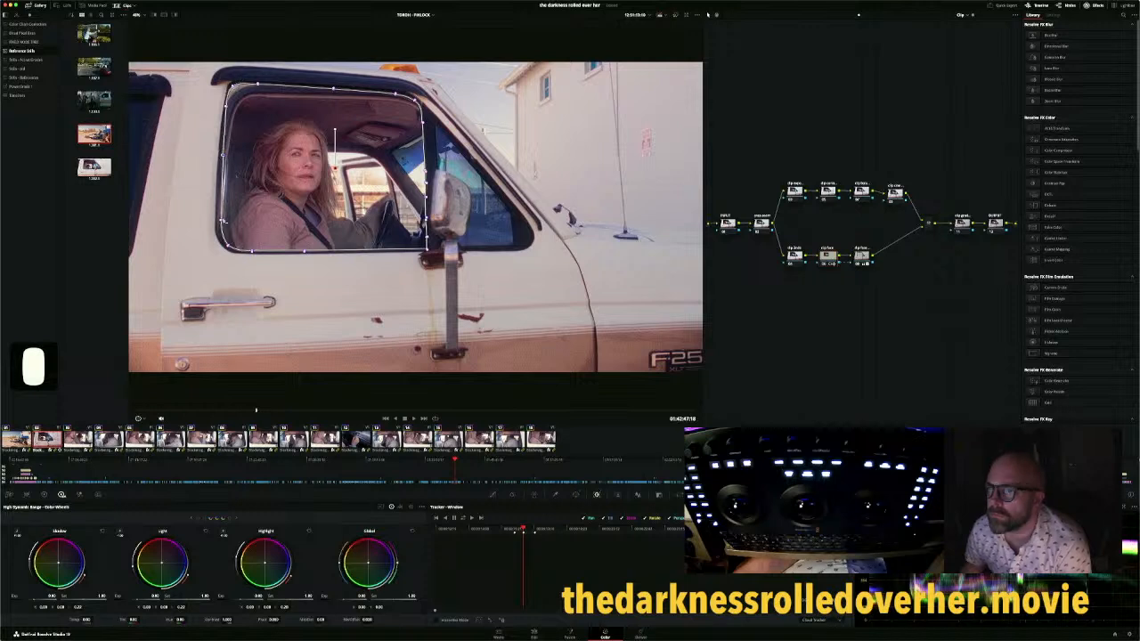
pyautogui.moveTo(224, 222); pyautogui.dragTo(214, 221)
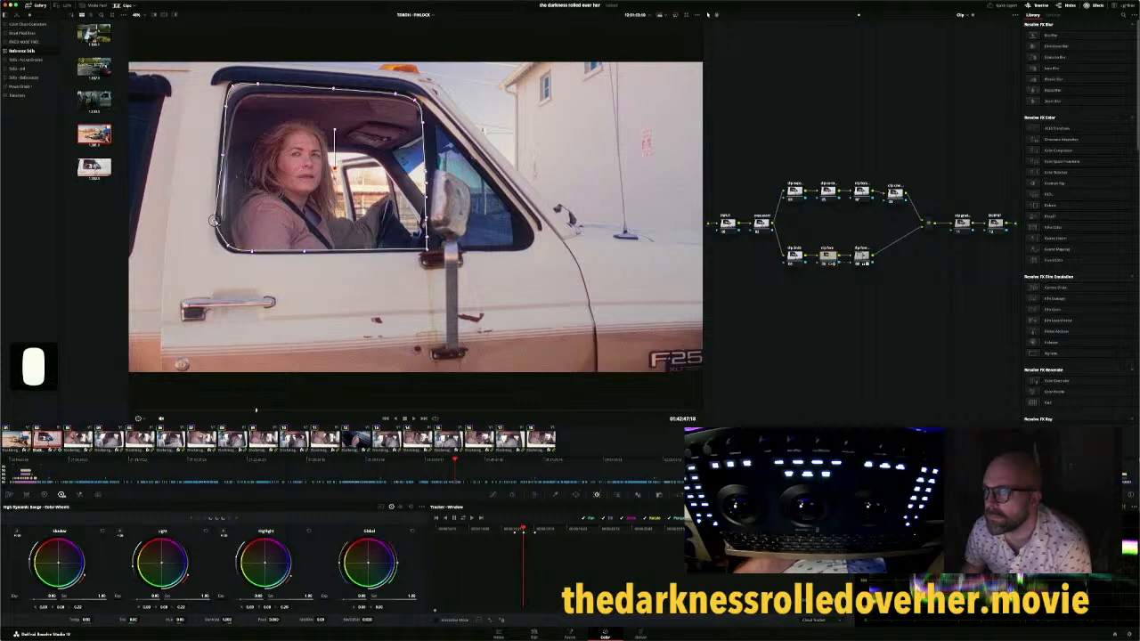
pyautogui.moveTo(214, 220); pyautogui.dragTo(216, 222)
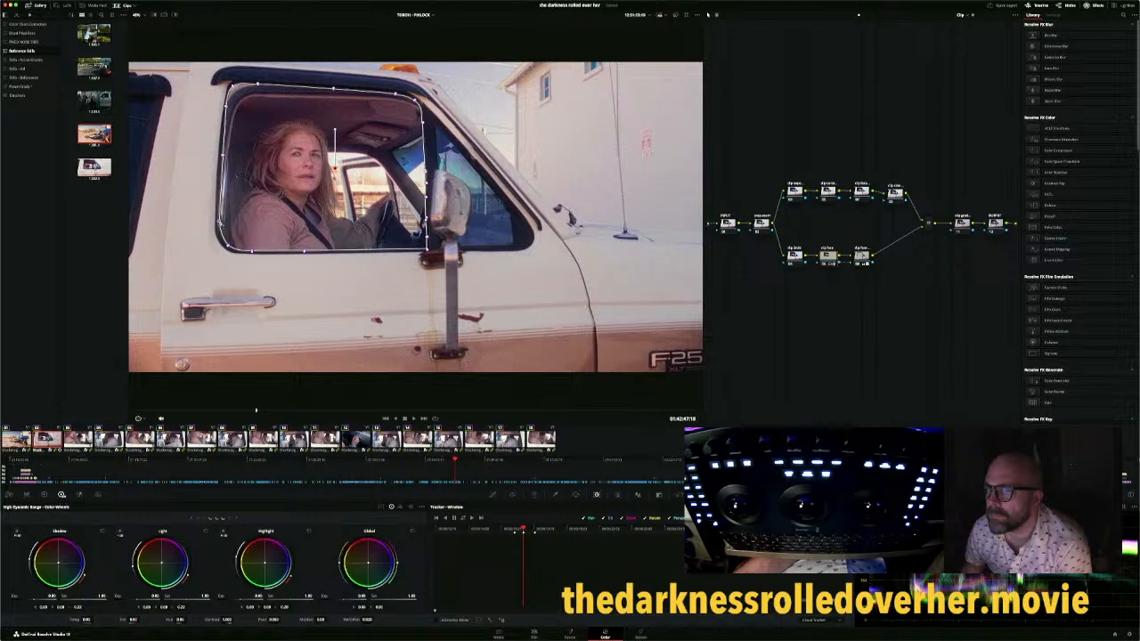
pyautogui.click(234, 250)
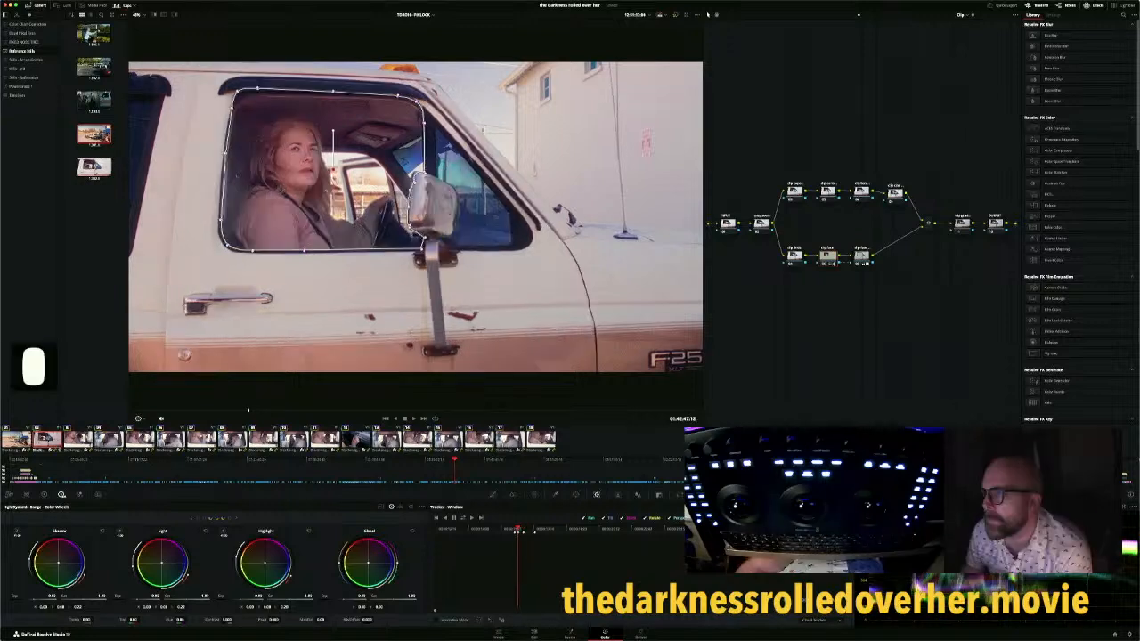
pyautogui.moveTo(416, 184); pyautogui.dragTo(412, 181)
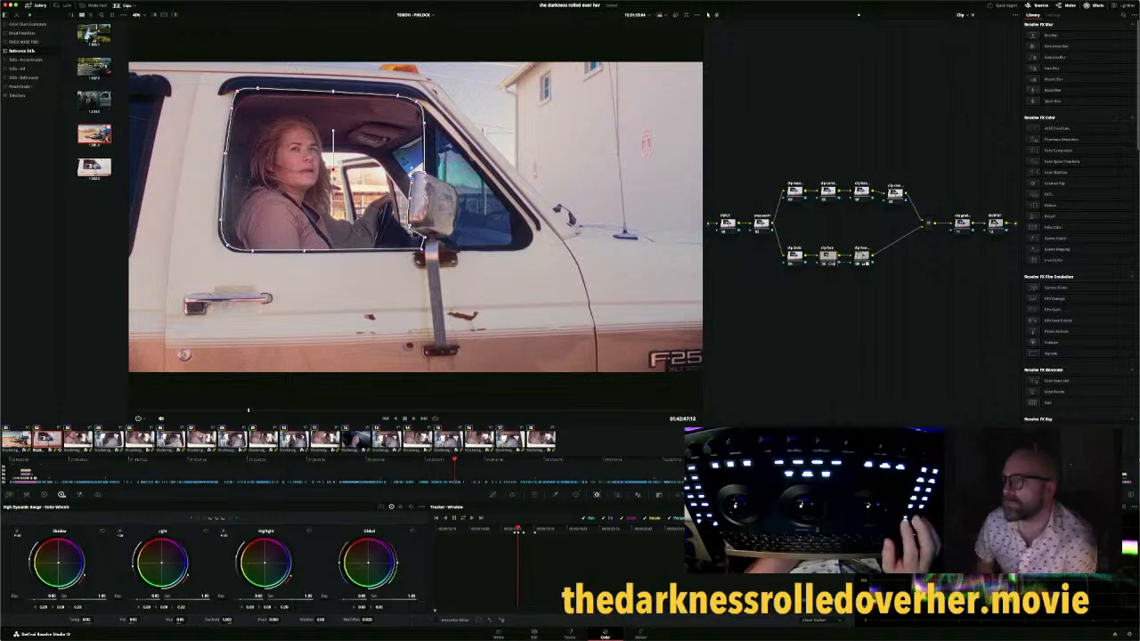
# At 01:42:49:07, shift the whole mask toward the truck's front and fit its rear edge and lower rear corner to the opening window
pyautogui.press('j')
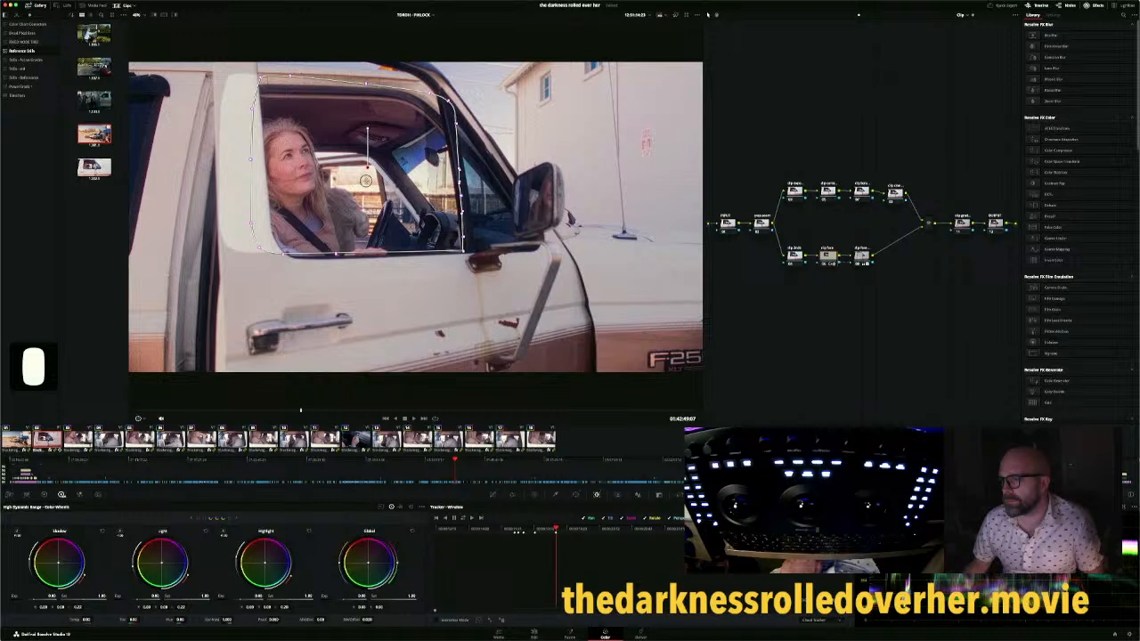
pyautogui.moveTo(366, 181); pyautogui.dragTo(373, 181)
pyautogui.moveTo(257, 161); pyautogui.dragTo(266, 159)
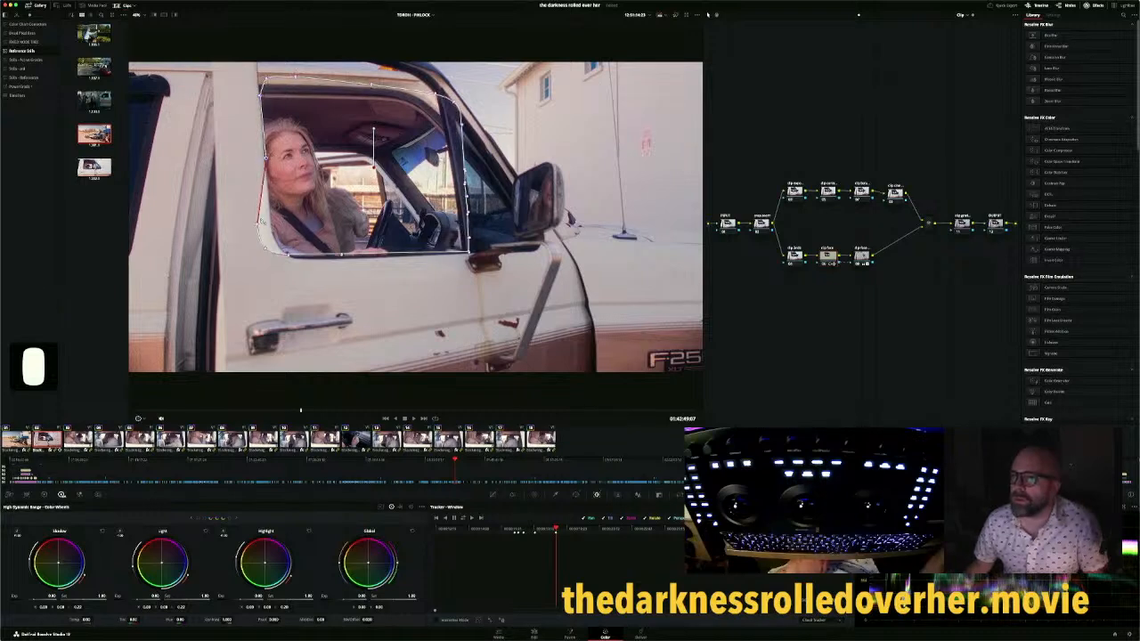
pyautogui.moveTo(259, 225); pyautogui.dragTo(300, 257)
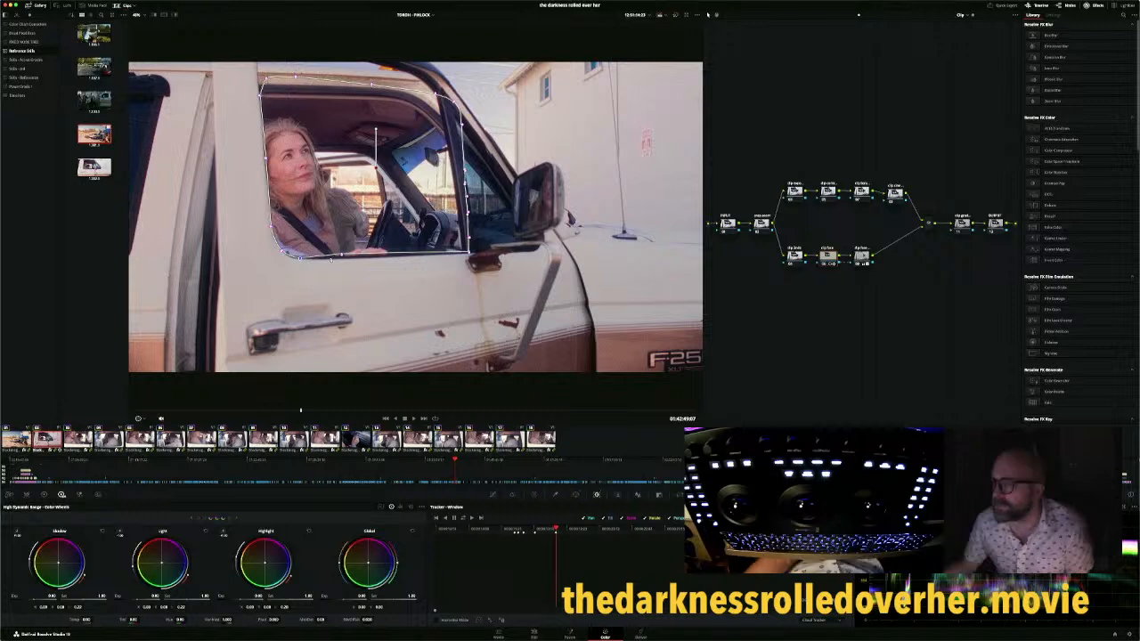
# Adjust the mask's bottom edge to follow the window sill of the opening door
pyautogui.click(343, 257)
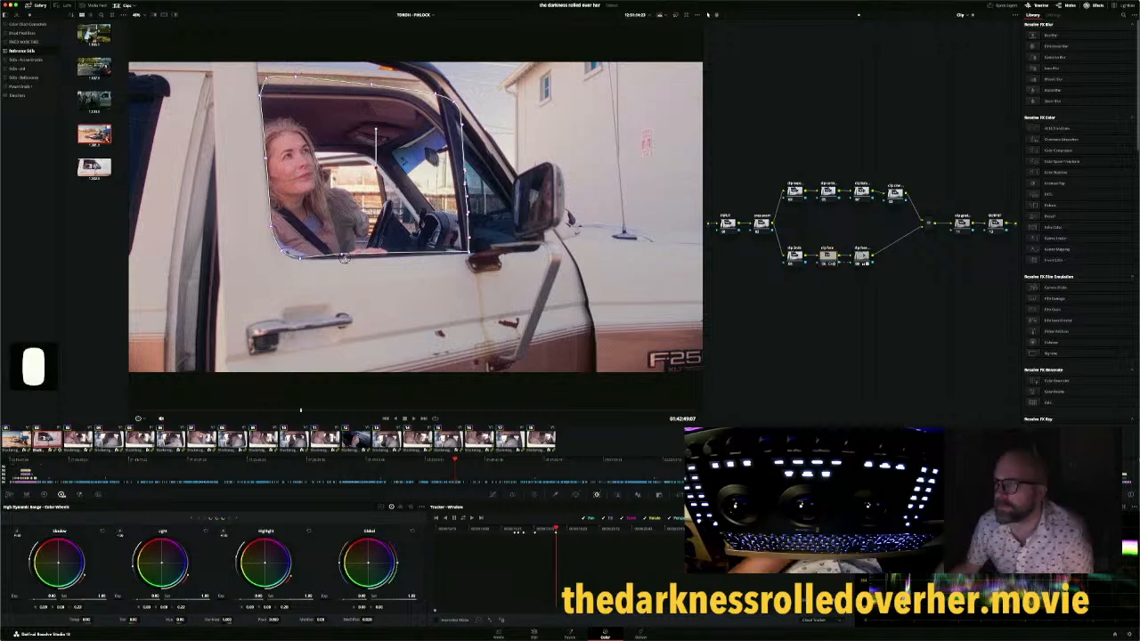
pyautogui.click(344, 258)
pyautogui.click(343, 258)
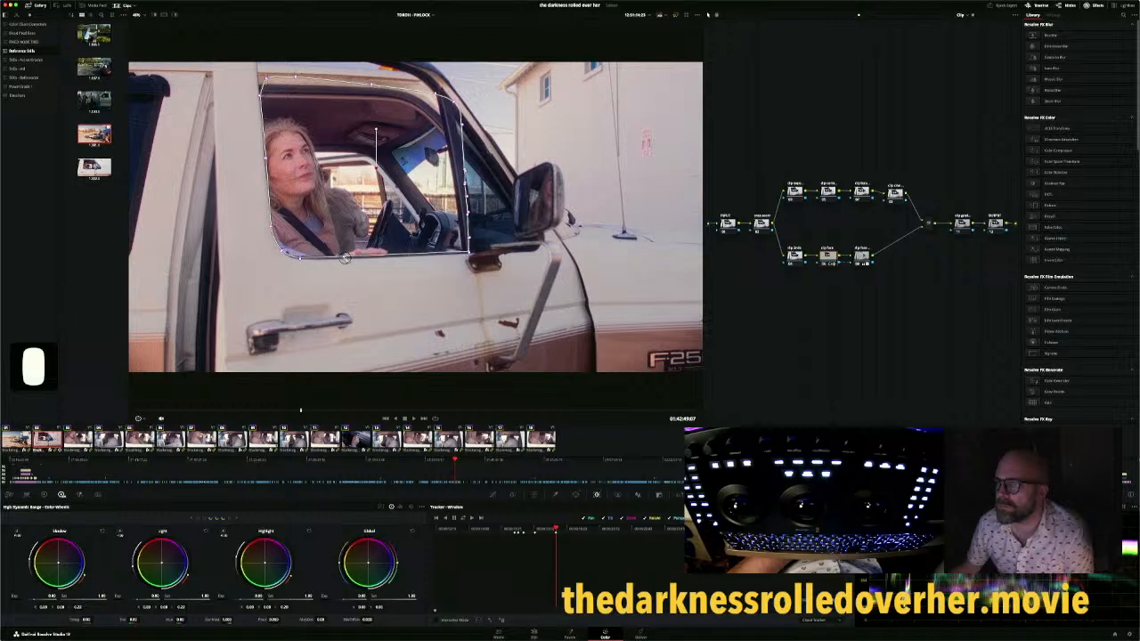
pyautogui.click(344, 258)
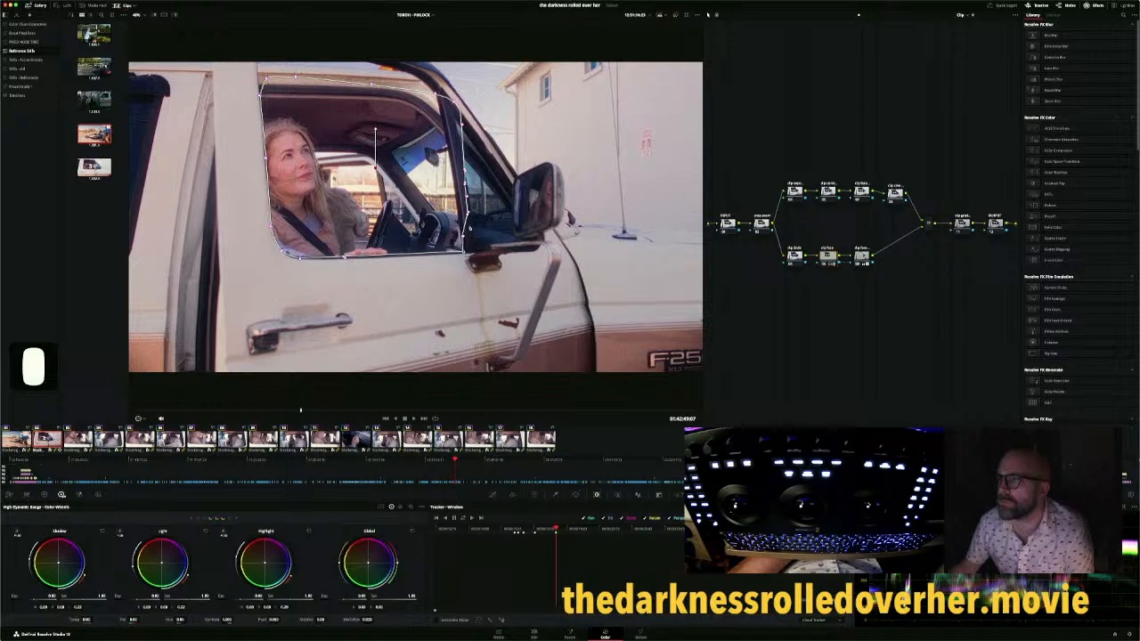
# Pull the mask's front edge in to the window divider and lower its upper edge and corners to the window frame
pyautogui.moveTo(468, 215); pyautogui.dragTo(461, 213)
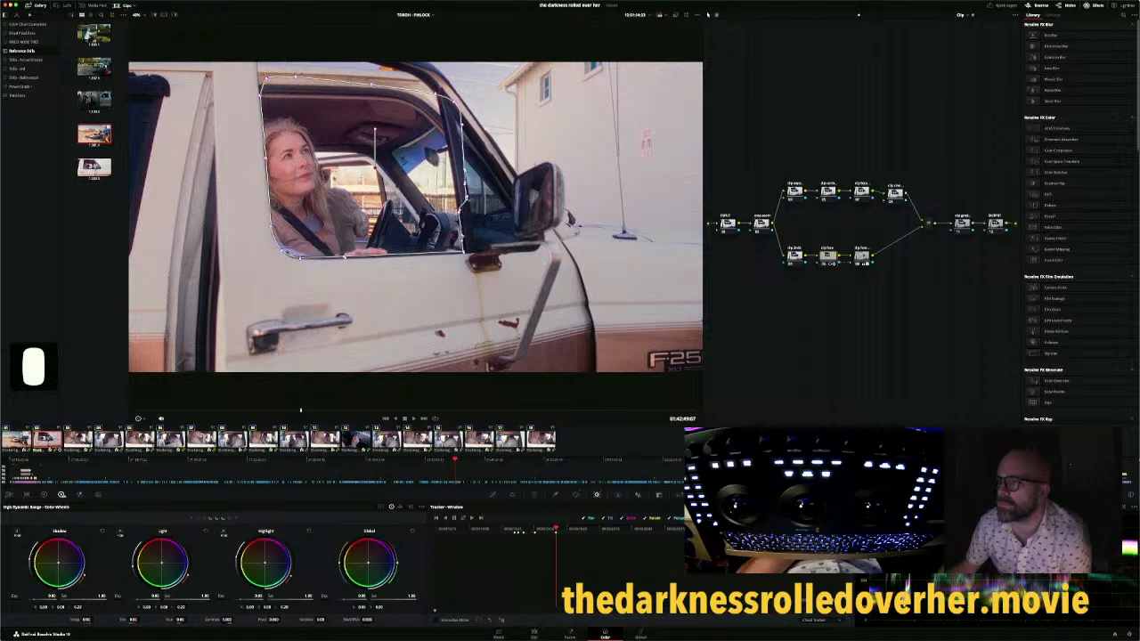
pyautogui.moveTo(467, 198); pyautogui.dragTo(458, 193)
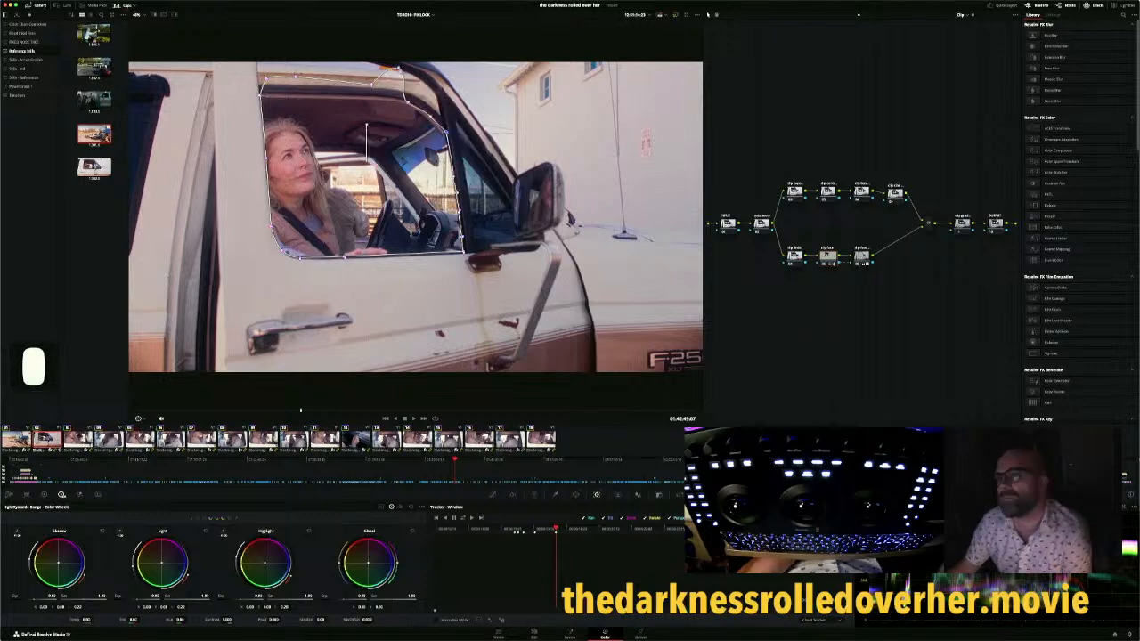
pyautogui.moveTo(402, 70); pyautogui.dragTo(265, 92)
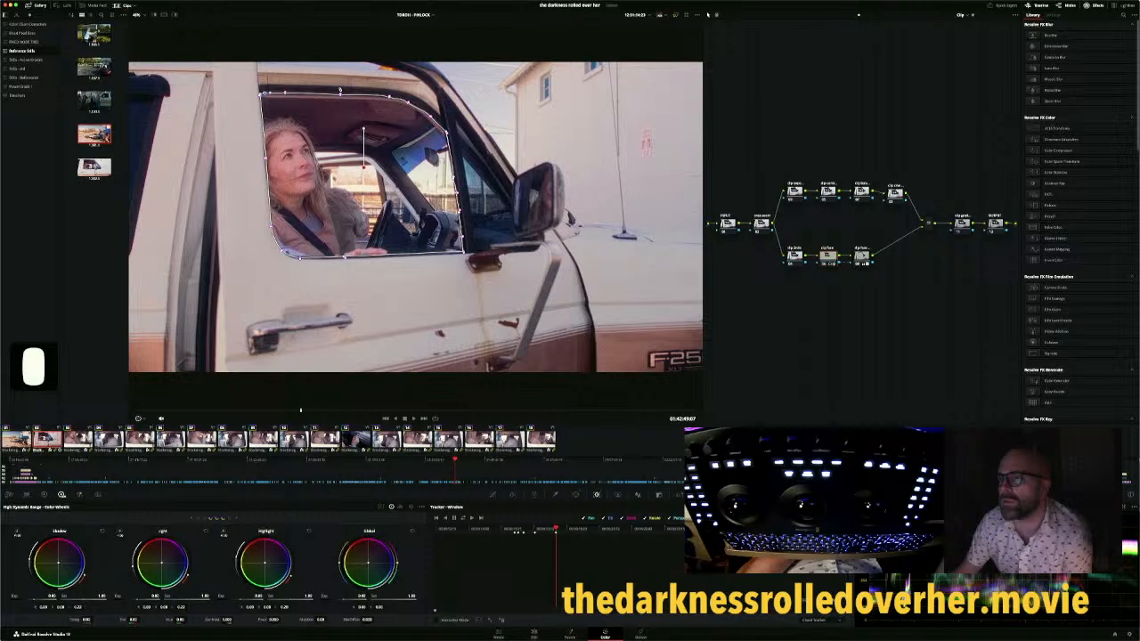
# Refine the curve of the mask's upper edge and upper front corner along the window frame at 01:42:49:07
pyautogui.click(390, 96)
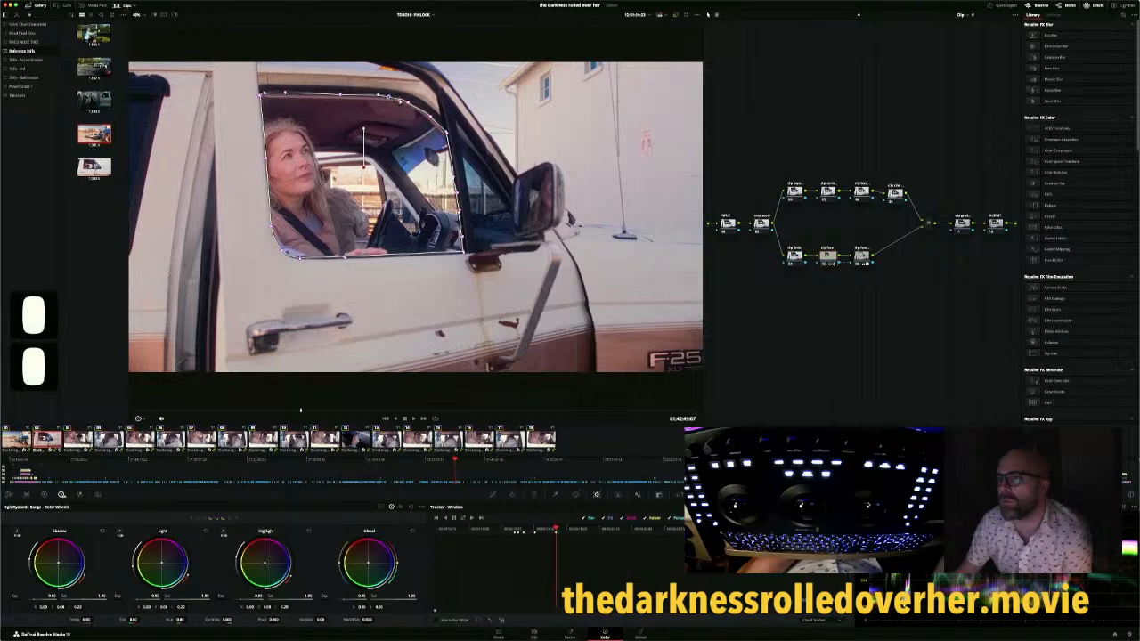
pyautogui.moveTo(401, 103); pyautogui.dragTo(399, 101)
pyautogui.click(407, 103)
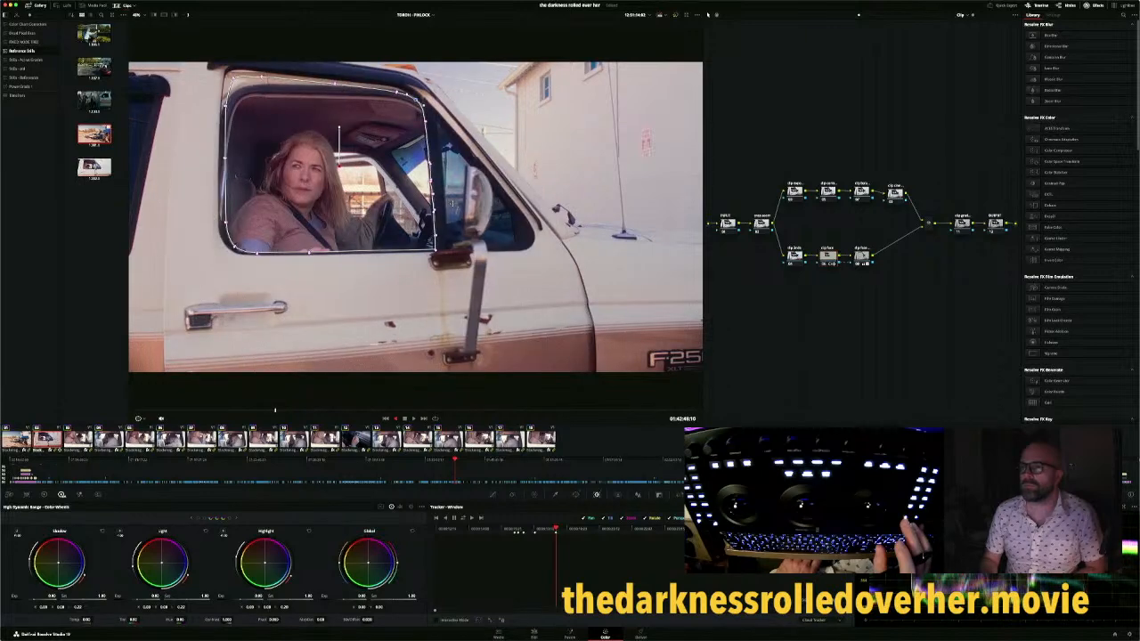
# Undo the last change and fit the mask's upper rear corner and rear edge to the window frame at 01:42:48:07
pyautogui.press('super+z')
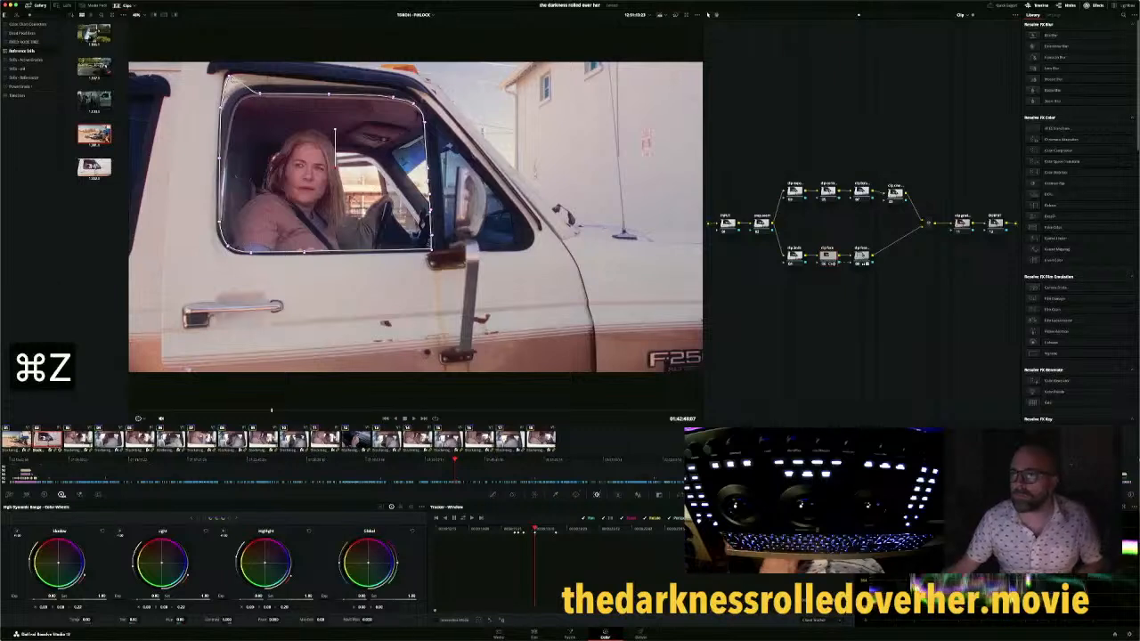
pyautogui.moveTo(230, 80); pyautogui.dragTo(234, 114)
pyautogui.moveTo(220, 159); pyautogui.dragTo(223, 170)
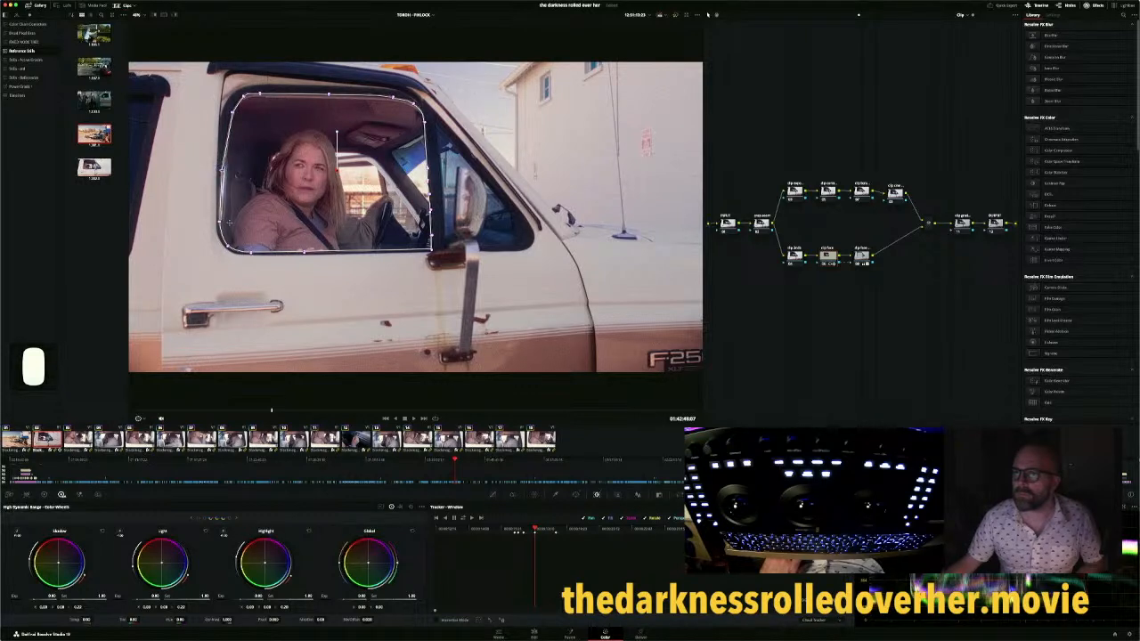
pyautogui.moveTo(219, 216); pyautogui.dragTo(220, 220)
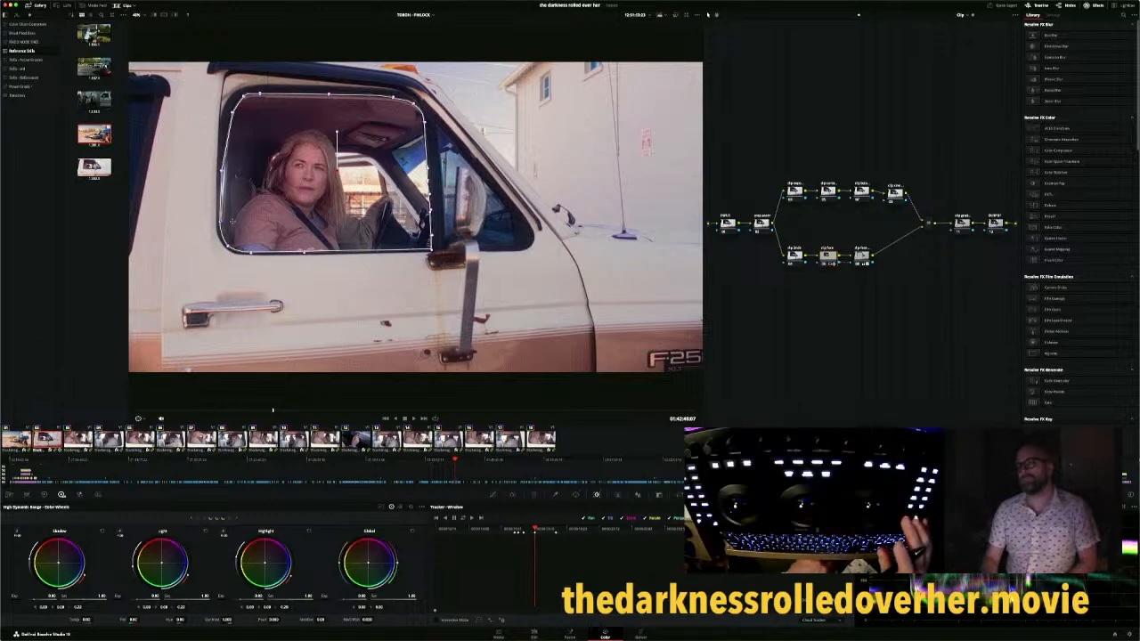
# Play the shot on to 01:42:50:18 and shift the whole mask toward the truck's front onto the opened door
pyautogui.press('space')
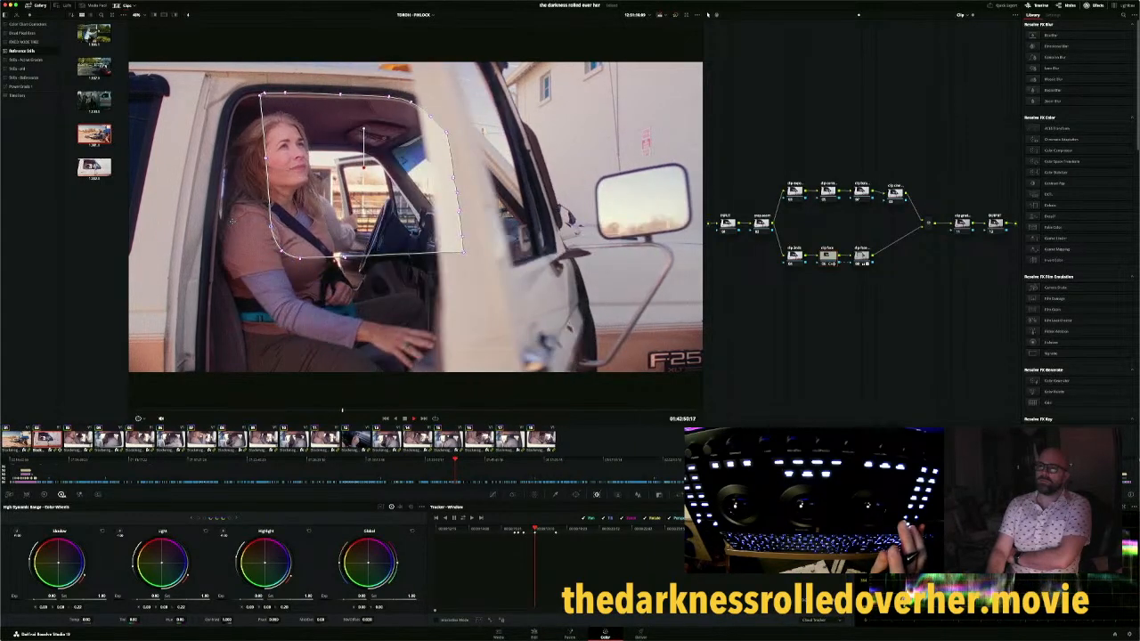
pyautogui.press('space')
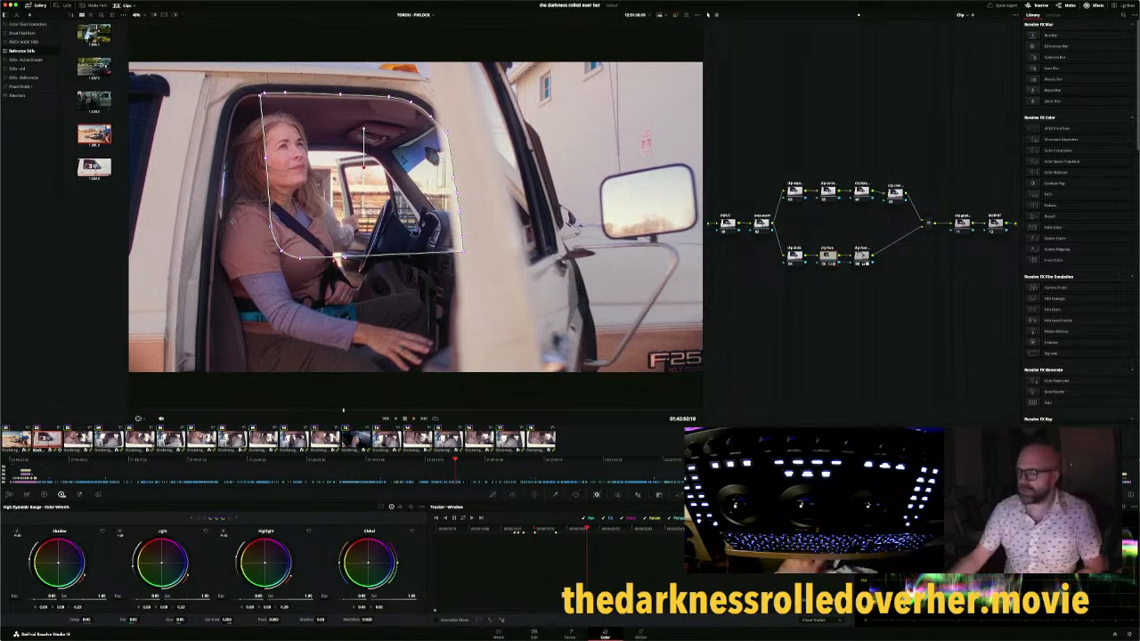
pyautogui.moveTo(334, 209); pyautogui.dragTo(484, 231)
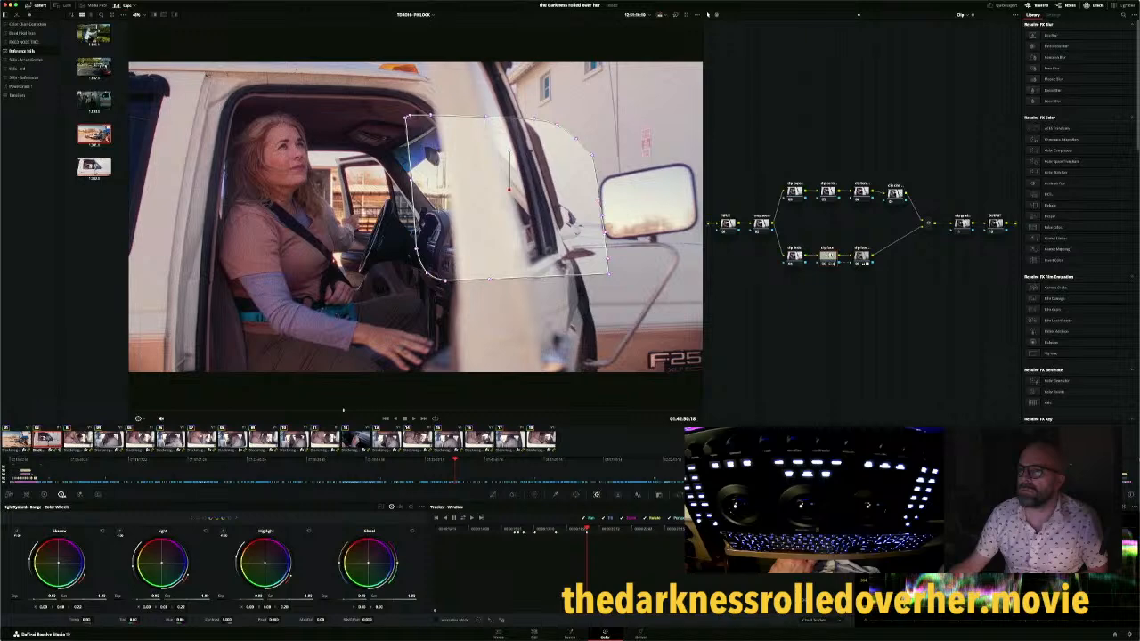
# Select the last node in the lower branch of the node graph and undo the last change
pyautogui.click(862, 258)
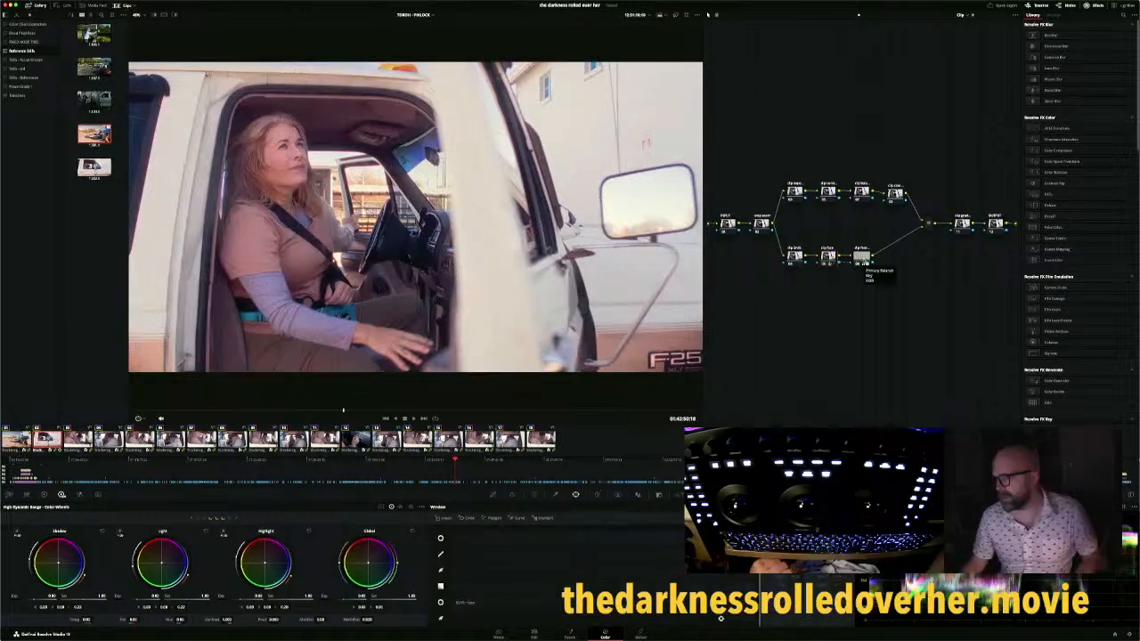
pyautogui.click(864, 262)
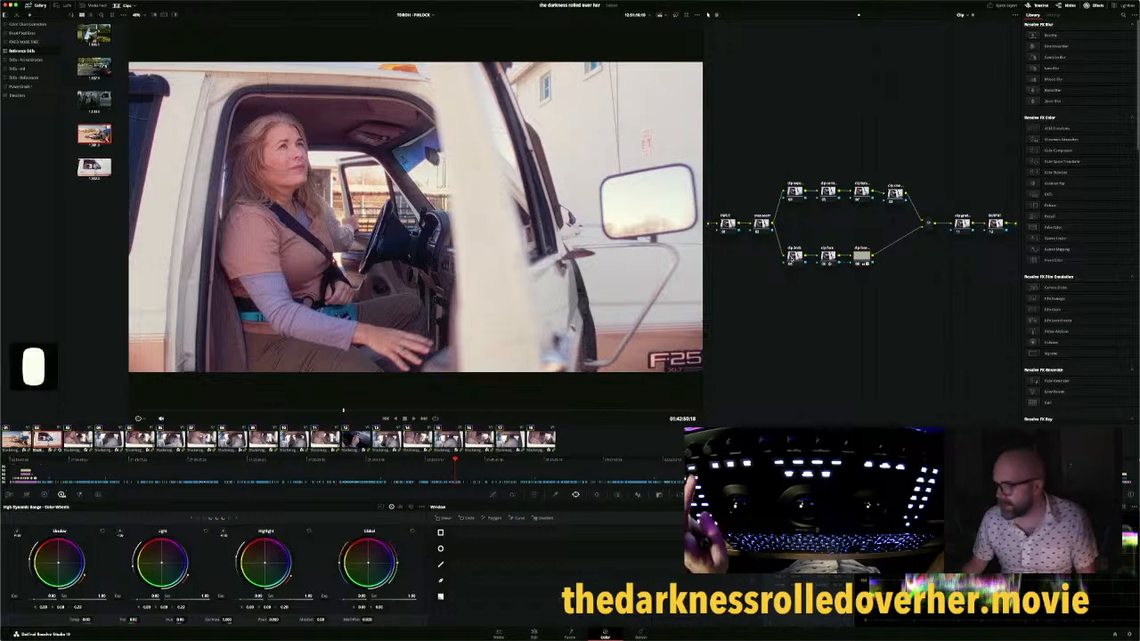
pyautogui.press('super+z')
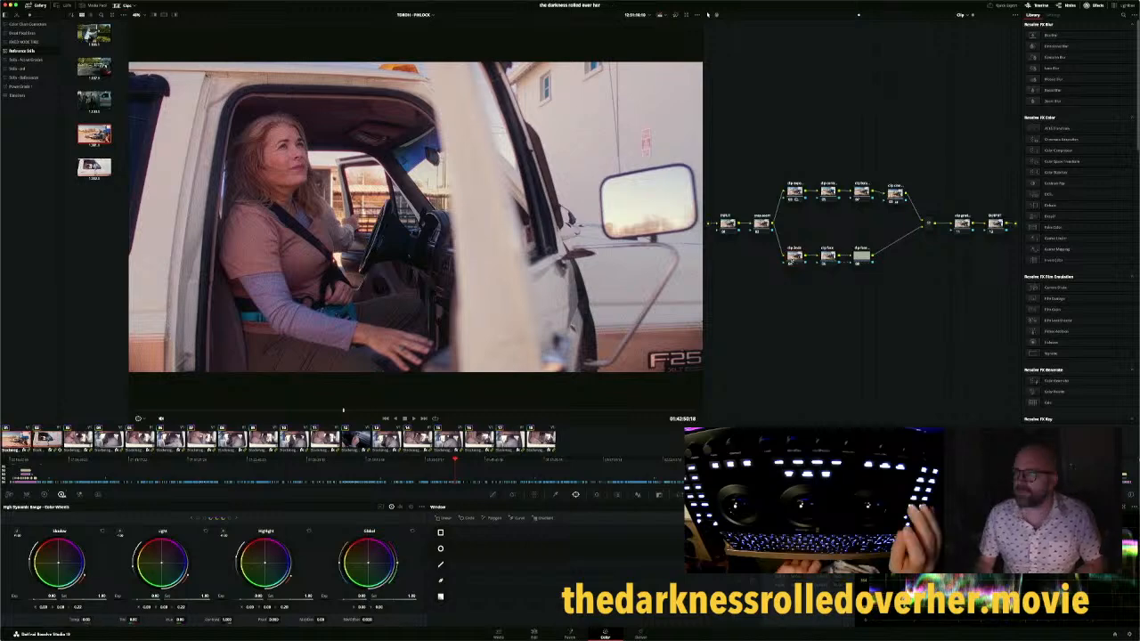
# Compare the truck window shot with the preceding wide shot and check its grade at several frames with the door open
pyautogui.press('Up')
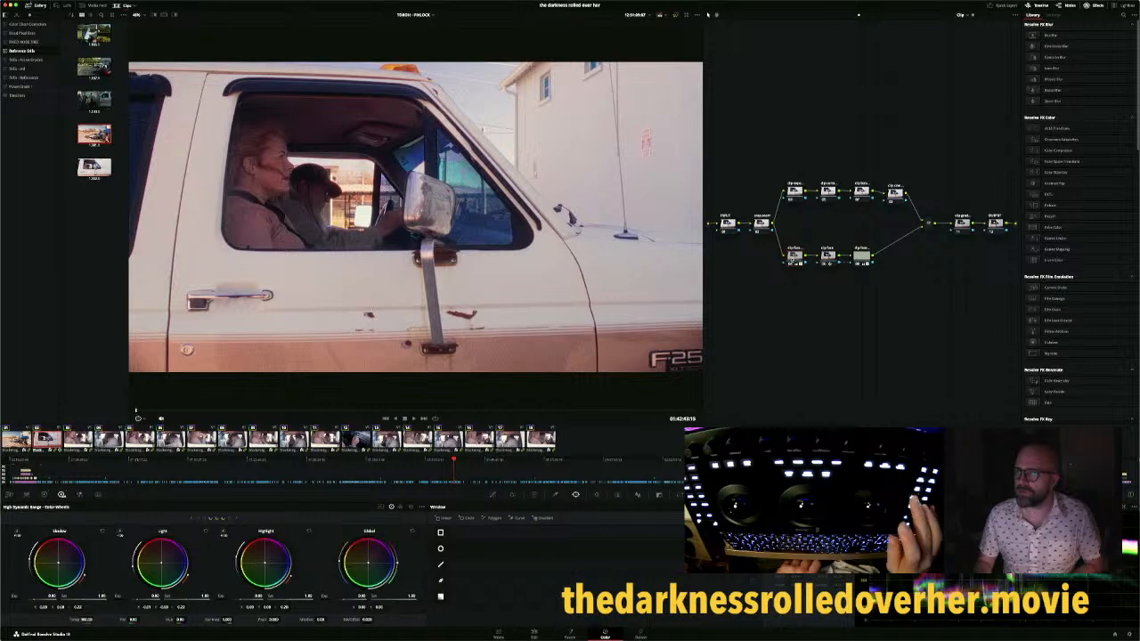
pyautogui.press('Left')
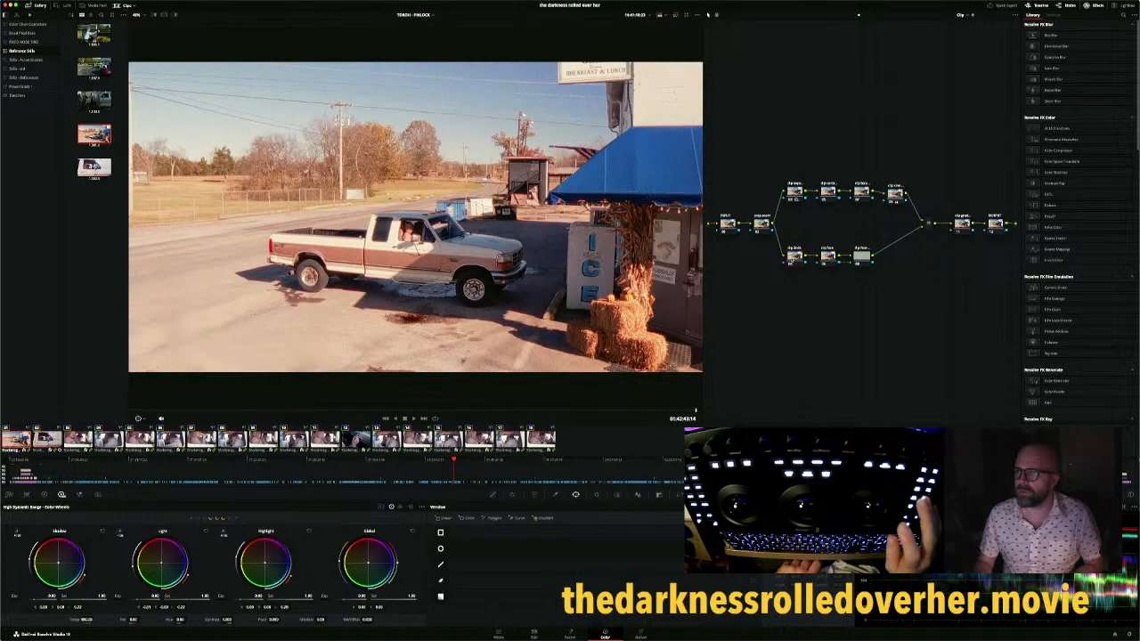
pyautogui.press('Right')
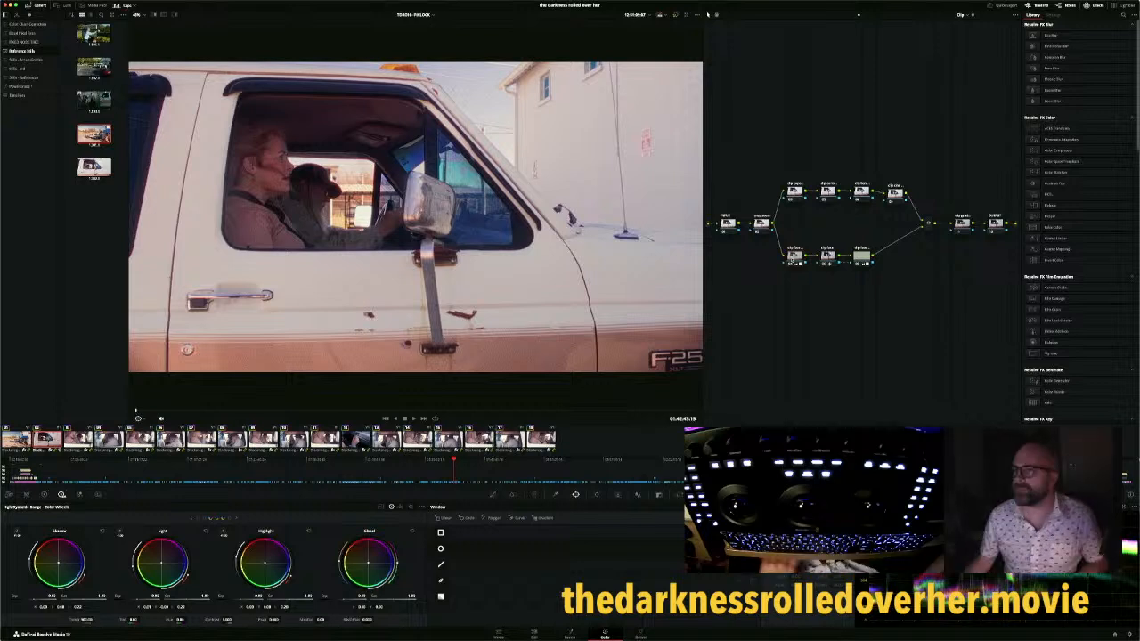
pyautogui.click(628, 412)
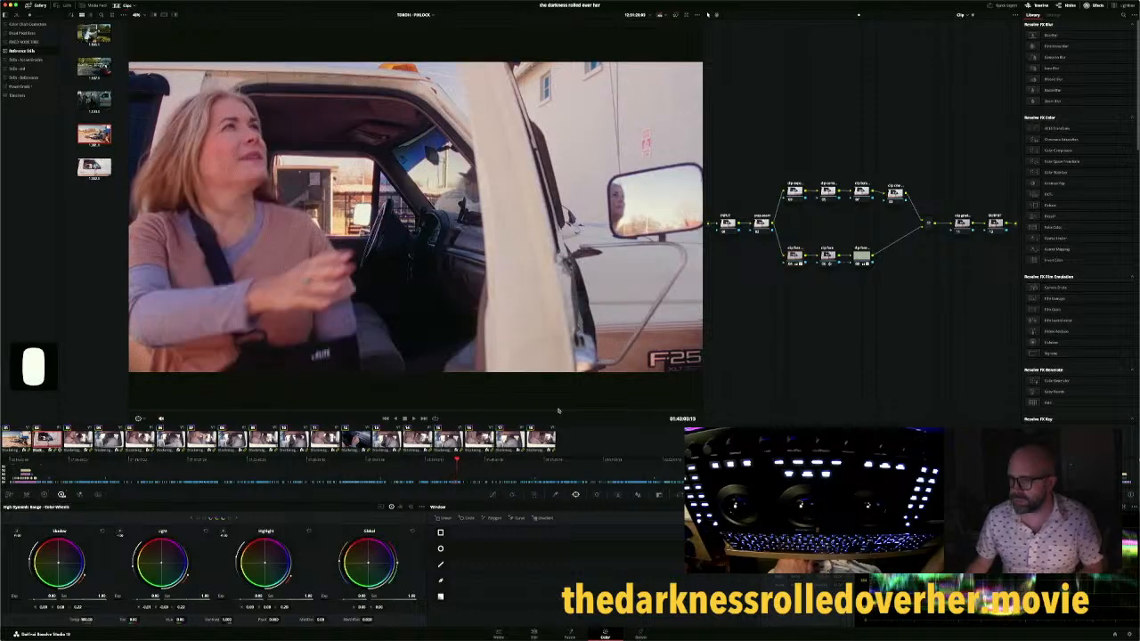
pyautogui.click(558, 412)
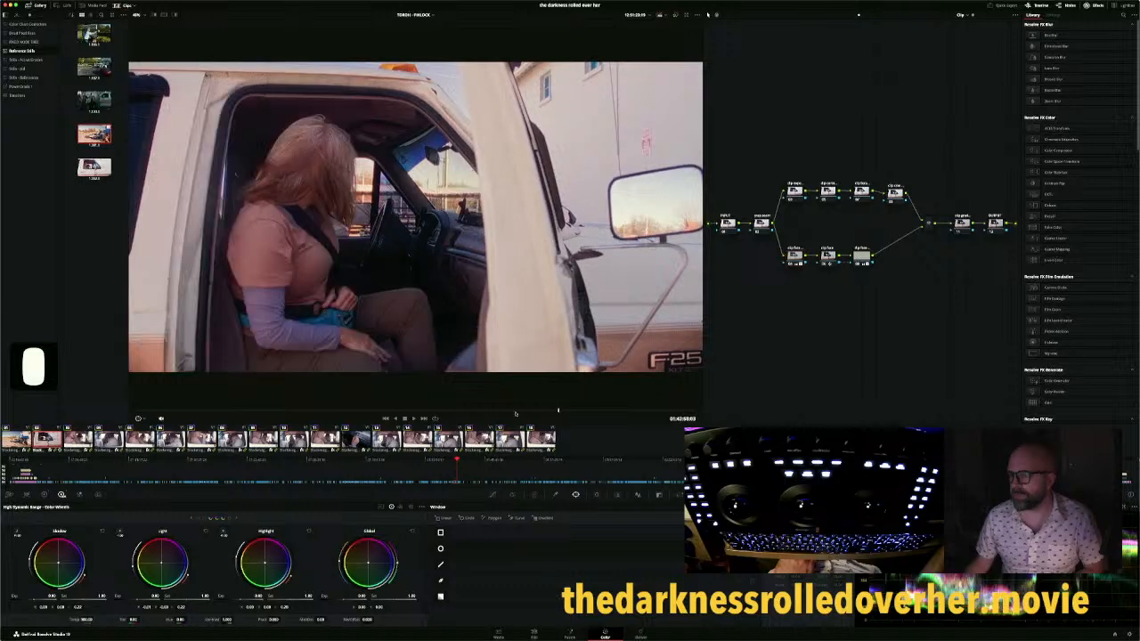
pyautogui.click(504, 411)
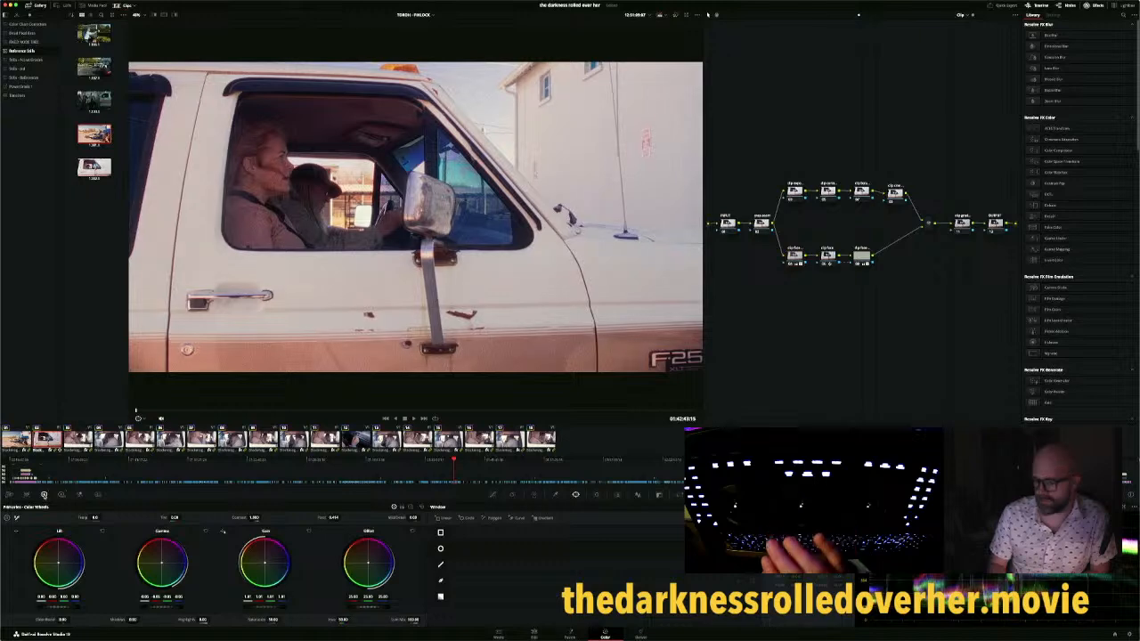
pyautogui.press('Up')
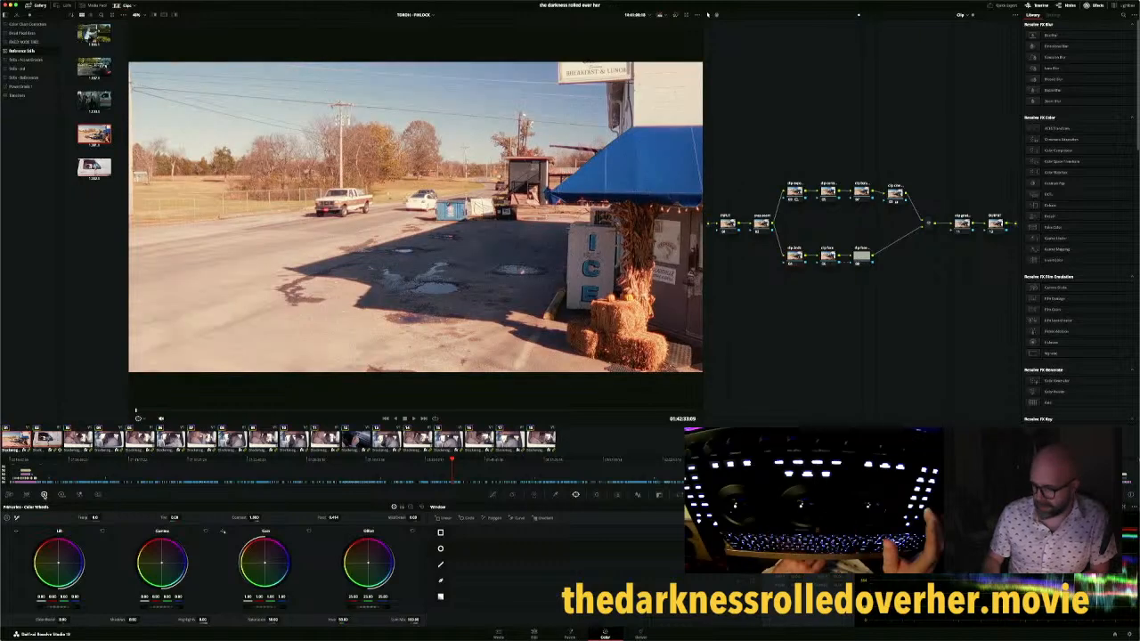
pyautogui.press('Down')
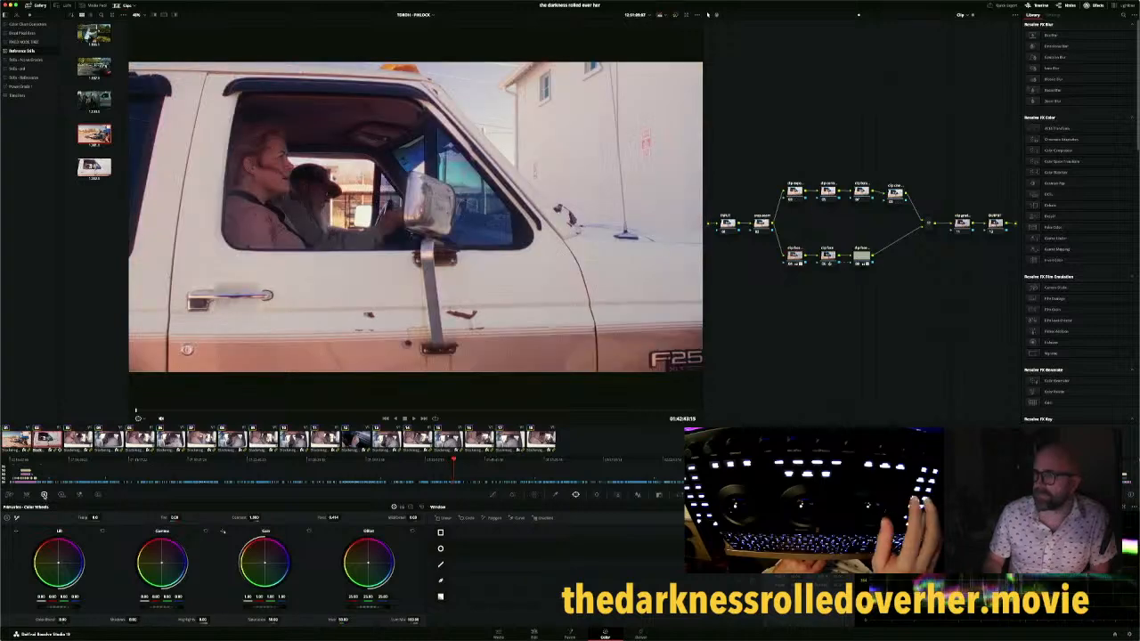
pyautogui.press('Up')
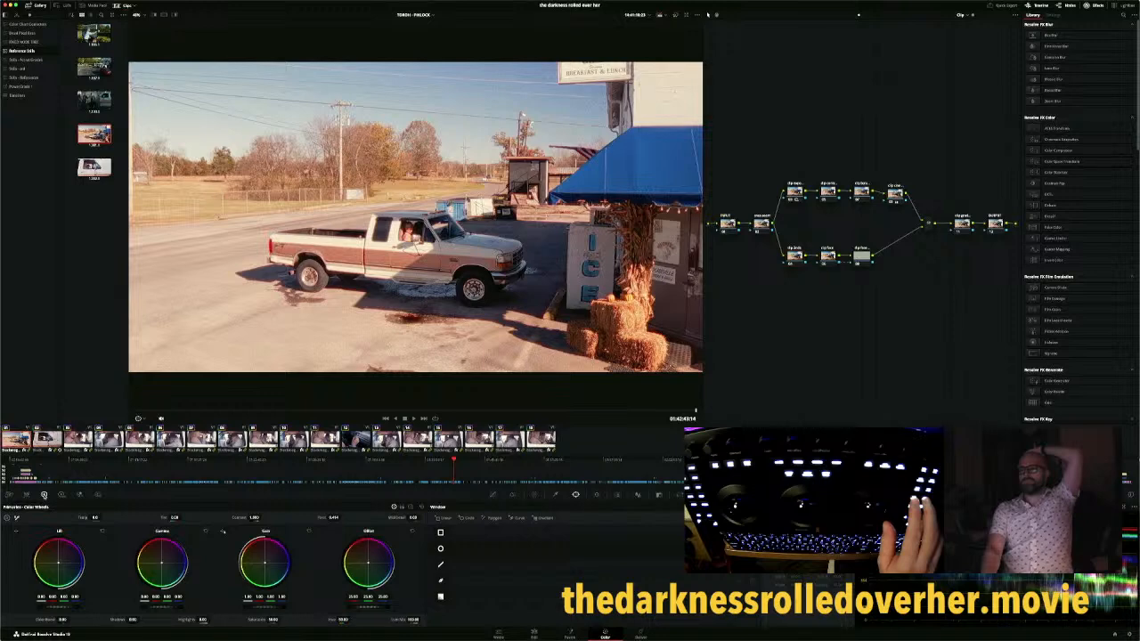
pyautogui.press('Down')
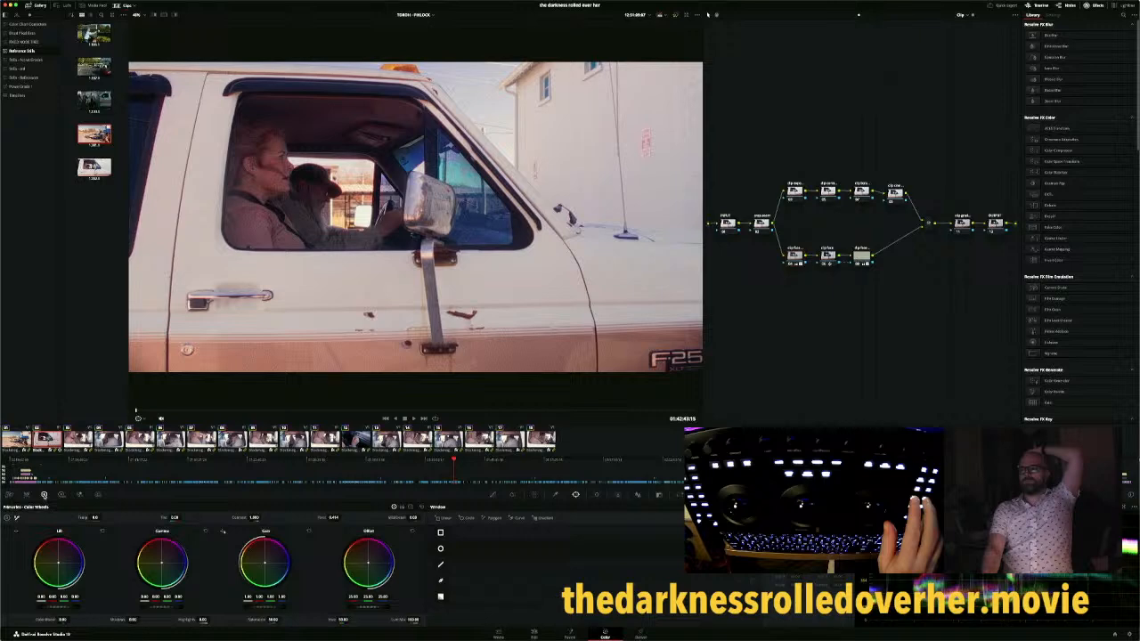
pyautogui.press('Up')
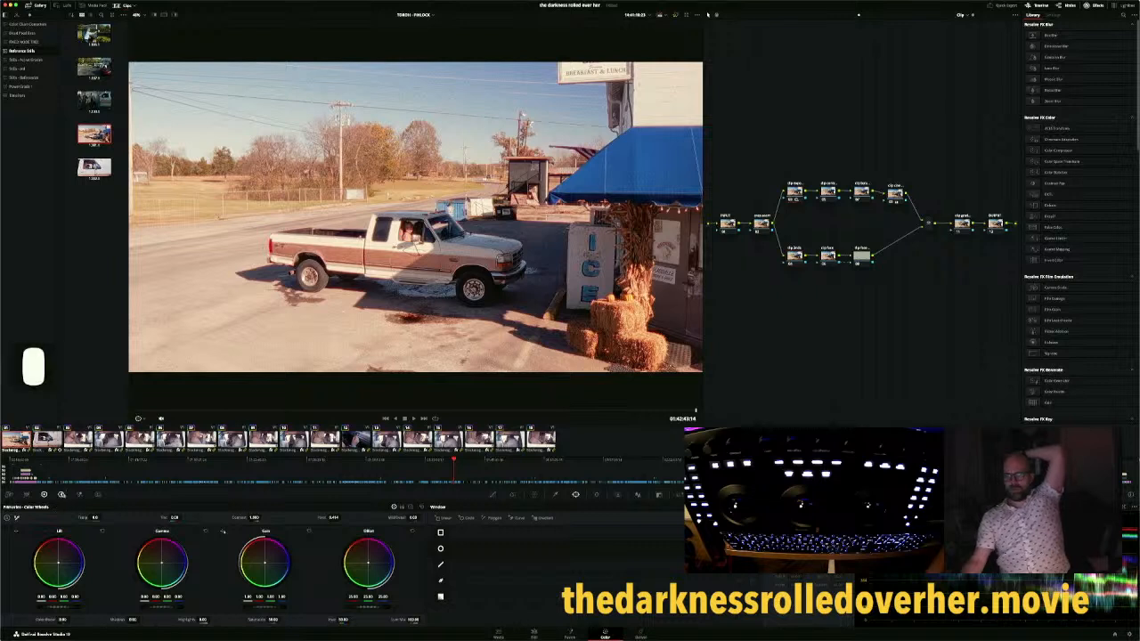
# Set the wide truck shot's temperature to -1200 in the HDR color wheels
pyautogui.click(62, 495)
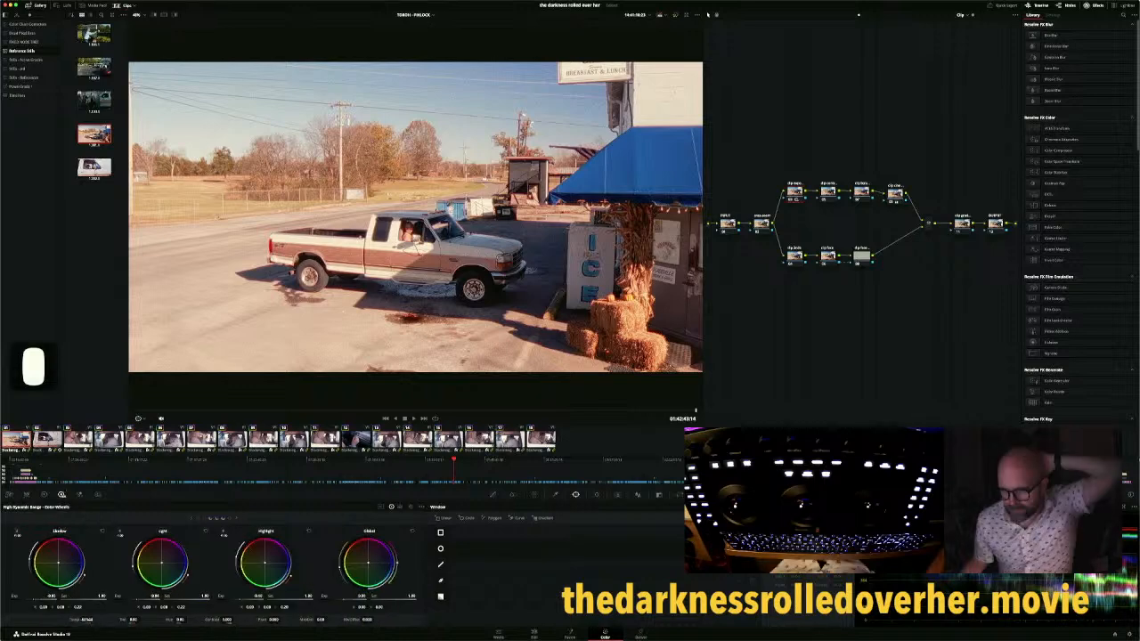
pyautogui.write('-1200')
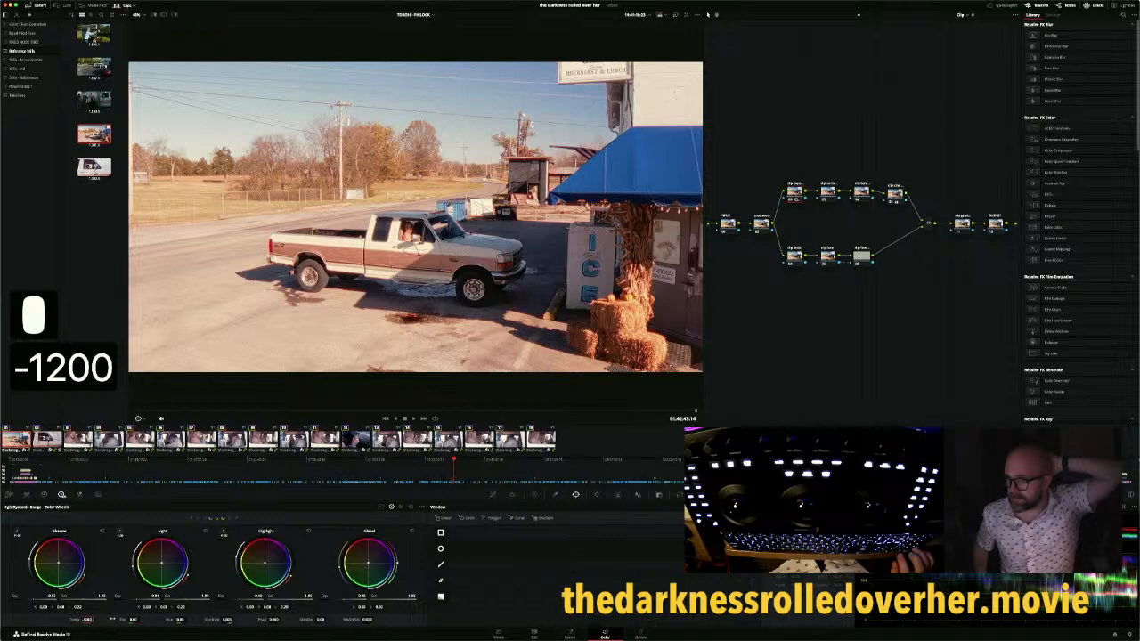
pyautogui.press('Return')
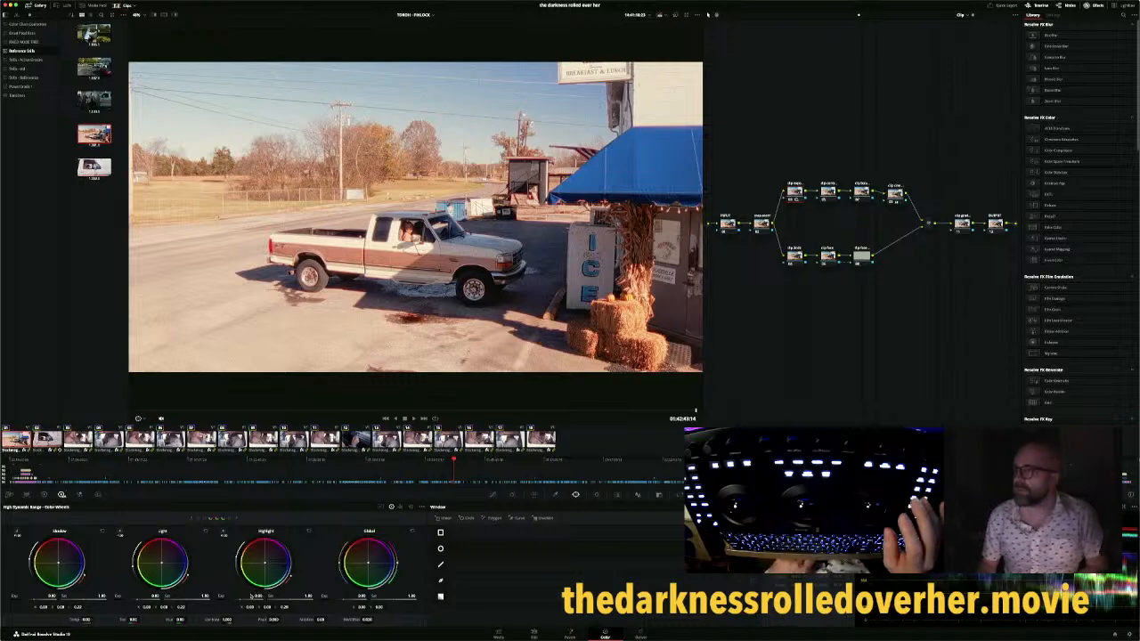
# Go through the truck shots to clip 04 and inspect its Group Pre-Clip node graph
pyautogui.press('Down')
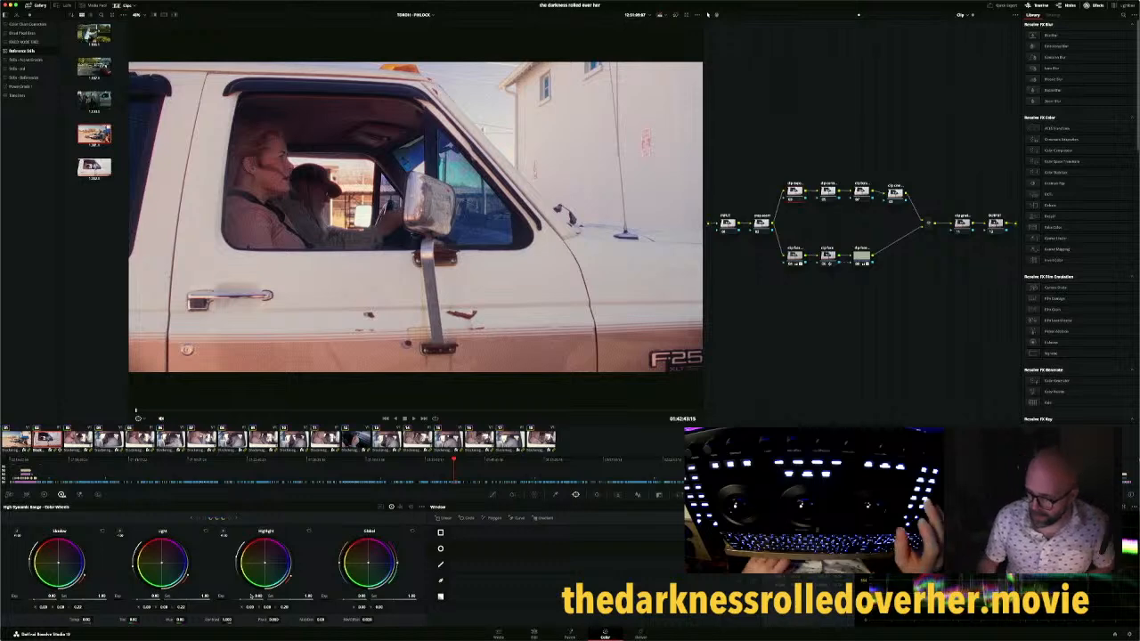
pyautogui.press('Down')
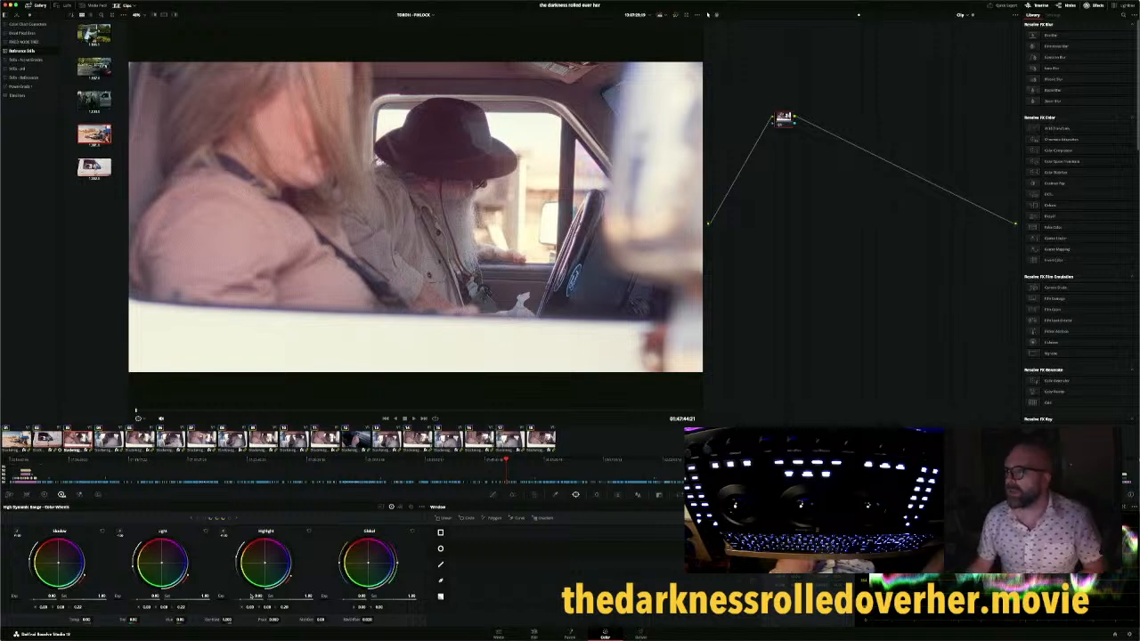
pyautogui.click(963, 15)
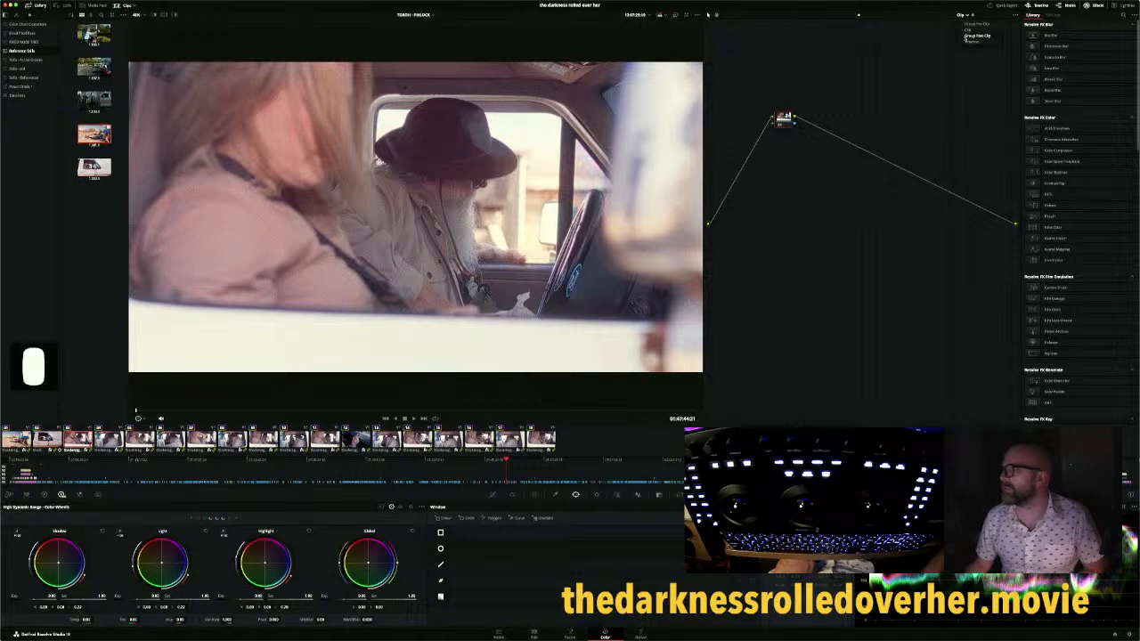
pyautogui.click(966, 36)
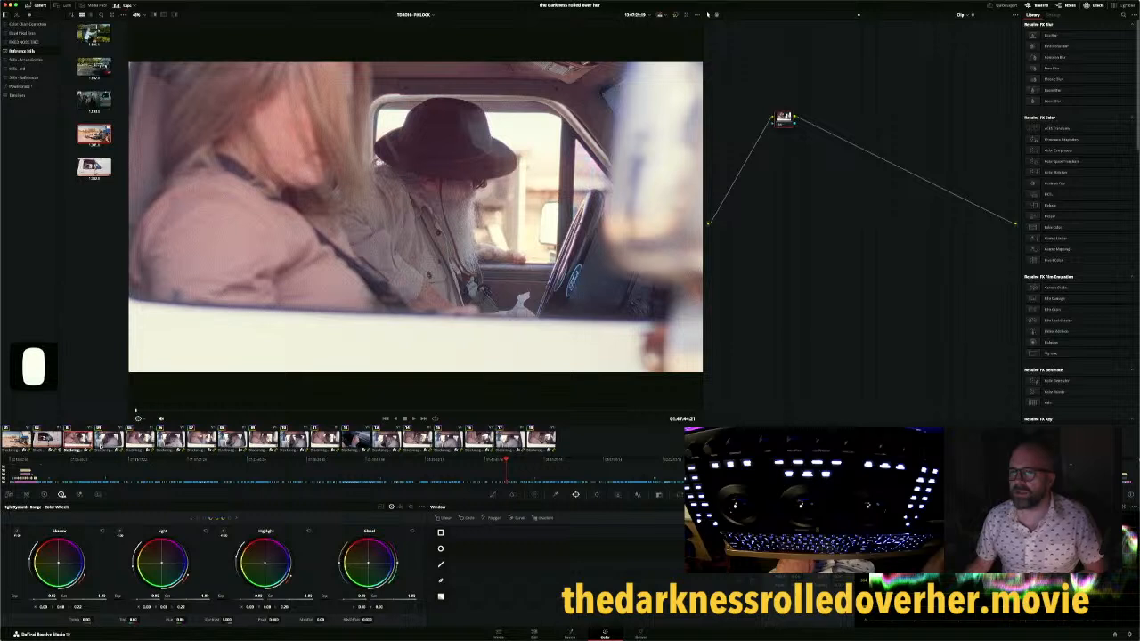
pyautogui.click(102, 445)
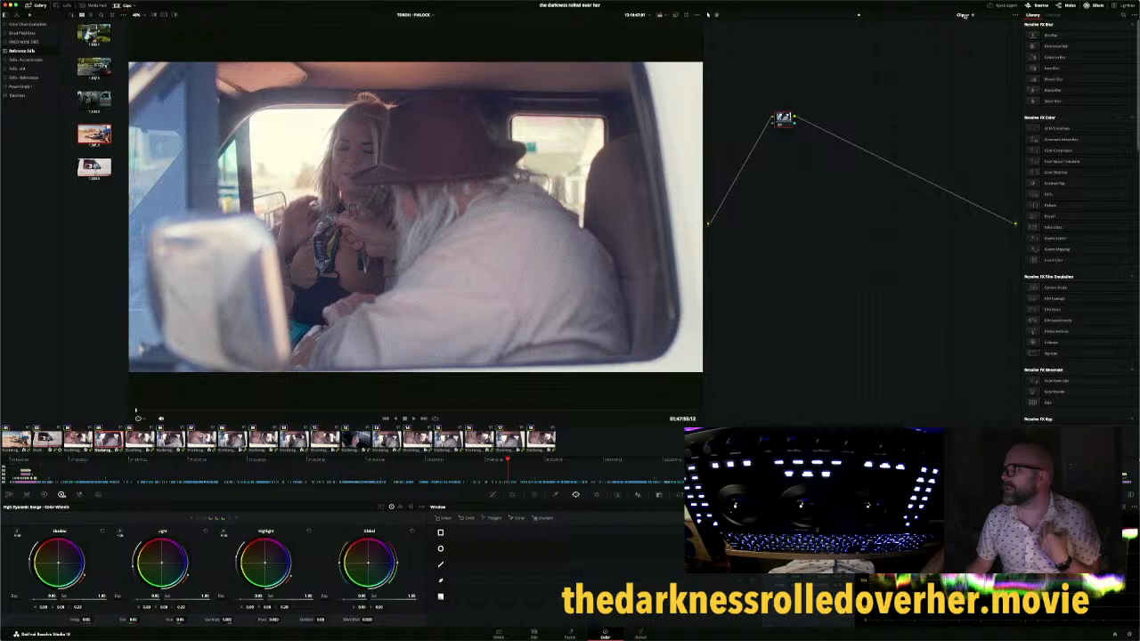
pyautogui.click(963, 15)
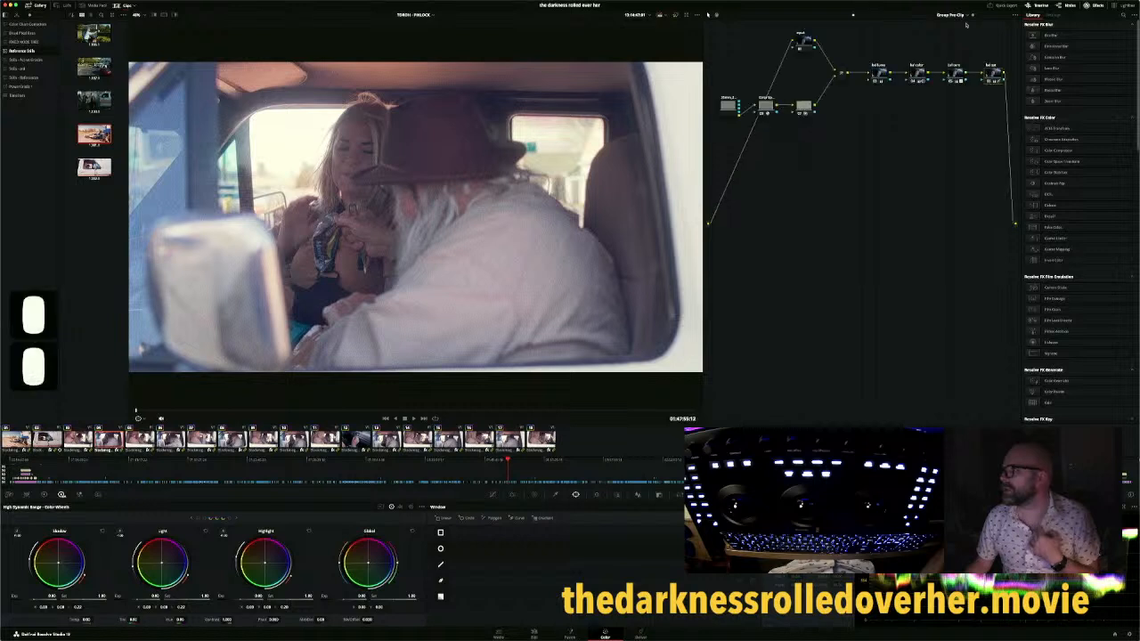
pyautogui.click(968, 16)
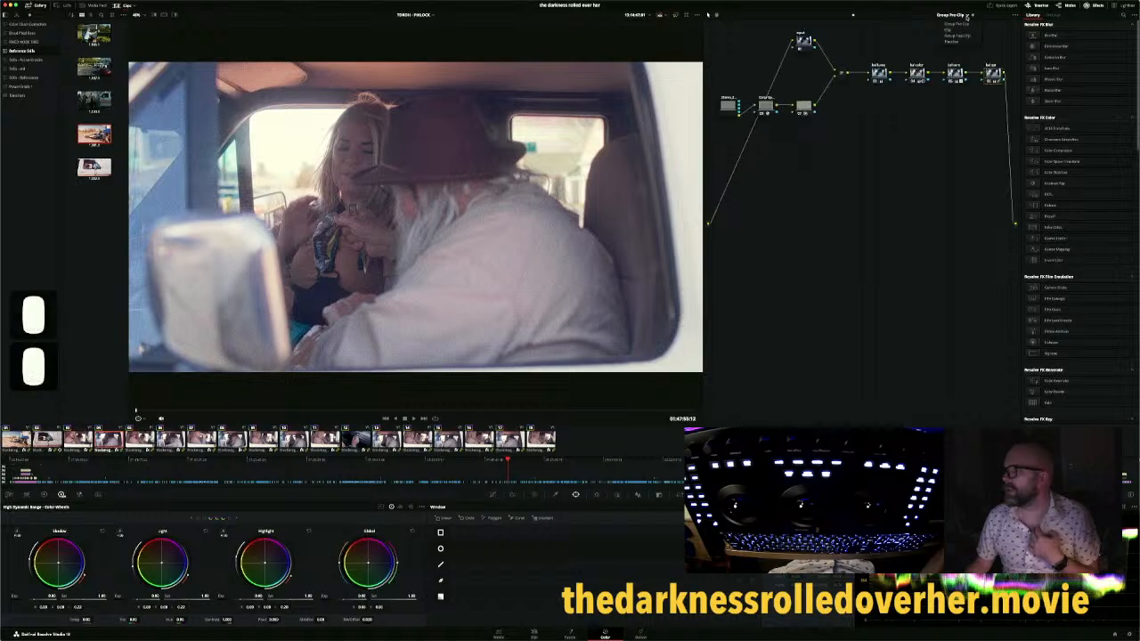
pyautogui.click(967, 16)
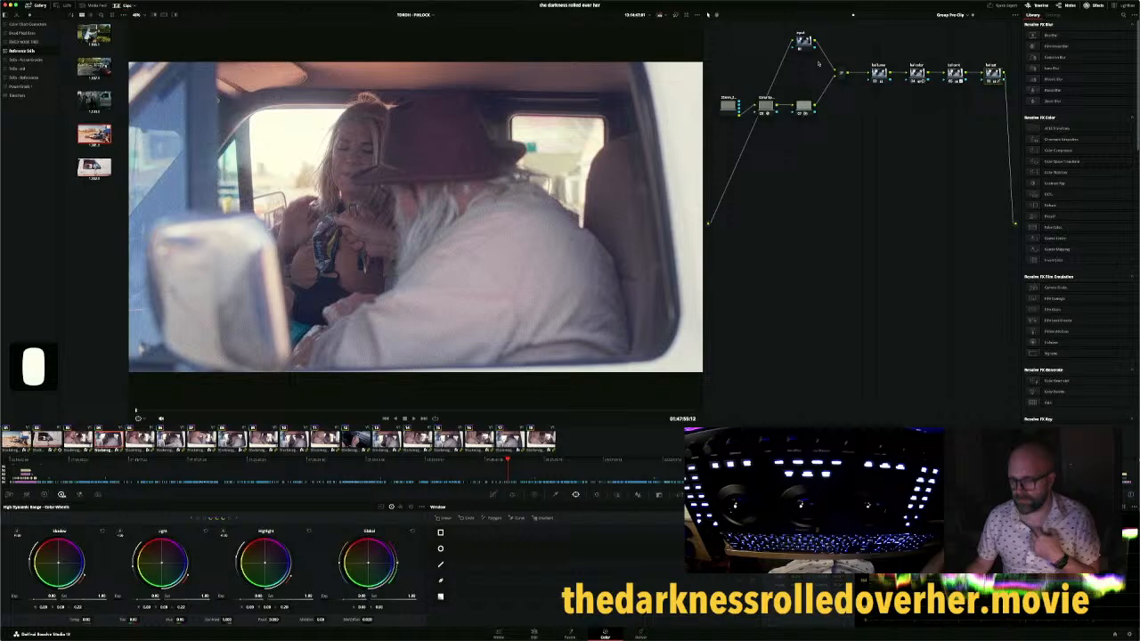
# Return to clip 03 and switch the node graph back to the Clip level
pyautogui.press('Up')
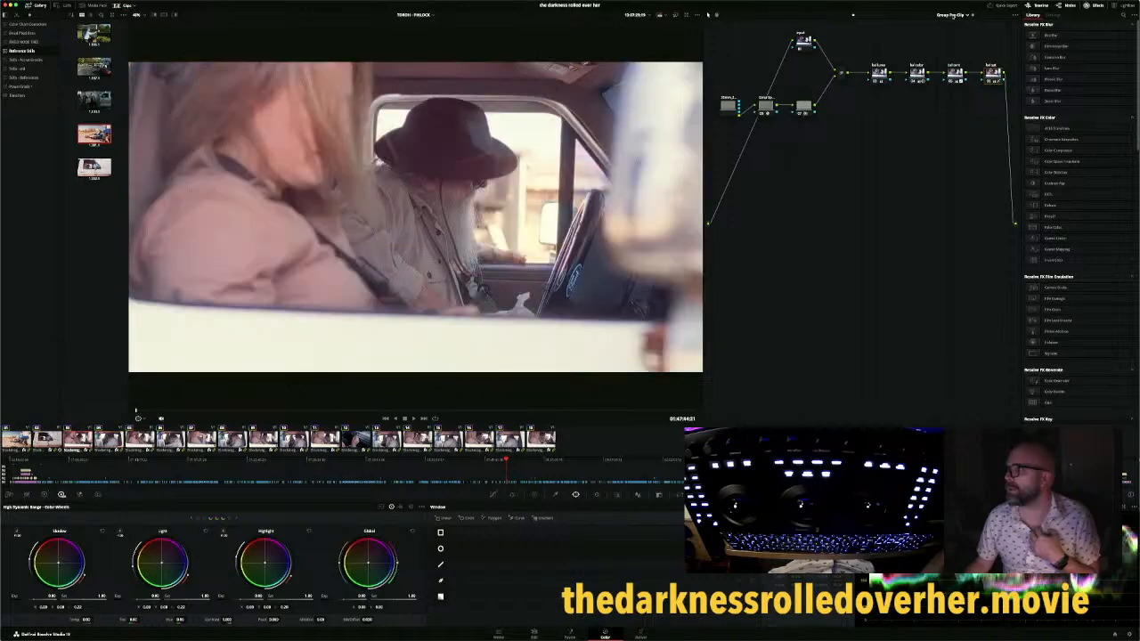
pyautogui.click(953, 16)
pyautogui.click(953, 32)
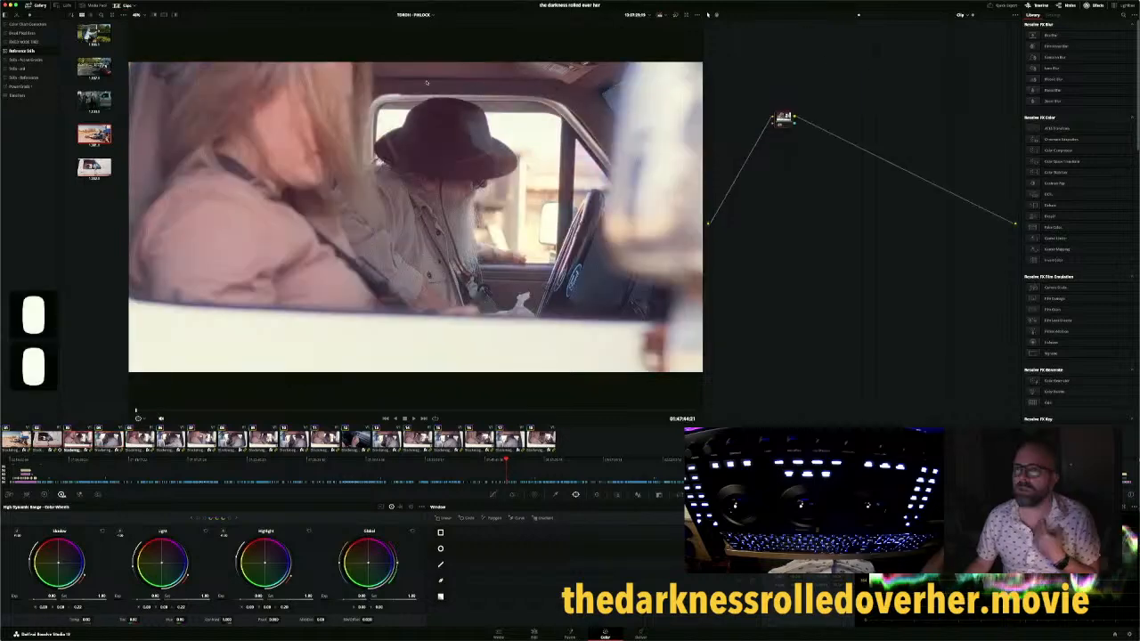
# Load the fixed node tree from its gallery still onto clip 03 and clean up the node graph layout
pyautogui.click(21, 41)
pyautogui.rightClick(98, 138)
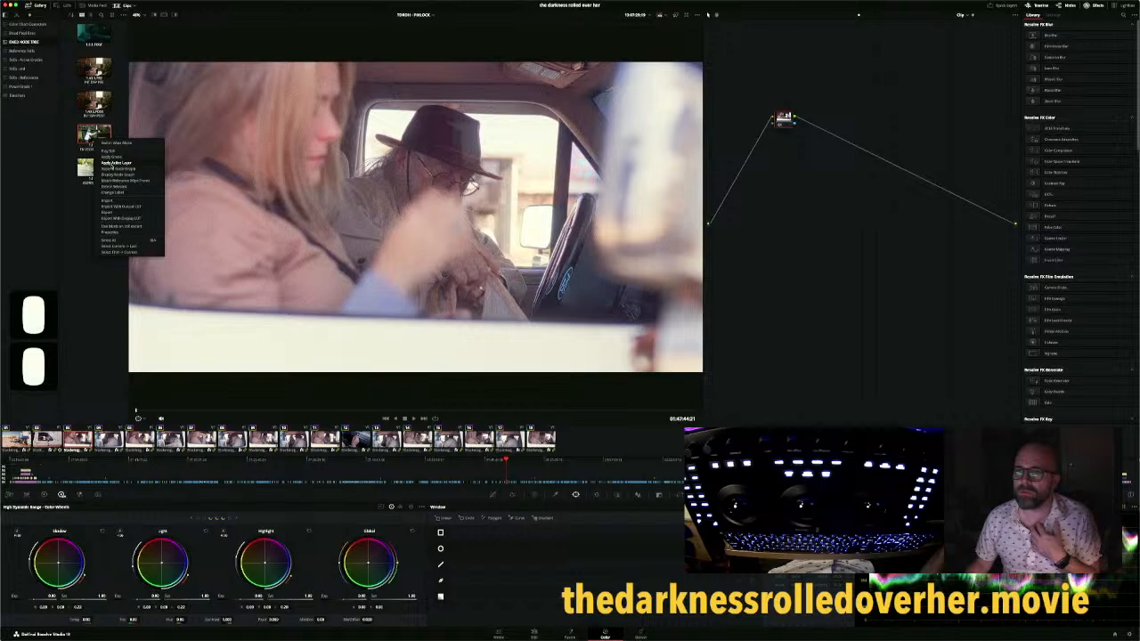
pyautogui.click(116, 163)
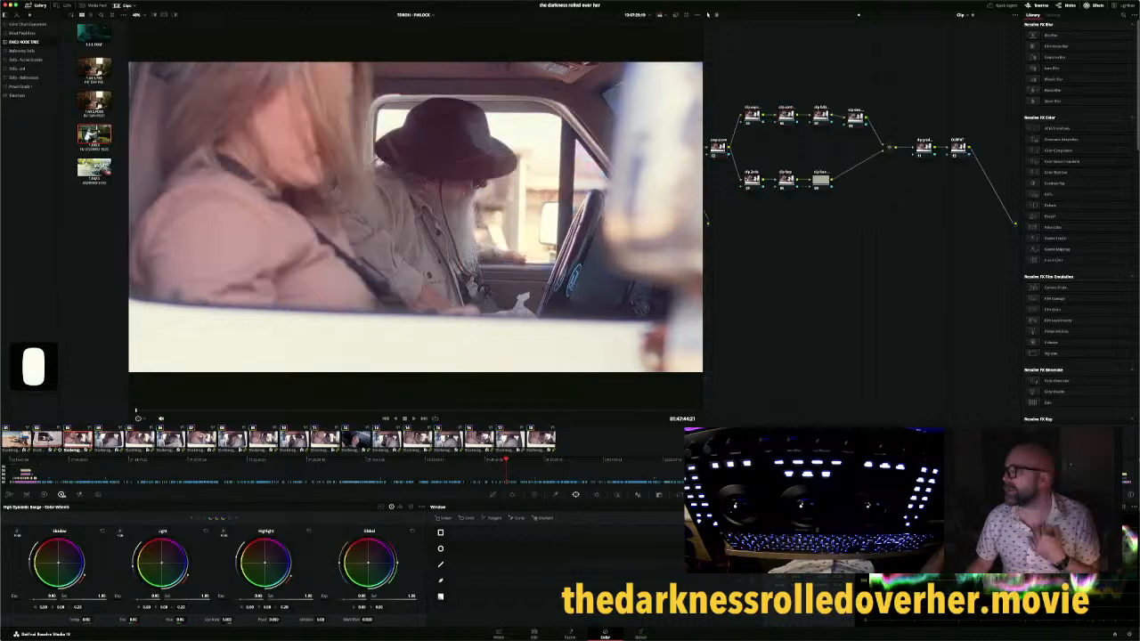
pyautogui.rightClick(793, 221)
pyautogui.click(807, 242)
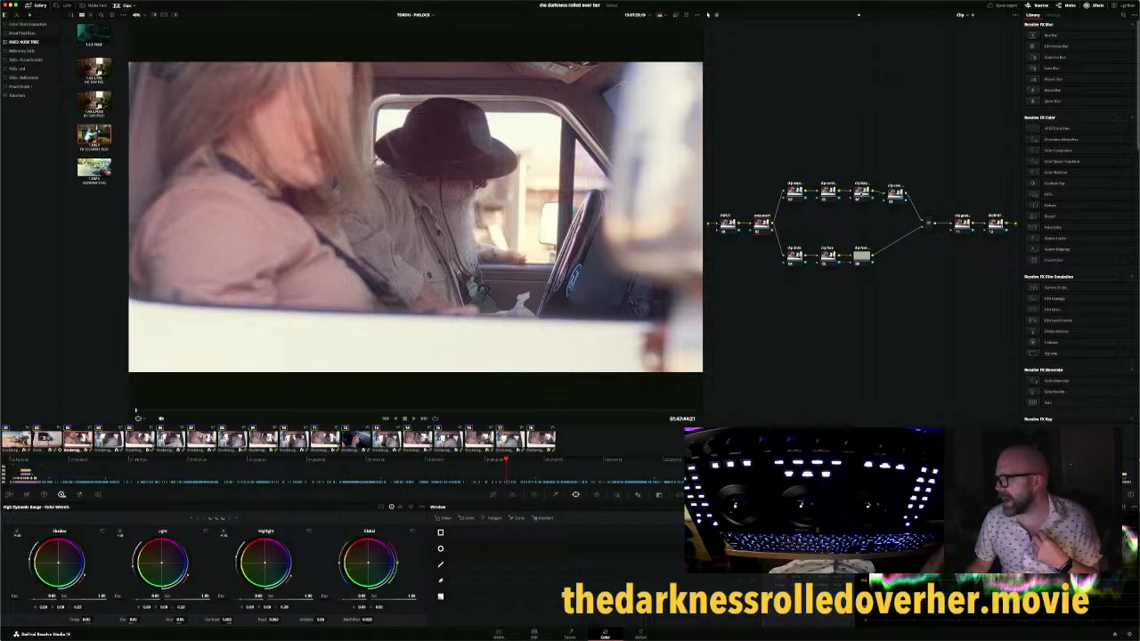
# Adjust the third node in the upper row with the primaries wheels and compare the shot with that node off and on
pyautogui.click(862, 193)
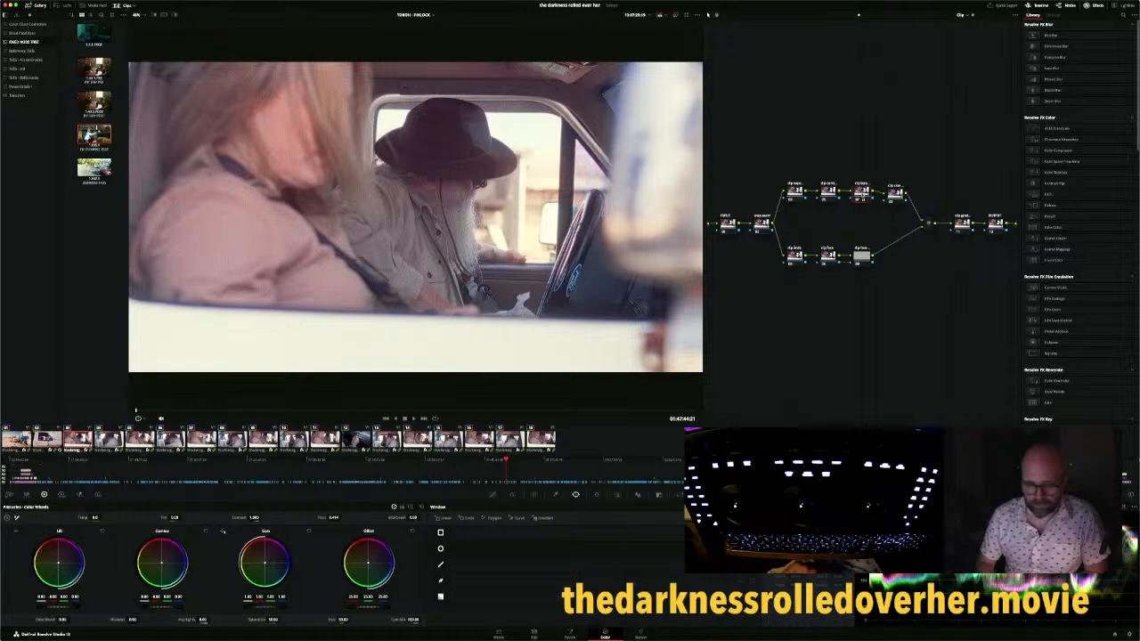
pyautogui.press('super+d')
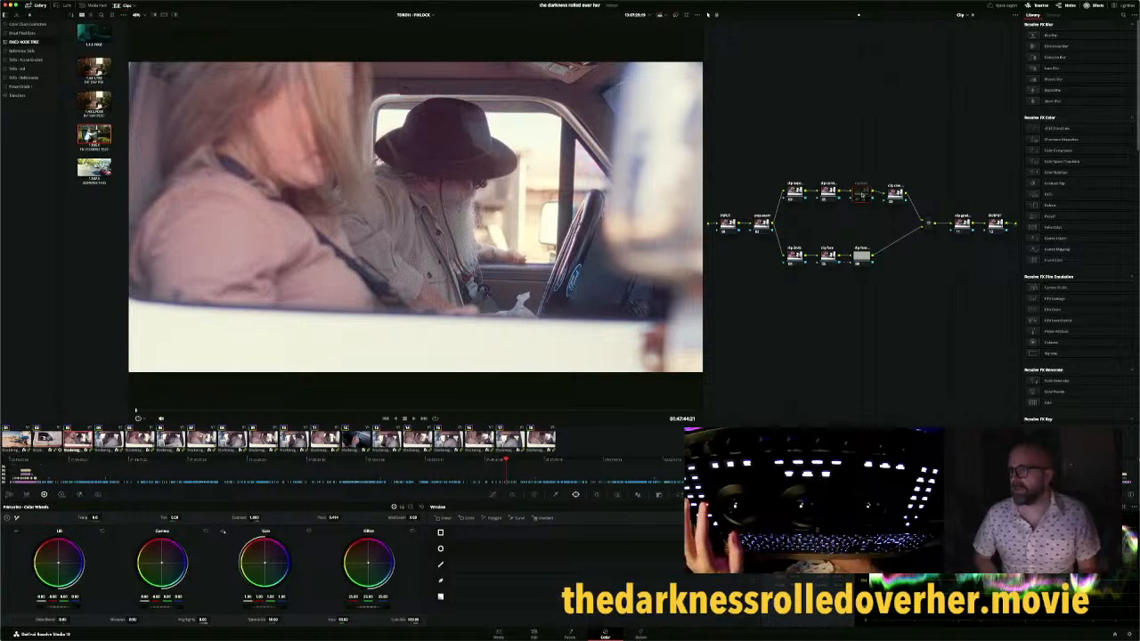
pyautogui.press('super+d')
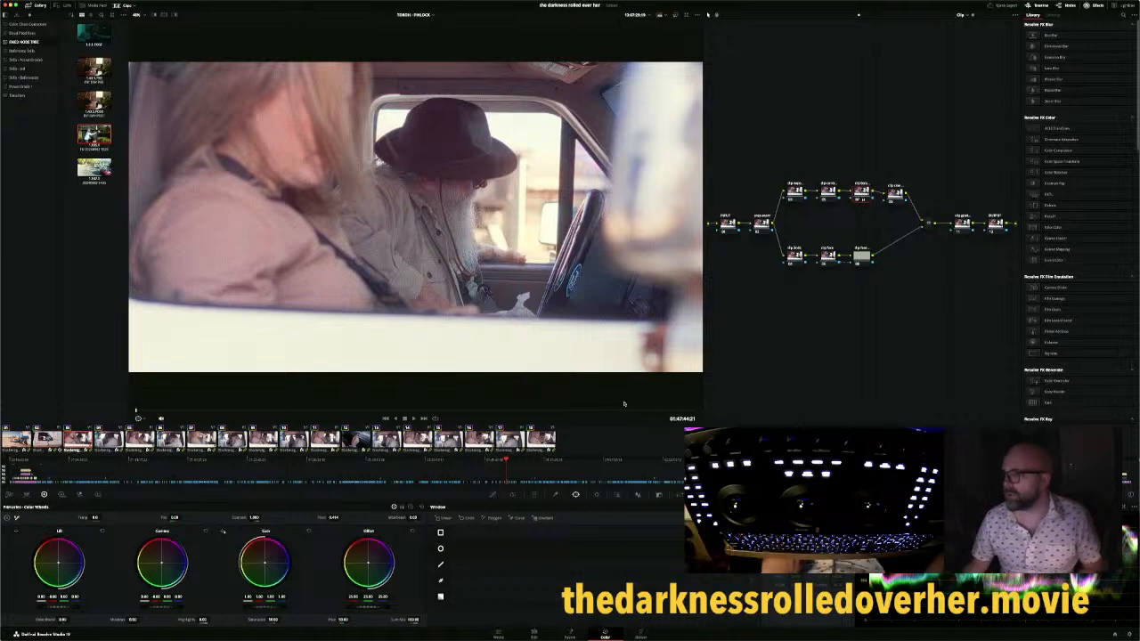
# Lower the HDR shadow exposure on the first upper-row node at a later frame and compare with the node off and on
pyautogui.click(594, 411)
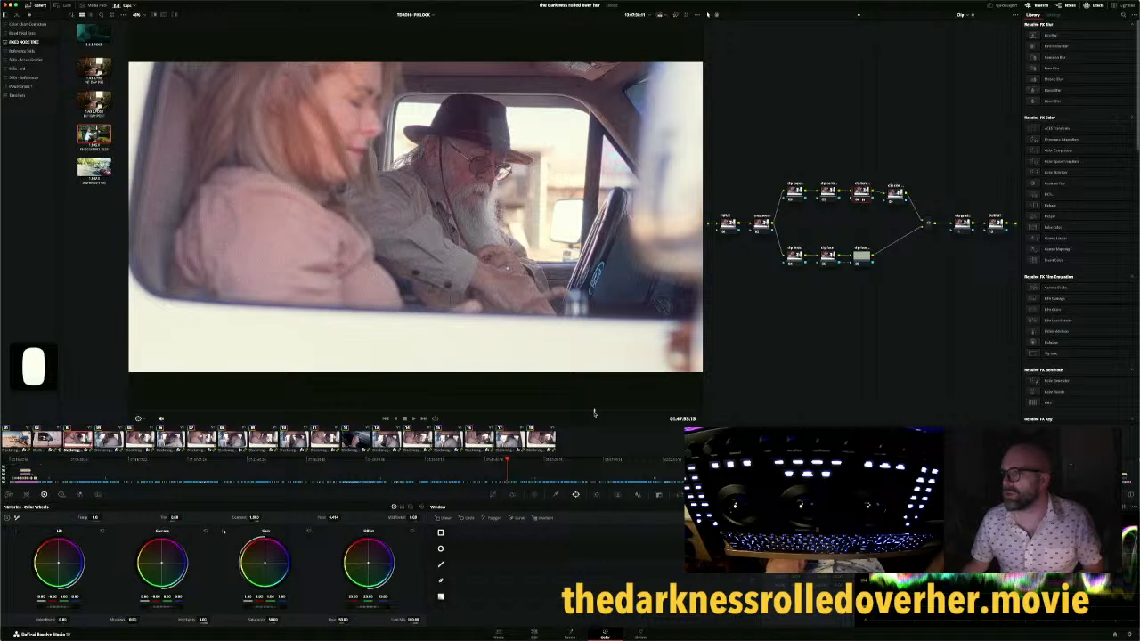
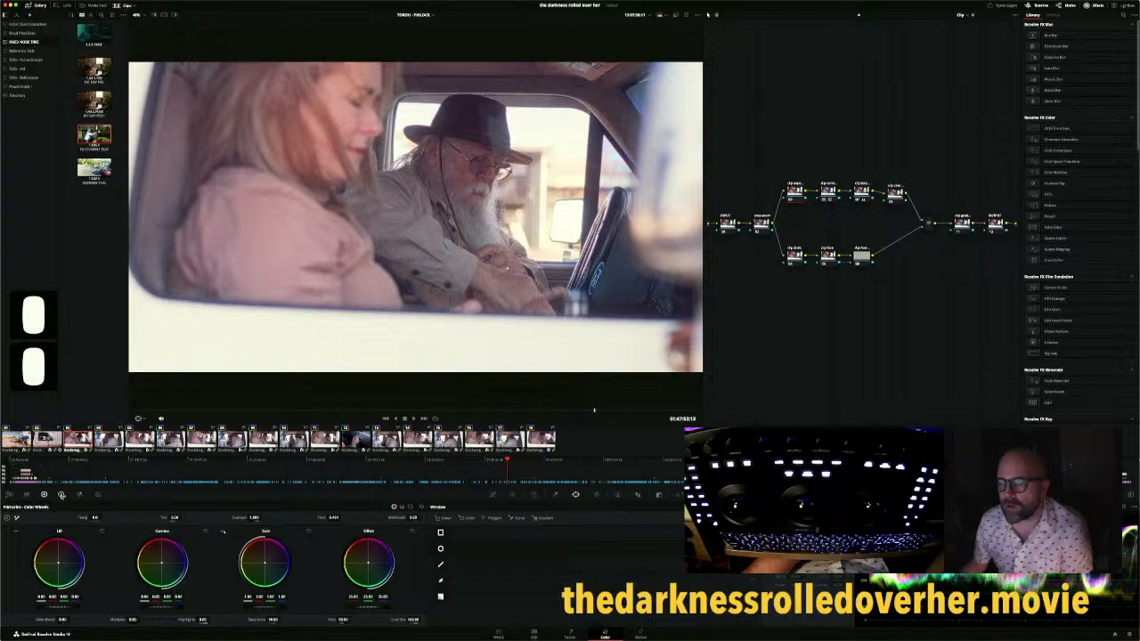
pyautogui.click(61, 495)
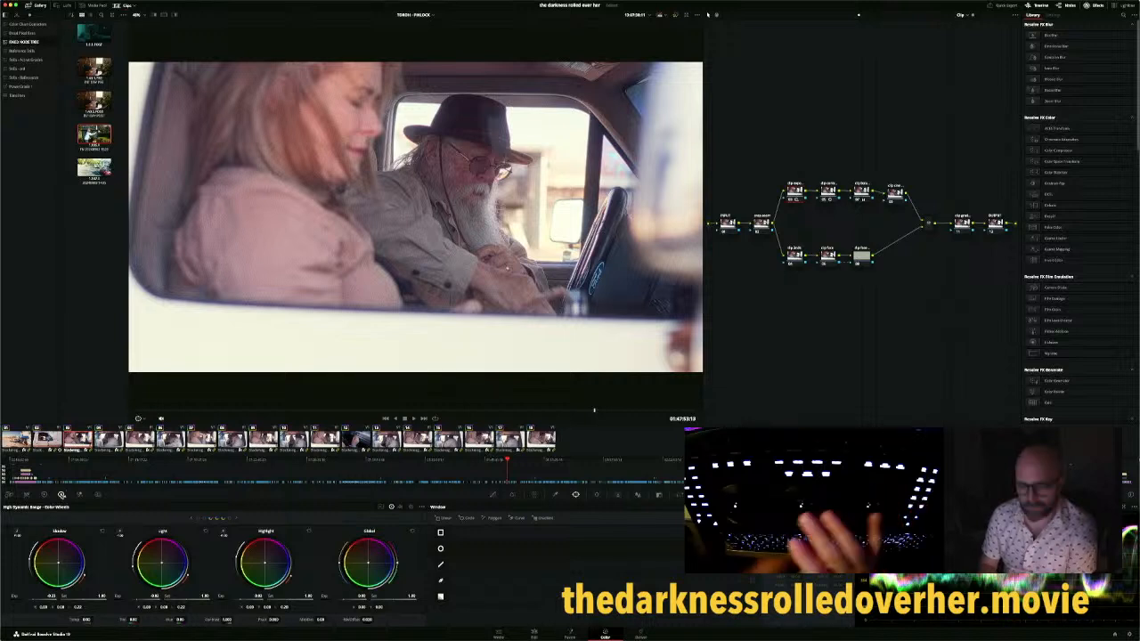
pyautogui.press('super+d')
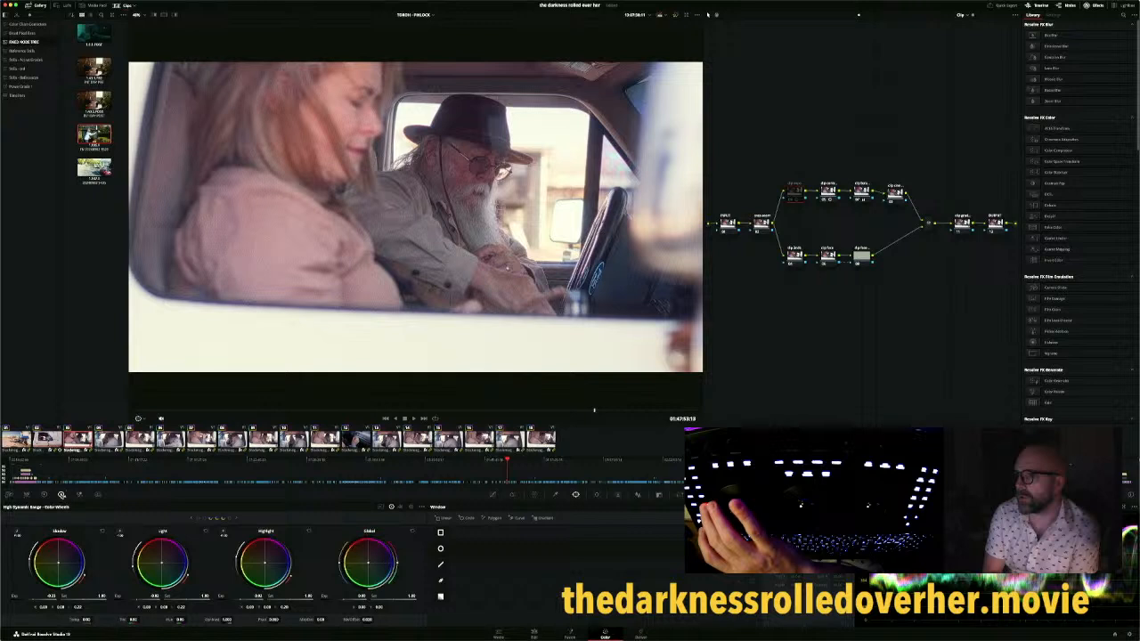
pyautogui.press('super+d')
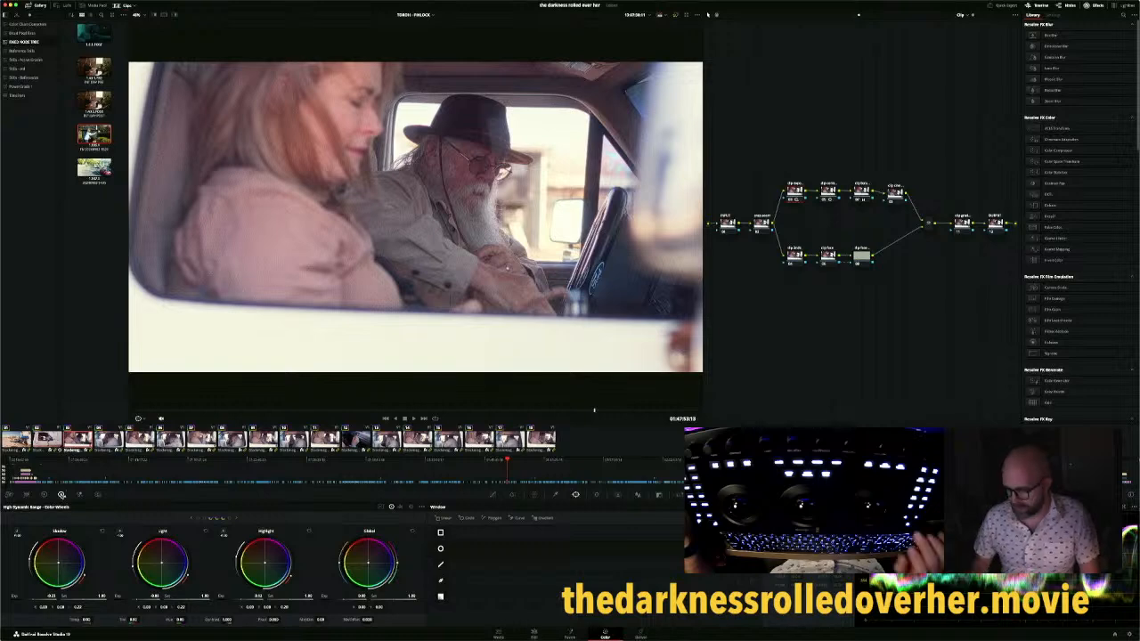
# Compare clip 04 with clip 03 and apply the grade from one clip prior to clip 04
pyautogui.press('Down')
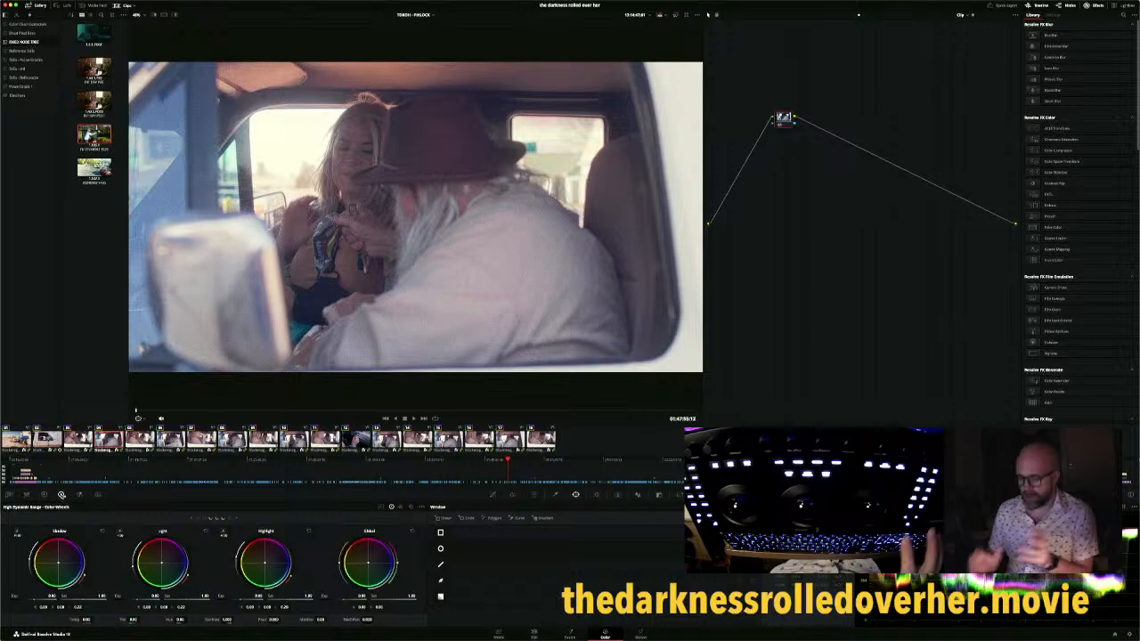
pyautogui.press('Up')
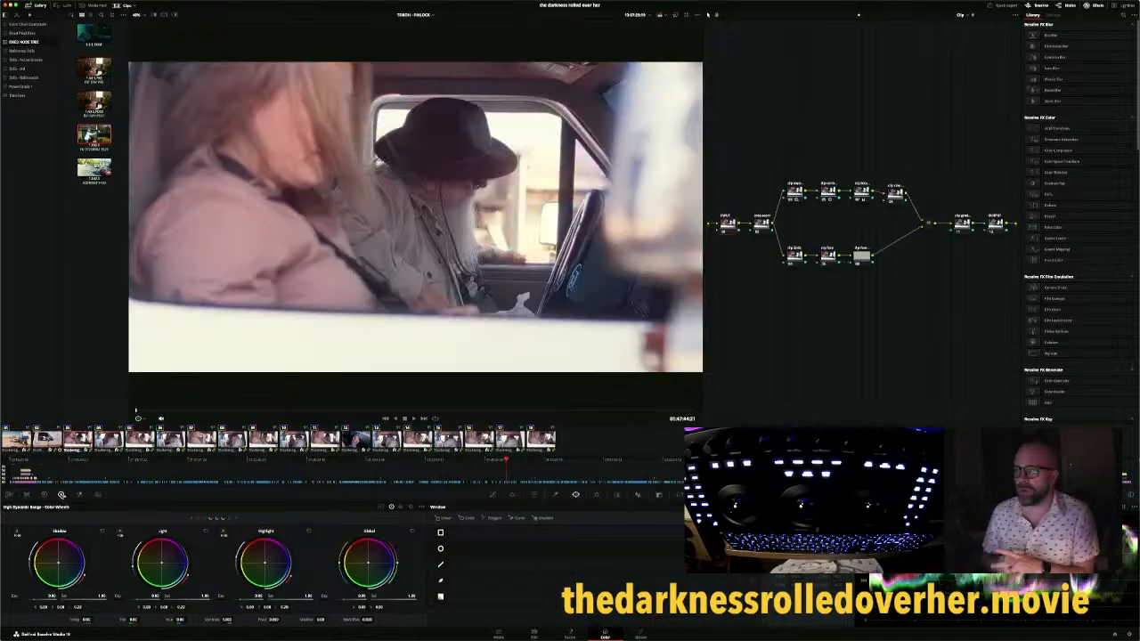
pyautogui.press('Down')
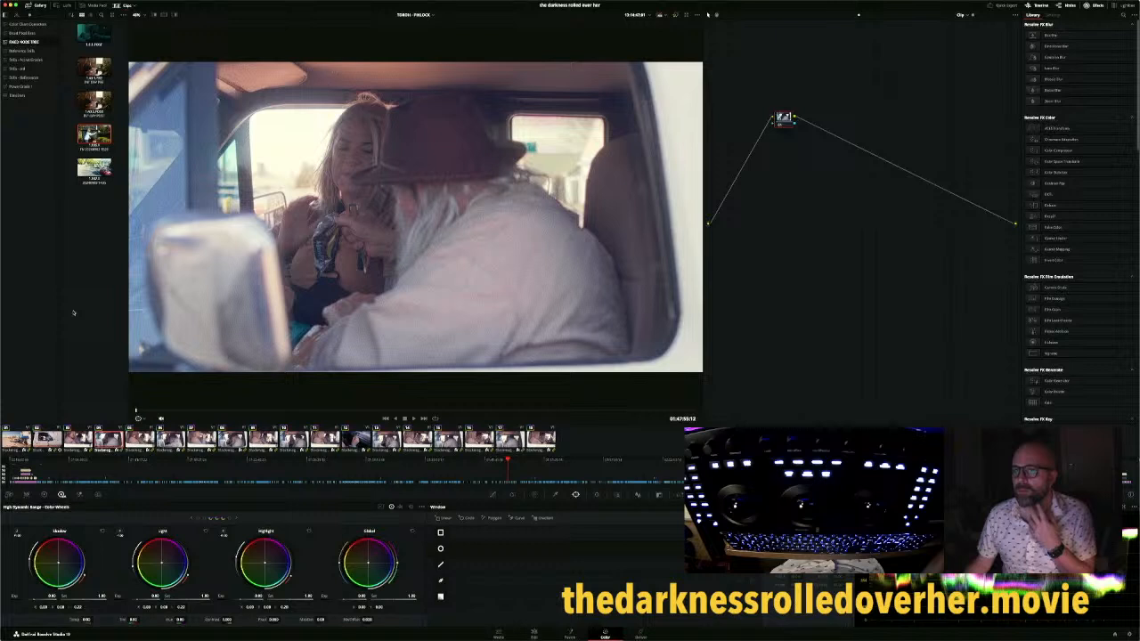
pyautogui.moveTo(202, 3)
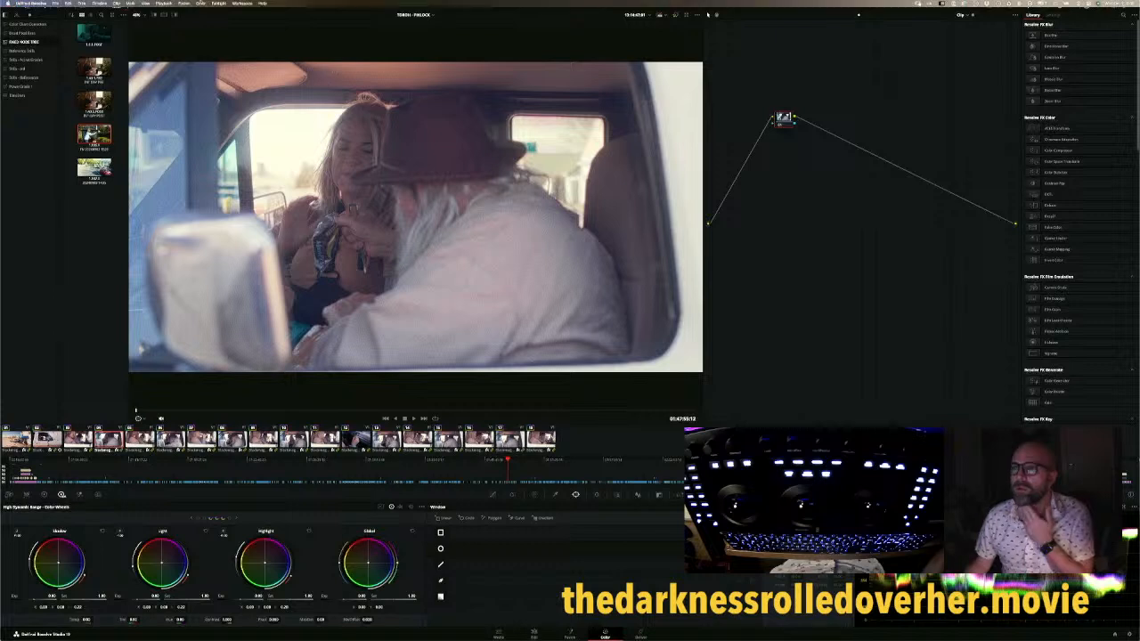
pyautogui.click(201, 2)
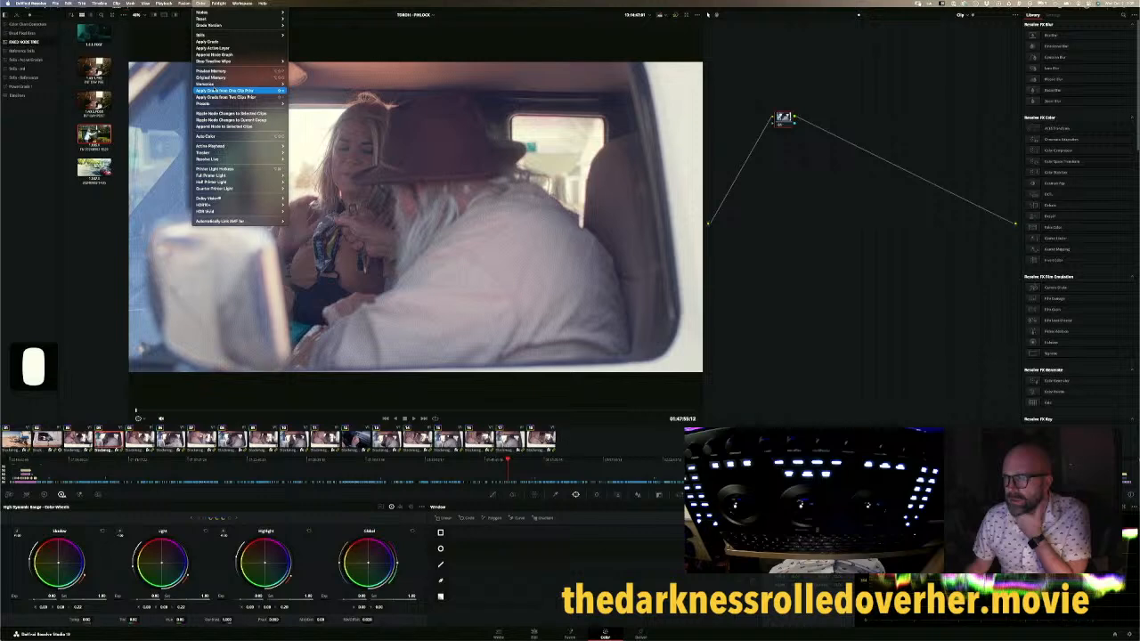
pyautogui.click(216, 90)
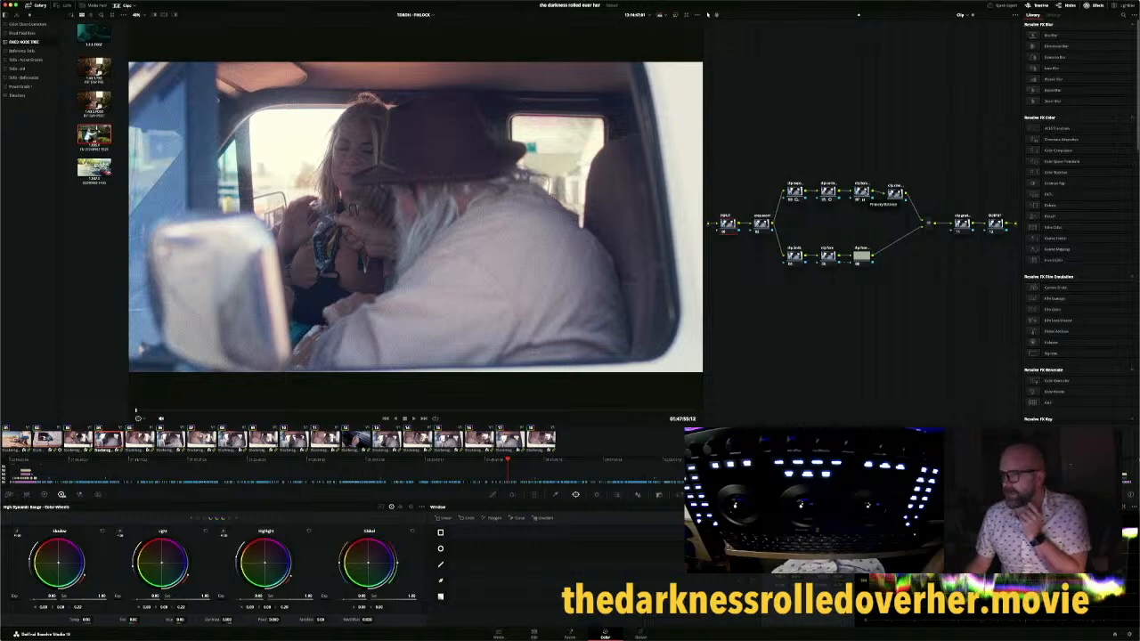
# Warm clip 04 by raising the HDR temperature on the third node in the upper row
pyautogui.click(864, 193)
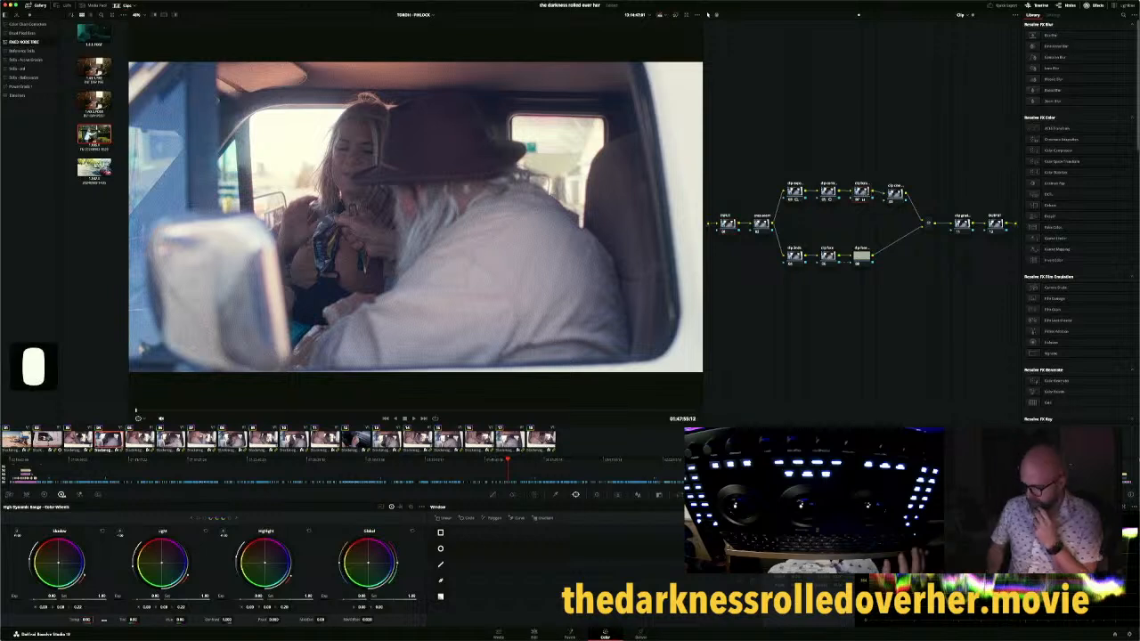
pyautogui.moveTo(87, 620); pyautogui.dragTo(103, 621)
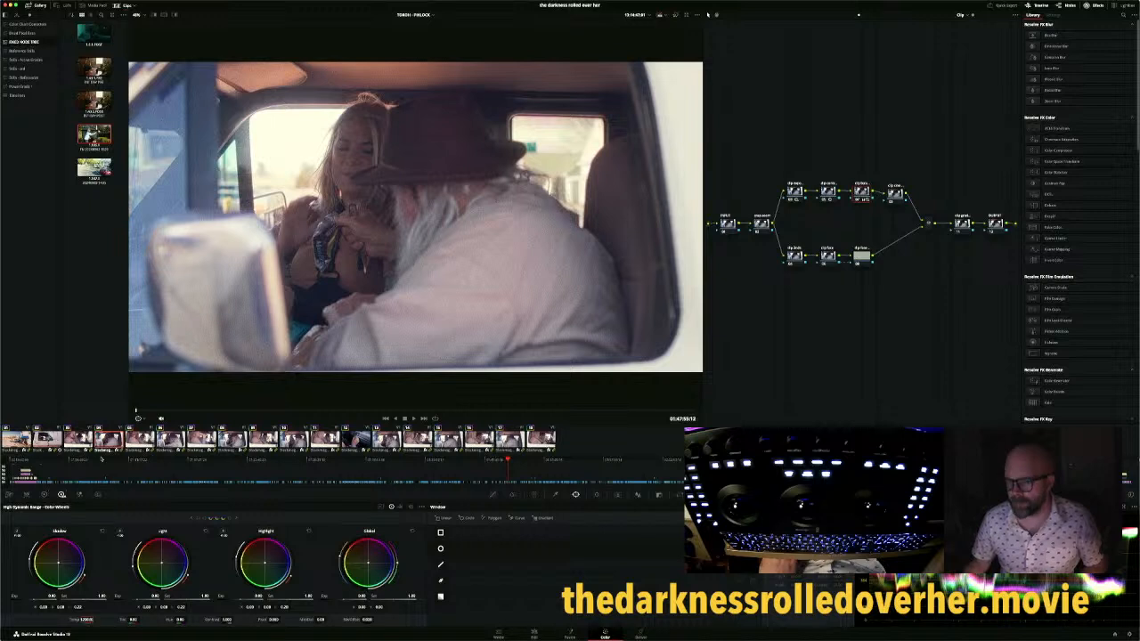
# Try to apply the truck window grade to clips 03, 05, 07, 09, 11, 14, 16 and 18 together, replacing their existing grades
pyautogui.click(138, 441)
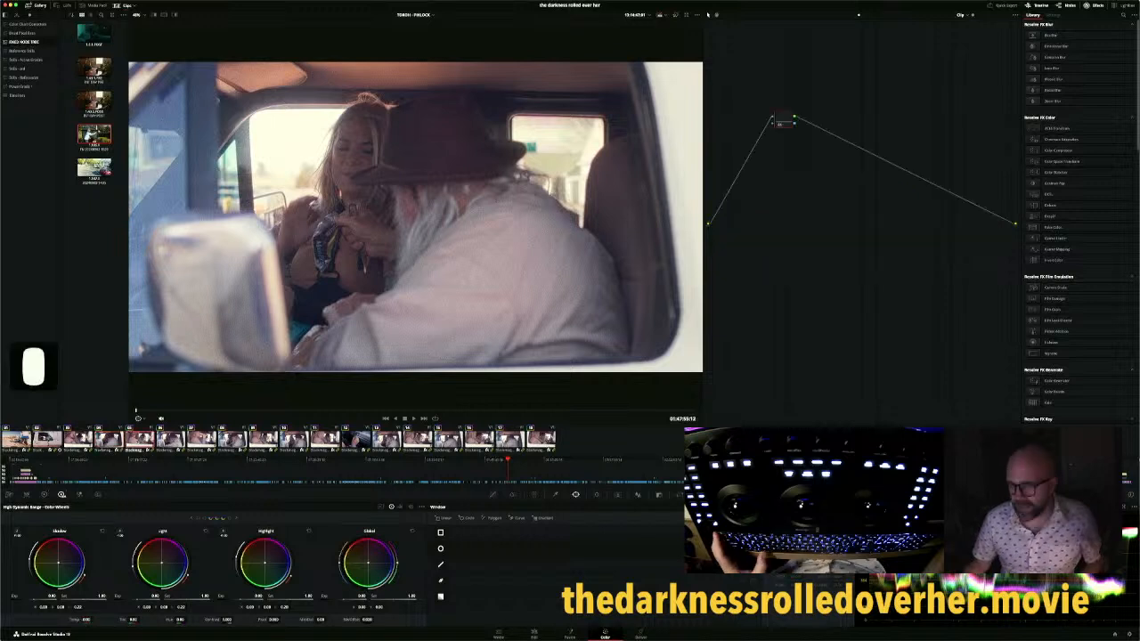
pyautogui.press('Down')
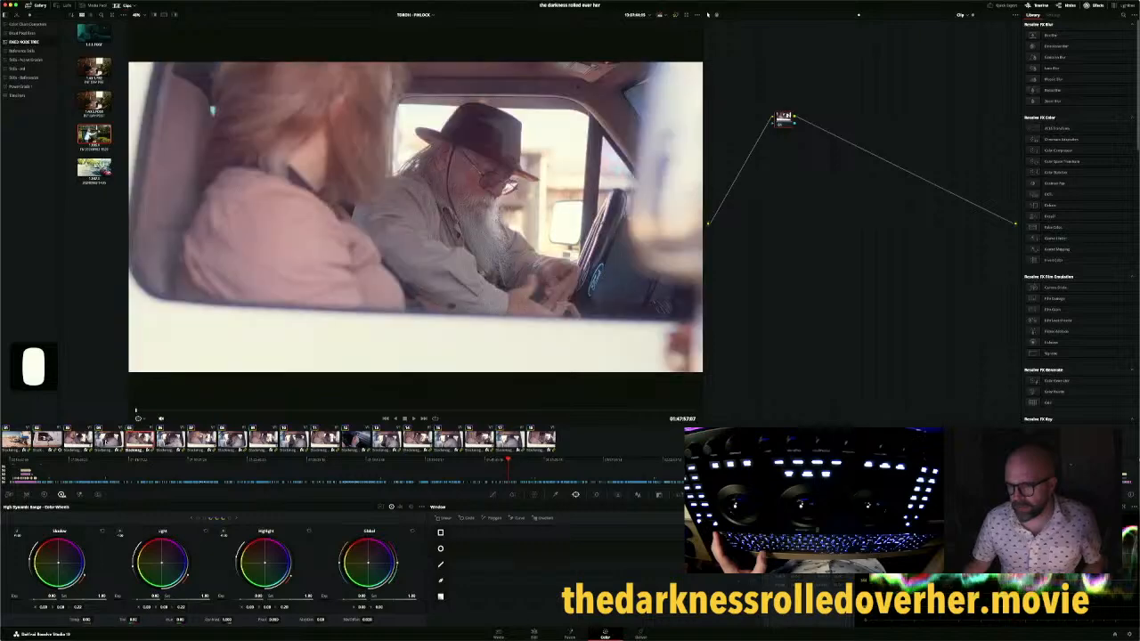
pyautogui.press('Up')
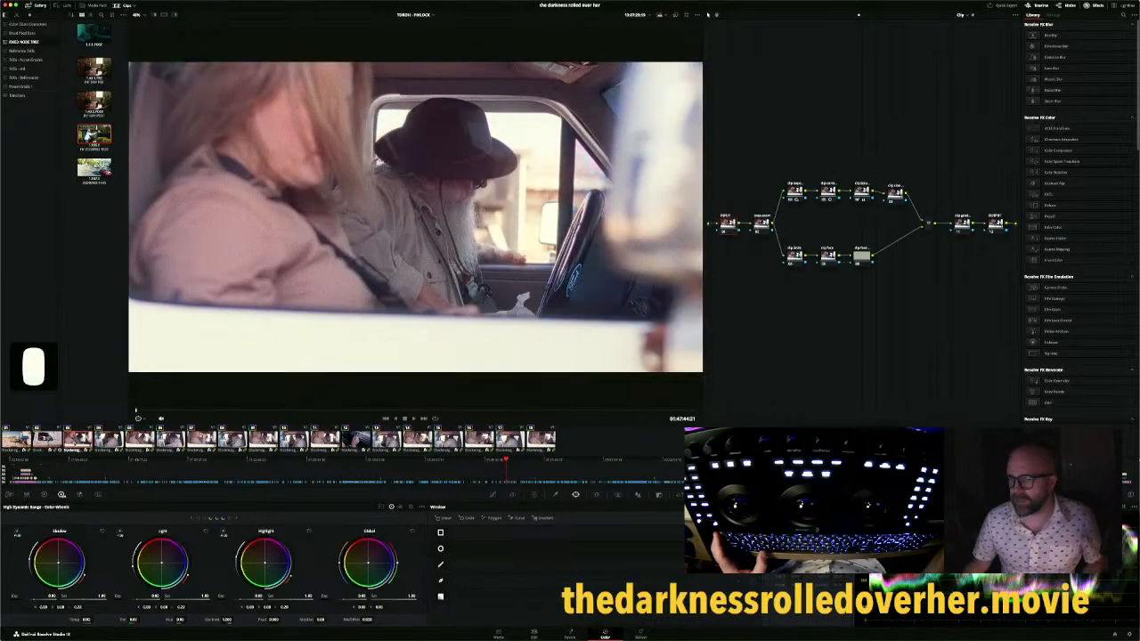
pyautogui.keyDown('super'); pyautogui.click(140, 440); pyautogui.keyUp('super')
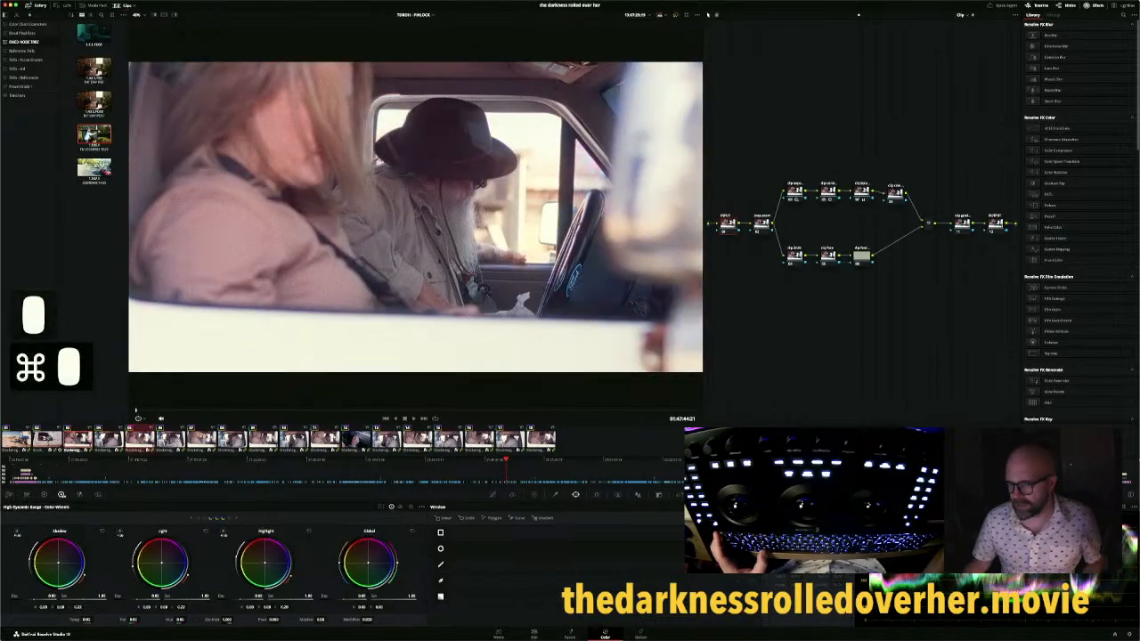
pyautogui.keyDown('super'); pyautogui.click(201, 439); pyautogui.keyUp('super')
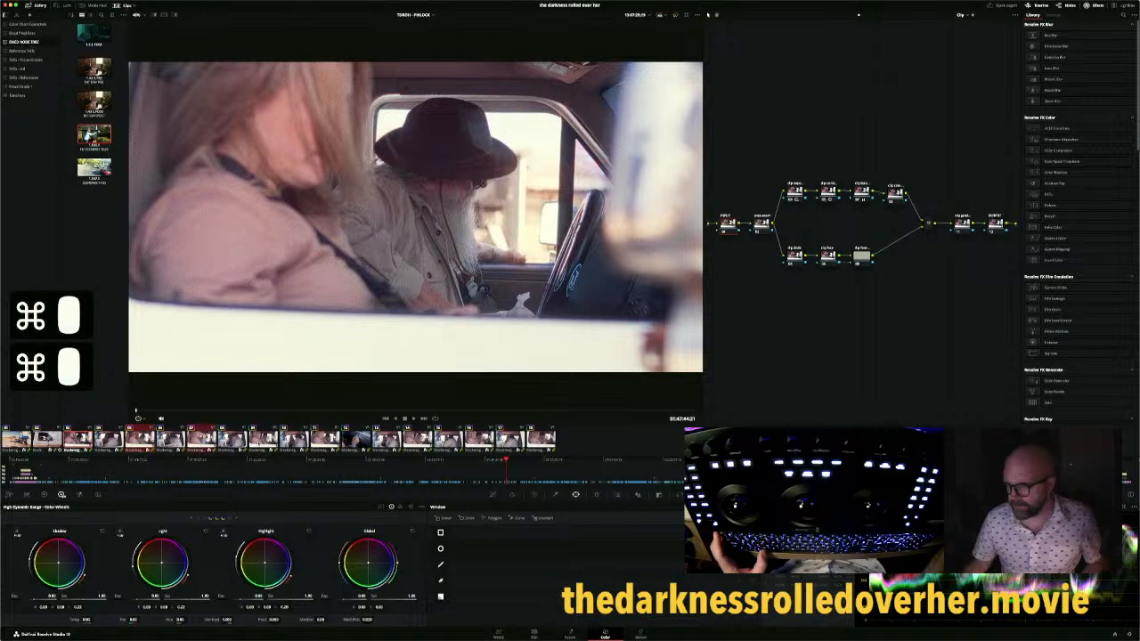
pyautogui.keyDown('super'); pyautogui.click(263, 439); pyautogui.keyUp('super')
pyautogui.keyDown('super'); pyautogui.click(324, 438); pyautogui.keyUp('super')
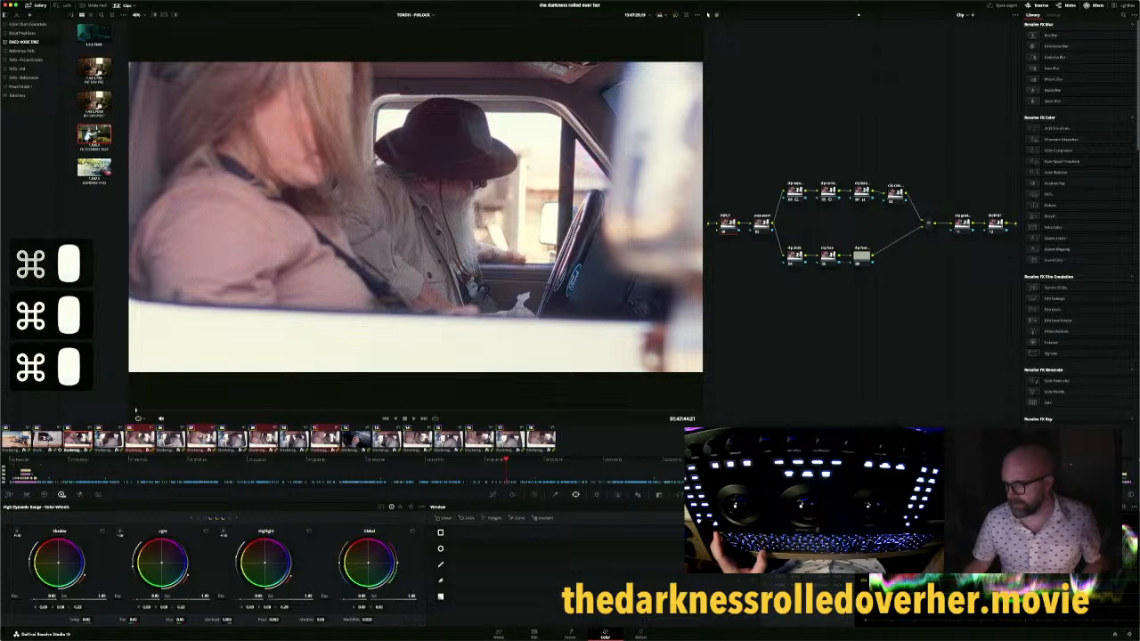
pyautogui.keyDown('super'); pyautogui.click(417, 438); pyautogui.keyUp('super')
pyautogui.keyDown('super'); pyautogui.click(479, 438); pyautogui.keyUp('super')
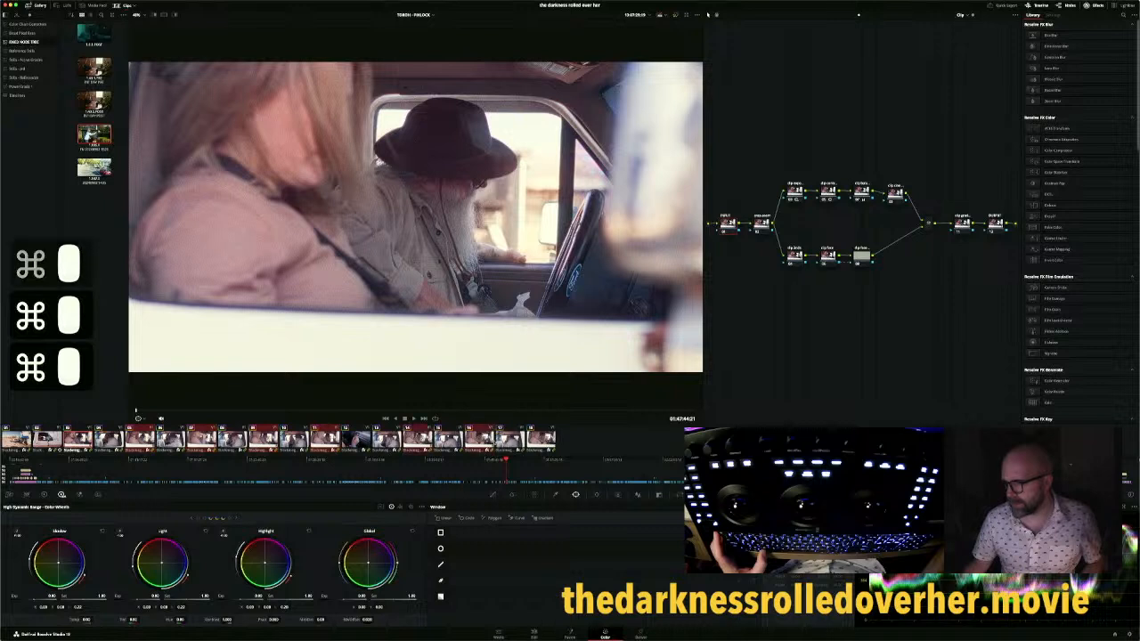
pyautogui.rightClick(538, 437)
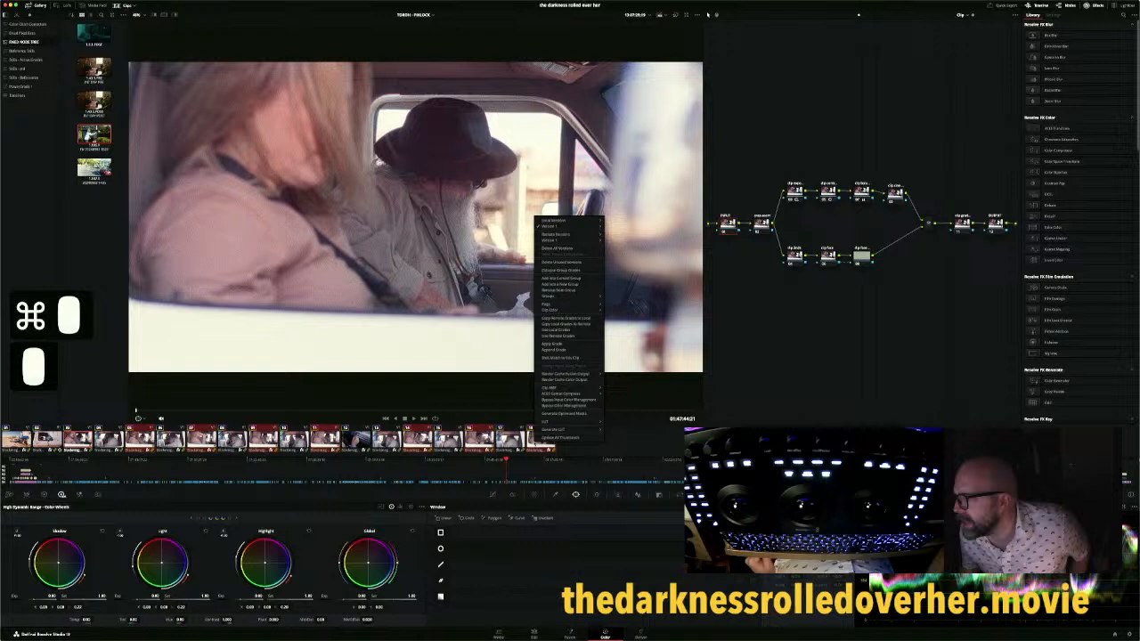
pyautogui.click(574, 346)
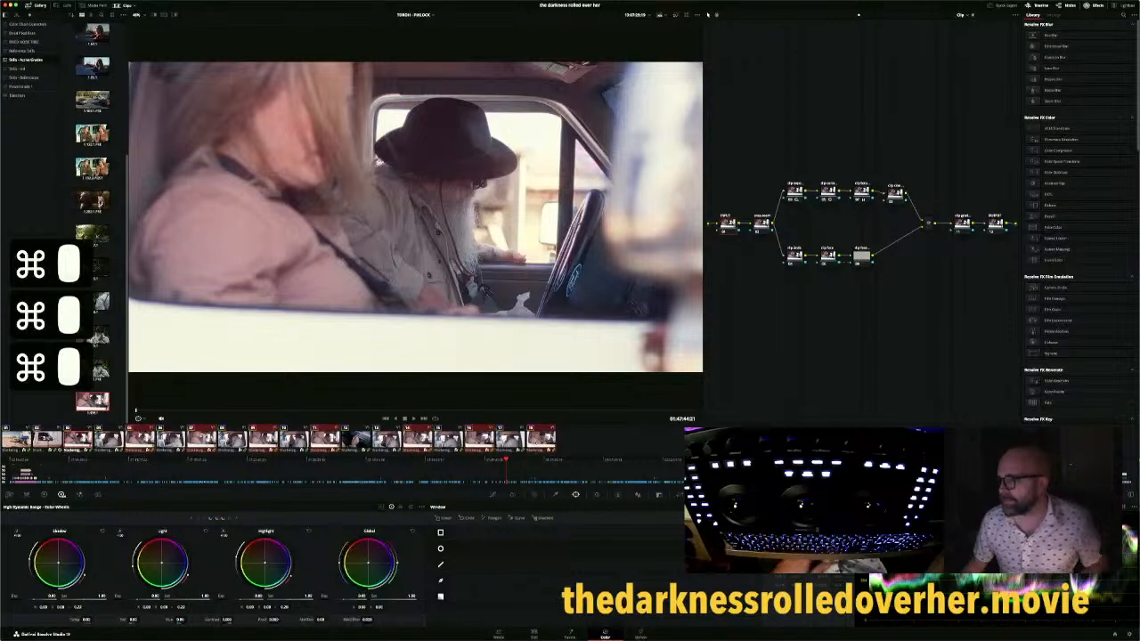
pyautogui.rightClick(539, 437)
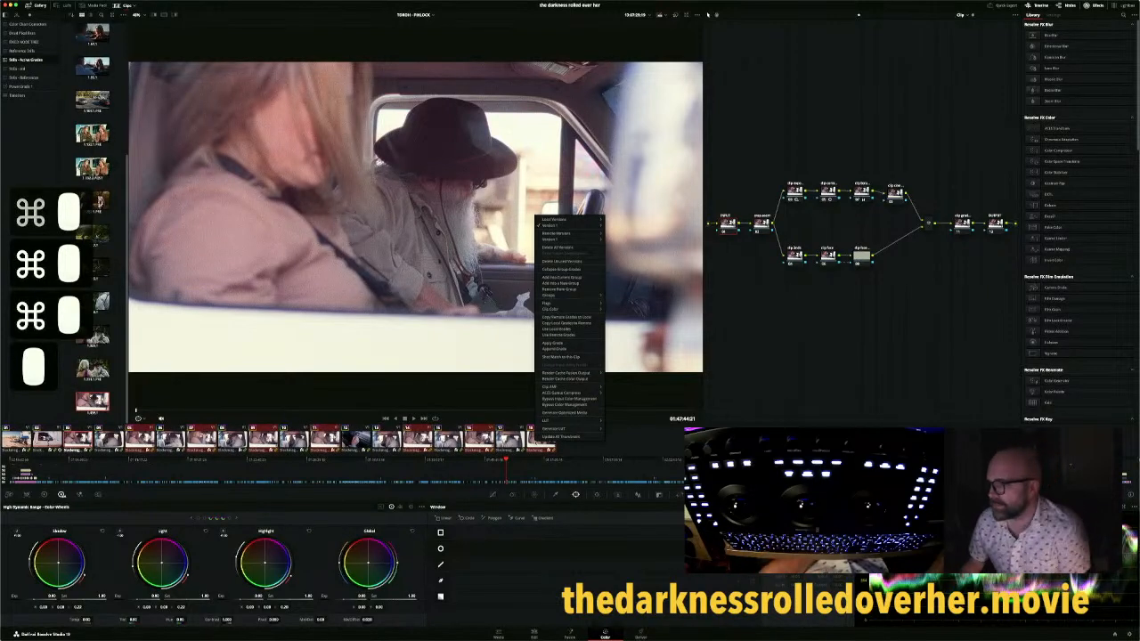
pyautogui.click(579, 343)
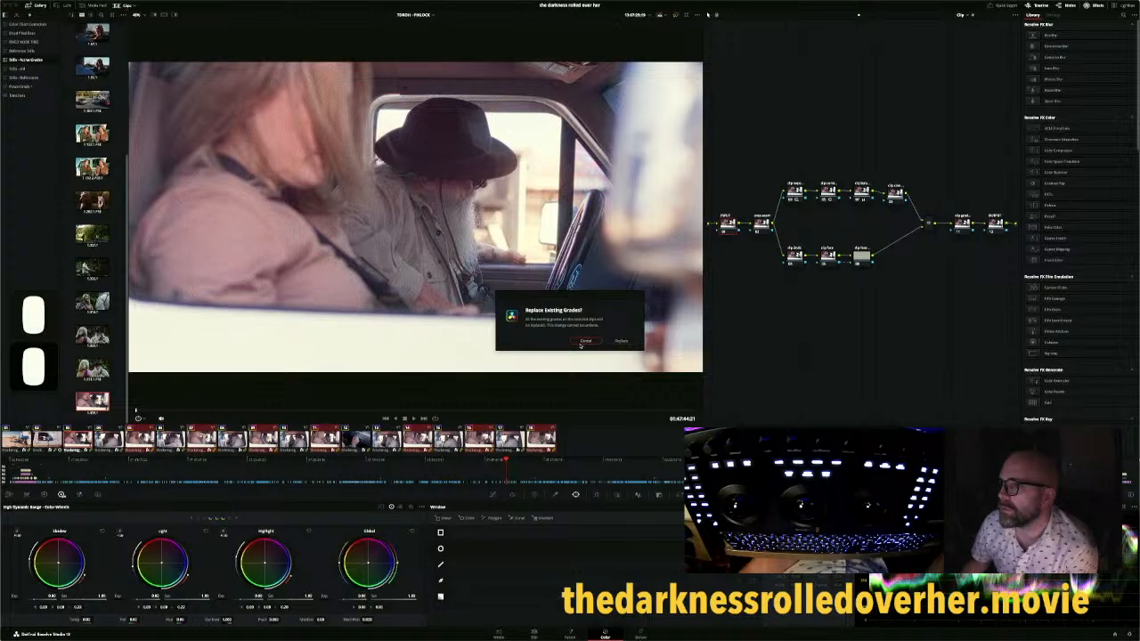
pyautogui.click(620, 343)
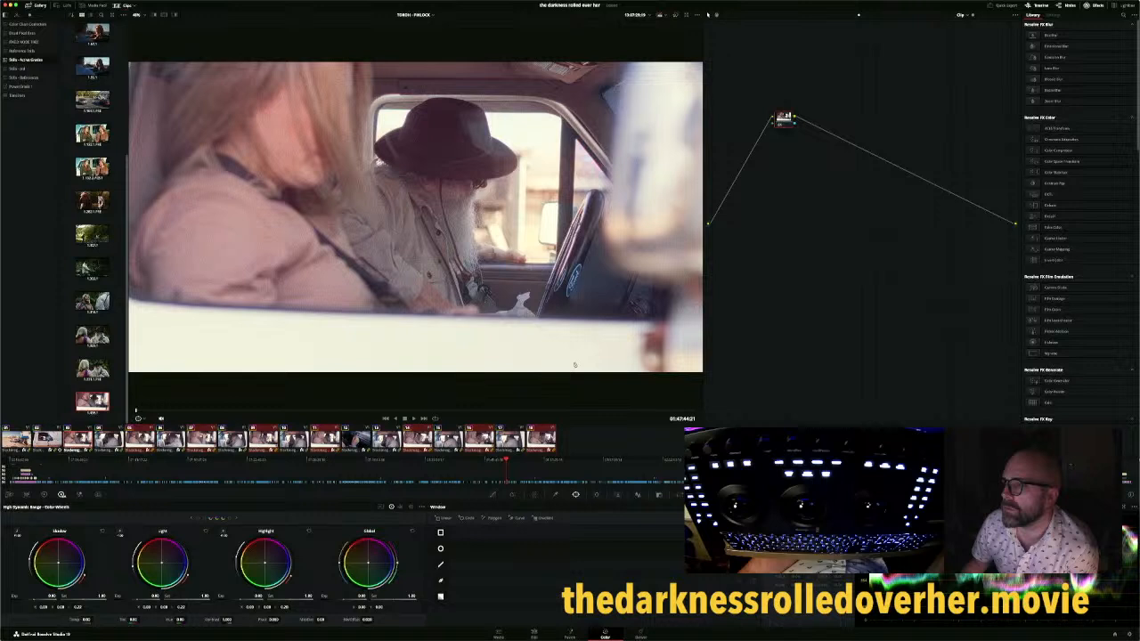
# Check clip 18 and apply the last gallery still's grade to clip 03
pyautogui.click(541, 439)
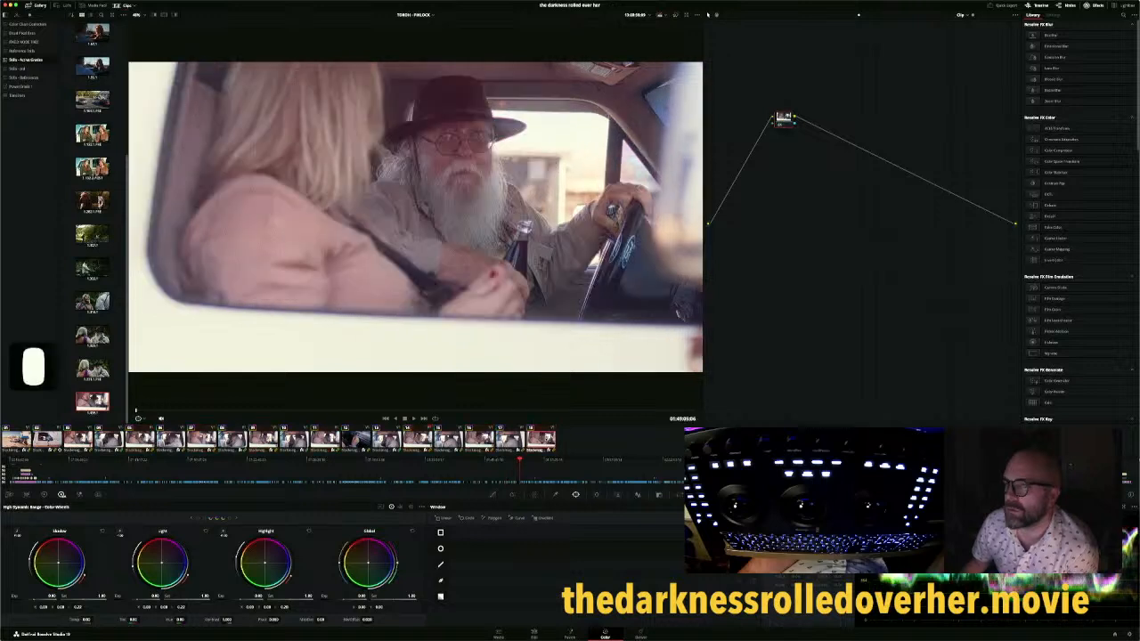
pyautogui.click(78, 439)
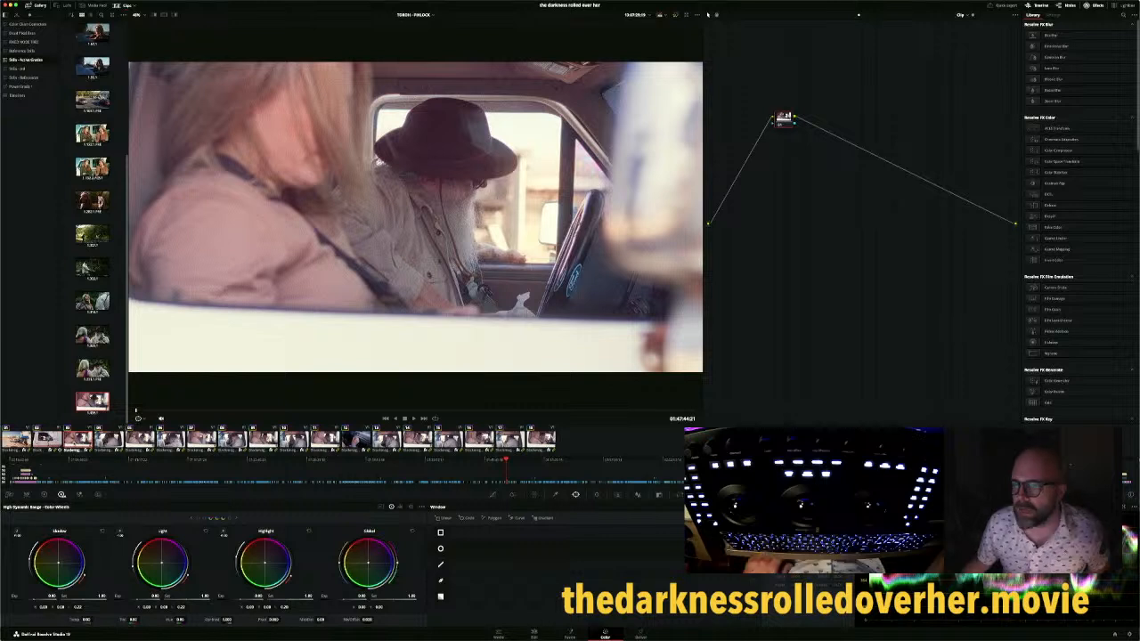
pyautogui.rightClick(94, 400)
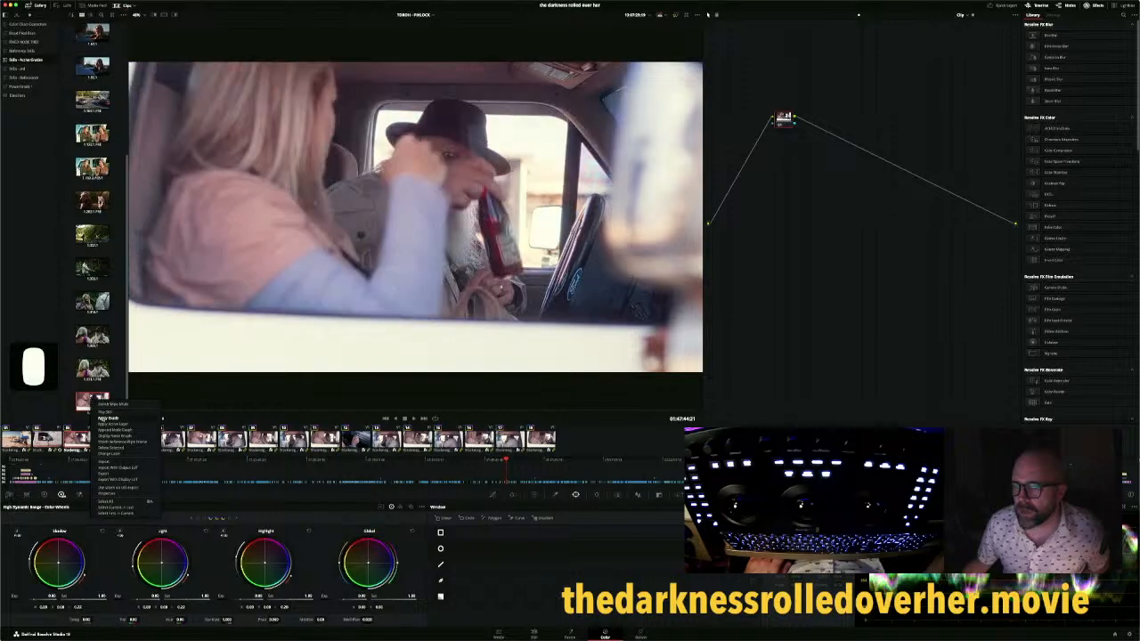
pyautogui.click(107, 417)
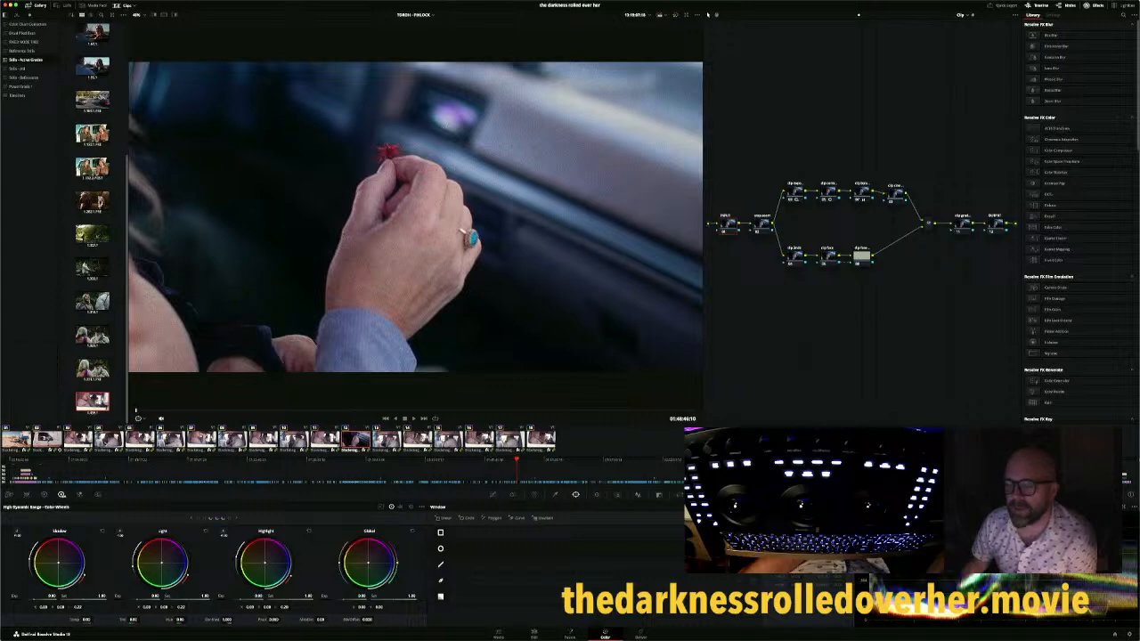
# Return to clip 04 and grab a still of its grade into the gallery
pyautogui.click(108, 439)
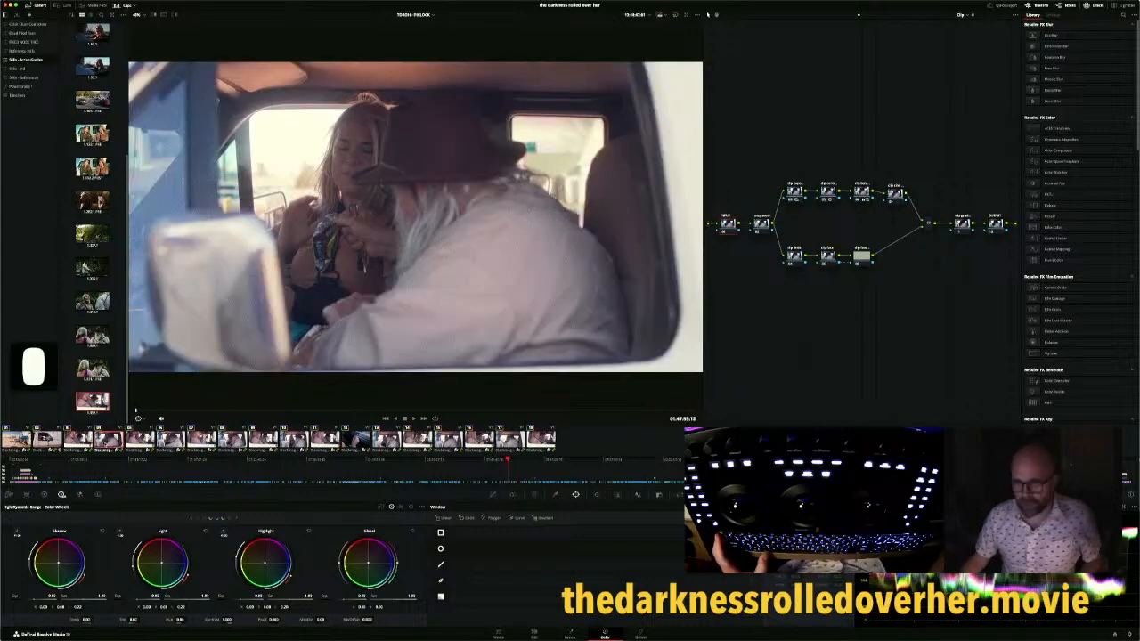
pyautogui.rightClick(107, 439)
pyautogui.click(101, 444)
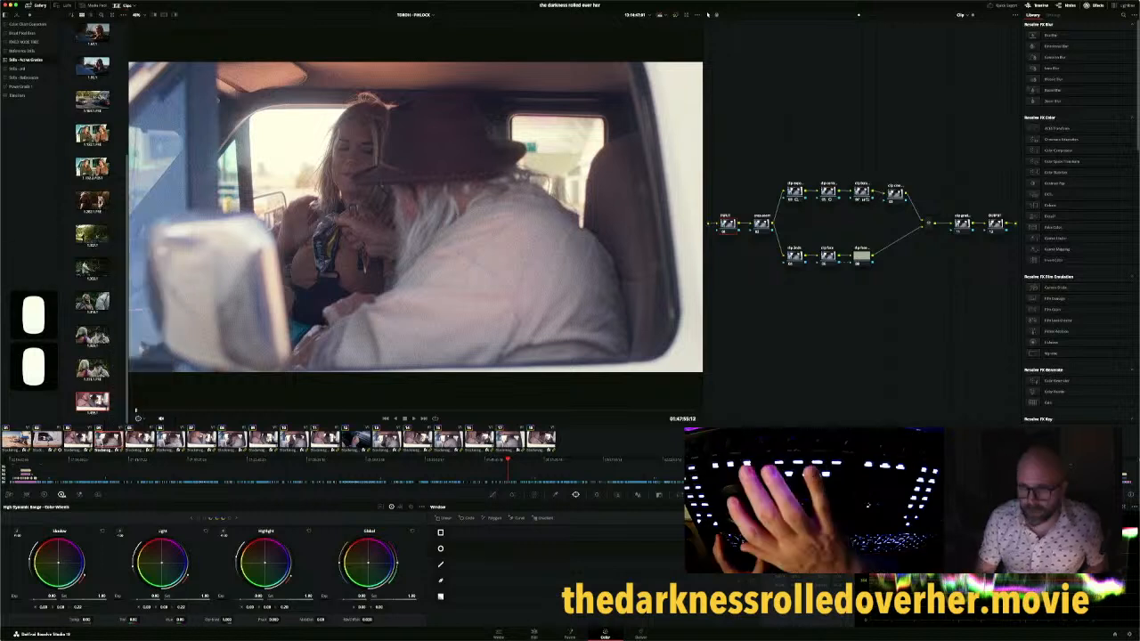
pyautogui.press('alt+super+g')
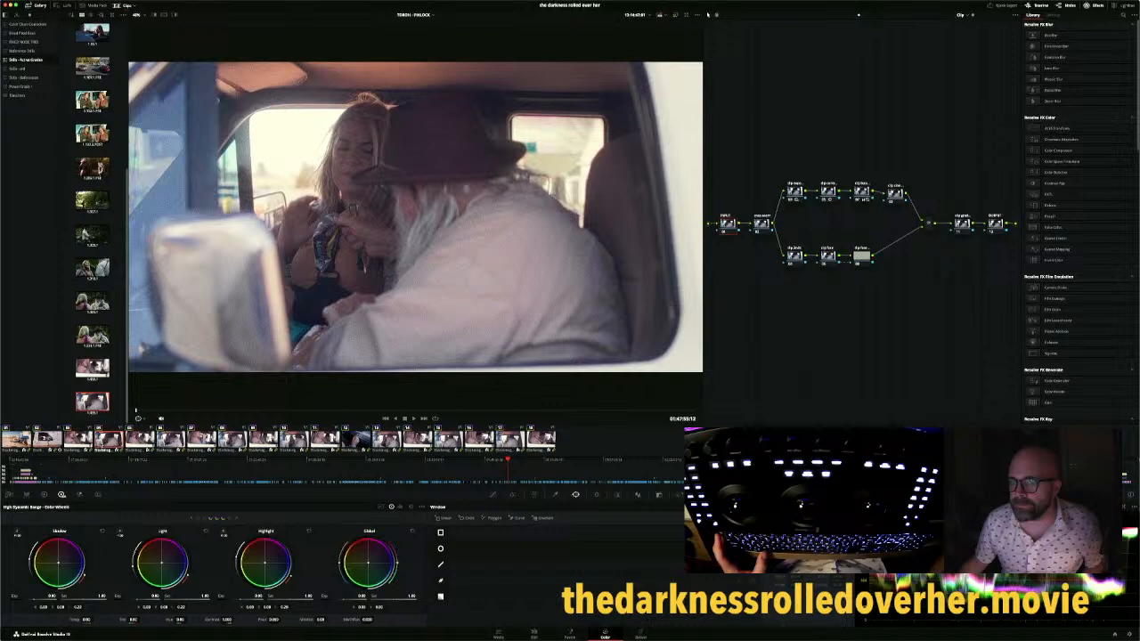
# Apply clip 04's grabbed grade to clips 06, 08, 10, 13, 15 and 17, replacing their existing grades, and check clip 12
pyautogui.keyDown('super'); pyautogui.click(171, 444); pyautogui.keyUp('super')
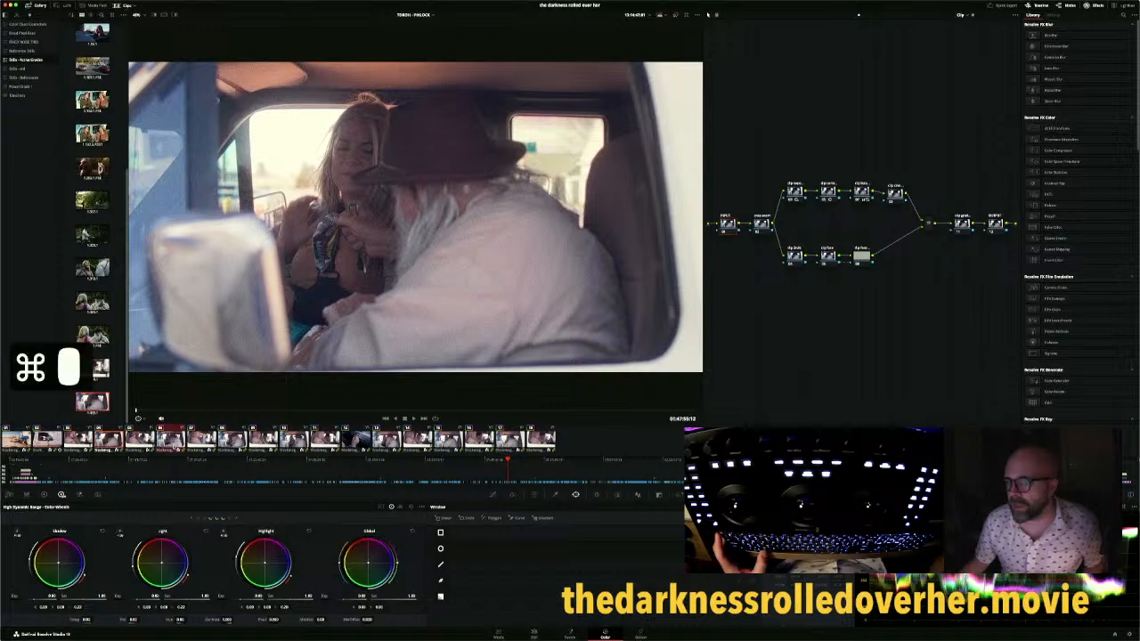
pyautogui.keyDown('super'); pyautogui.click(232, 438); pyautogui.keyUp('super')
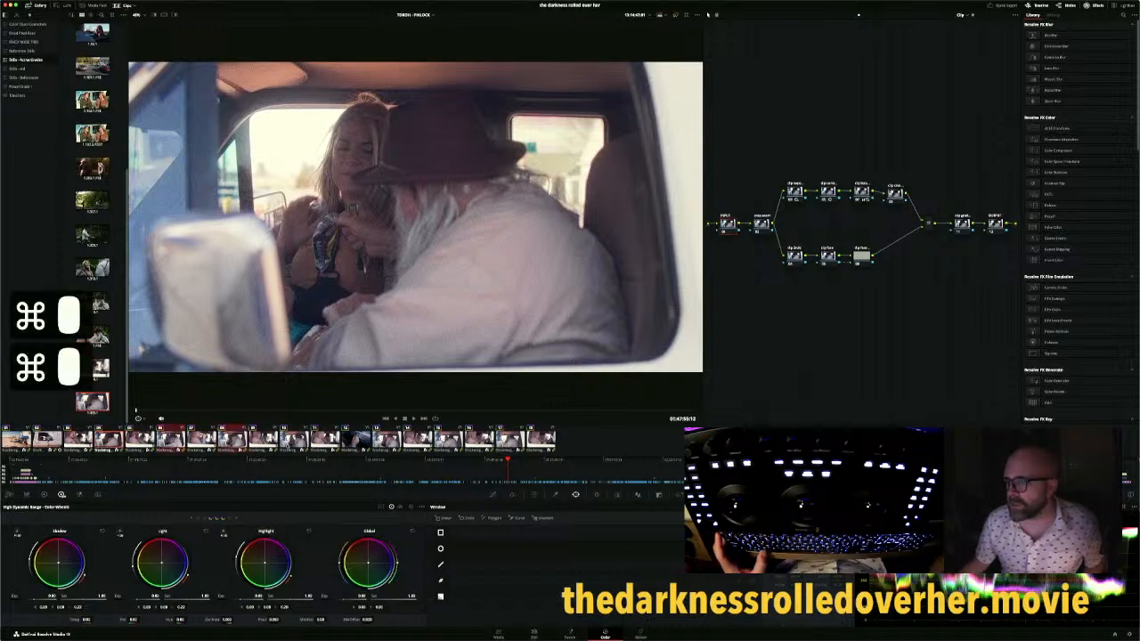
pyautogui.keyDown('super'); pyautogui.click(294, 438); pyautogui.keyUp('super')
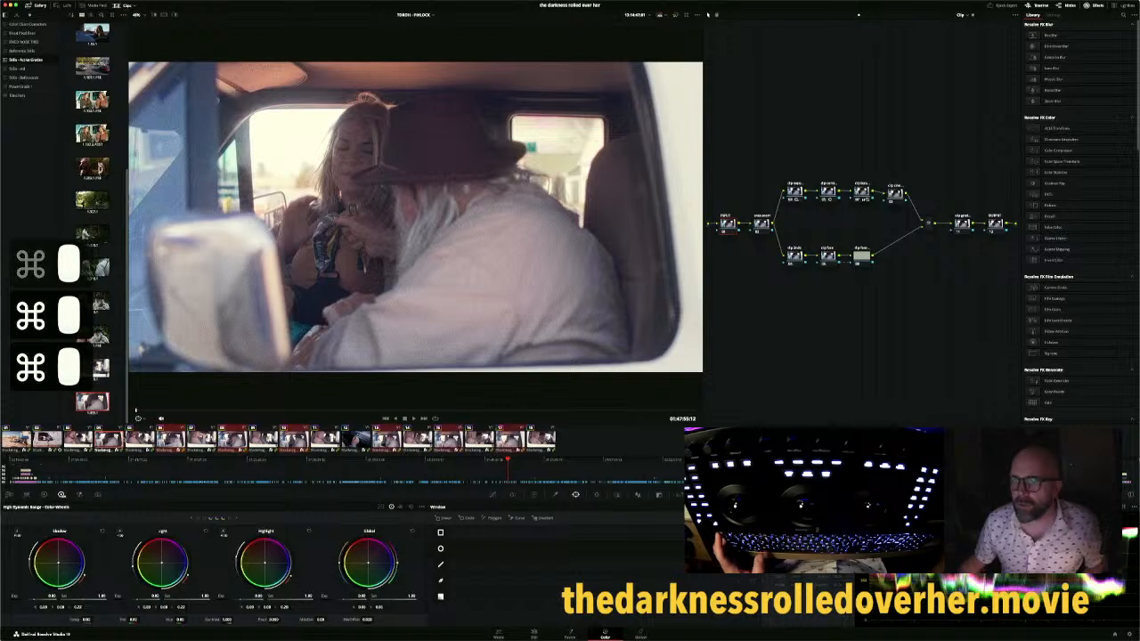
pyautogui.rightClick(118, 440)
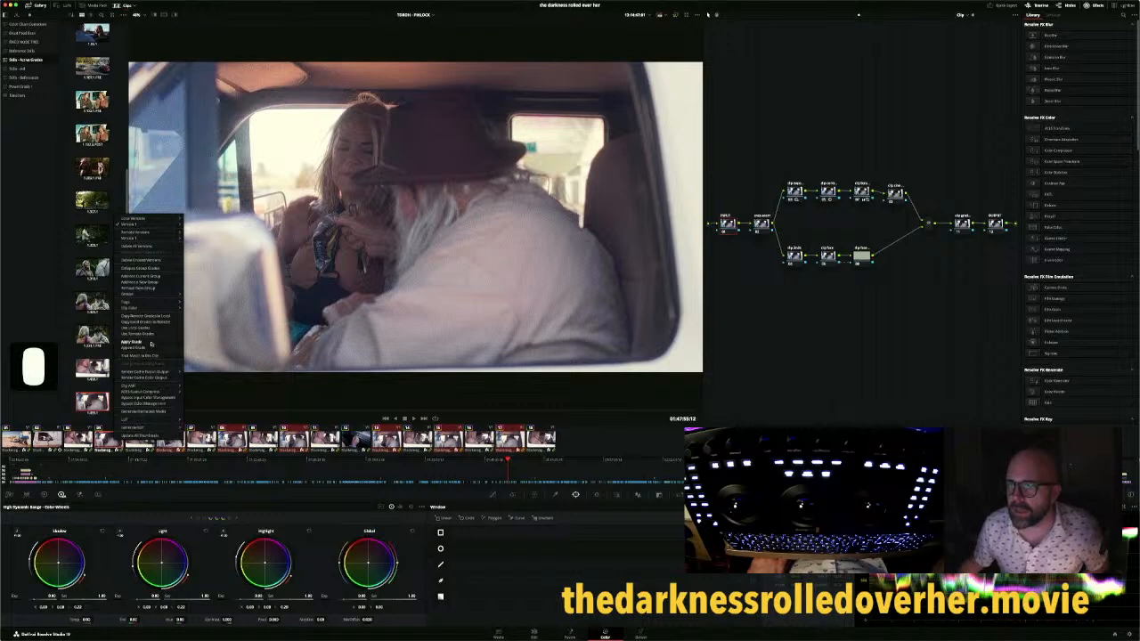
pyautogui.click(150, 343)
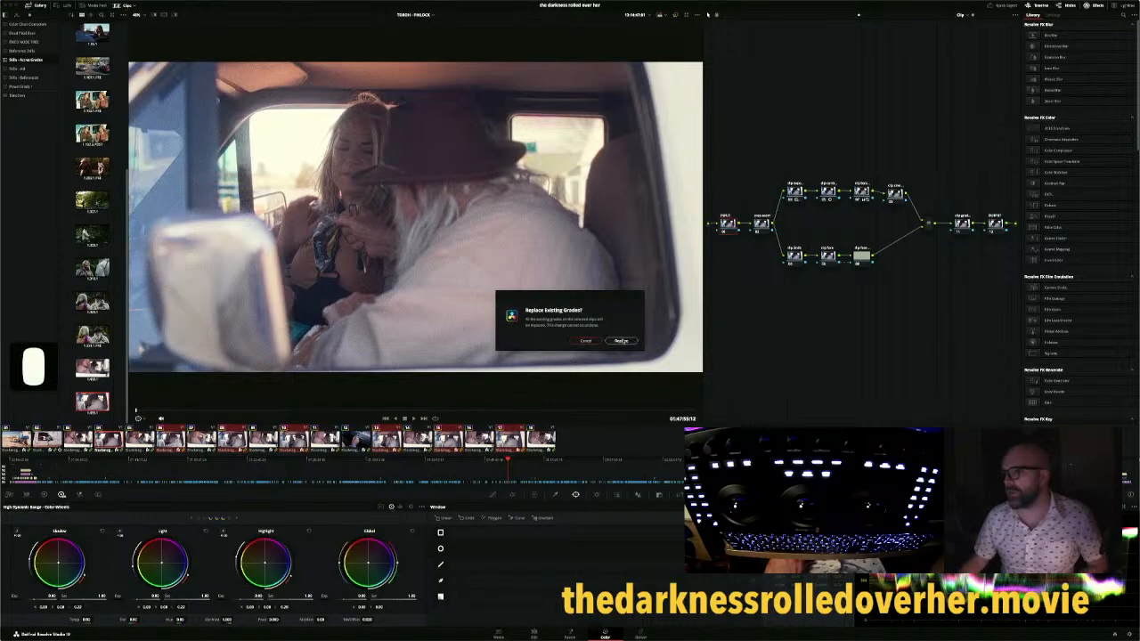
pyautogui.click(620, 340)
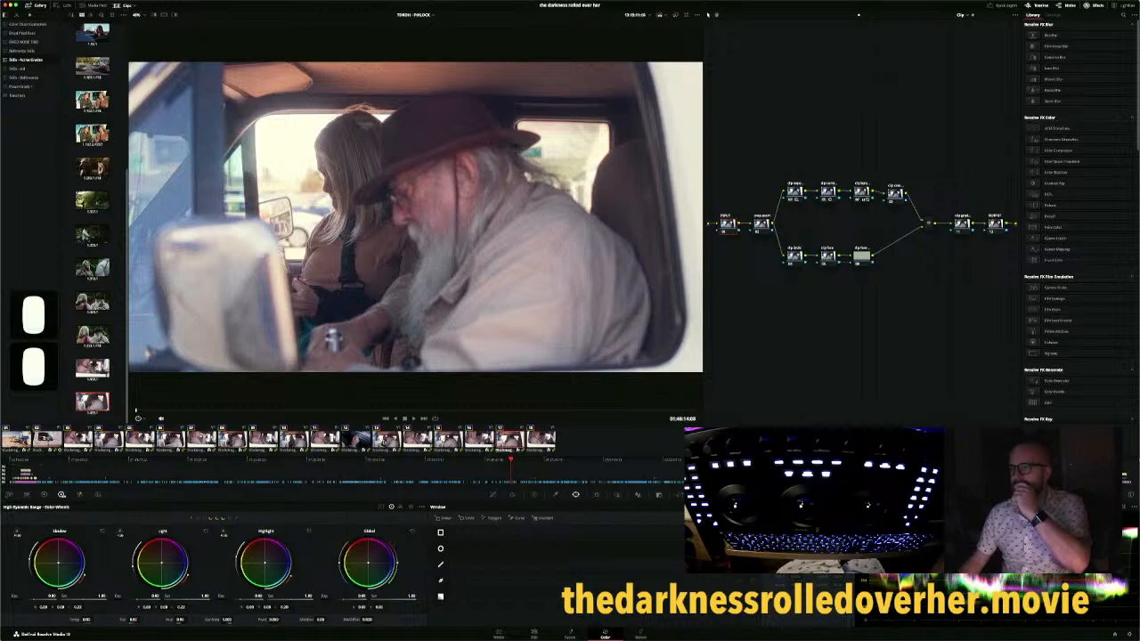
pyautogui.click(359, 441)
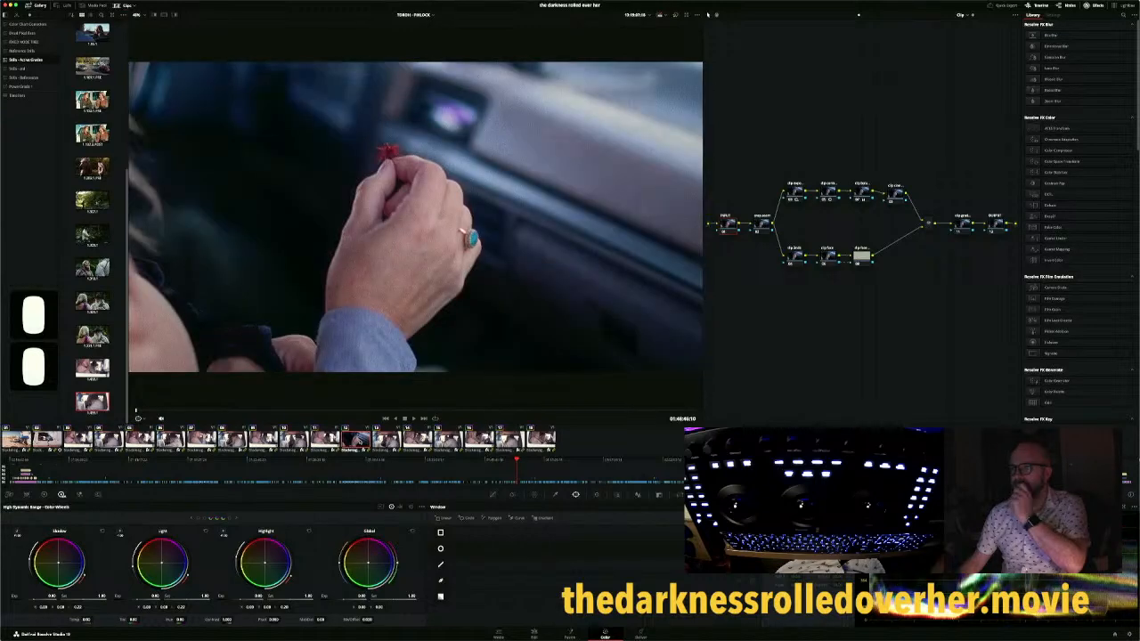
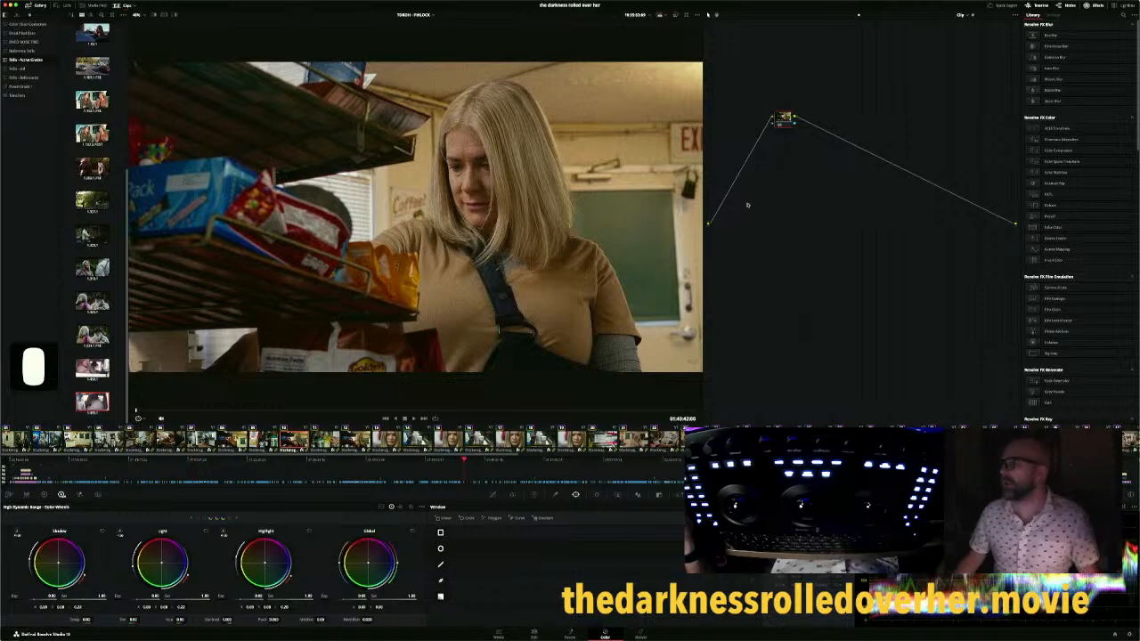
# Show the Group Pre-Clip node graph for the store scene and open the wide counter shot's Camera Raw settings
pyautogui.click(967, 16)
pyautogui.click(968, 23)
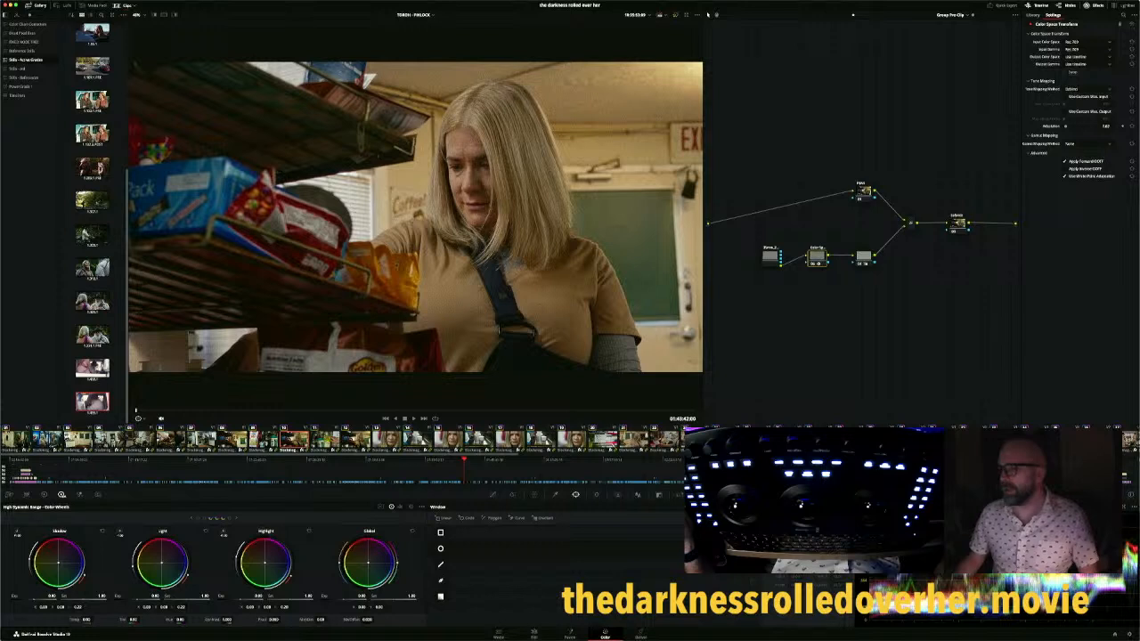
pyautogui.hscroll(15, 342, 440)
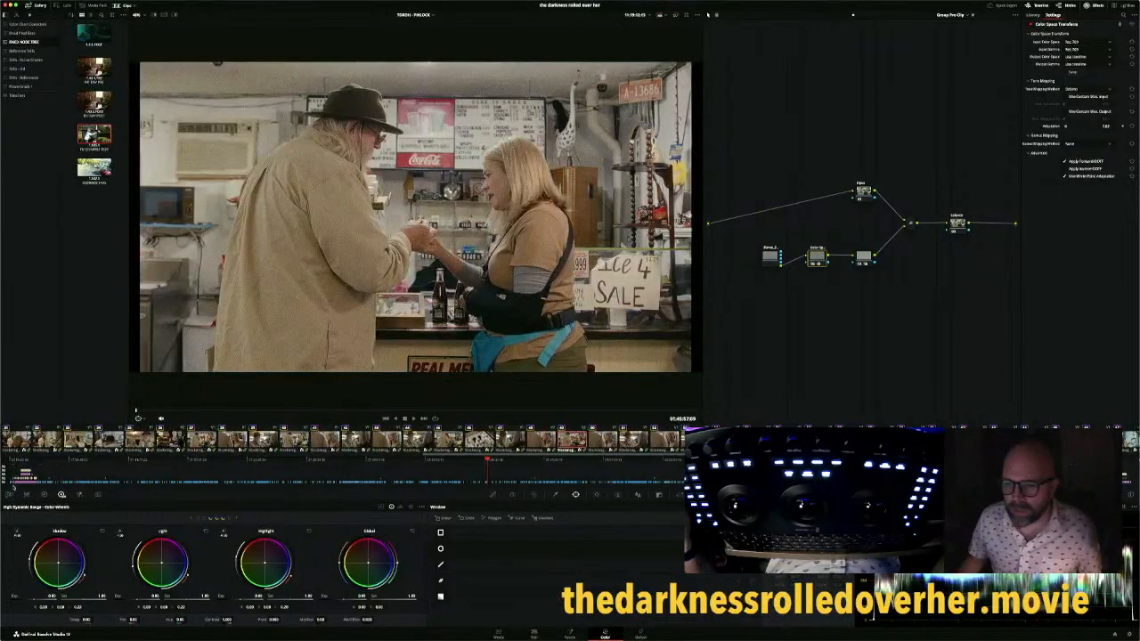
pyautogui.click(9, 495)
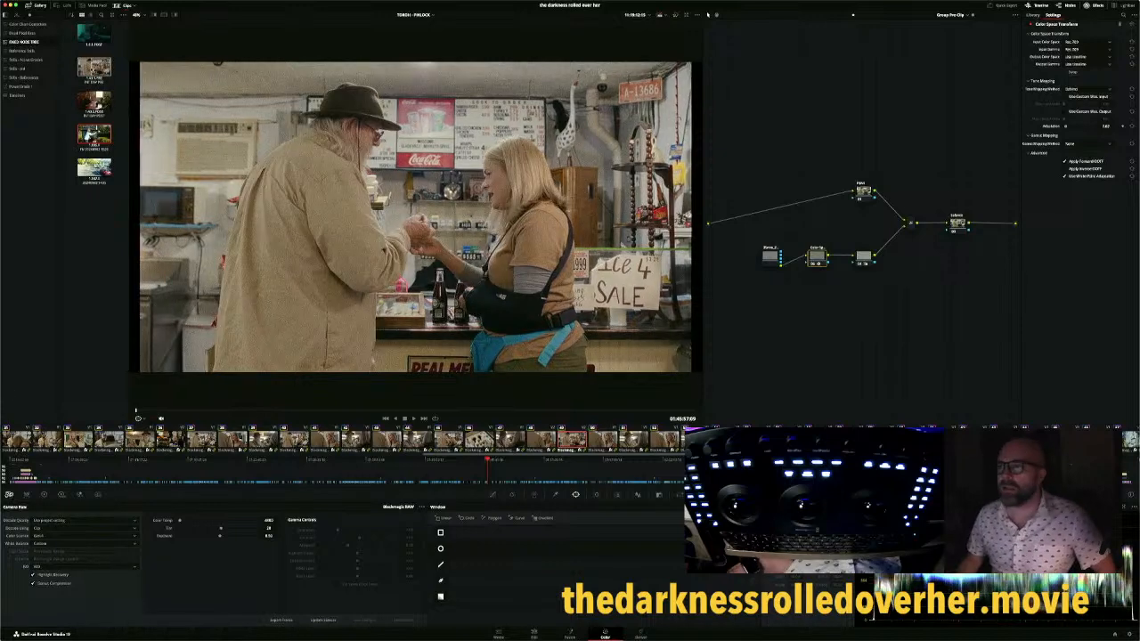
# Display the node graph of the FIXED NODE TREE album's second still and apply all of it to the group pre-clip grade
pyautogui.rightClick(91, 69)
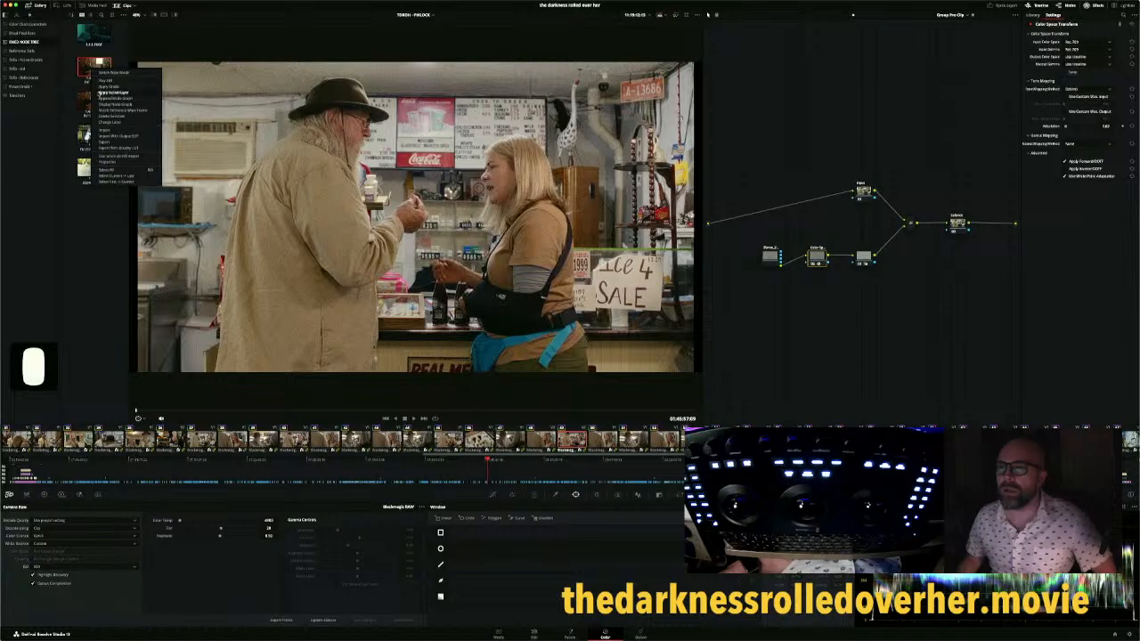
pyautogui.click(107, 92)
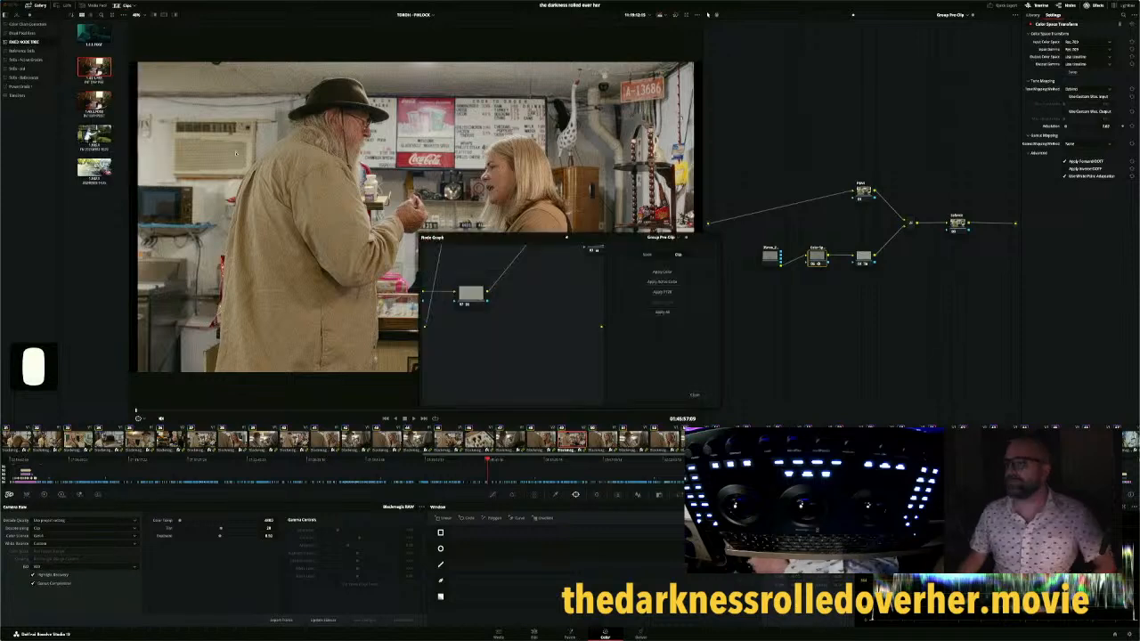
pyautogui.moveTo(484, 237); pyautogui.dragTo(351, 106)
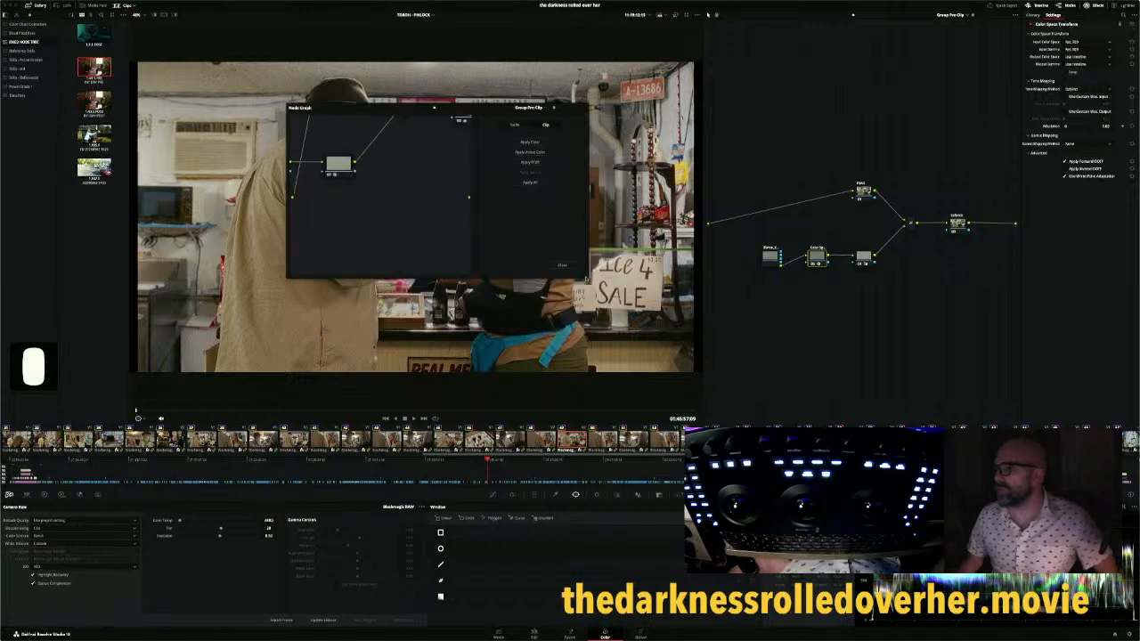
pyautogui.moveTo(587, 279); pyautogui.dragTo(680, 366)
pyautogui.scroll(-5, 491, 242)
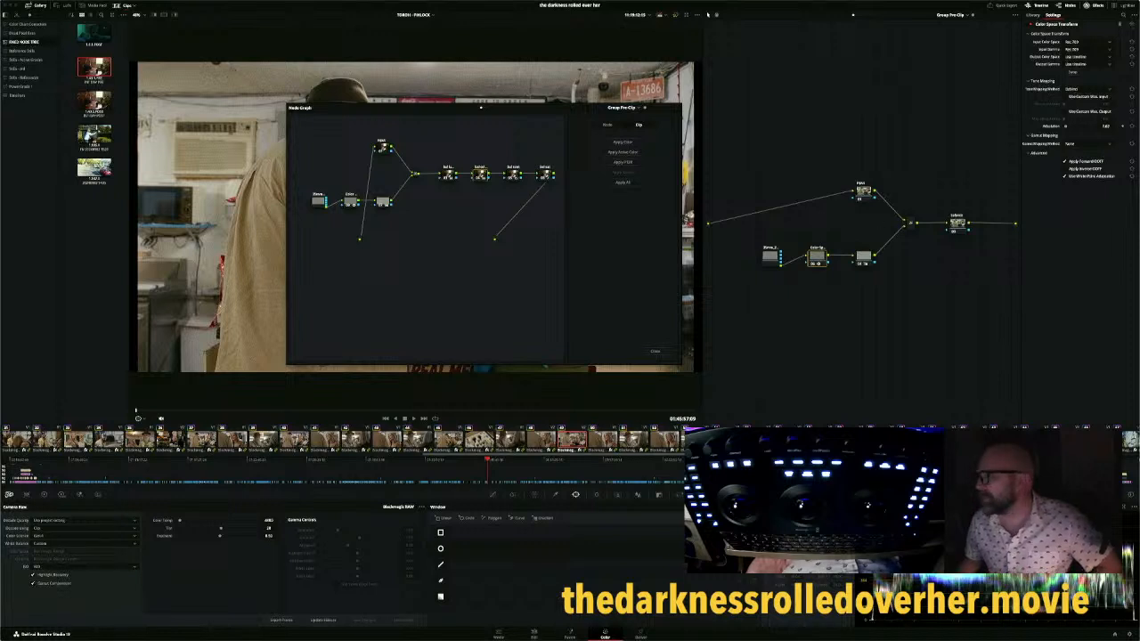
pyautogui.click(623, 183)
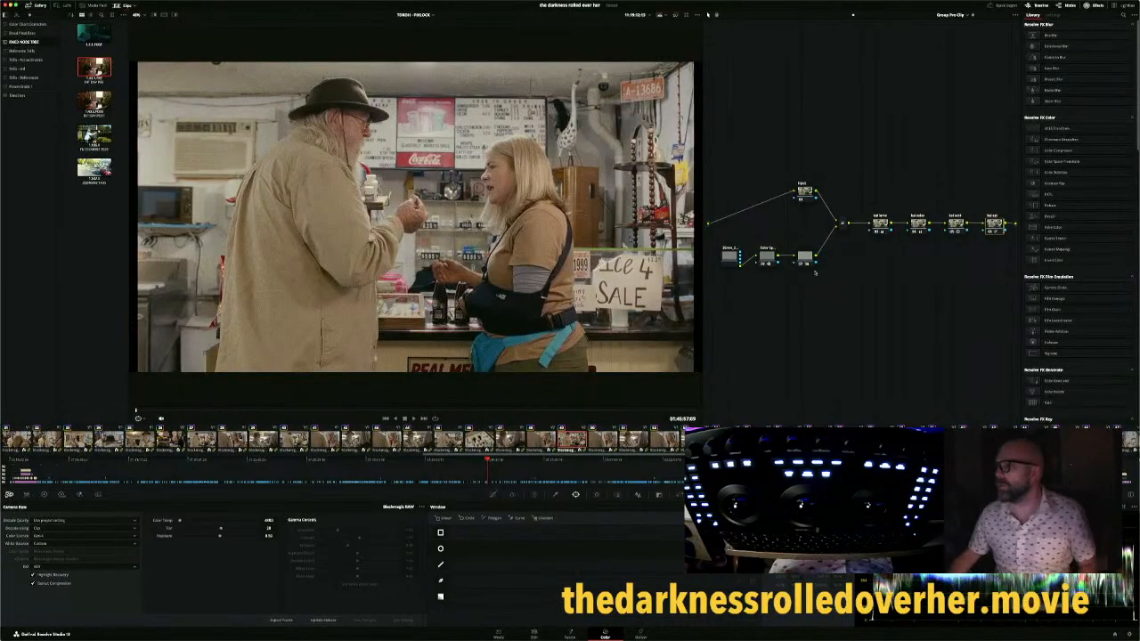
# Select the first node after the mixer and compare the wide counter shot with the preceding close-up and the earlier wide shot
pyautogui.click(880, 224)
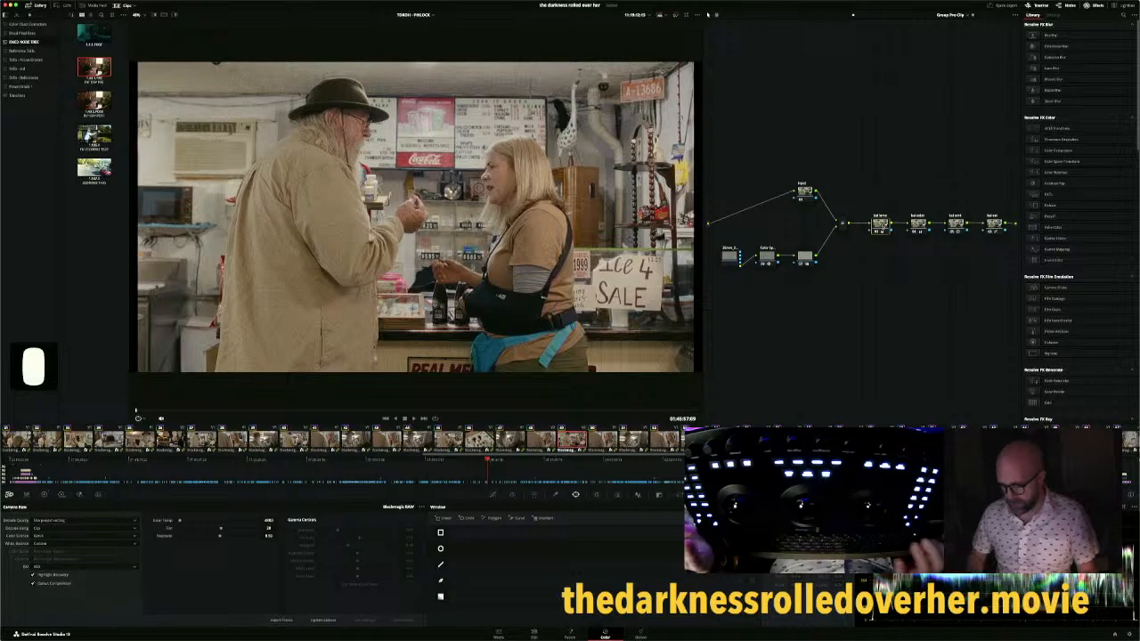
pyautogui.press('Up')
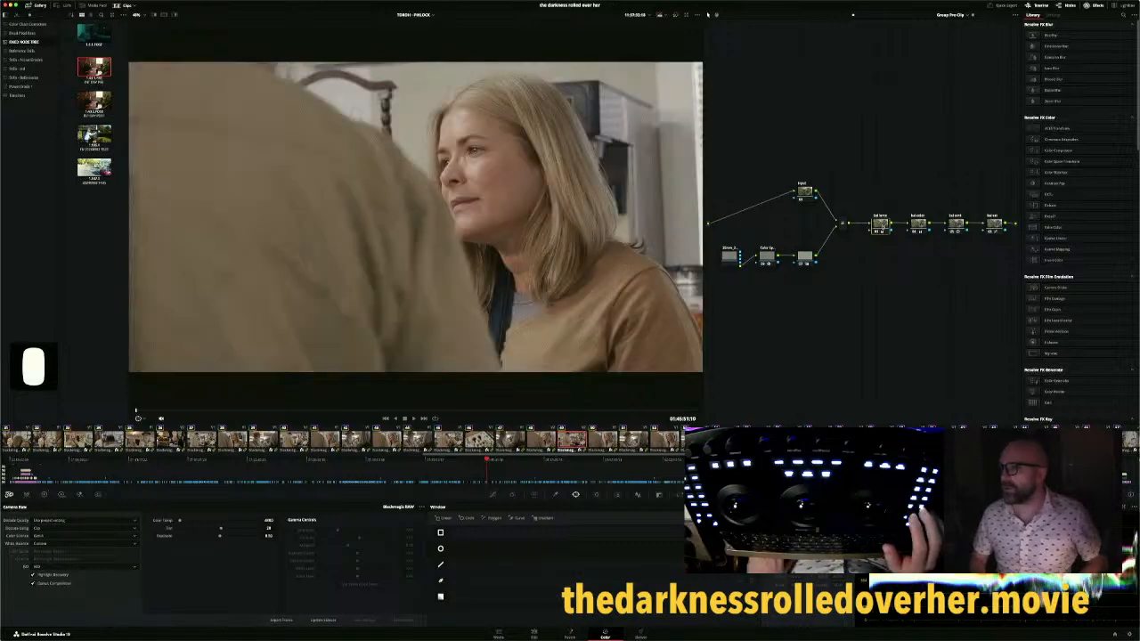
pyautogui.press('Down')
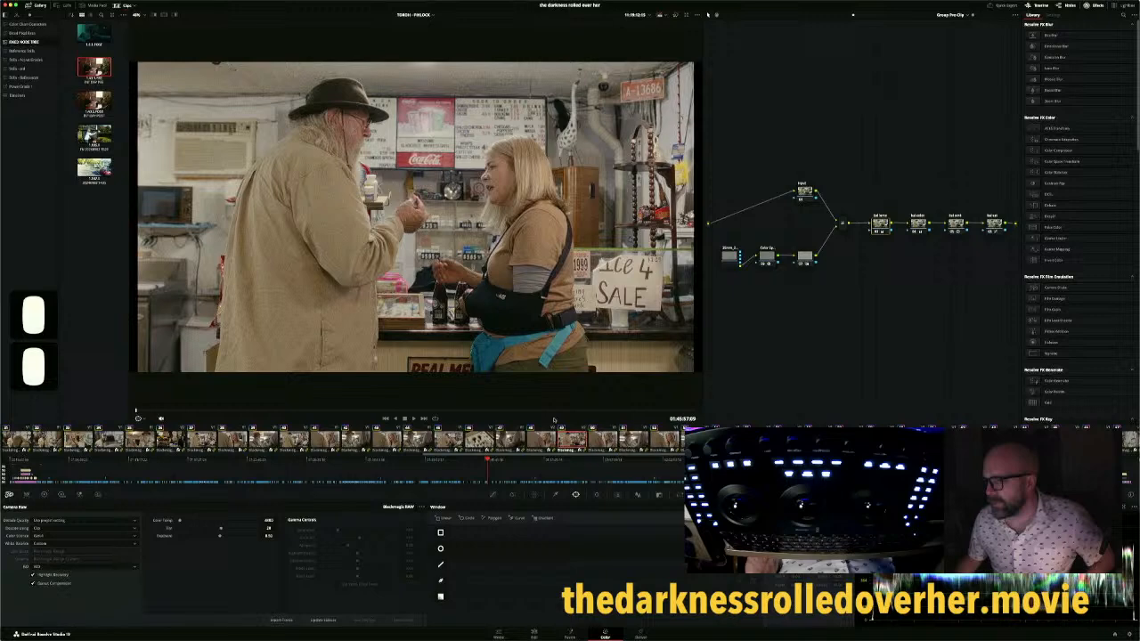
pyautogui.click(448, 440)
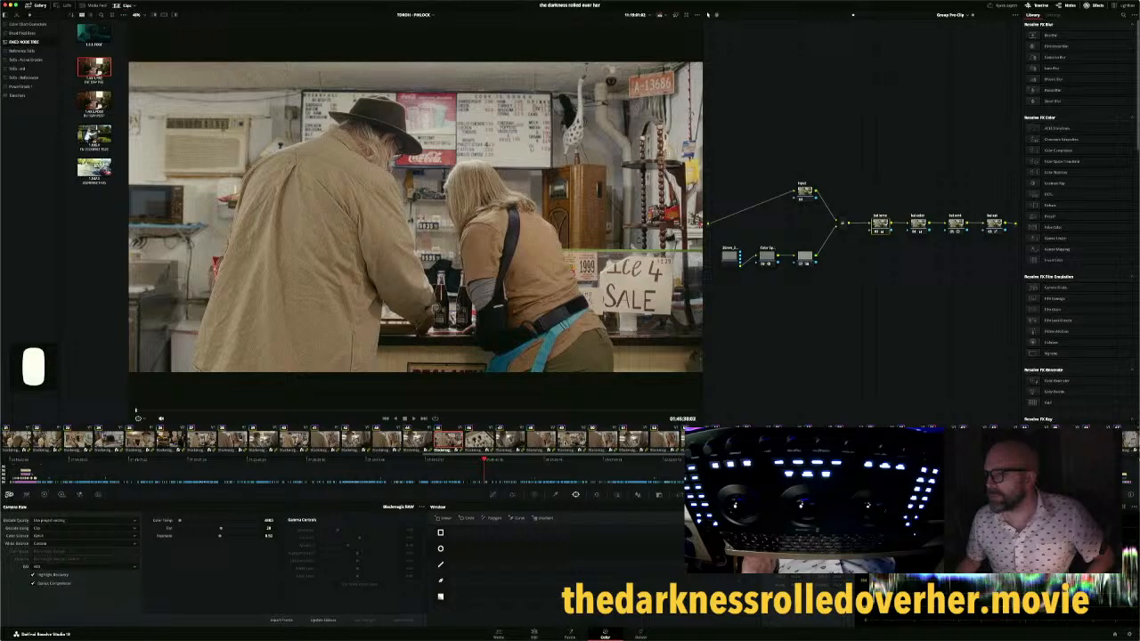
pyautogui.click(570, 441)
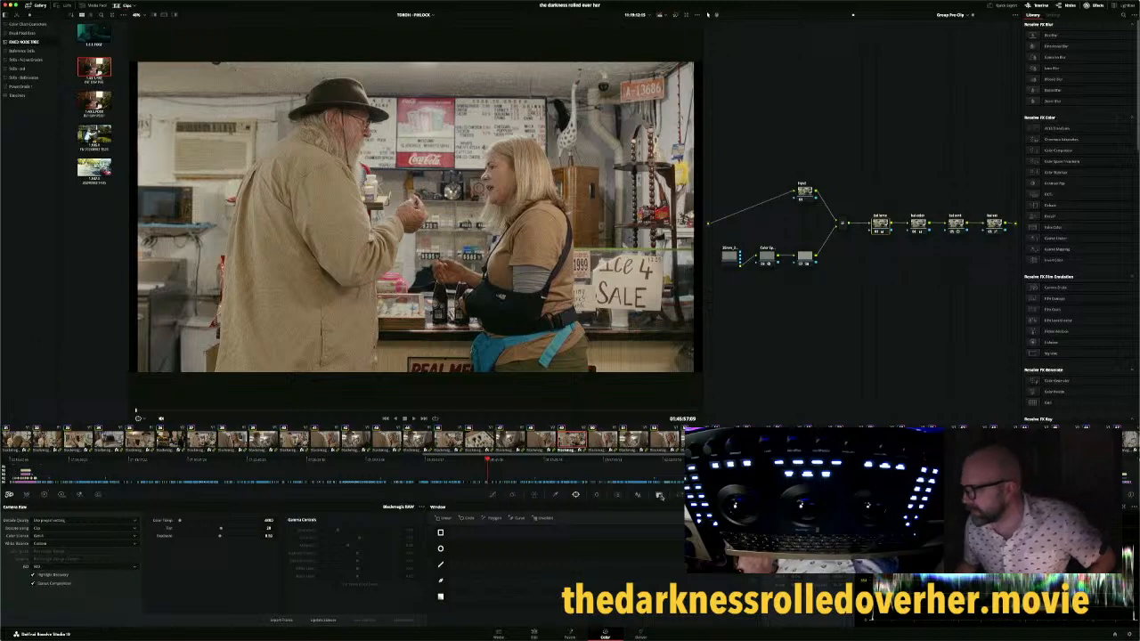
# Examine the Input Sizing and Edit Sizing values of the two wide counter shots
pyautogui.click(659, 495)
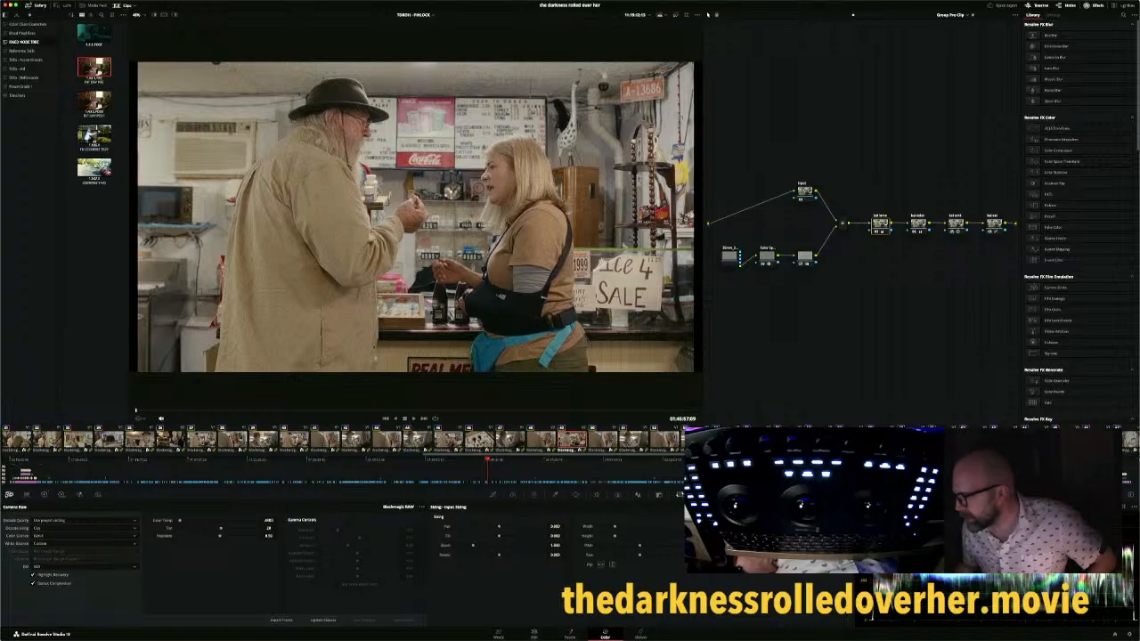
pyautogui.click(687, 508)
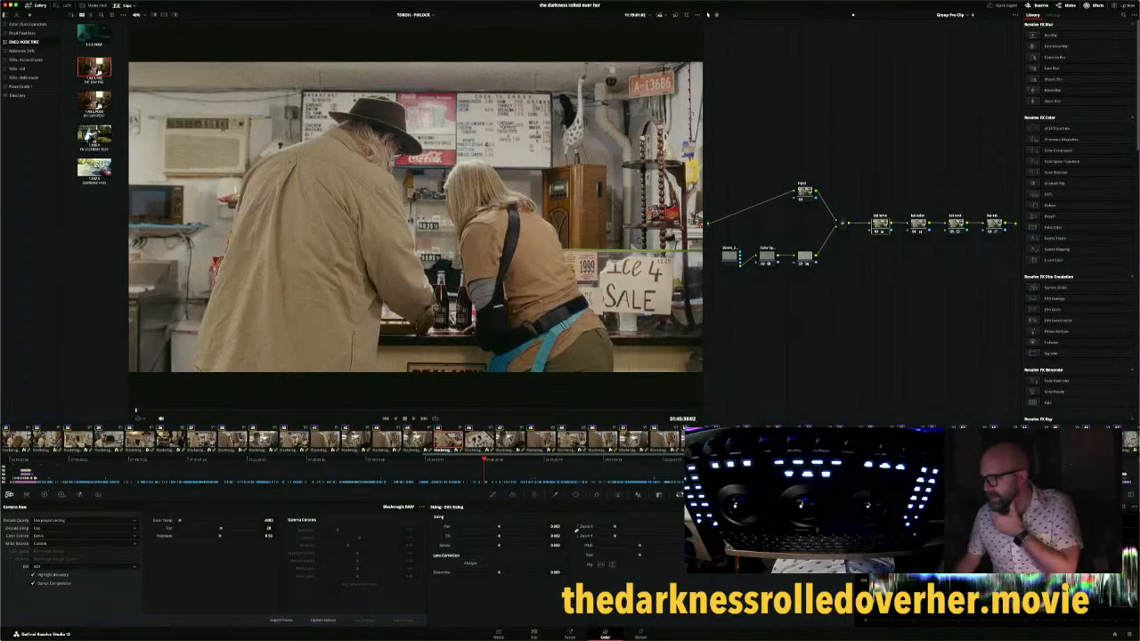
pyautogui.click(698, 508)
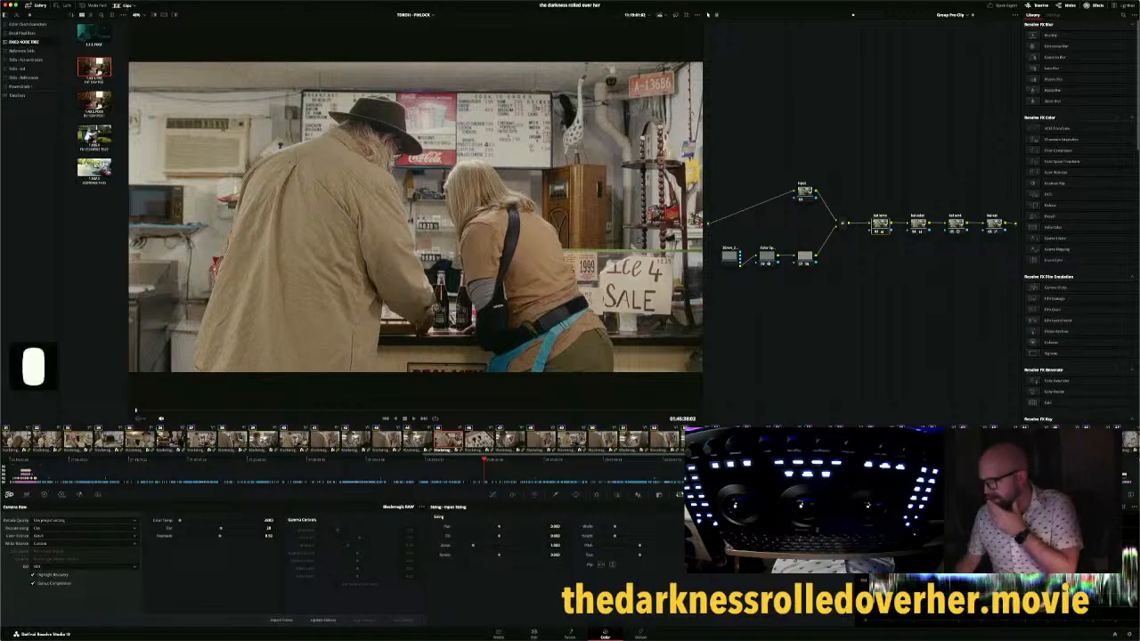
pyautogui.click(698, 508)
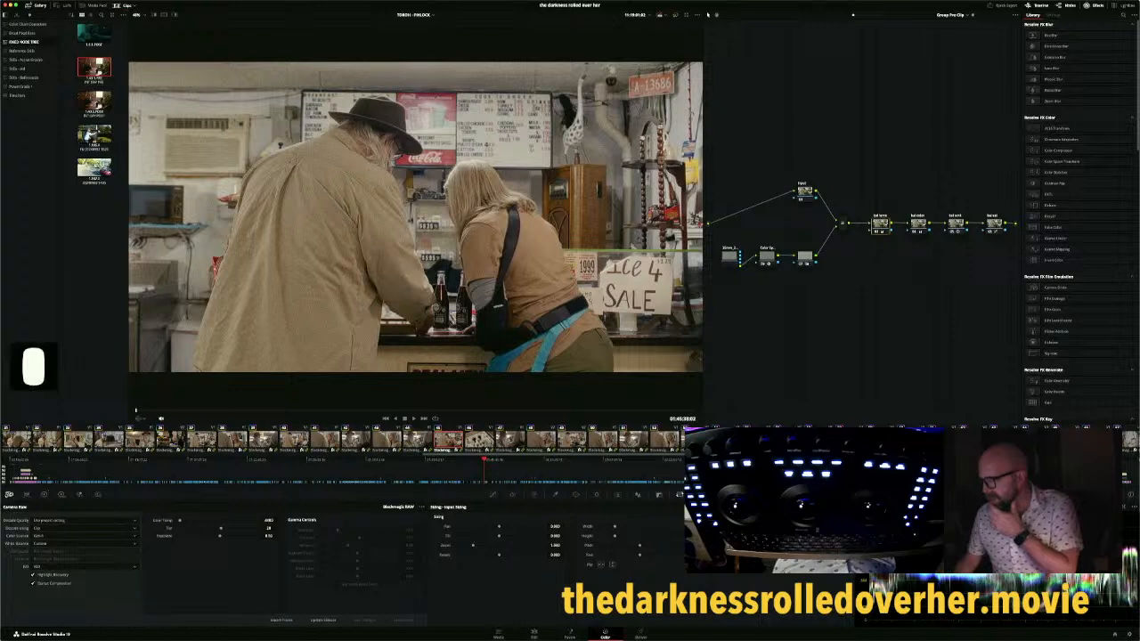
pyautogui.click(819, 507)
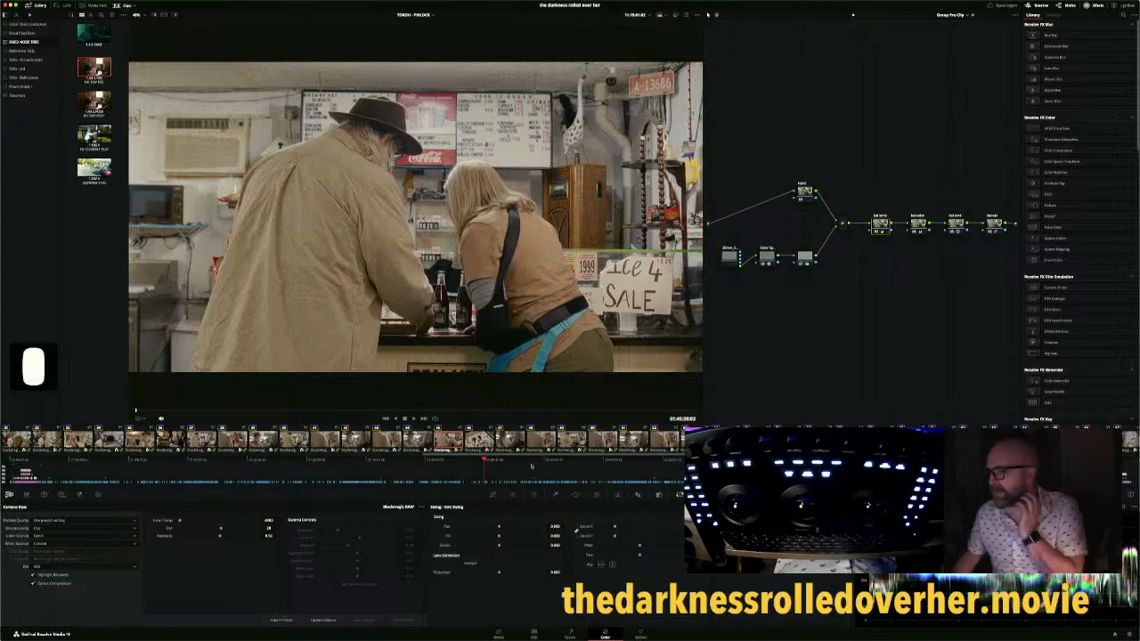
pyautogui.click(820, 512)
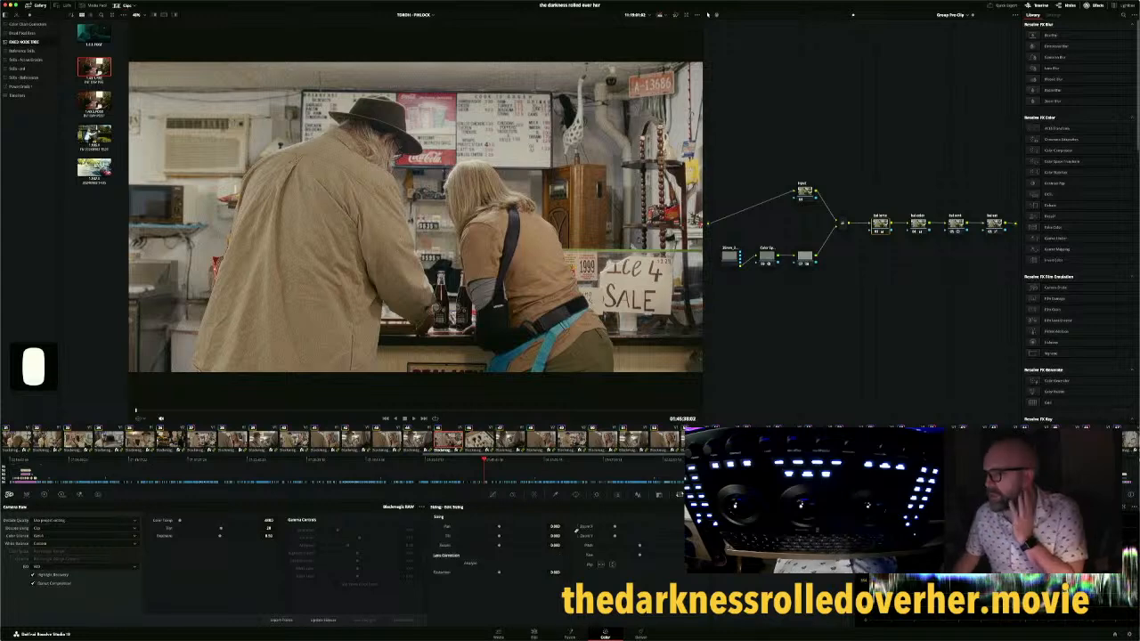
pyautogui.click(571, 440)
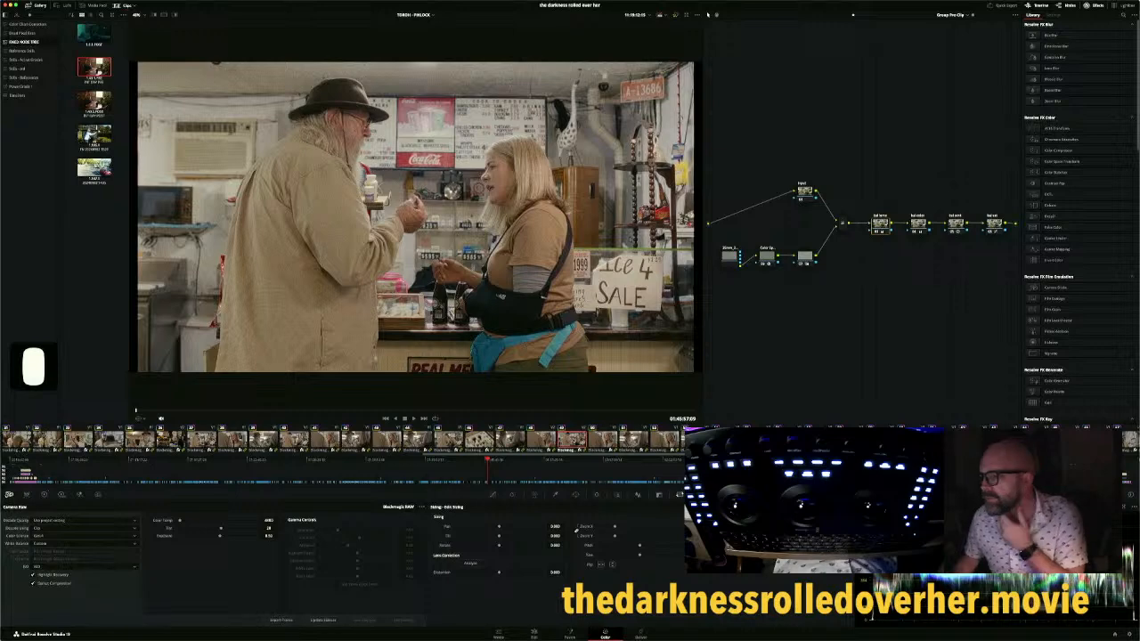
# Switch to the Edit page and set the Retime and Scaling mode of the upper-track wide counter shot to Fill
pyautogui.click(535, 635)
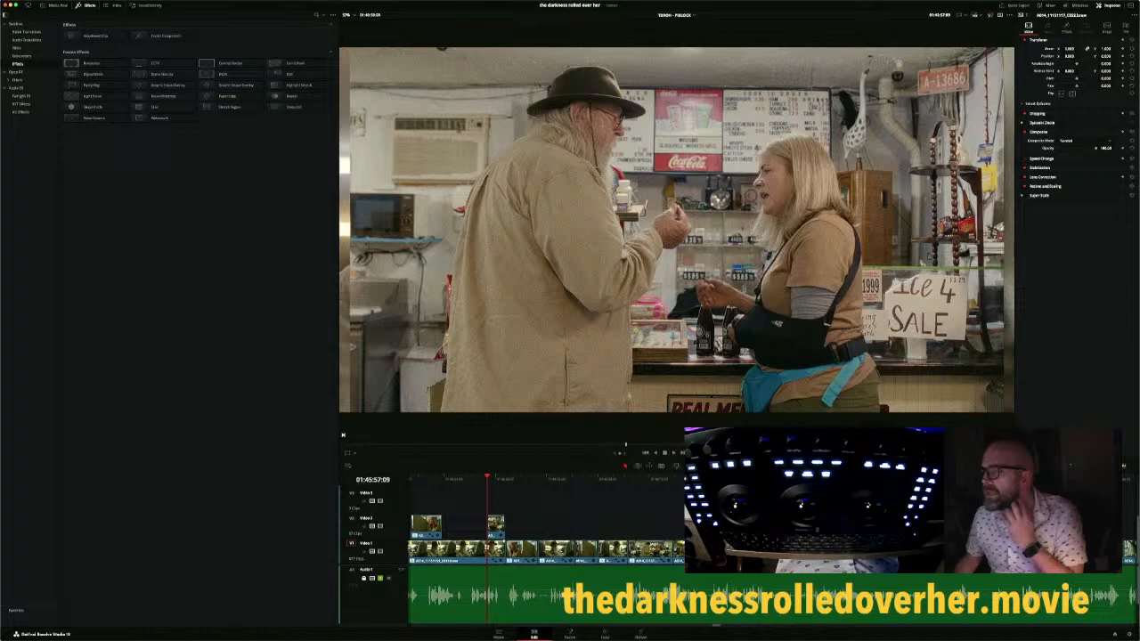
pyautogui.click(427, 482)
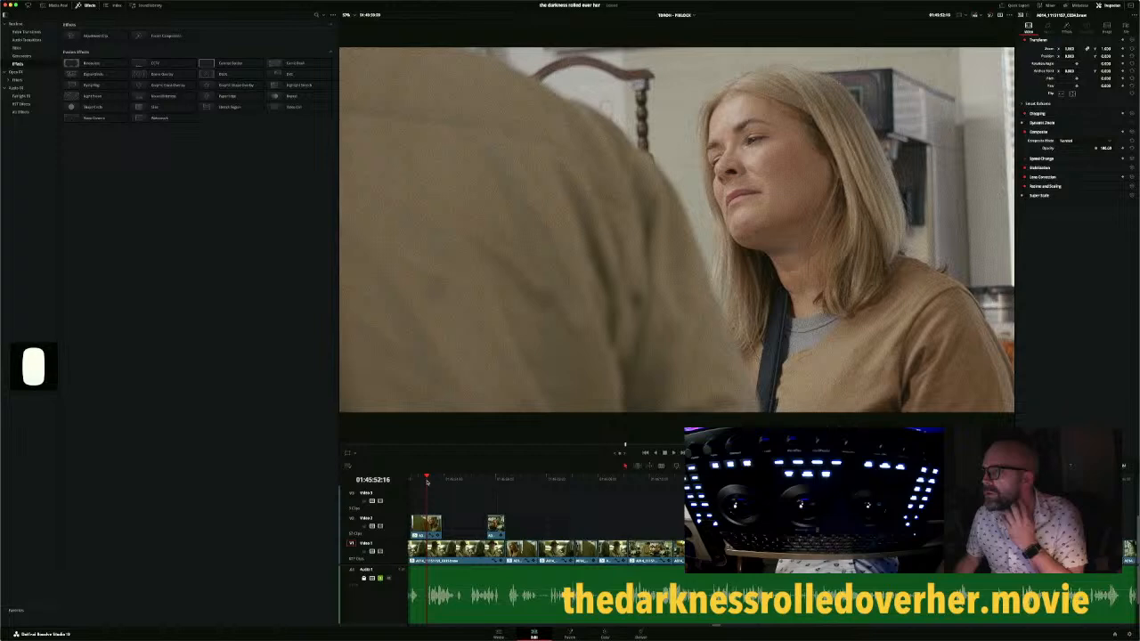
pyautogui.click(495, 479)
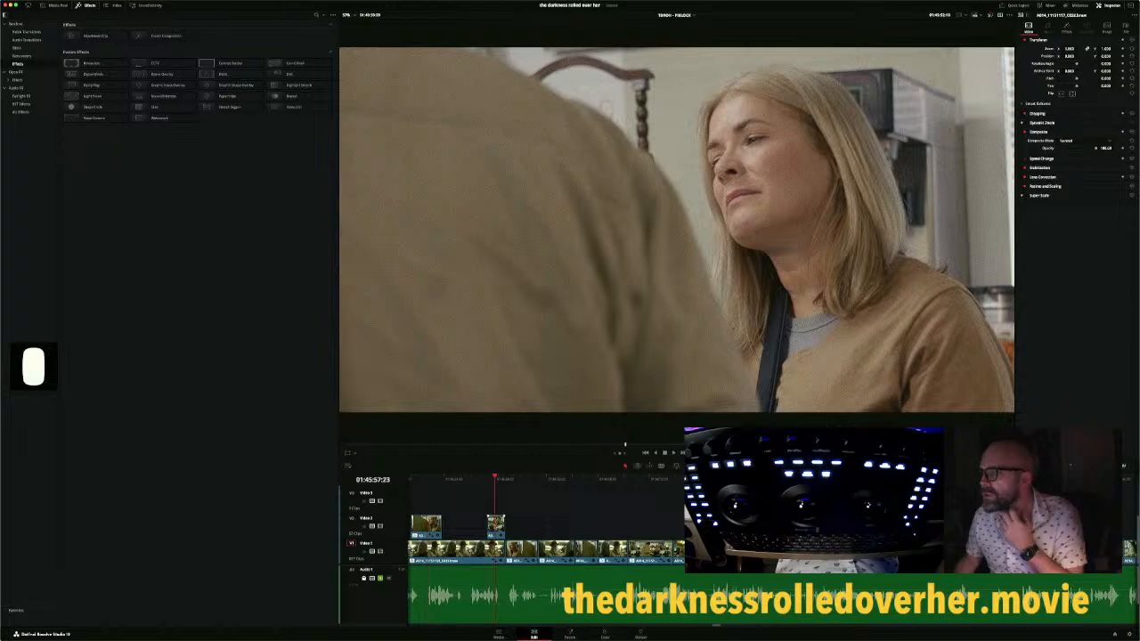
pyautogui.click(496, 524)
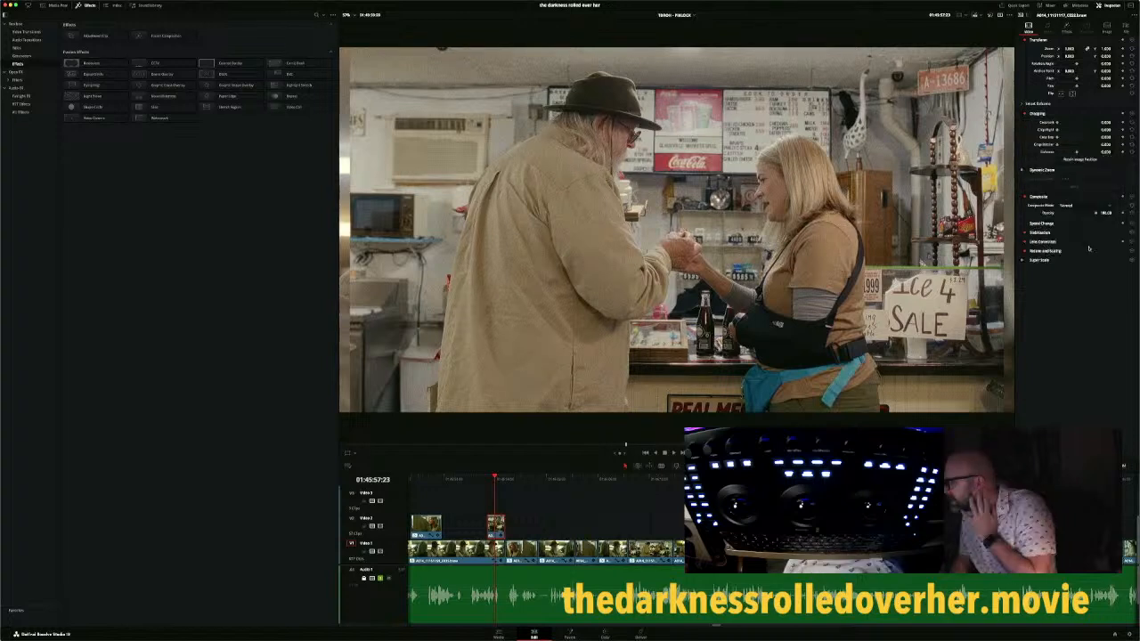
pyautogui.doubleClick(1091, 253)
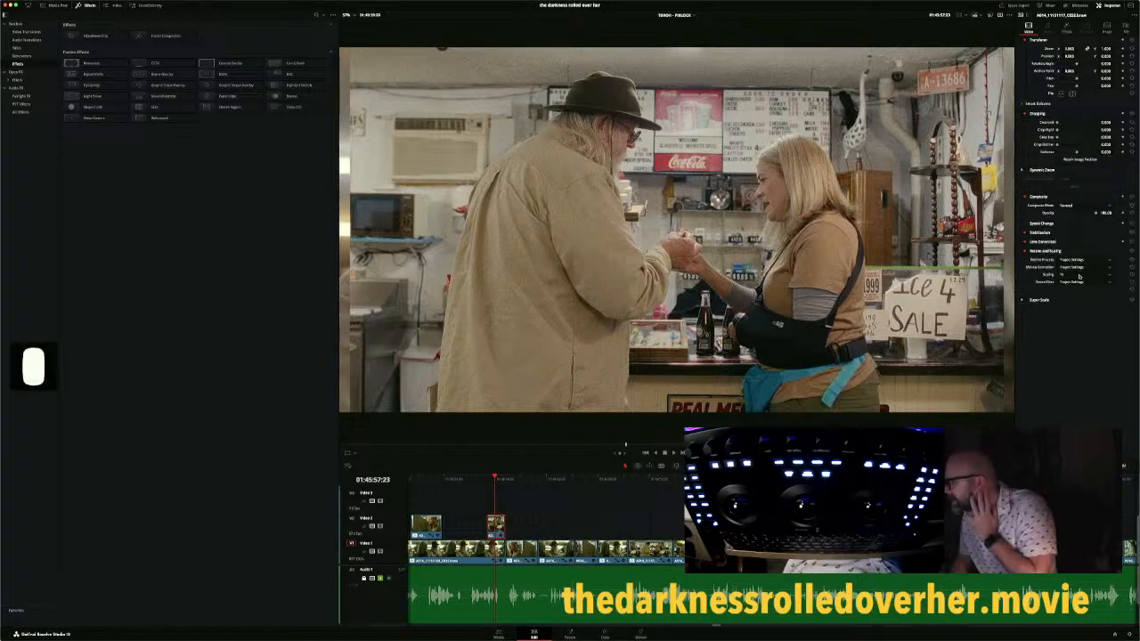
pyautogui.click(1079, 276)
pyautogui.click(1073, 303)
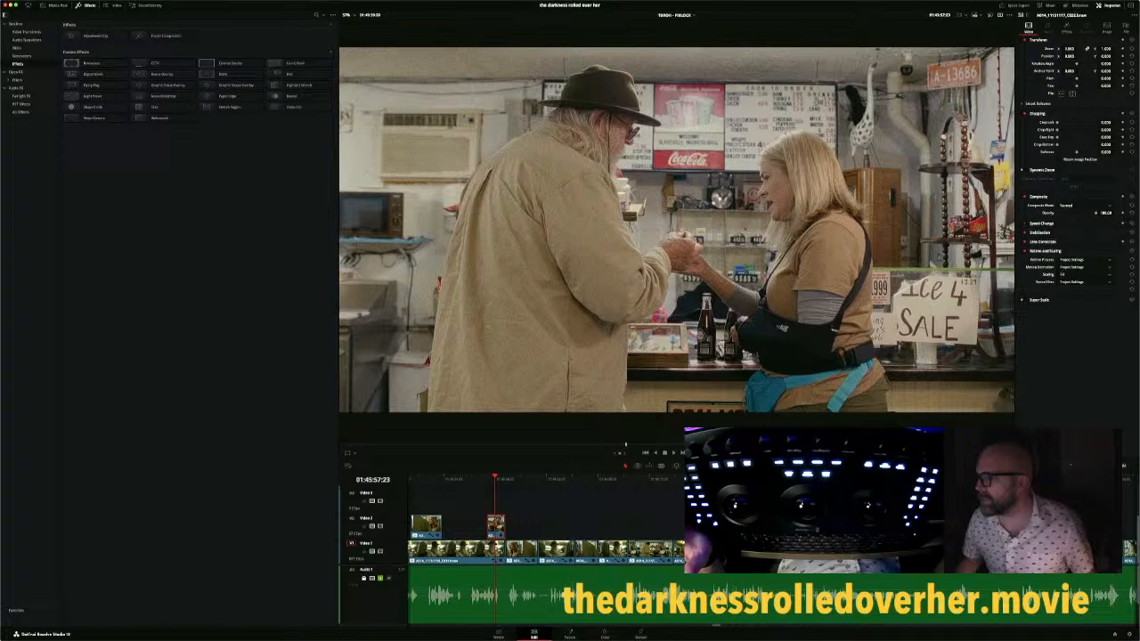
# Return to the Color page and append the node graph of the FIXED NODE TREE album's third still to the store scene's Group Post-Clip grade
pyautogui.hotkey('shift', '6')
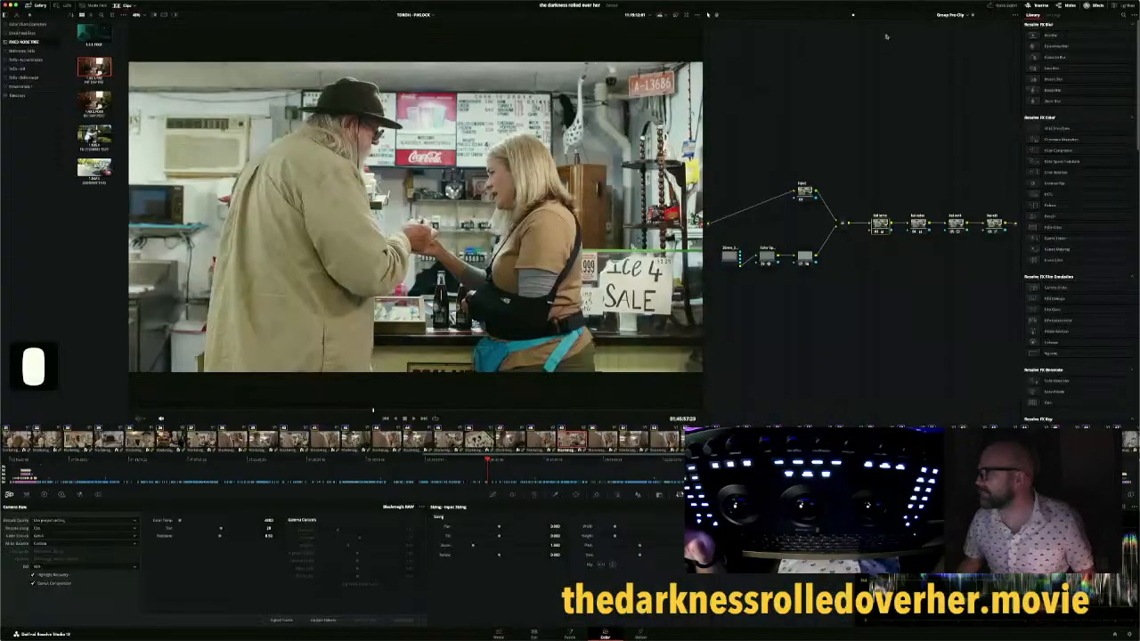
pyautogui.click(953, 15)
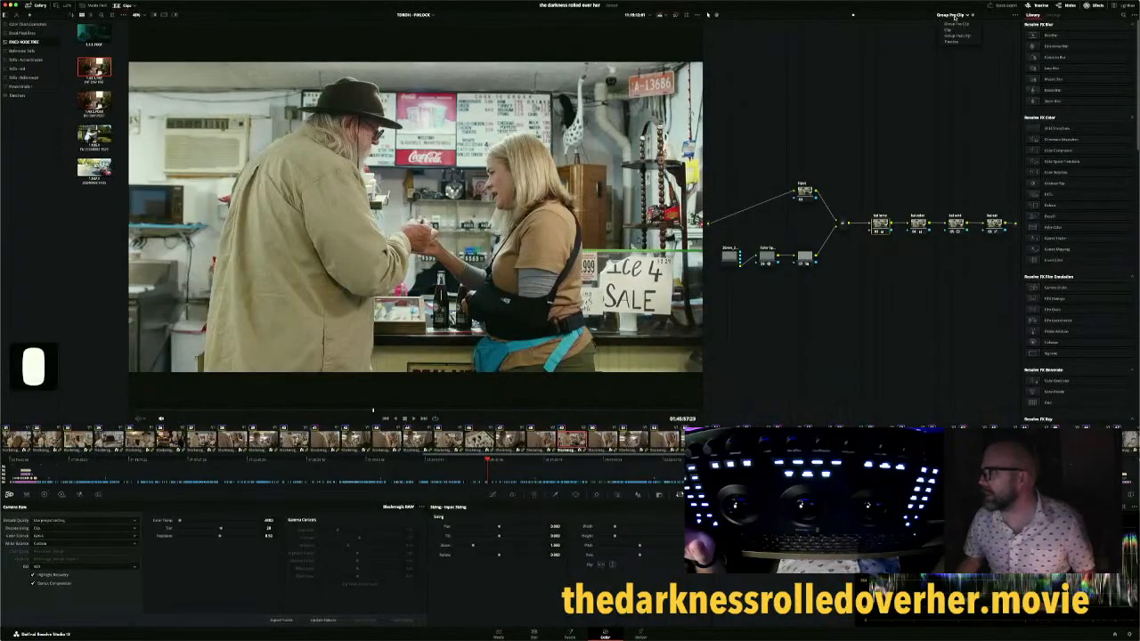
pyautogui.click(957, 37)
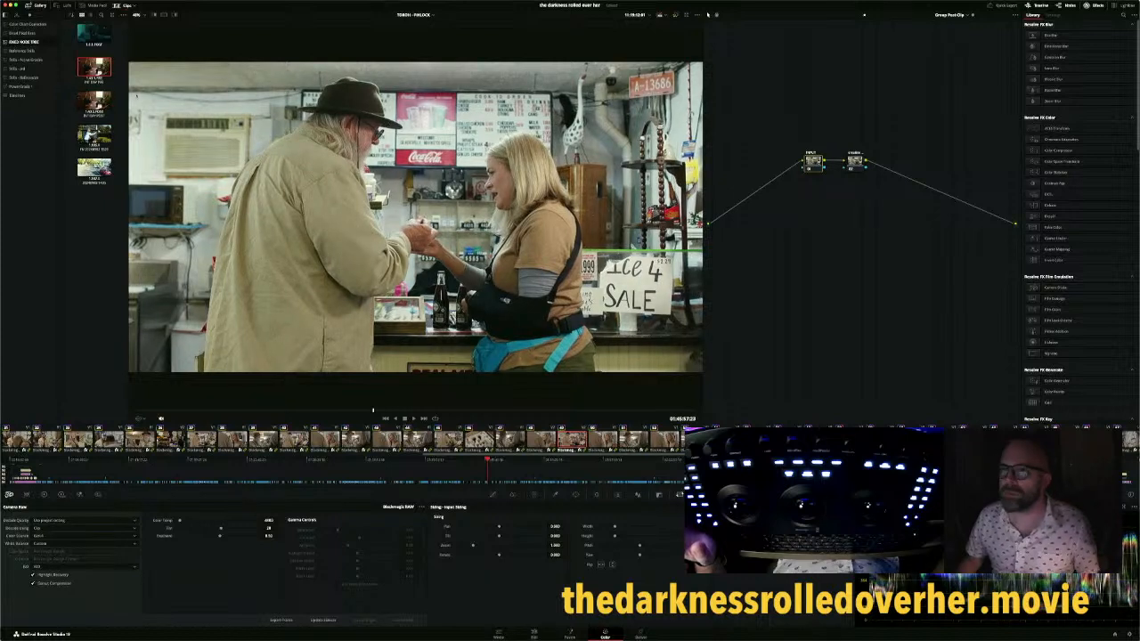
pyautogui.rightClick(95, 103)
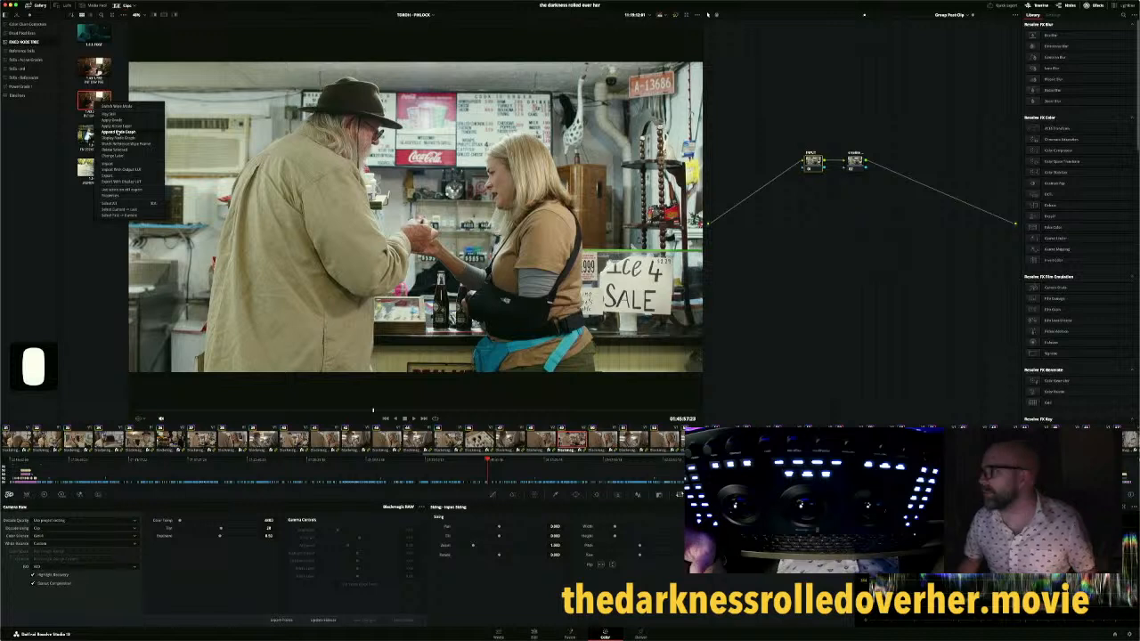
pyautogui.click(118, 132)
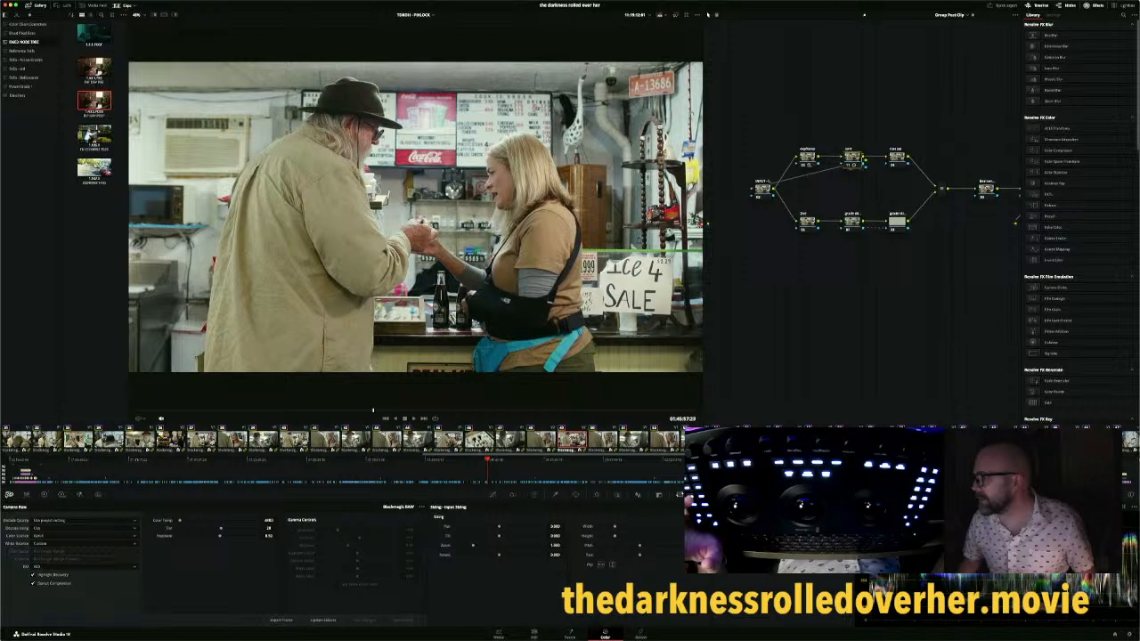
# Delete the leftover creative node overlapping the appended tree and clean up the Group Post-Clip node graph
pyautogui.moveTo(854, 156); pyautogui.dragTo(854, 123)
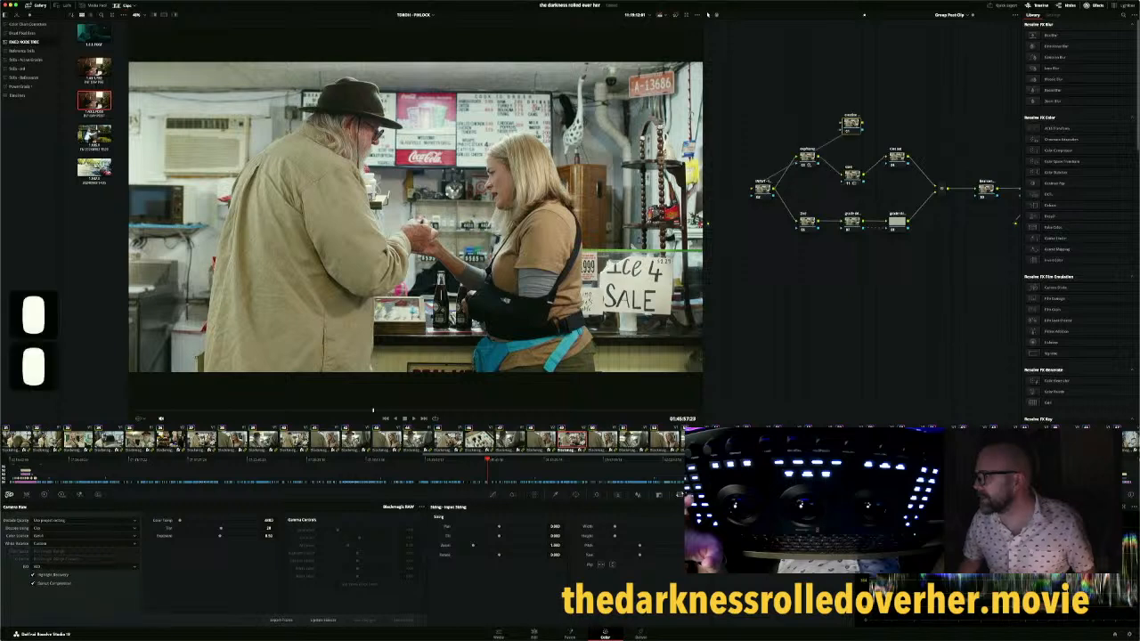
pyautogui.press('Delete')
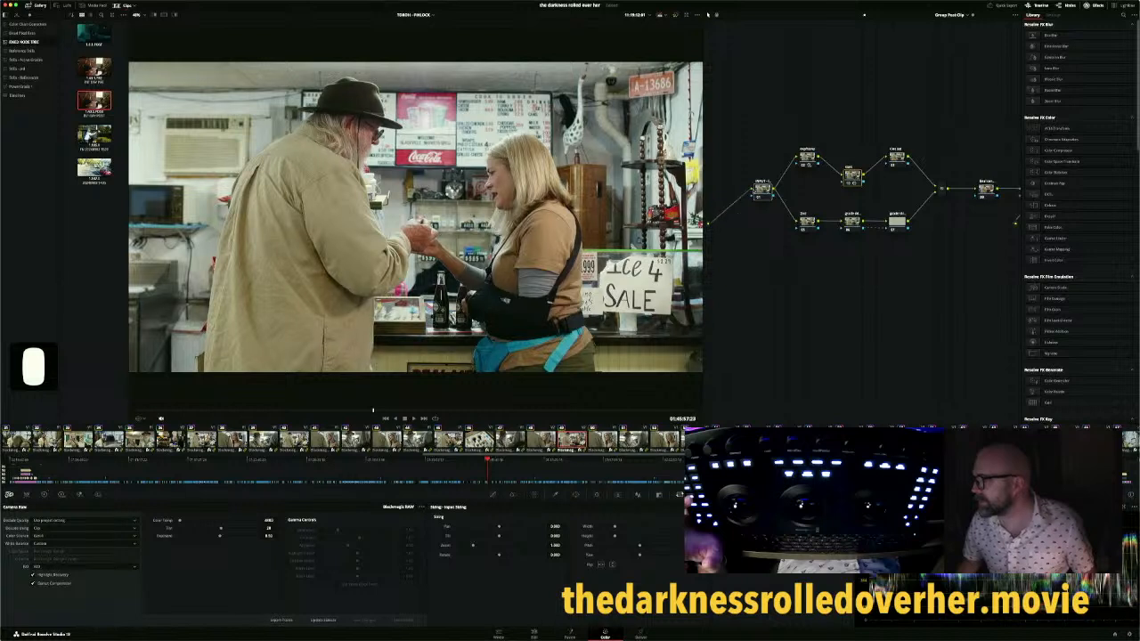
pyautogui.rightClick(851, 392)
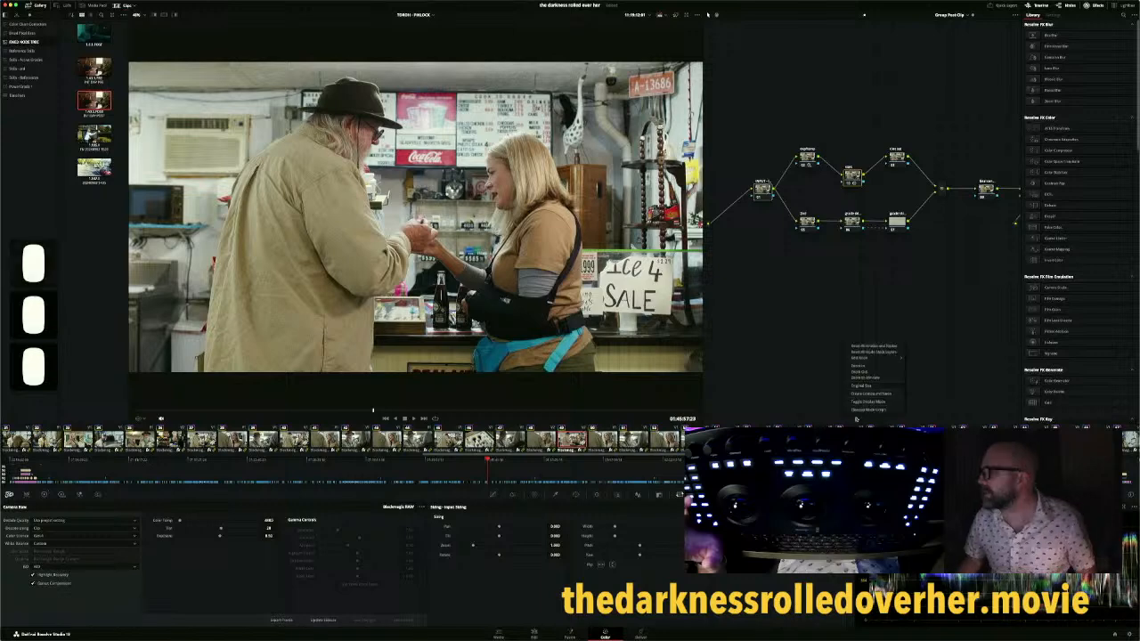
pyautogui.click(864, 410)
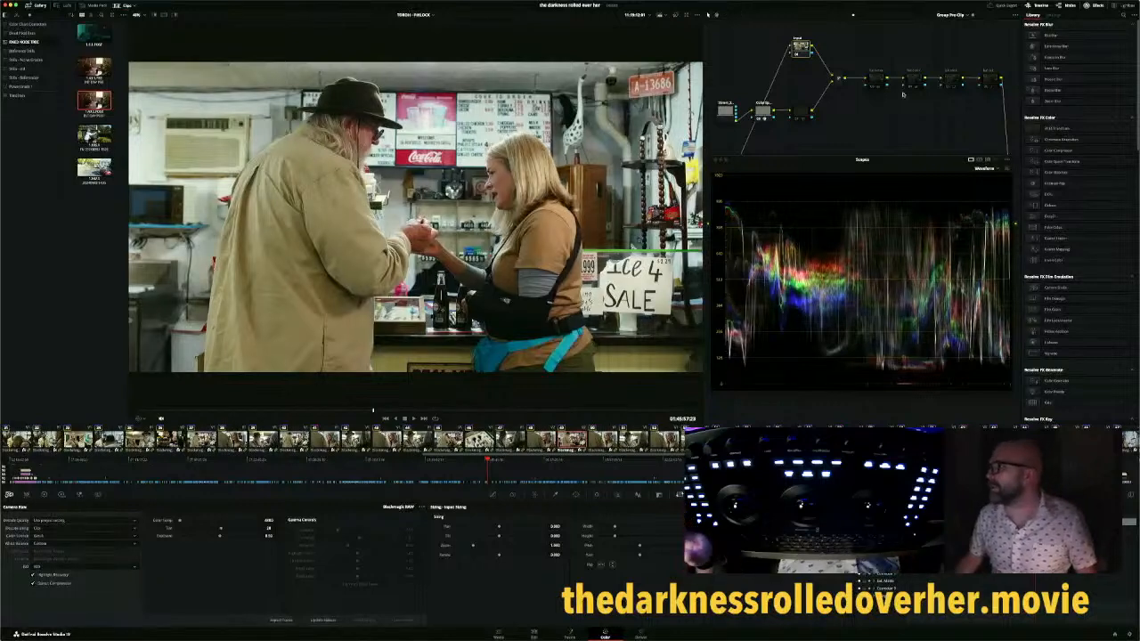
# Show the wide counter shot's Clip node graph and shift the scopes window lower to uncover the nodes
pyautogui.click(953, 15)
pyautogui.click(955, 30)
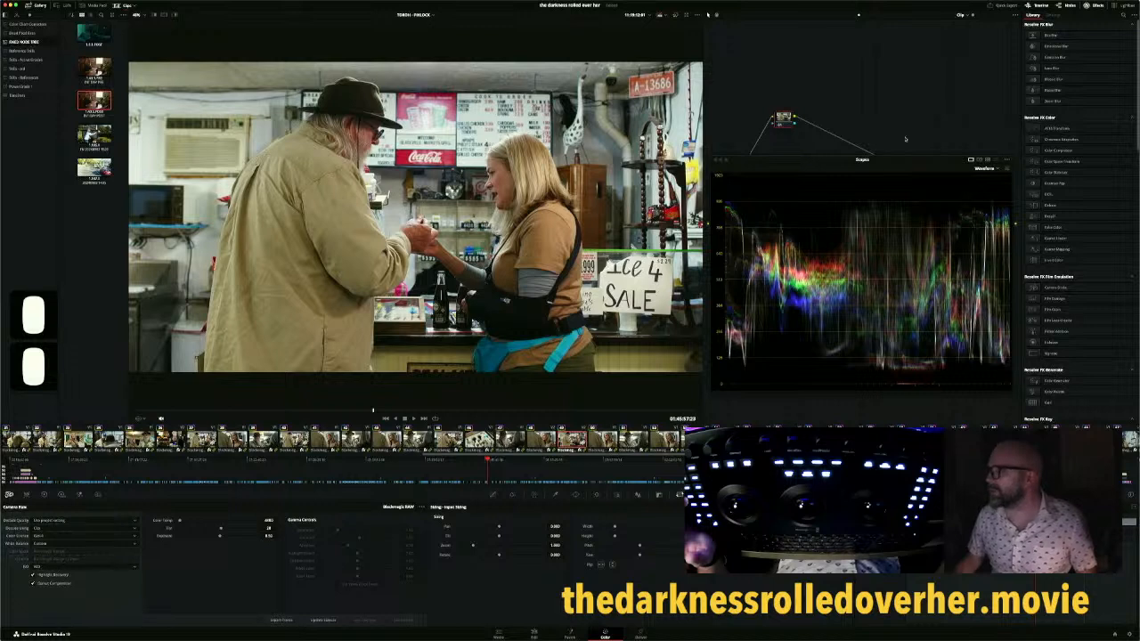
pyautogui.click(905, 286)
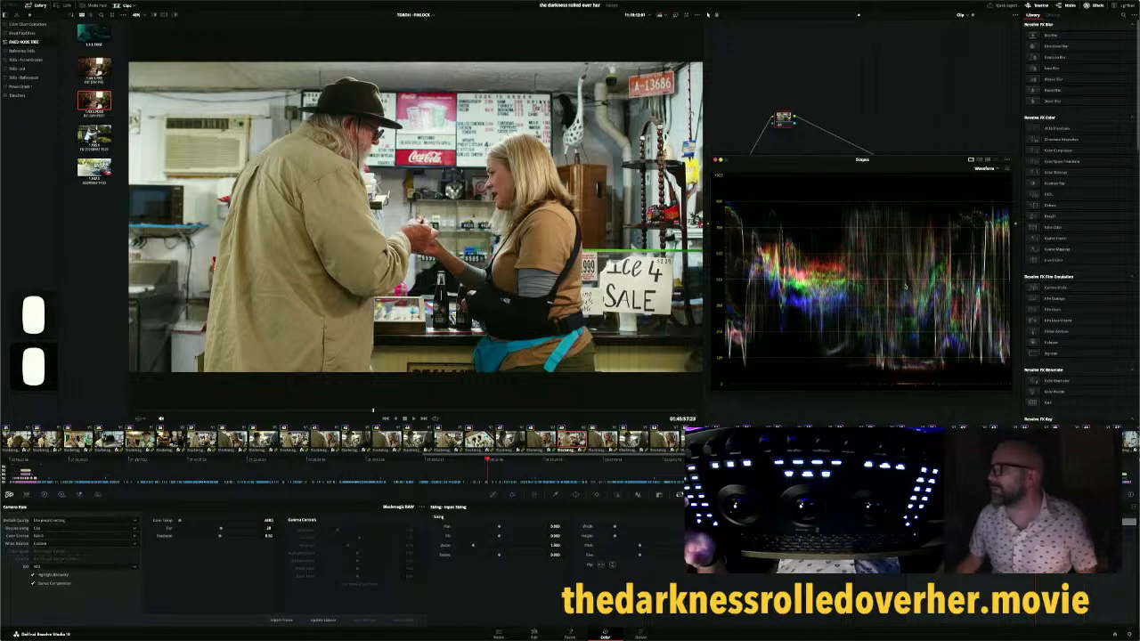
pyautogui.click(829, 161)
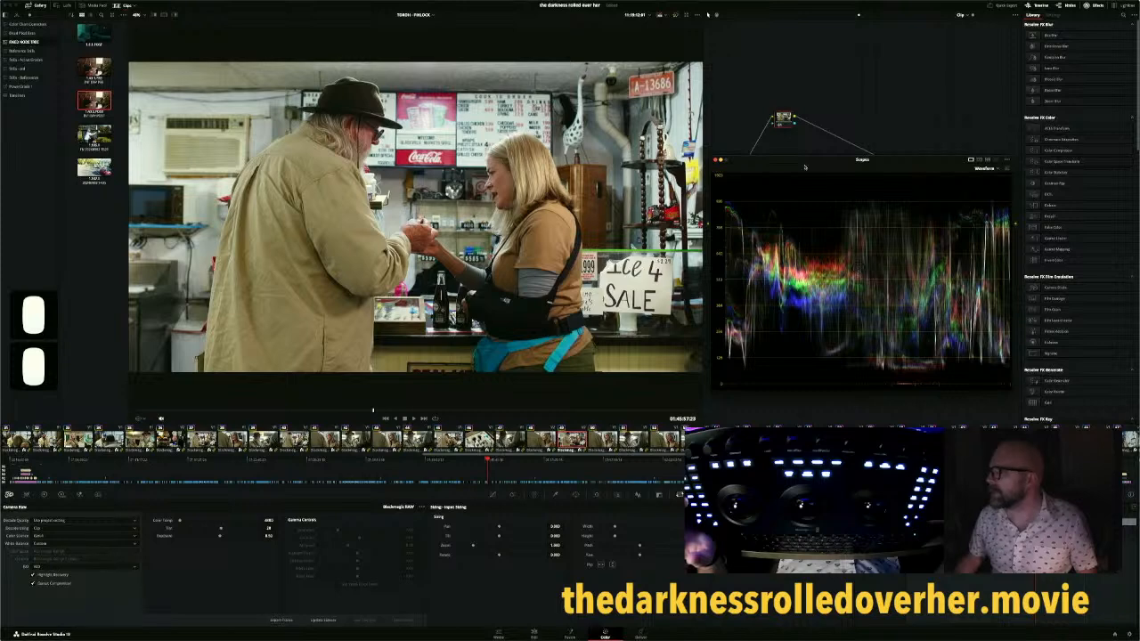
pyautogui.moveTo(804, 165); pyautogui.dragTo(791, 285)
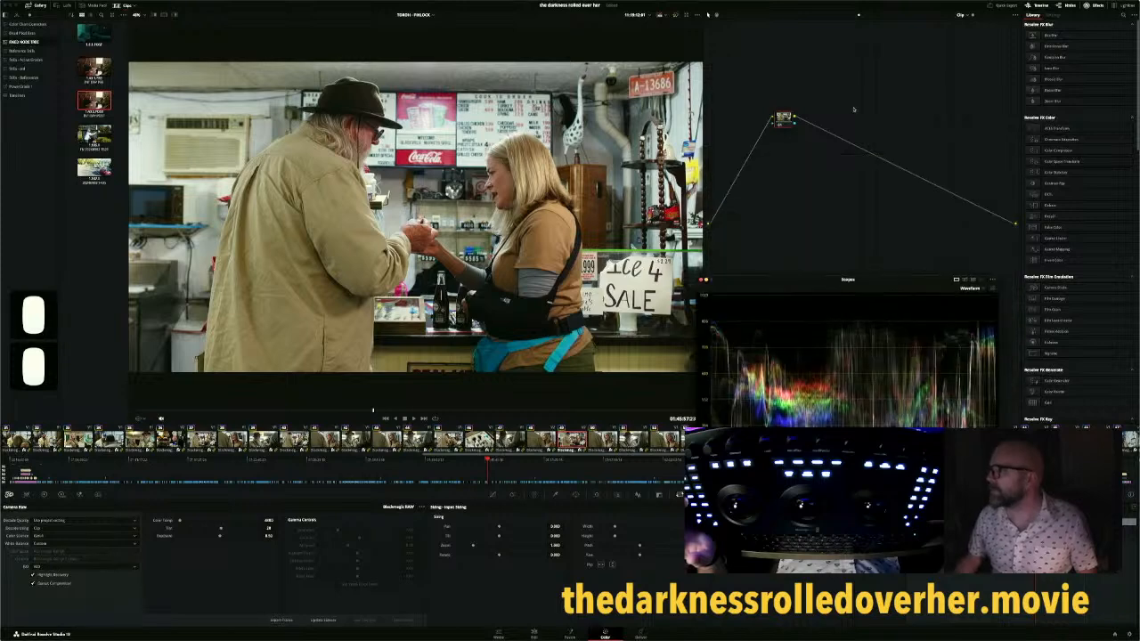
# Disable the first two upper-branch nodes in the Group Post-Clip graph and compare the shot with its grade bypassed
pyautogui.click(962, 16)
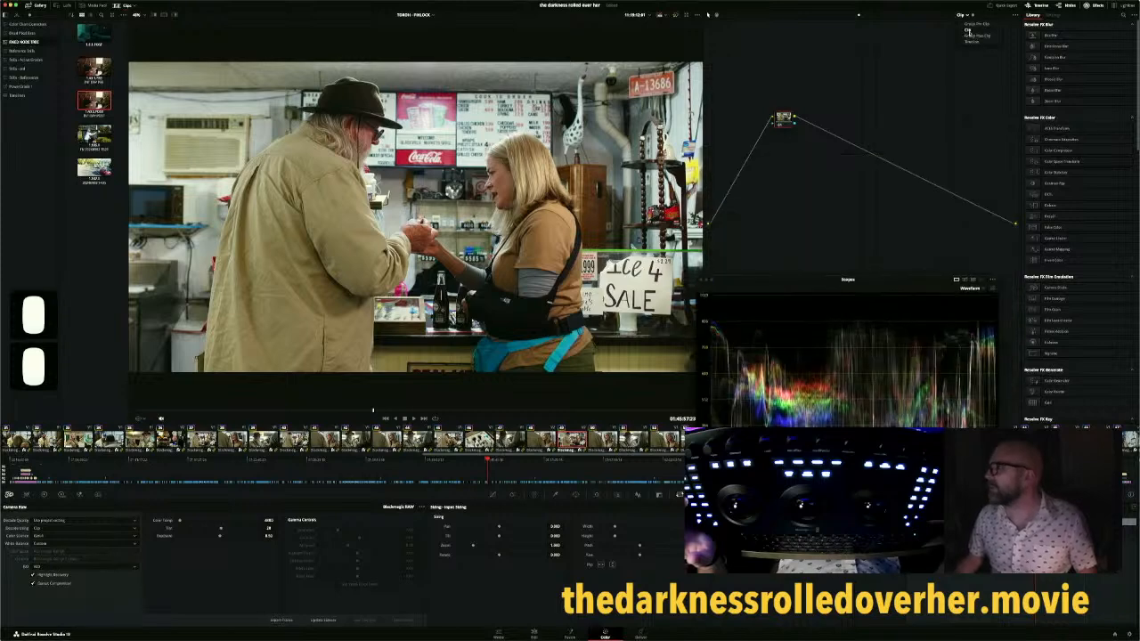
pyautogui.click(970, 36)
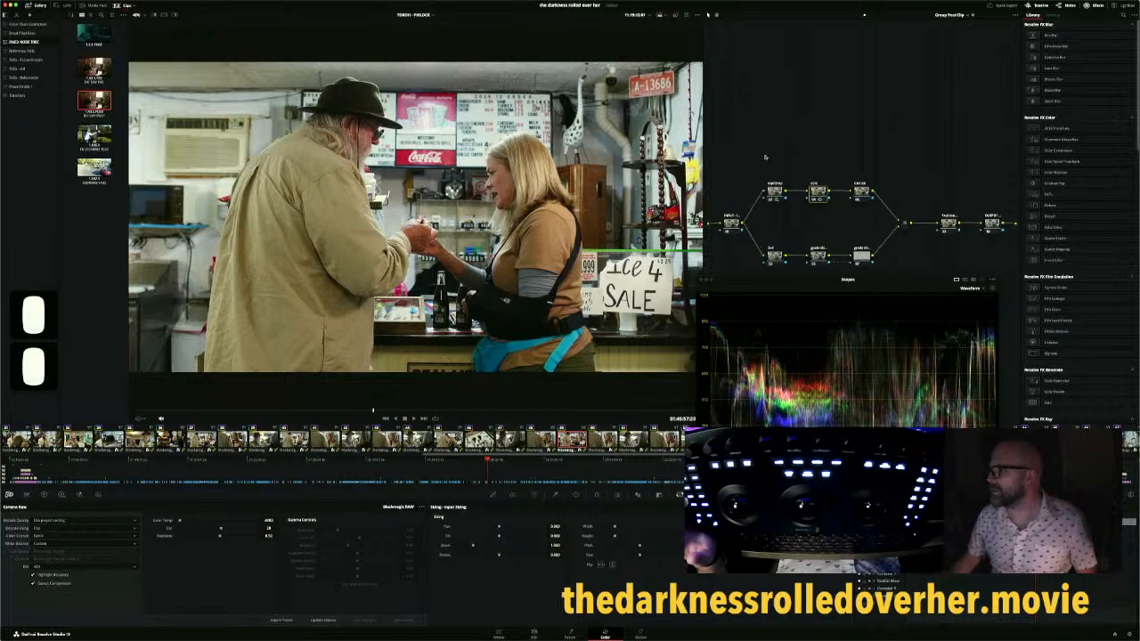
pyautogui.moveTo(766, 158); pyautogui.dragTo(812, 215)
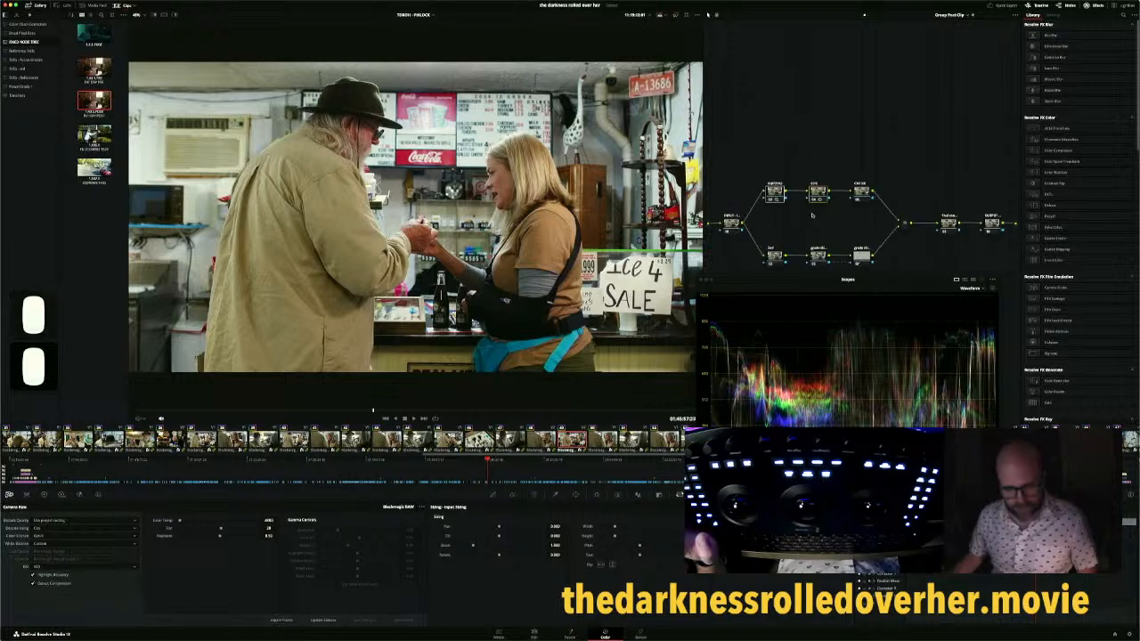
pyautogui.press('super+d')
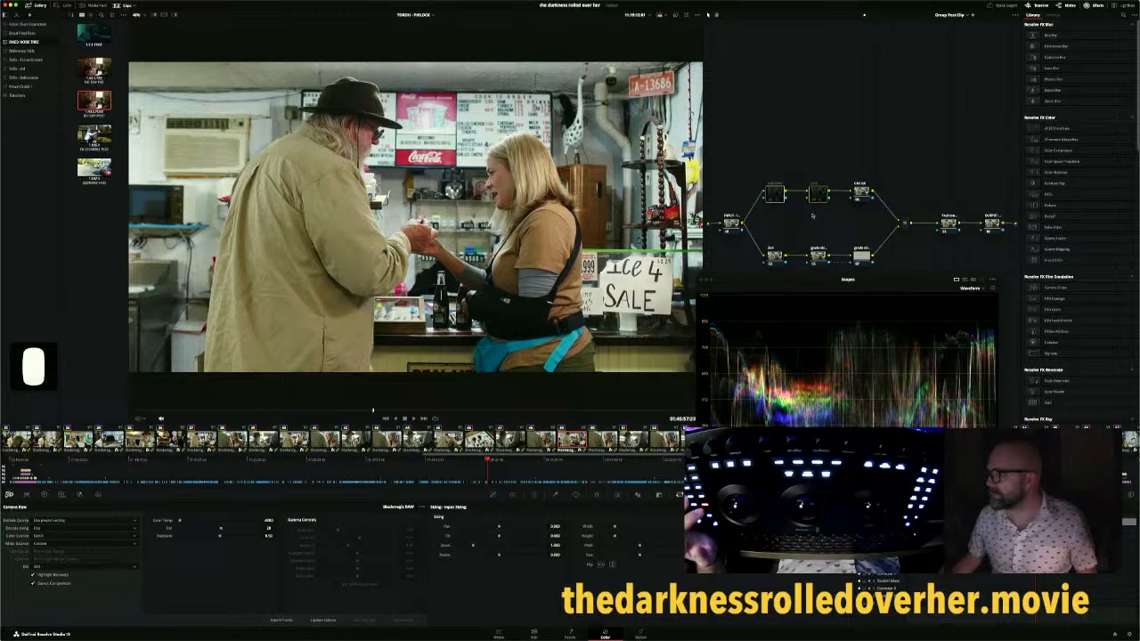
pyautogui.hotkey('shift', 'd')
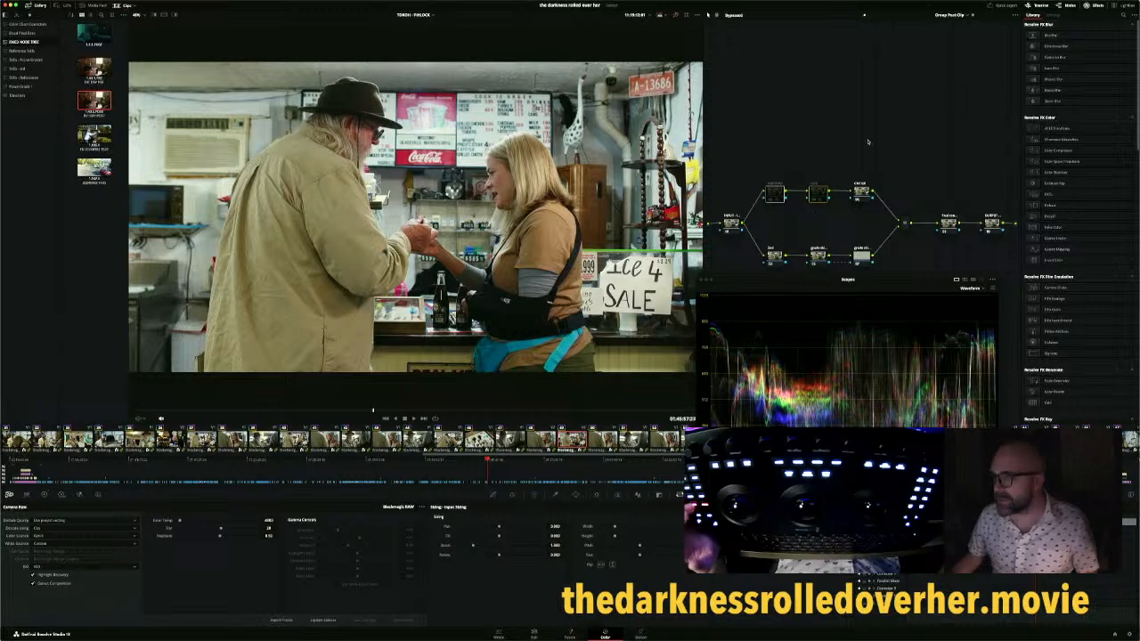
pyautogui.hotkey('shift', 'd')
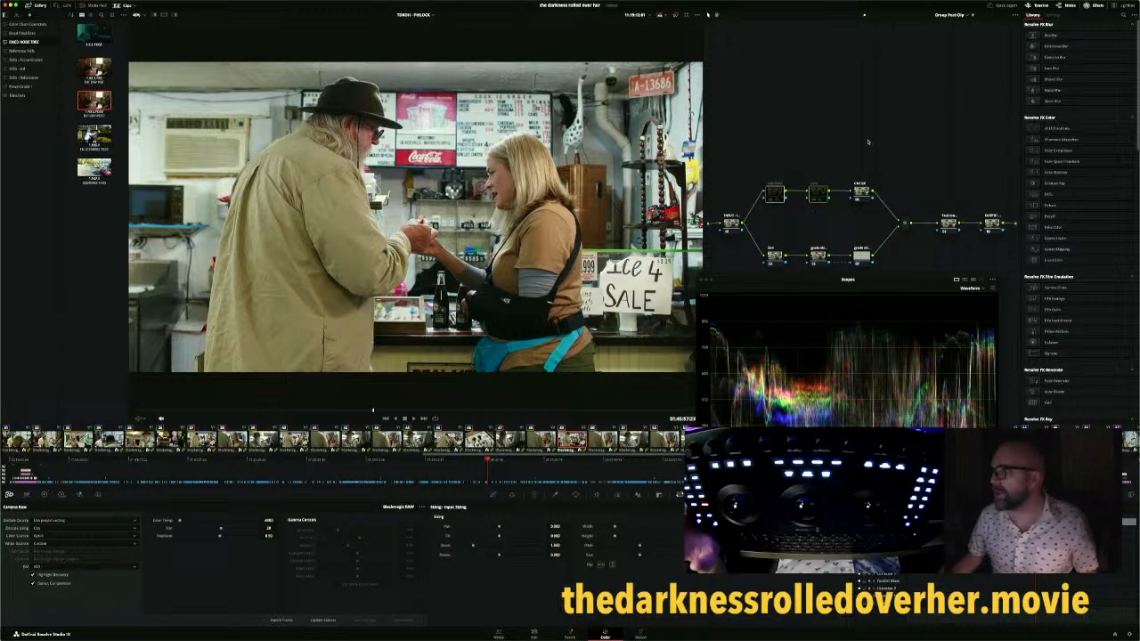
# Display the Group Pre-Clip node graph and raise the scopes window to just beneath its nodes
pyautogui.click(951, 15)
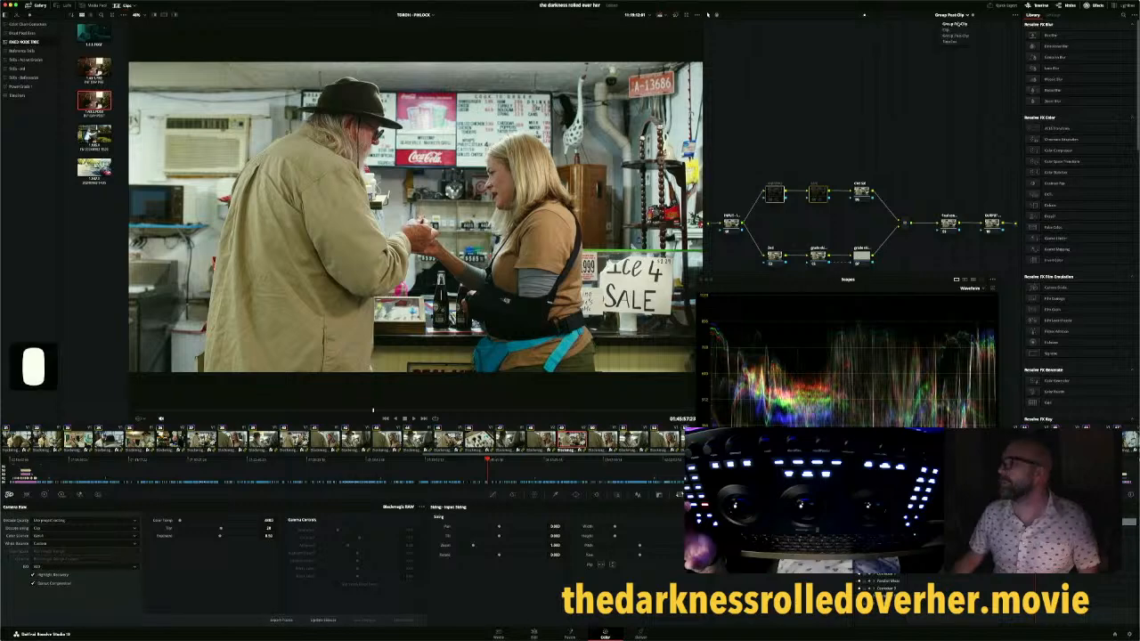
pyautogui.click(955, 24)
pyautogui.moveTo(883, 265); pyautogui.dragTo(891, 160)
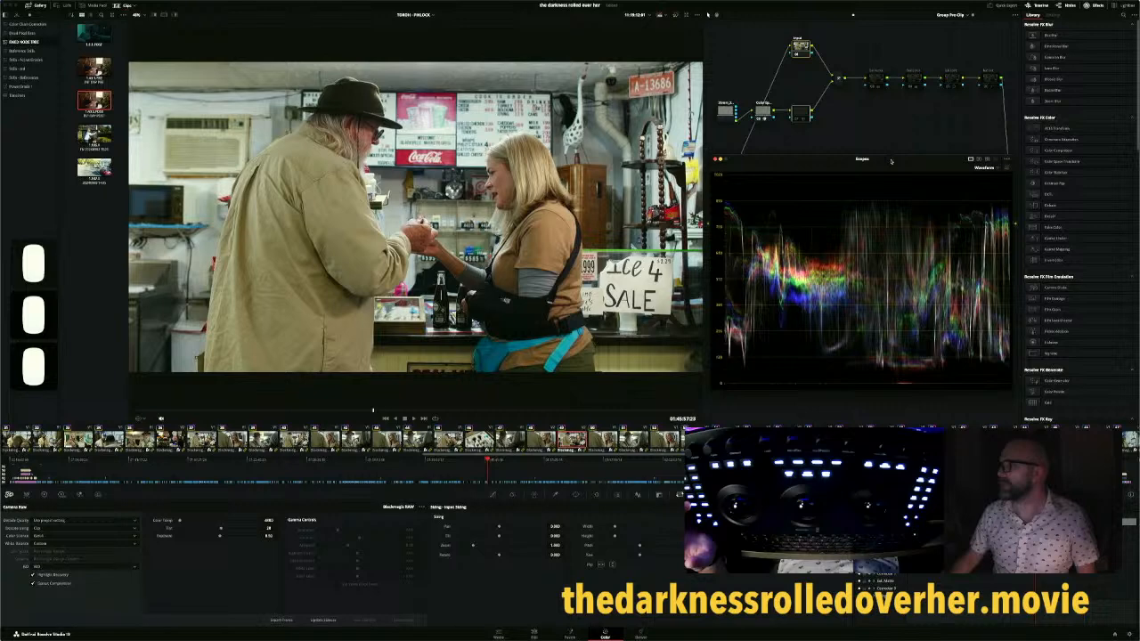
pyautogui.moveTo(890, 160); pyautogui.dragTo(891, 158)
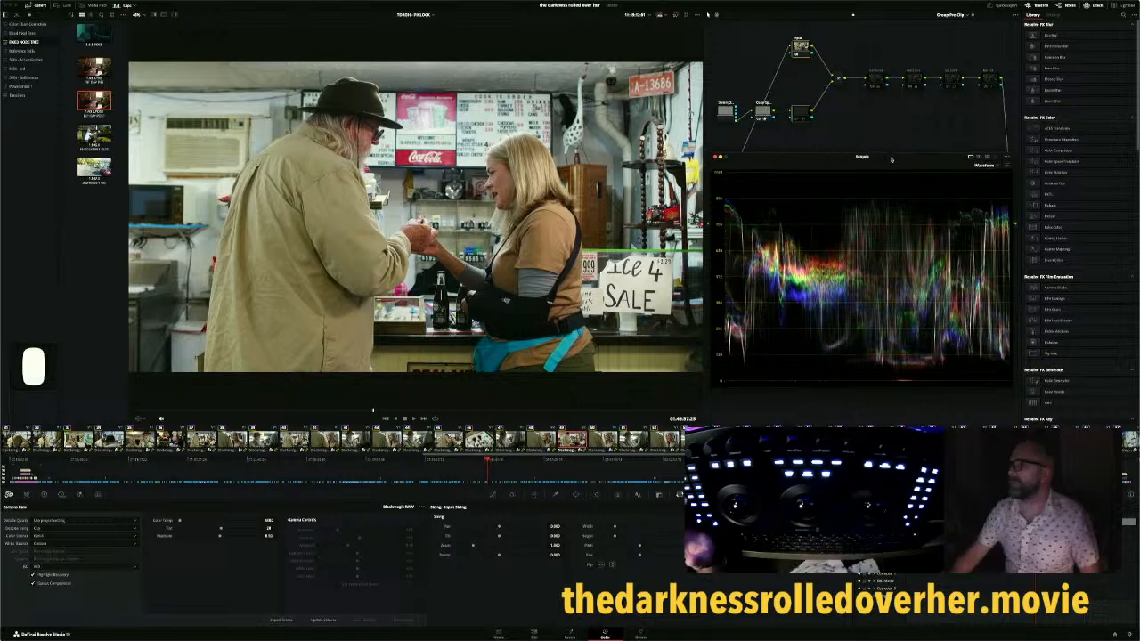
# Enable the first node after the mixer, balance it with the primaries color wheels, and check the grade on the next two close-ups
pyautogui.click(870, 87)
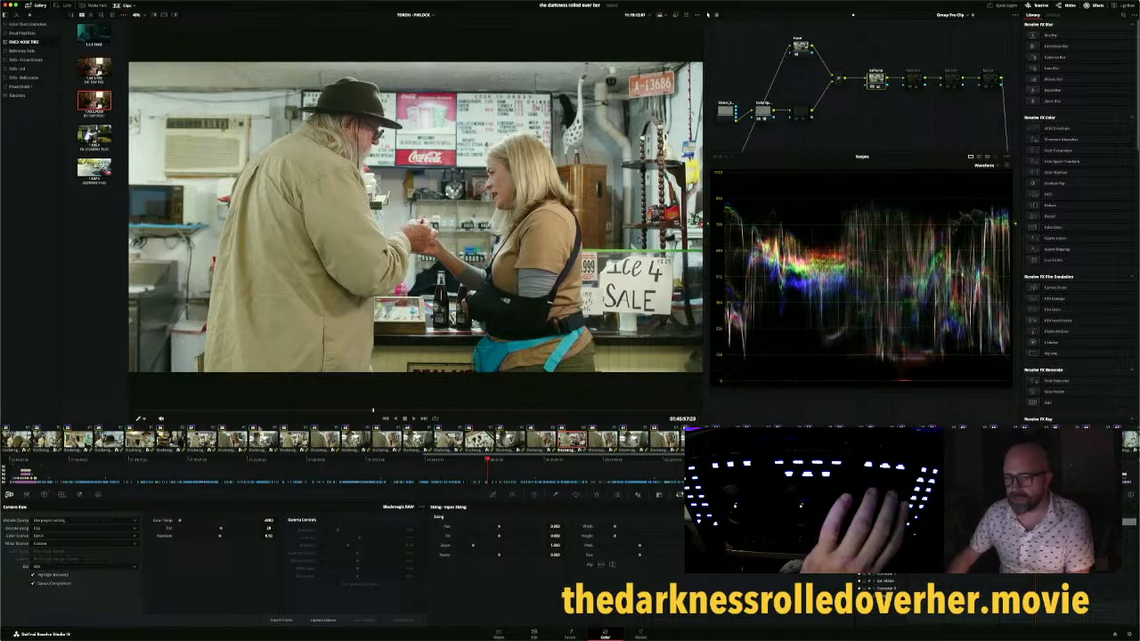
pyautogui.click(44, 494)
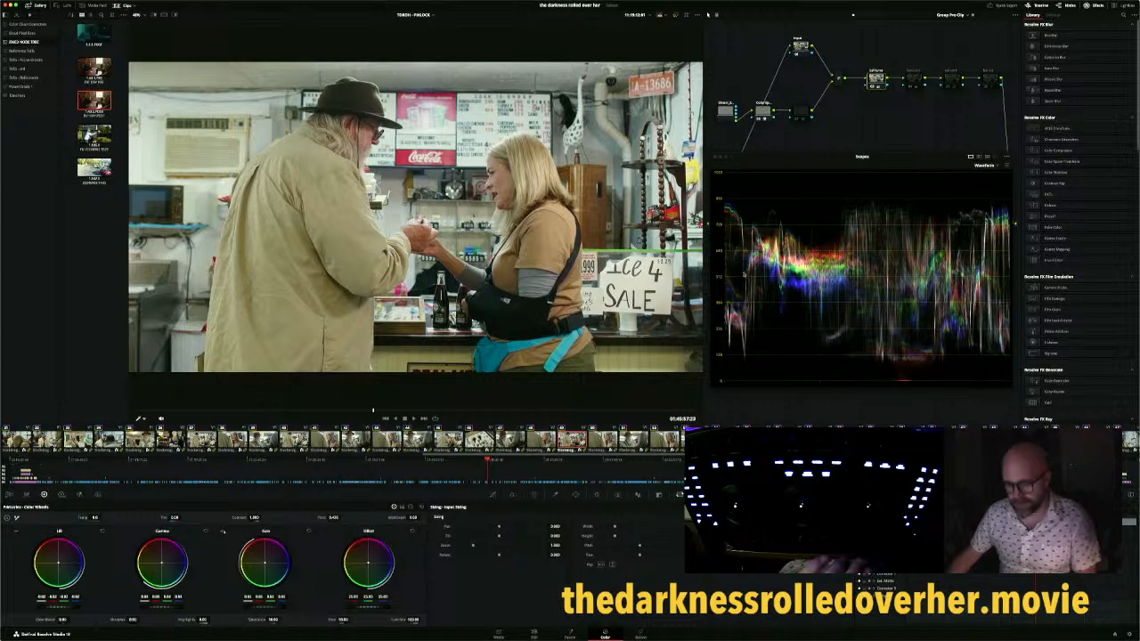
pyautogui.press('Down')
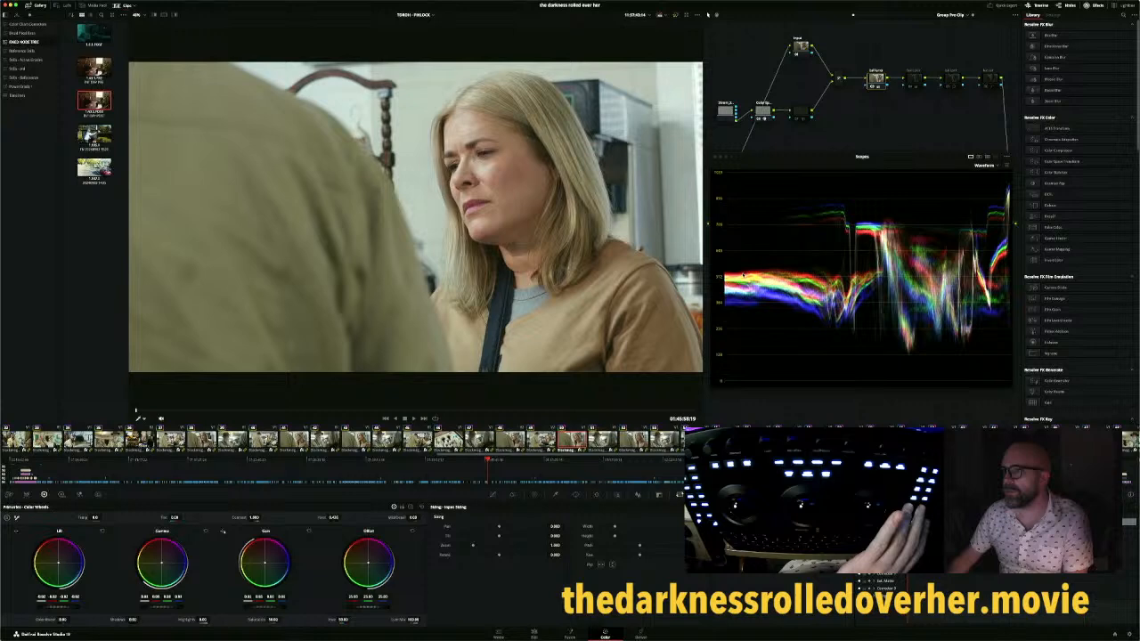
pyautogui.press('Down')
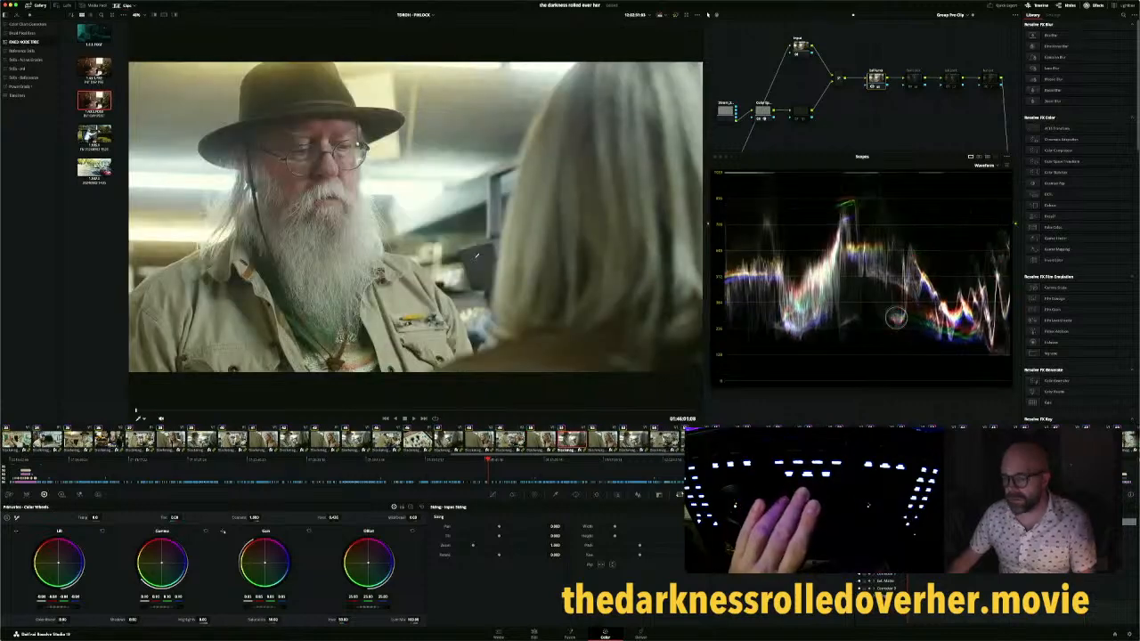
# Return to the wide counter shot and enable the second node after the mixer for primaries adjustments
pyautogui.press('Up')
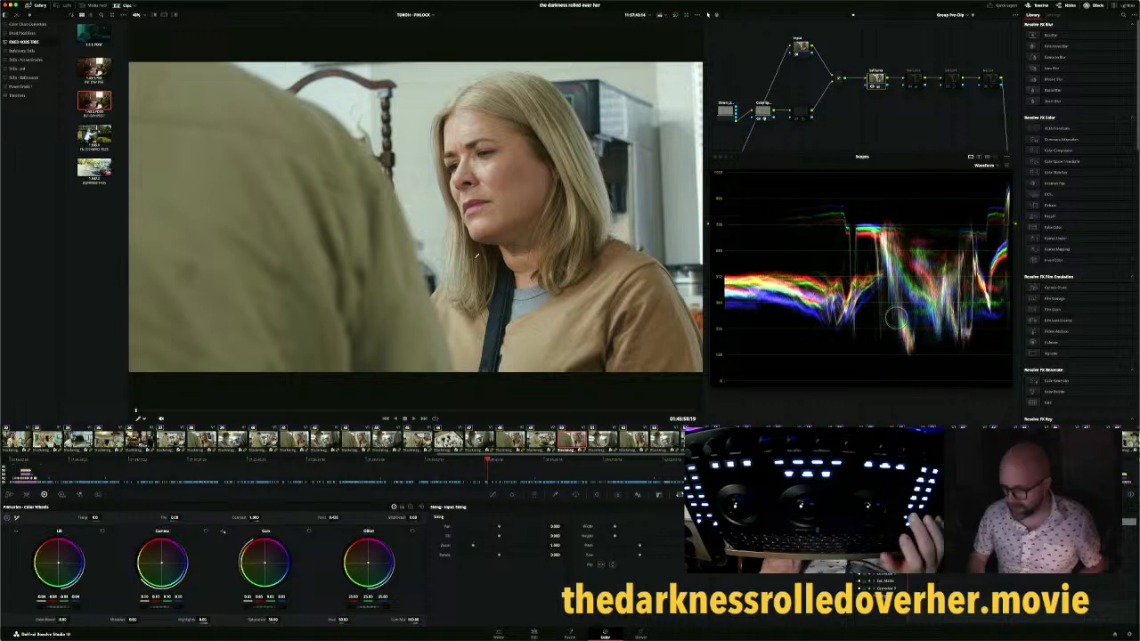
pyautogui.press('Up')
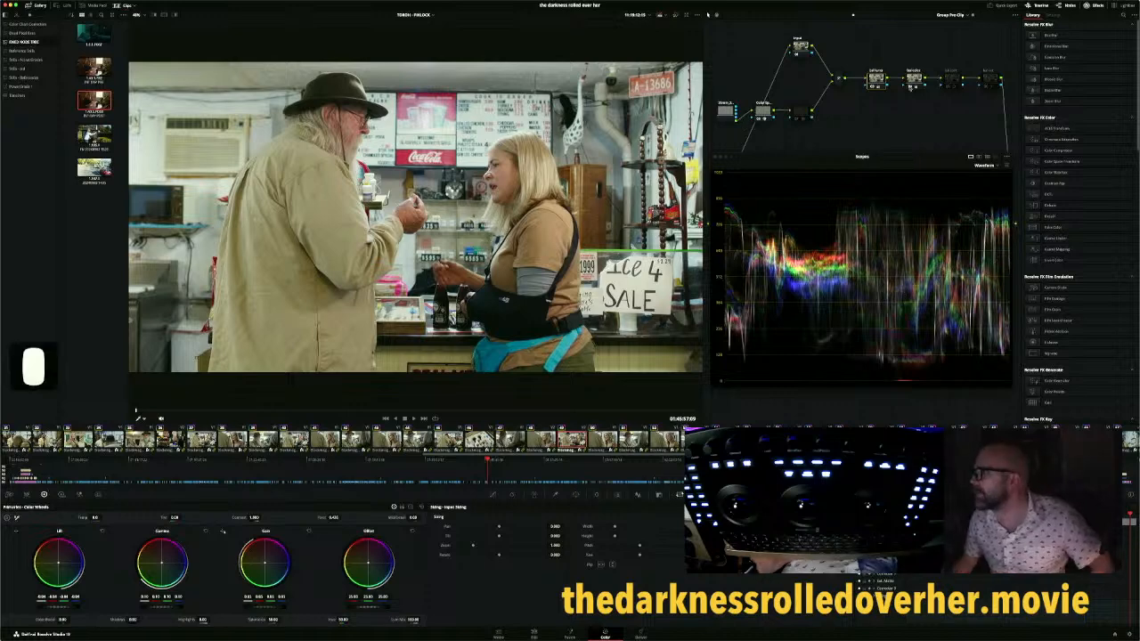
pyautogui.hotkey('alt', 's')
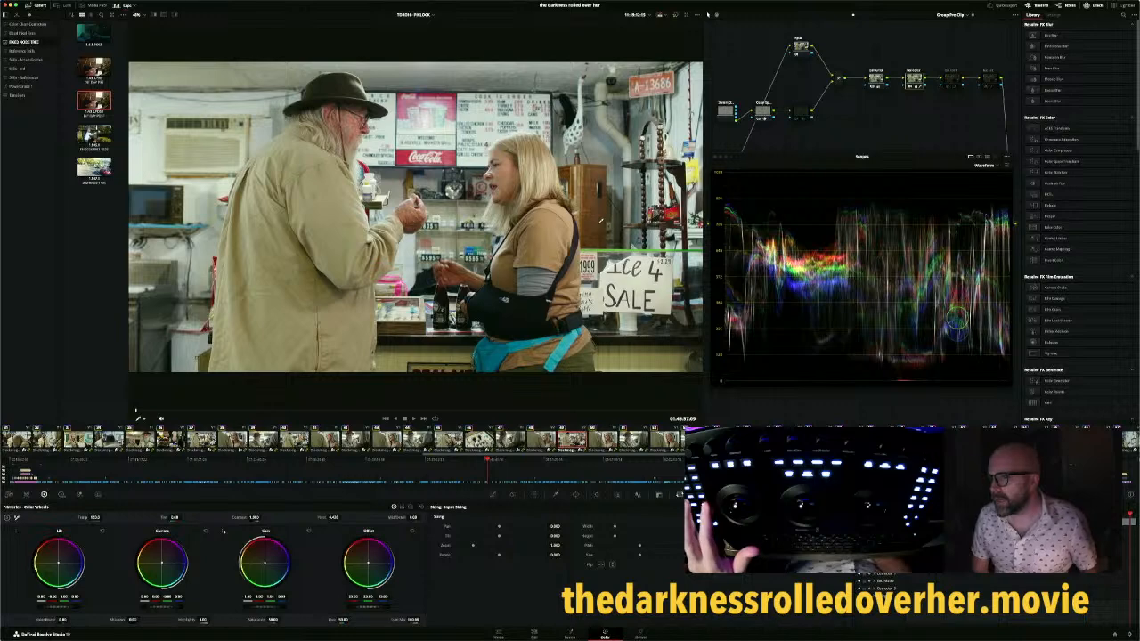
# Compare the wide counter shot with the second node after the mixer enabled and disabled, and inspect its temperature setting
pyautogui.press('super+d')
pyautogui.press('super+d')
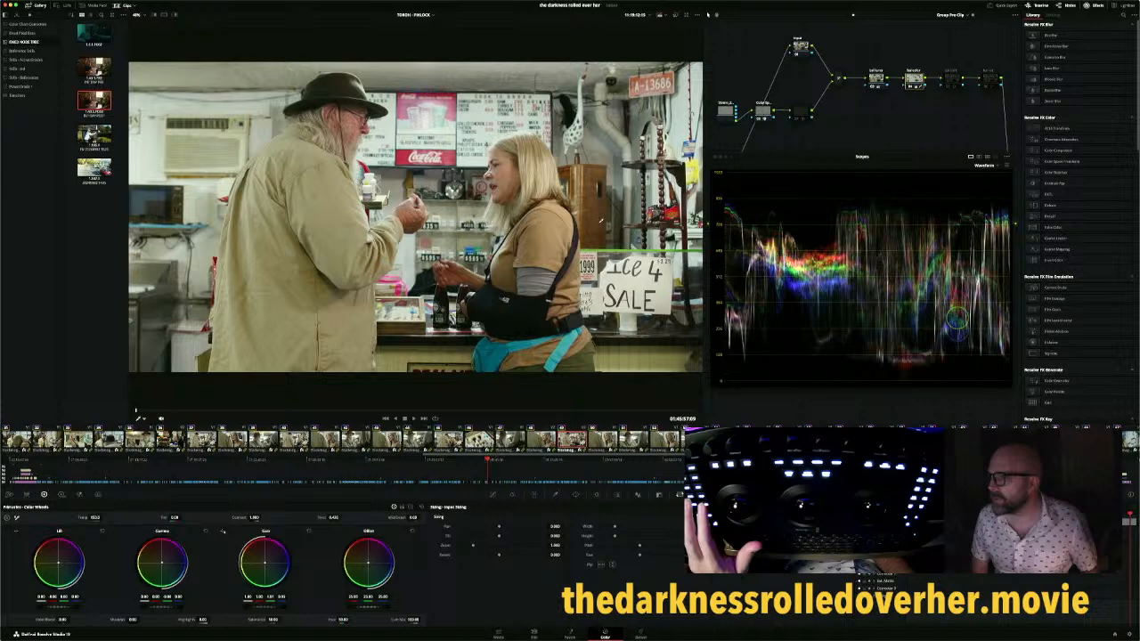
pyautogui.press('super+d')
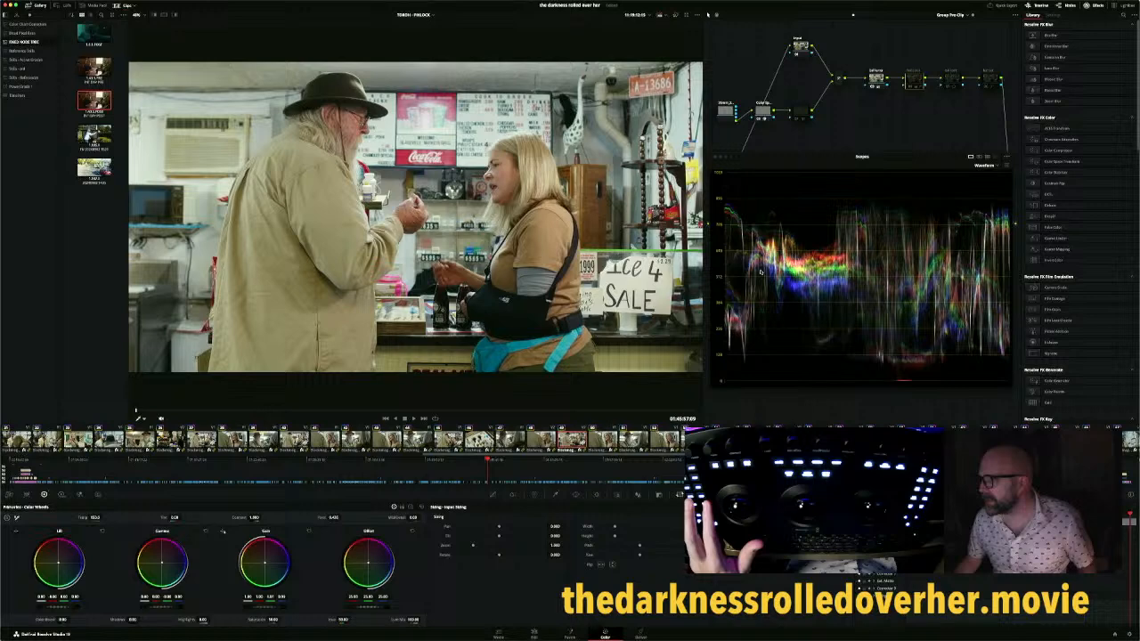
pyautogui.press('super+d')
pyautogui.doubleClick(95, 517)
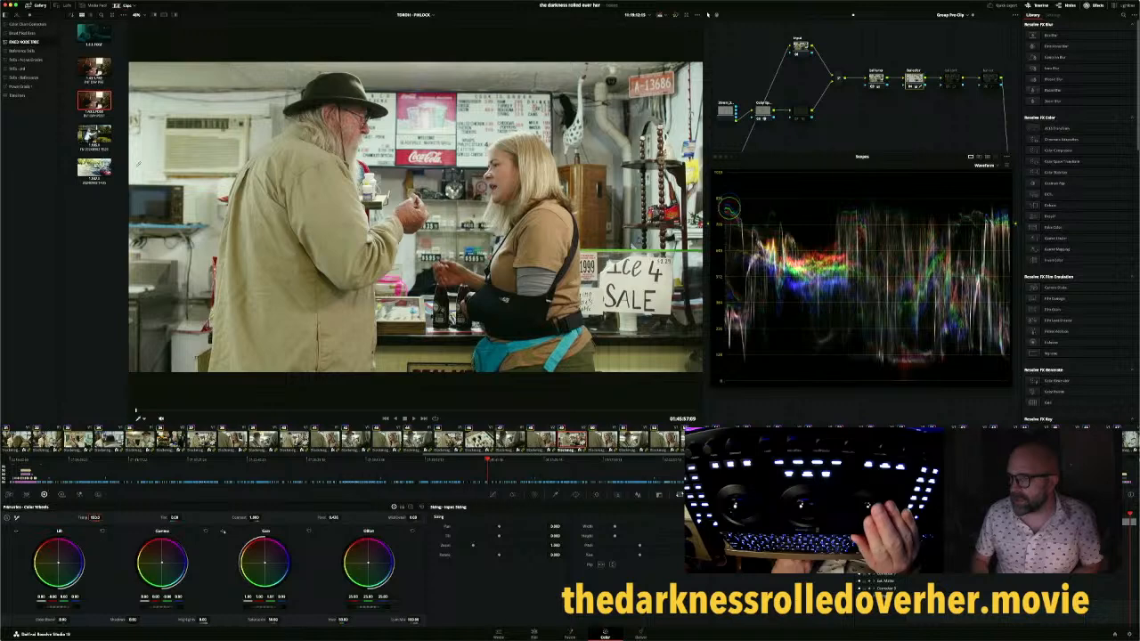
pyautogui.click(144, 162)
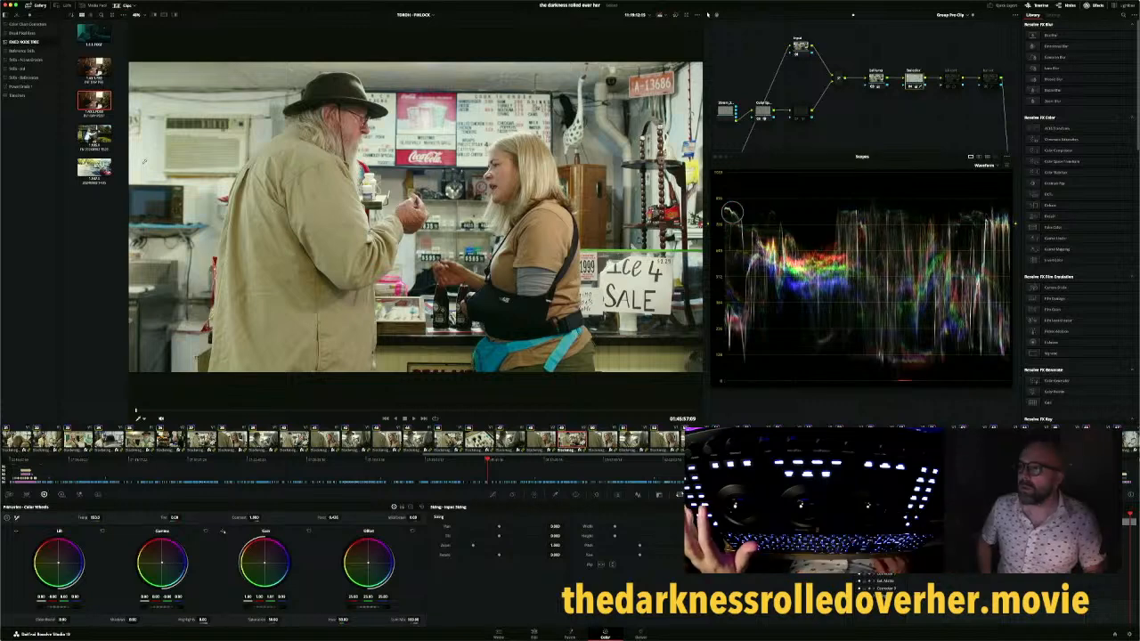
# Enable the third node after the mixer, check the next two close-ups, and return to the wide counter shot
pyautogui.press('Down')
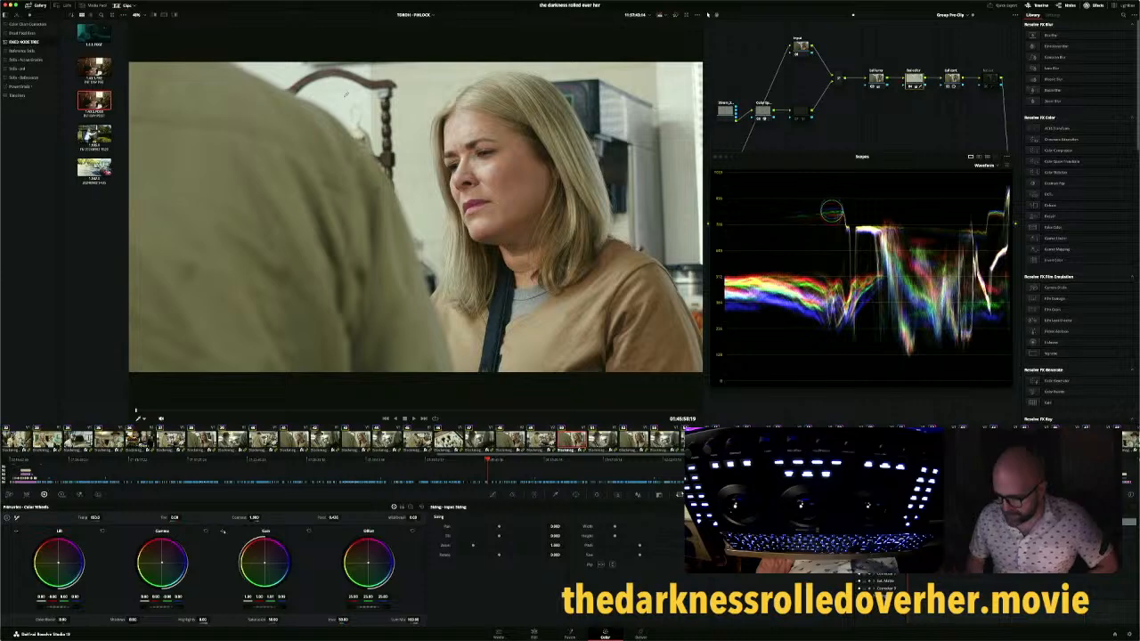
pyautogui.press('Down')
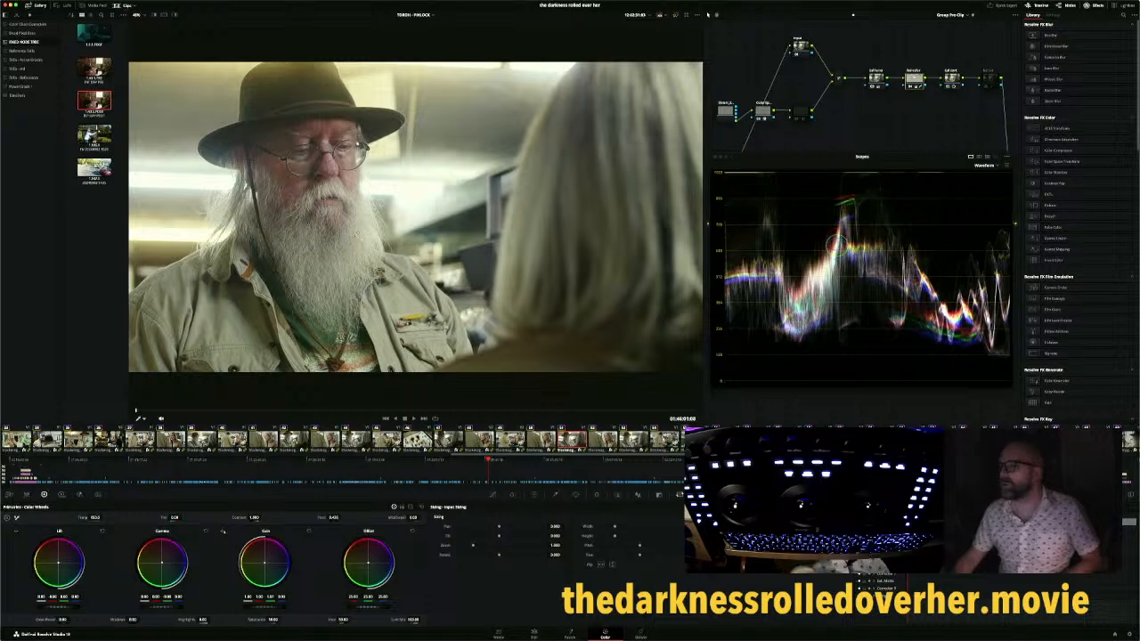
pyautogui.press('Up')
pyautogui.press('Up')
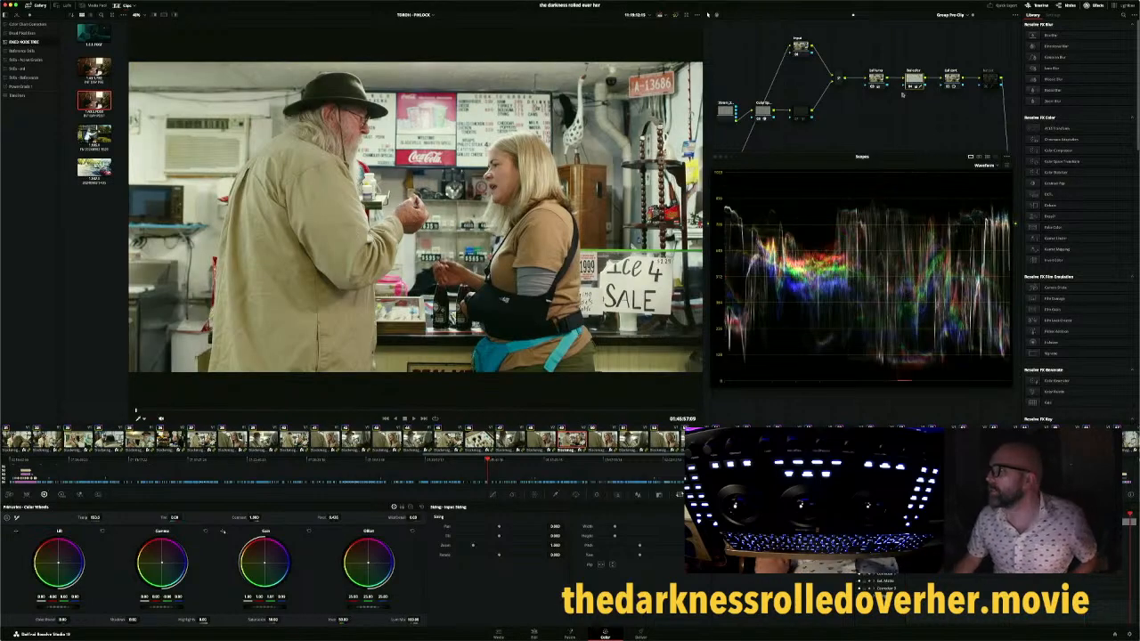
# Enable the fourth node after the mixer and compare the wide counter shot with the two close-ups that follow
pyautogui.click(952, 78)
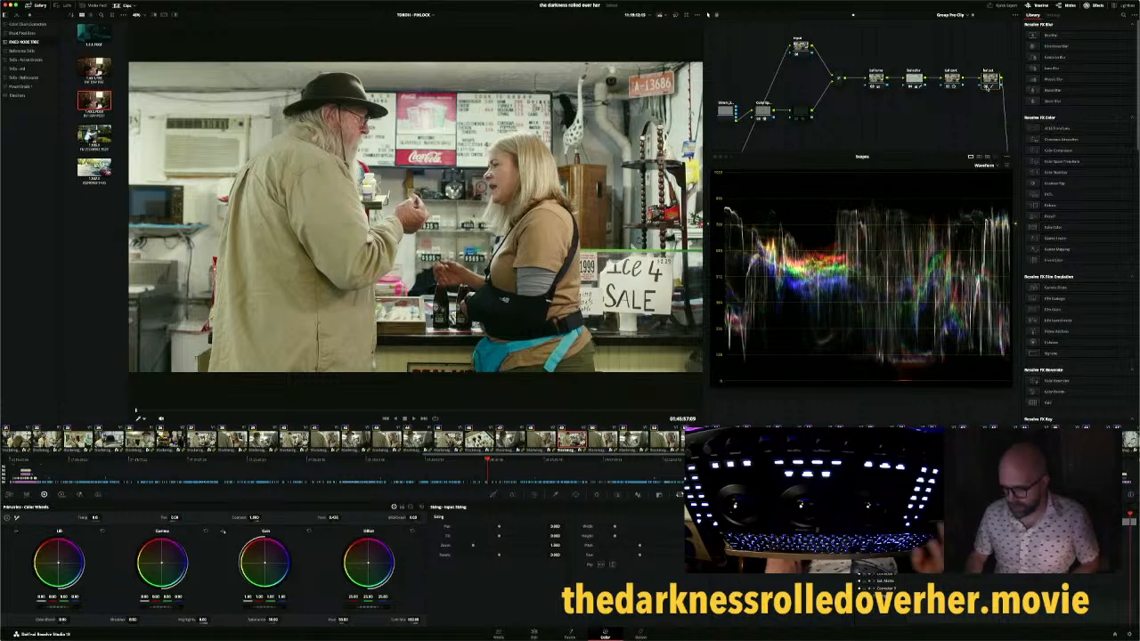
pyautogui.press('Down')
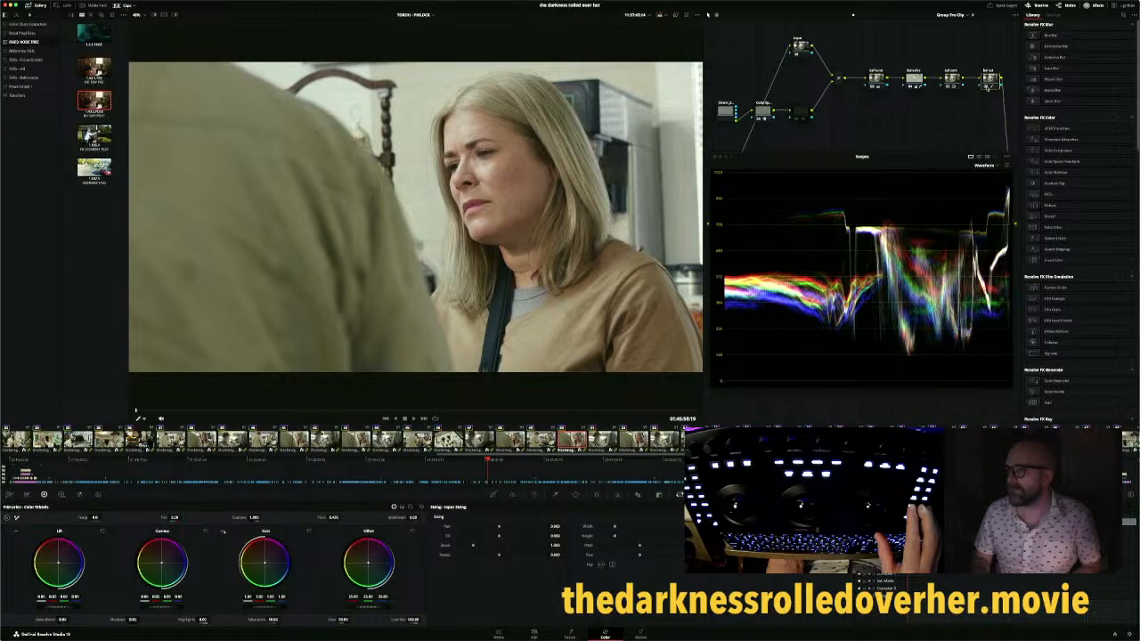
pyautogui.press('Down')
pyautogui.press('Up')
pyautogui.press('Up')
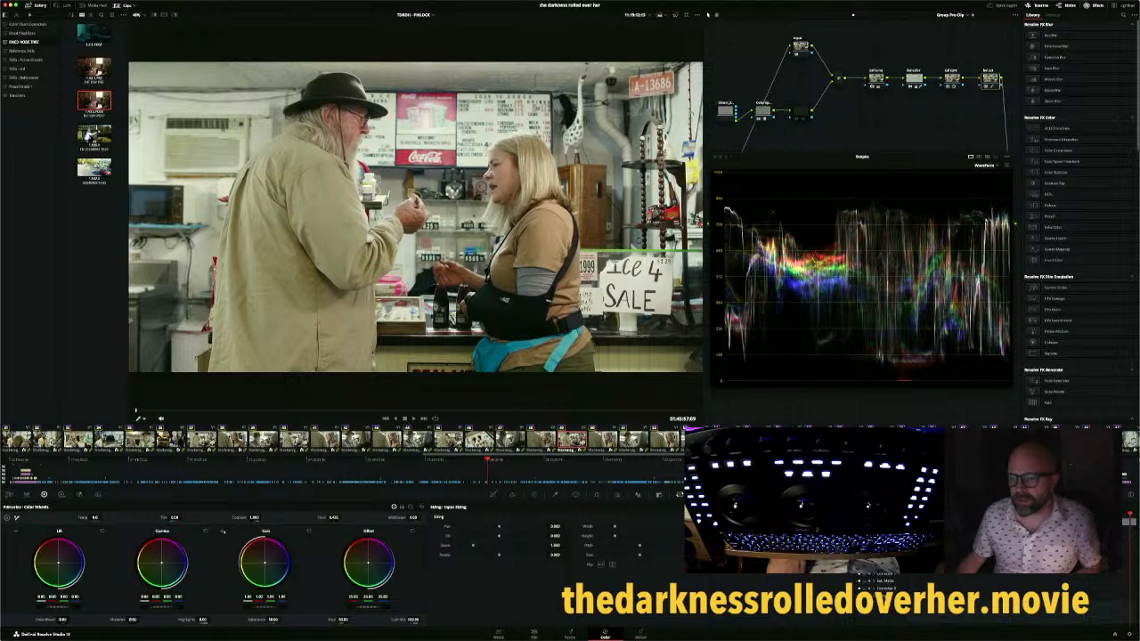
# On the two-shot of the woman and bearded man, try the last node in HSV color space with channels 1 and 3 disabled
pyautogui.click(51, 442)
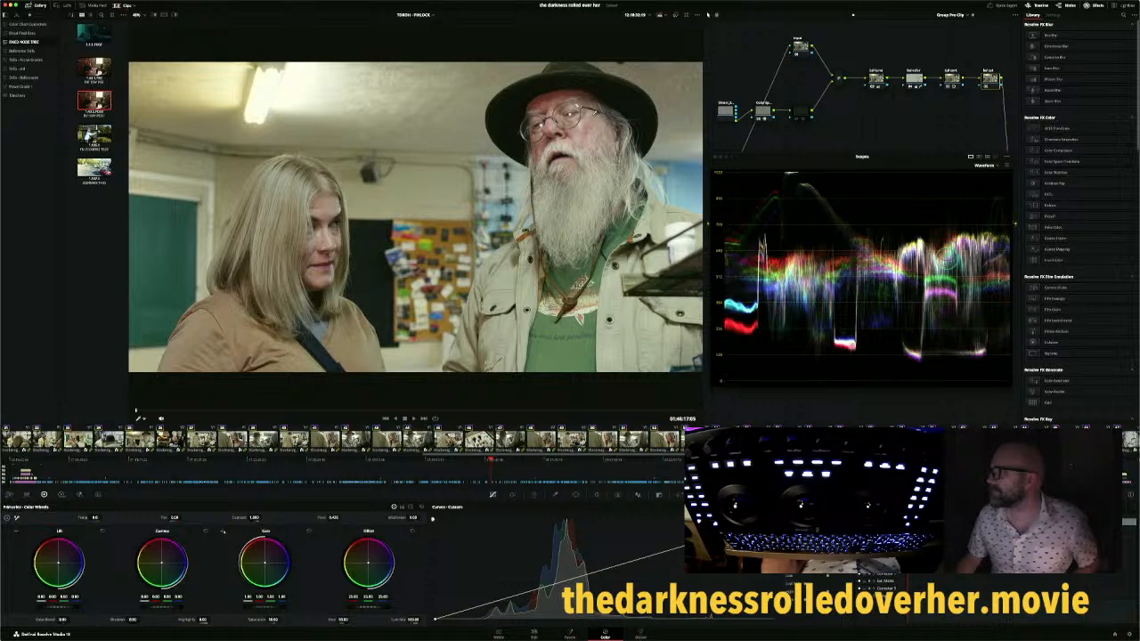
pyautogui.rightClick(1001, 81)
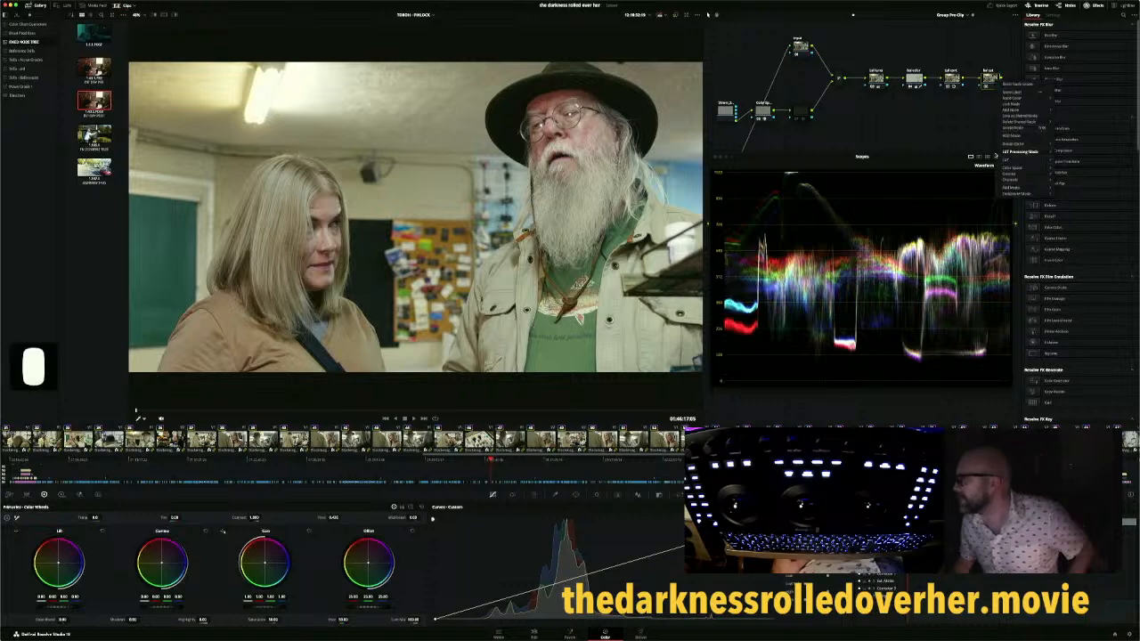
pyautogui.moveTo(1016, 179)
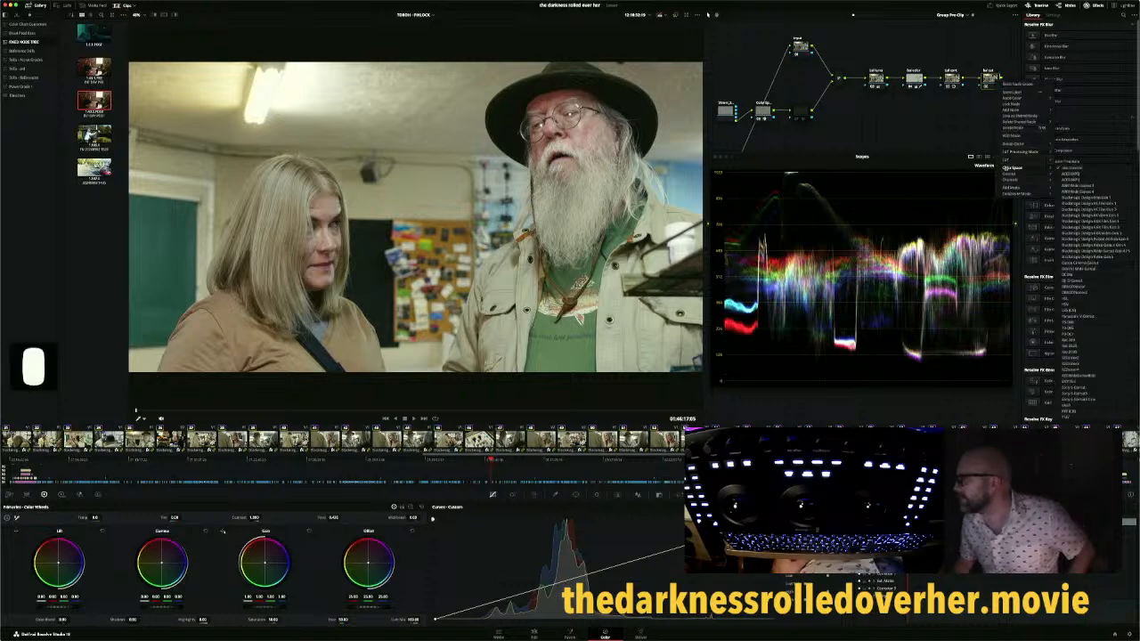
pyautogui.click(1109, 252)
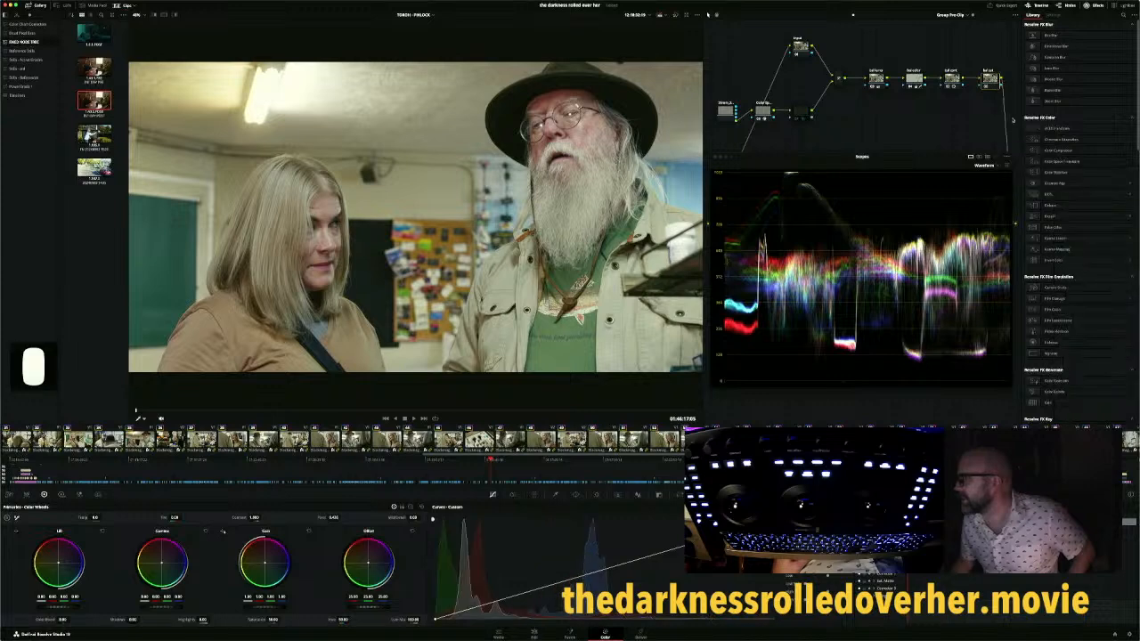
pyautogui.rightClick(996, 87)
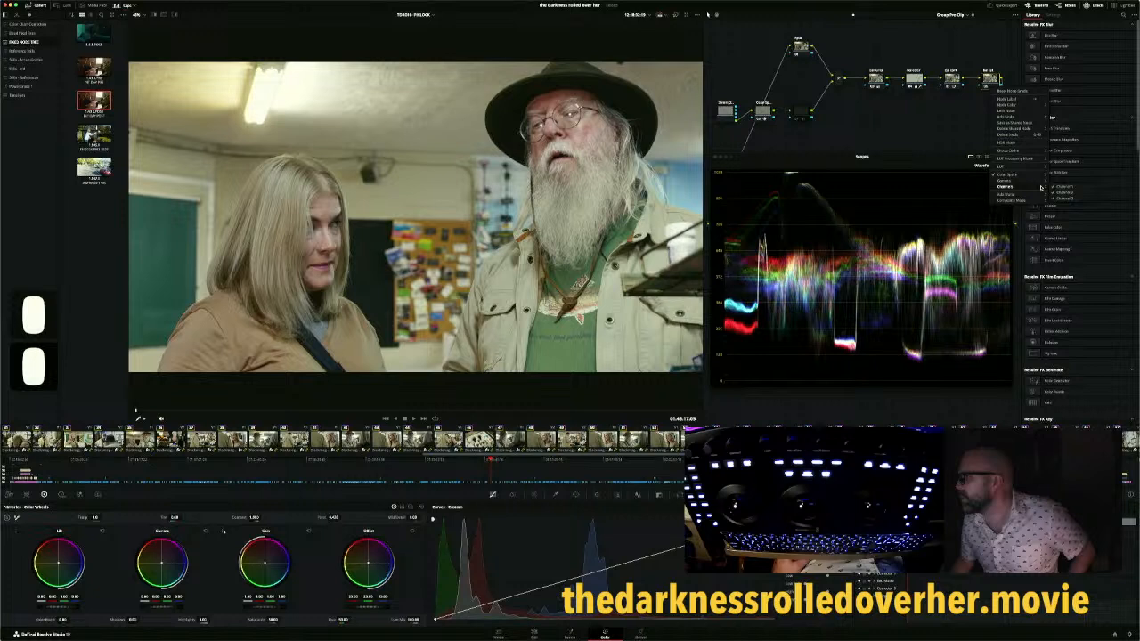
pyautogui.click(1064, 187)
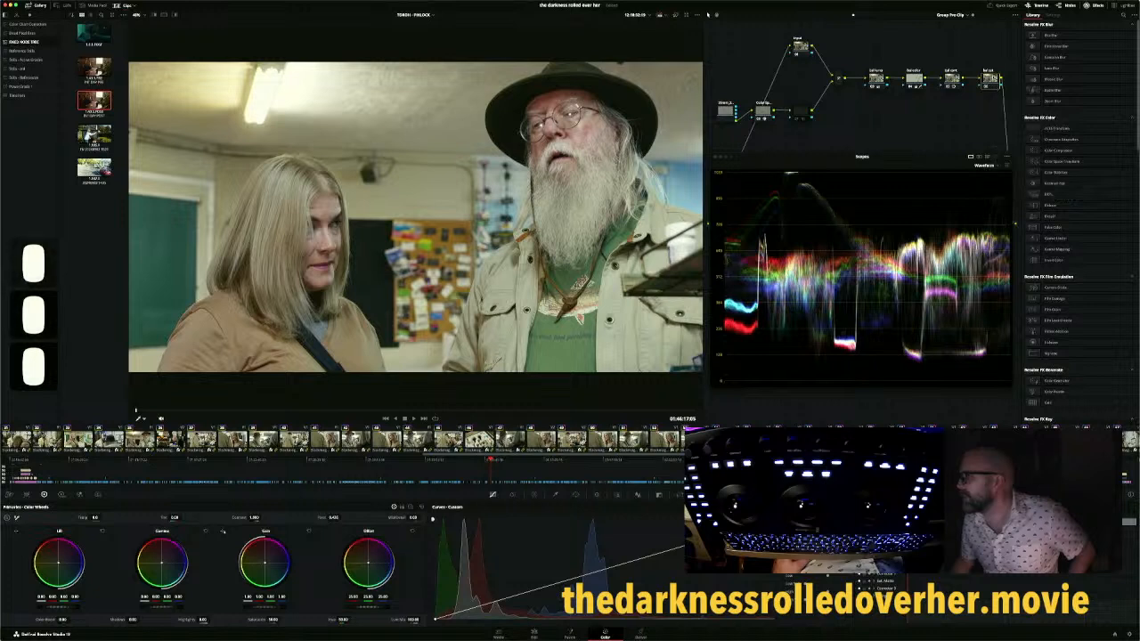
pyautogui.rightClick(995, 78)
pyautogui.moveTo(1033, 176)
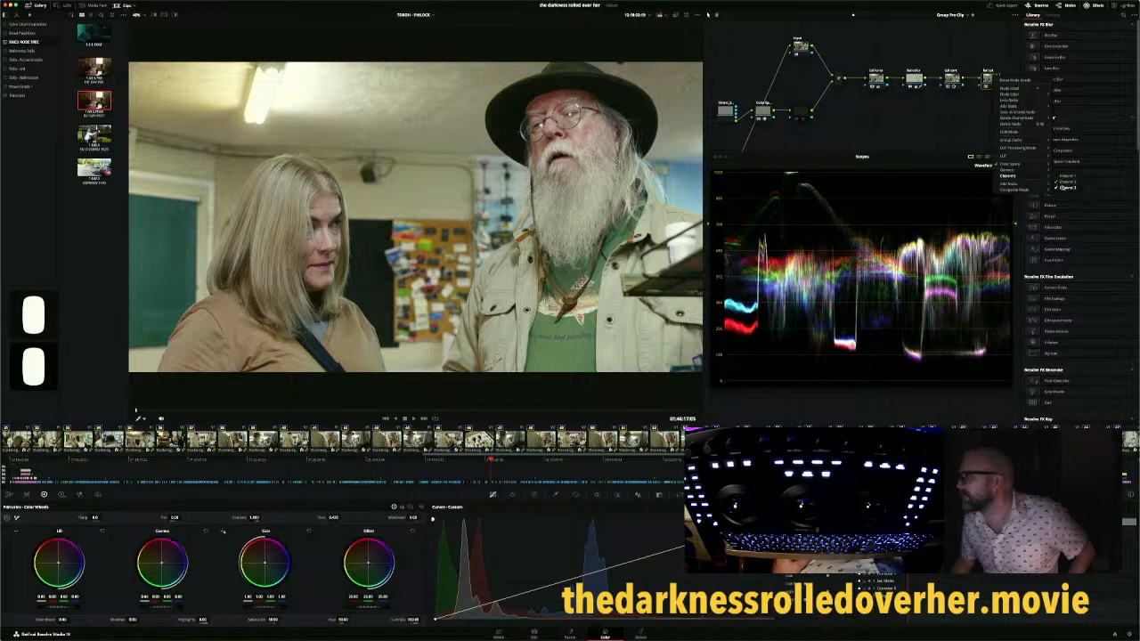
pyautogui.click(1062, 187)
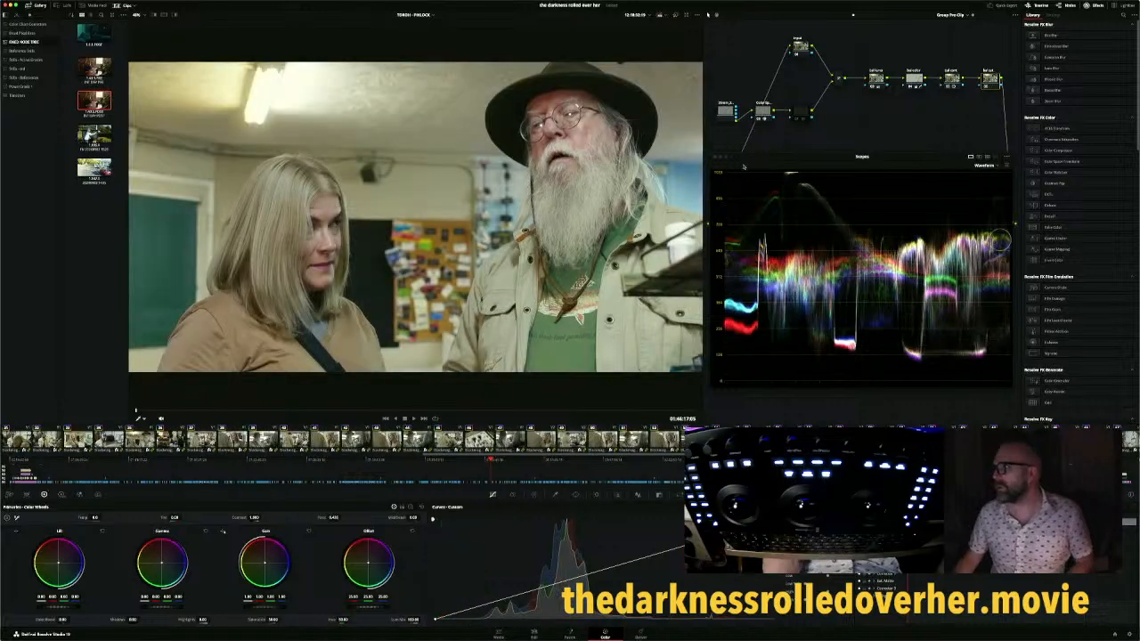
# Set the last node's color space to HSV, disable its channels 1 and 3, and recheck its color space options
pyautogui.rightClick(990, 82)
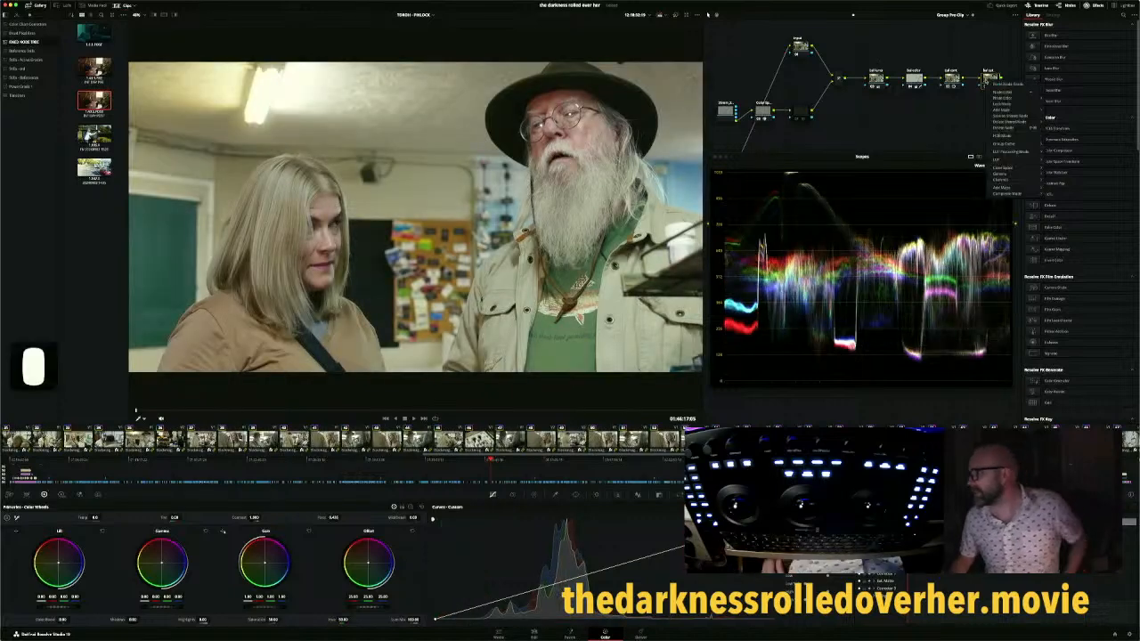
pyautogui.moveTo(1013, 169)
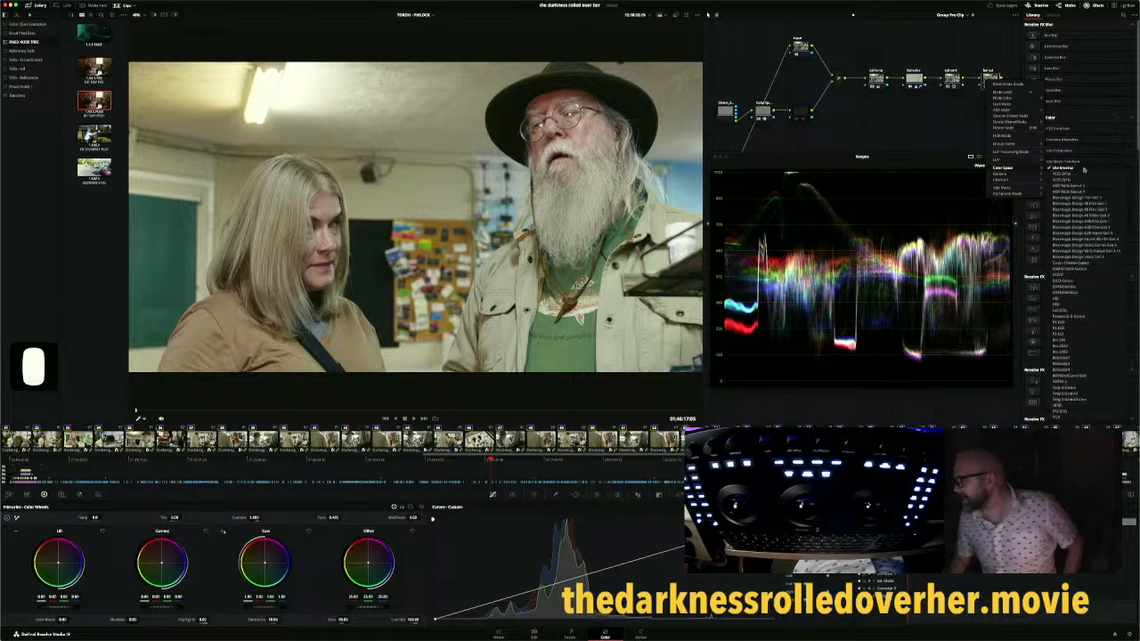
pyautogui.click(1099, 292)
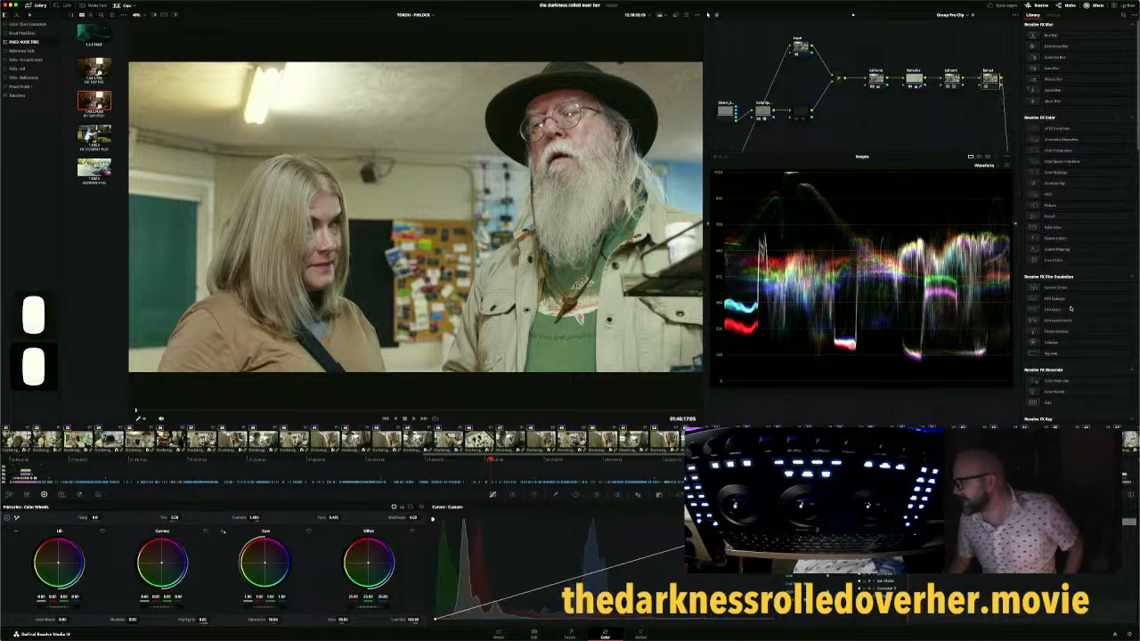
pyautogui.rightClick(1000, 83)
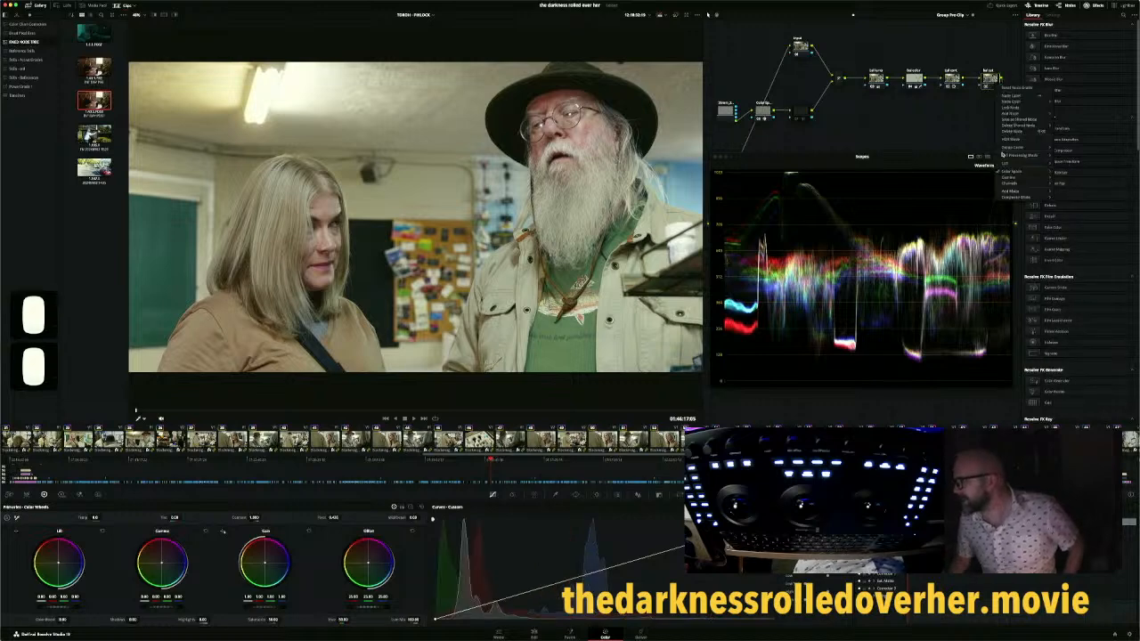
pyautogui.moveTo(1010, 183)
pyautogui.click(1071, 184)
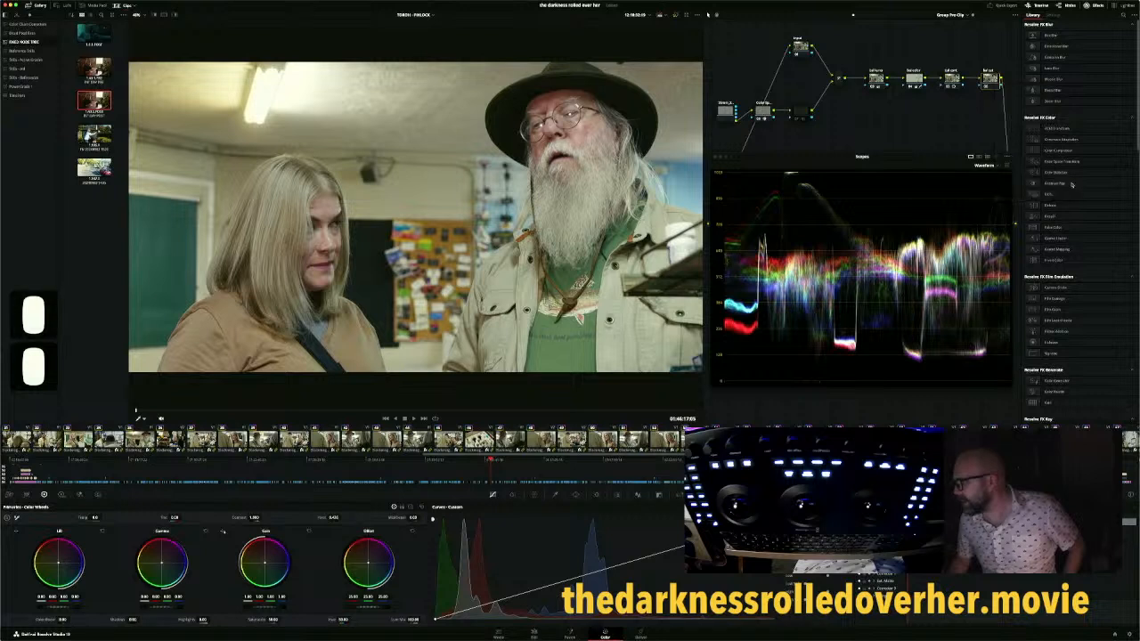
pyautogui.rightClick(996, 78)
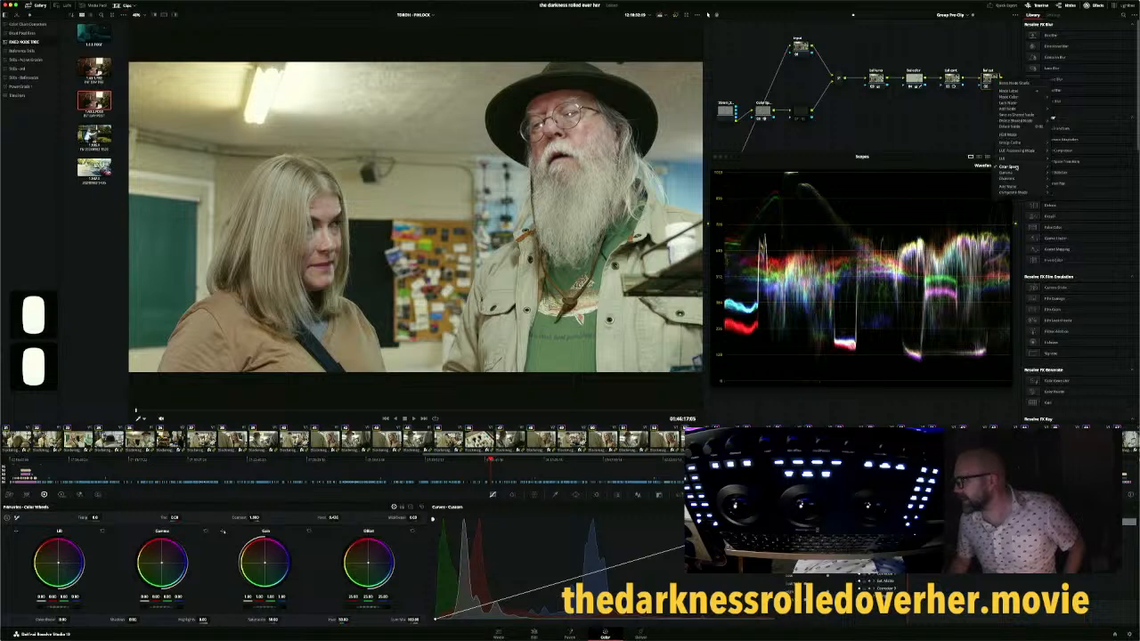
pyautogui.moveTo(1009, 178)
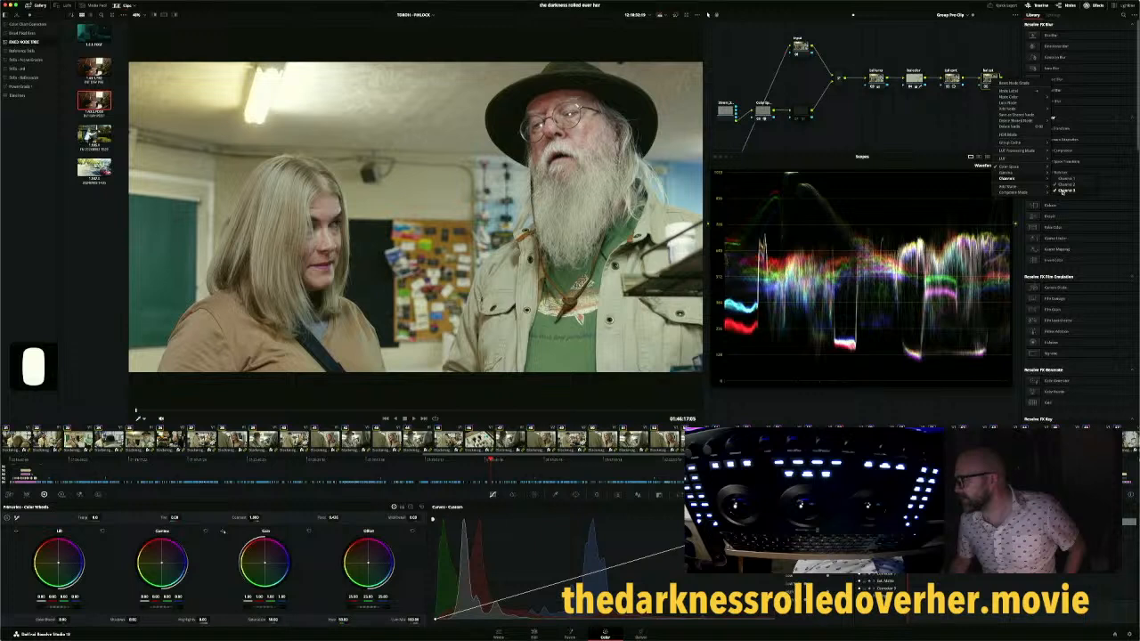
pyautogui.click(1065, 191)
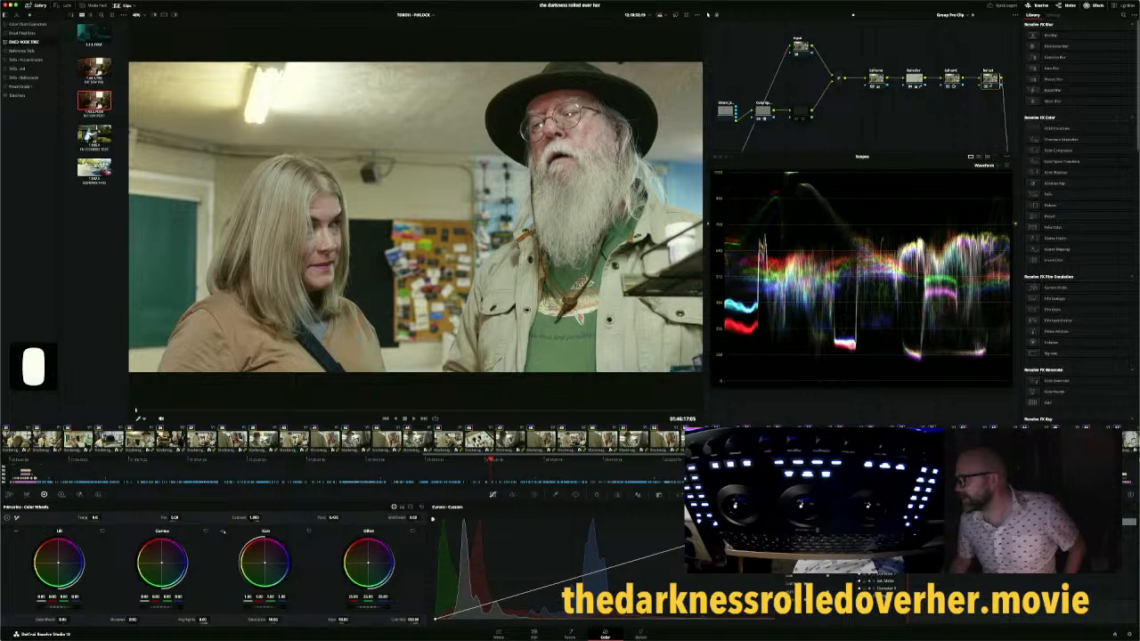
pyautogui.rightClick(991, 82)
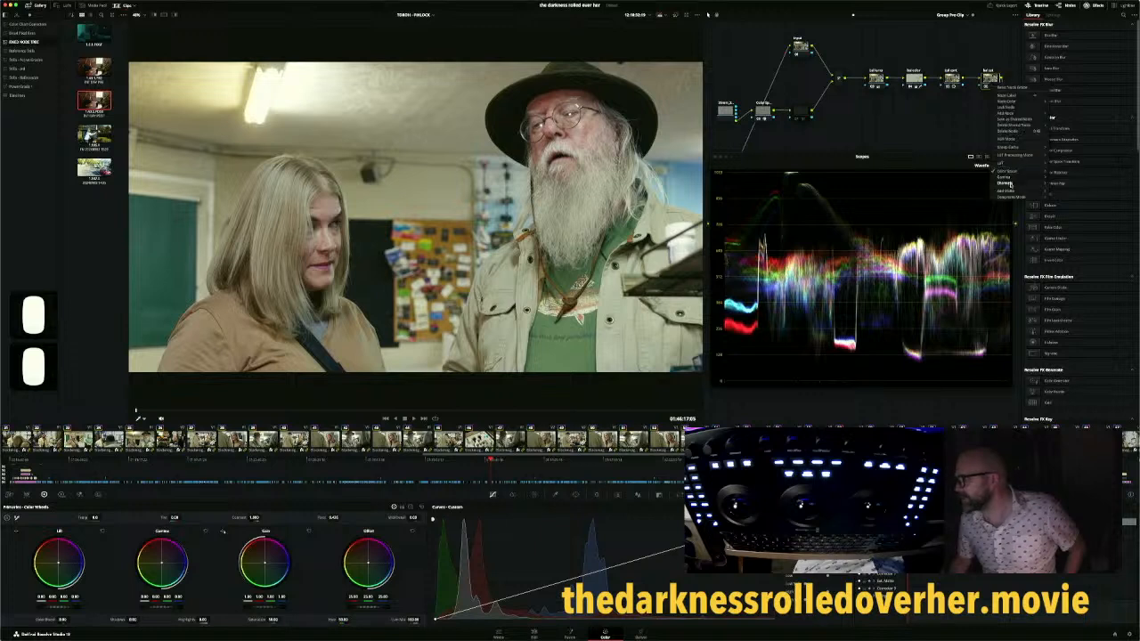
pyautogui.moveTo(1009, 182)
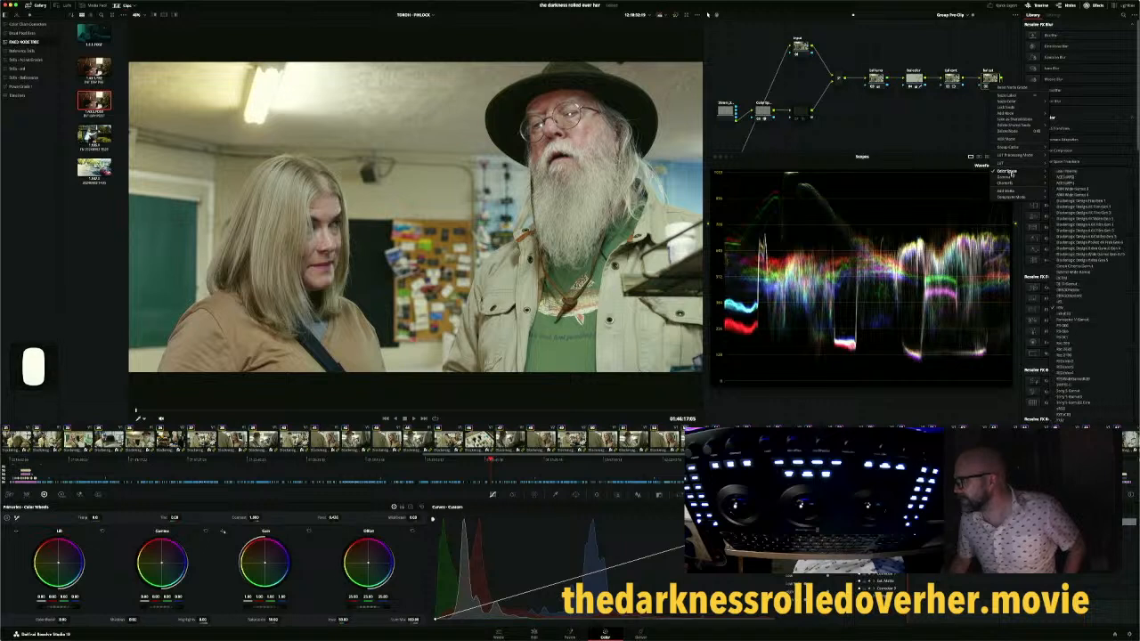
pyautogui.click(988, 84)
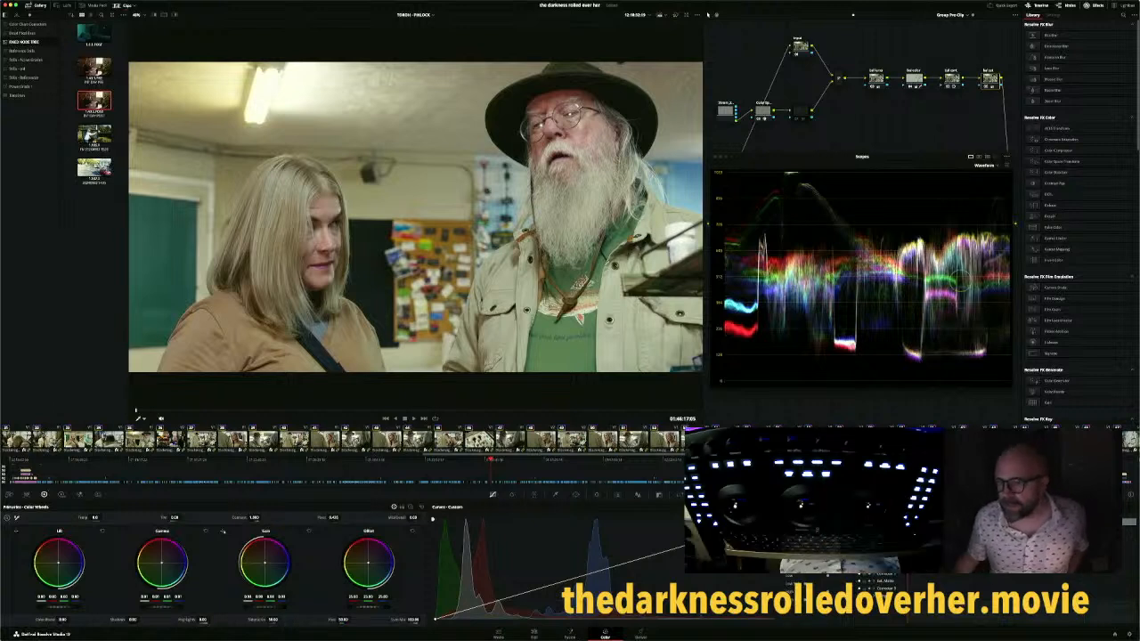
# Review the group grade on the hand-and-basket insert and the shot of the man in the blue cap
pyautogui.click(174, 438)
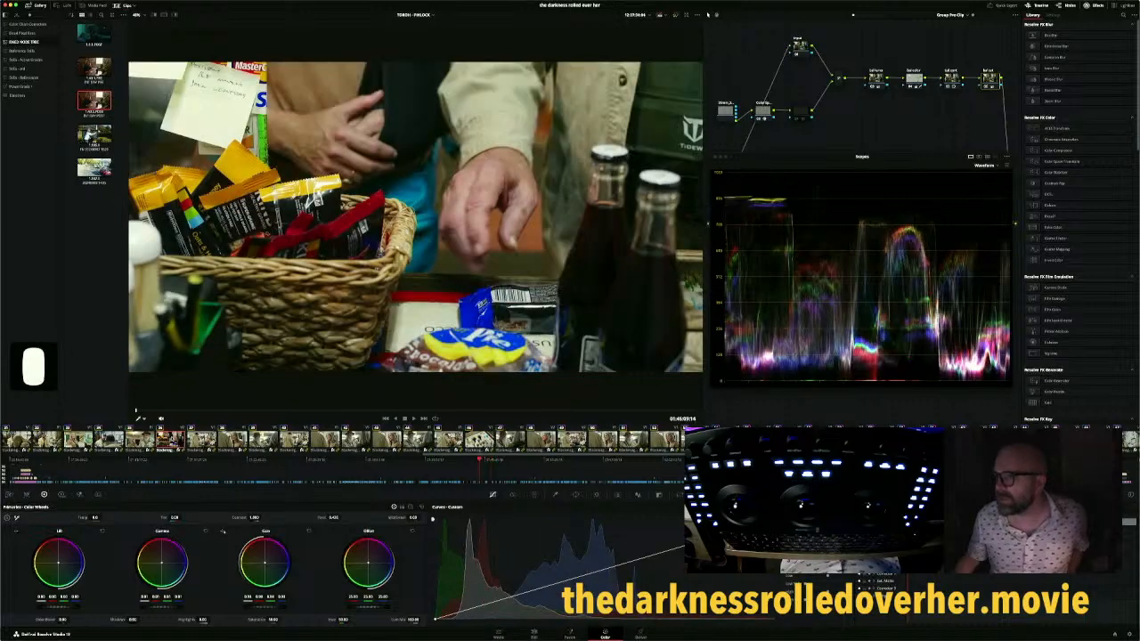
pyautogui.hscroll(-2, 173, 440)
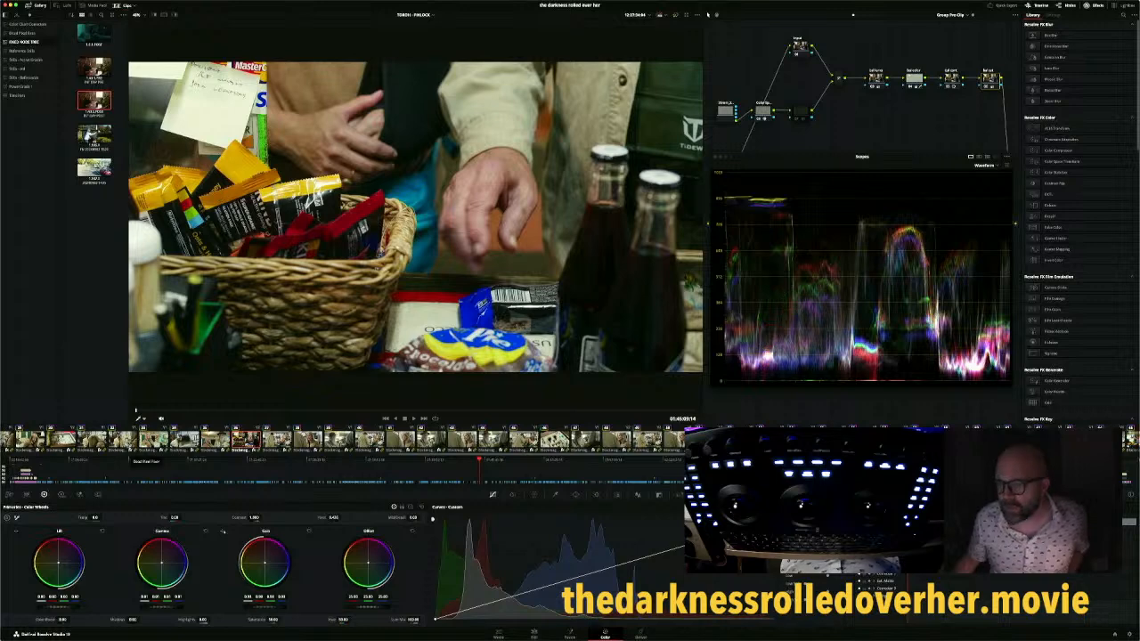
pyautogui.click(123, 441)
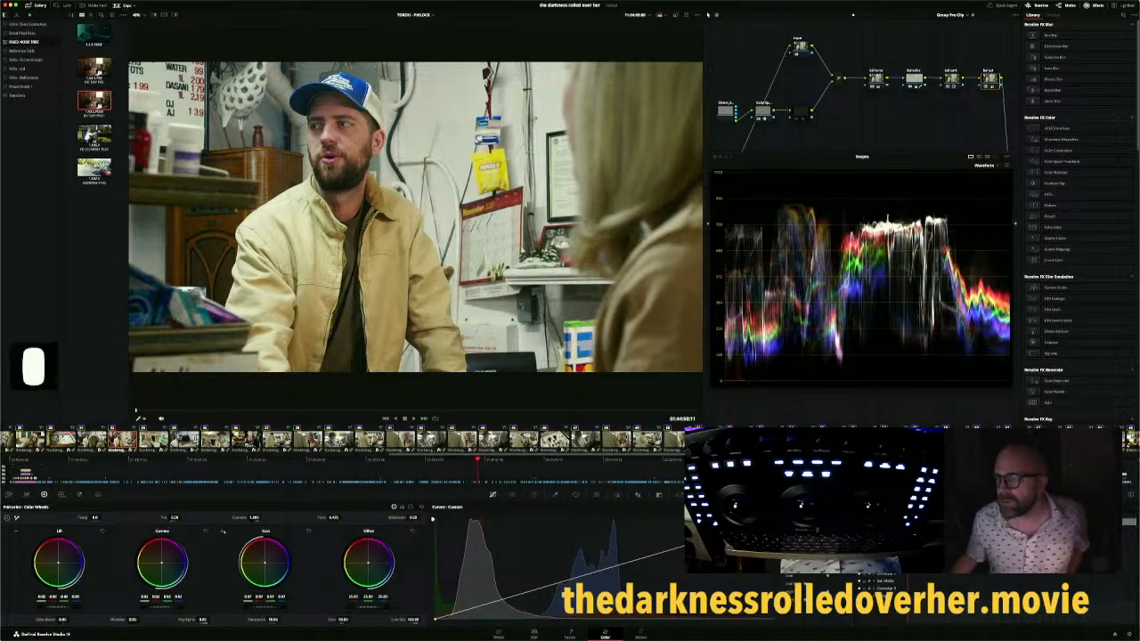
# Go to the earlier two-shot, select the second node after the mixer, and display its HSL qualifier
pyautogui.click(214, 440)
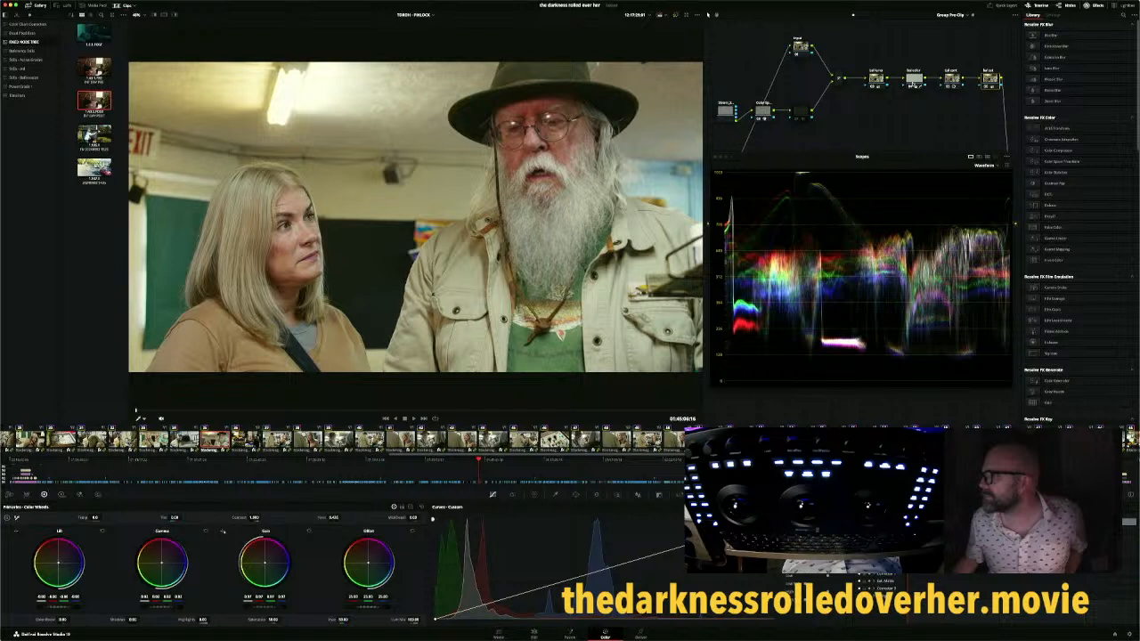
pyautogui.click(914, 82)
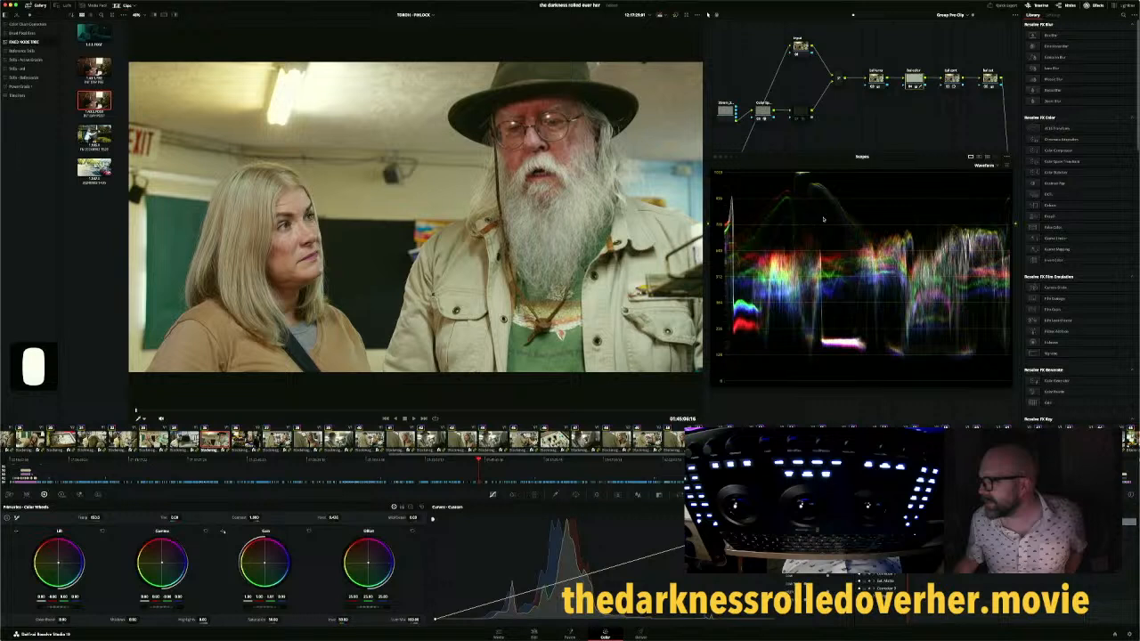
pyautogui.click(556, 494)
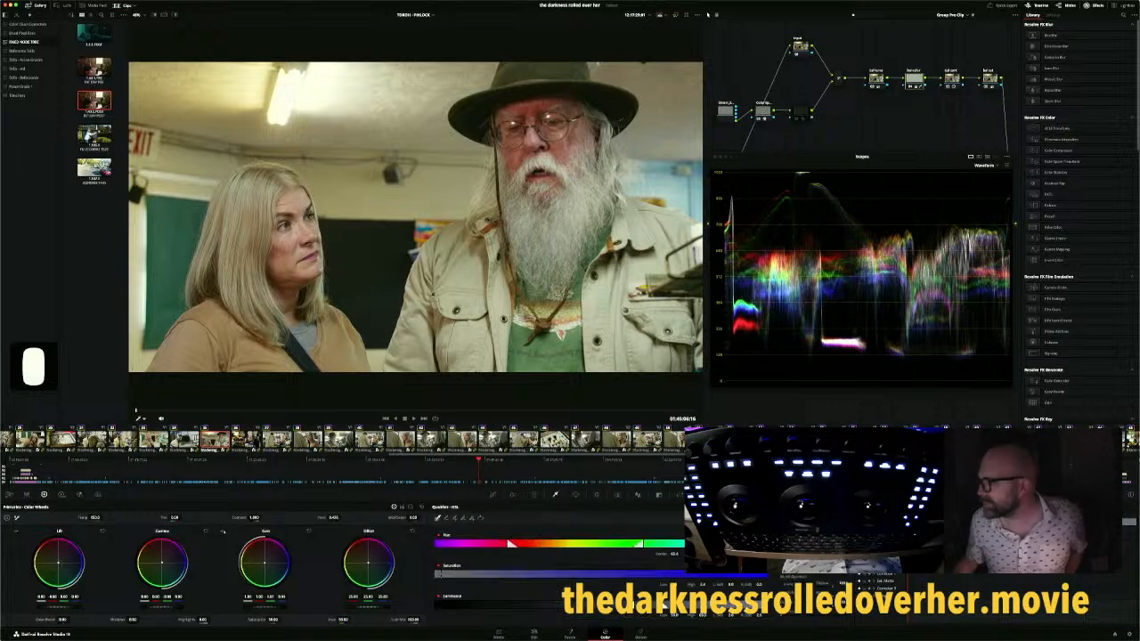
# Reset the second post-mixer node's HSL qualifier, and on the wide counter shot enable and select the third node after the mixer
pyautogui.click(848, 506)
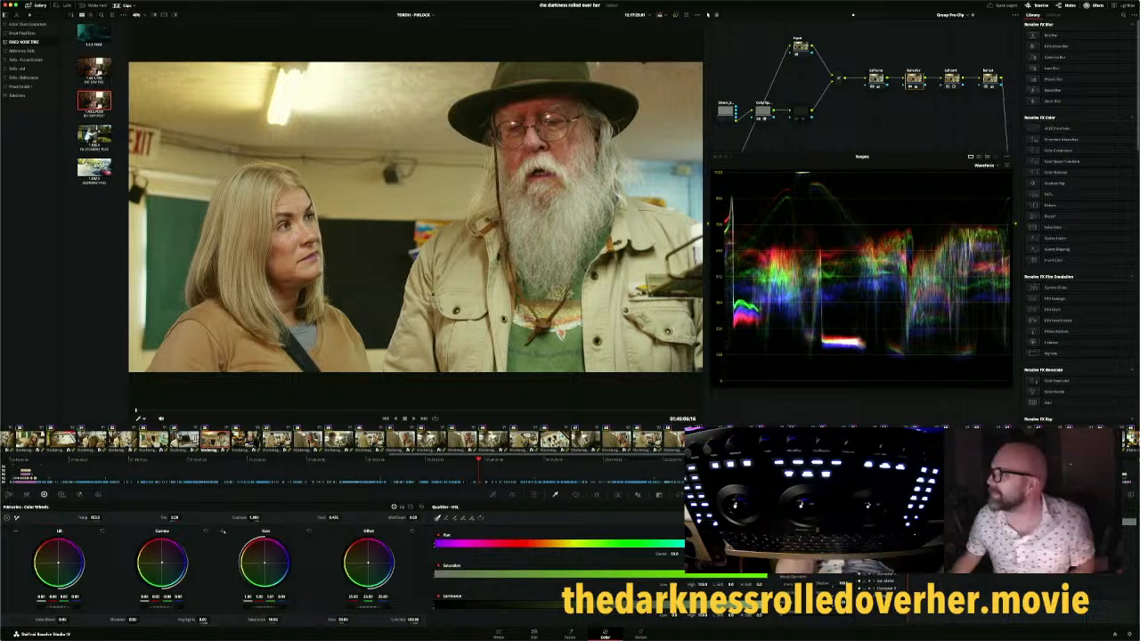
pyautogui.press('Down')
pyautogui.press('Down')
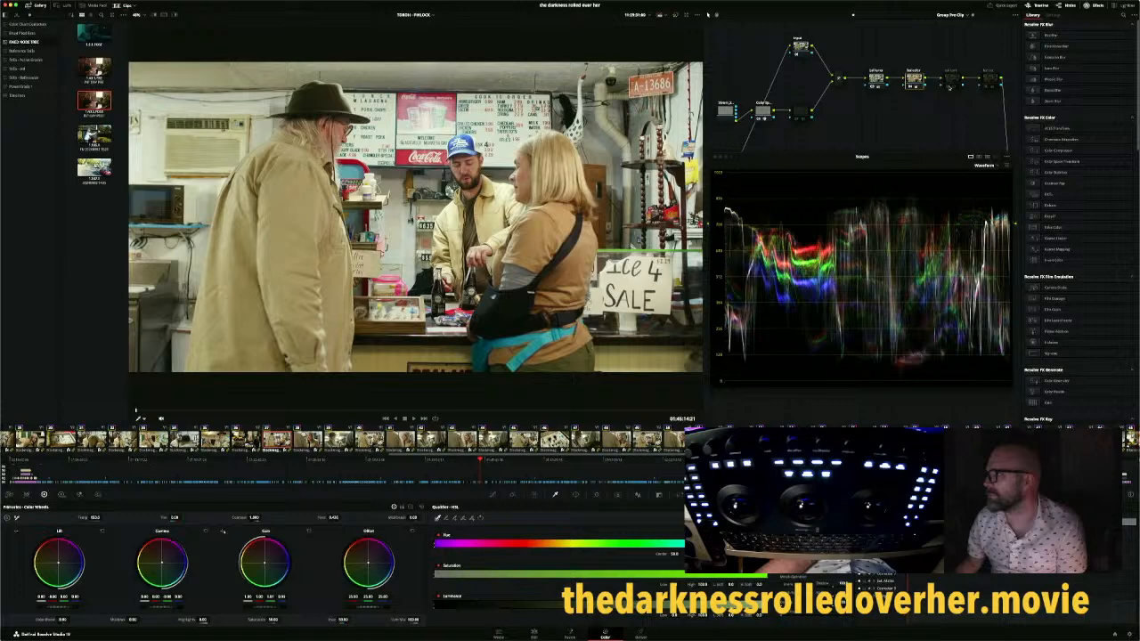
pyautogui.click(950, 86)
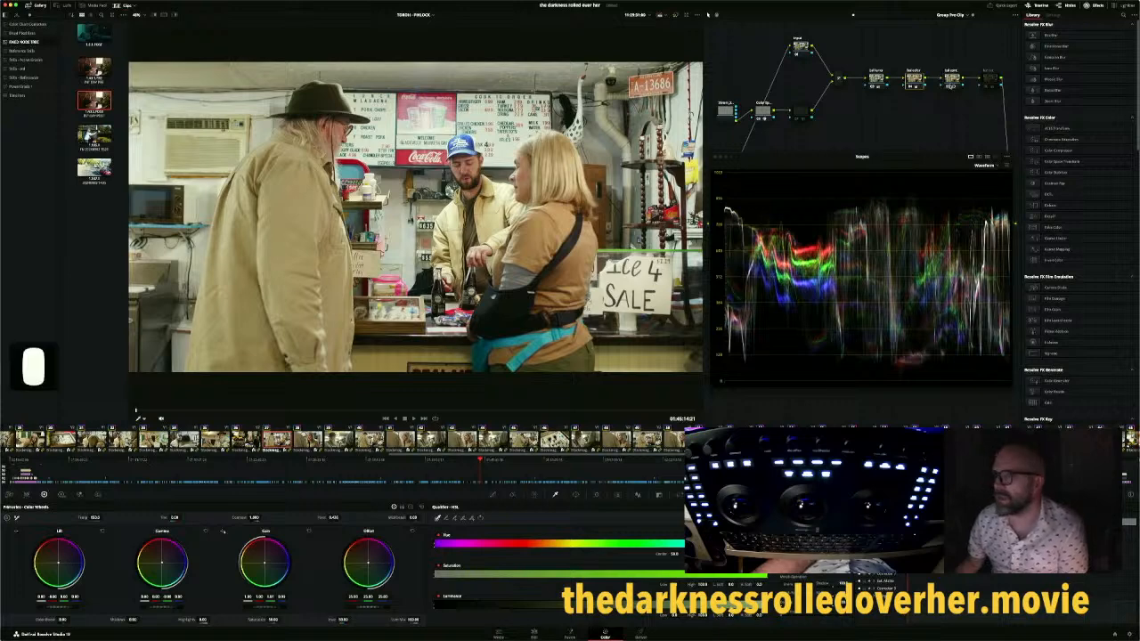
pyautogui.click(953, 84)
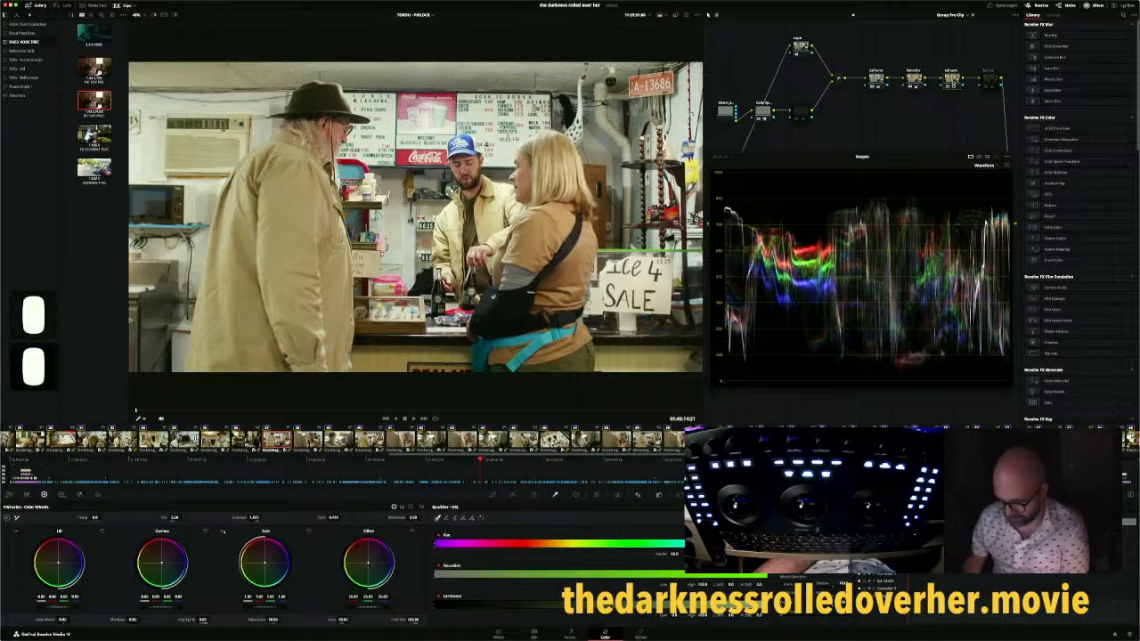
# Compare the group grade across the wide counter shot, the woman's over-the-shoulder shot and the bearded man's close-up
pyautogui.press('Down')
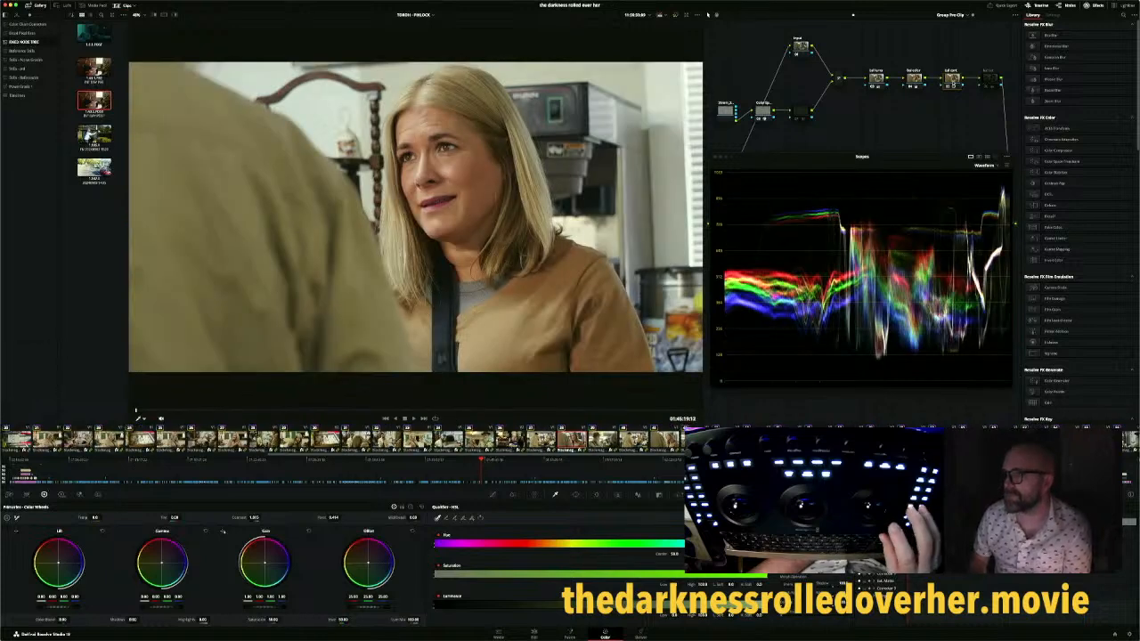
pyautogui.press('Down')
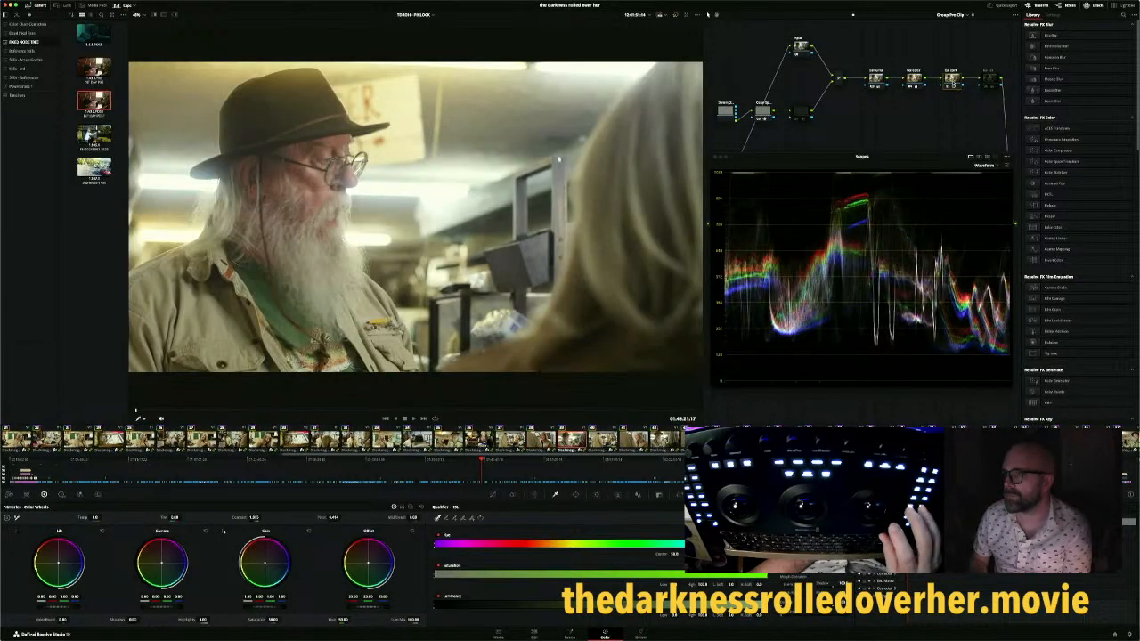
pyautogui.press('Up')
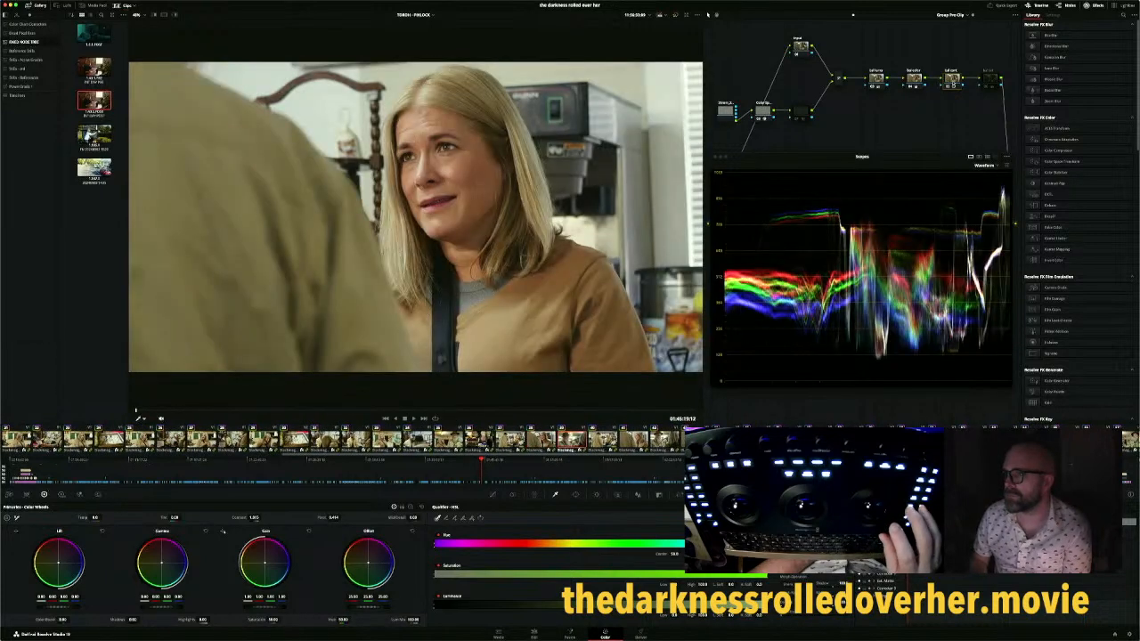
pyautogui.press('Up')
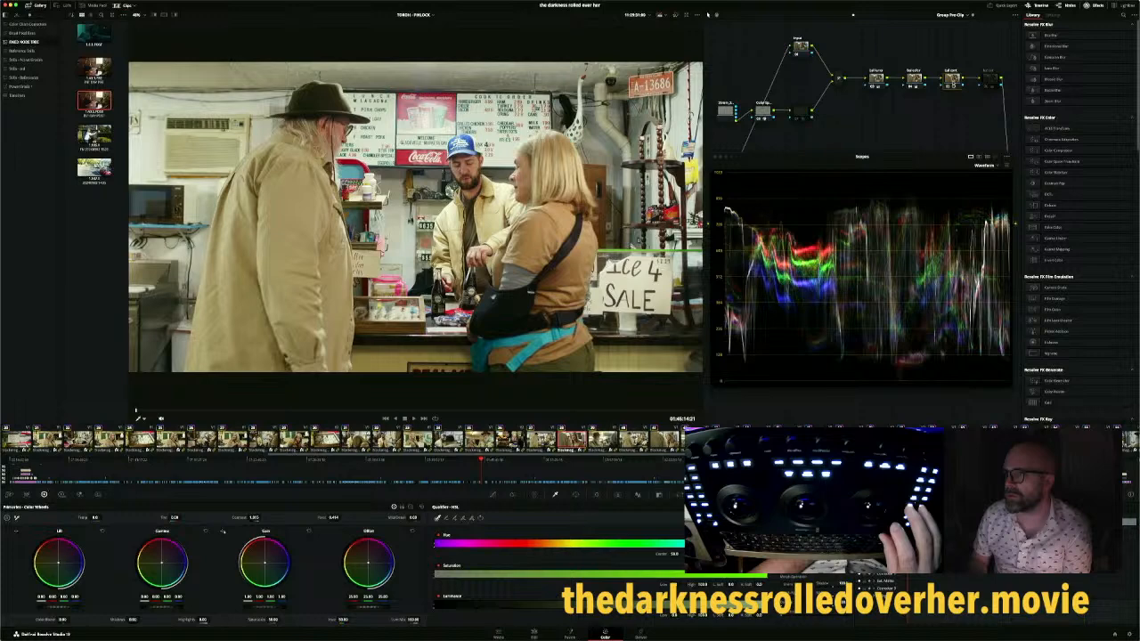
pyautogui.press('Down')
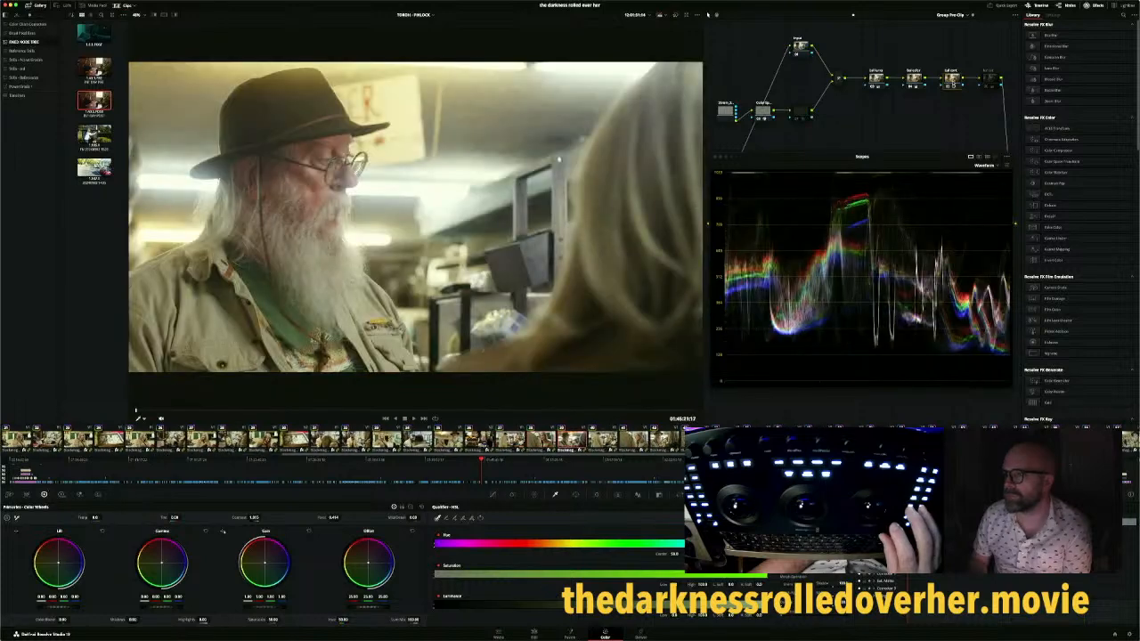
pyautogui.press('Up')
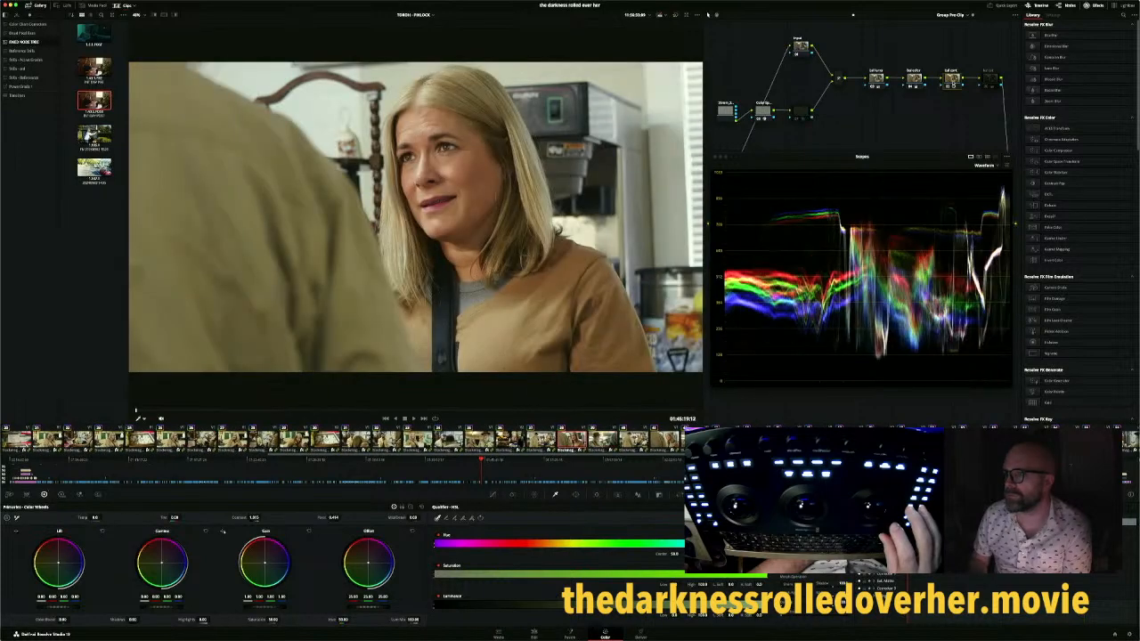
pyautogui.press('Up')
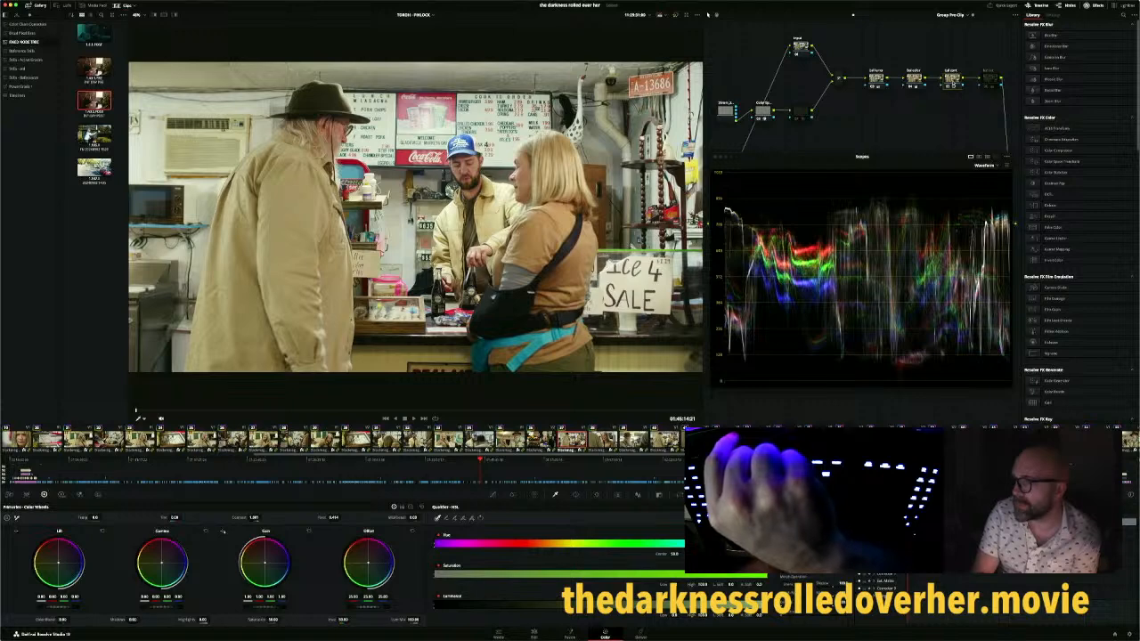
pyautogui.press('Down')
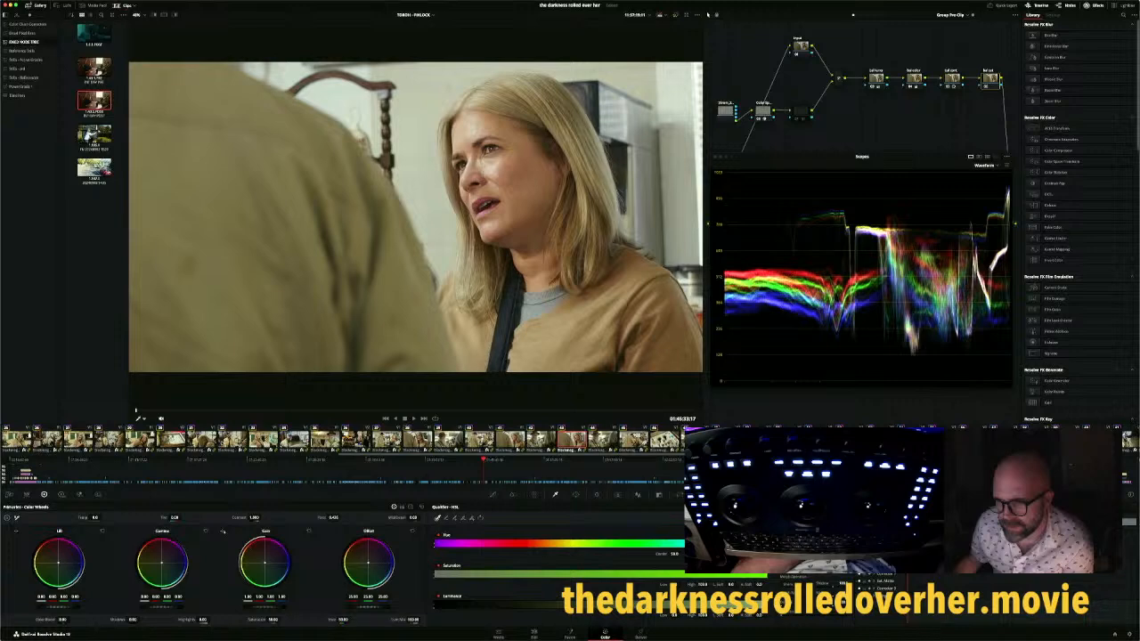
# Go to the closer shot of the man in the blue cap and compare the image with the last node on and off
pyautogui.click(109, 440)
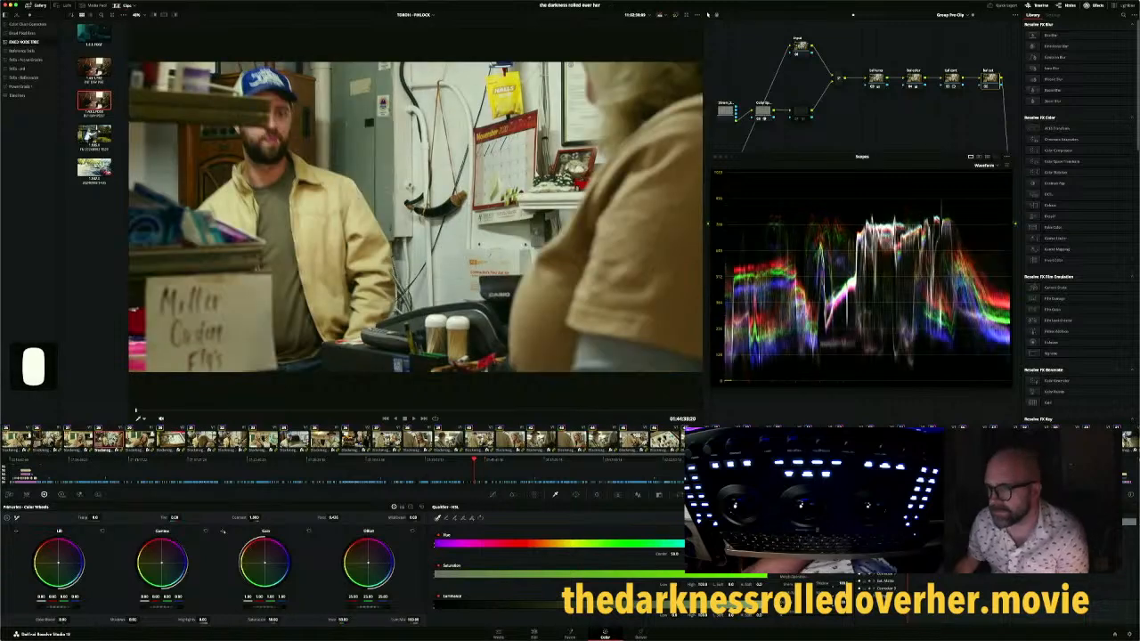
pyautogui.click(231, 440)
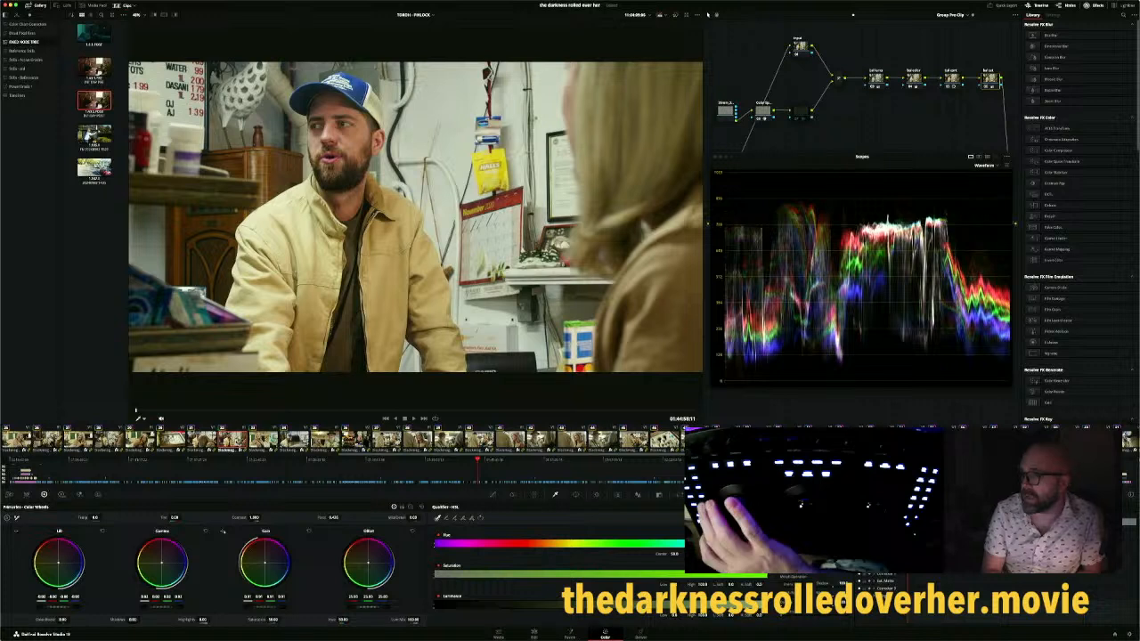
pyautogui.press('super+d')
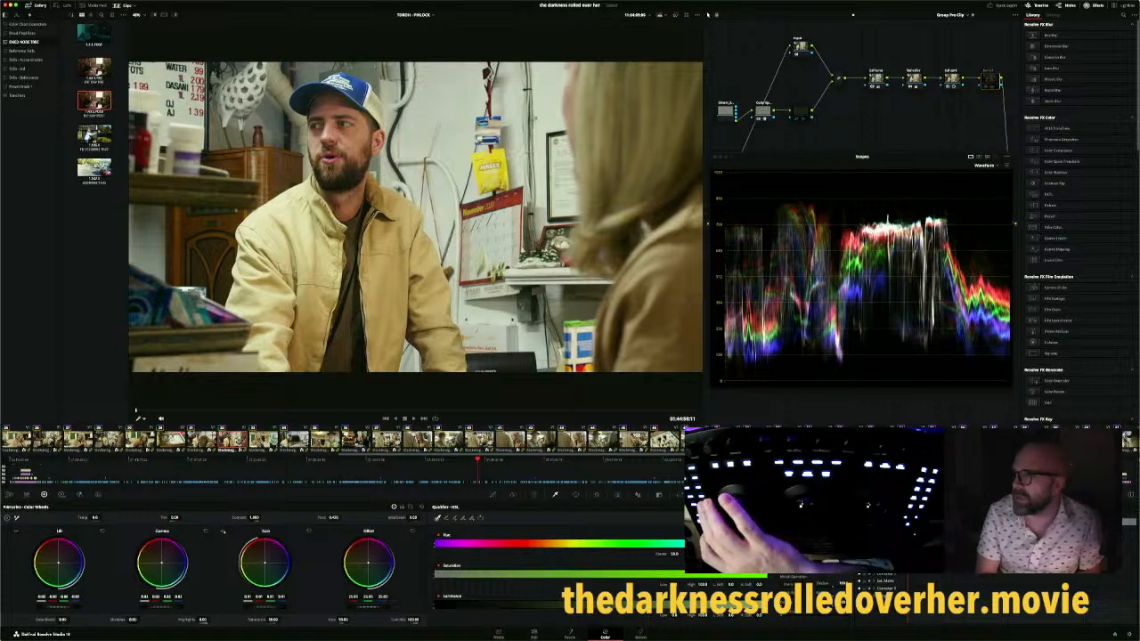
pyautogui.press('super+d')
pyautogui.press('super+d')
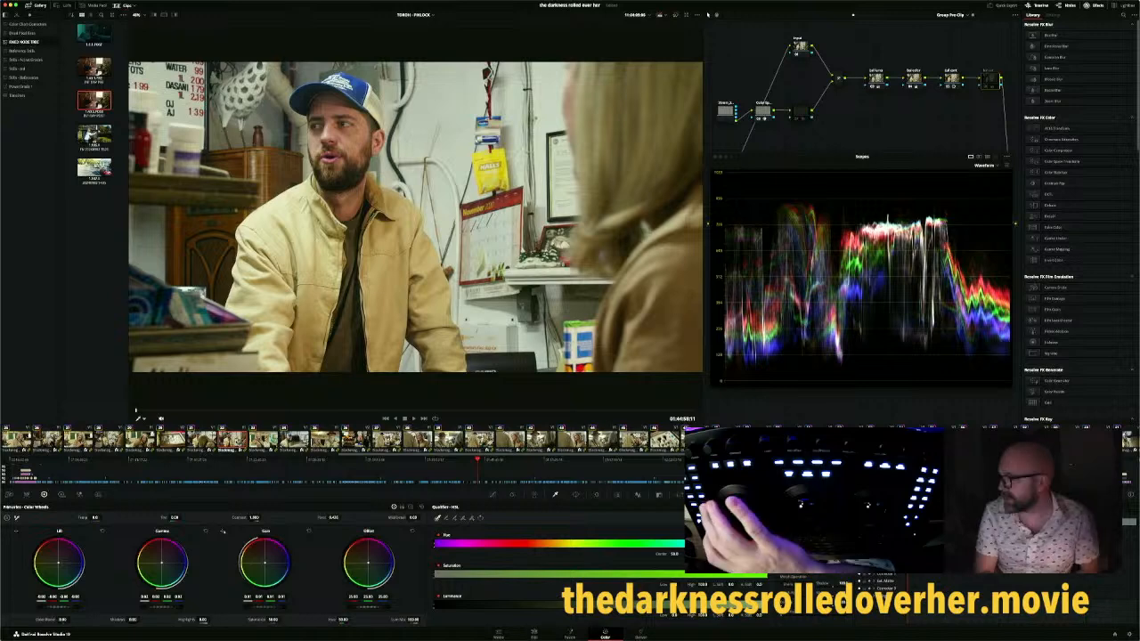
pyautogui.press('super+d')
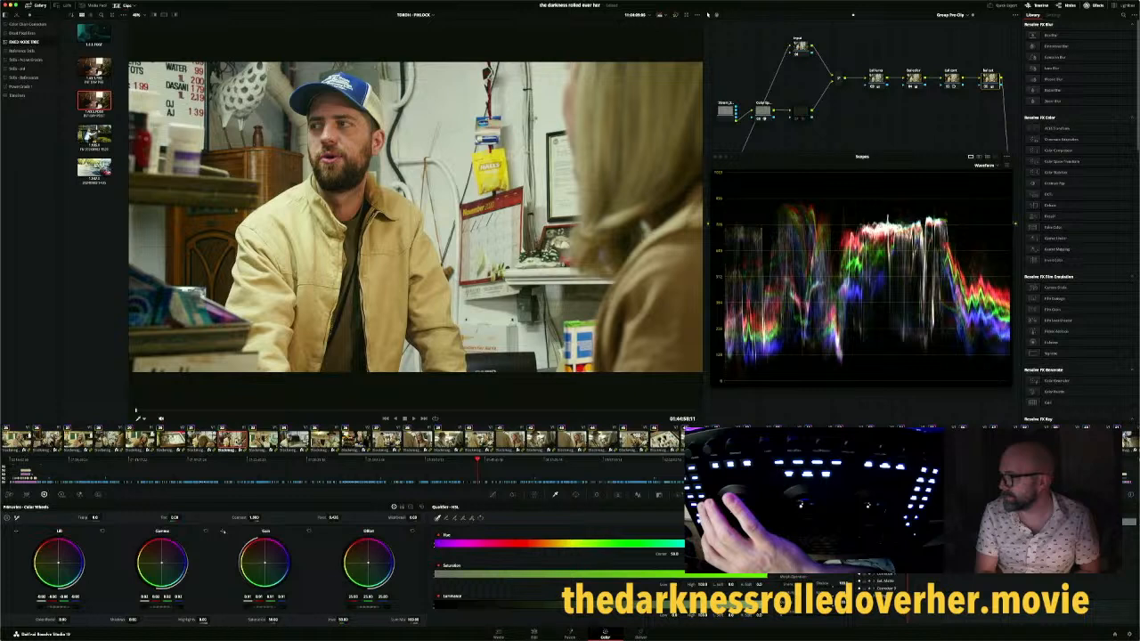
pyautogui.press('super+d')
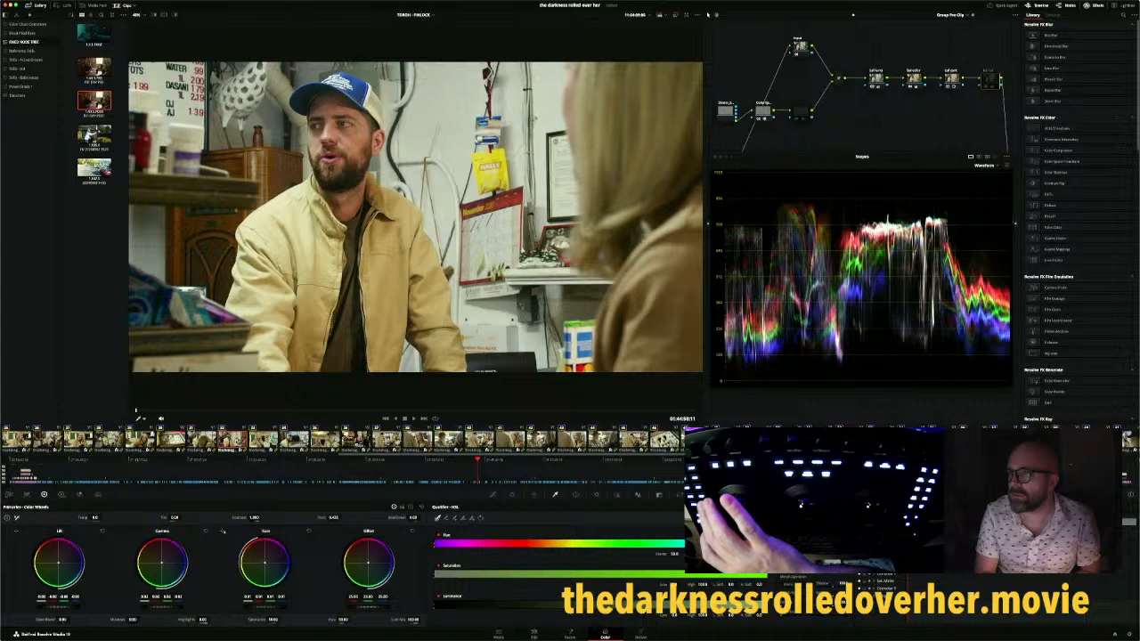
pyautogui.press('super+d')
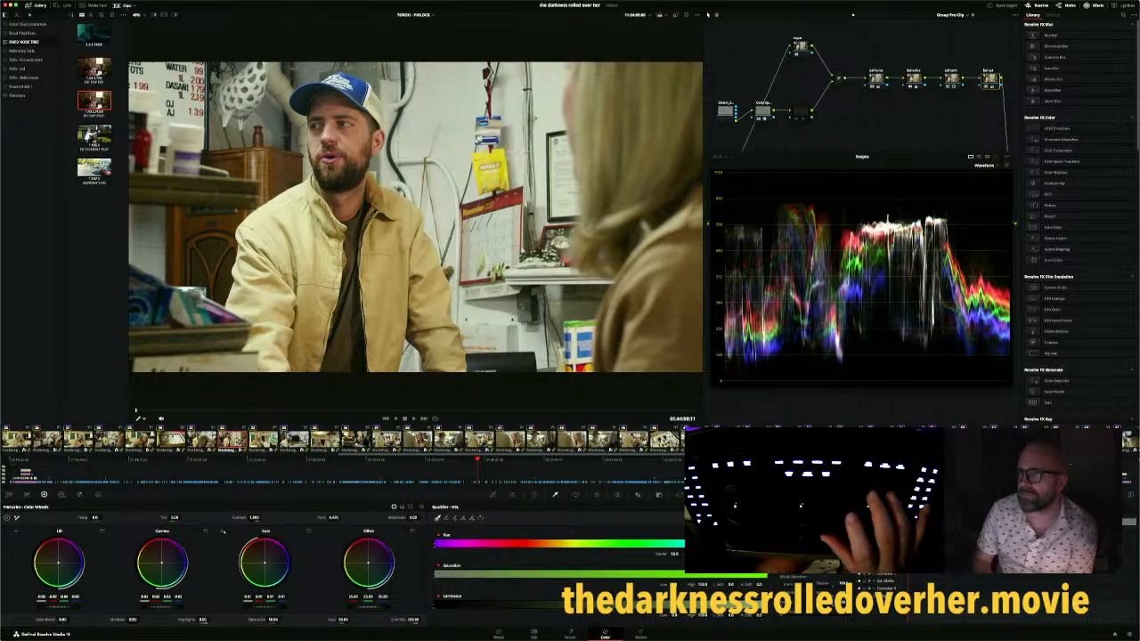
# Compare the two-shot of the woman and bearded man with the blue-cap man's shot over the dark hat
pyautogui.press('Down')
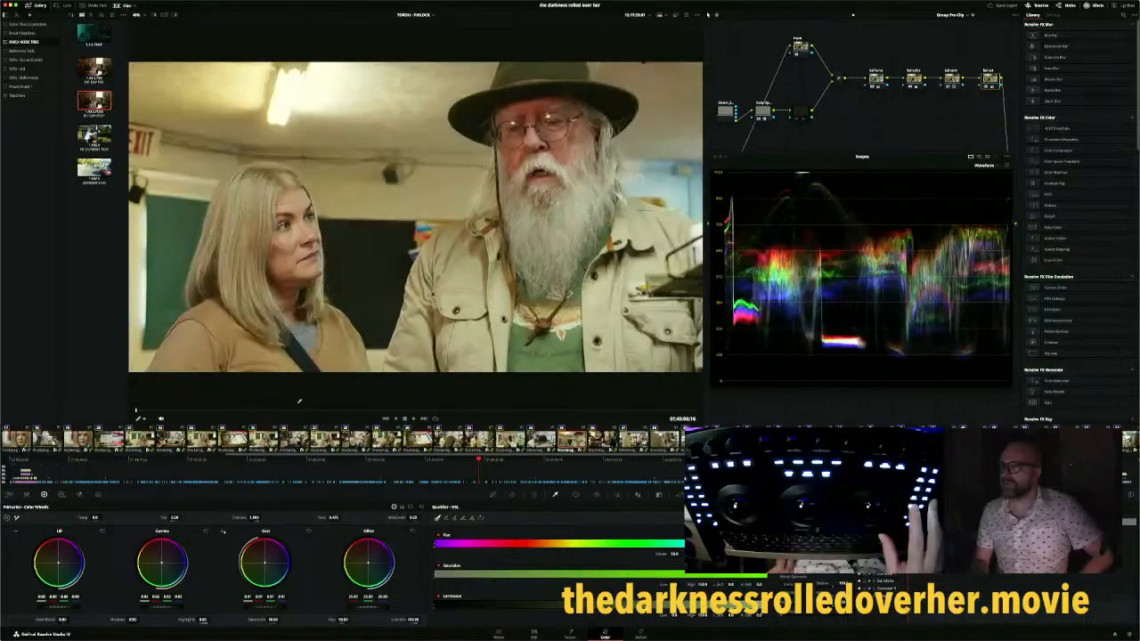
pyautogui.press('Down')
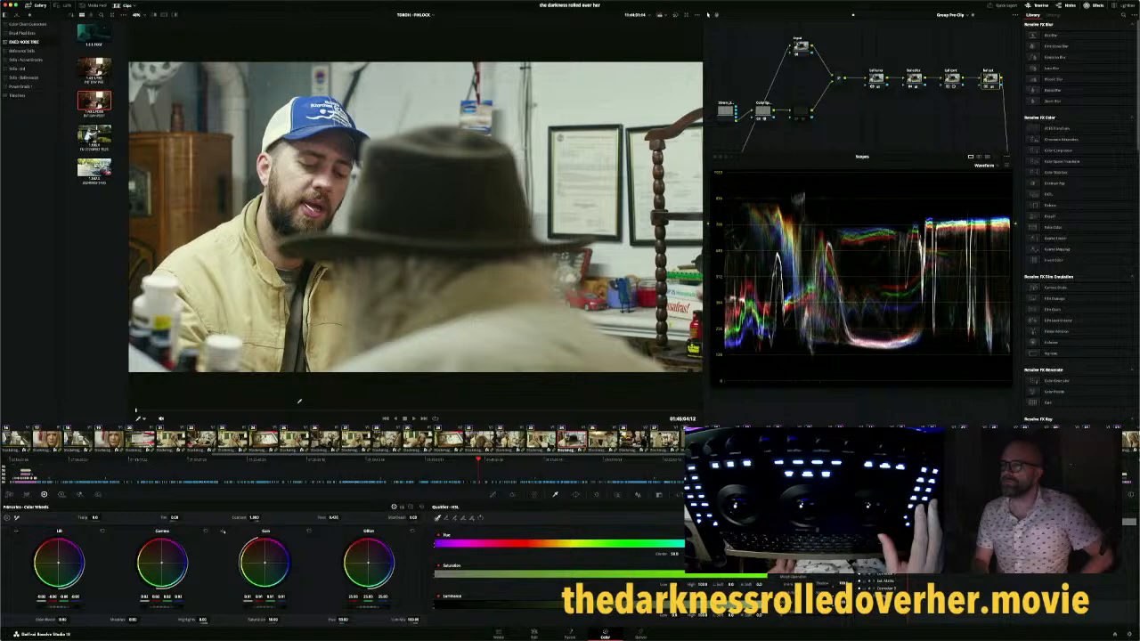
pyautogui.press('Up')
pyautogui.press('Down')
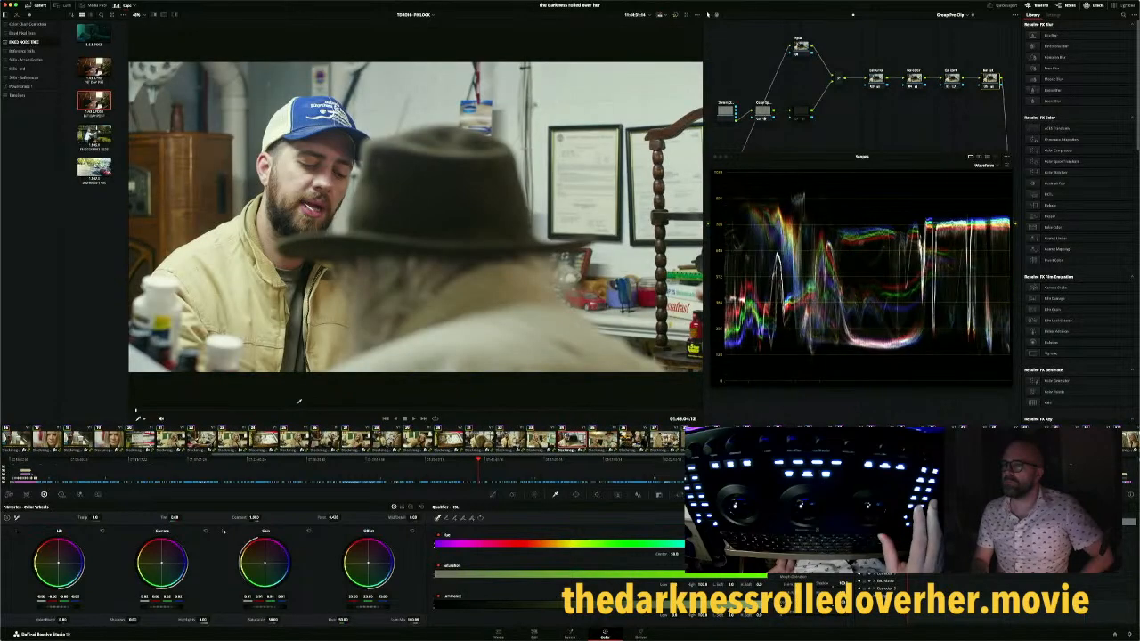
pyautogui.press('Up')
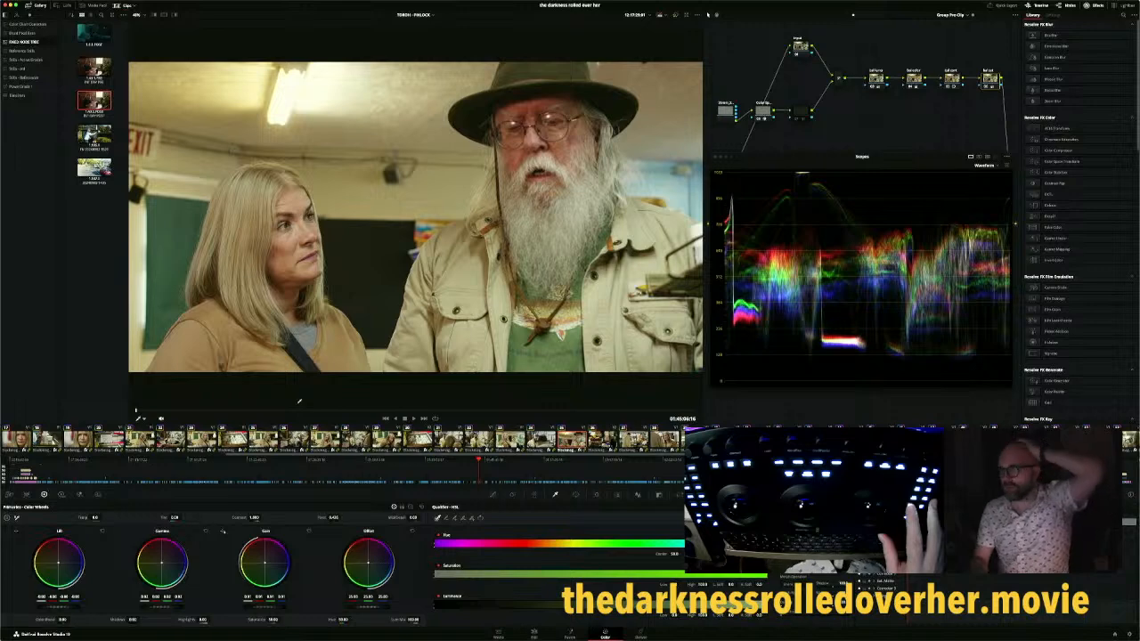
pyautogui.press('Down')
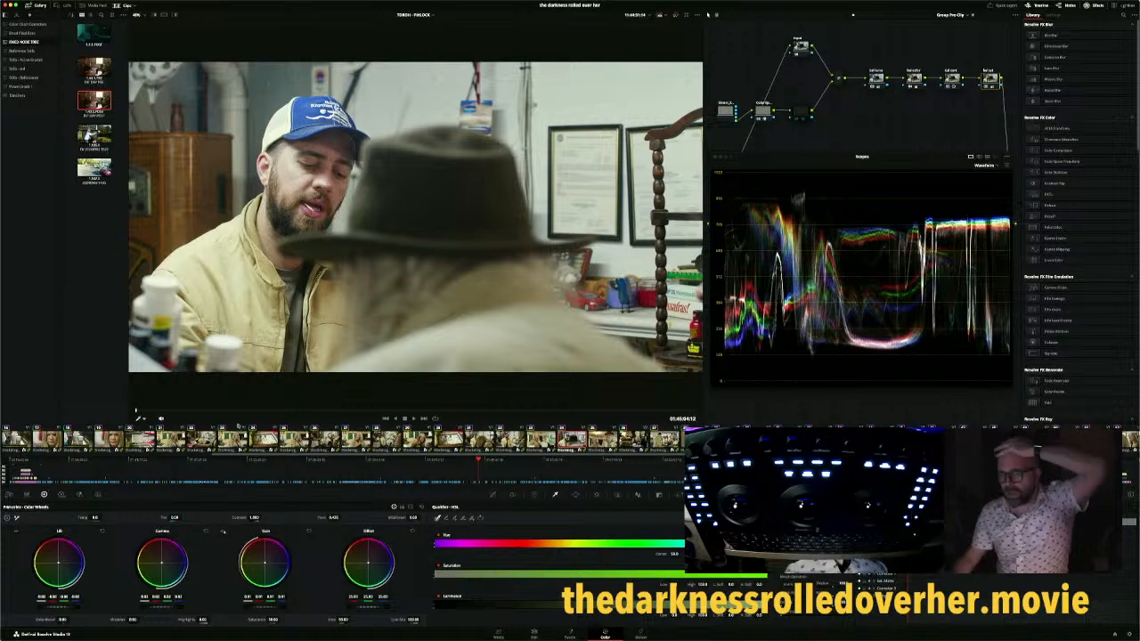
# Review the group grade on the scene's early wide shot and throughout the moving shot from the open door to the counter
pyautogui.hscroll(-5, 239, 435)
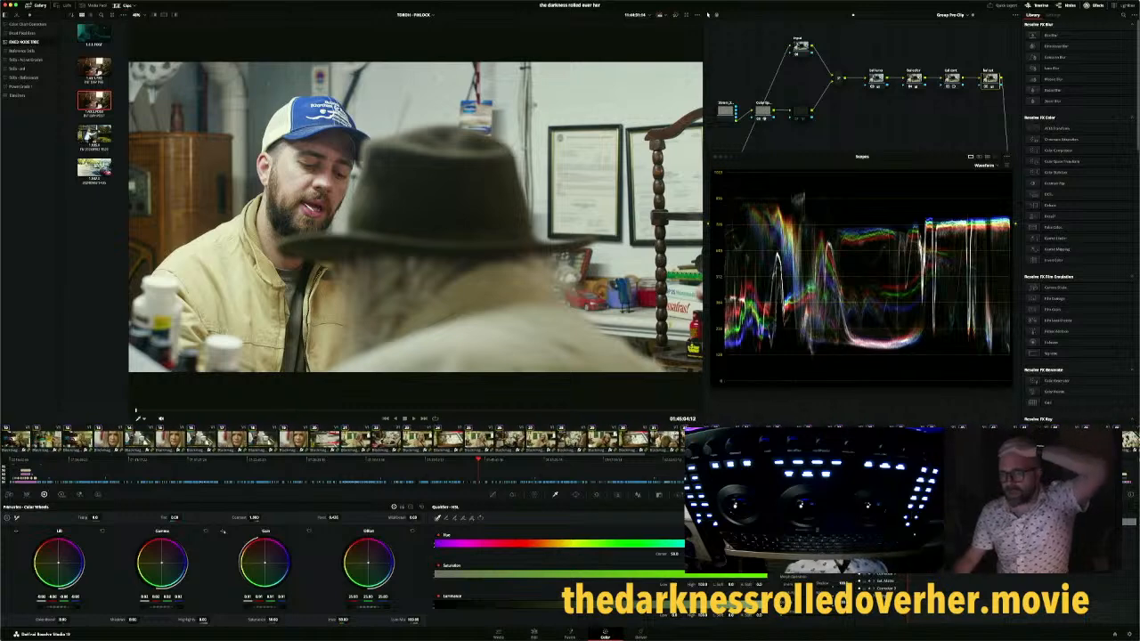
pyautogui.hscroll(-5, 343, 440)
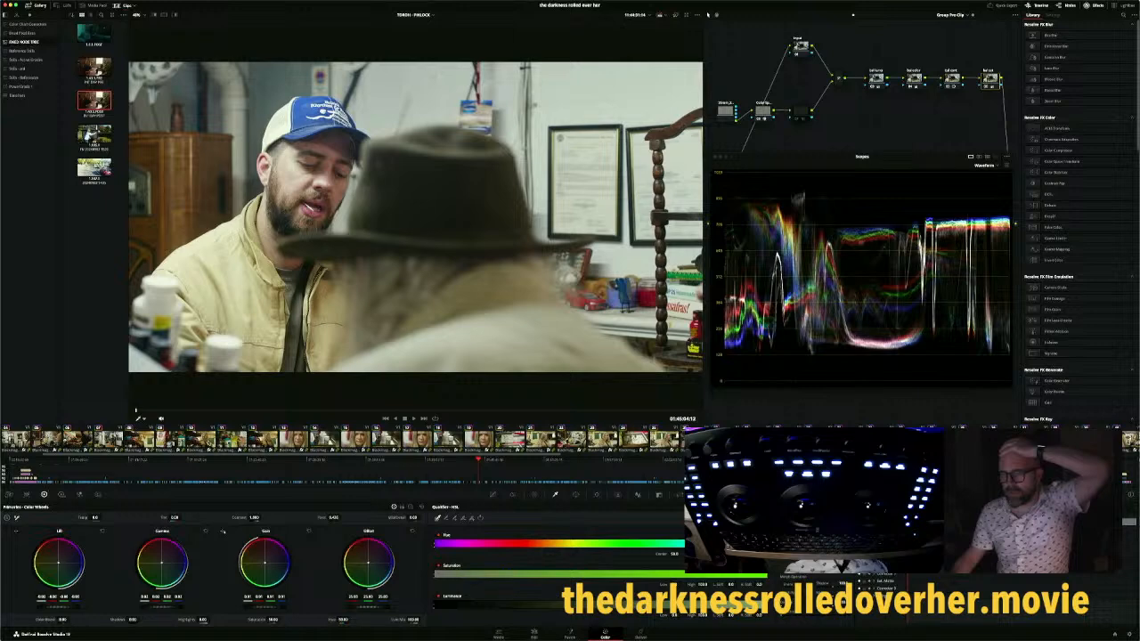
pyautogui.click(109, 440)
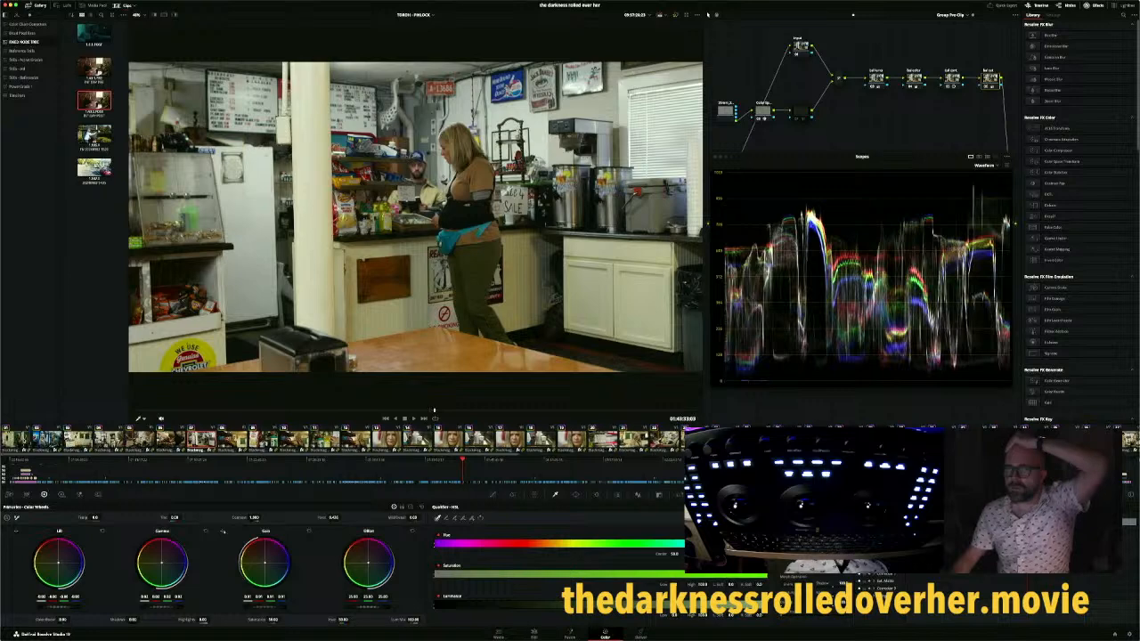
pyautogui.click(78, 439)
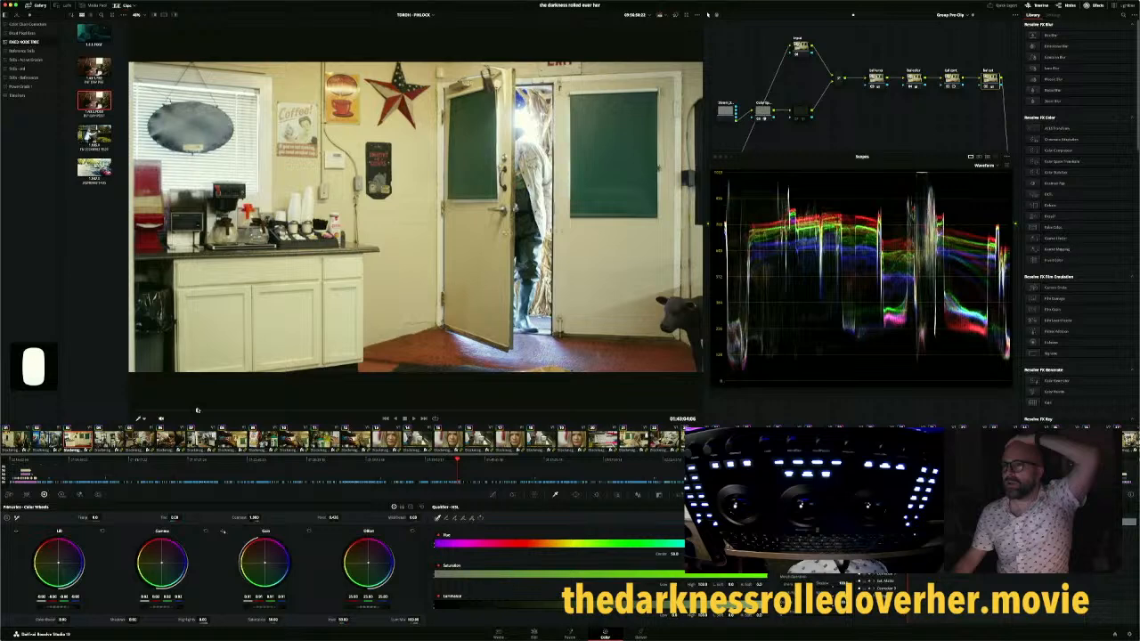
pyautogui.click(482, 411)
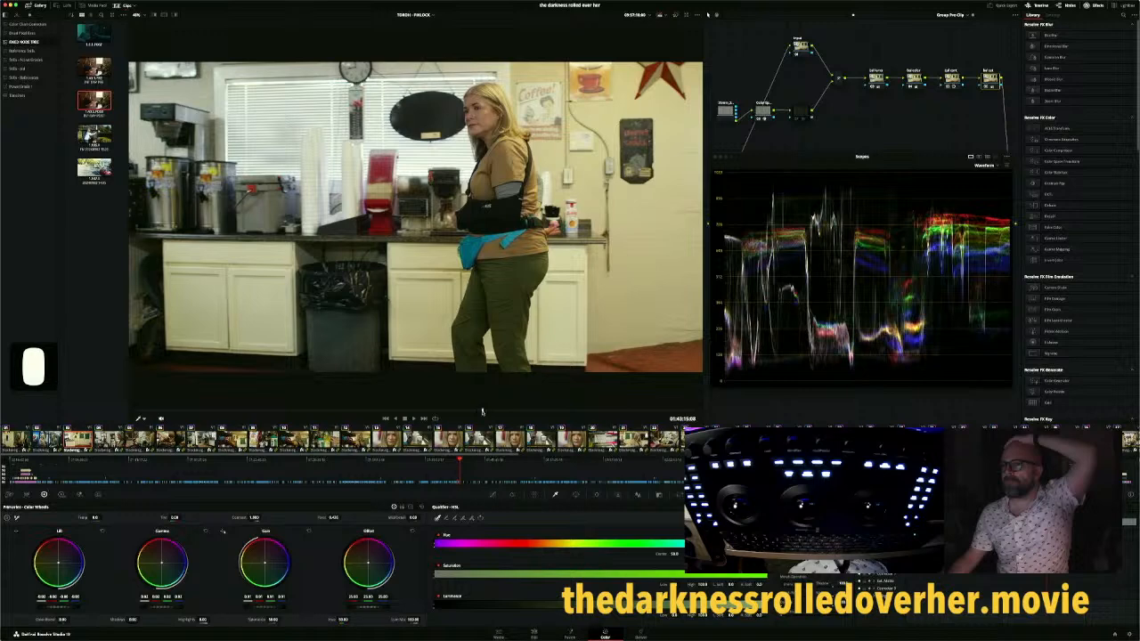
pyautogui.moveTo(482, 412); pyautogui.dragTo(633, 389)
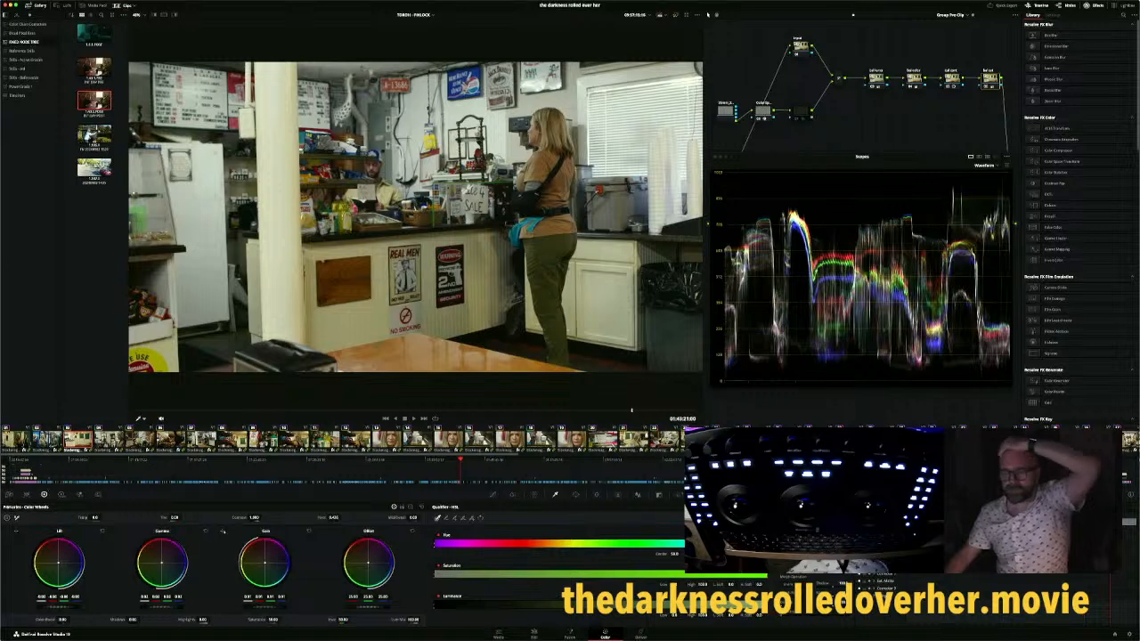
# Scrub through the group's first shot of the two women, and return to the blue-cap man's shot with the handwritten sign
pyautogui.click(18, 441)
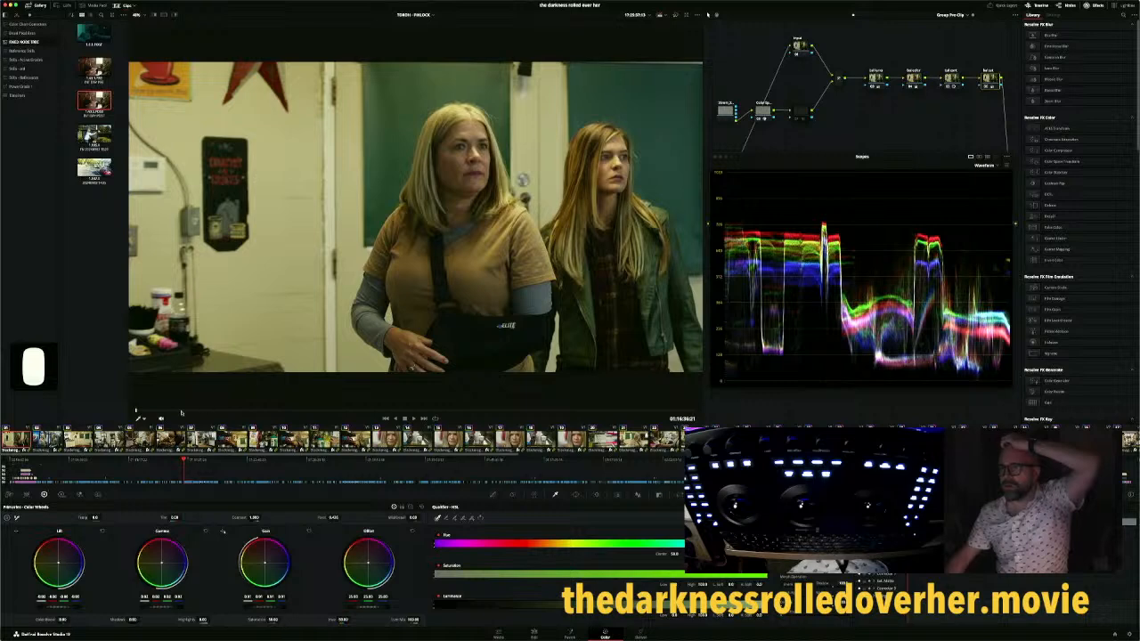
pyautogui.click(209, 410)
pyautogui.moveTo(209, 411); pyautogui.dragTo(283, 395)
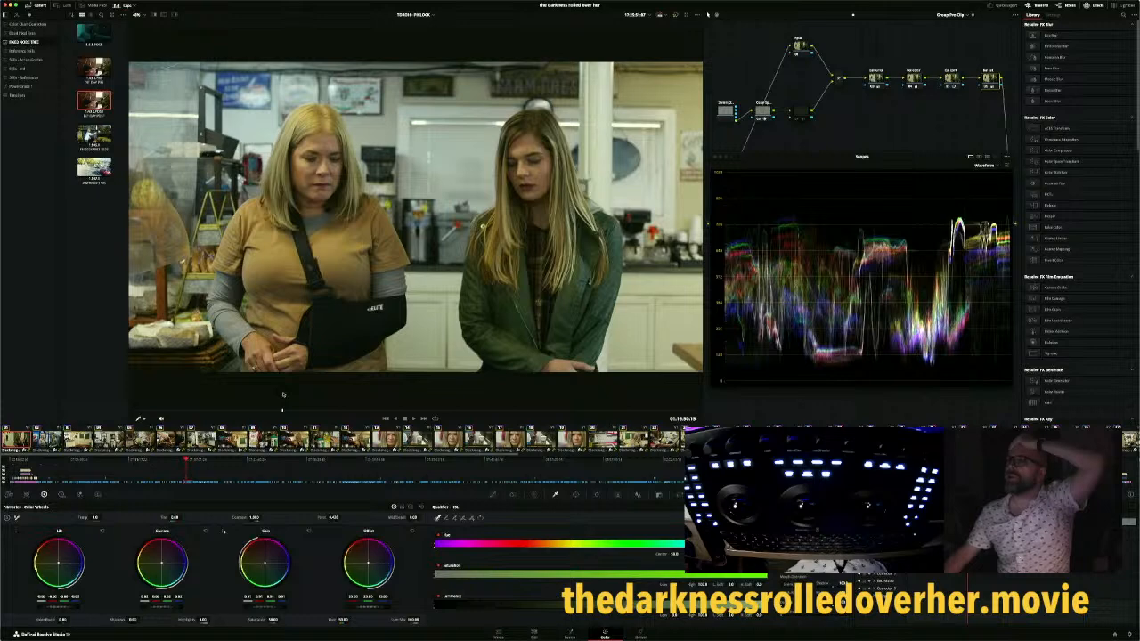
pyautogui.moveTo(283, 395); pyautogui.dragTo(450, 413)
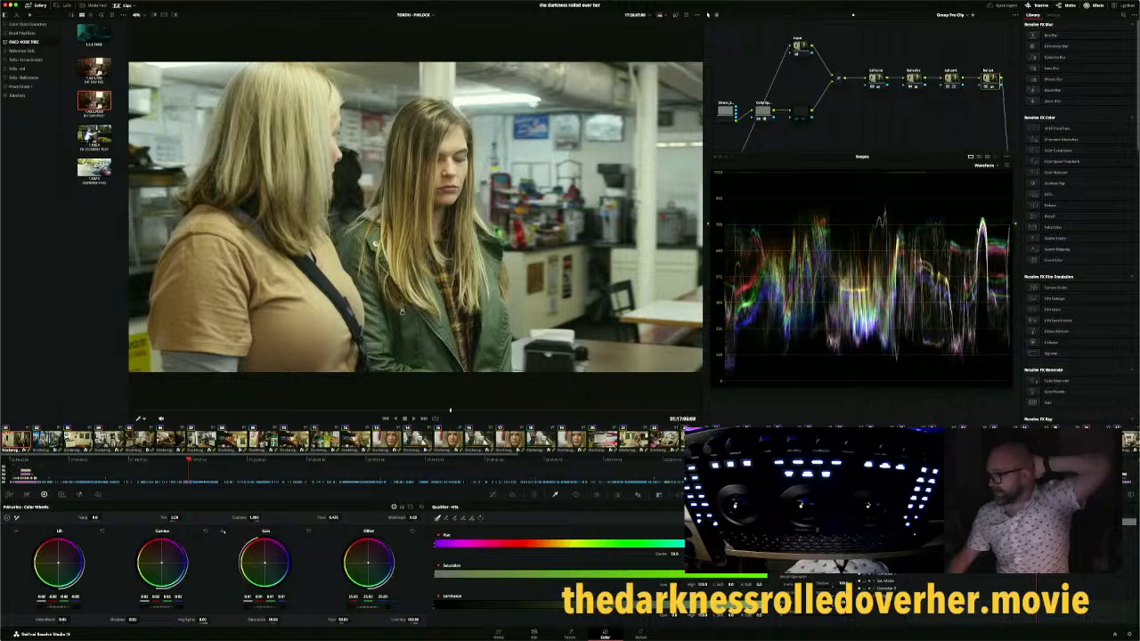
pyautogui.click(474, 481)
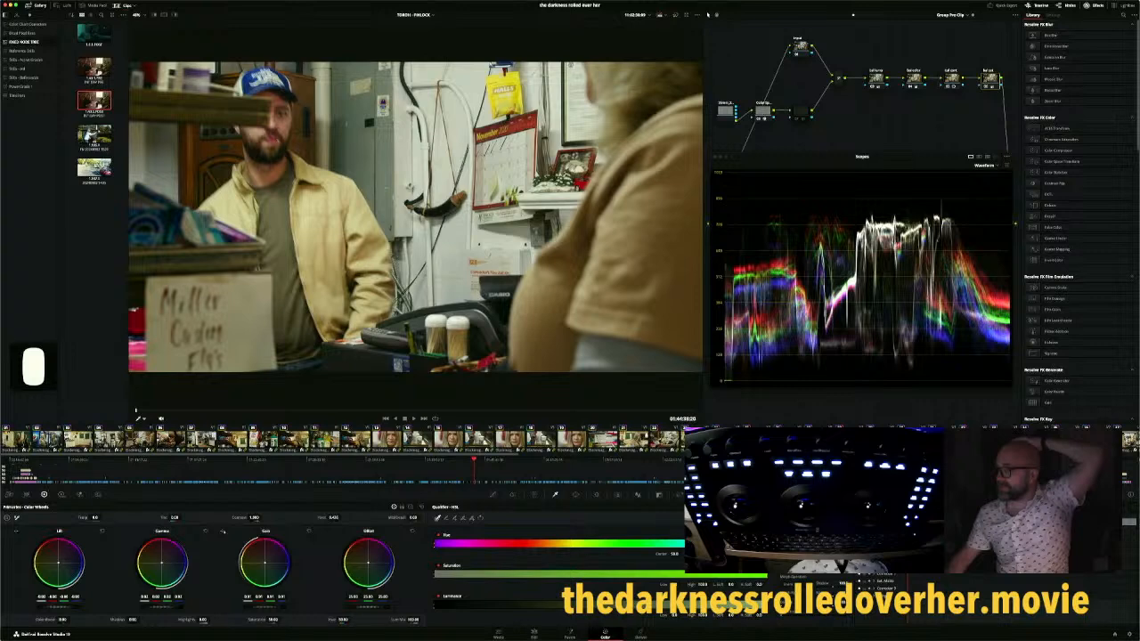
pyautogui.hscroll(5, 570, 440)
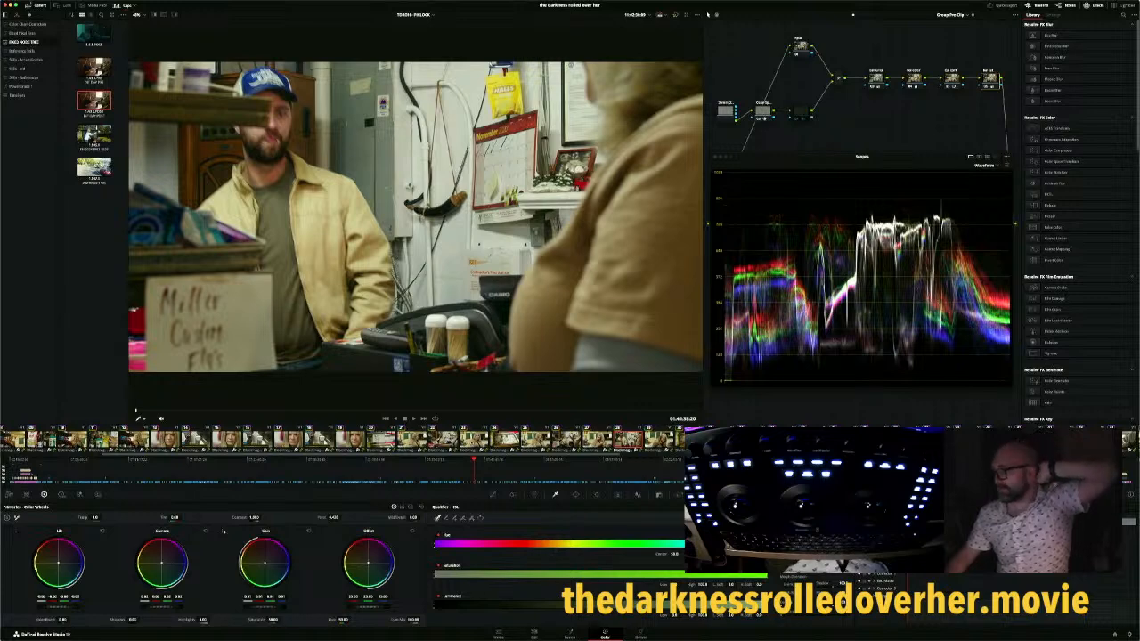
# Review the group grade from the wide counter shots through the alternating close-ups of the bearded man and the blonde woman
pyautogui.click(784, 440)
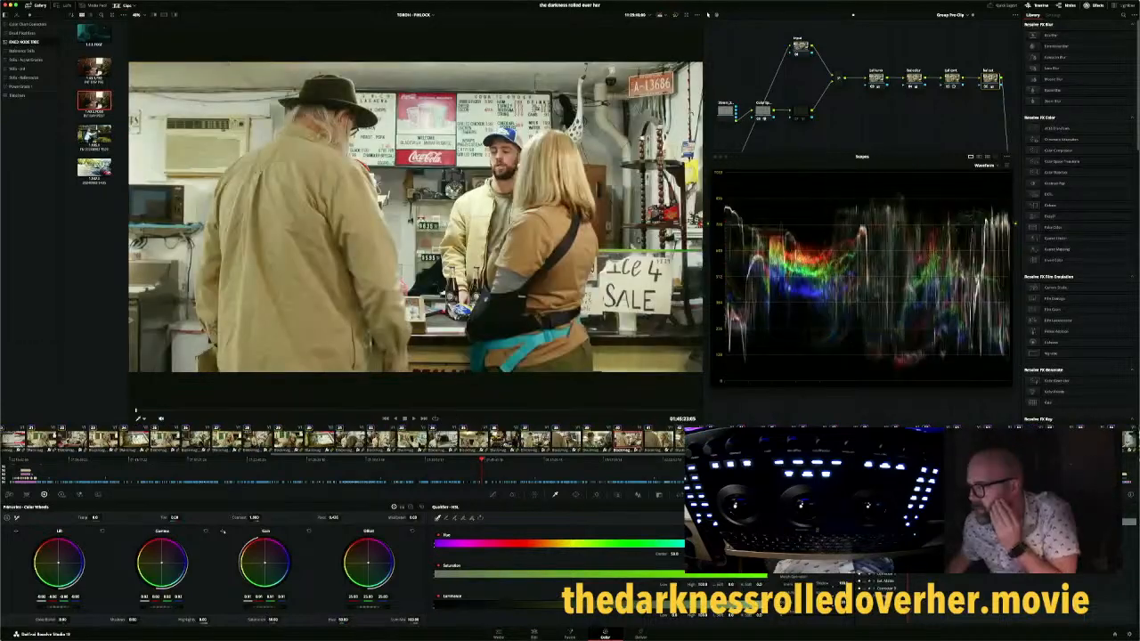
pyautogui.click(535, 440)
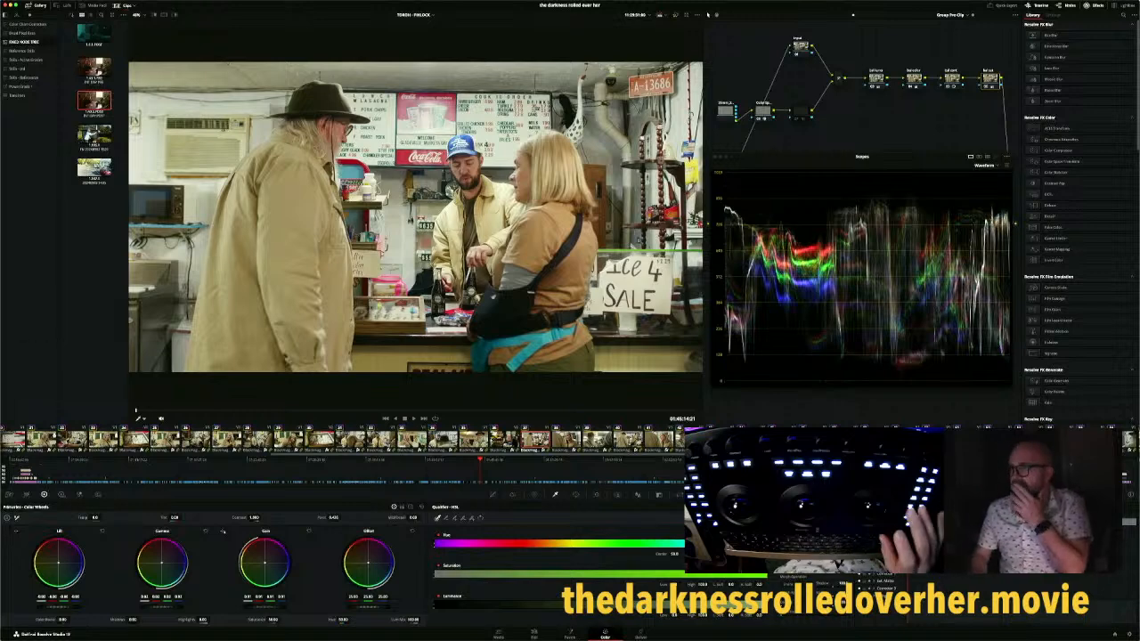
pyautogui.press('Down')
pyautogui.press('Down')
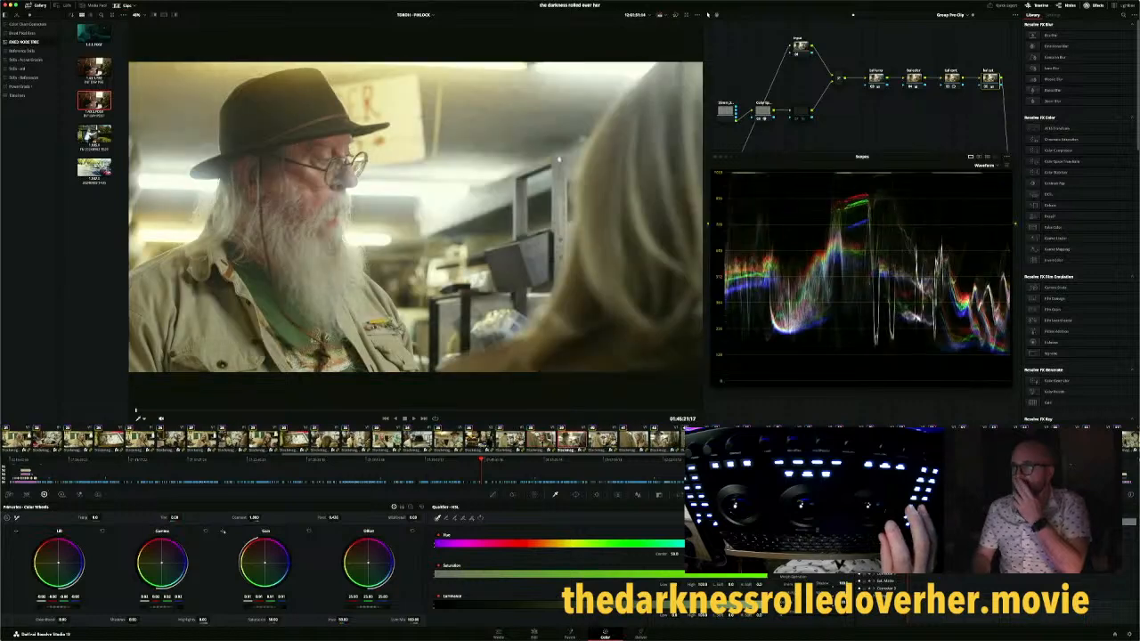
pyautogui.press('Down')
pyautogui.press('Down')
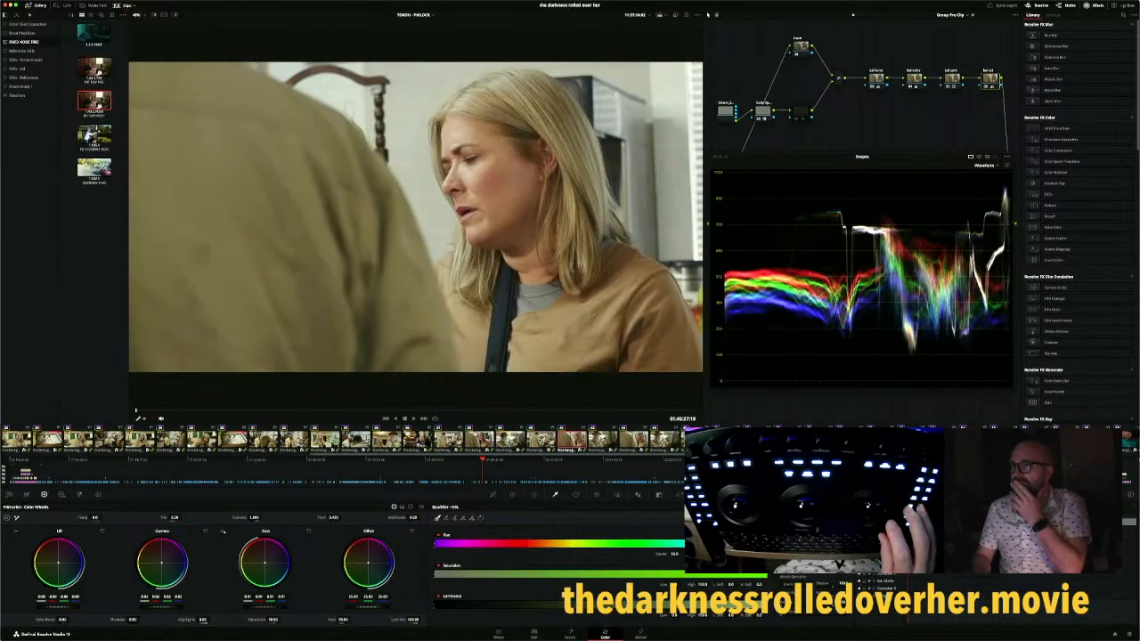
pyautogui.press('Down')
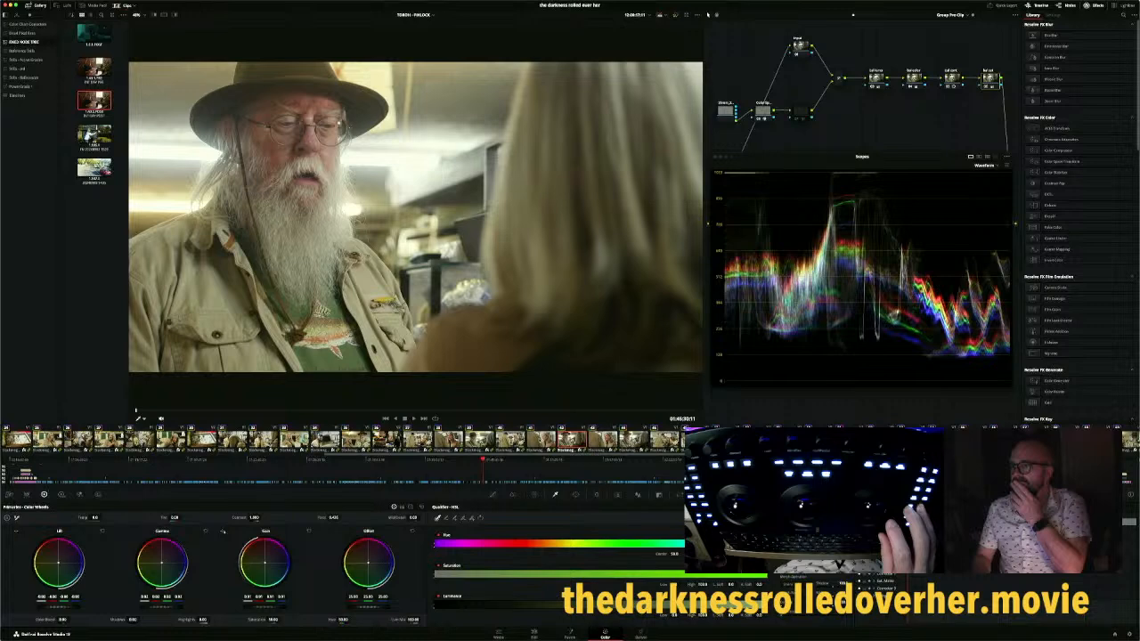
pyautogui.press('Down')
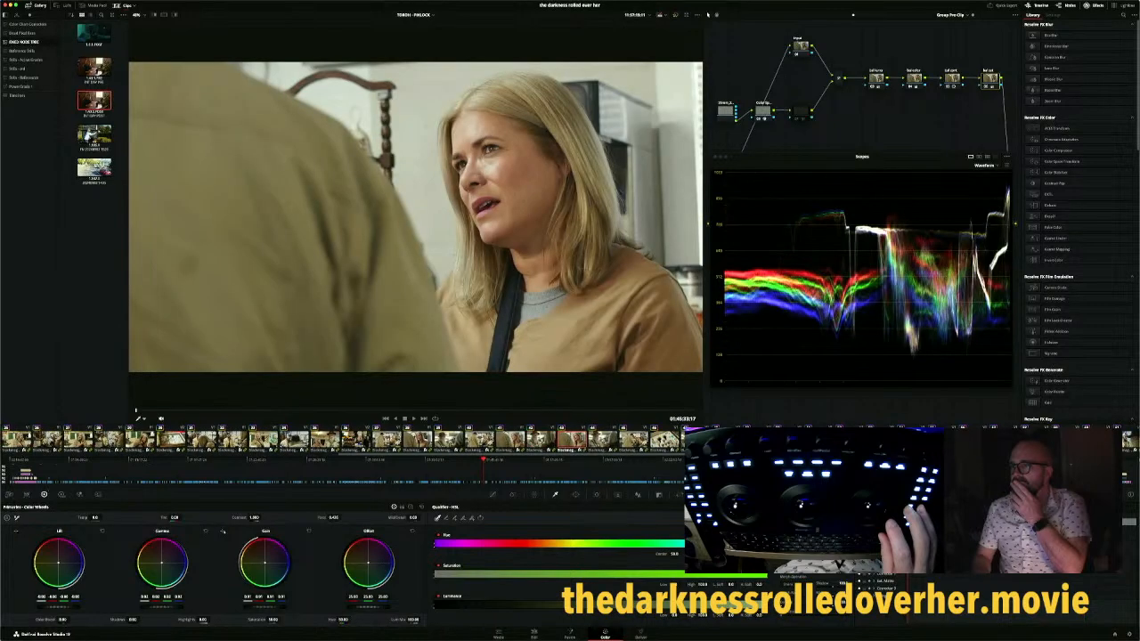
# Check the following wide counter shots against the blonde woman's close-ups, returning to the wide shot where she faces the bearded man
pyautogui.press('Down')
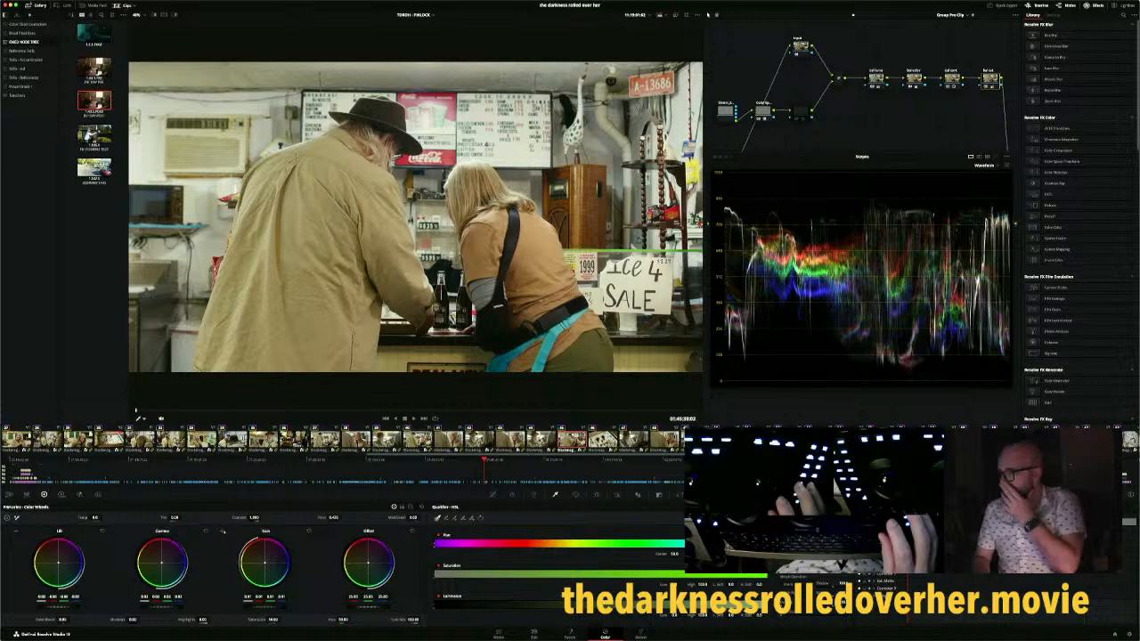
pyautogui.press('Down')
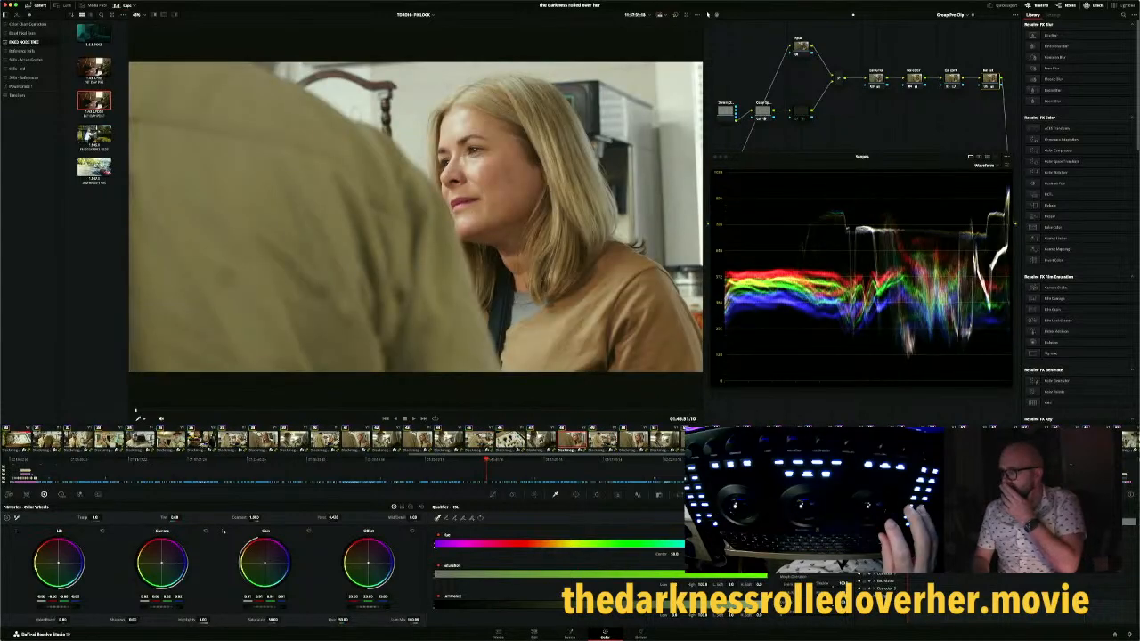
pyautogui.press('Down')
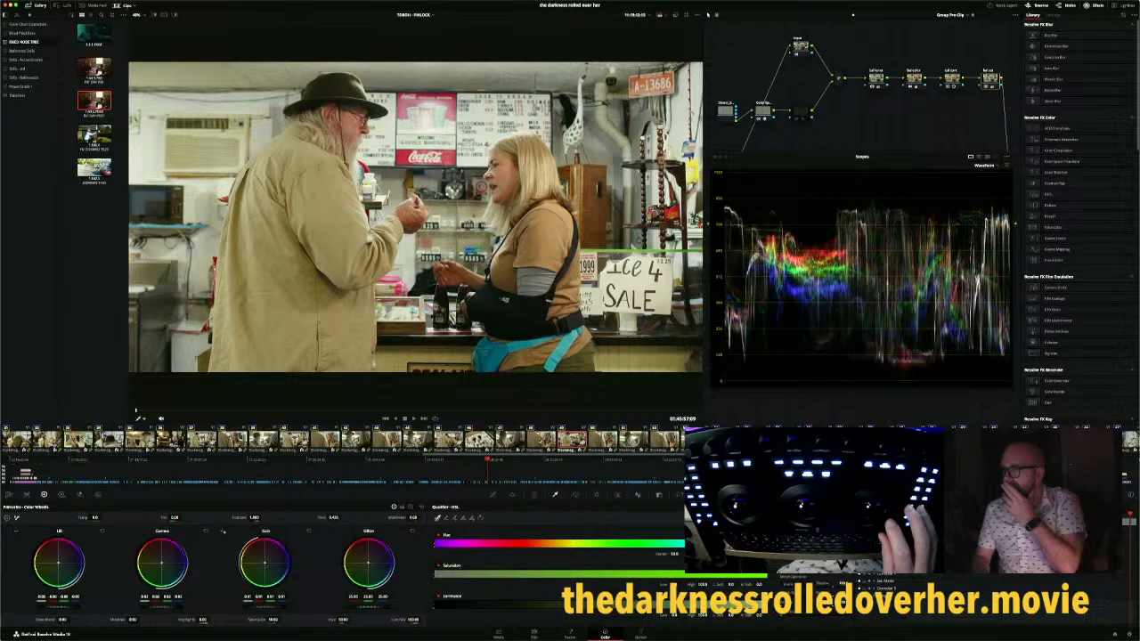
pyautogui.press('Down')
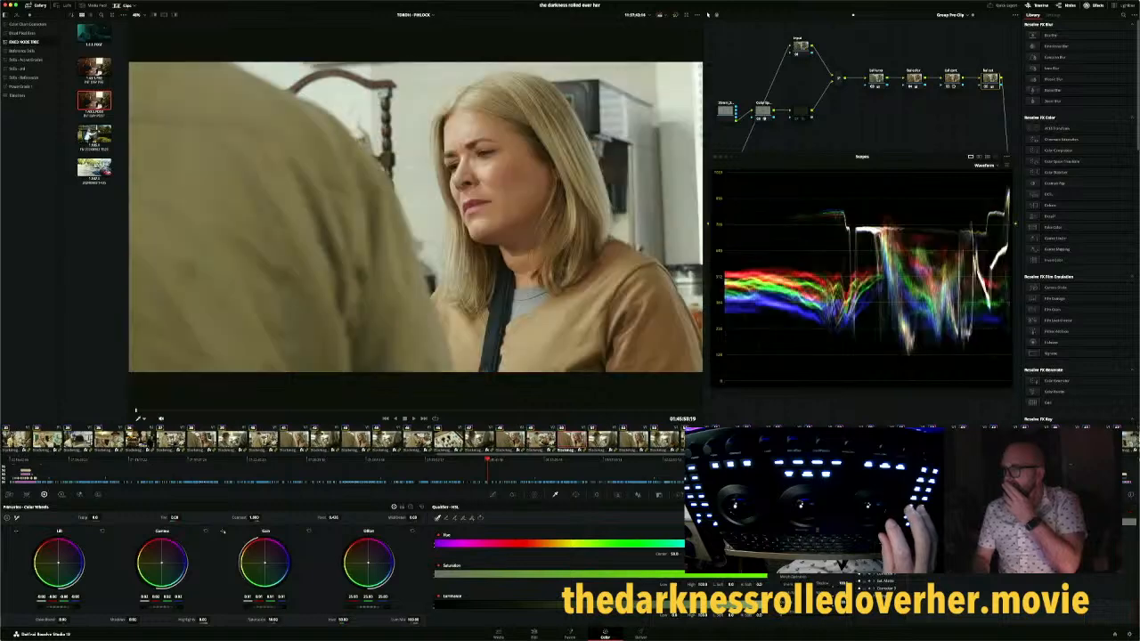
pyautogui.press('Down')
pyautogui.press('Up')
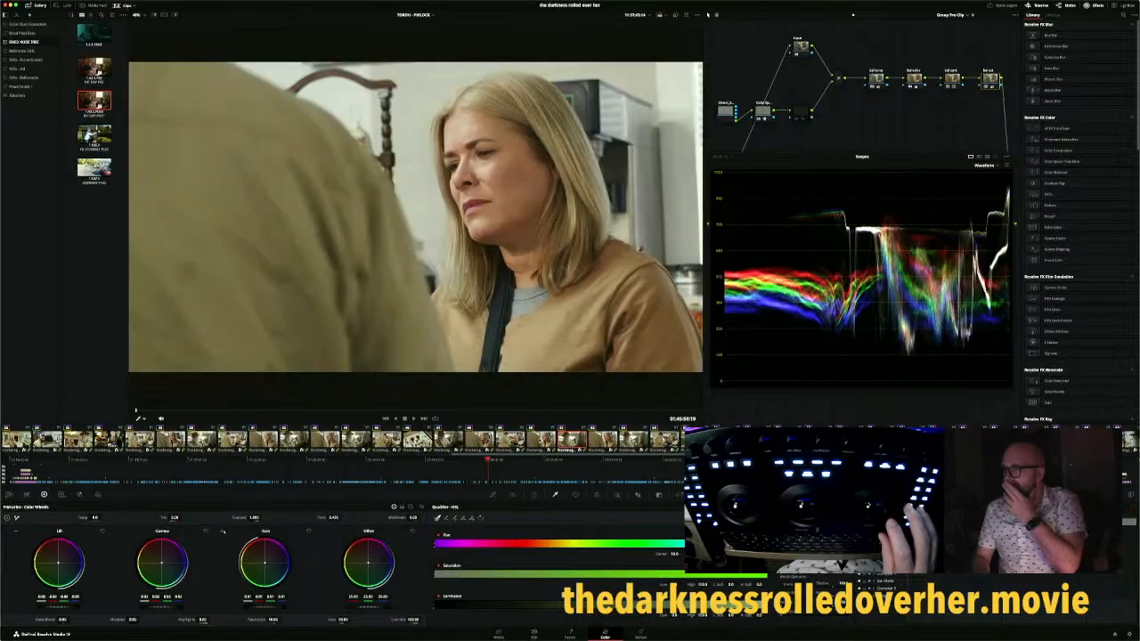
pyautogui.press('Up')
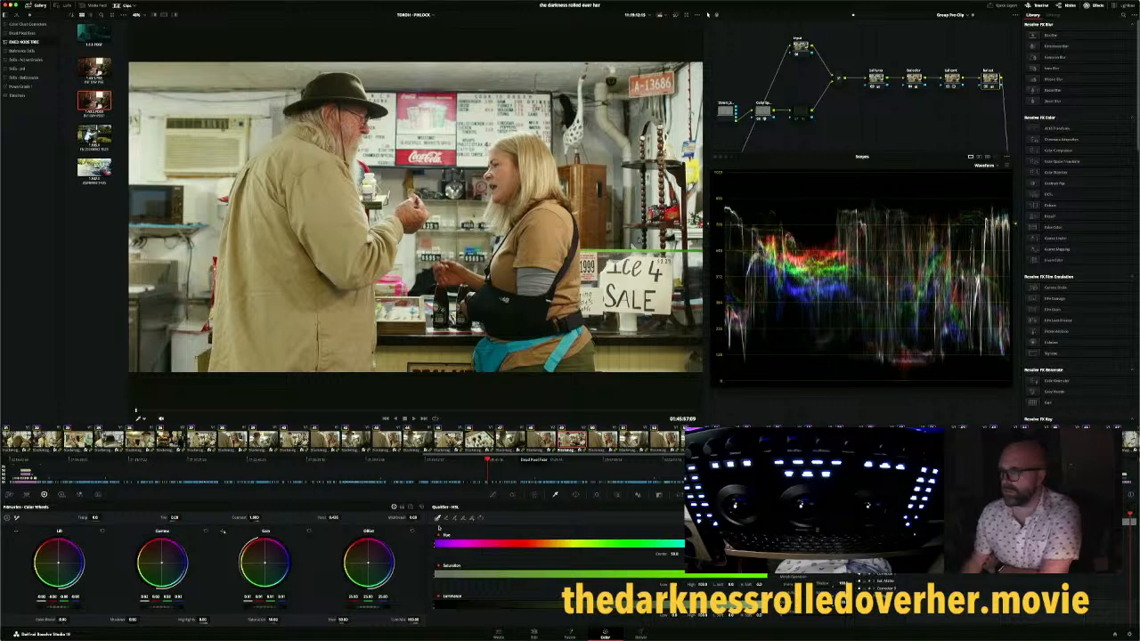
# Show the custom curves, switch to clip-level nodes on the wide shot with the blue-cap man, and enlarge the scopes
pyautogui.click(493, 496)
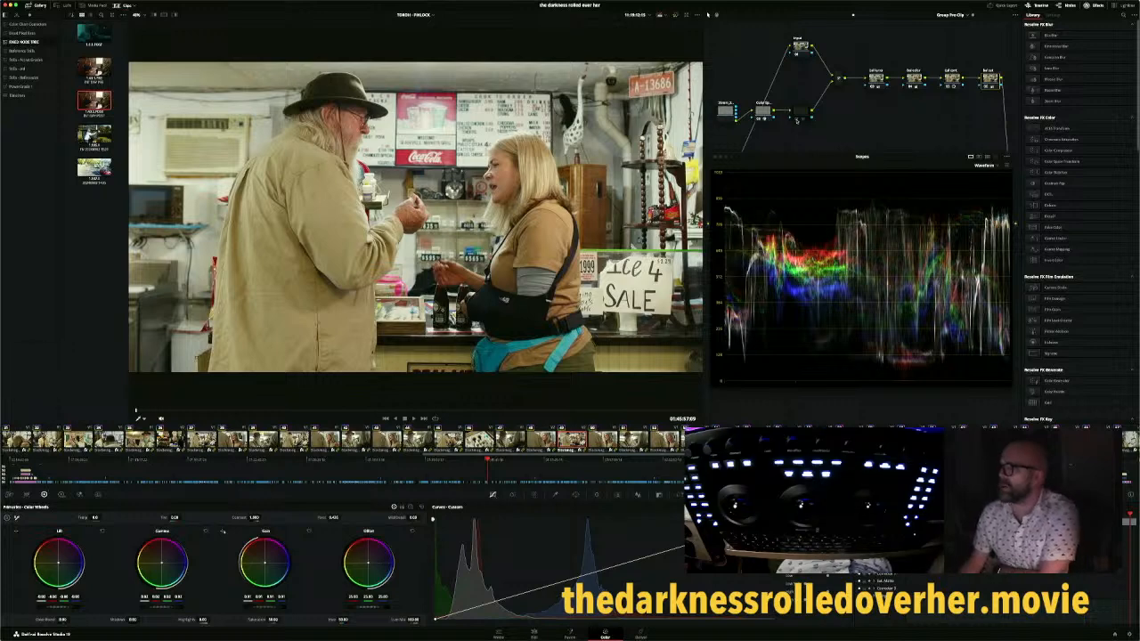
pyautogui.click(798, 115)
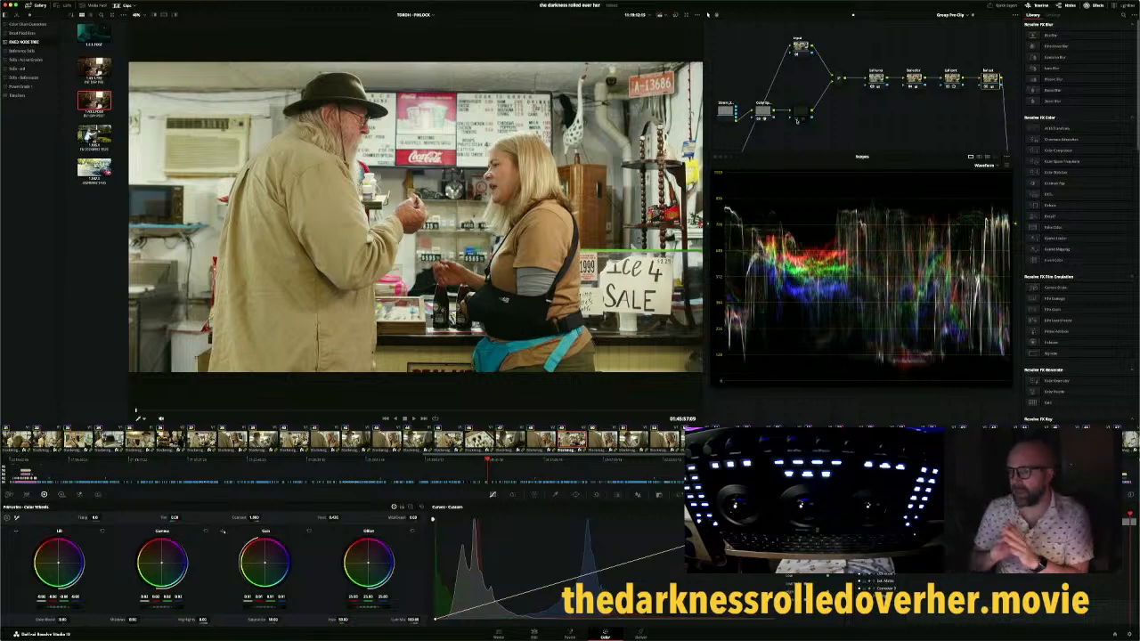
pyautogui.click(953, 15)
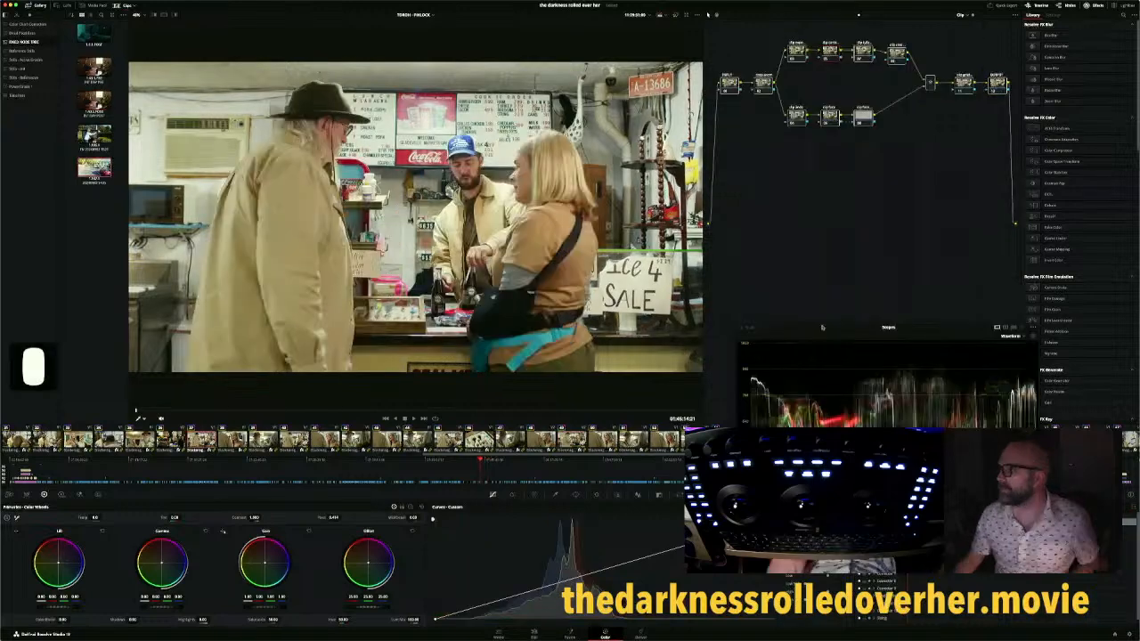
pyautogui.moveTo(823, 328); pyautogui.dragTo(766, 178)
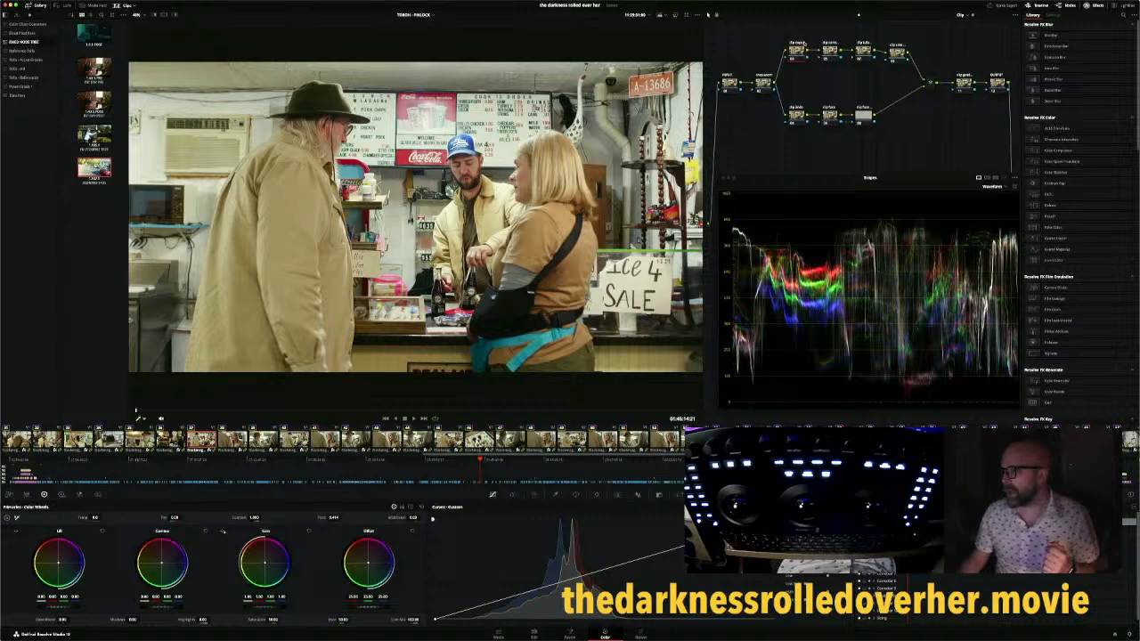
pyautogui.click(831, 56)
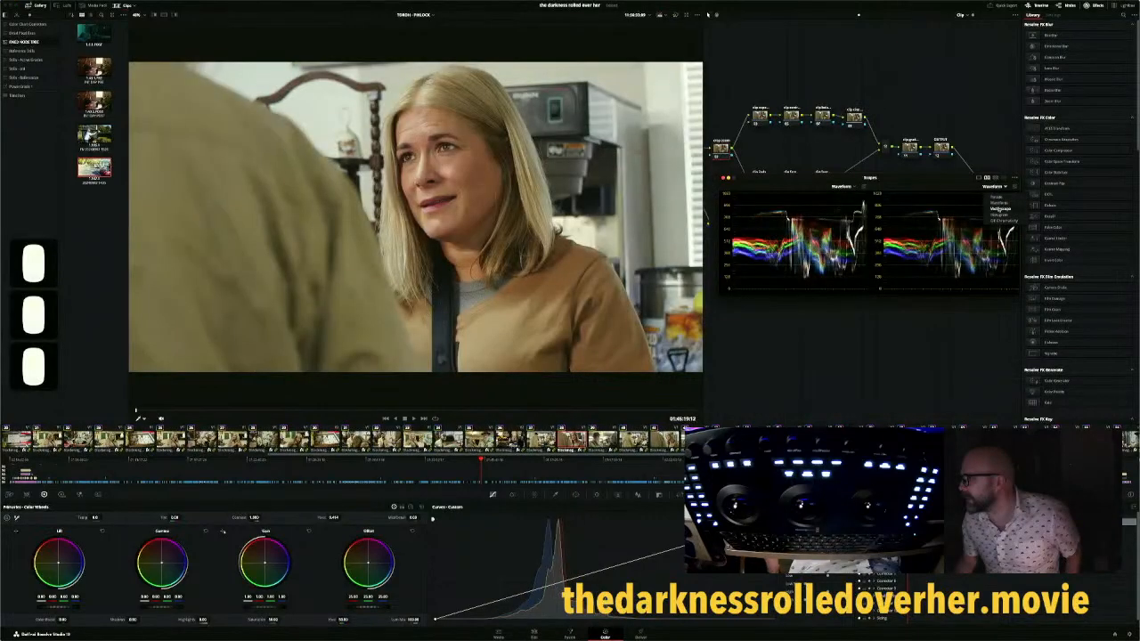
# Set the second scope to Vectorscope, widen the scopes window and hide the effects library
pyautogui.click(995, 208)
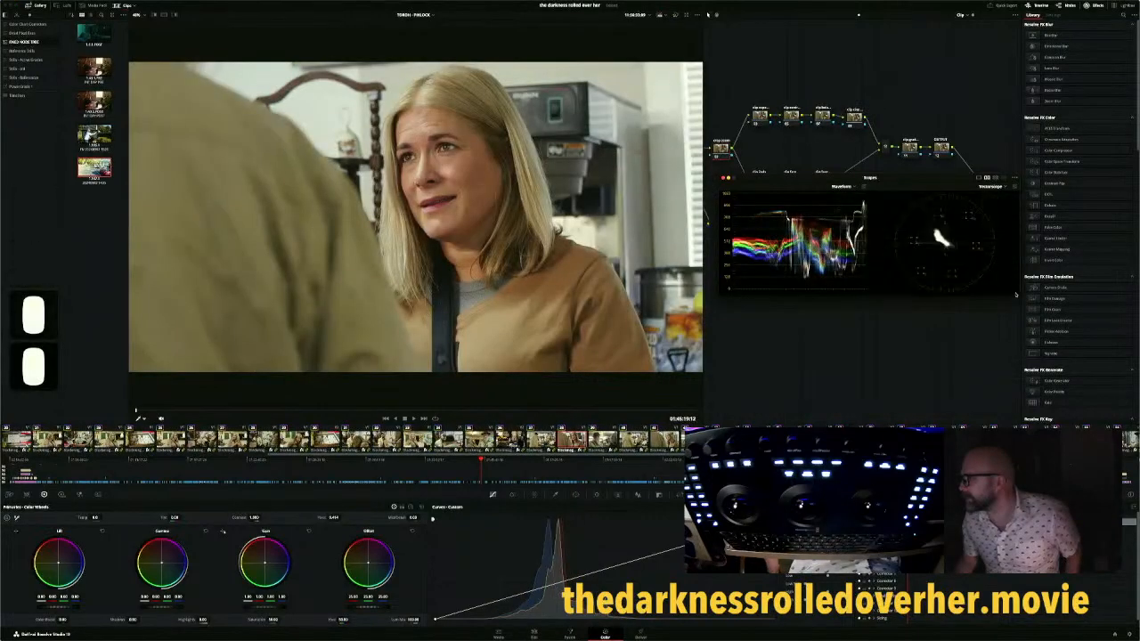
pyautogui.moveTo(1017, 294); pyautogui.dragTo(1127, 340)
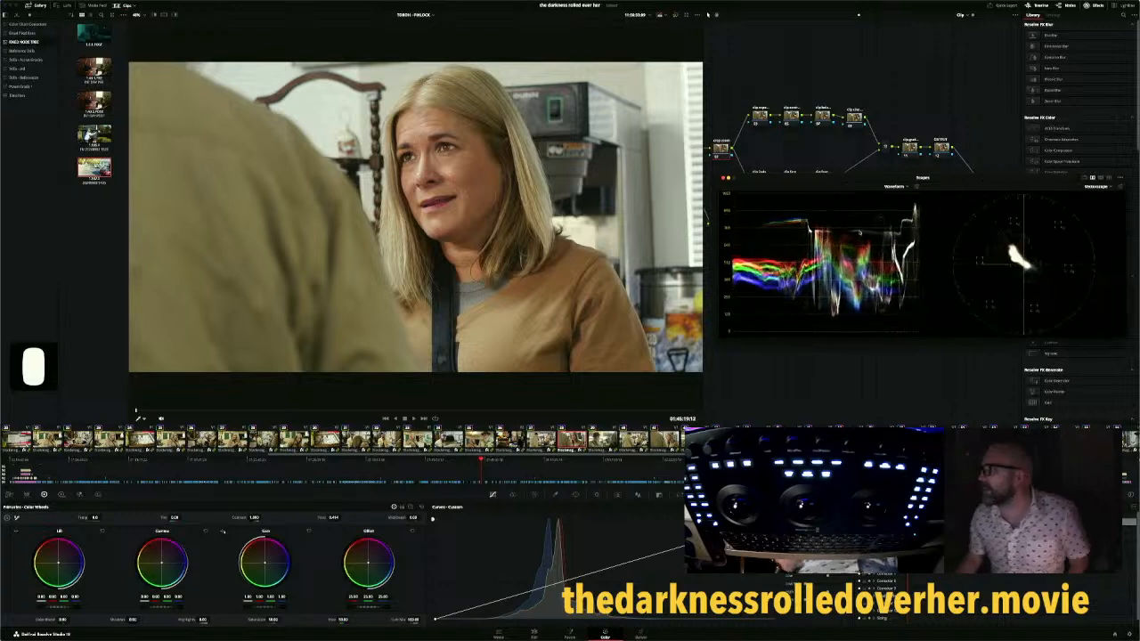
pyautogui.click(1097, 5)
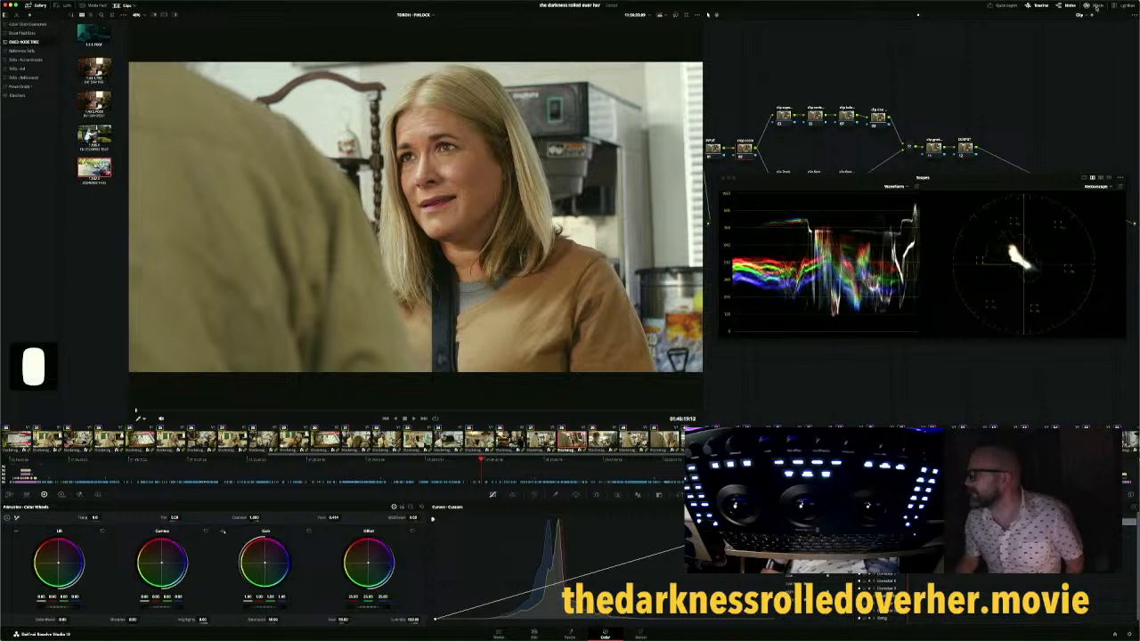
# Clean up the node graph of the blonde woman's shot and place the scopes window above the nodes
pyautogui.rightClick(953, 91)
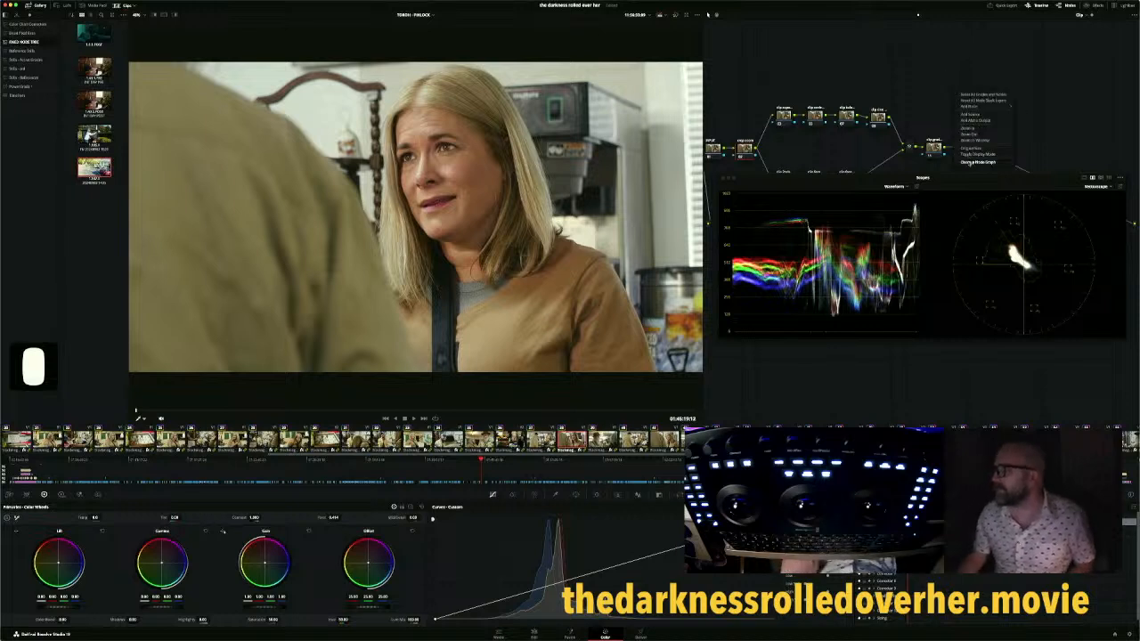
pyautogui.click(971, 162)
pyautogui.moveTo(942, 177); pyautogui.dragTo(939, 21)
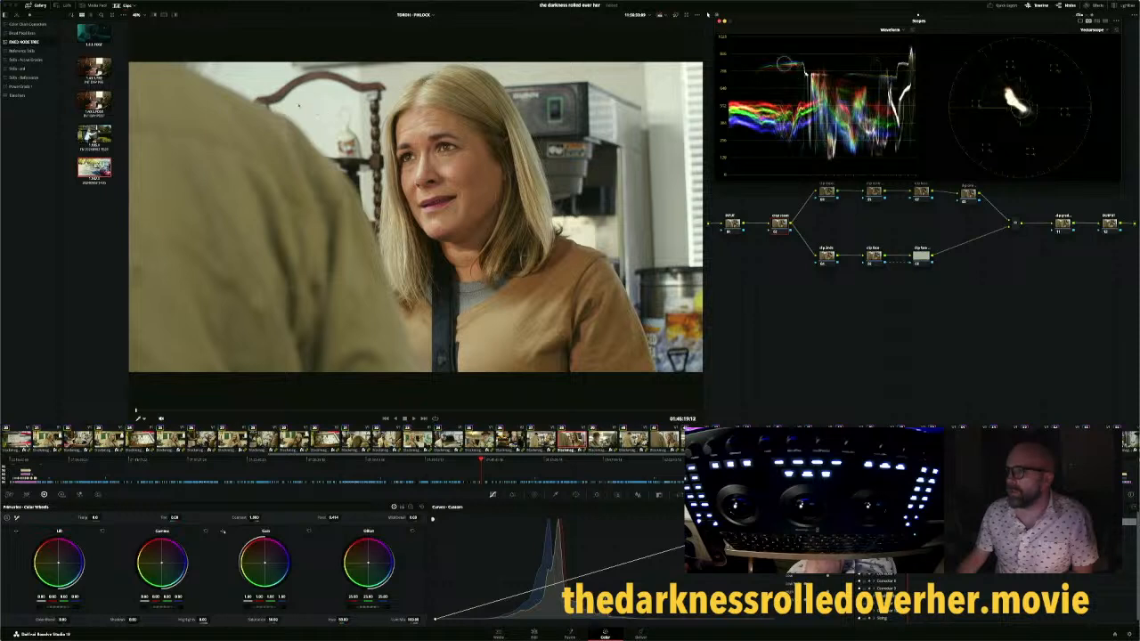
# Append the last still's node graph to the bearded man's close-up and clean up the resulting node graph
pyautogui.press('Down')
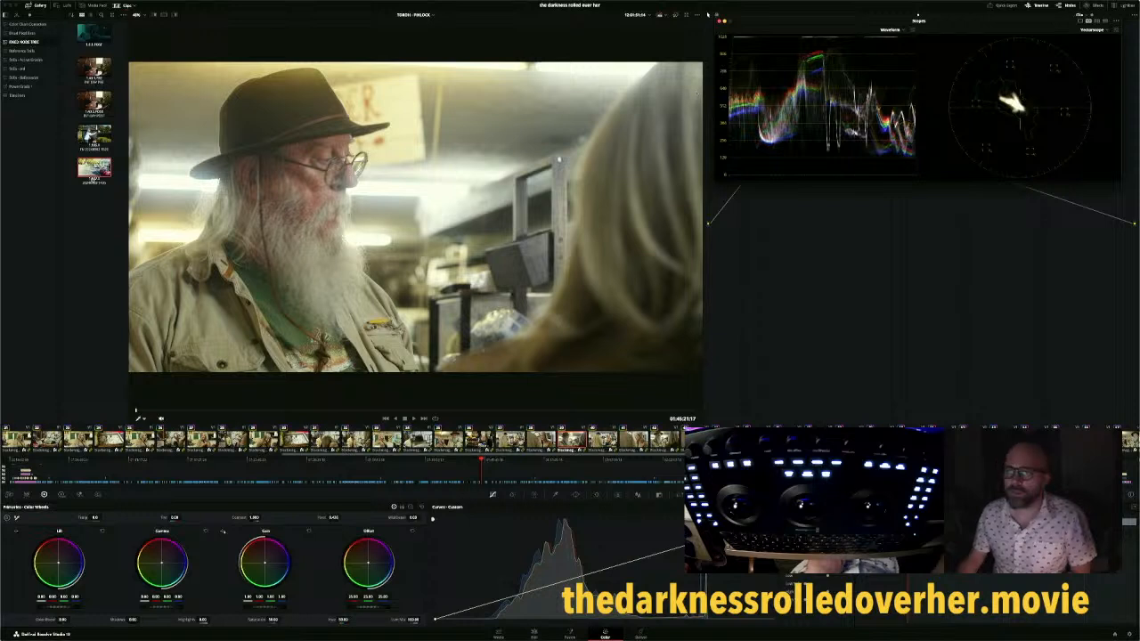
pyautogui.rightClick(96, 171)
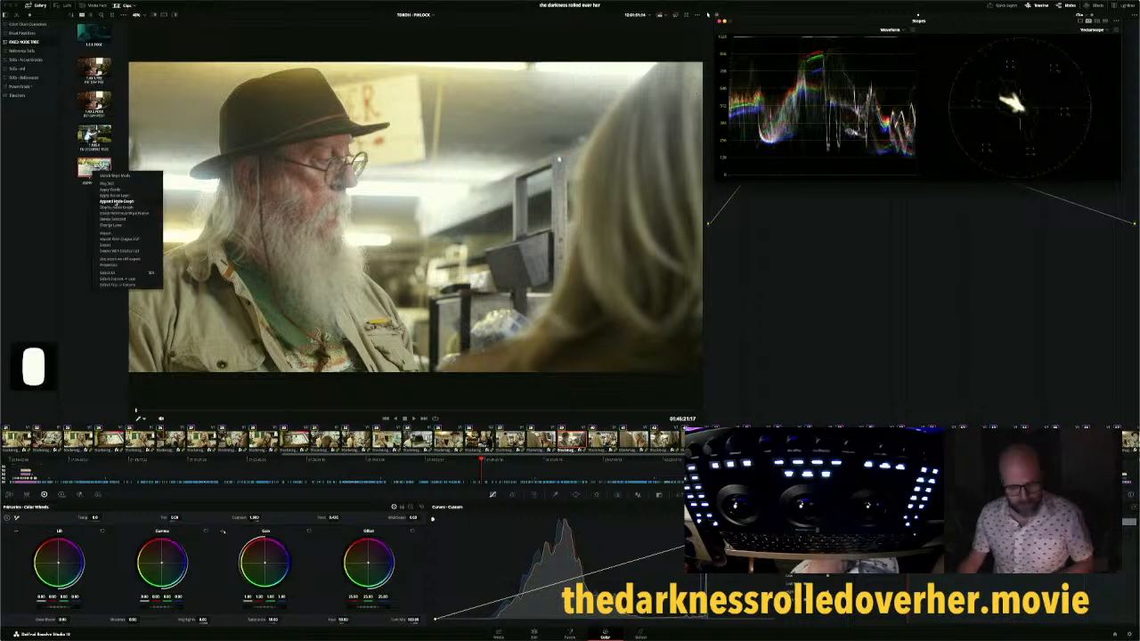
pyautogui.click(117, 201)
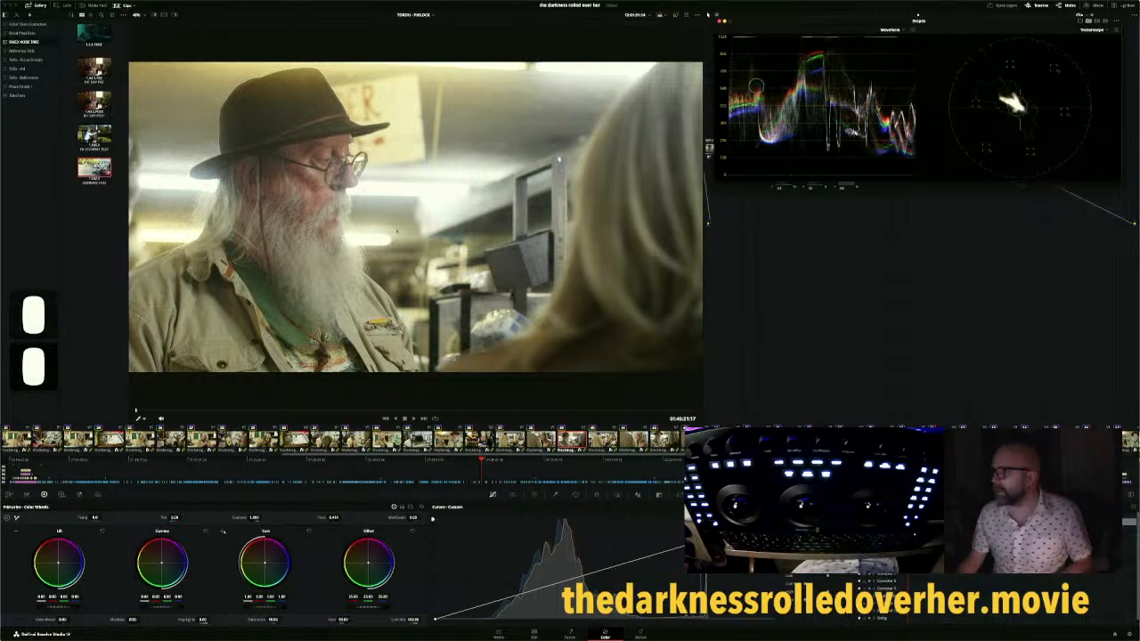
pyautogui.rightClick(842, 345)
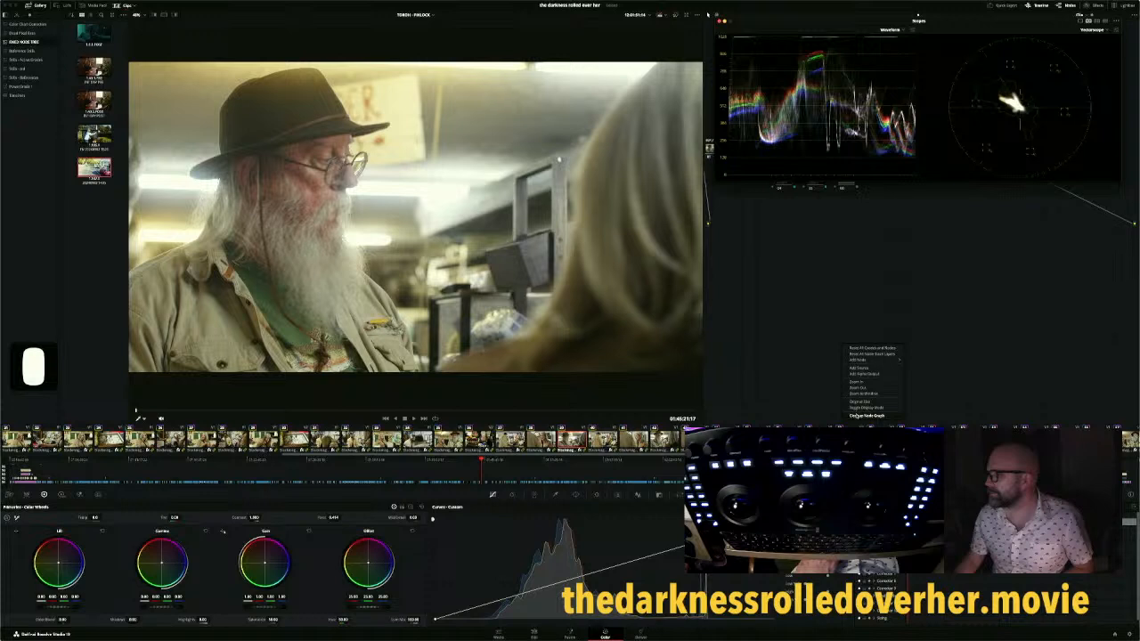
pyautogui.click(855, 415)
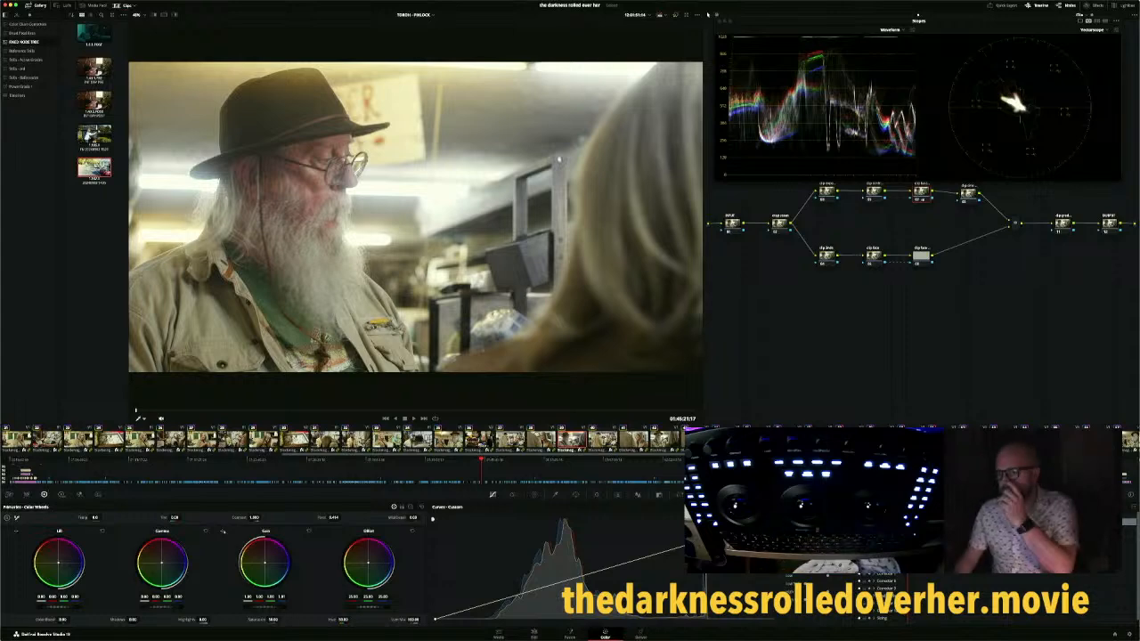
# Compare the two blue-cap man shots and append the last still's node graph to the one over the woman's shoulder
pyautogui.click(354, 440)
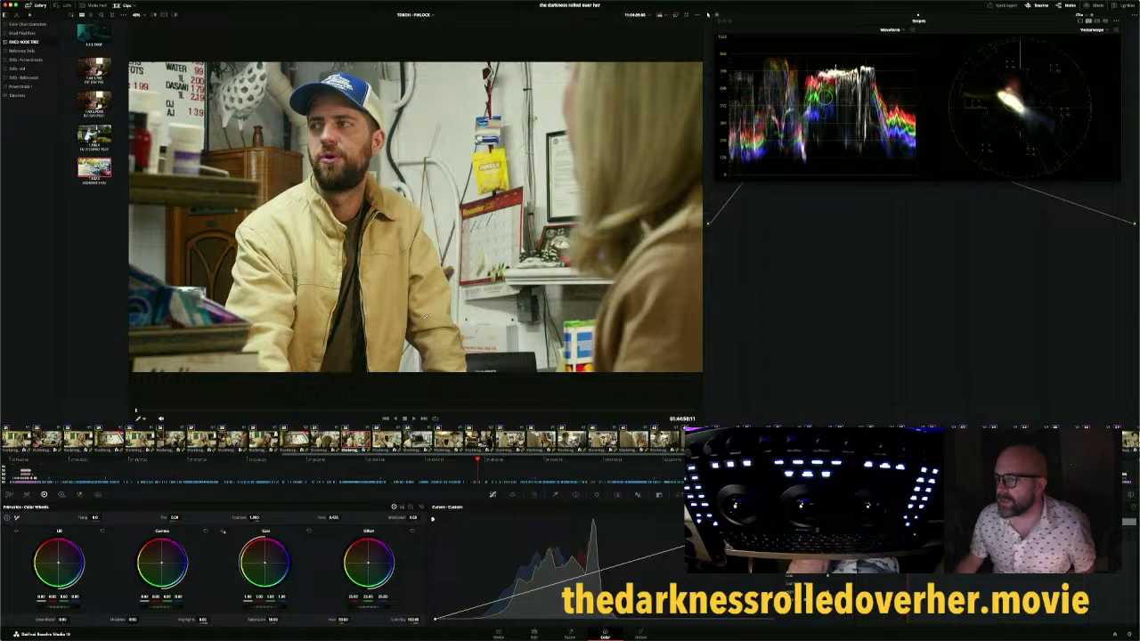
pyautogui.click(417, 438)
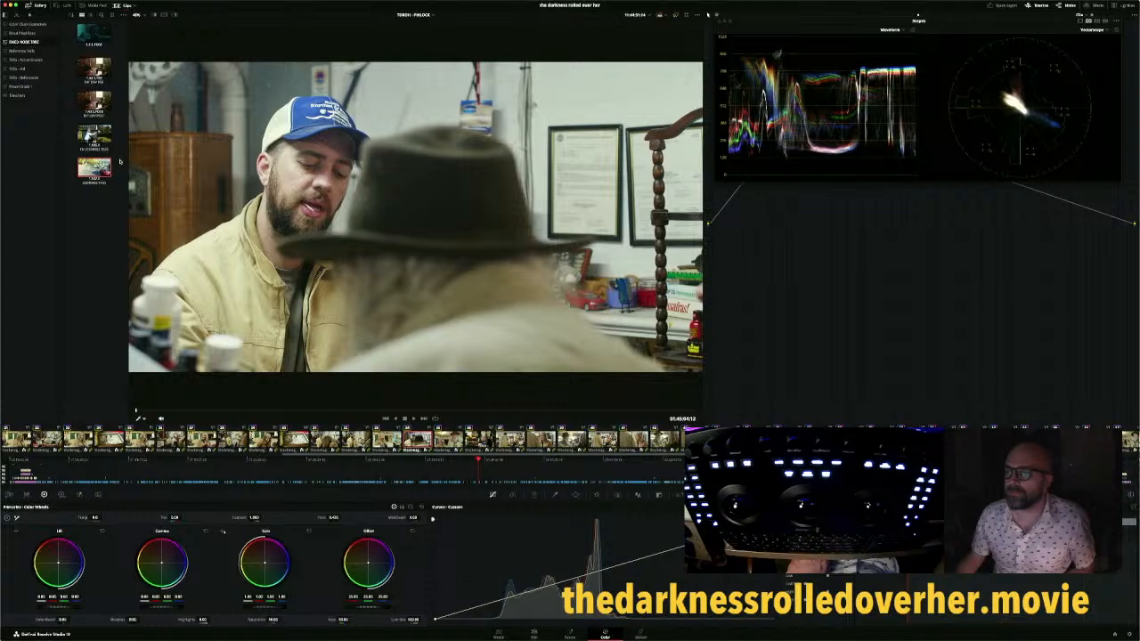
pyautogui.click(355, 438)
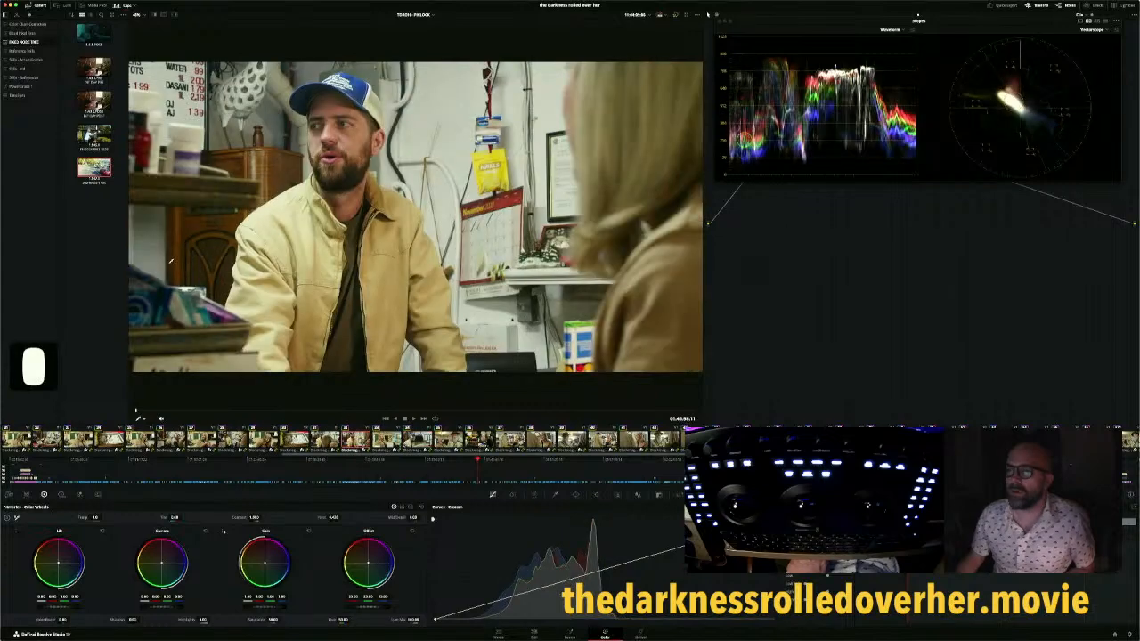
pyautogui.rightClick(100, 174)
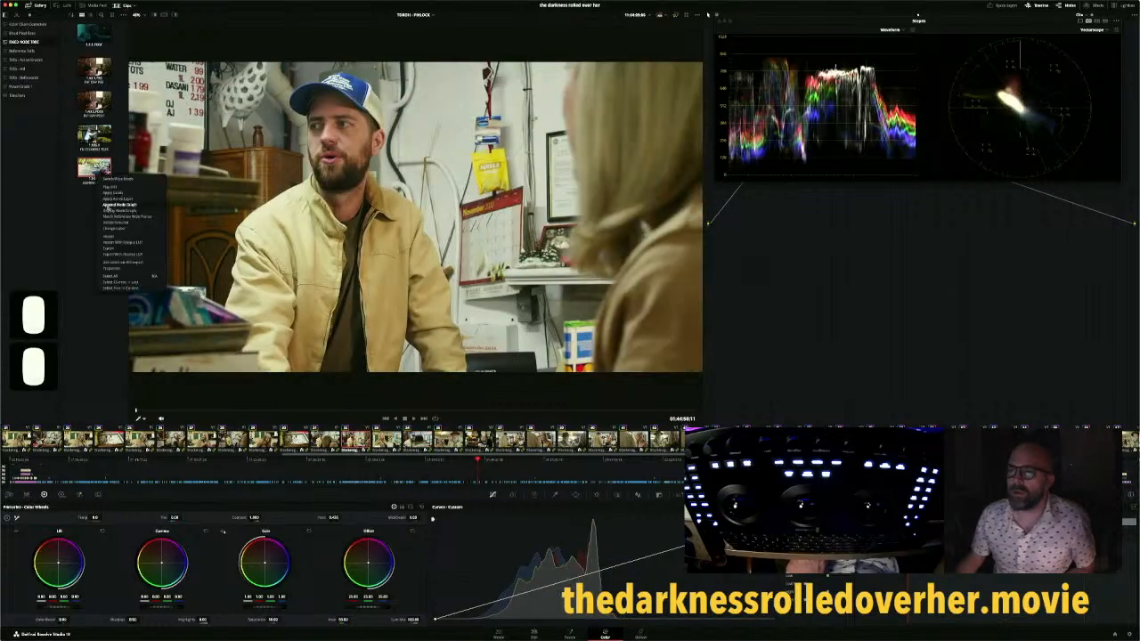
pyautogui.click(111, 206)
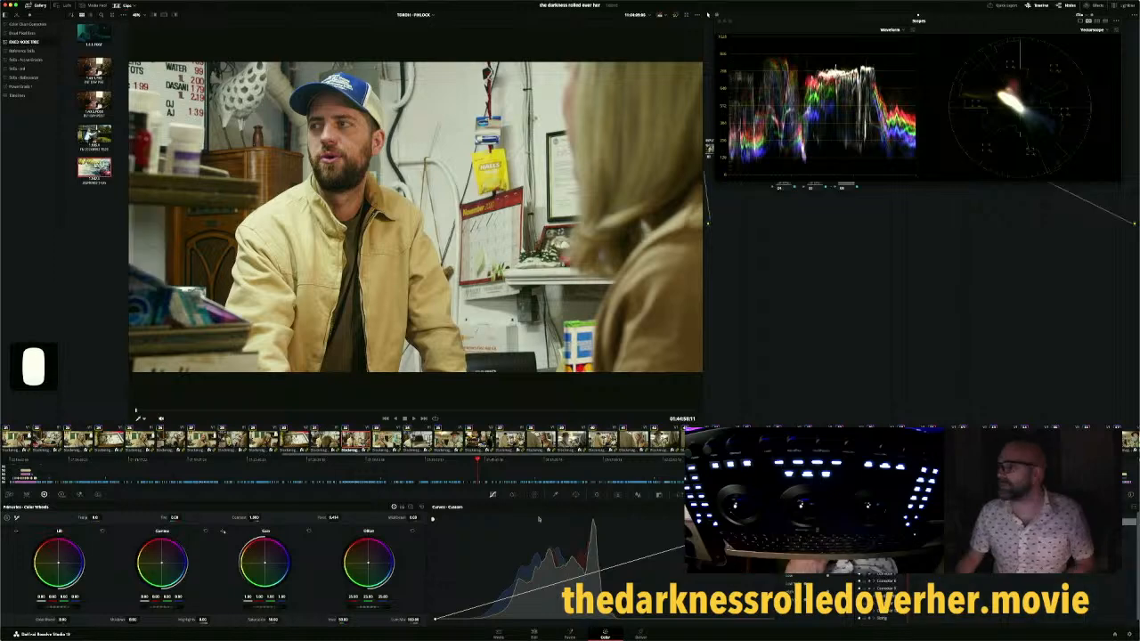
# Append the last still's node graph to the blue-cap man's shot over the dark hat
pyautogui.click(416, 438)
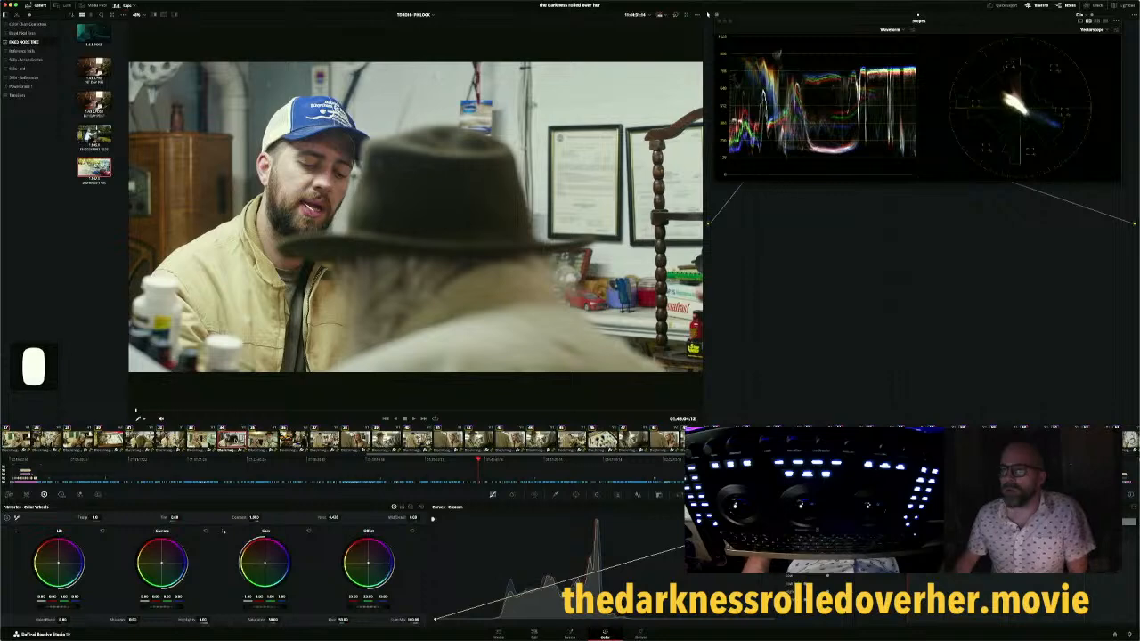
pyautogui.rightClick(93, 166)
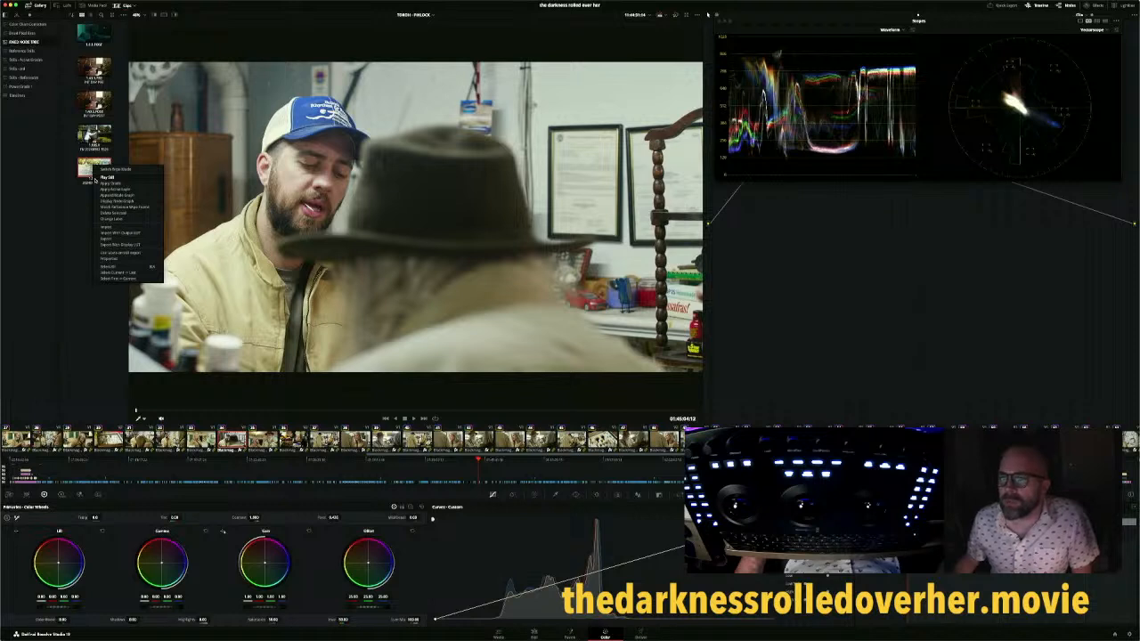
pyautogui.click(106, 196)
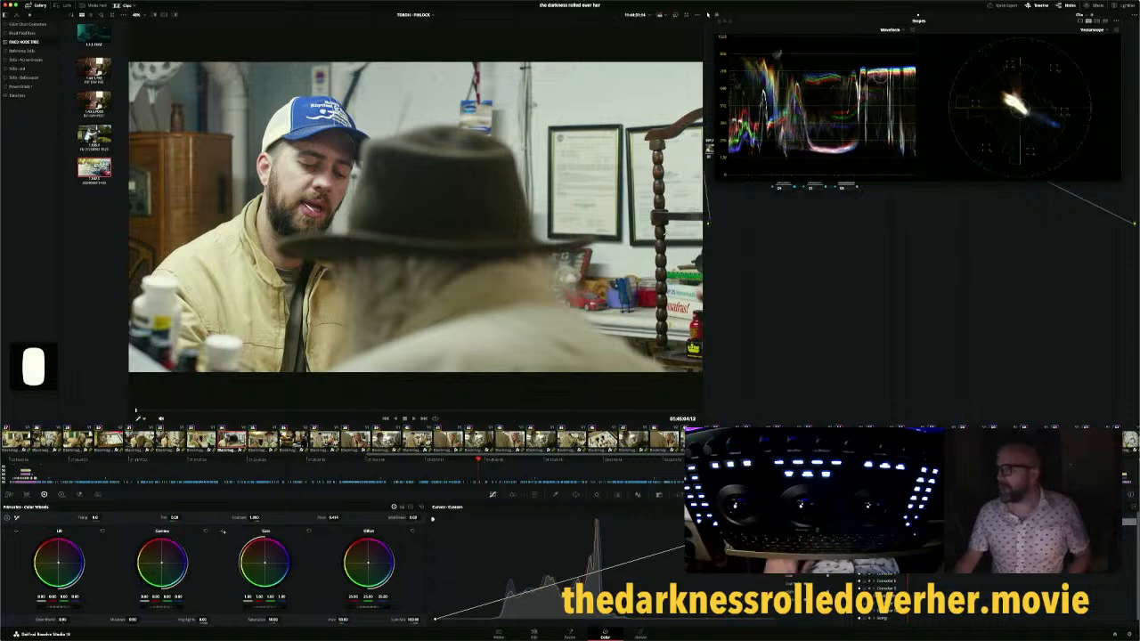
# Clean up the node graph of the dark-hat shot and raise the color temperature on its third upper-row node
pyautogui.rightClick(796, 266)
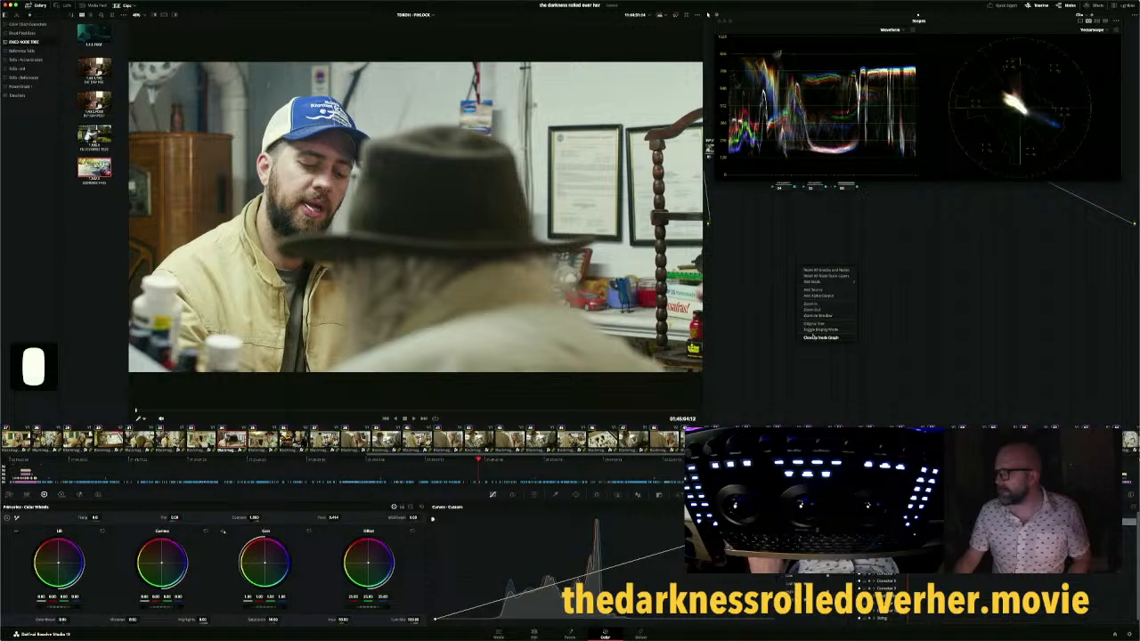
pyautogui.click(815, 337)
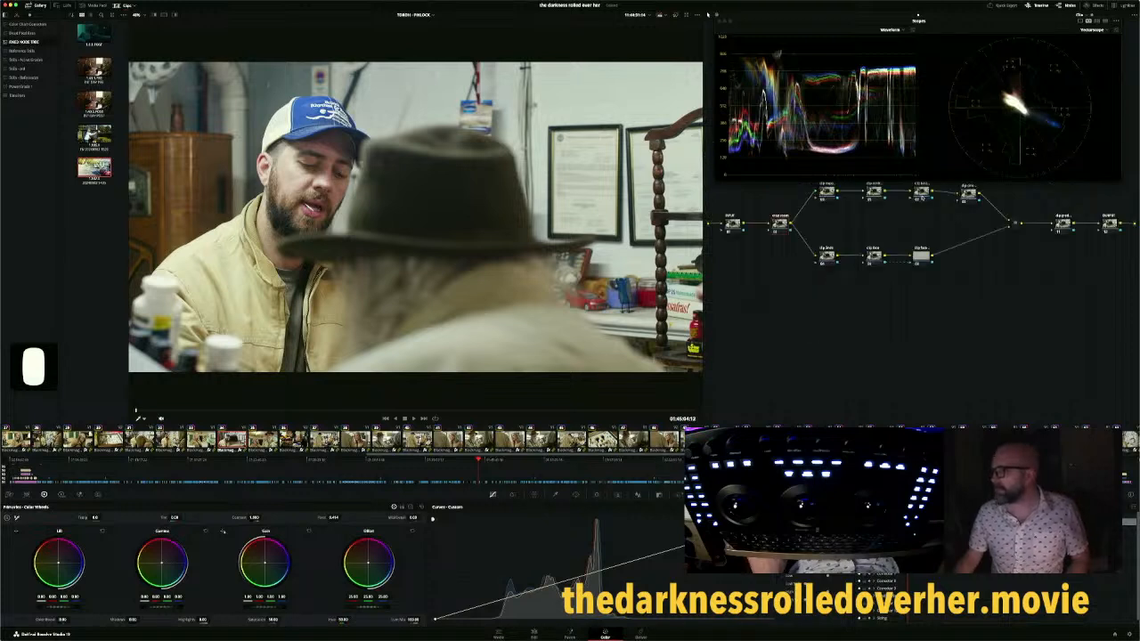
pyautogui.click(921, 193)
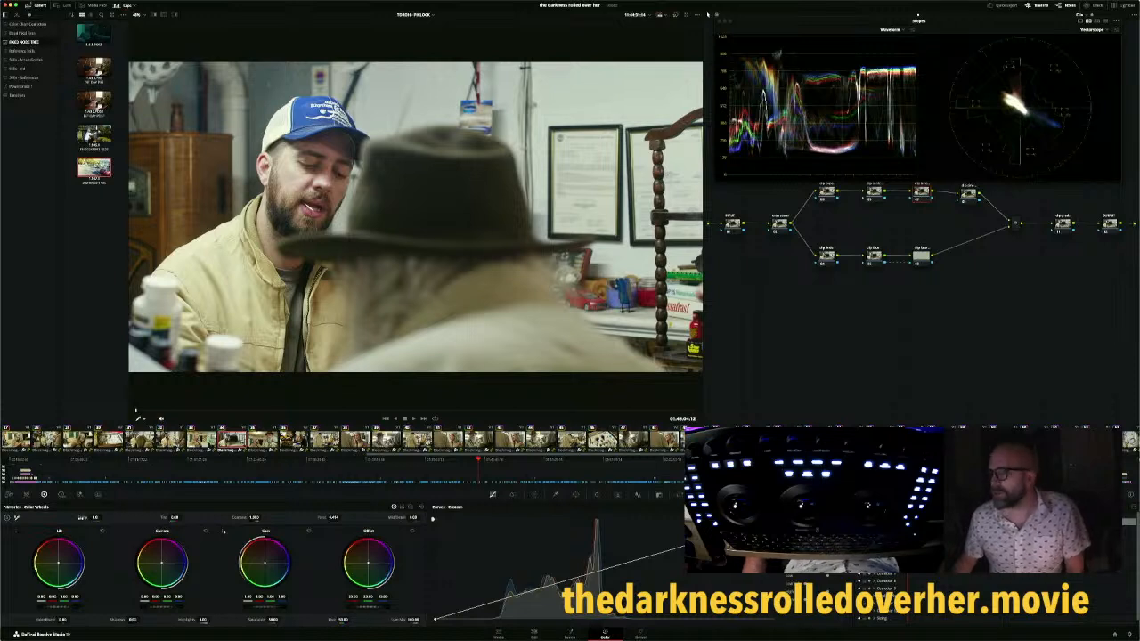
pyautogui.moveTo(83, 517); pyautogui.dragTo(104, 517)
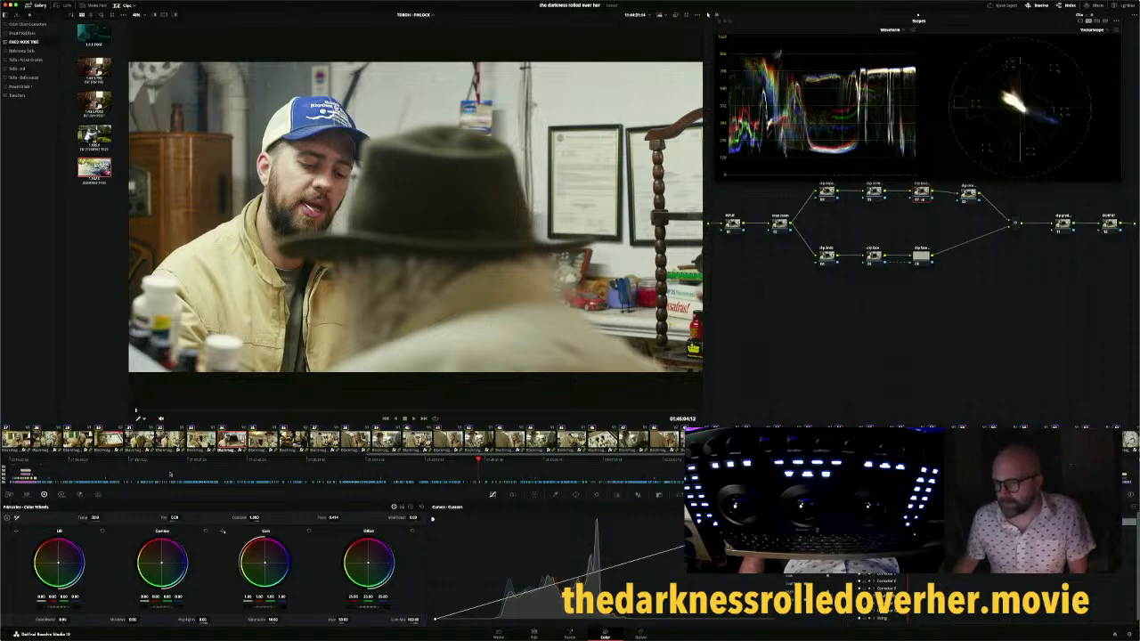
# Compare the dark-hat shot with the one over the woman's shoulder and set the dark-hat shot's color temperature to 120
pyautogui.click(171, 441)
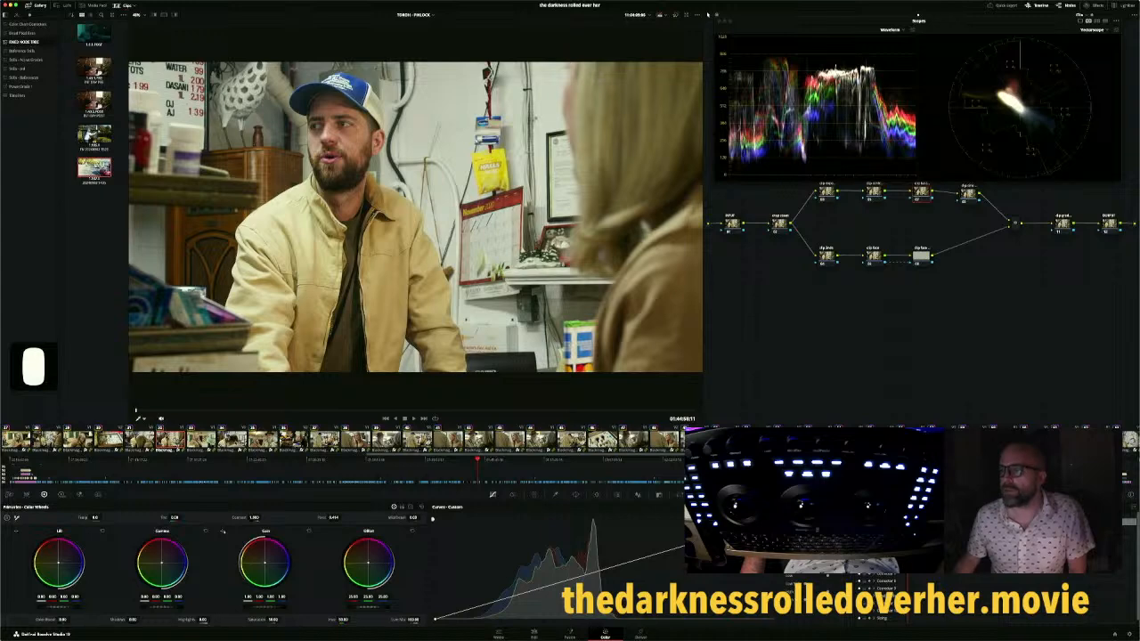
pyautogui.click(232, 441)
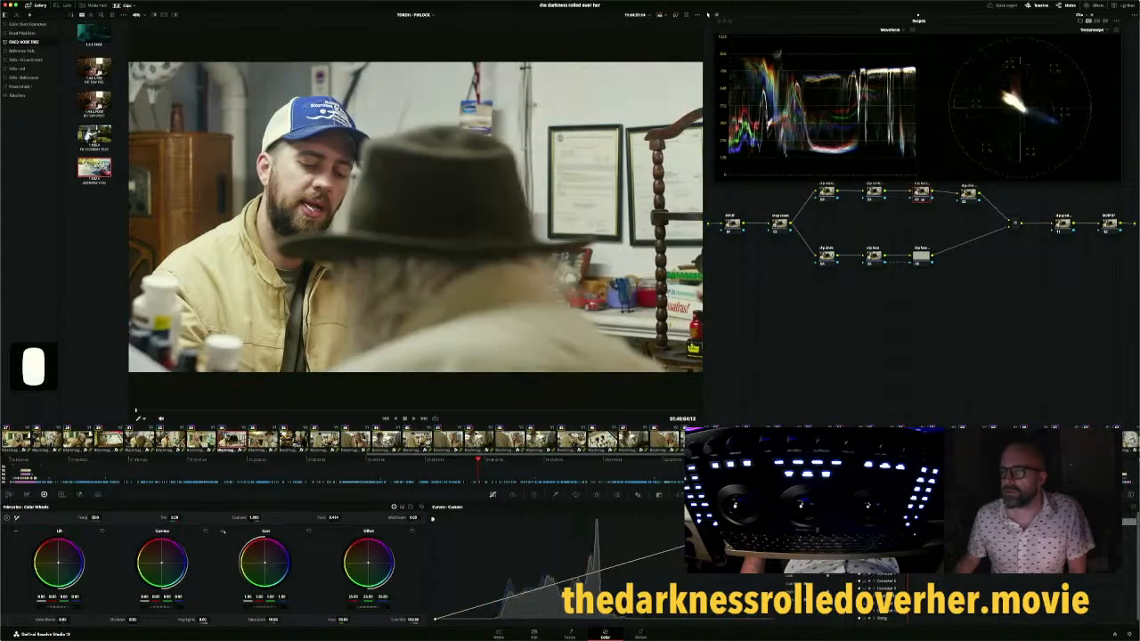
pyautogui.click(175, 442)
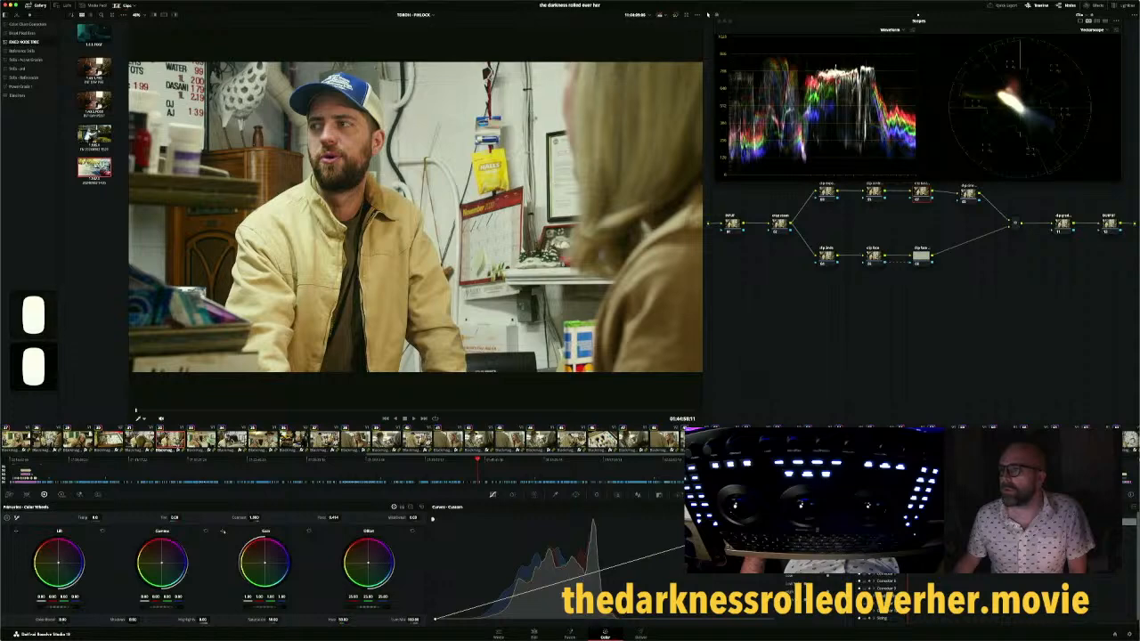
pyautogui.click(234, 441)
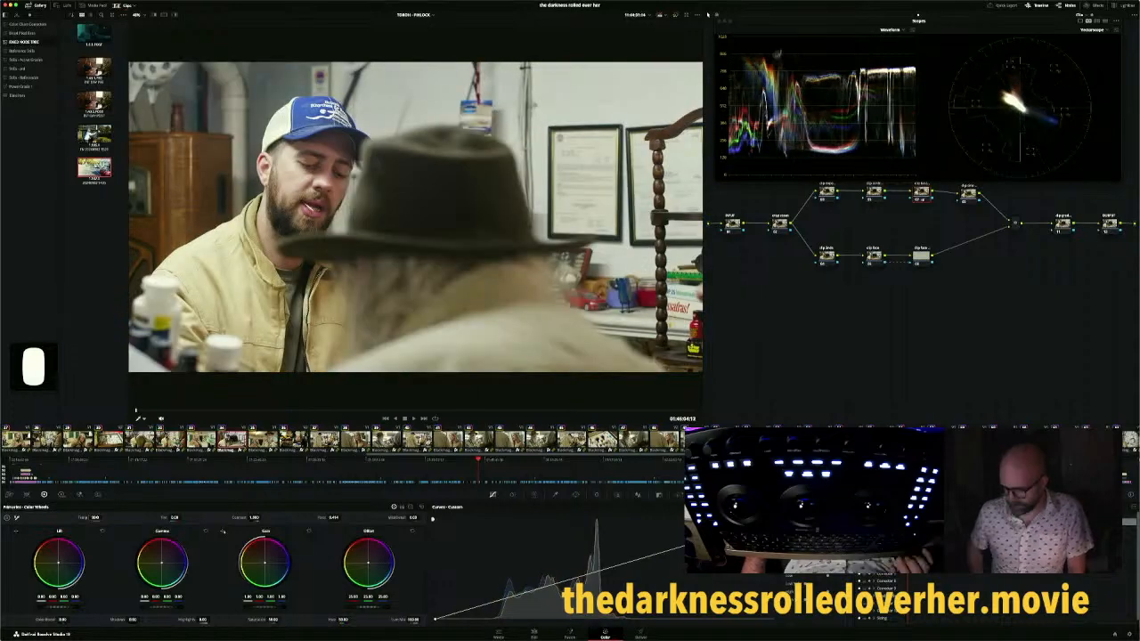
pyautogui.press('Tab')
pyautogui.write('120')
pyautogui.press('Return')
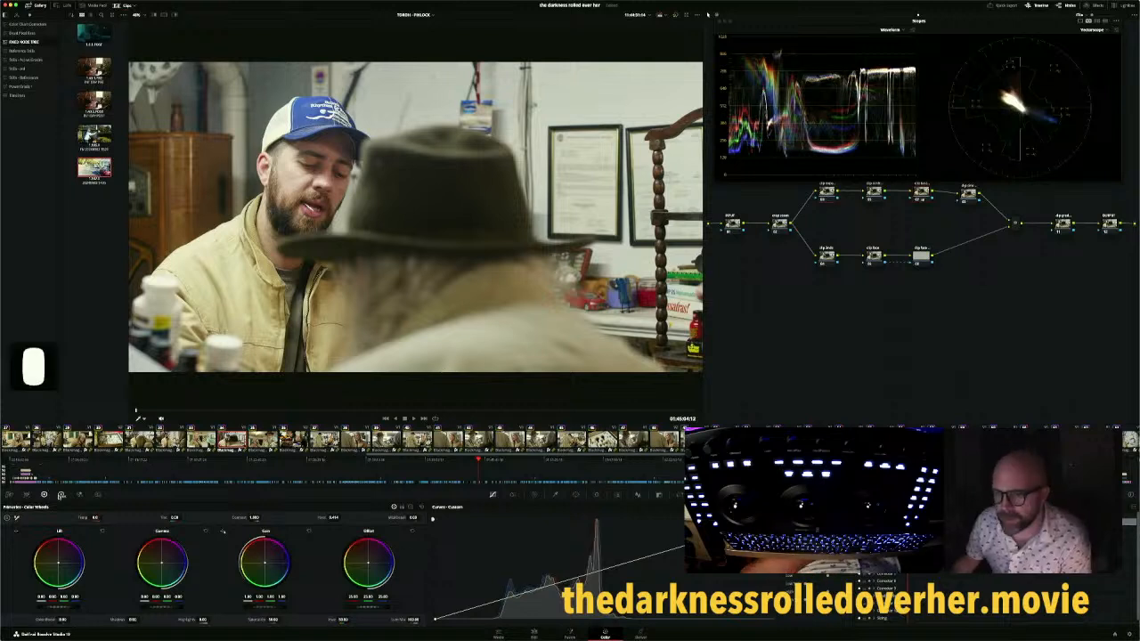
# Fine-tune the dark-hat shot's exposure with the HDR and primary color wheels and compare it with the over-the-shoulder shot
pyautogui.click(61, 496)
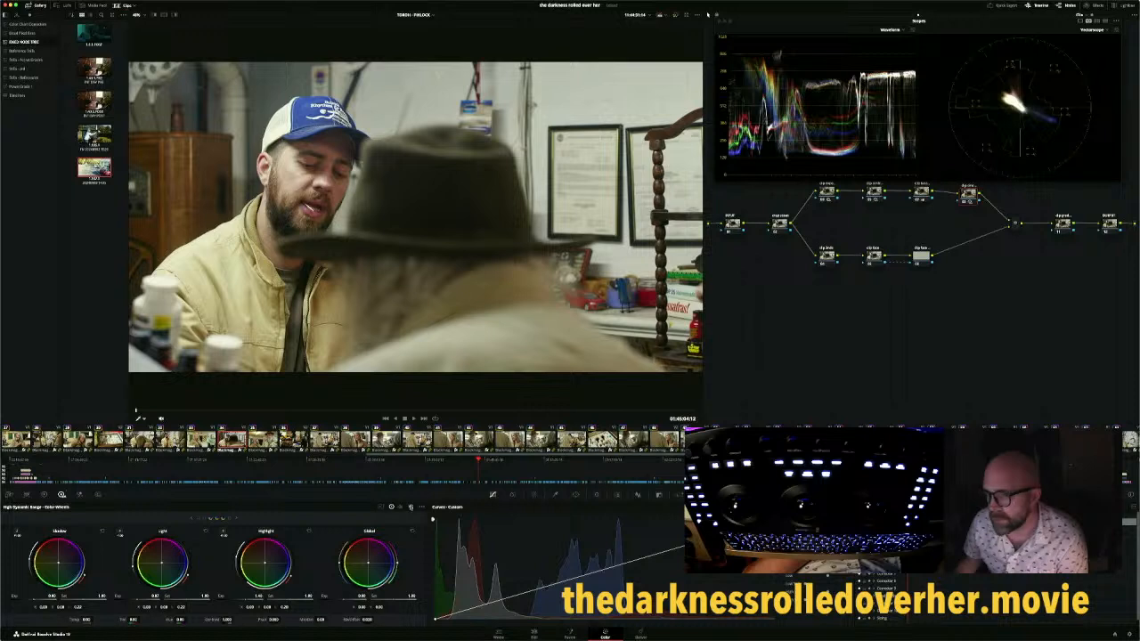
pyautogui.click(45, 494)
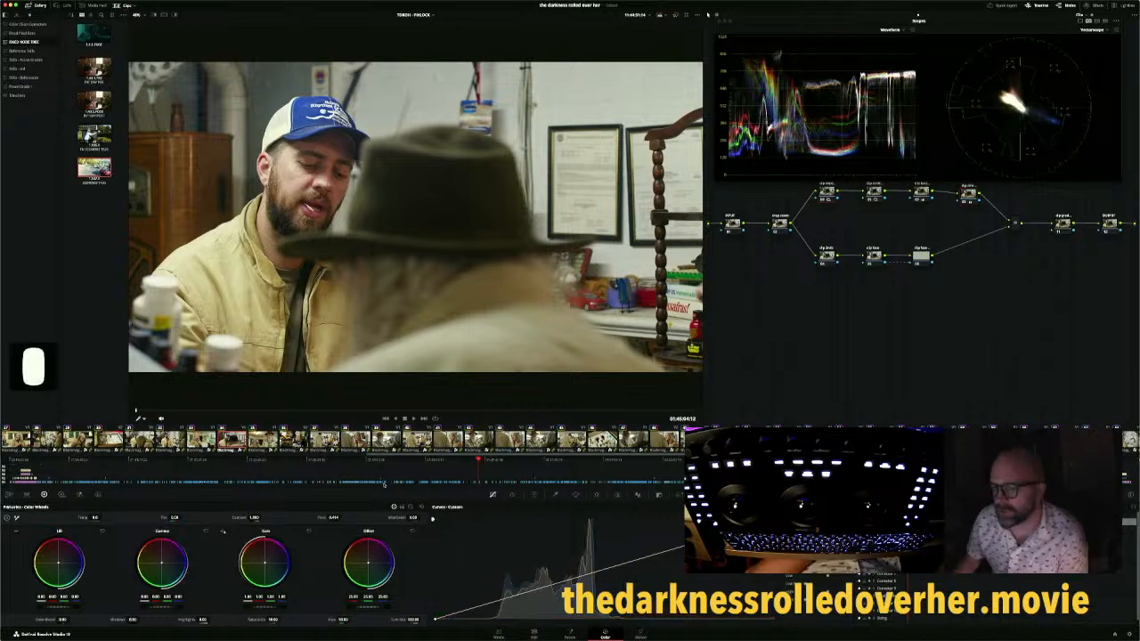
pyautogui.click(62, 495)
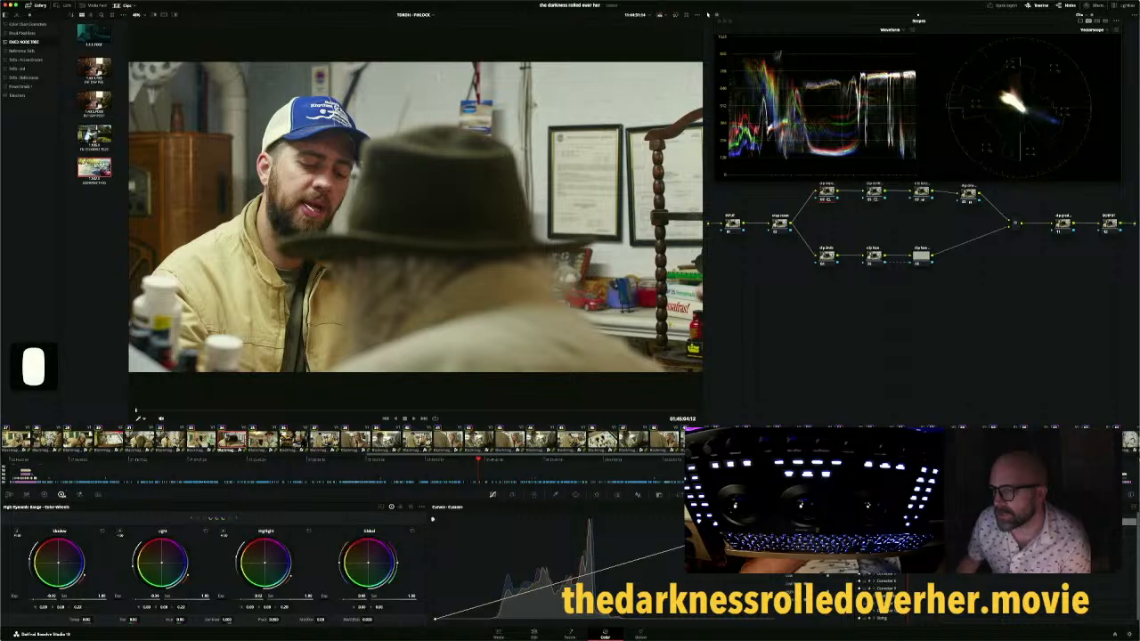
pyautogui.press('Up')
pyautogui.press('Up')
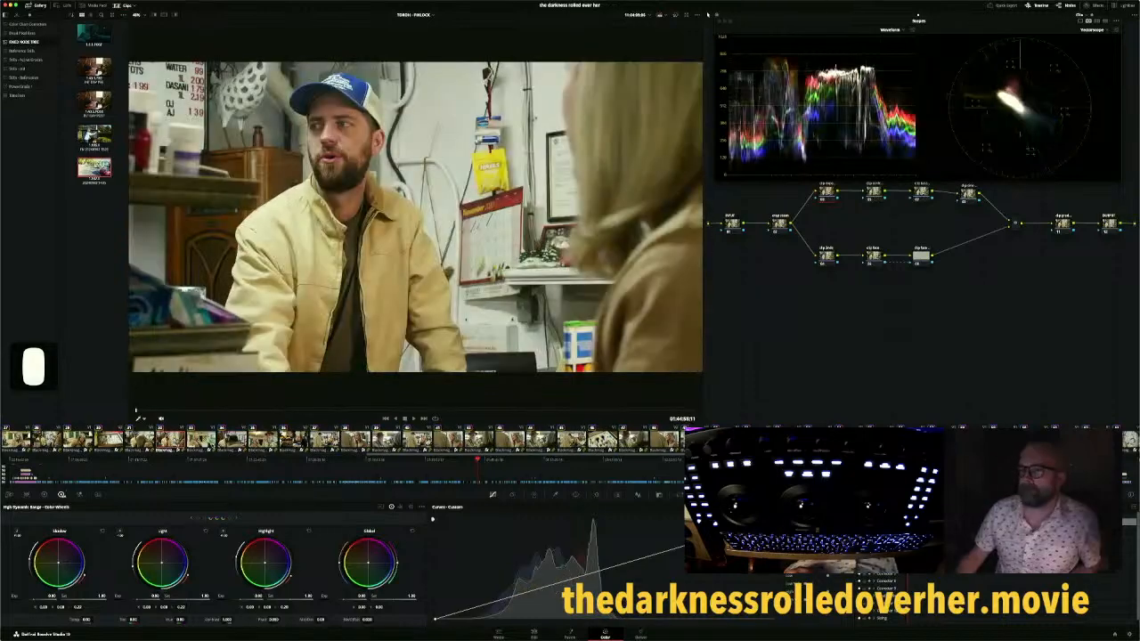
# Append the last still's node graph to the two-shot of the woman and bearded man and clean up the resulting node graph
pyautogui.press('Down')
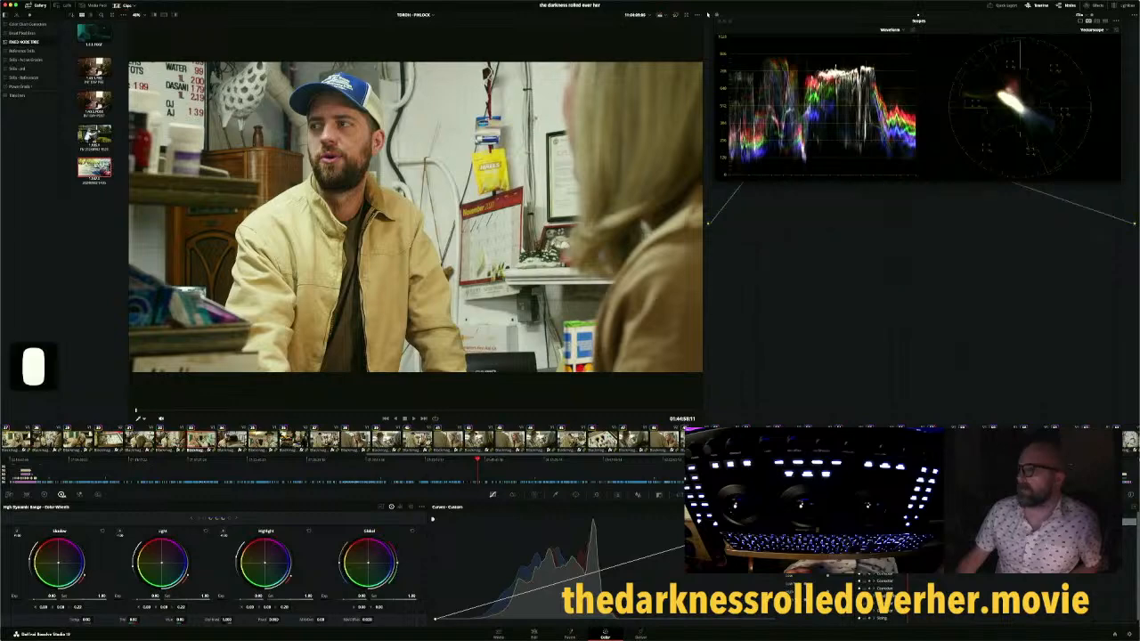
pyautogui.press('Down')
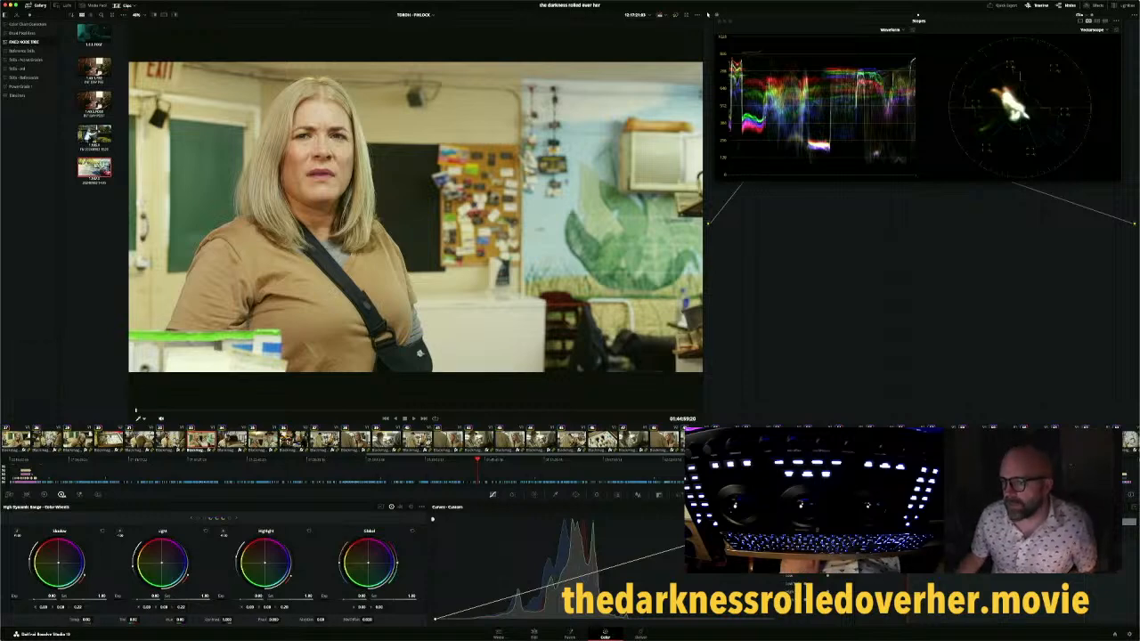
pyautogui.press('Down')
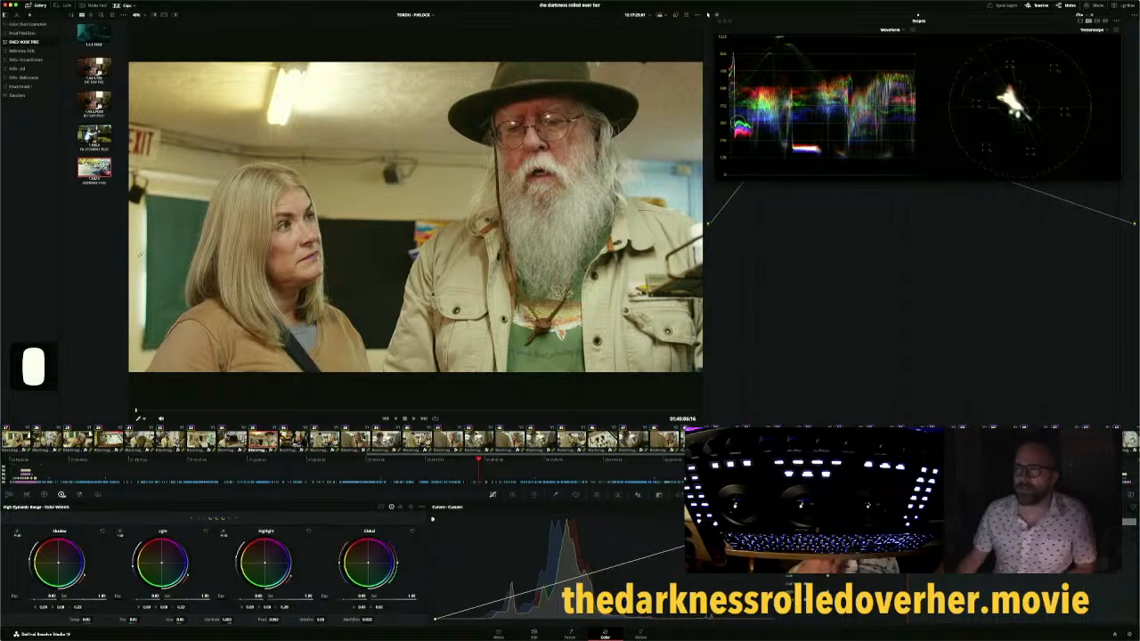
pyautogui.rightClick(90, 172)
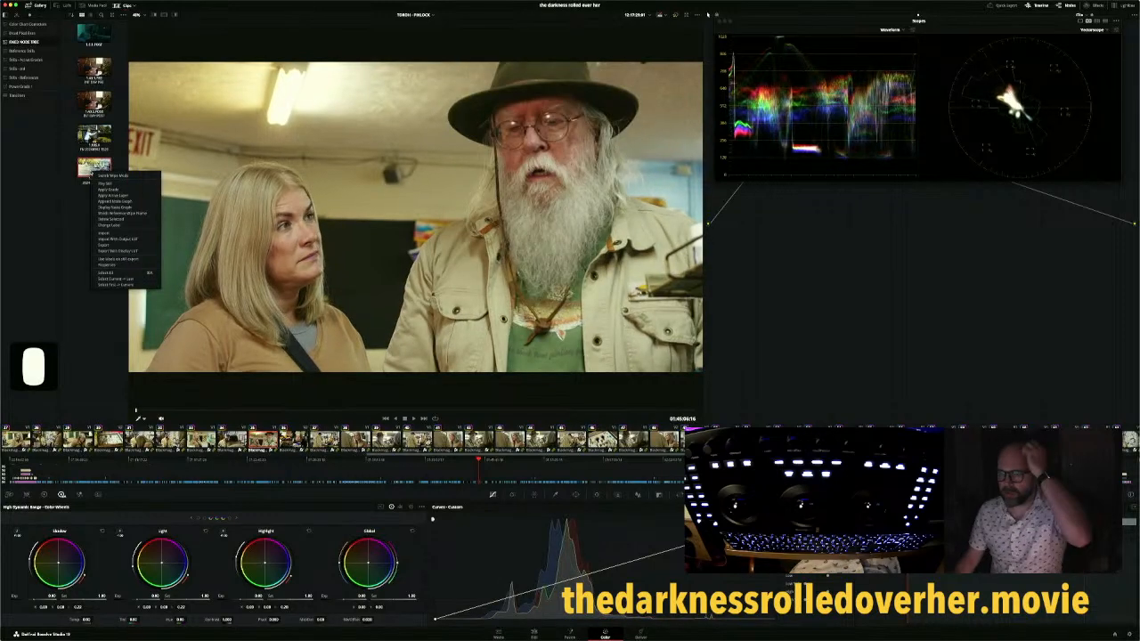
pyautogui.click(97, 201)
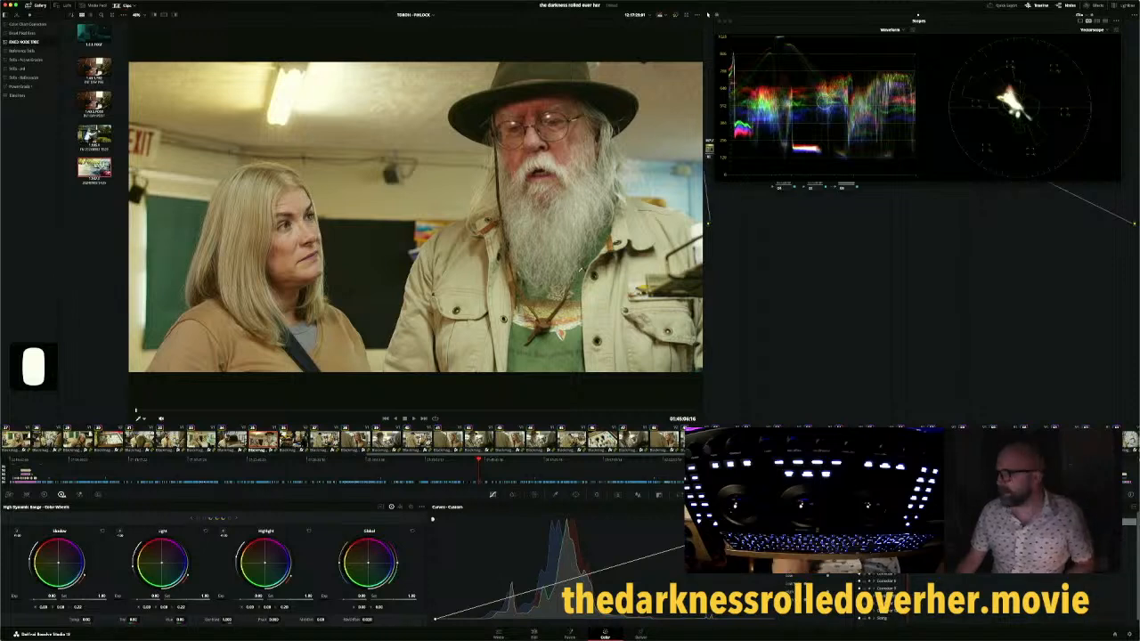
pyautogui.rightClick(801, 306)
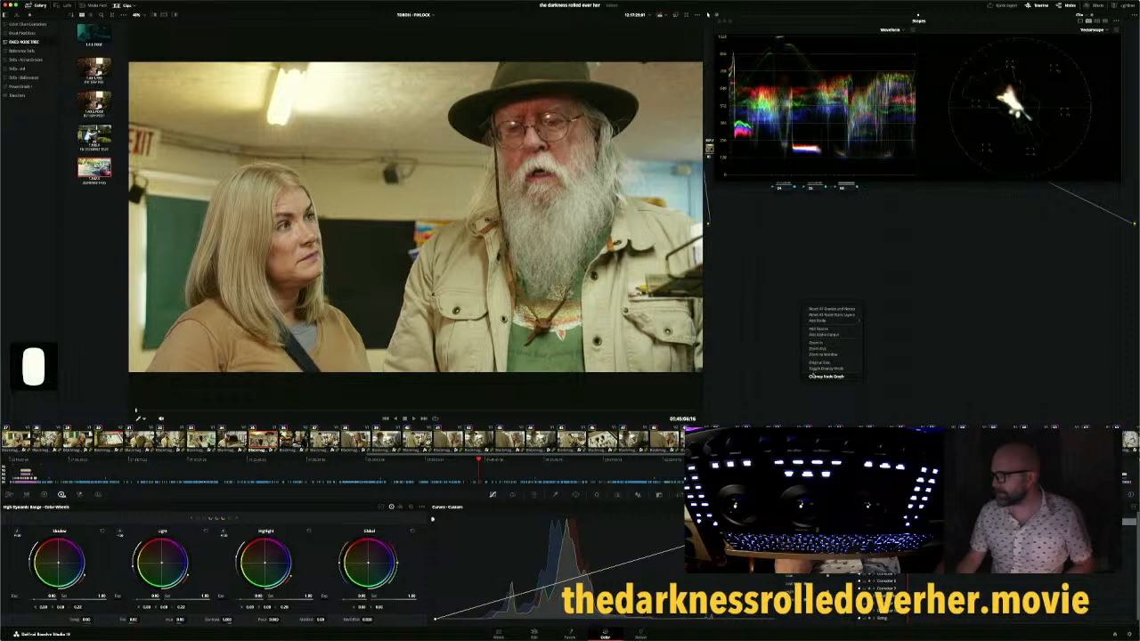
pyautogui.click(813, 376)
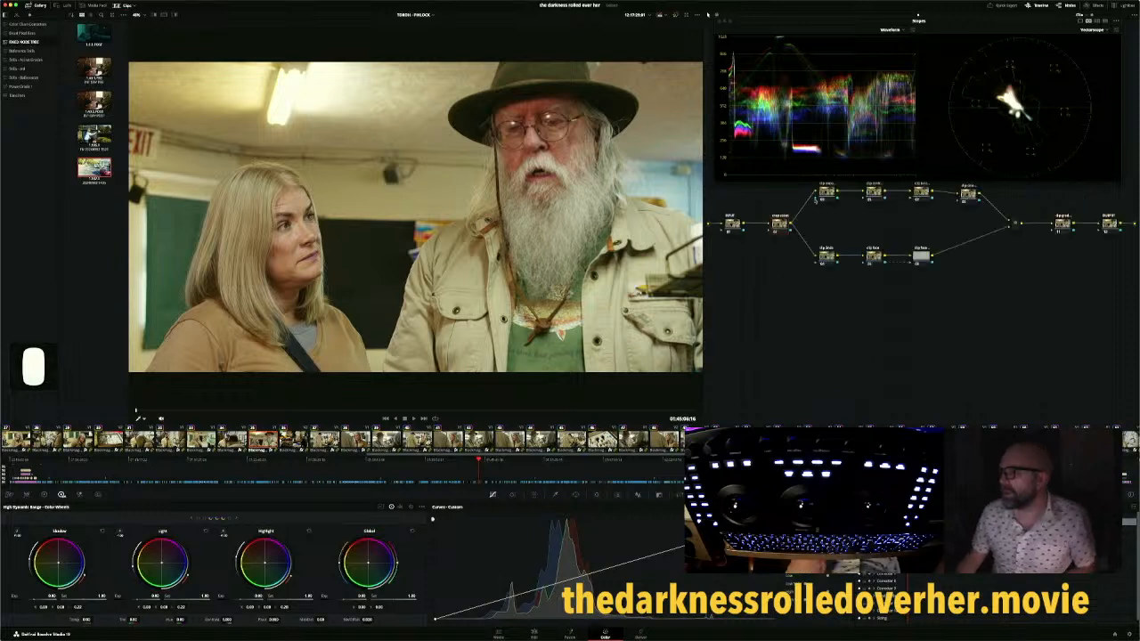
# Slightly lower the HDR global exposure on the two-shot's first upper-row node and open the primary color wheels for the second node
pyautogui.click(800, 207)
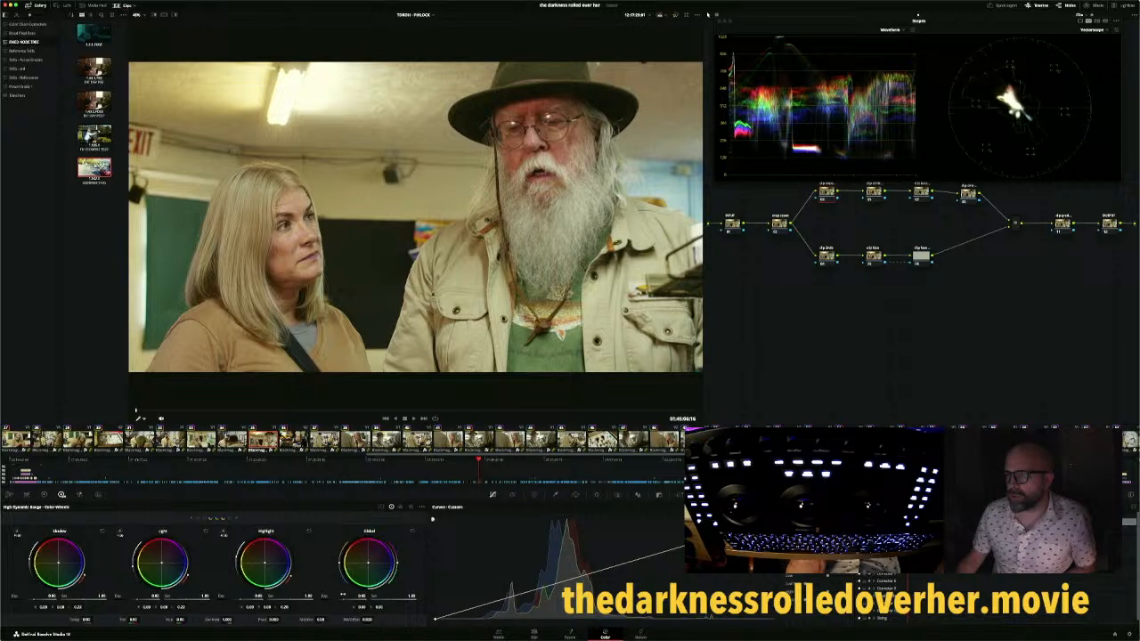
pyautogui.moveTo(343, 594); pyautogui.dragTo(341, 594)
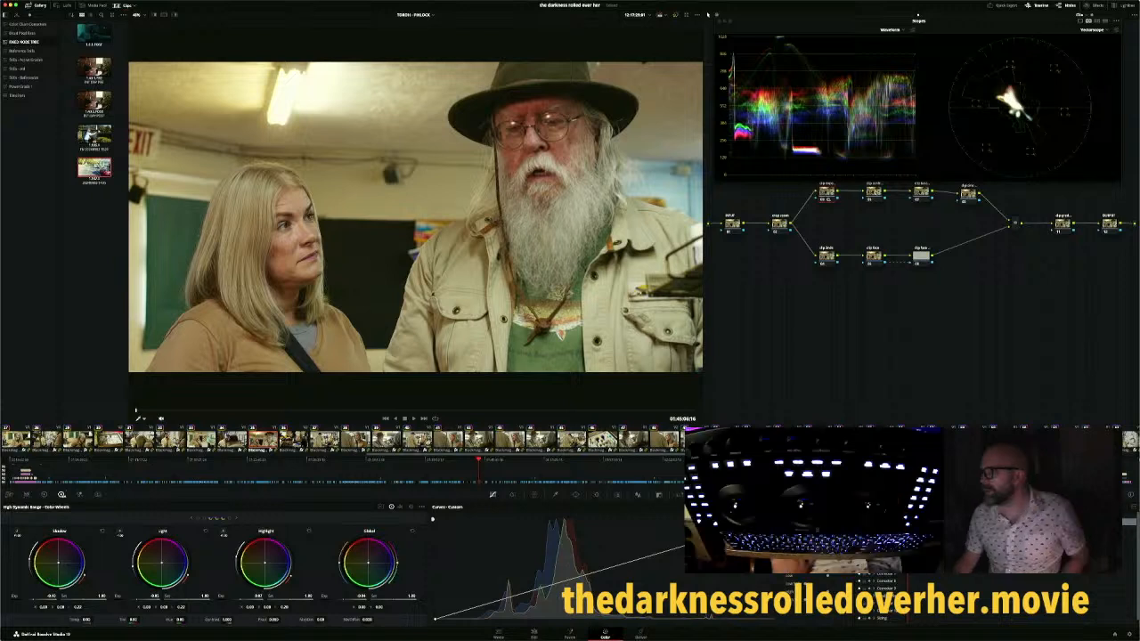
pyautogui.click(877, 194)
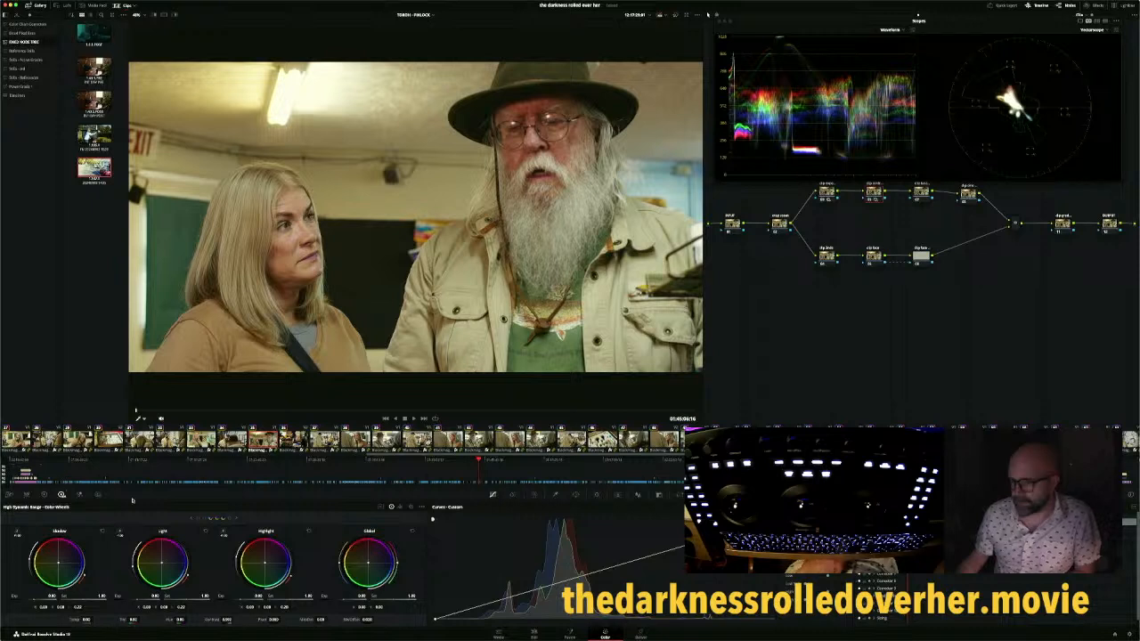
pyautogui.click(44, 494)
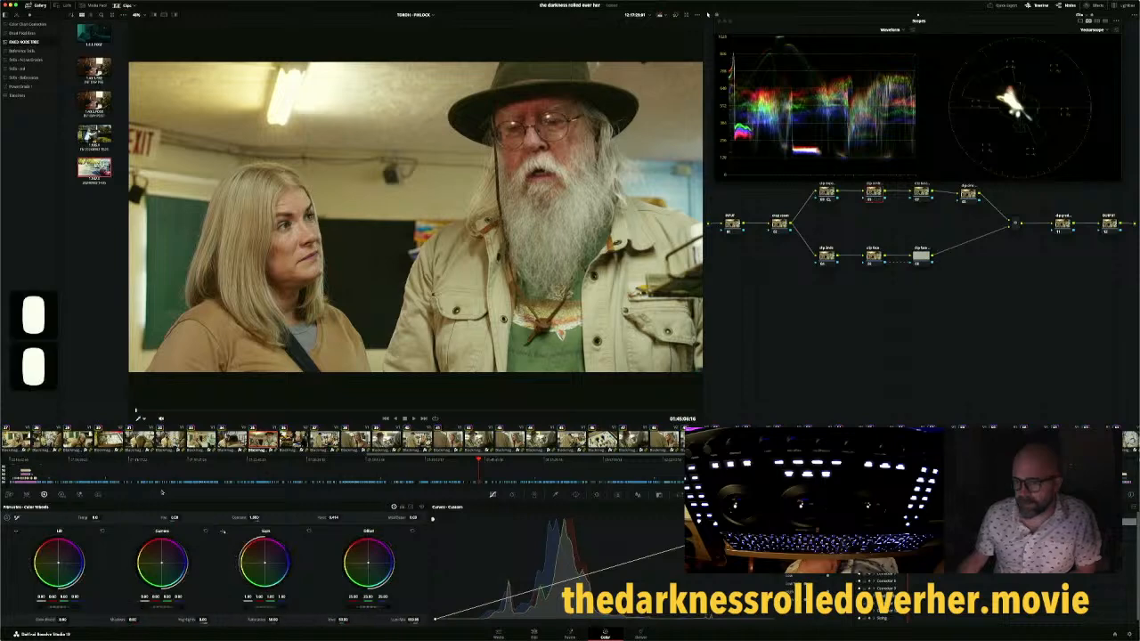